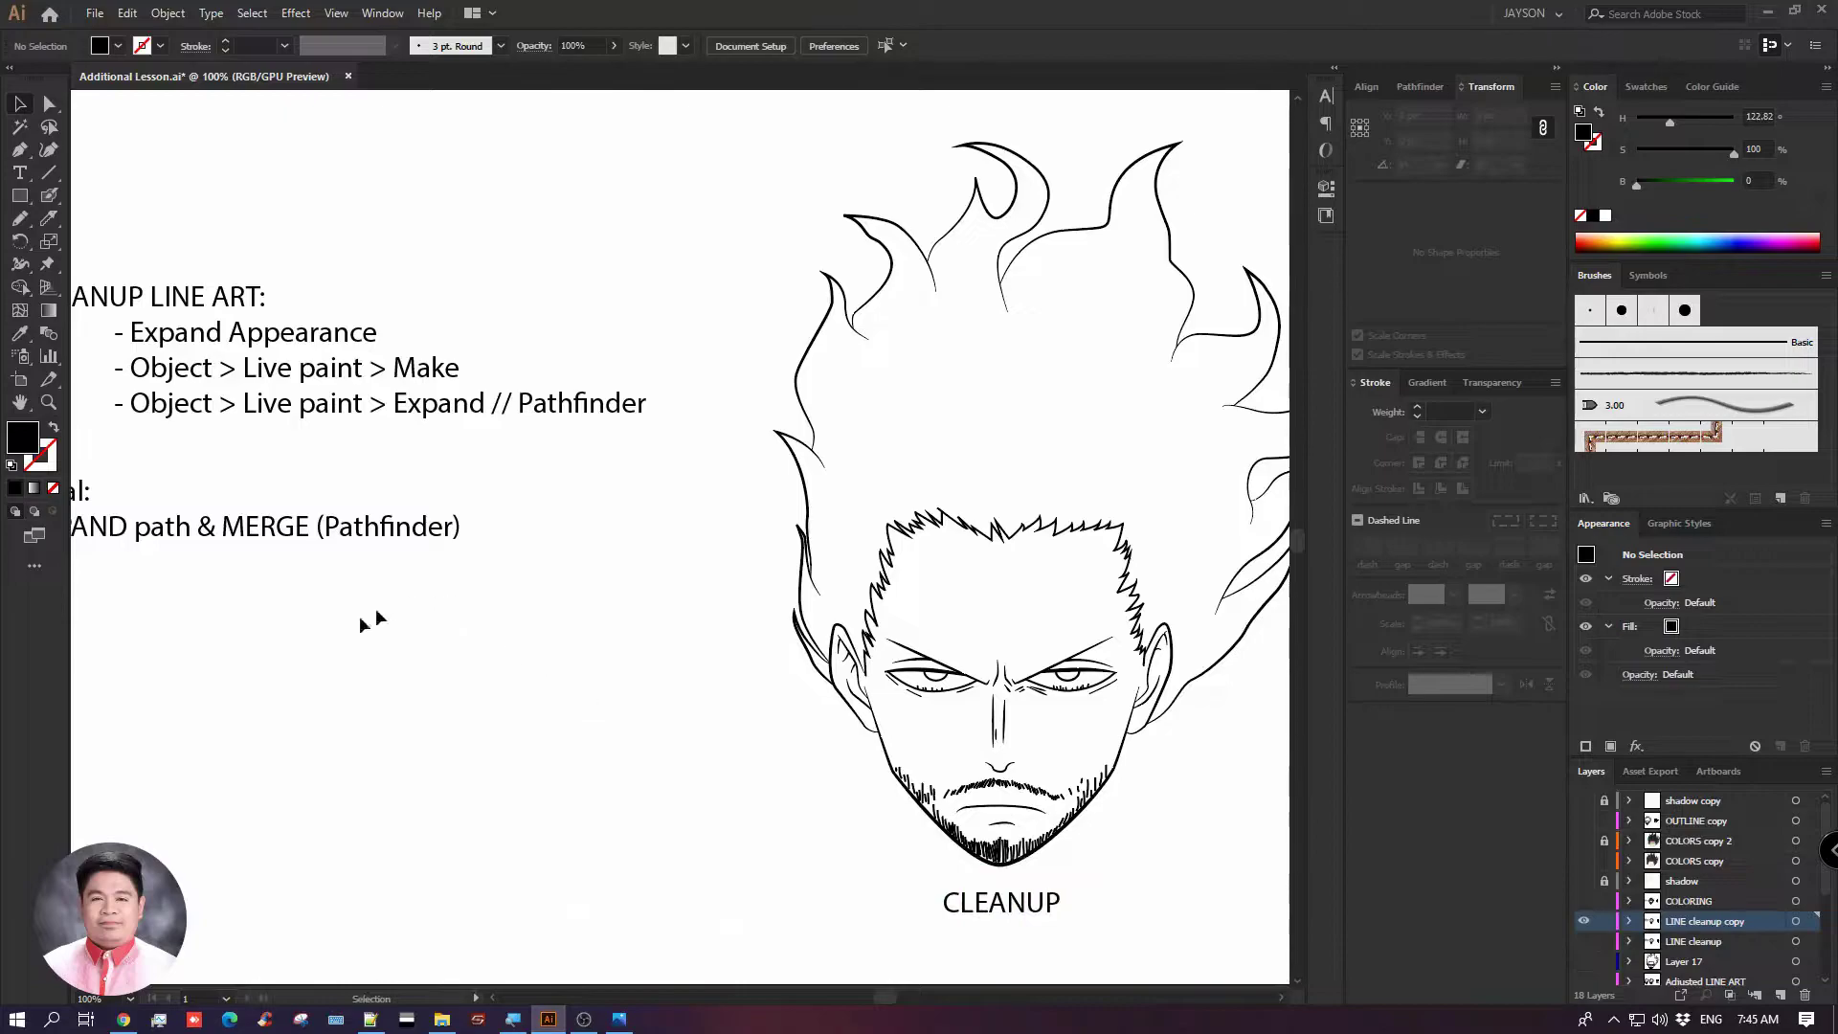
pyautogui.moveTo(153, 483); pyautogui.dragTo(703, 605)
pyautogui.click(679, 639)
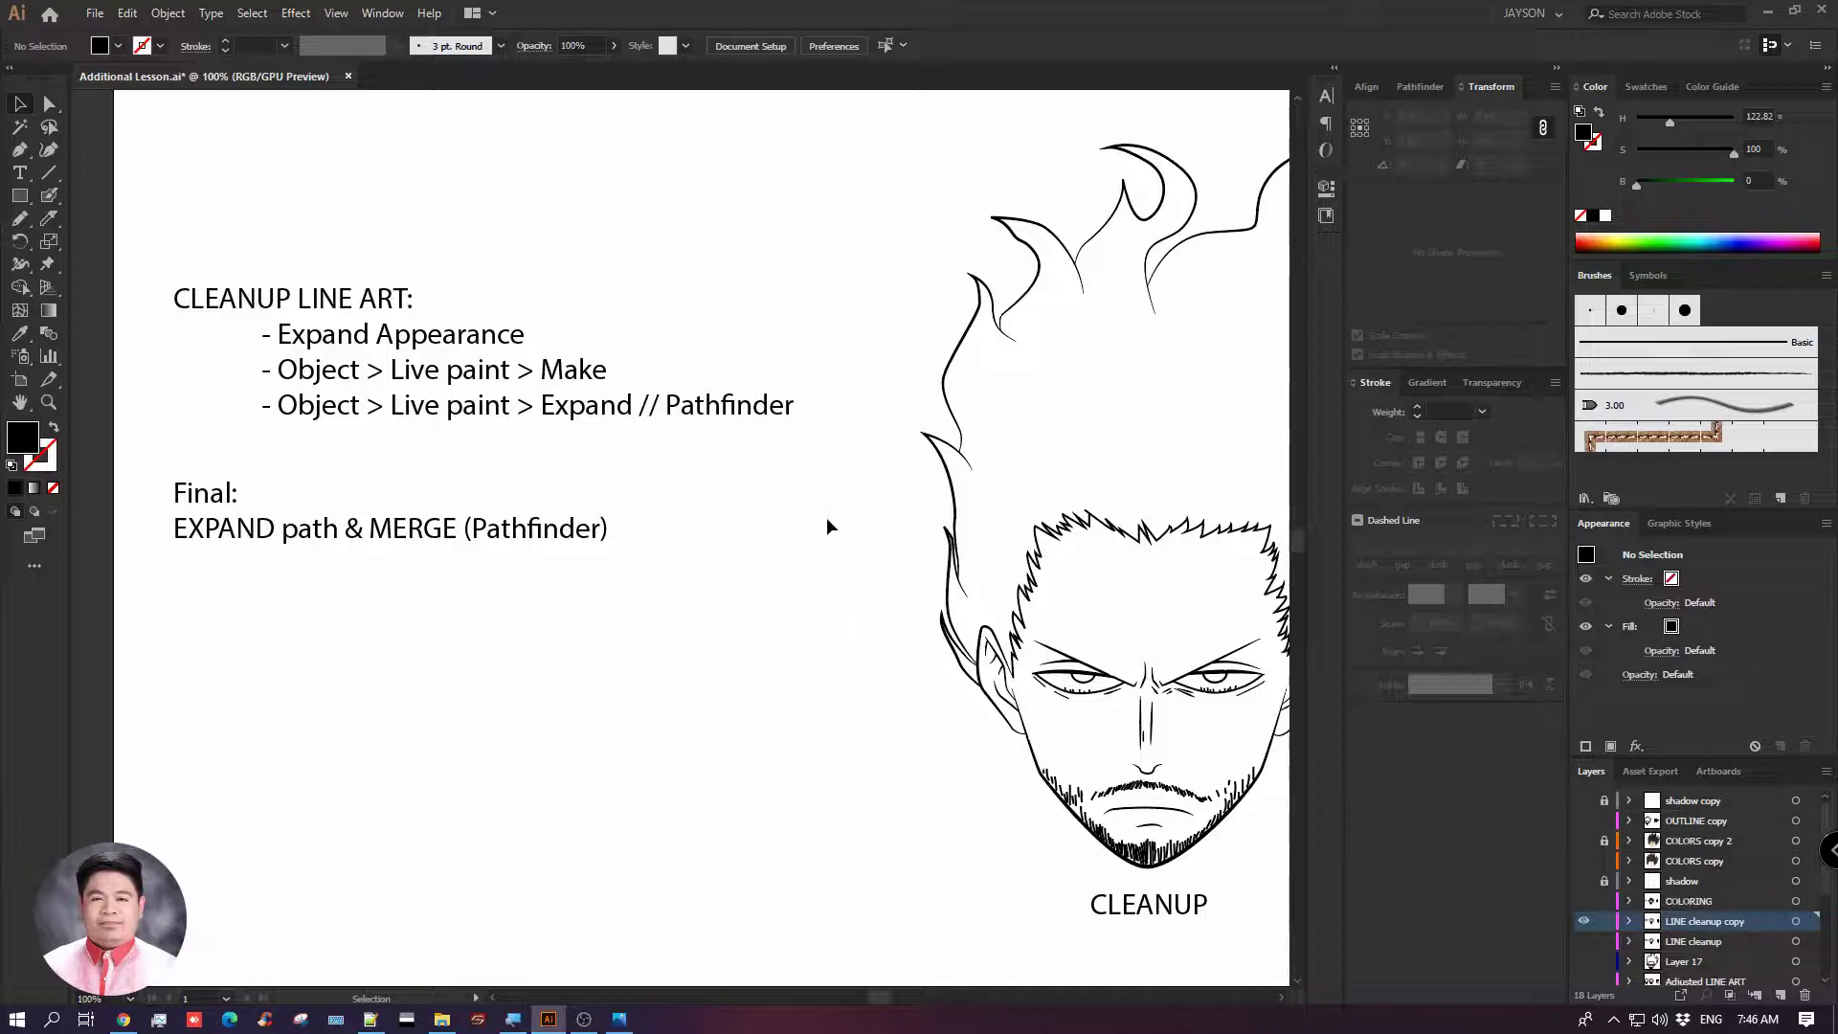
pyautogui.moveTo(850, 550); pyautogui.dragTo(540, 534)
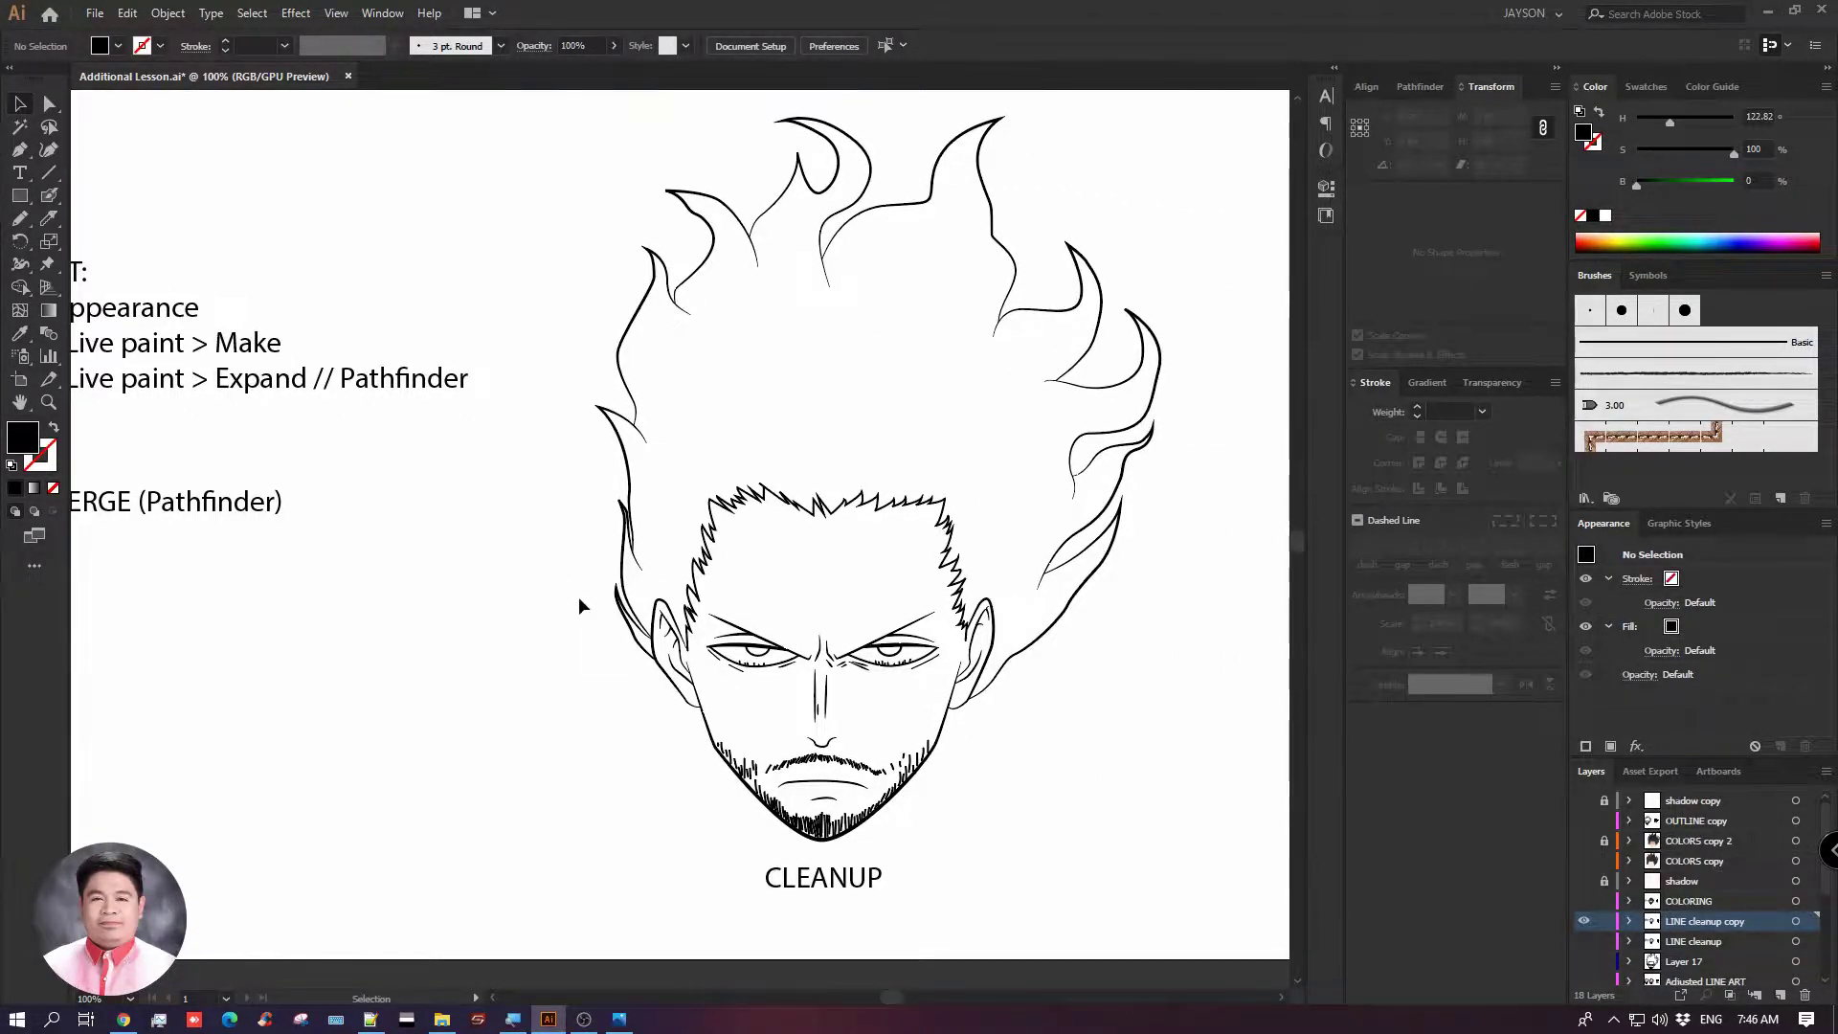
pyautogui.moveTo(280, 619); pyautogui.dragTo(571, 648)
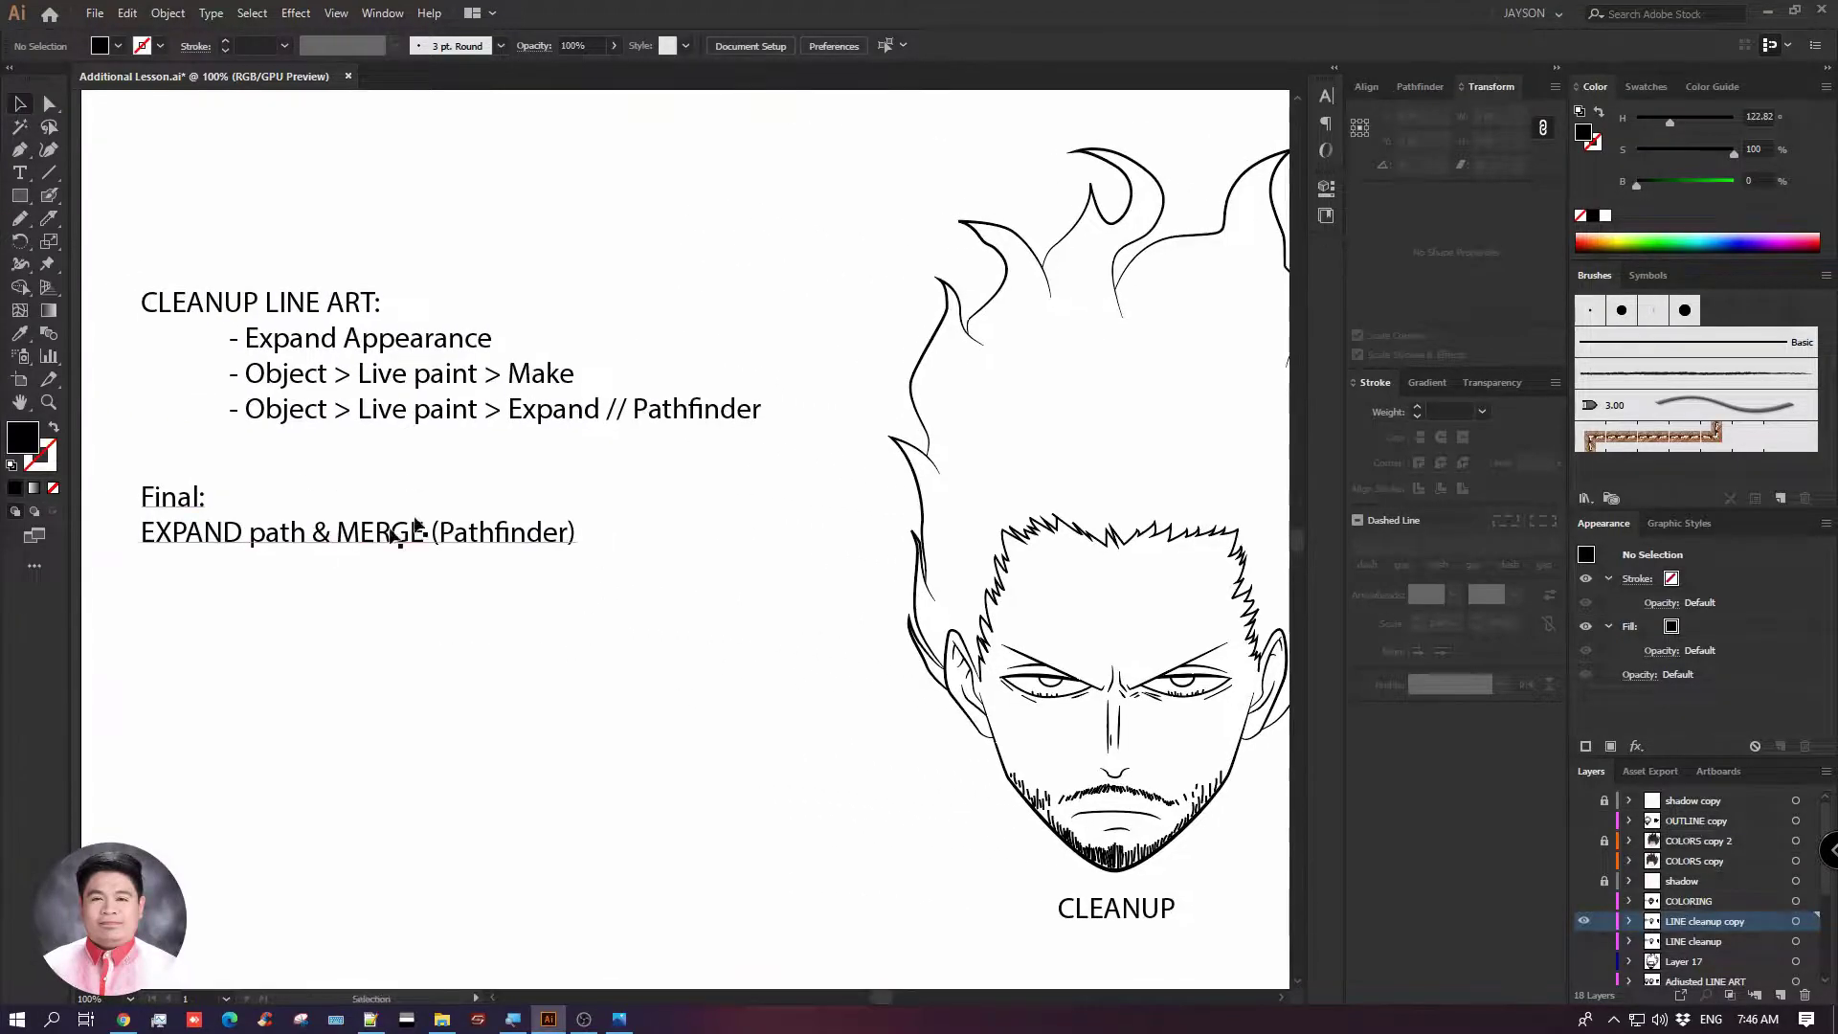
pyautogui.moveTo(761, 624); pyautogui.dragTo(727, 619)
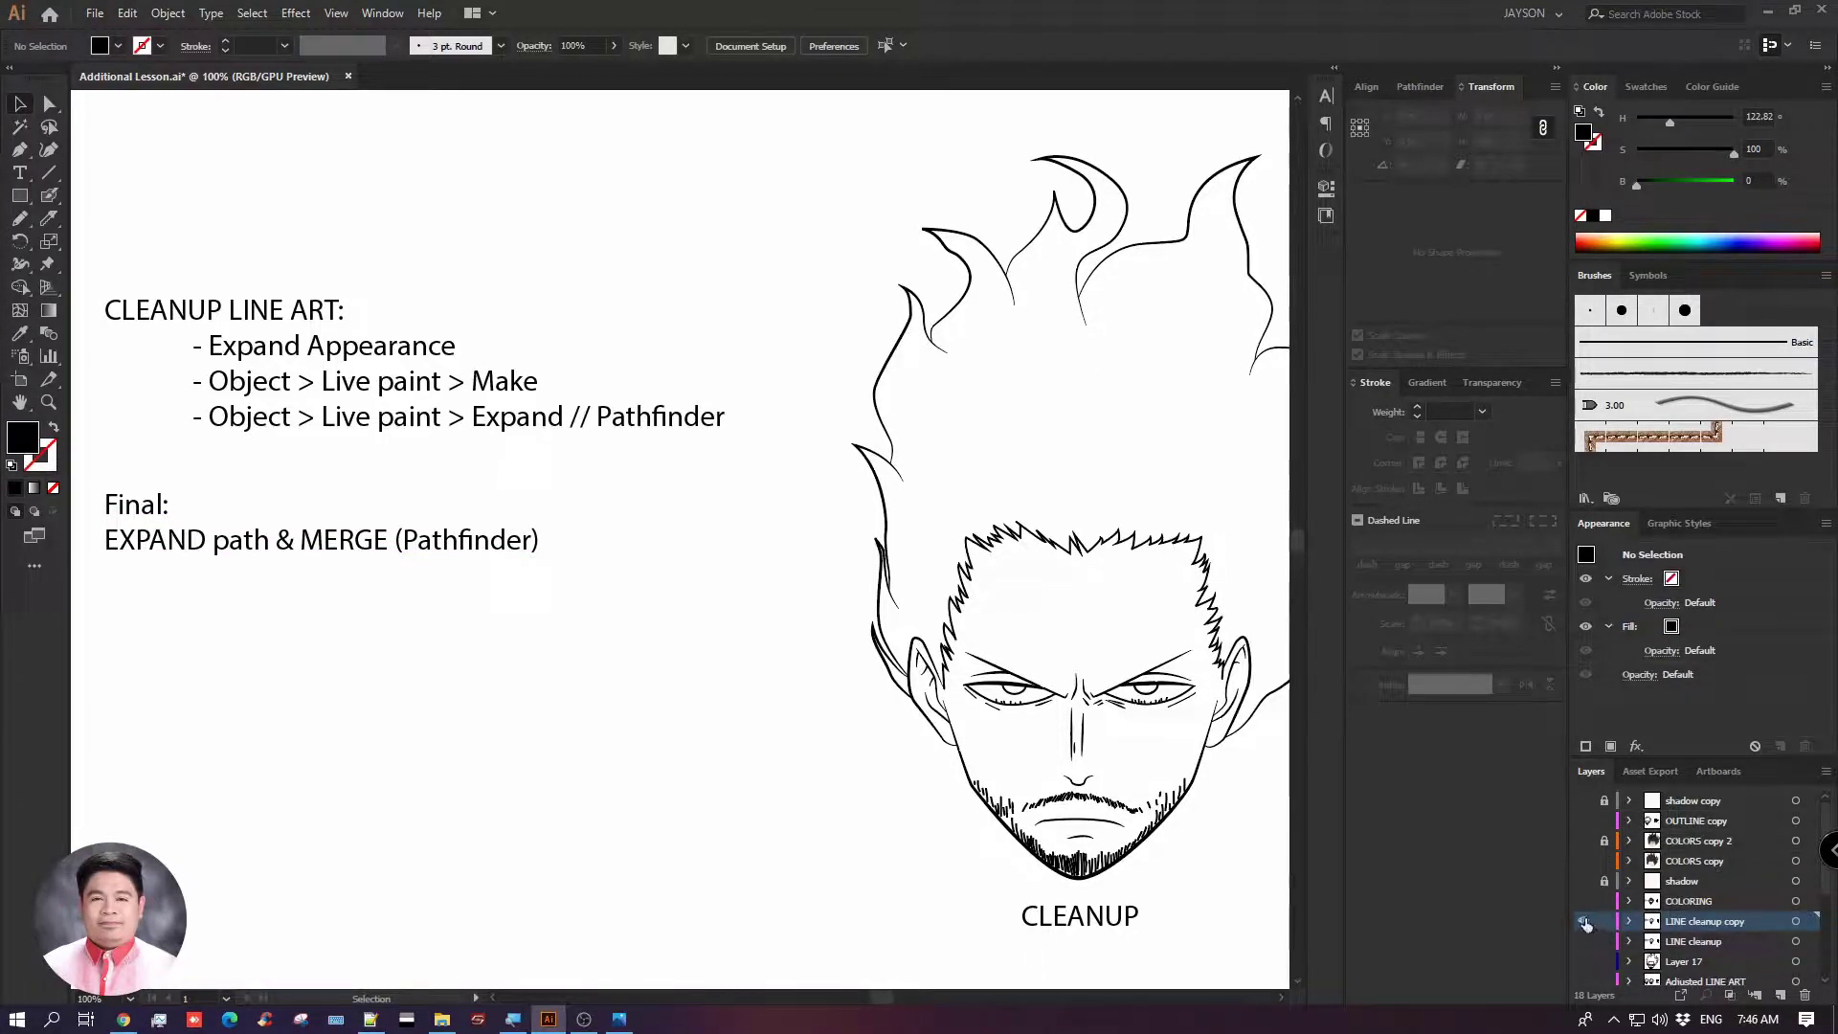
# Hide the LINE cleanup copy layer and show the COLORING layer with its notes and colored sample
pyautogui.hotkey('ctrl', 'y')
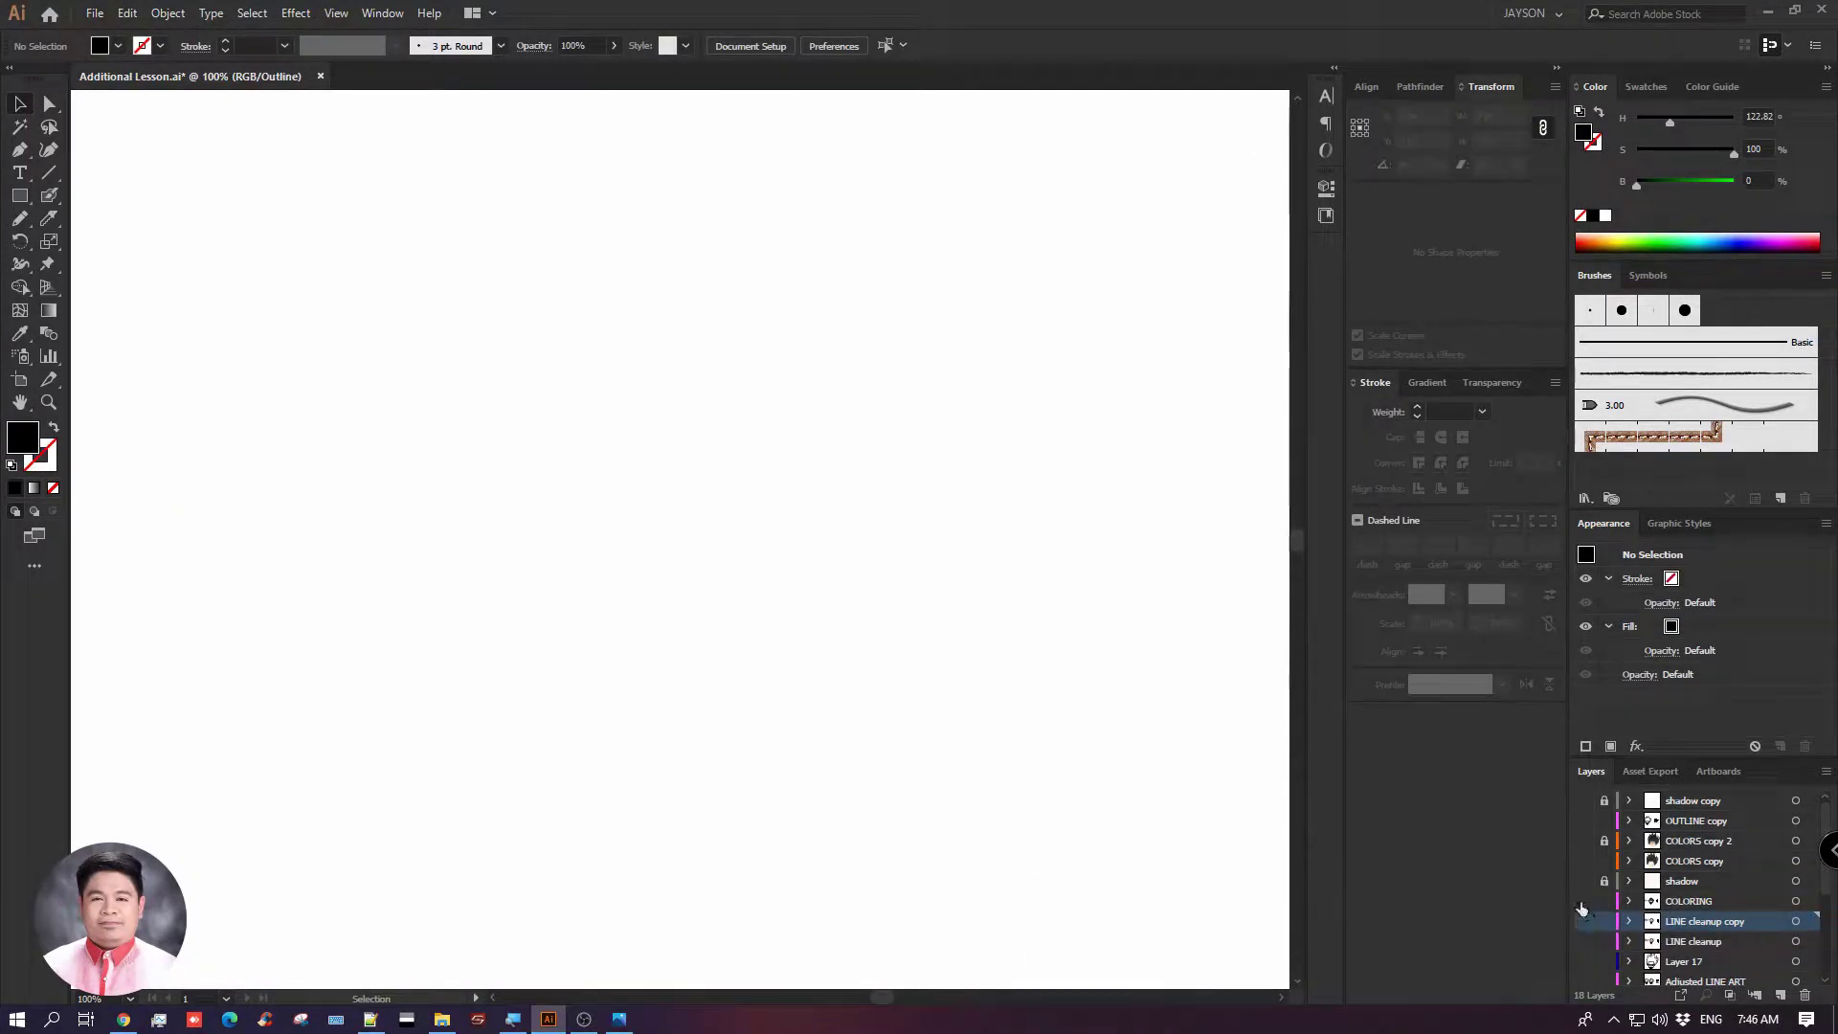
pyautogui.hotkey('ctrl', 'y')
pyautogui.moveTo(689, 718)
pyautogui.mouseDown()
pyautogui.moveTo(492, 719)
pyautogui.moveTo(699, 732)
pyautogui.mouseUp()
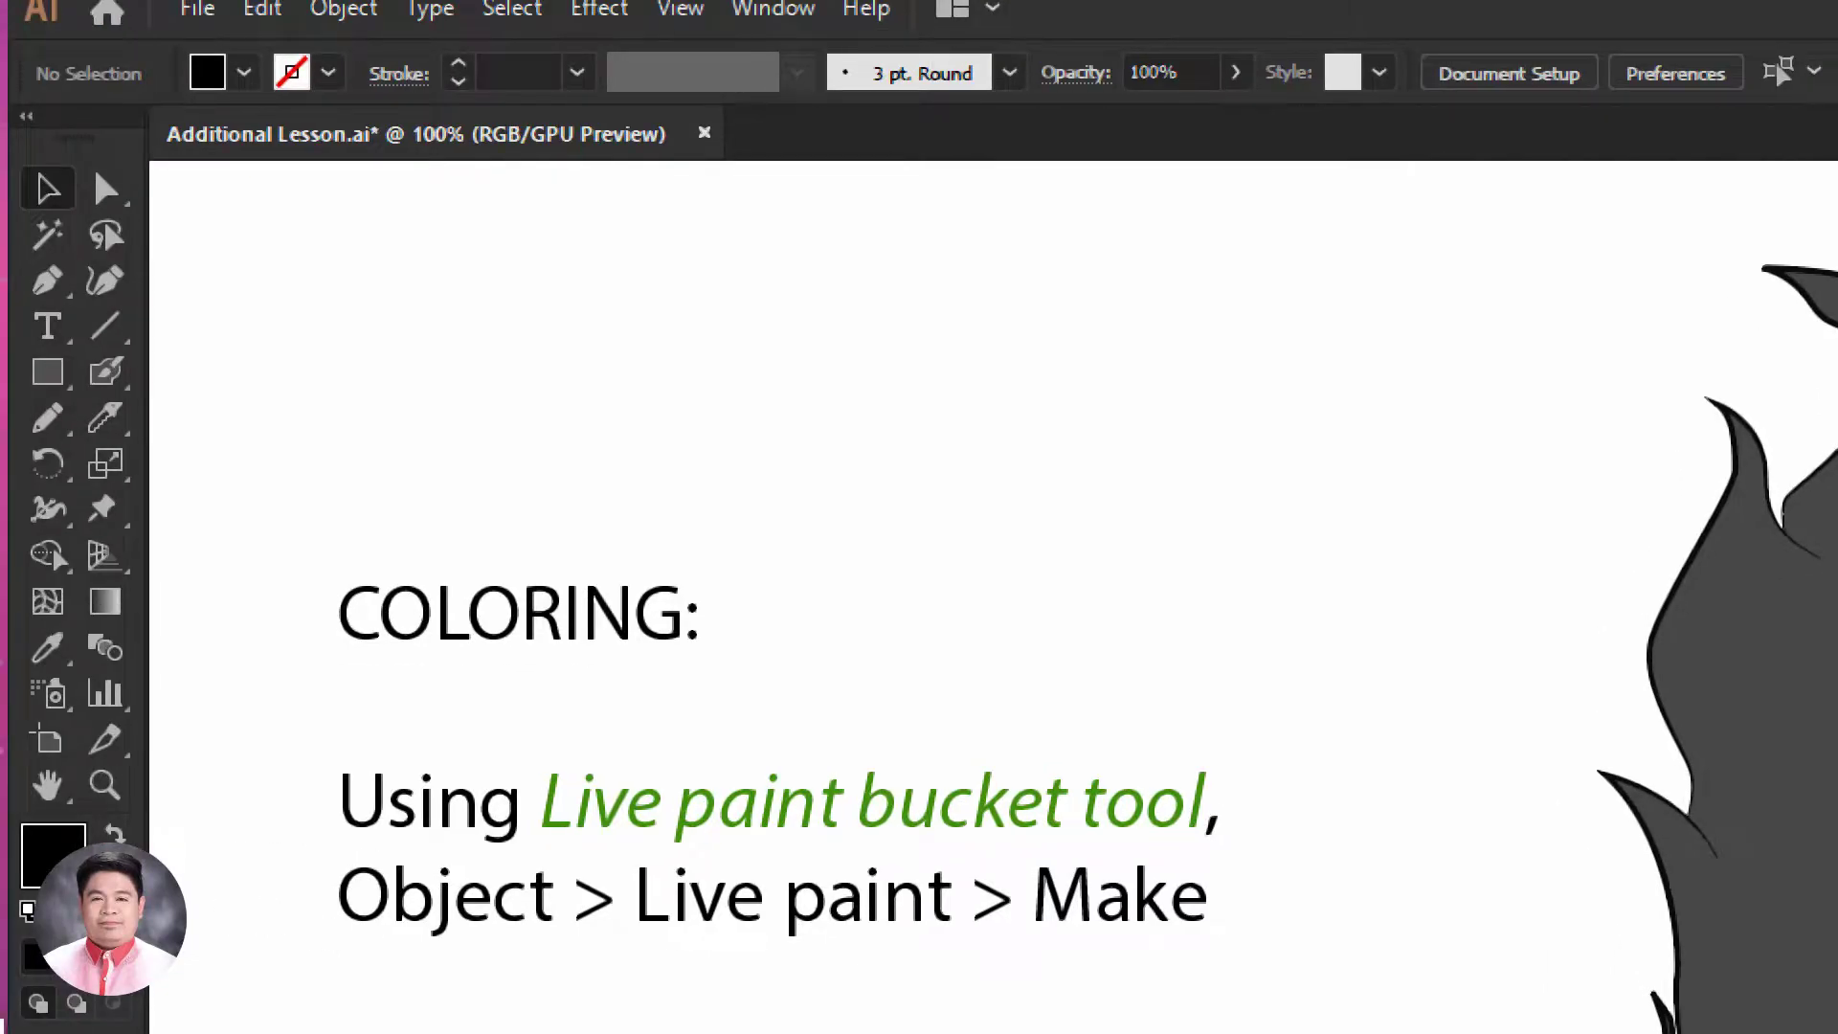
pyautogui.click(48, 555)
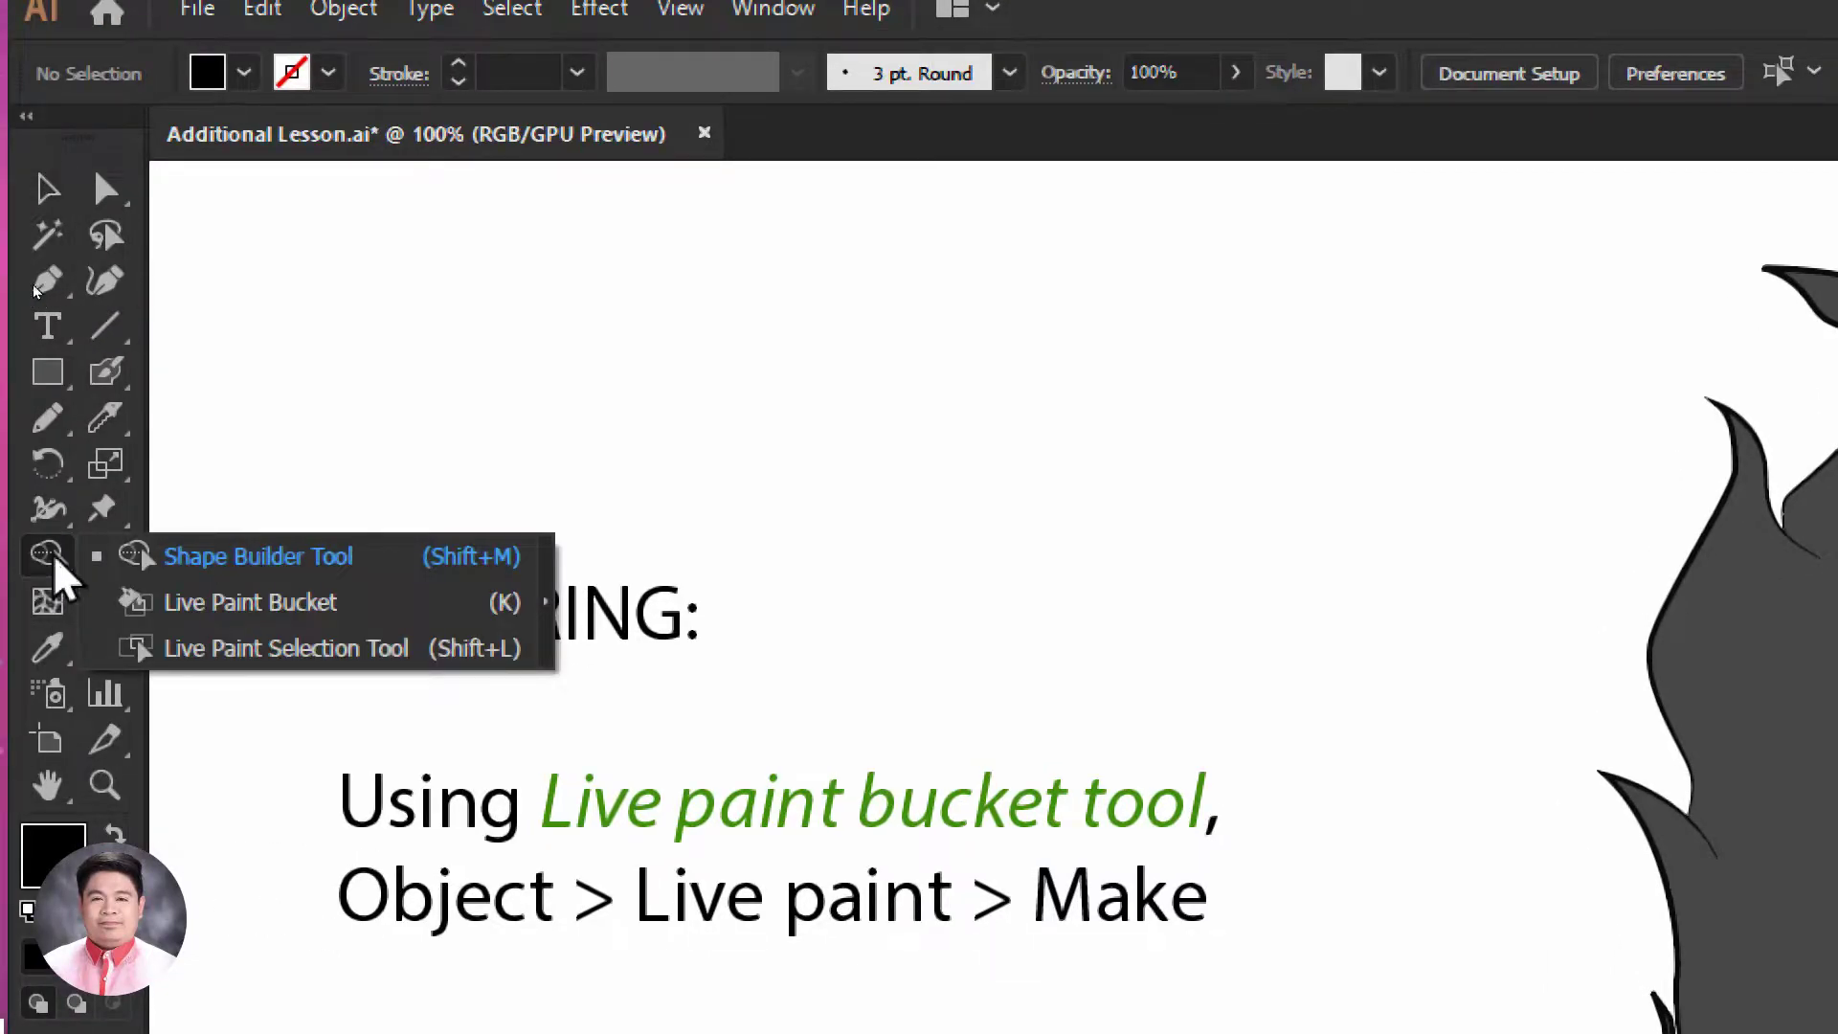
pyautogui.click(251, 603)
pyautogui.click(50, 192)
pyautogui.press('f')
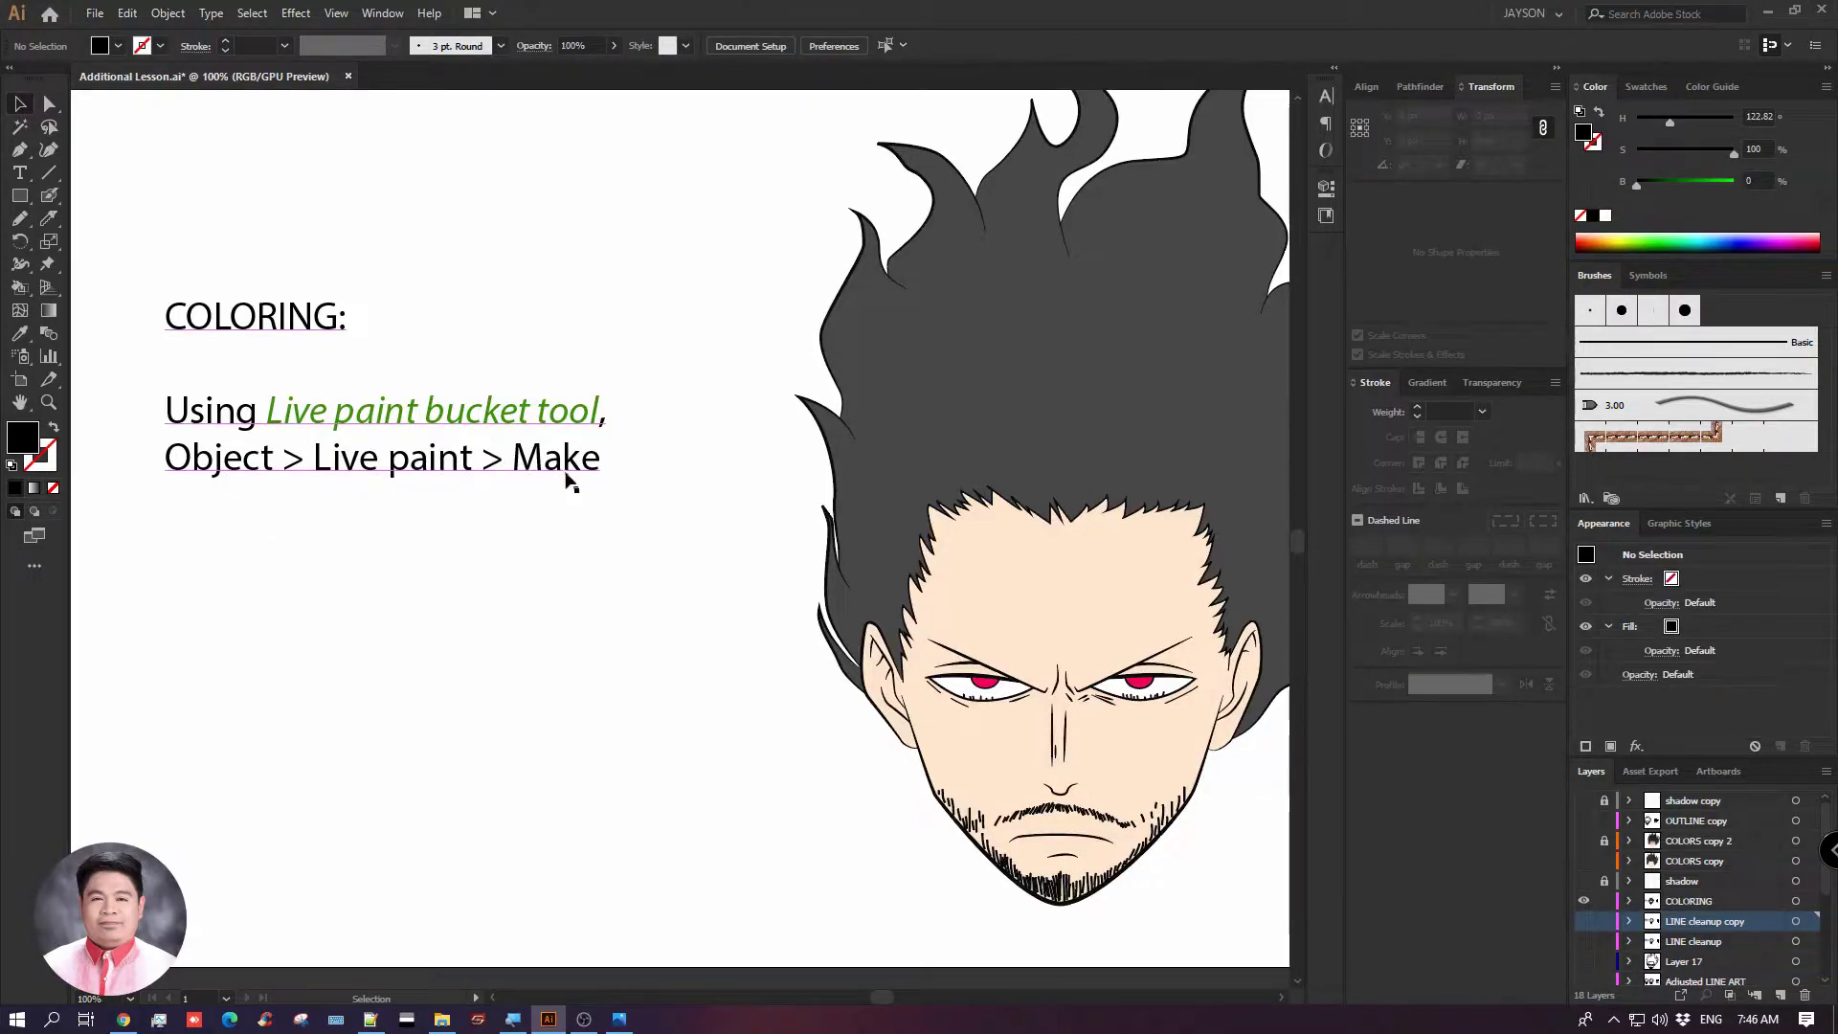
pyautogui.press('space')
pyautogui.moveTo(677, 689); pyautogui.dragTo(484, 651)
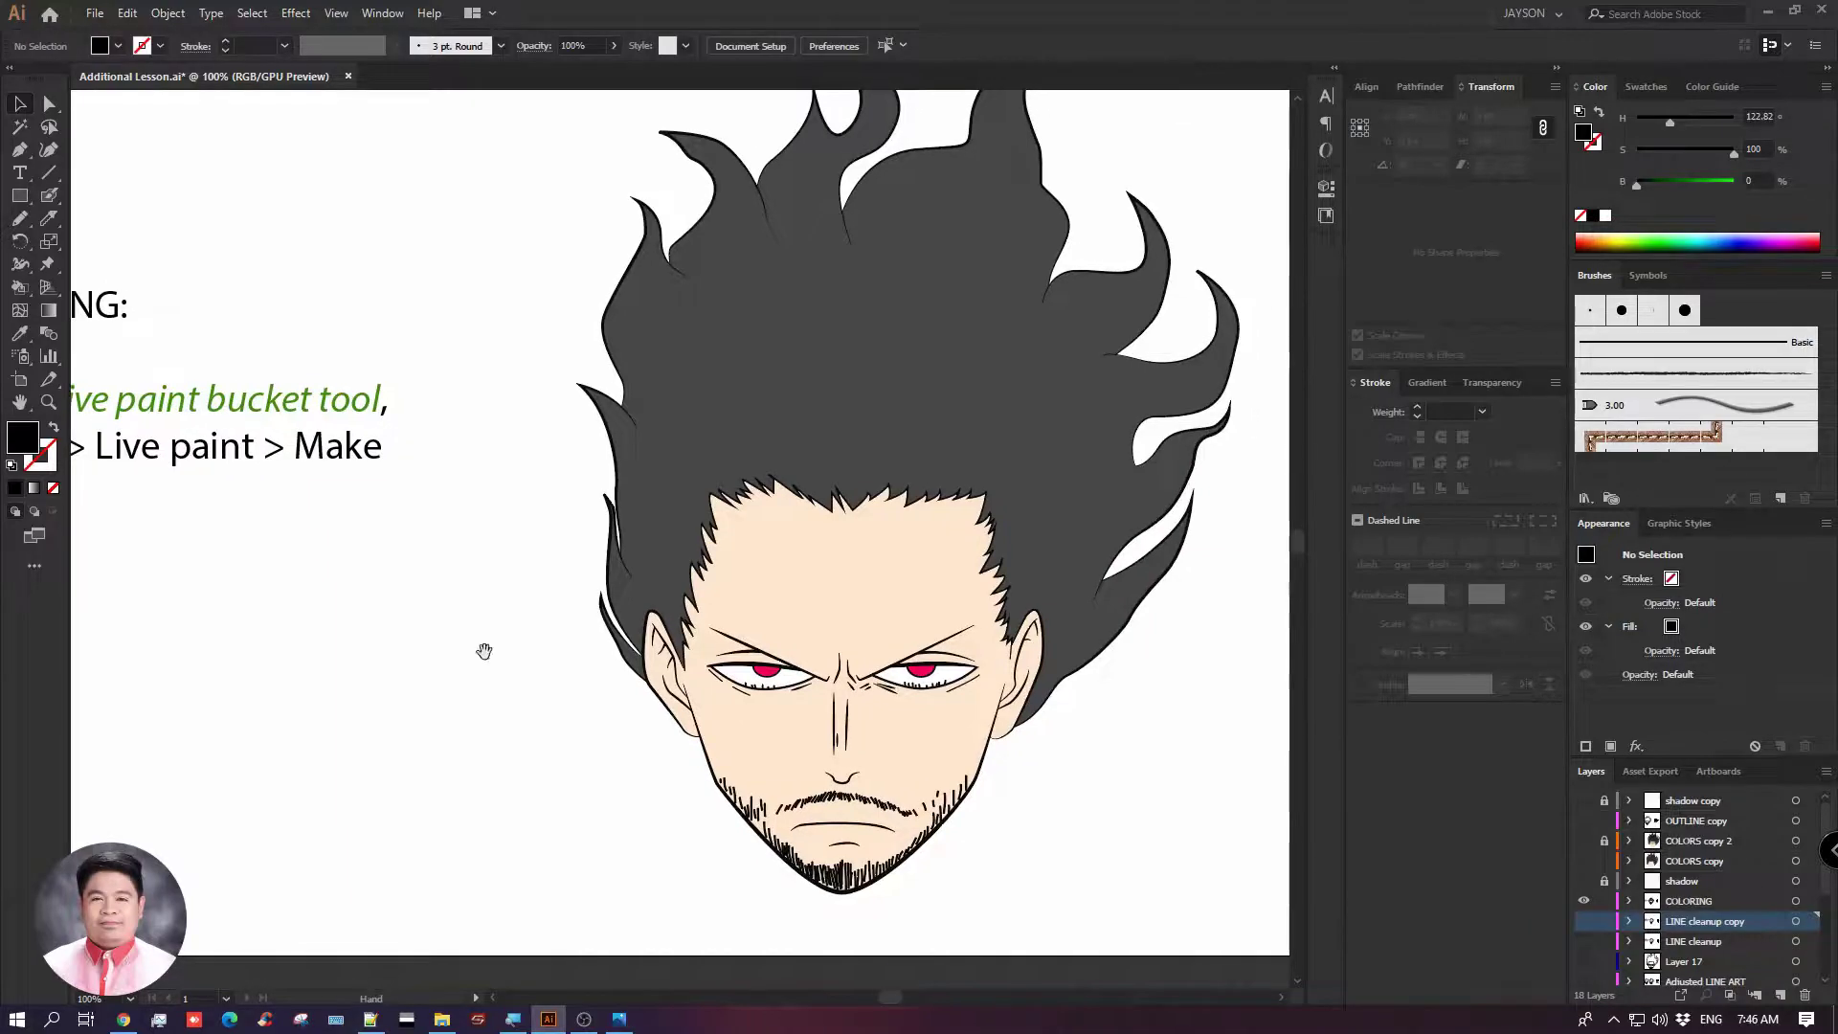
# Hide the COLORING layer, add a new layer above it and paste the cleaned-up line art in place on it
pyautogui.click(1583, 903)
pyautogui.click(1668, 905)
pyautogui.click(1781, 994)
pyautogui.hotkey('ctrl', 'y')
pyautogui.hotkey('ctrl', 'f')
pyautogui.click(589, 641)
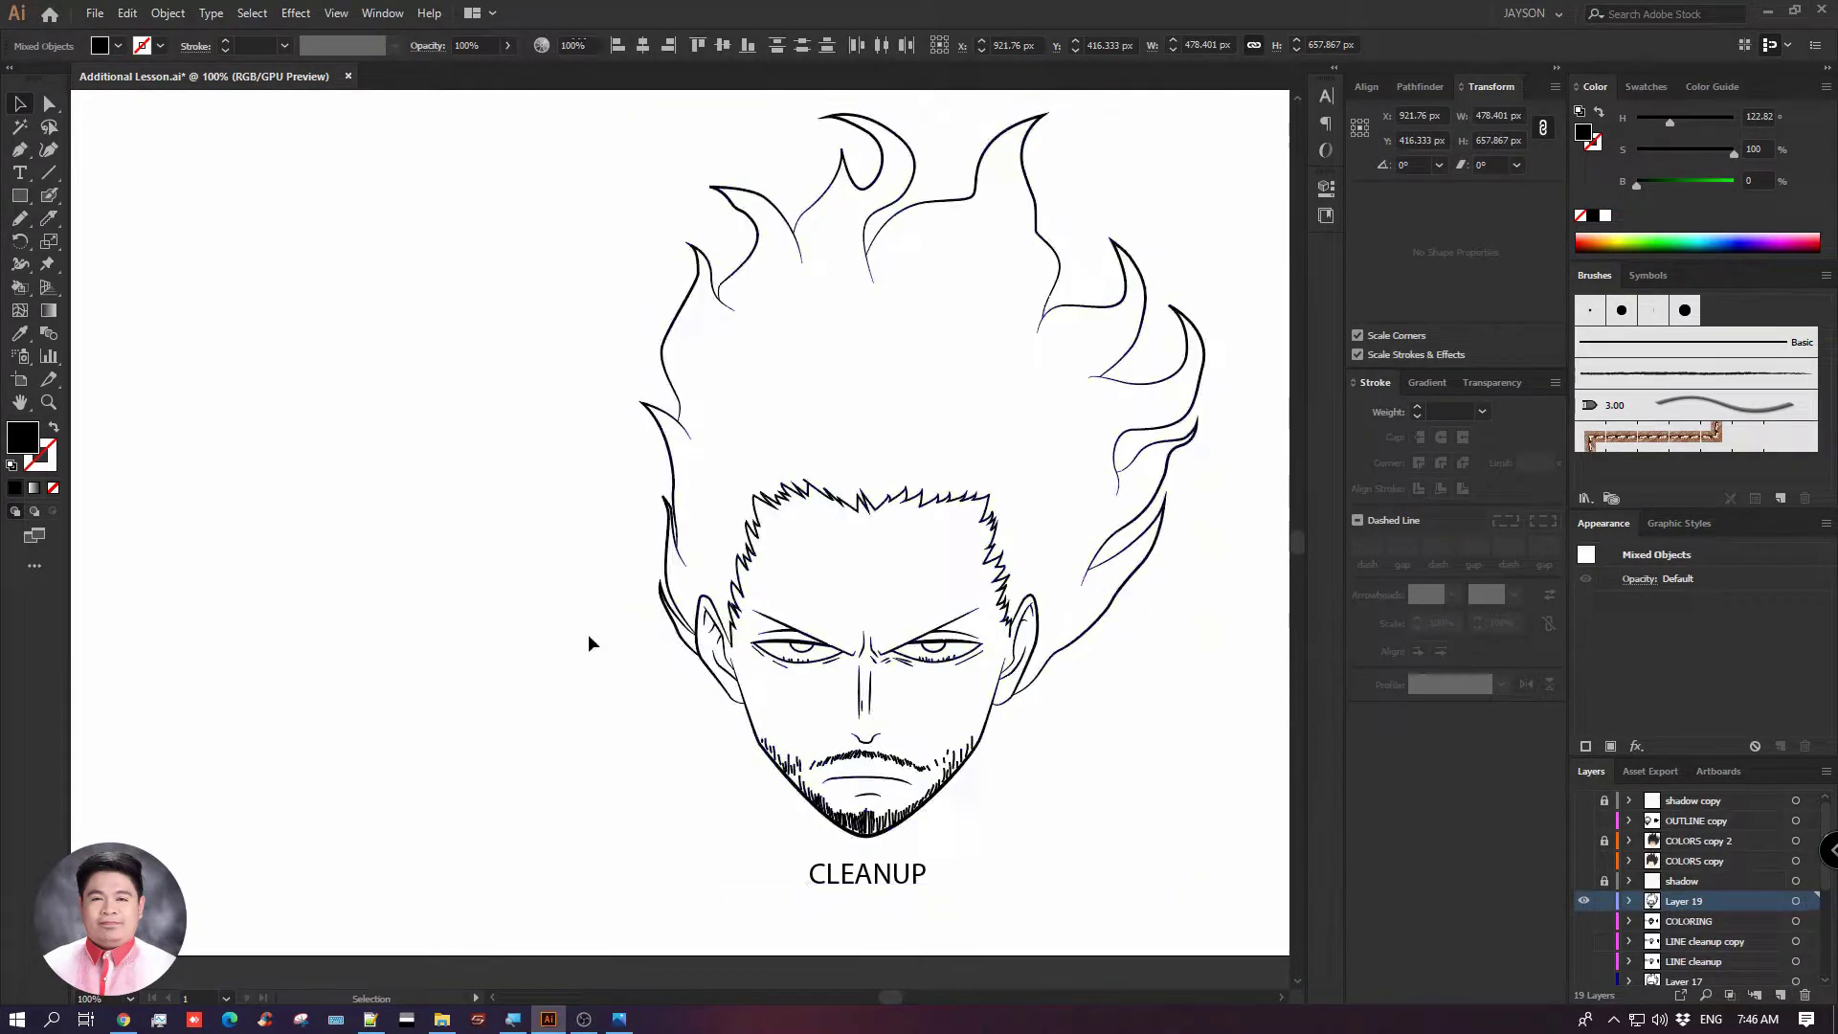
# Delete the CLEANUP text label below the pasted face
pyautogui.moveTo(795, 869); pyautogui.dragTo(969, 894)
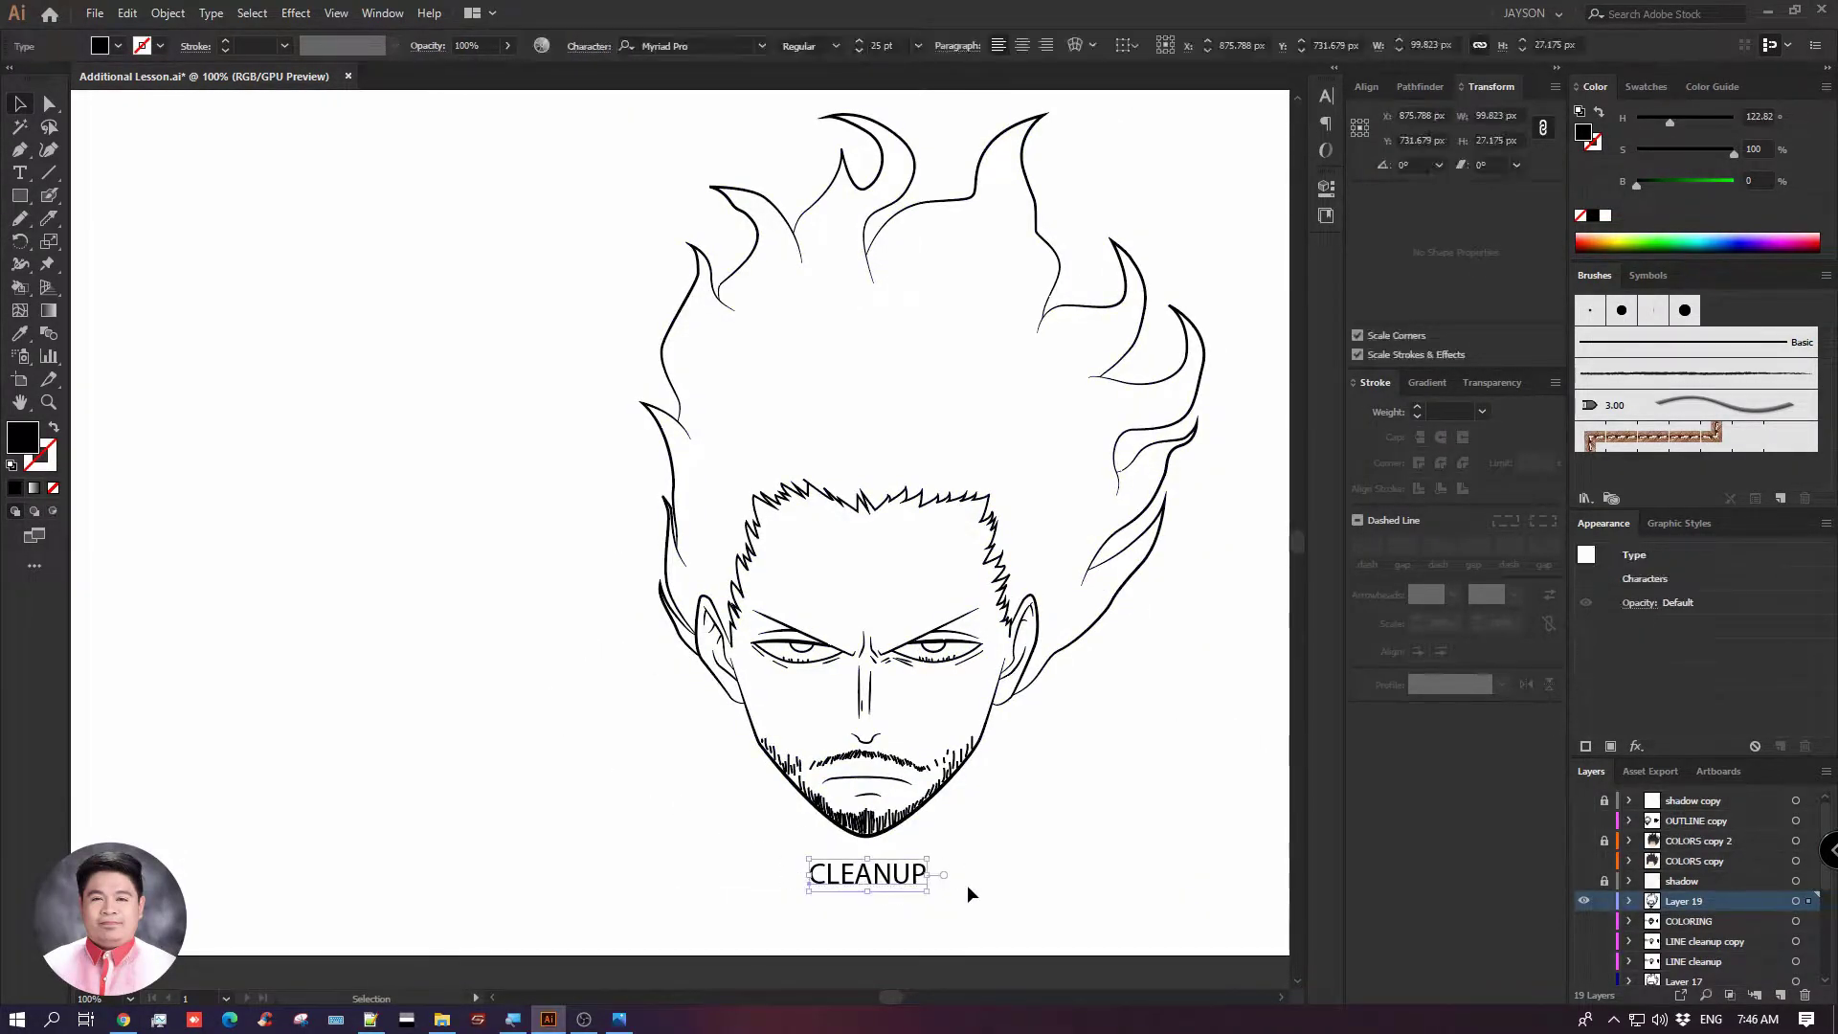
pyautogui.press('Delete')
pyautogui.press('space')
pyautogui.moveTo(1100, 816)
pyautogui.mouseDown()
pyautogui.moveTo(1063, 841)
pyautogui.moveTo(989, 833)
pyautogui.mouseUp()
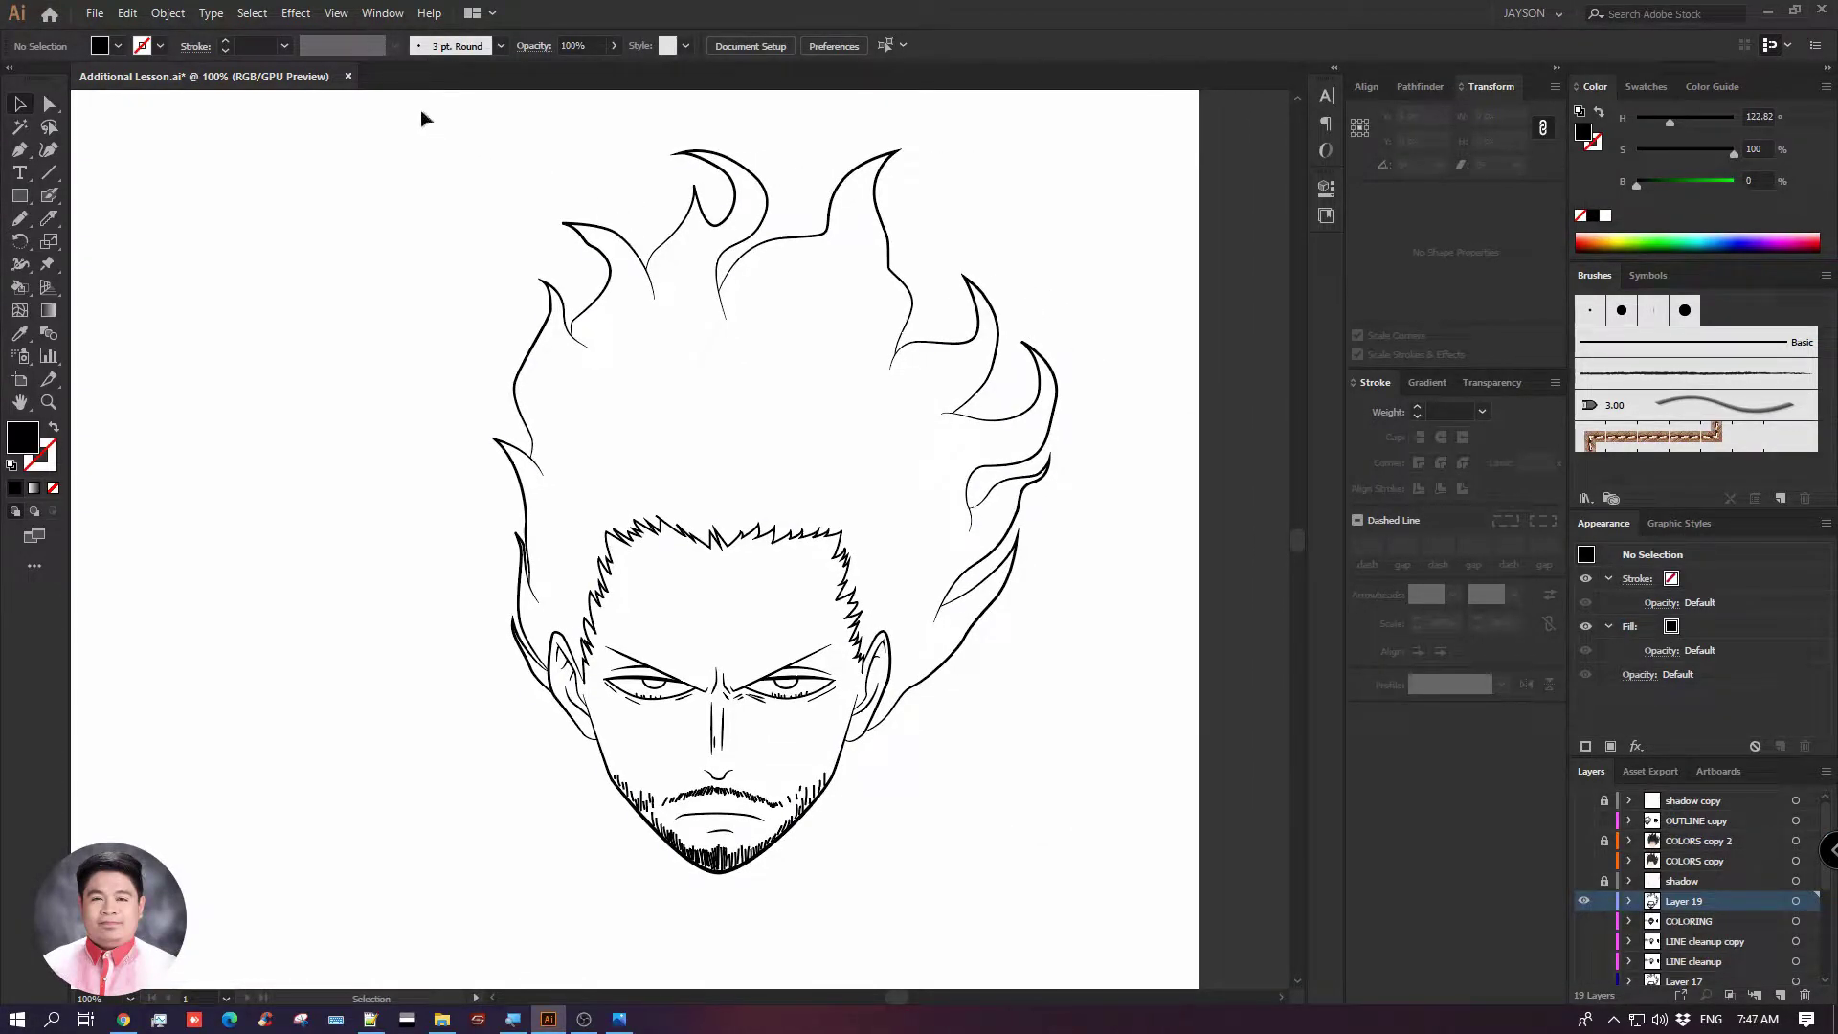
# Select all of the face and hair line art, convert it into a Live Paint group and deselect it
pyautogui.moveTo(481, 156)
pyautogui.mouseDown()
pyautogui.moveTo(996, 636)
pyautogui.moveTo(1106, 938)
pyautogui.mouseUp()
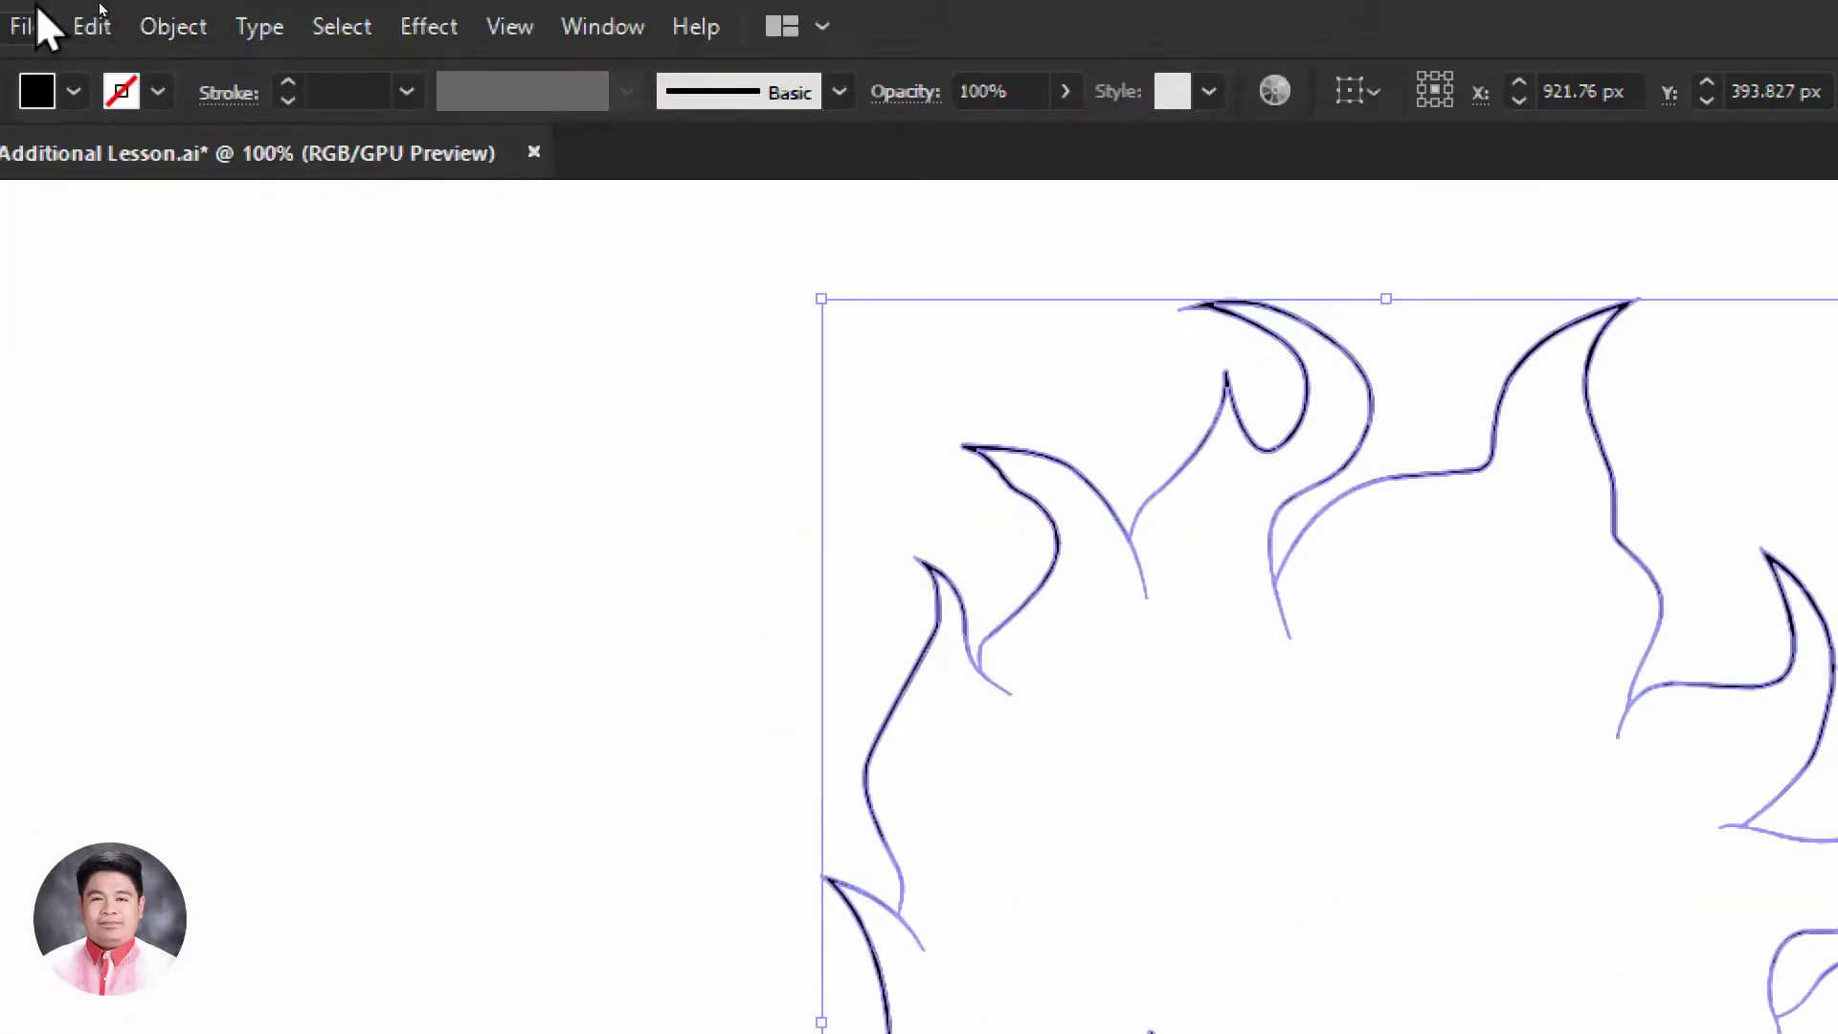
pyautogui.click(161, 15)
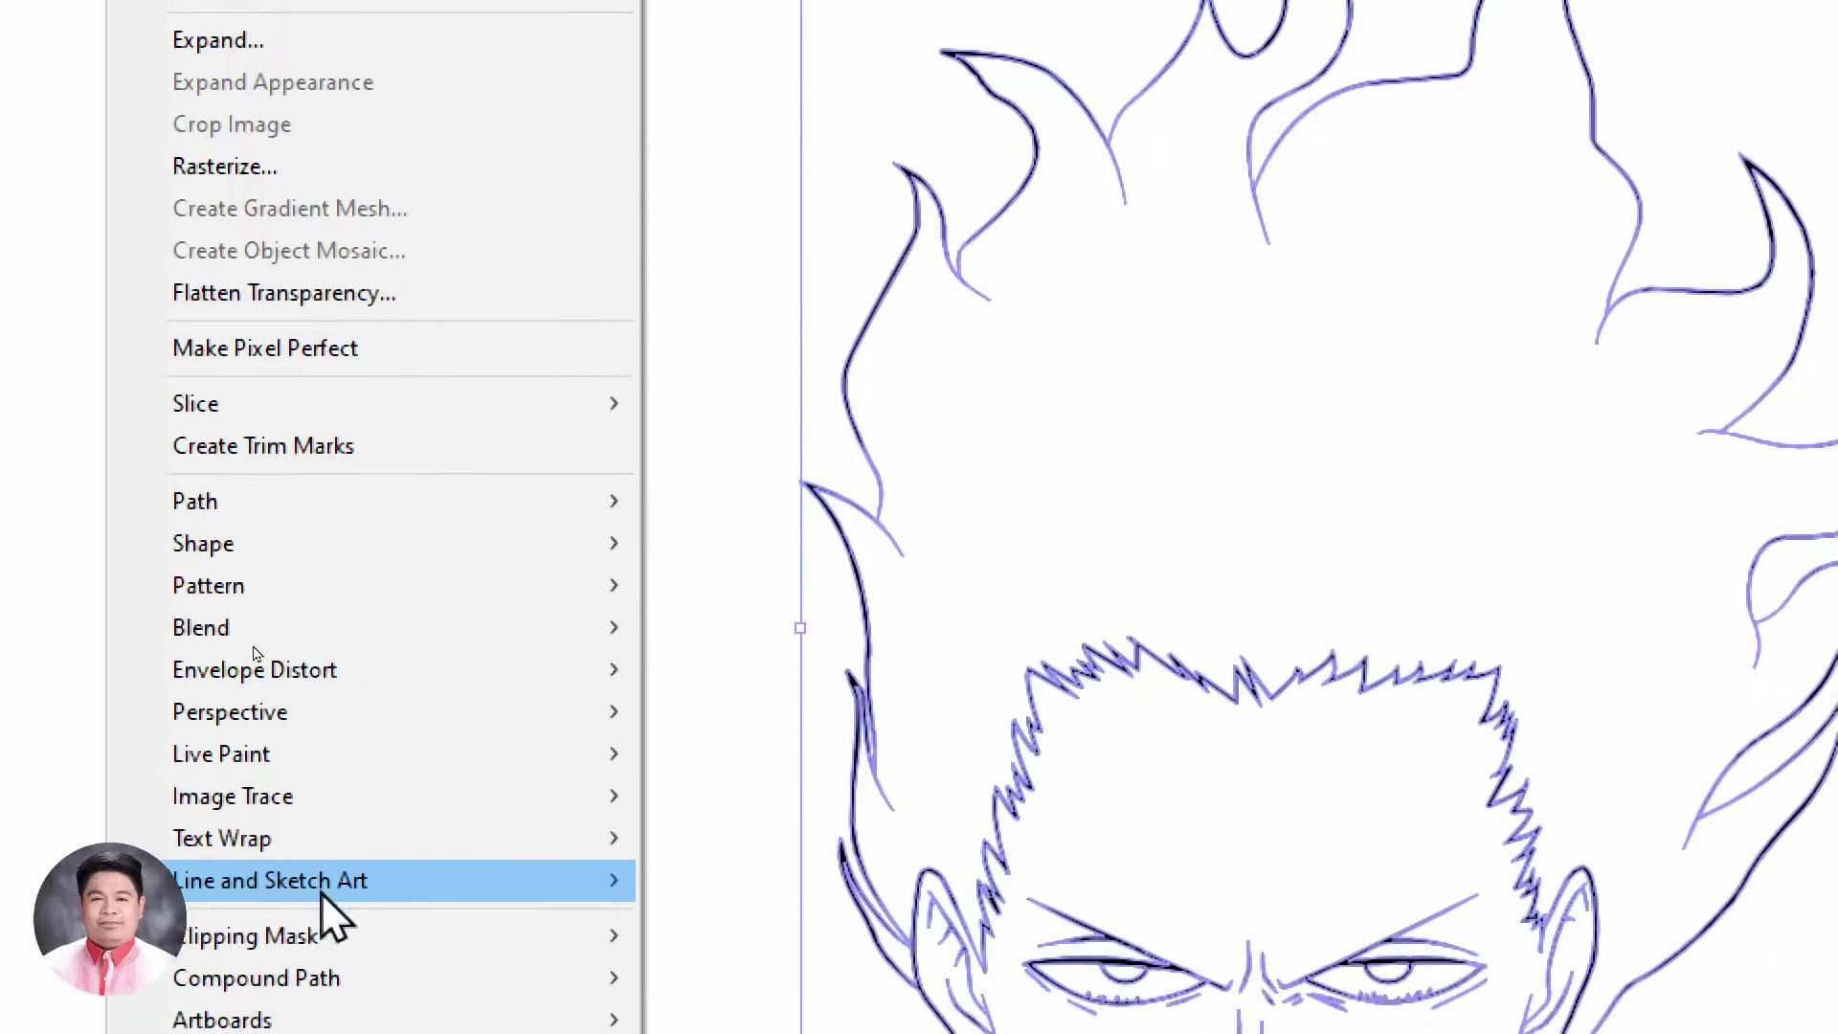
pyautogui.moveTo(347, 670)
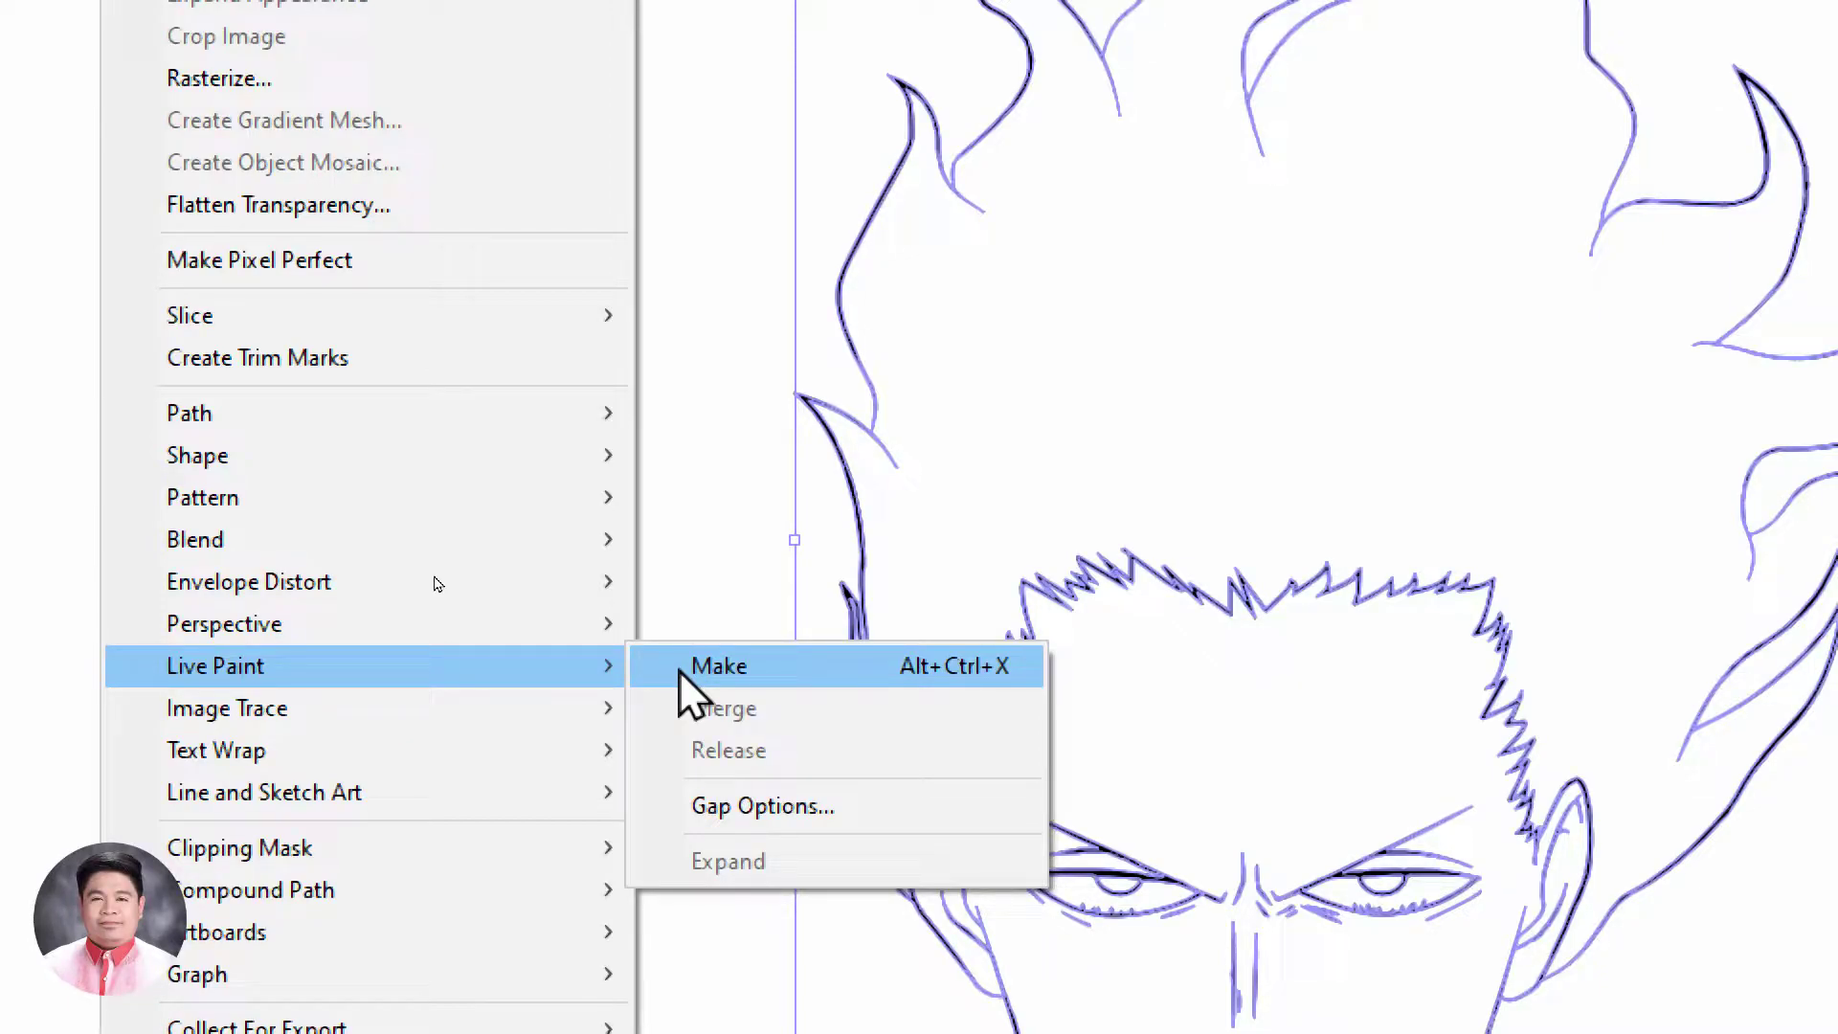
pyautogui.click(708, 666)
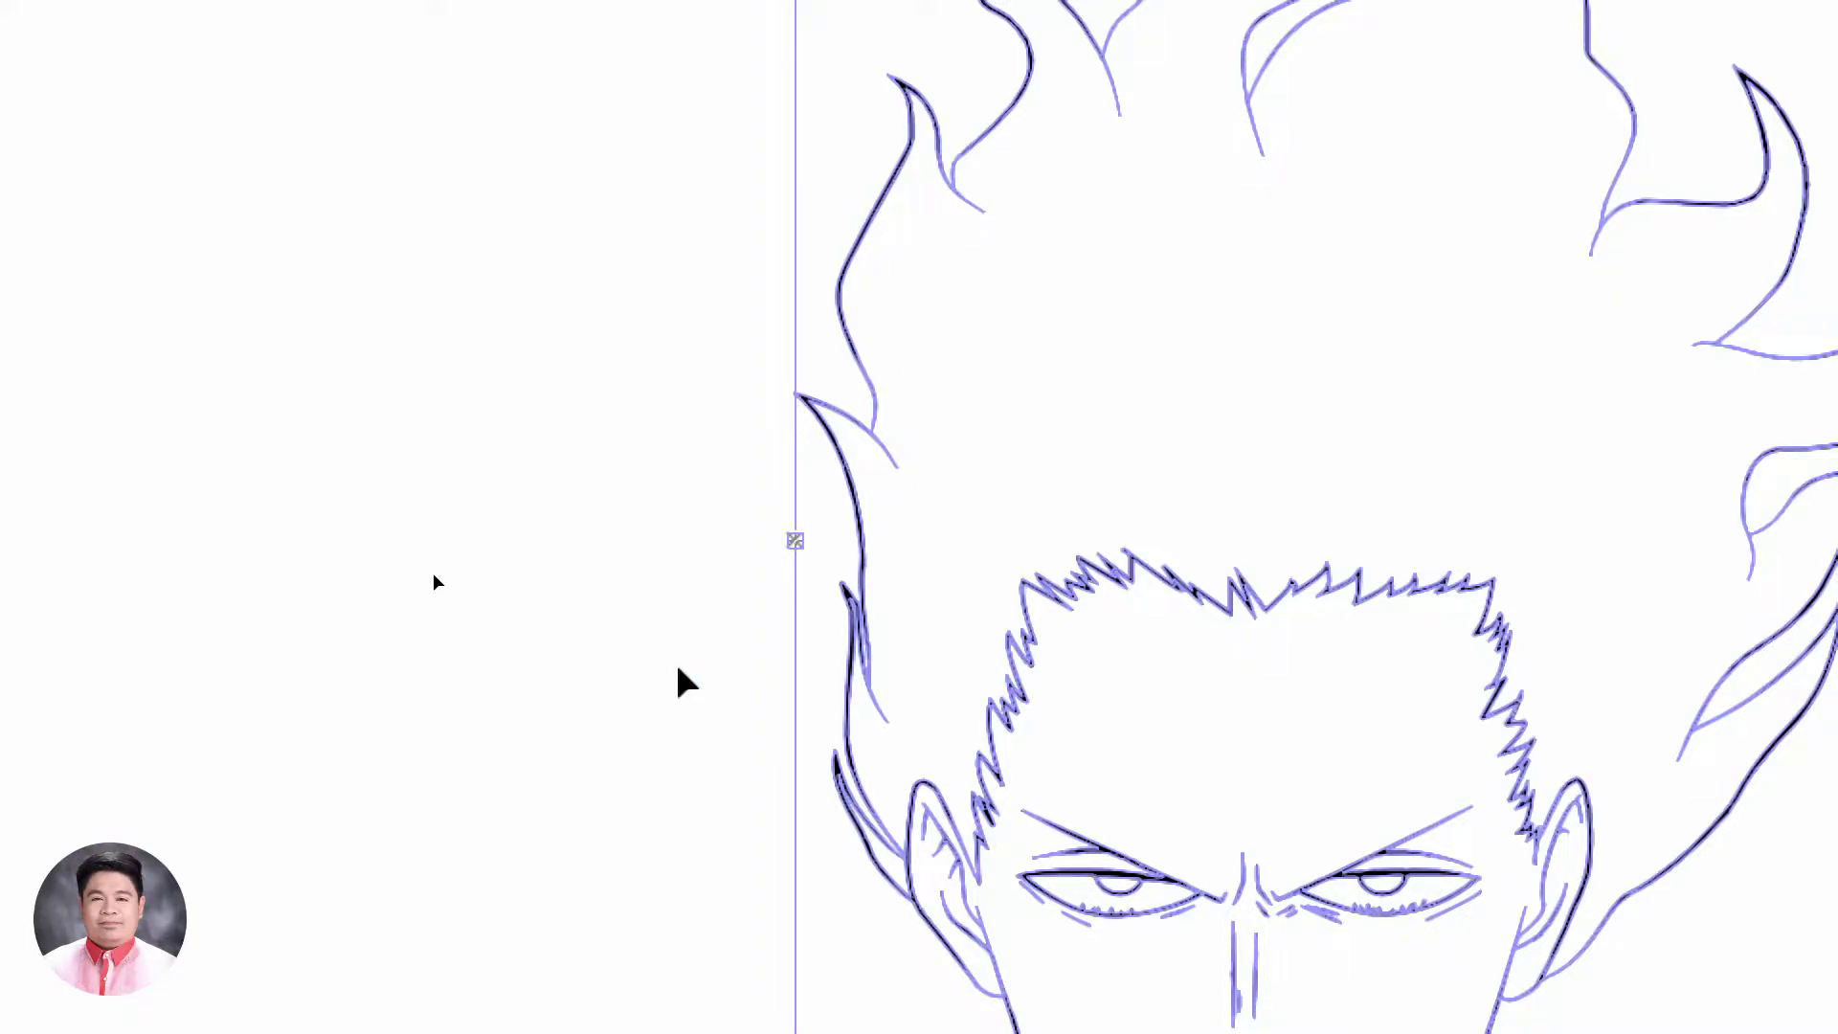
pyautogui.press('p')
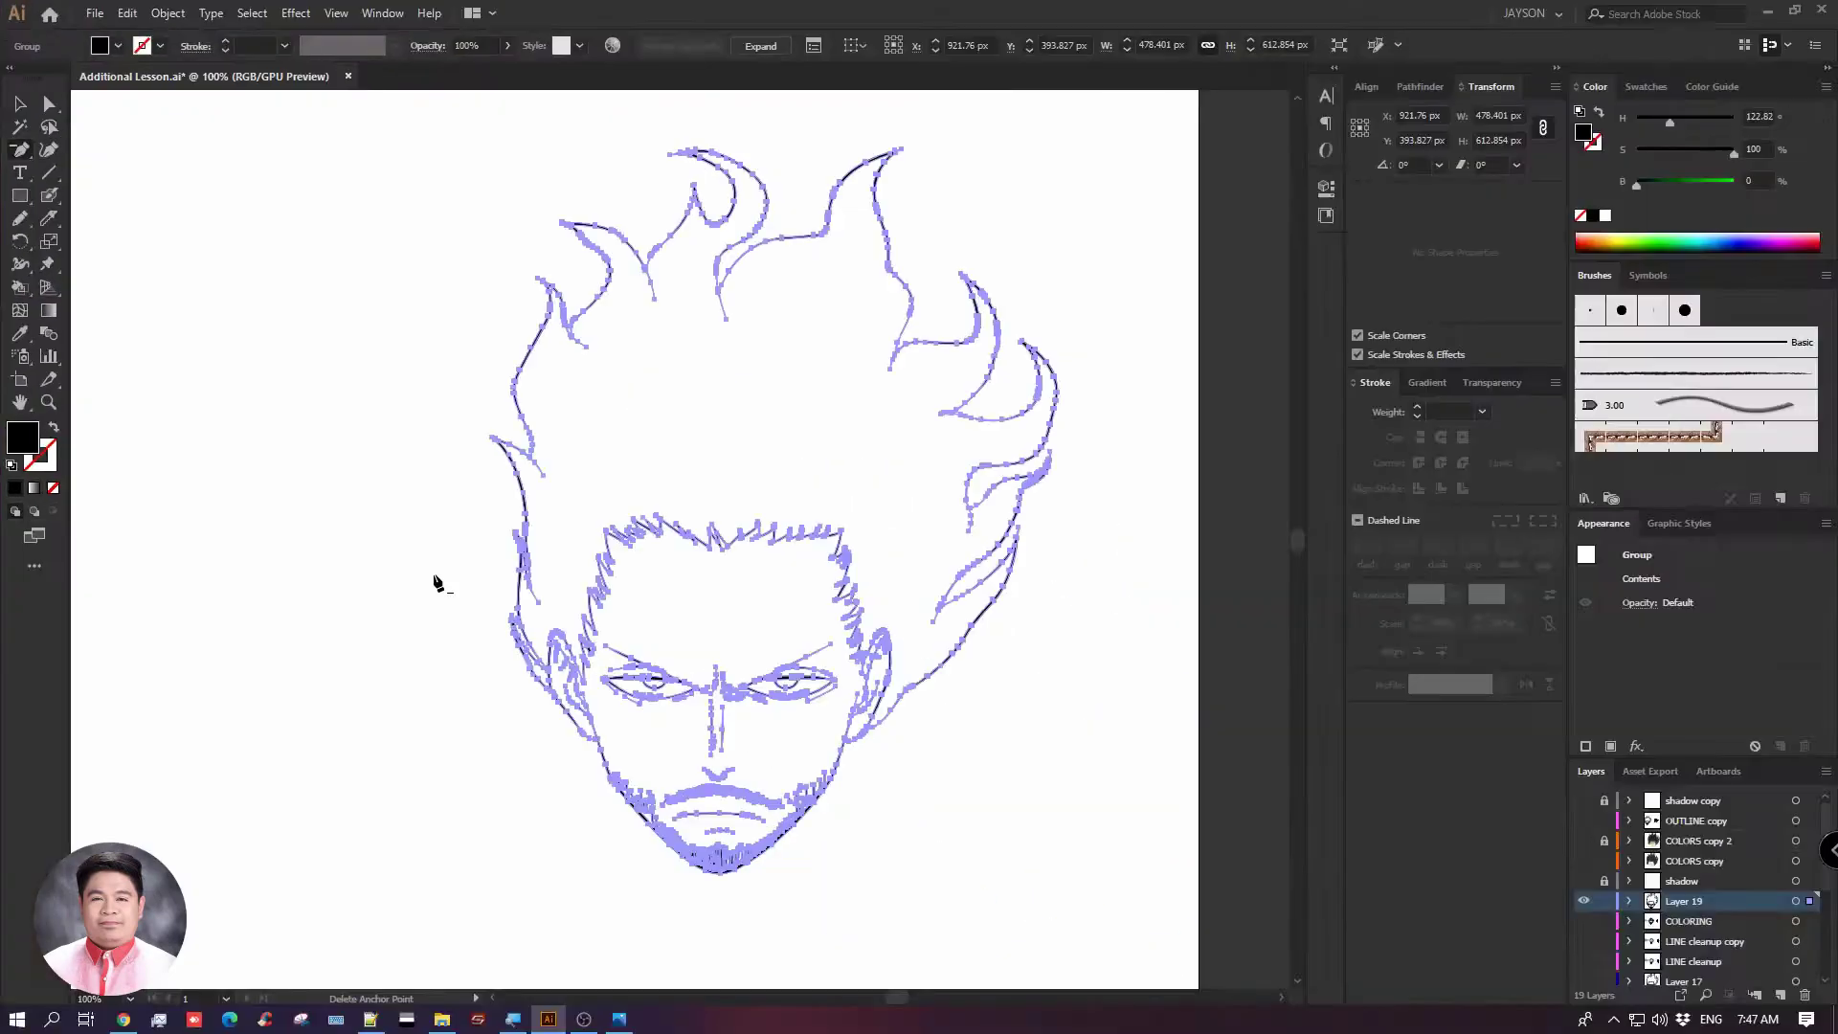
pyautogui.press('v')
pyautogui.hotkey('ctrl', 'h')
pyautogui.click(235, 255)
pyautogui.moveTo(234, 256); pyautogui.dragTo(271, 243)
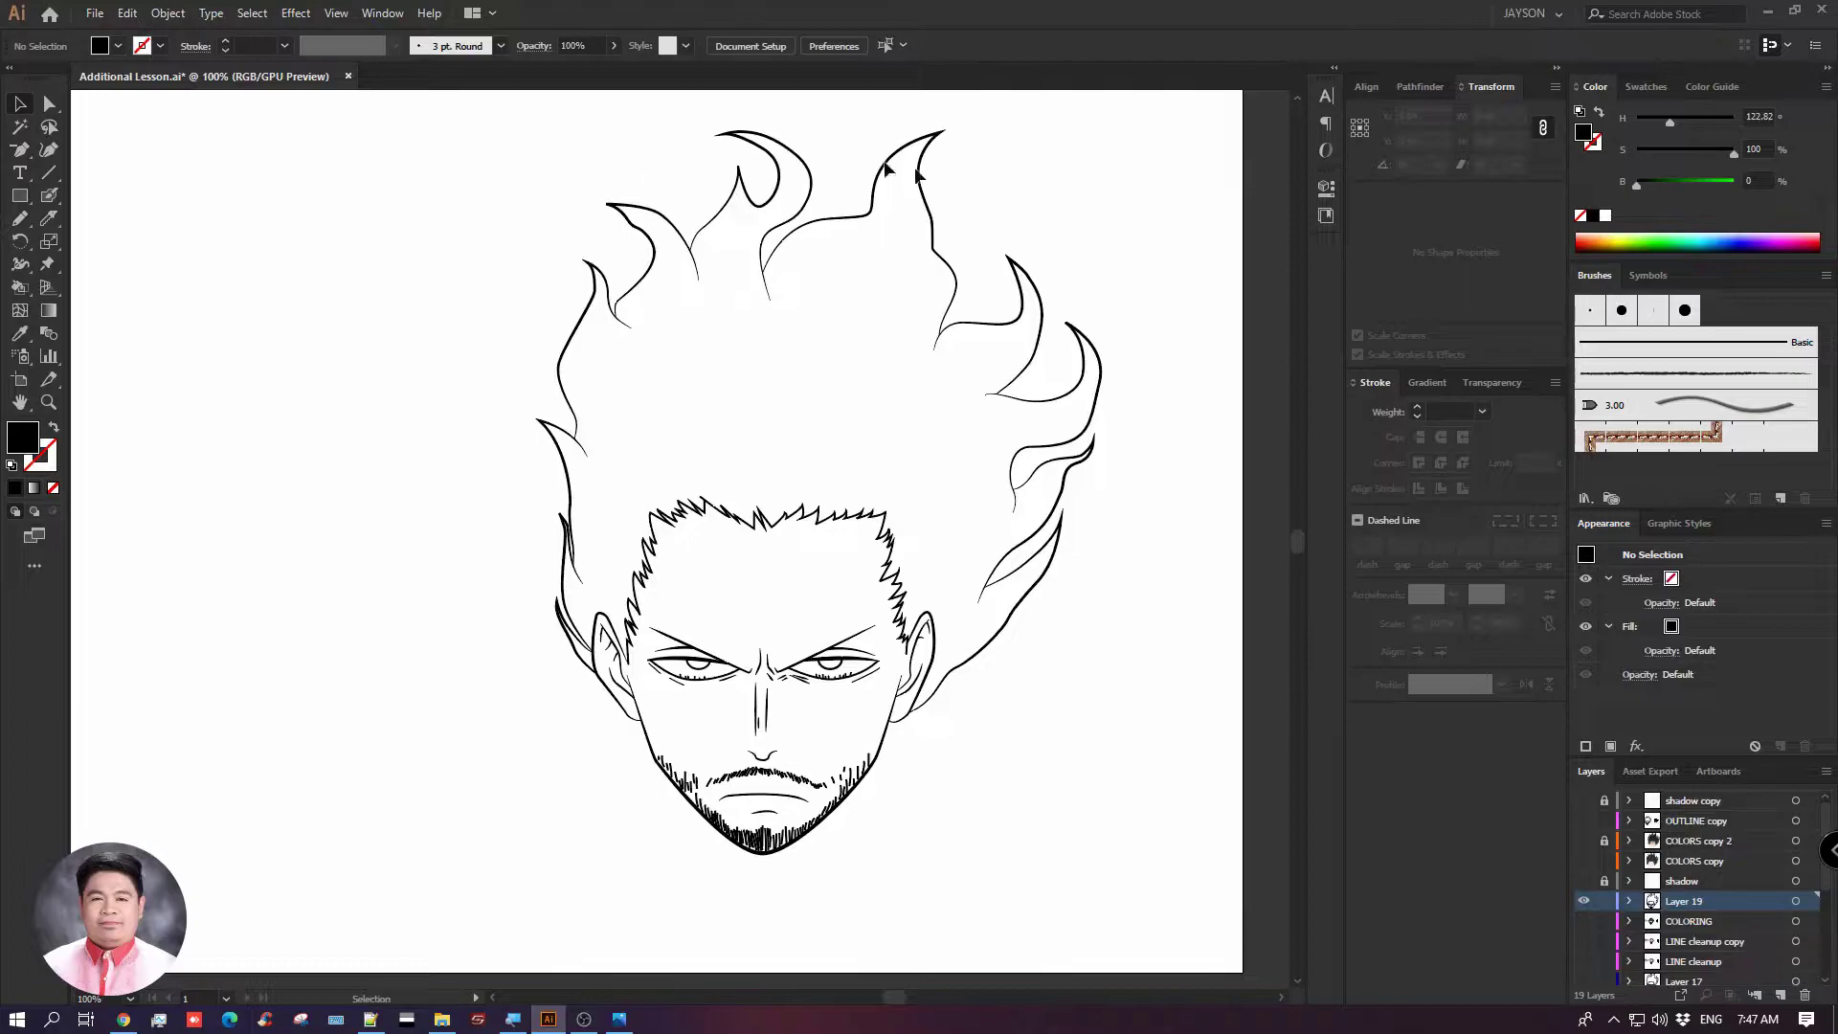
# Activate the Live Paint Bucket and set its fill to the red f4163b
pyautogui.moveTo(331, 173); pyautogui.dragTo(153, 169)
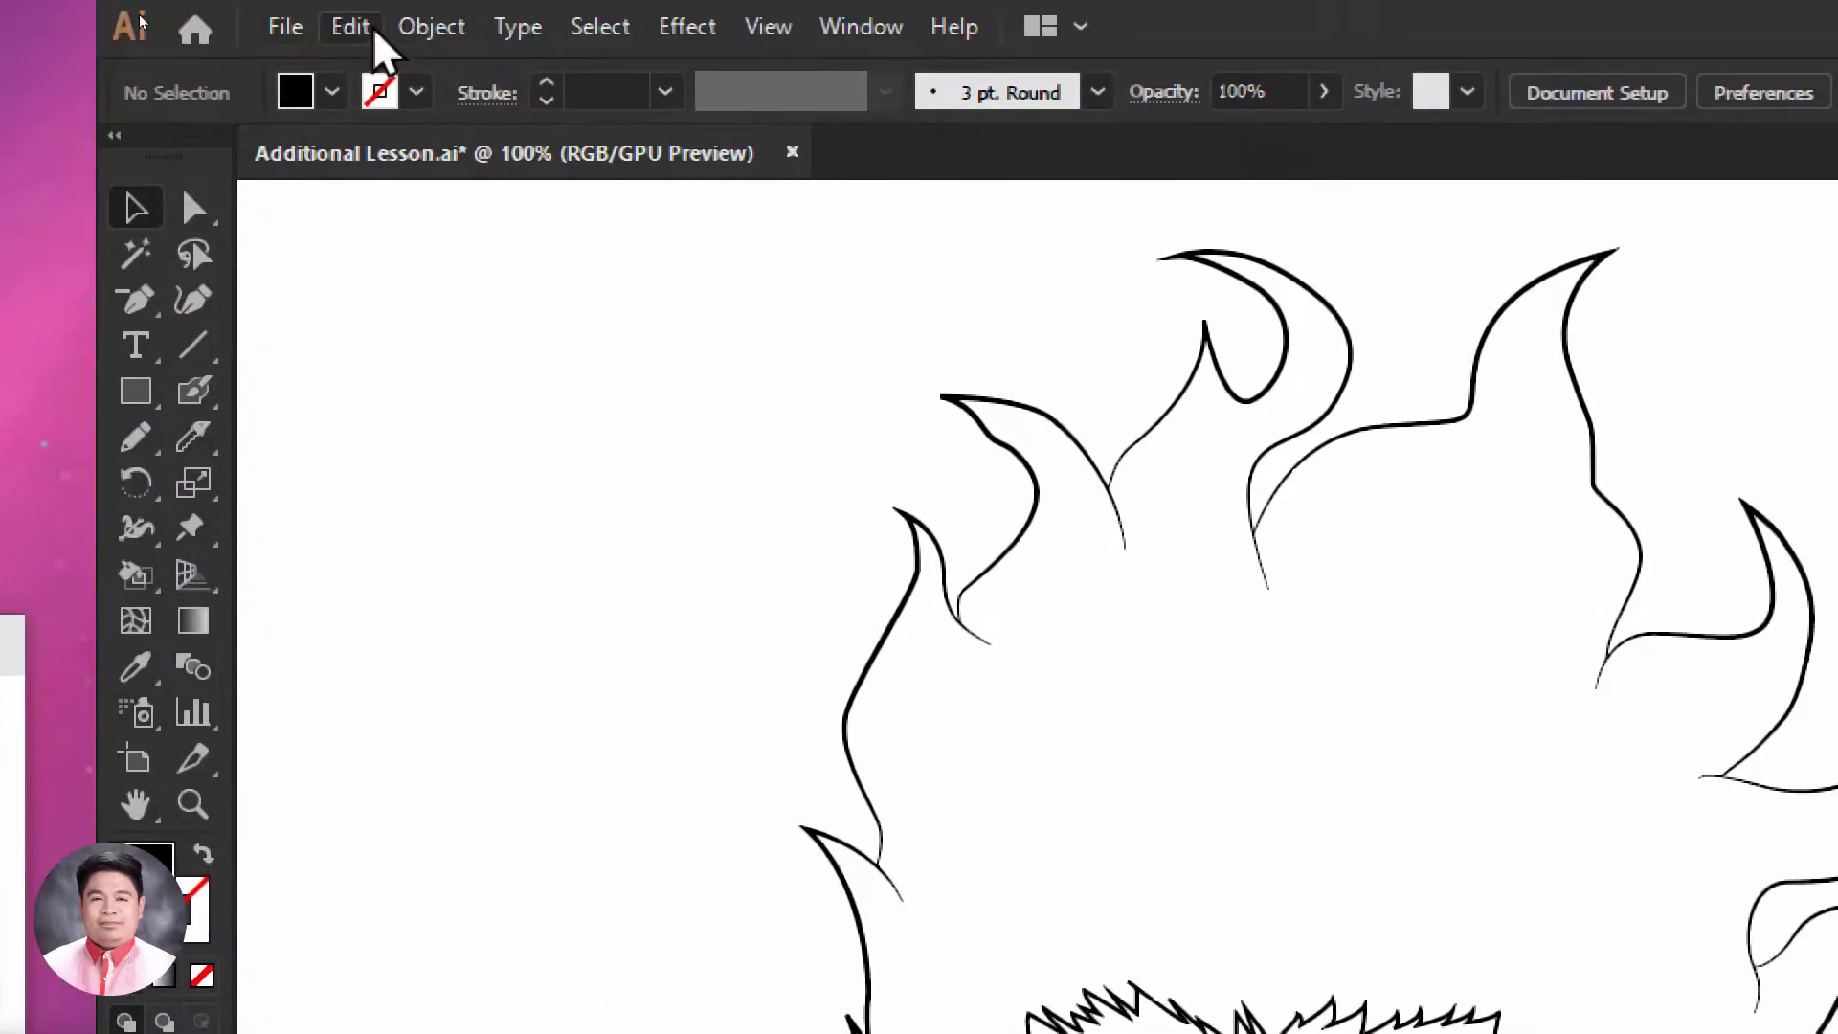
pyautogui.moveTo(135, 589); pyautogui.dragTo(290, 632)
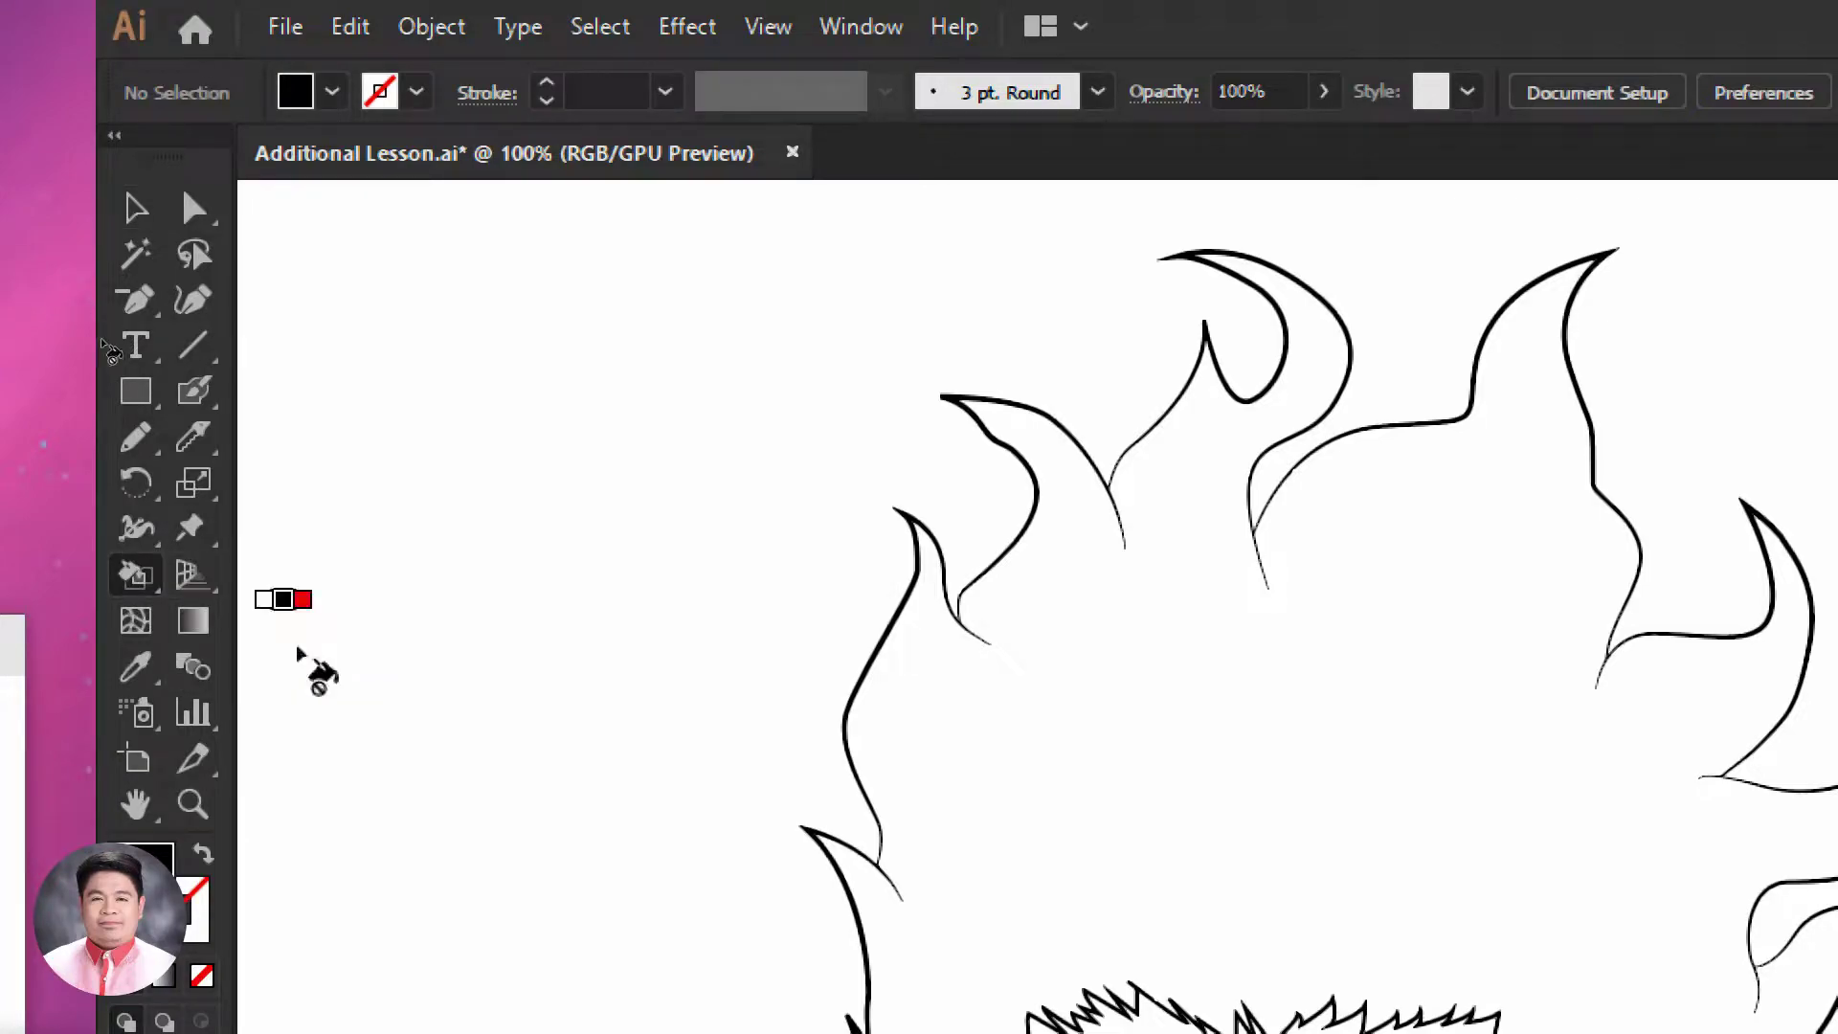
pyautogui.doubleClick(94, 576)
pyautogui.click(940, 164)
pyautogui.click(906, 180)
pyautogui.click(1301, 166)
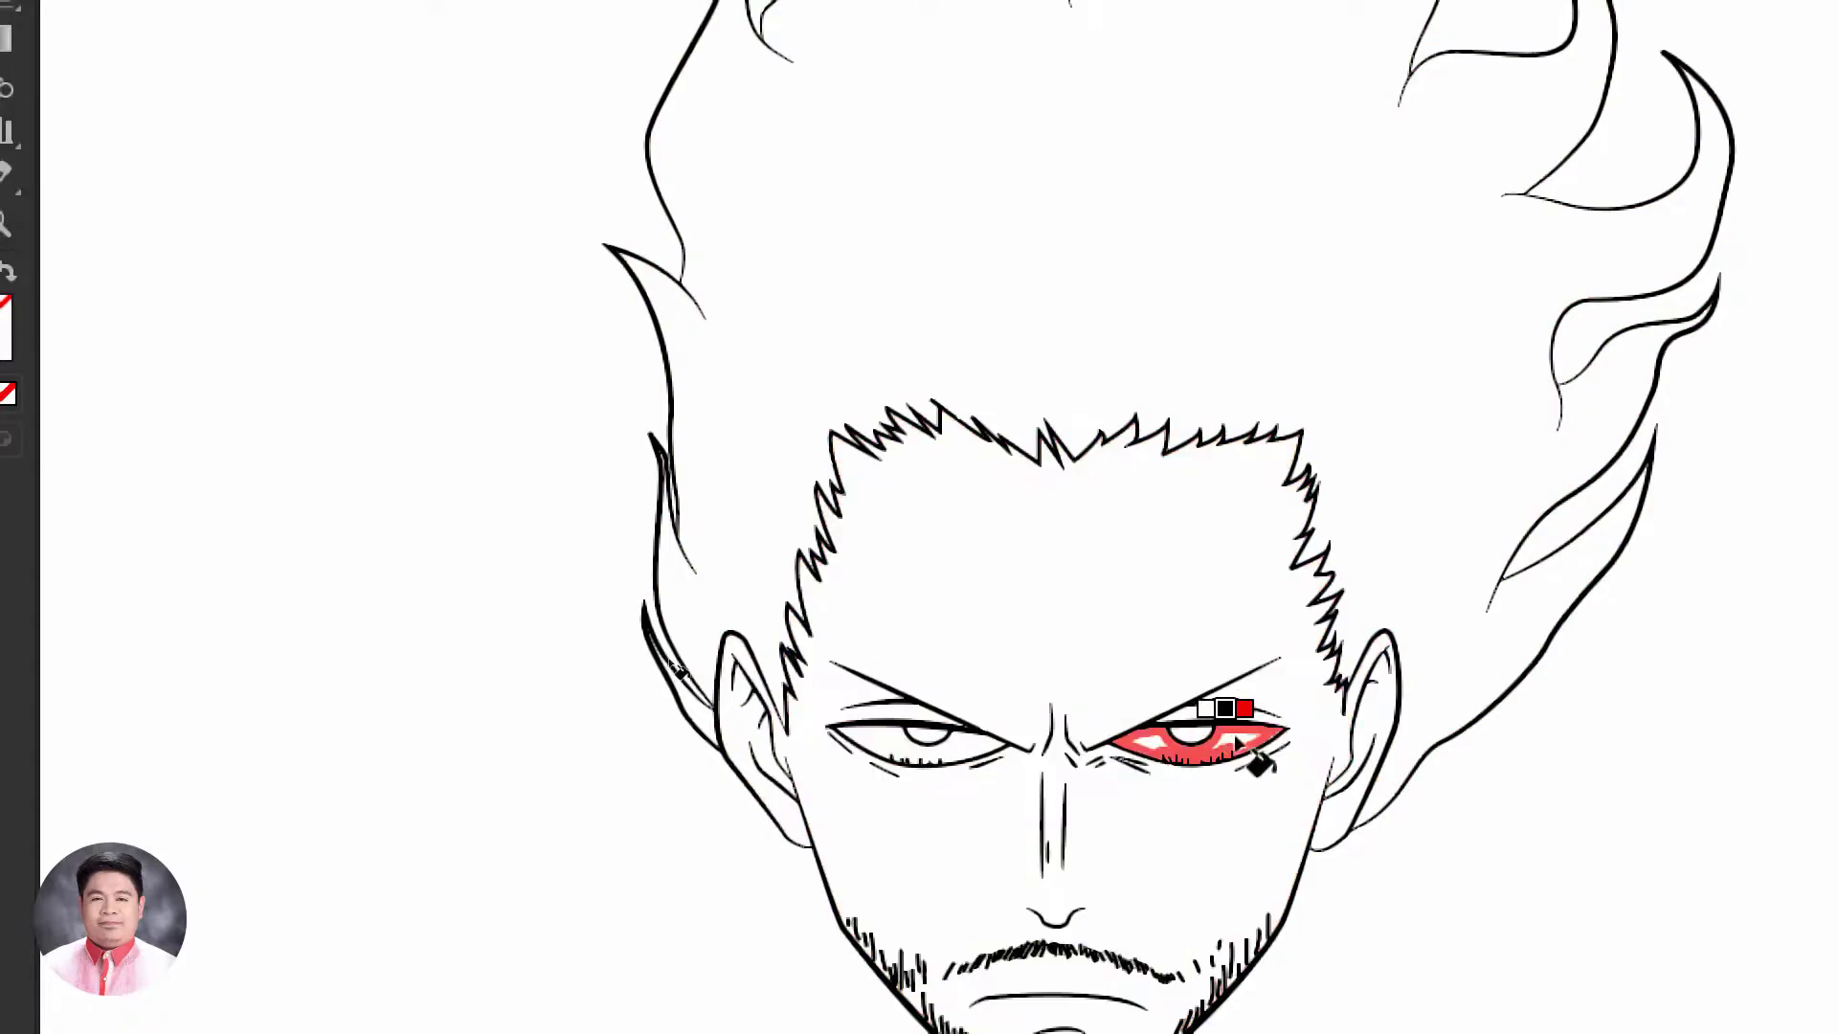
# Adjust the fill to a crimson of about H 347°, S 94%, B 96% and paint the irises of both eyes
pyautogui.doubleClick(129, 423)
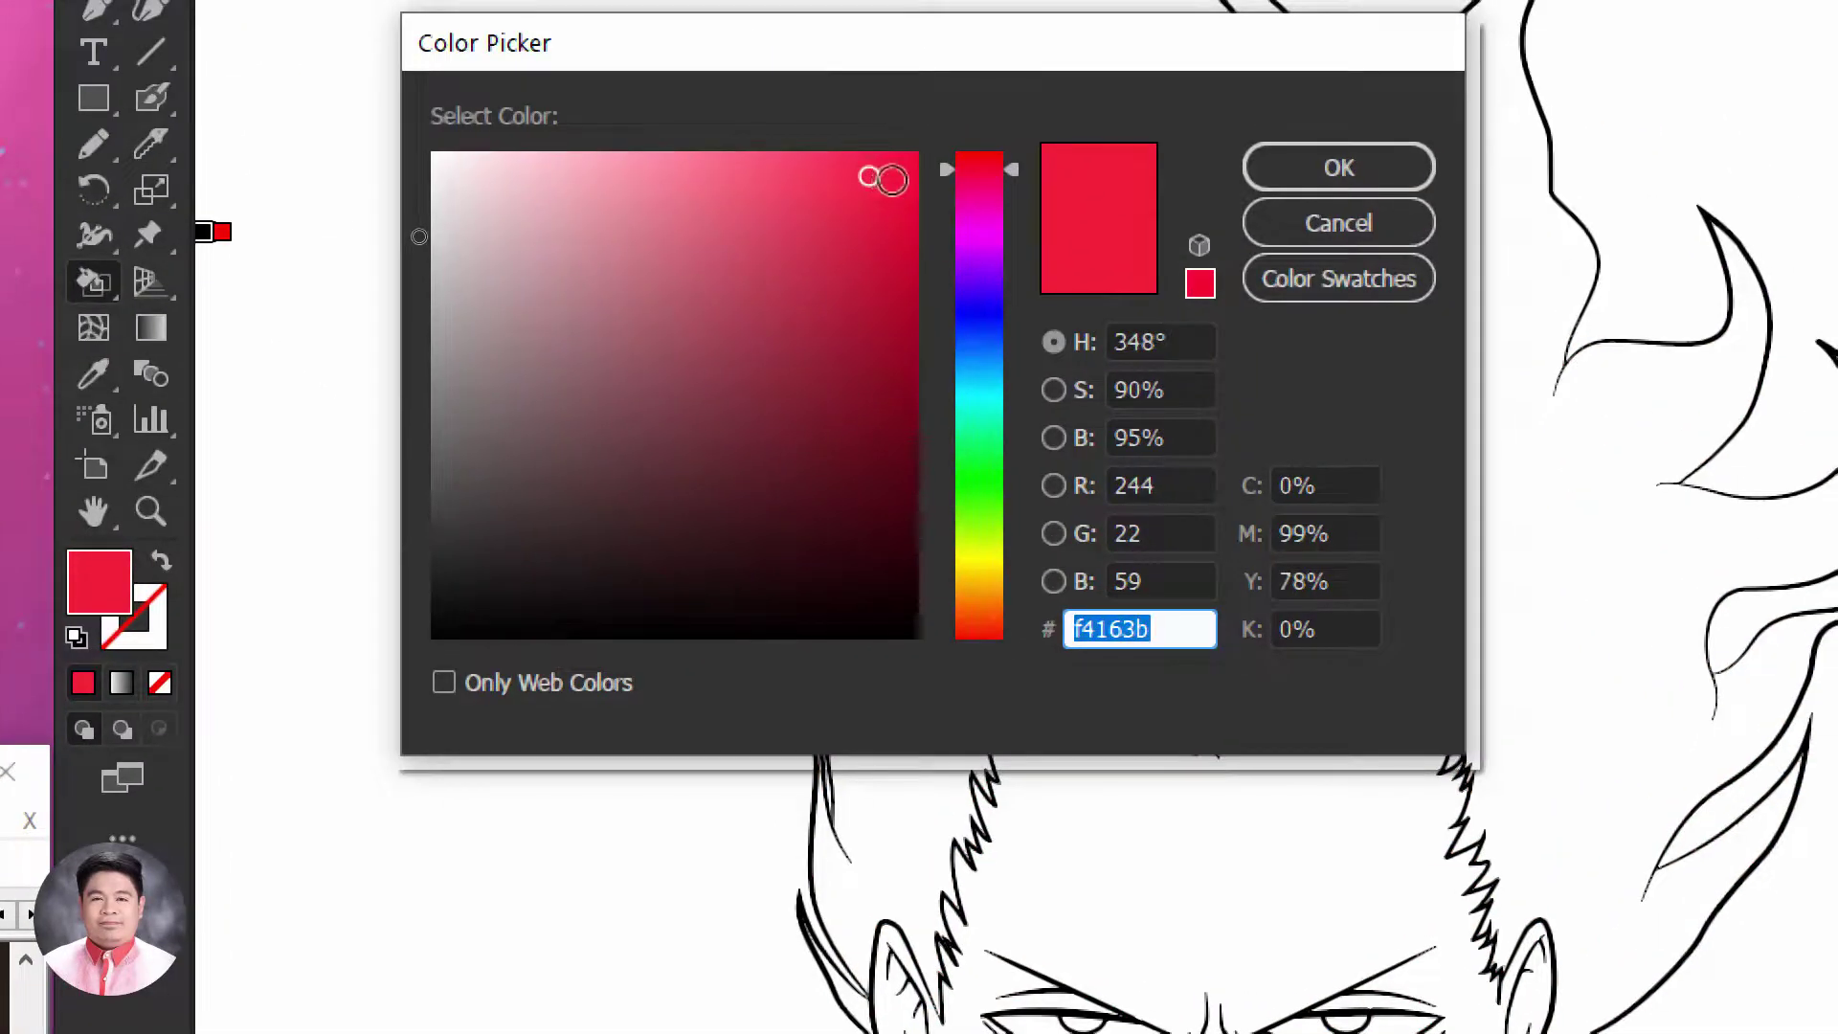
pyautogui.click(920, 25)
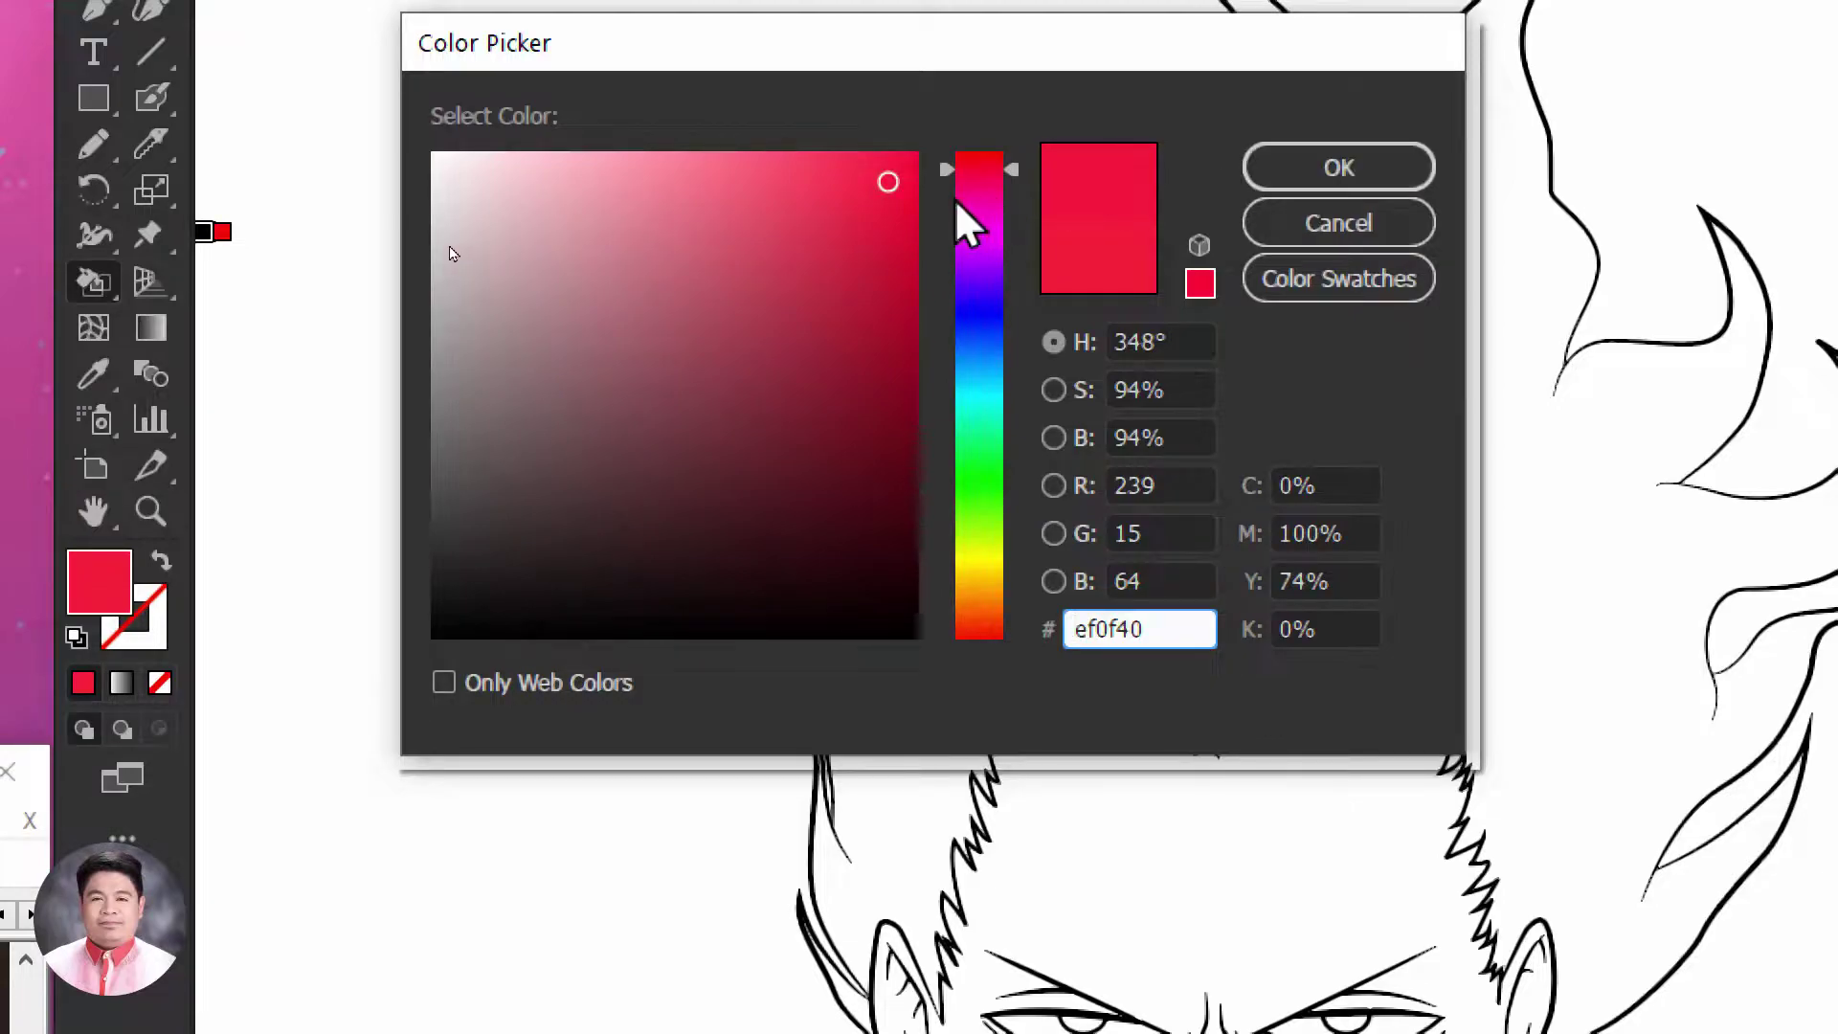
pyautogui.click(890, 171)
pyautogui.click(1268, 182)
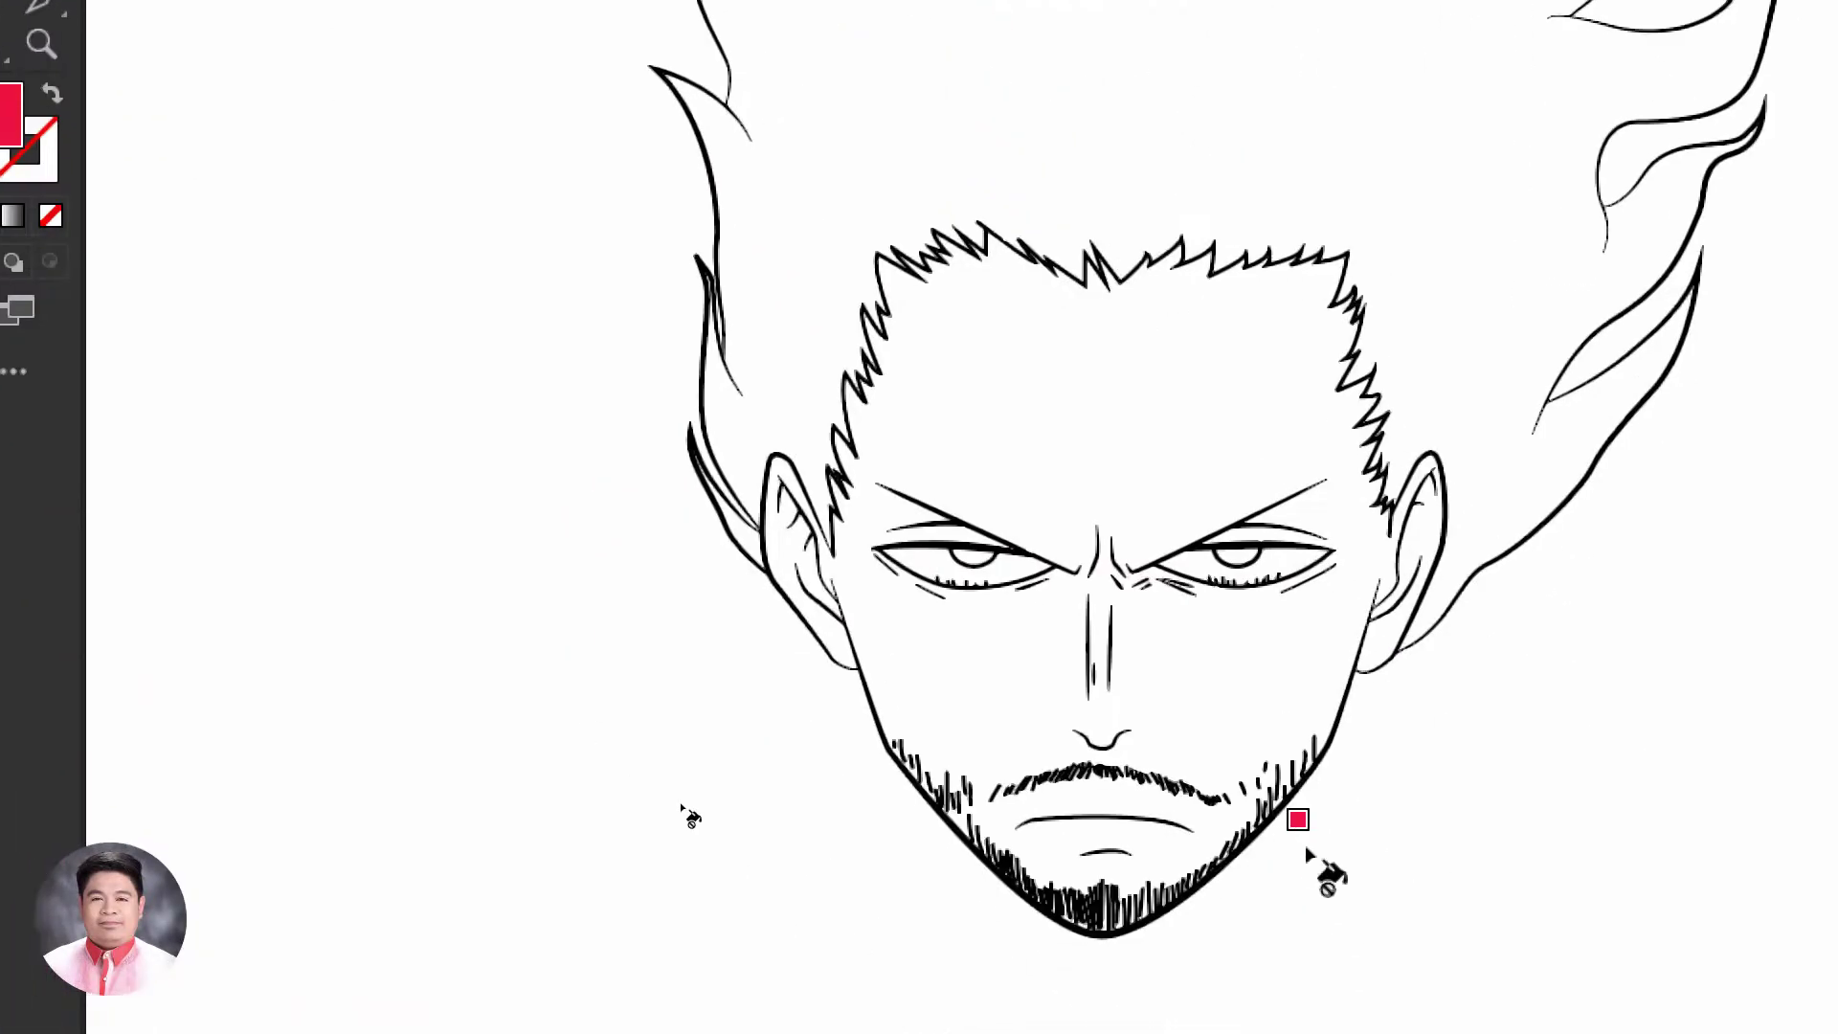
pyautogui.click(971, 557)
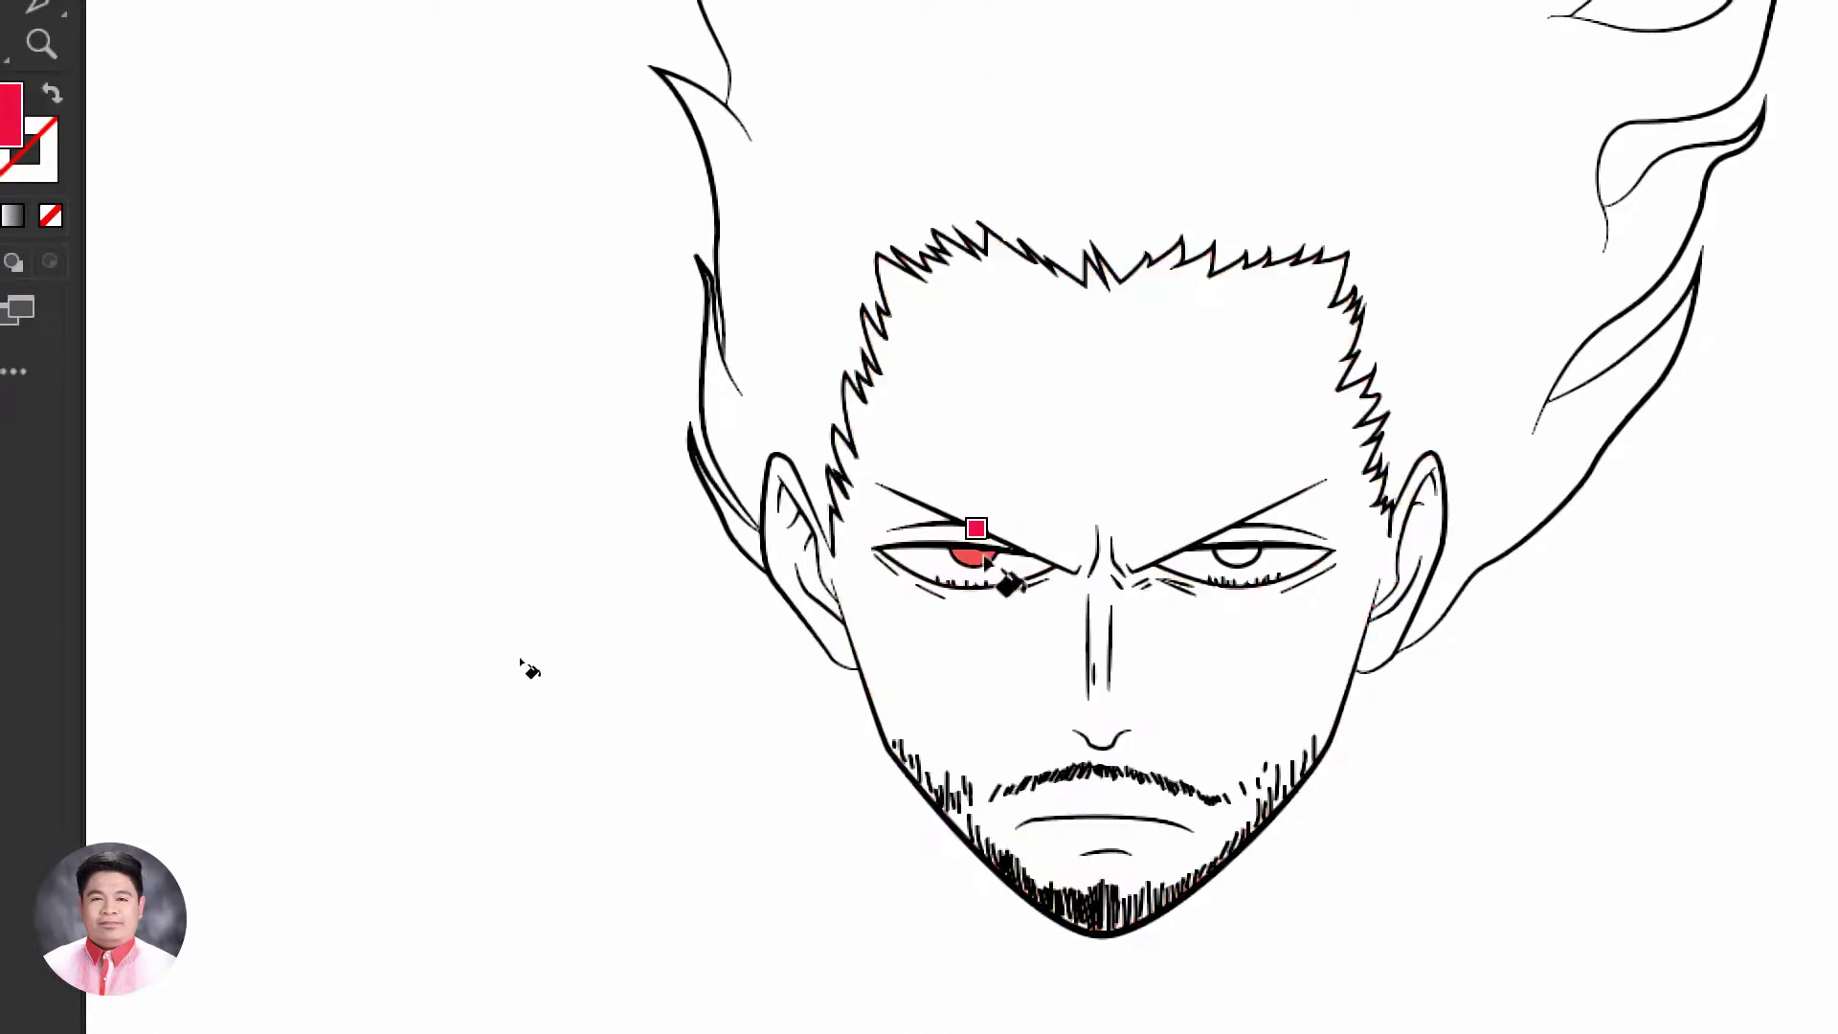
pyautogui.click(1233, 557)
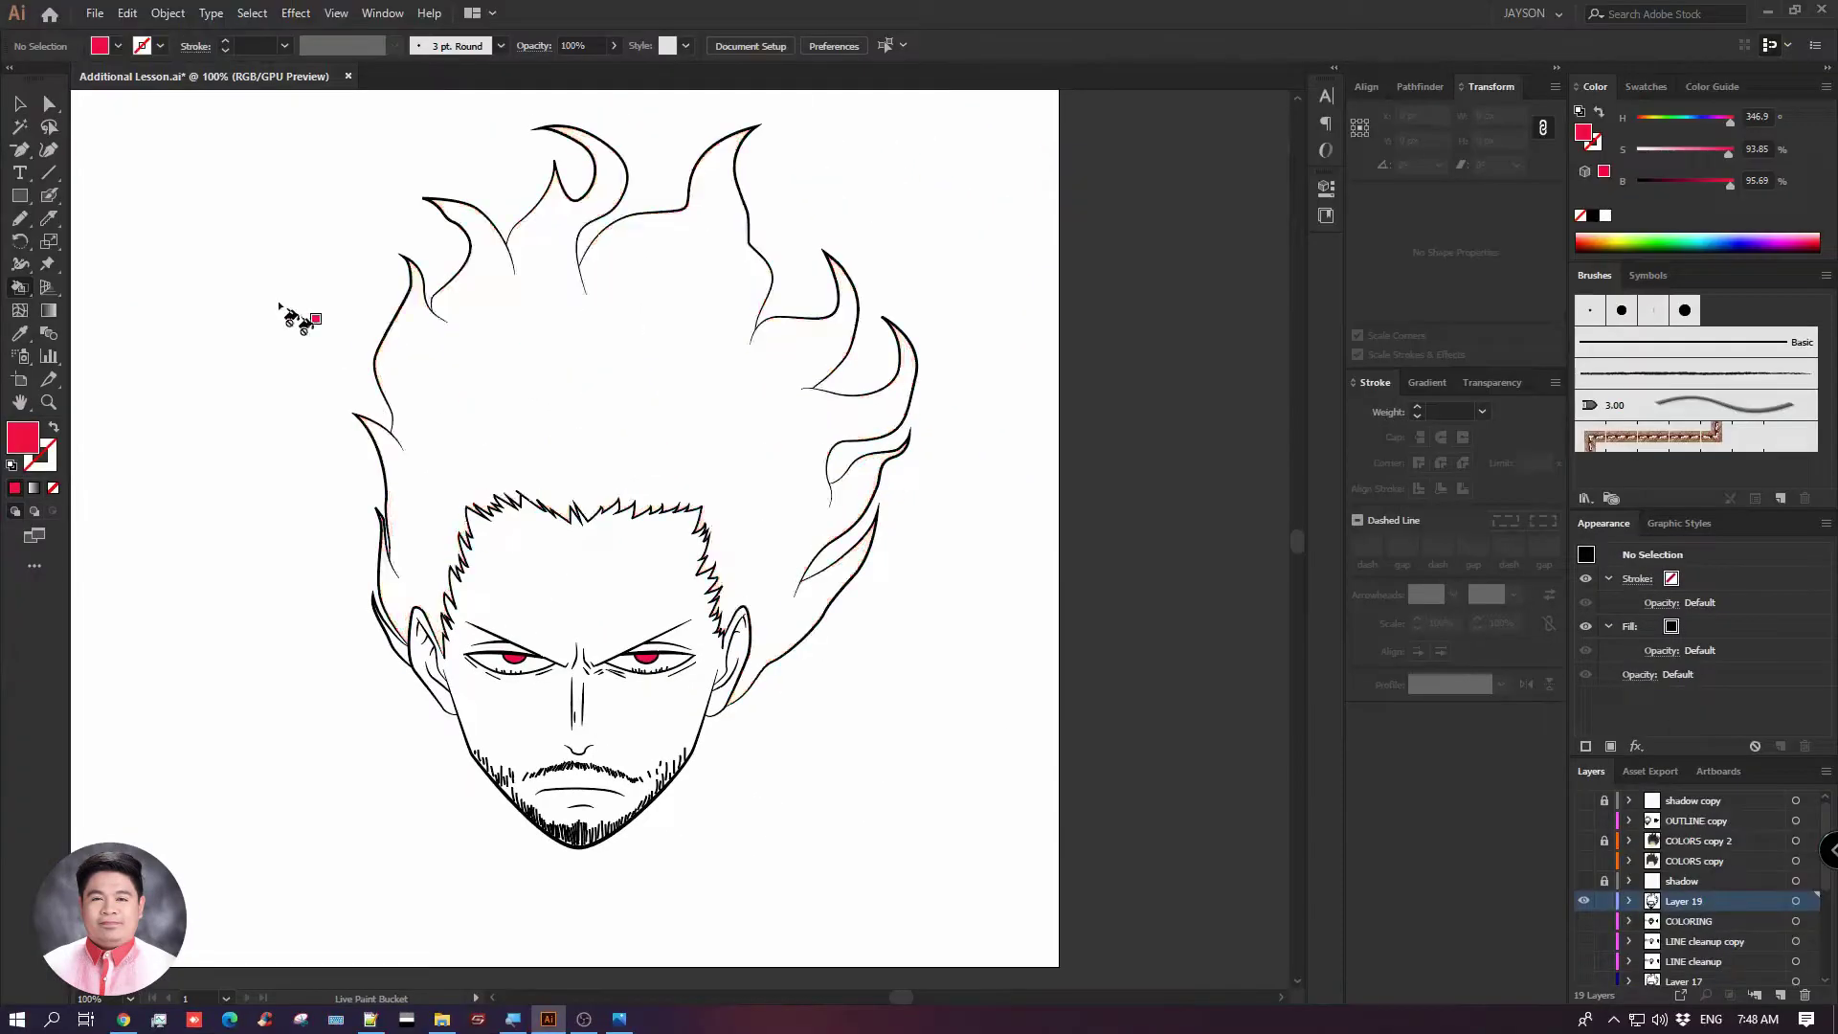
# Show the color swatches, reactivate the Live Paint Bucket and float the swatches next to the artwork
pyautogui.click(19, 105)
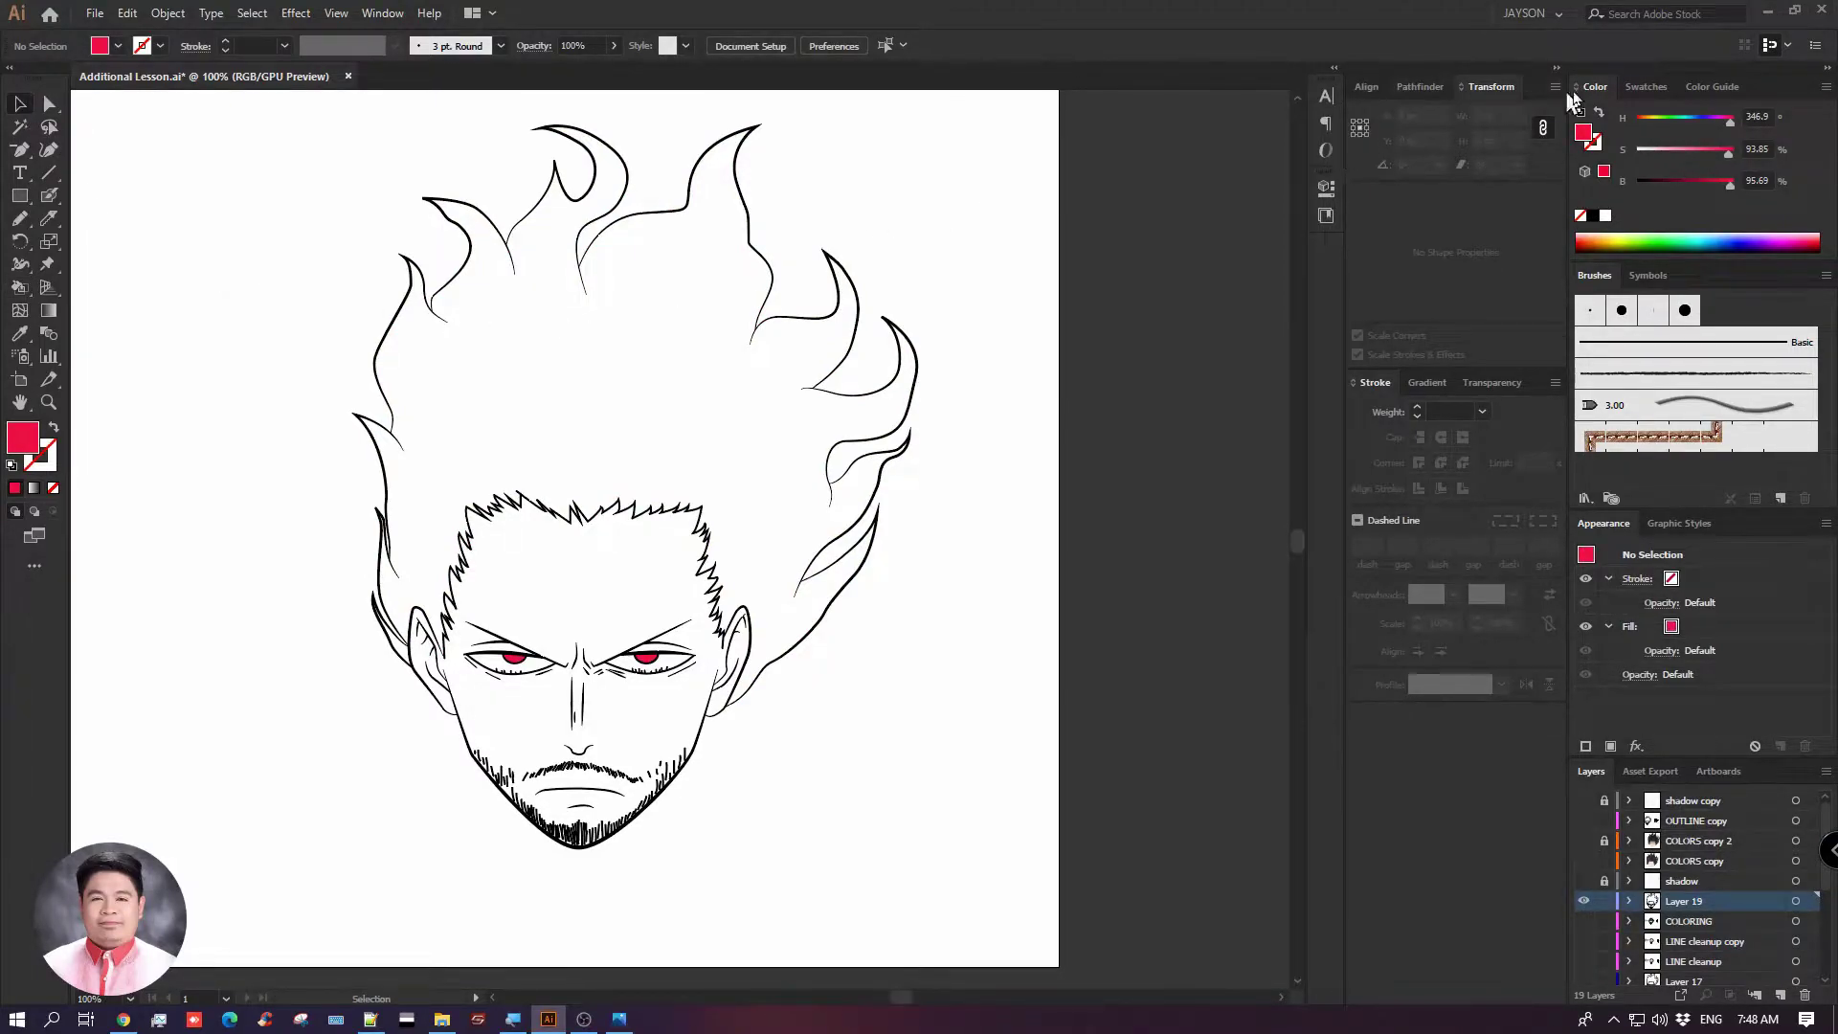
pyautogui.click(1641, 87)
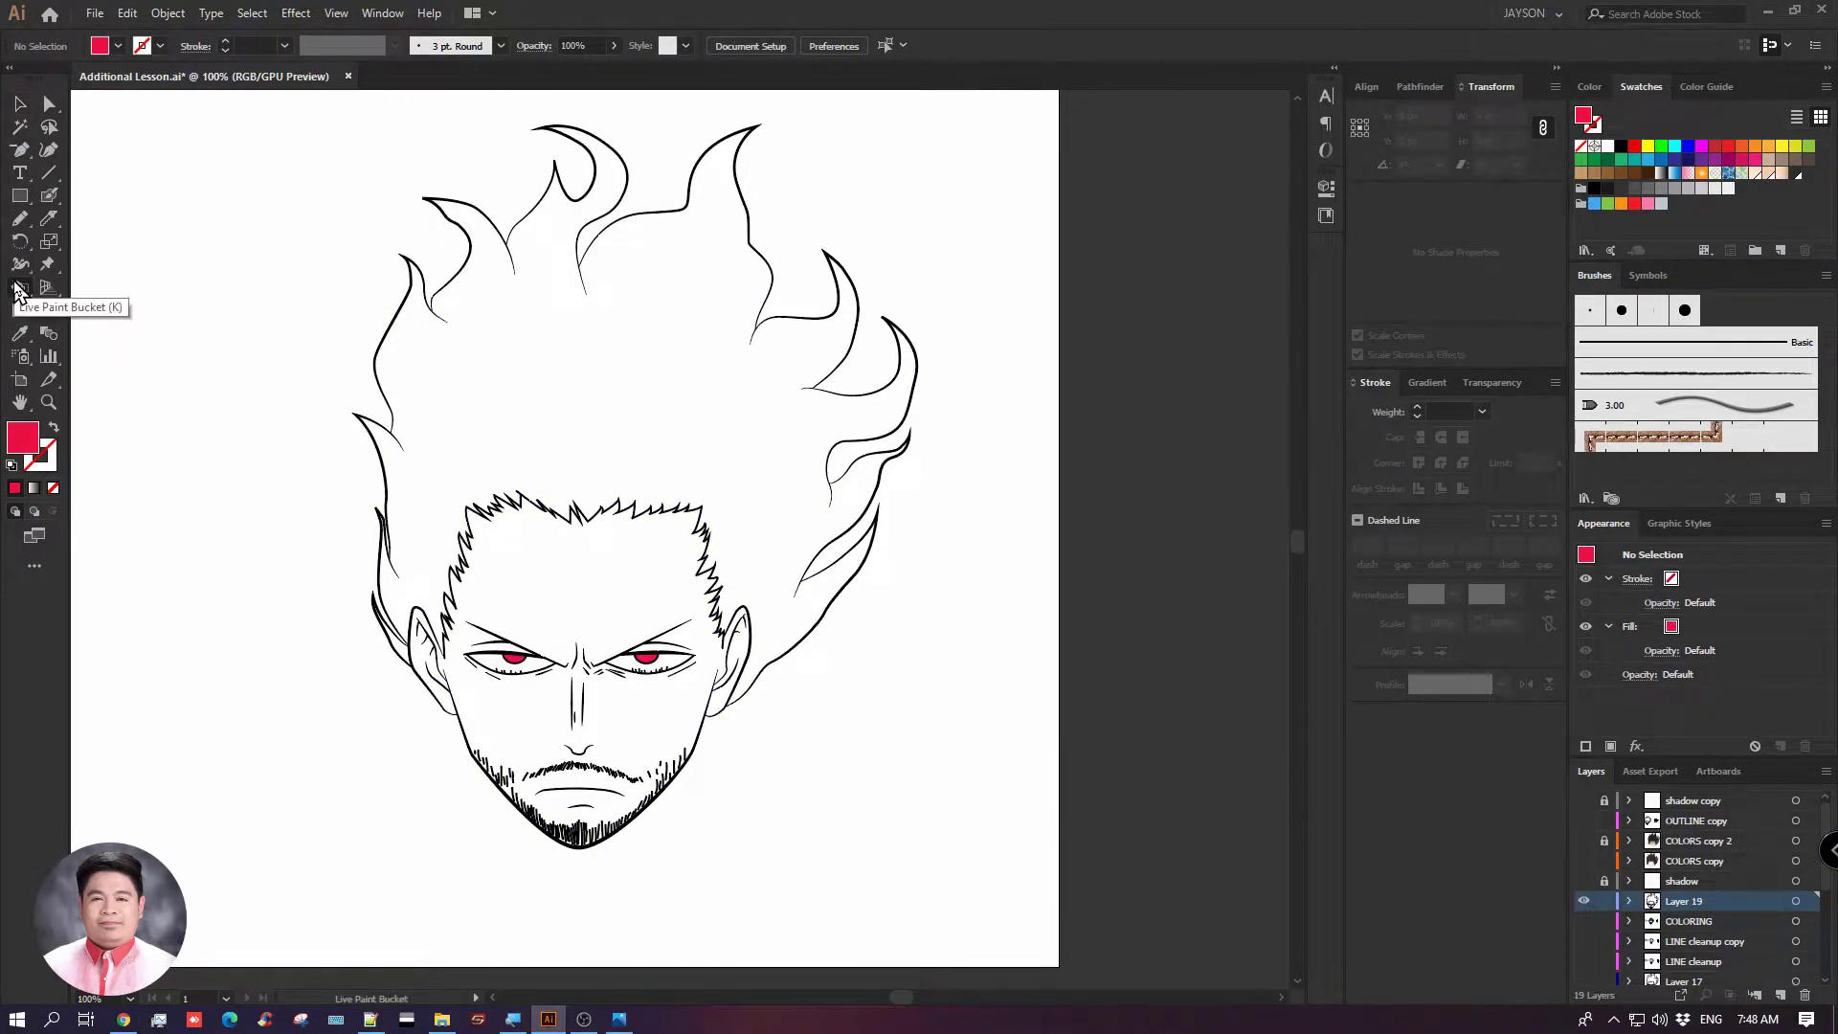
pyautogui.click(30, 289)
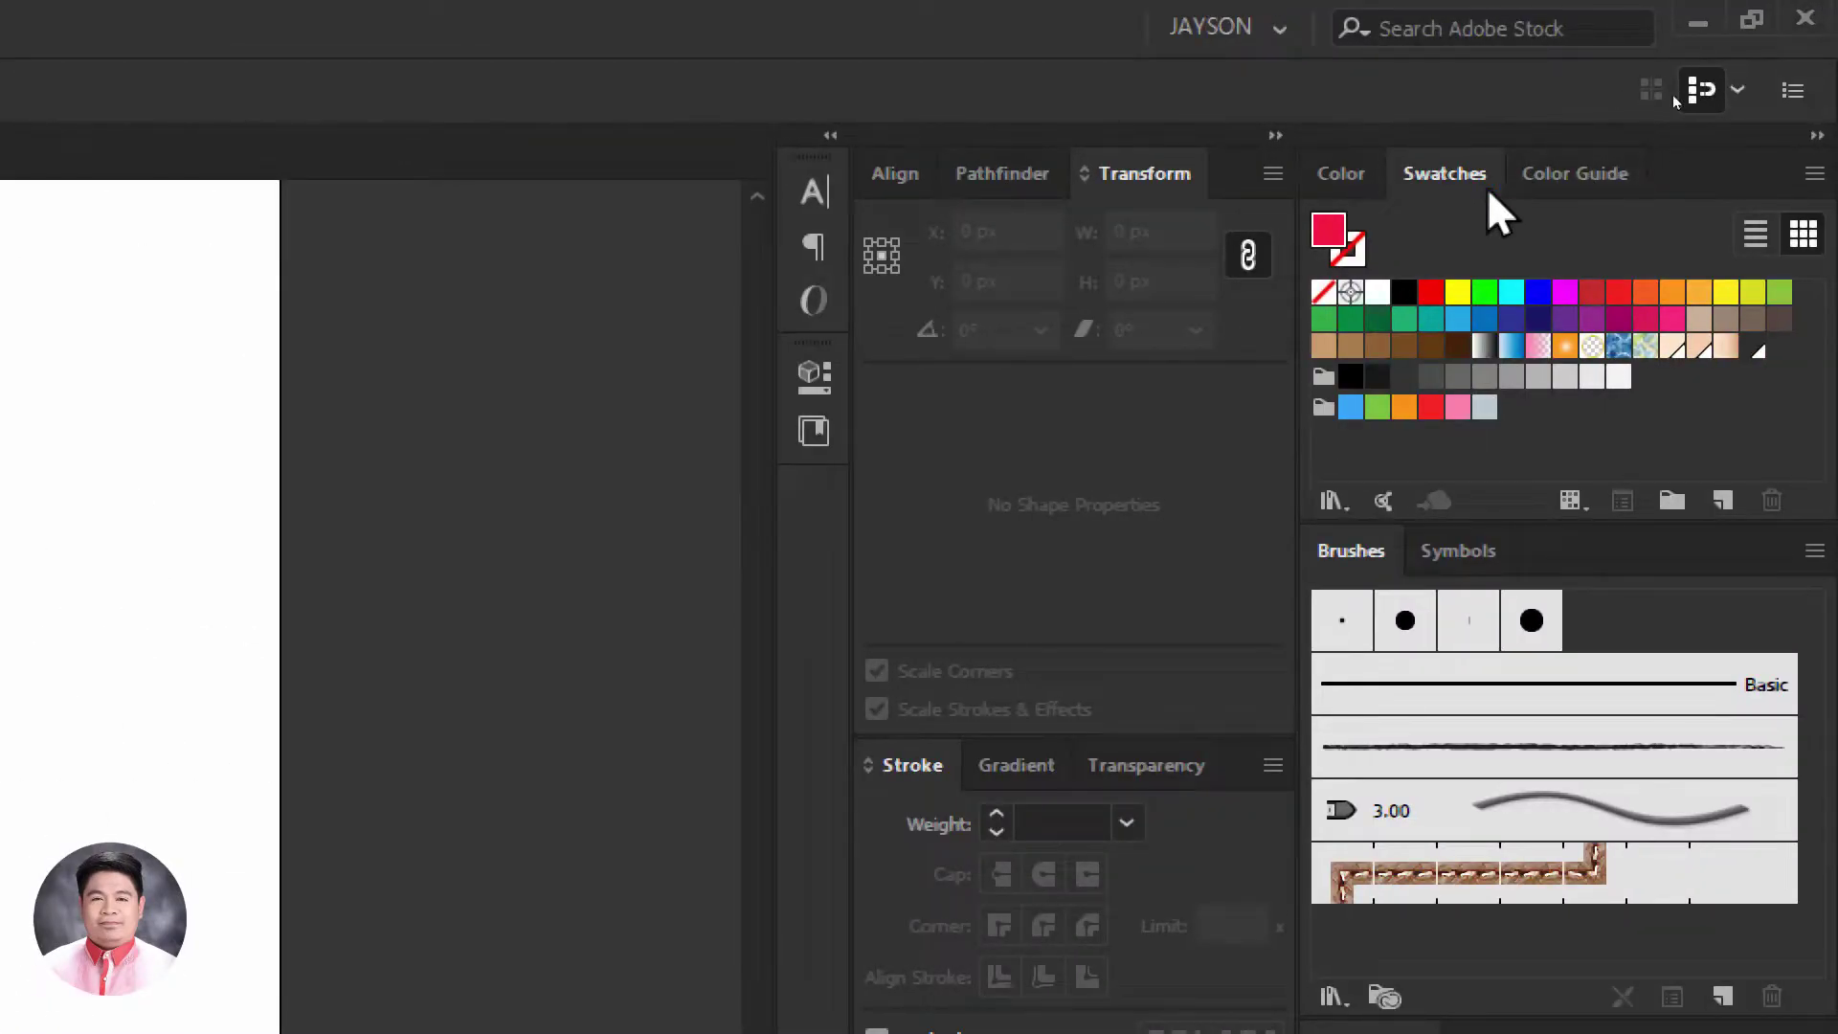
pyautogui.moveTo(1715, 175); pyautogui.dragTo(427, 517)
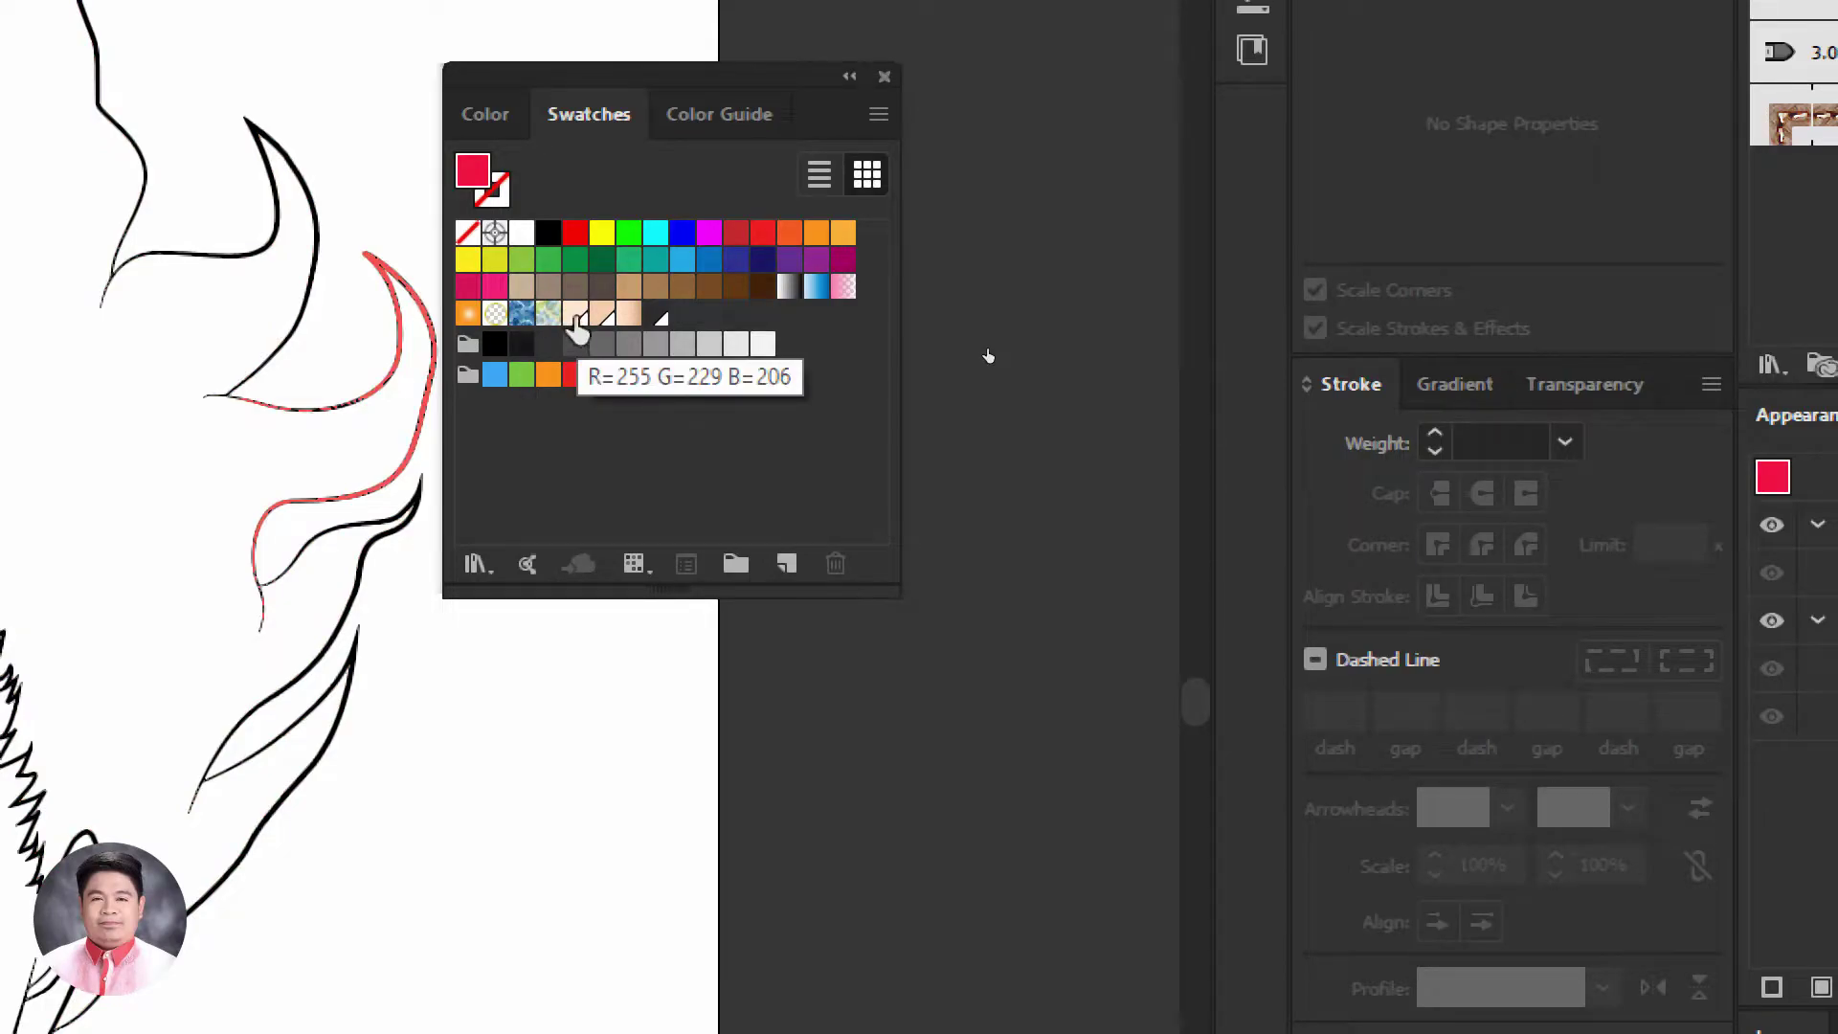
# Paint the face and both ears with the skin-tone swatch R=255 G=229 B=206
pyautogui.click(574, 314)
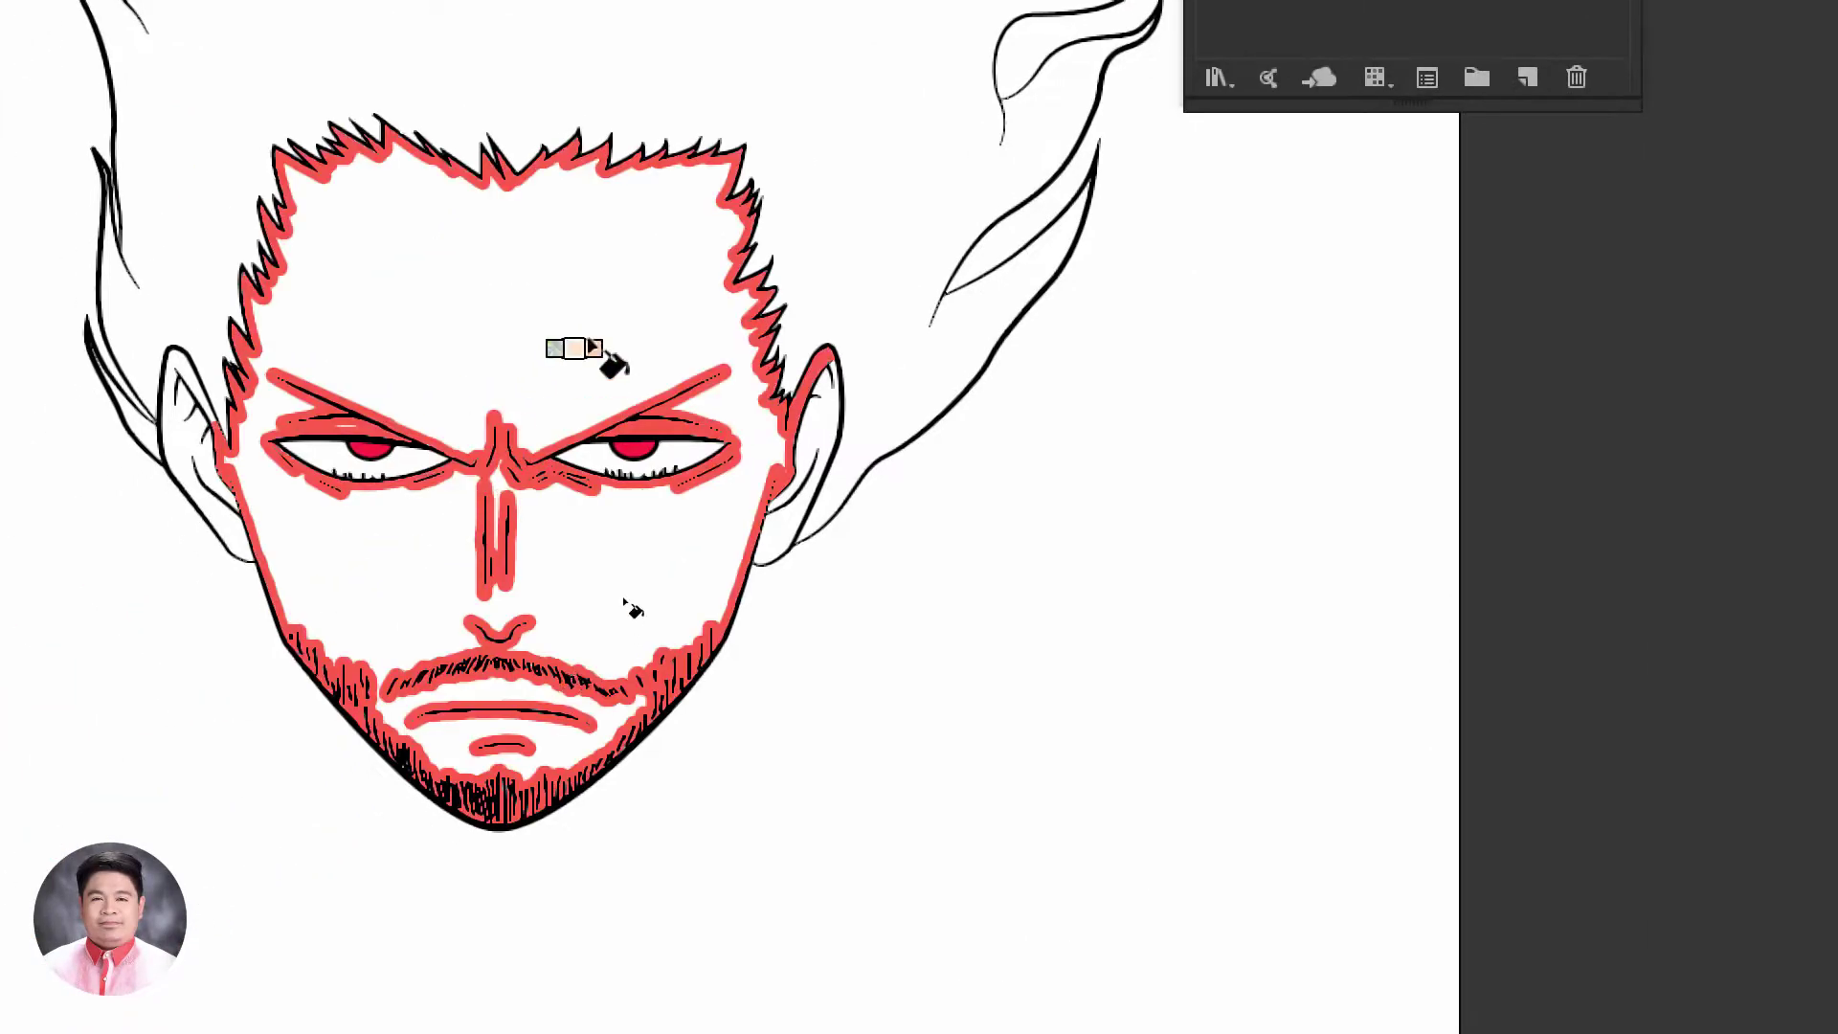
pyautogui.click(559, 276)
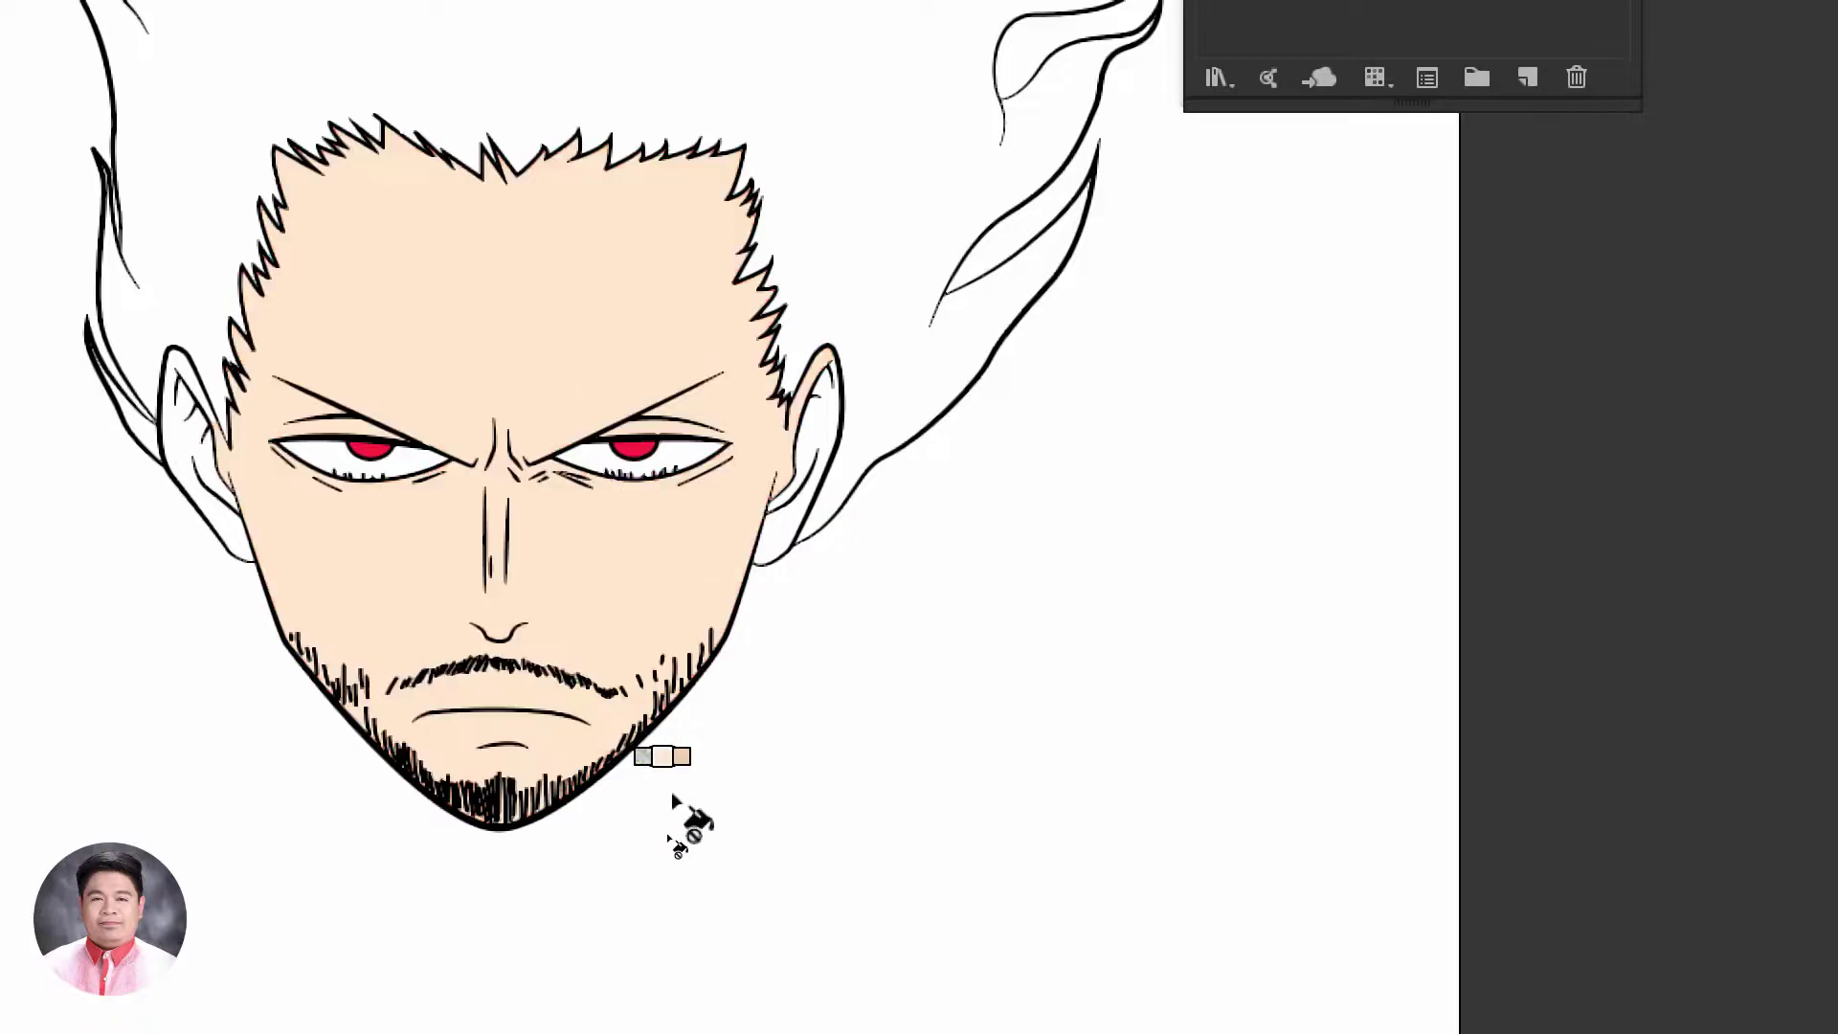
pyautogui.click(780, 543)
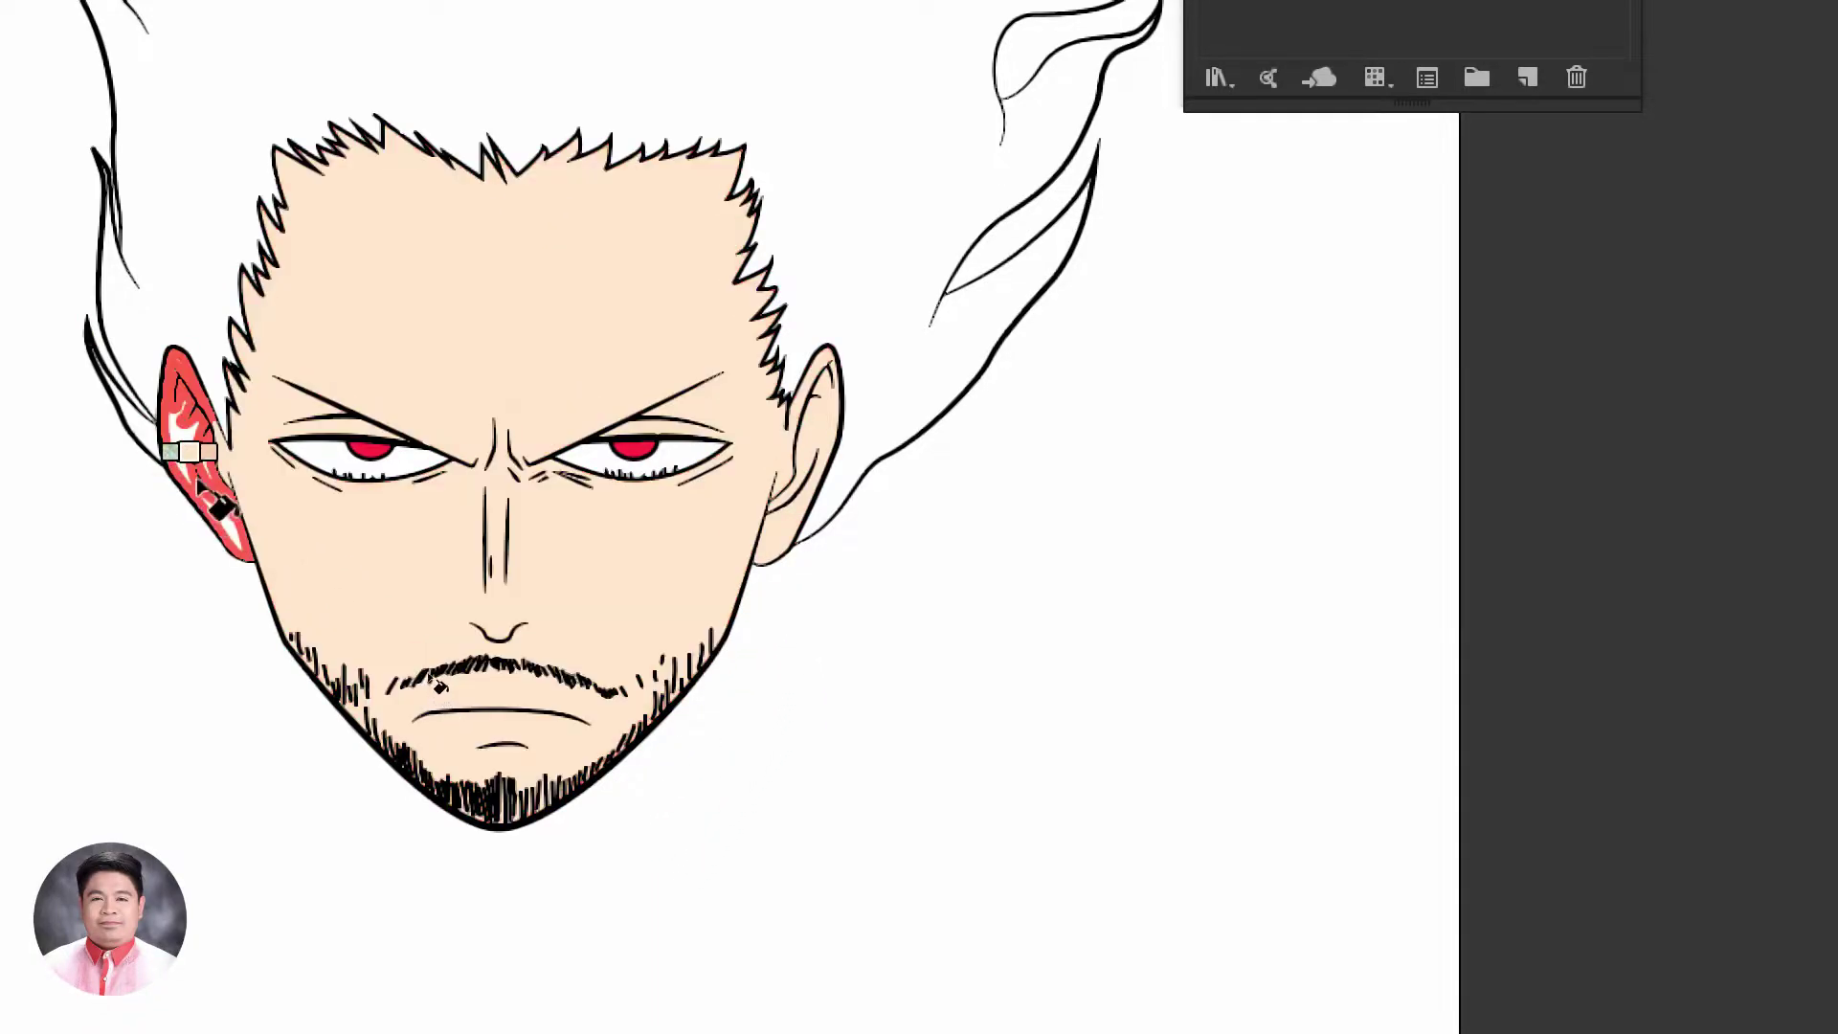
pyautogui.click(182, 450)
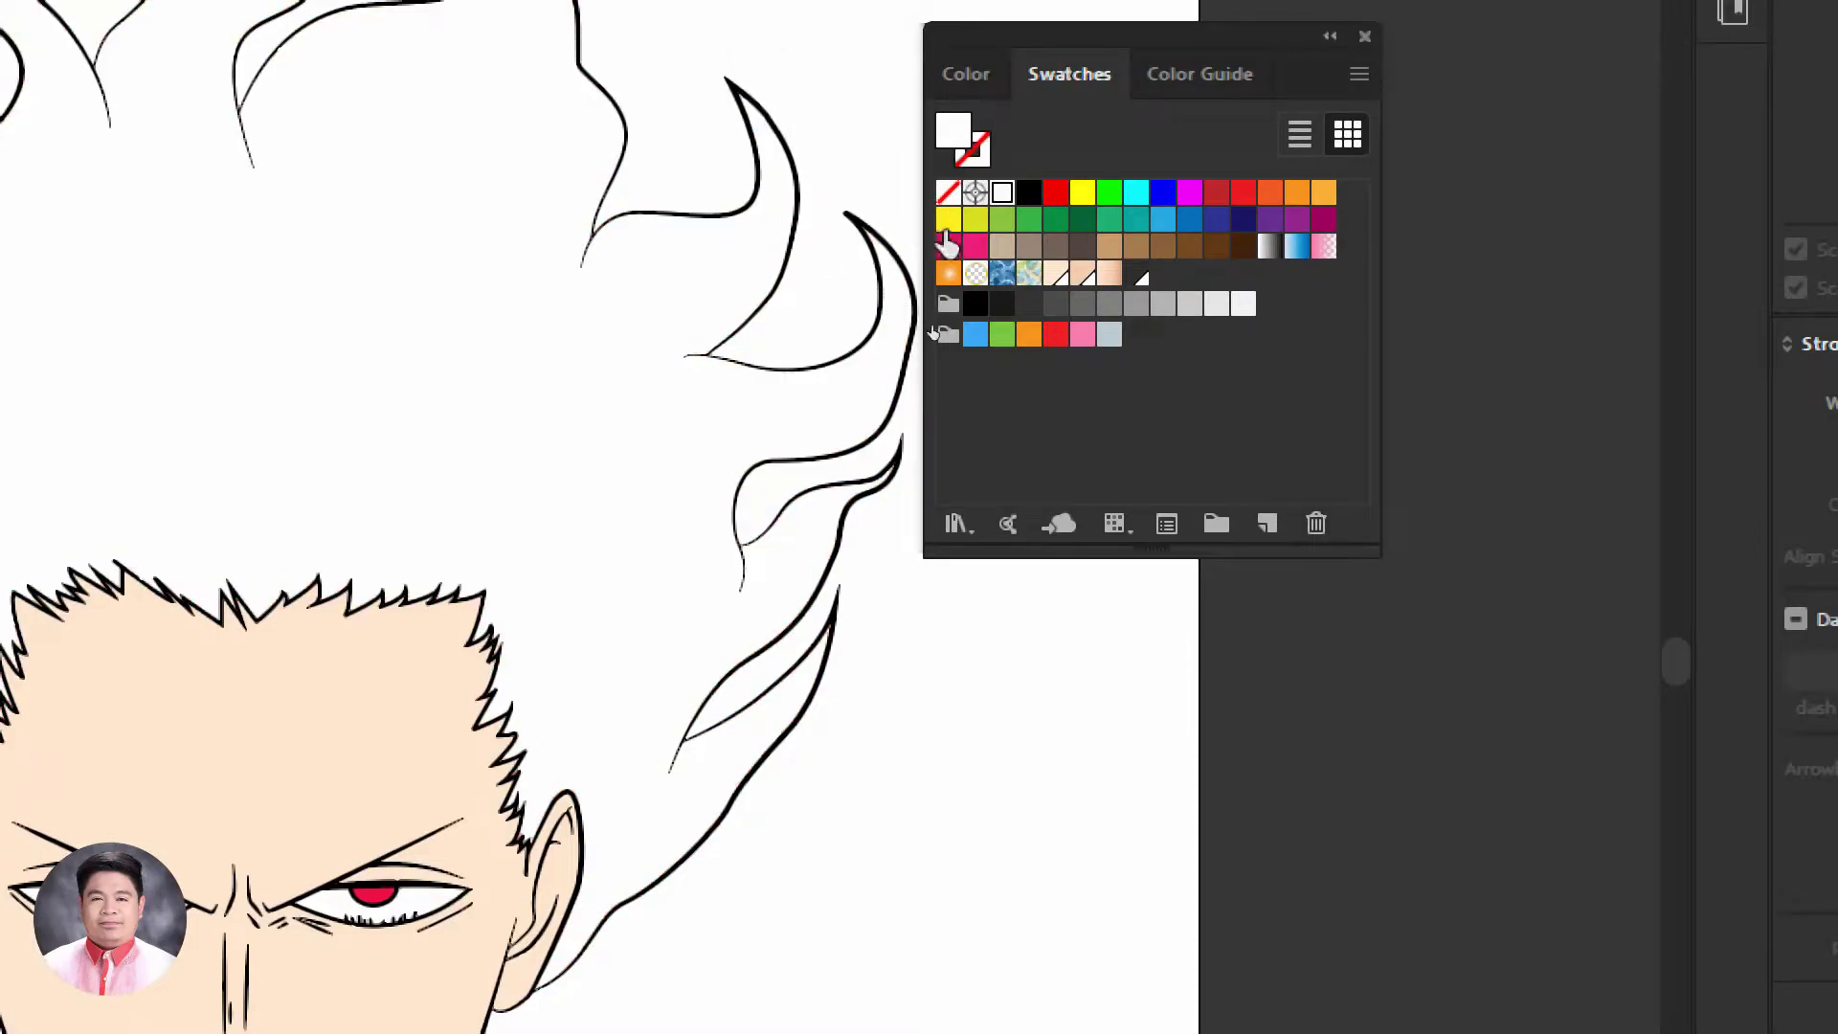
# Paint the hair and the loose strand beside the left ear with the near-black swatch of the gray group
pyautogui.click(1002, 303)
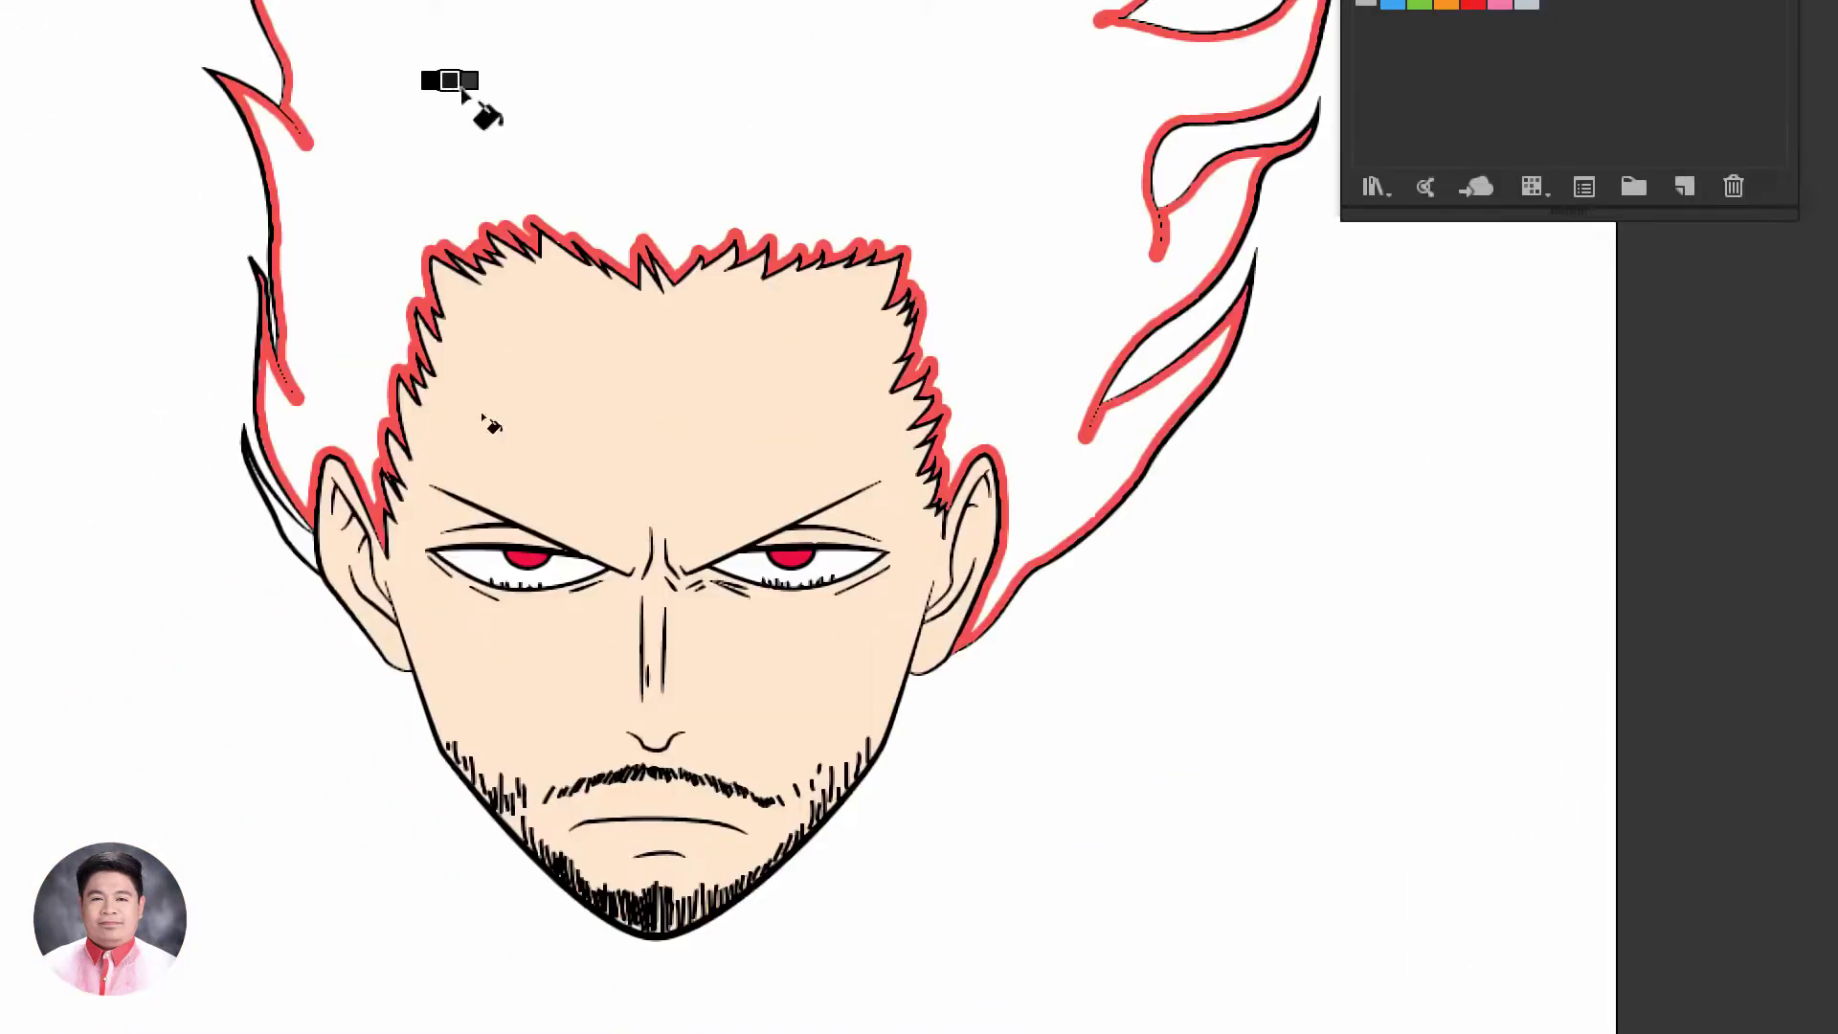
pyautogui.click(458, 84)
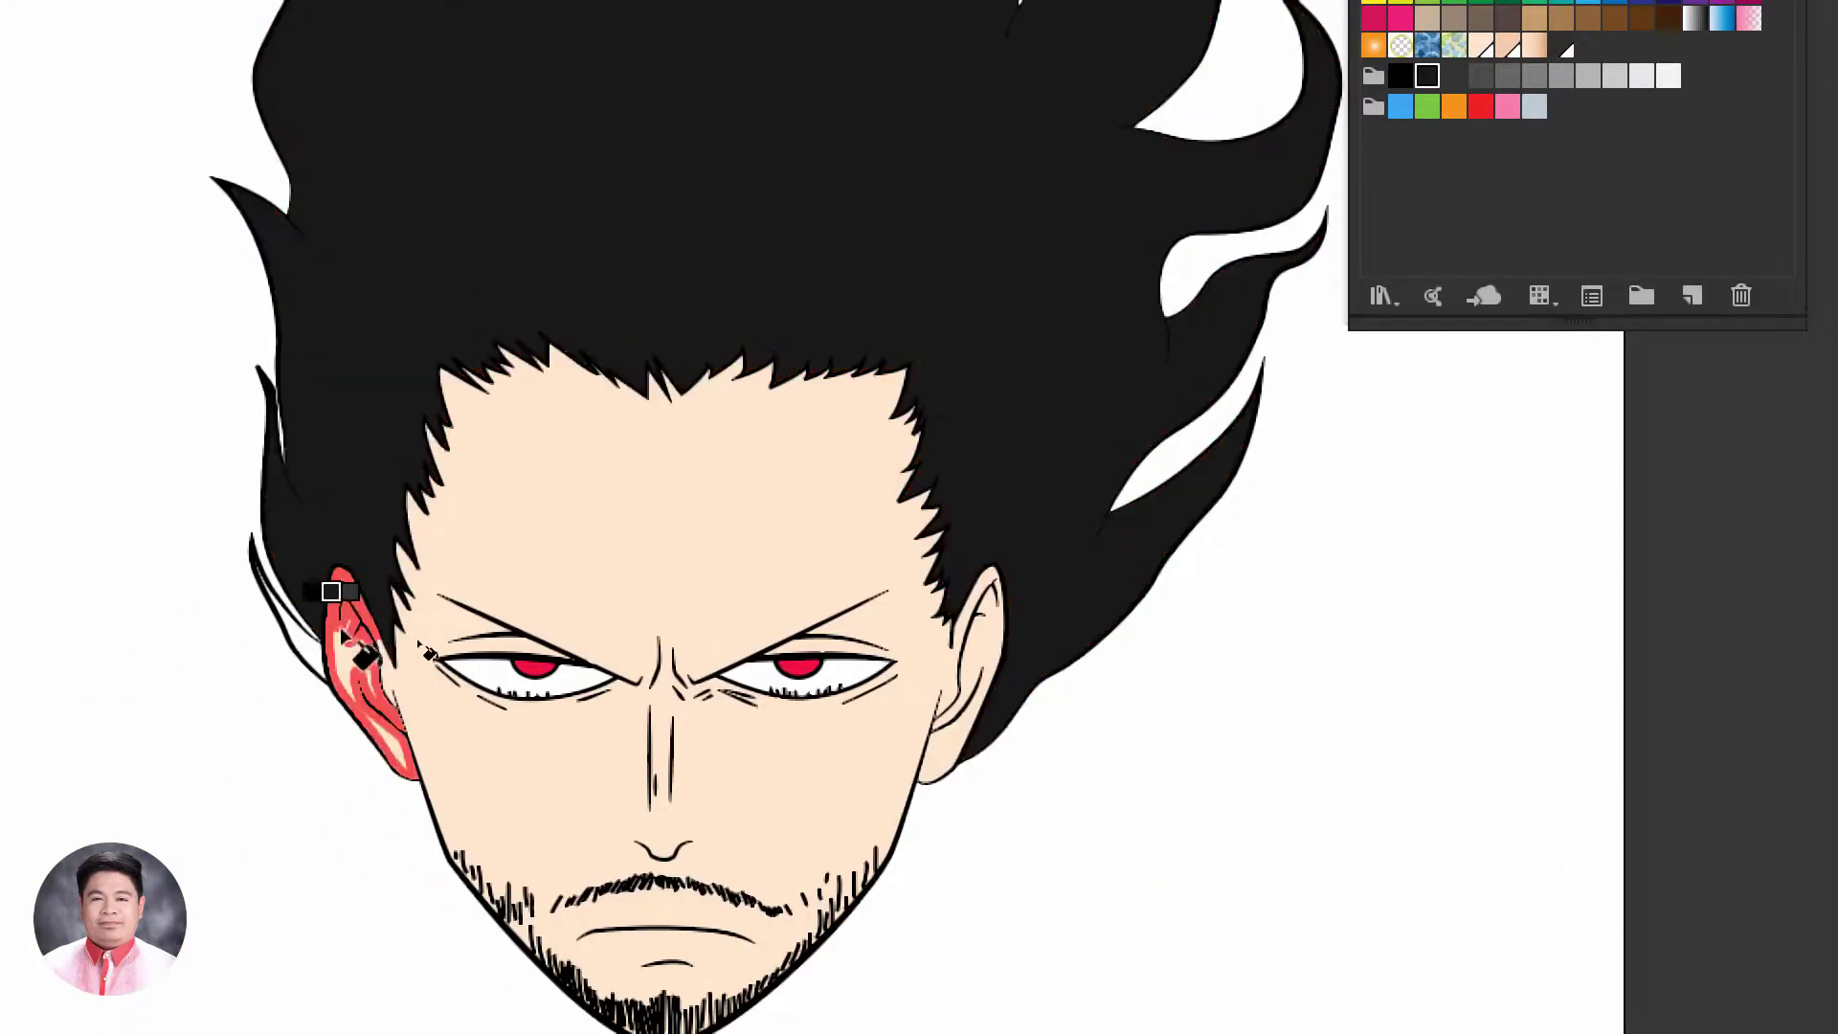
pyautogui.click(306, 649)
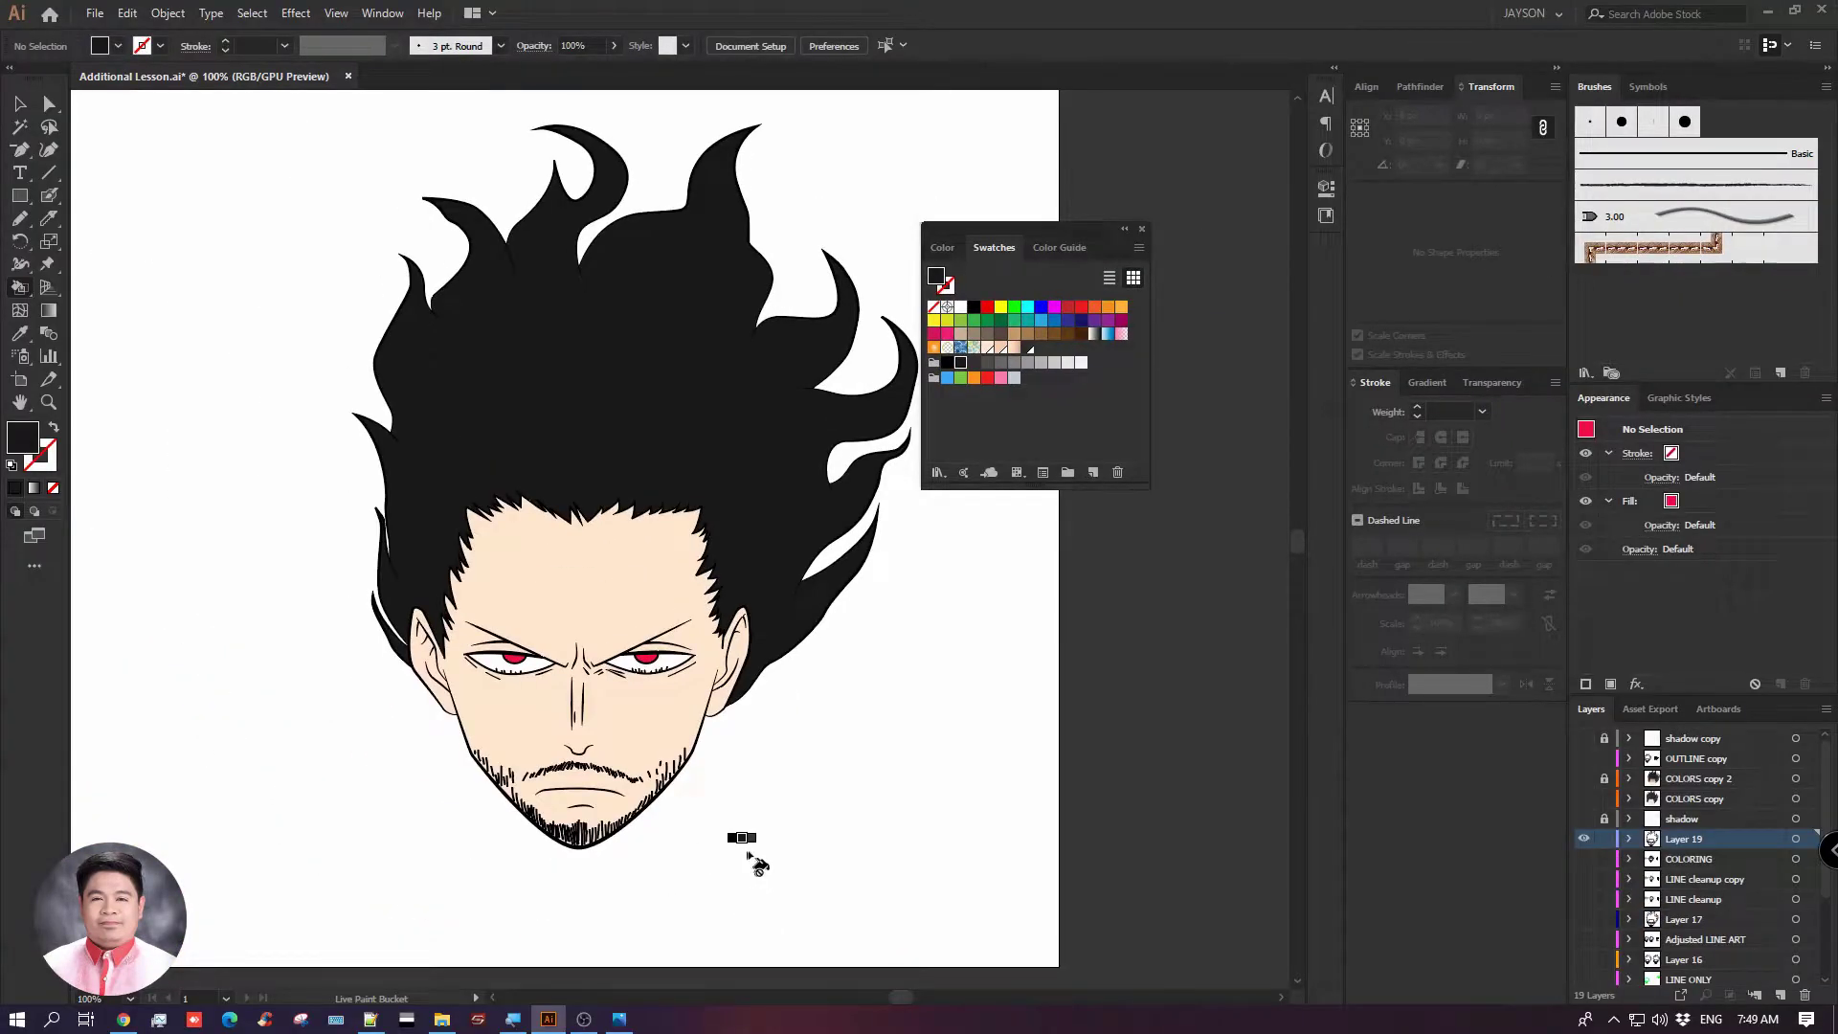
# Add a new layer named shadow above Layer 19, lock Layer 19 and make the new layer active
pyautogui.click(1584, 819)
pyautogui.click(1583, 818)
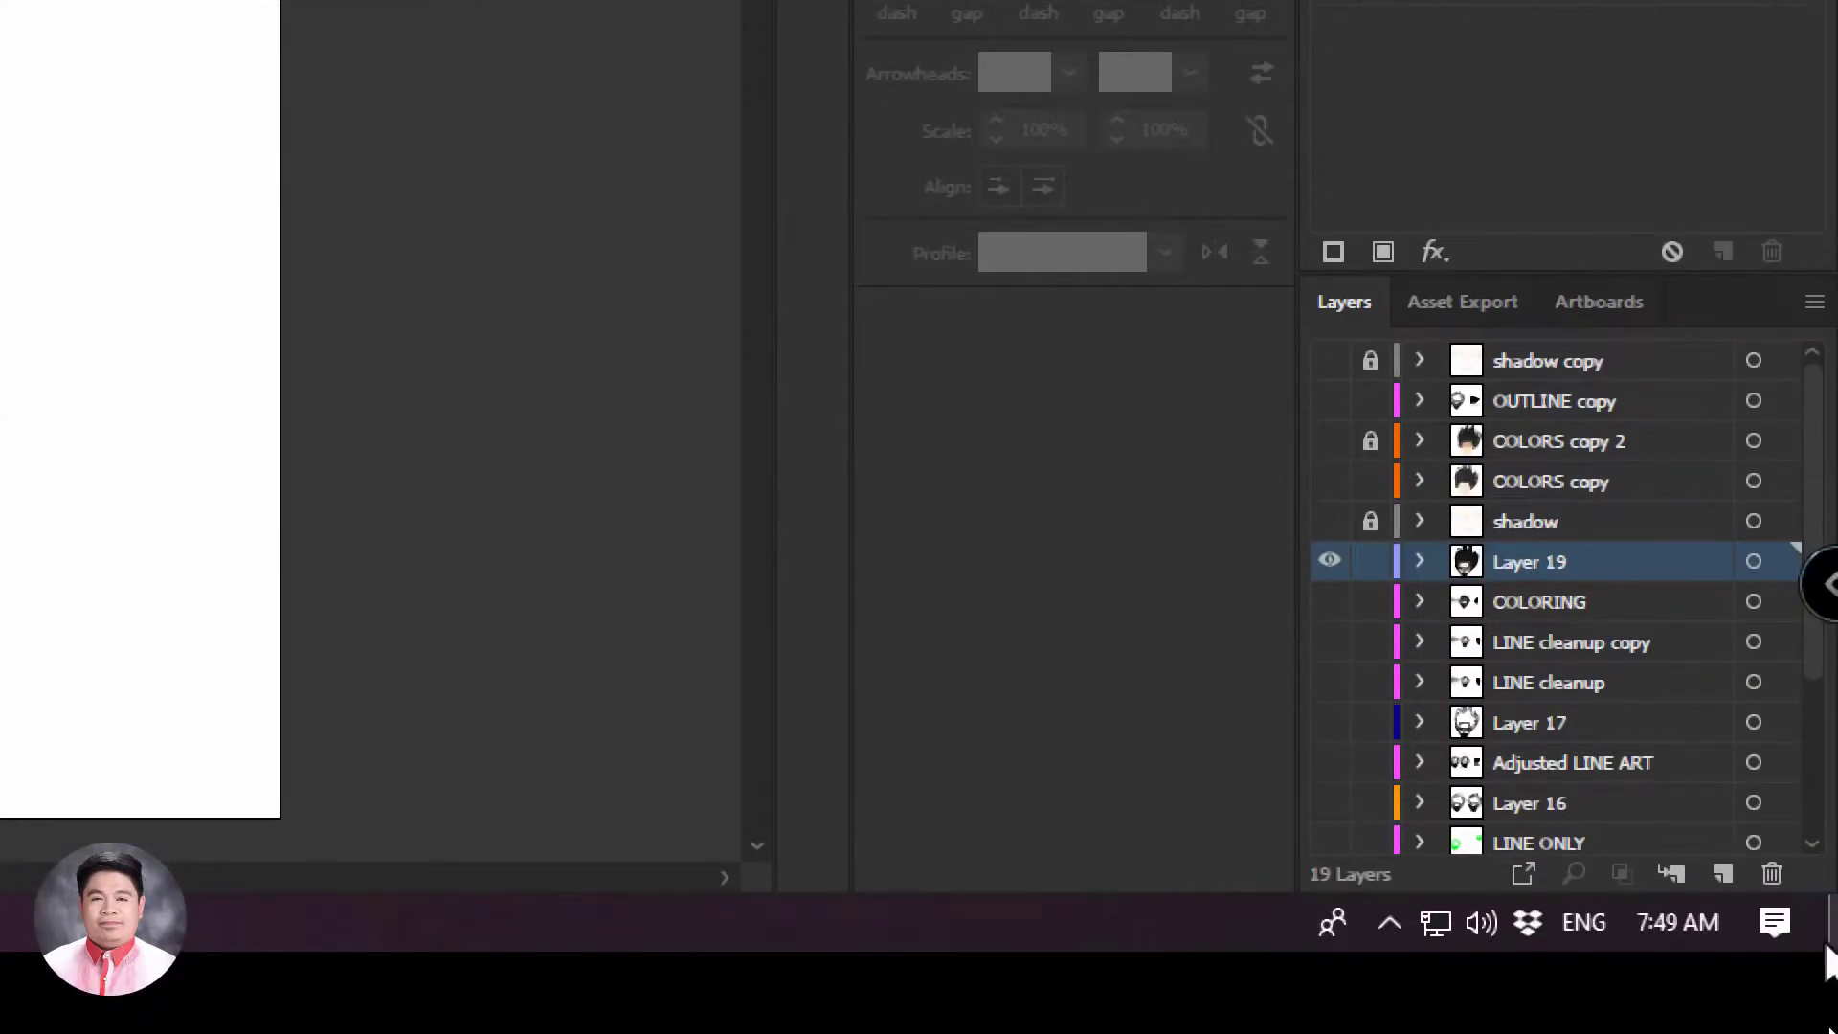
pyautogui.click(1720, 873)
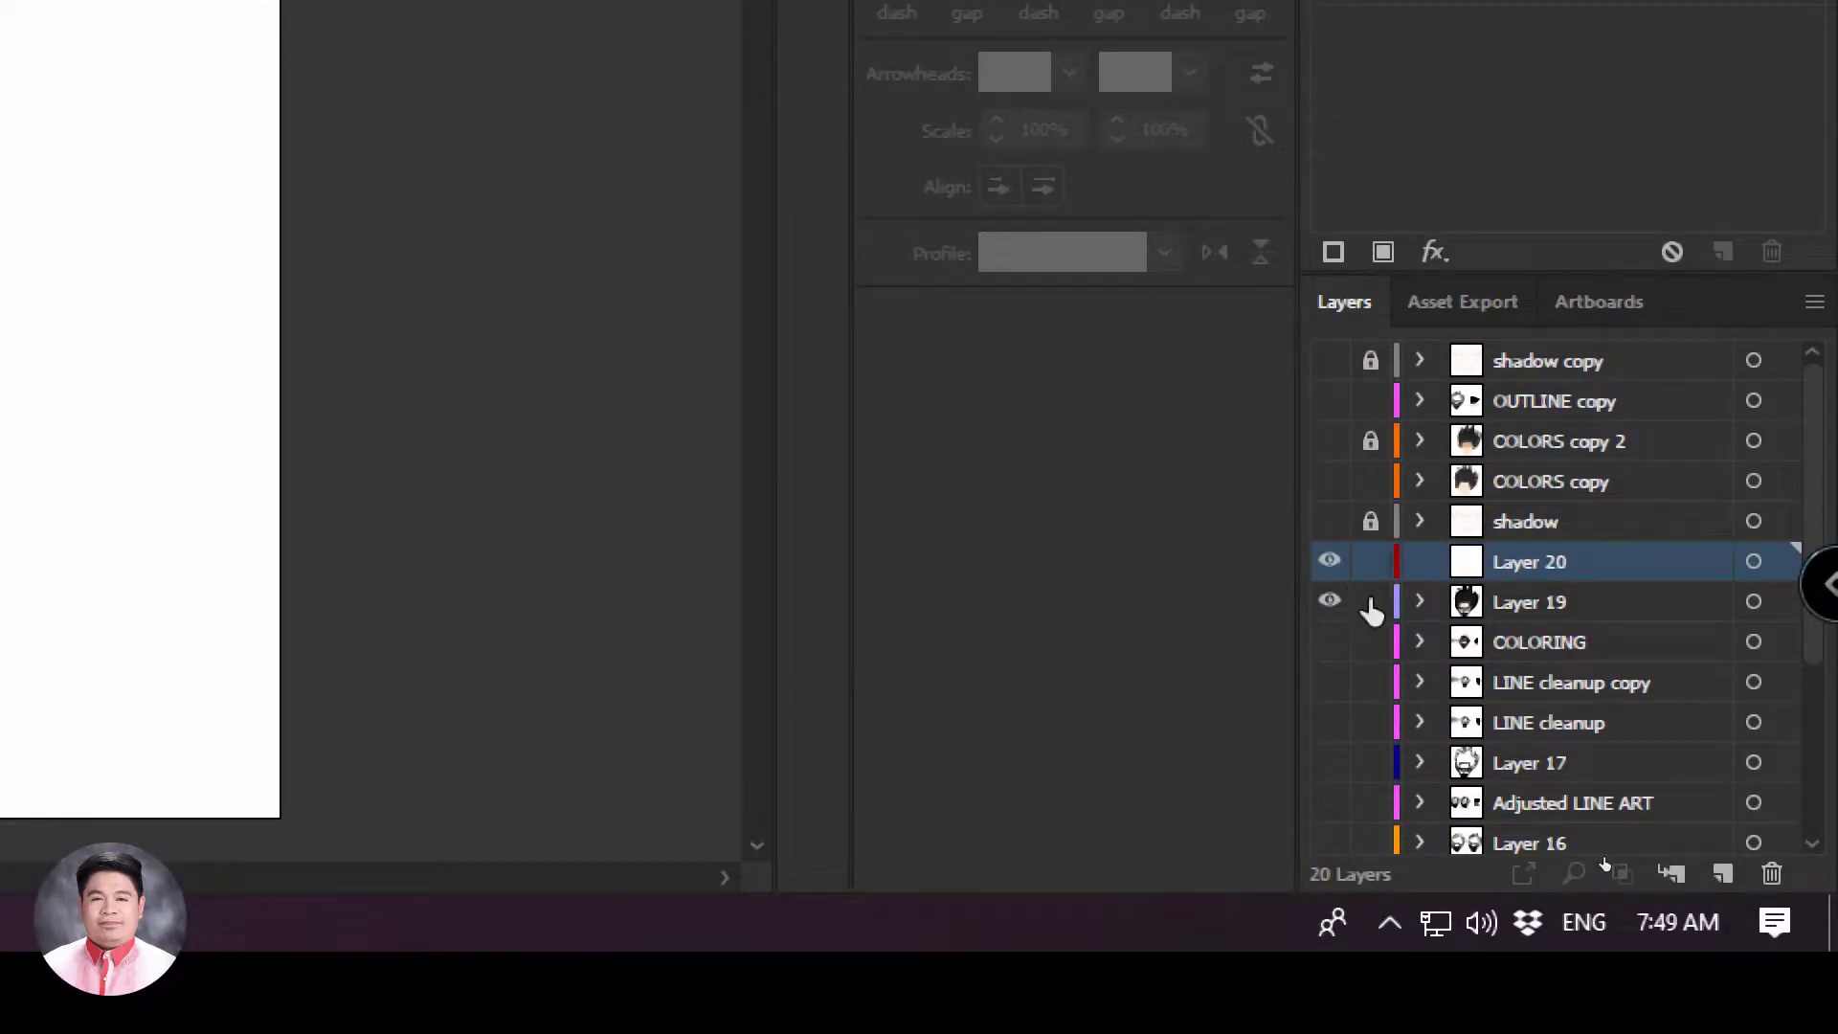
pyautogui.click(1371, 603)
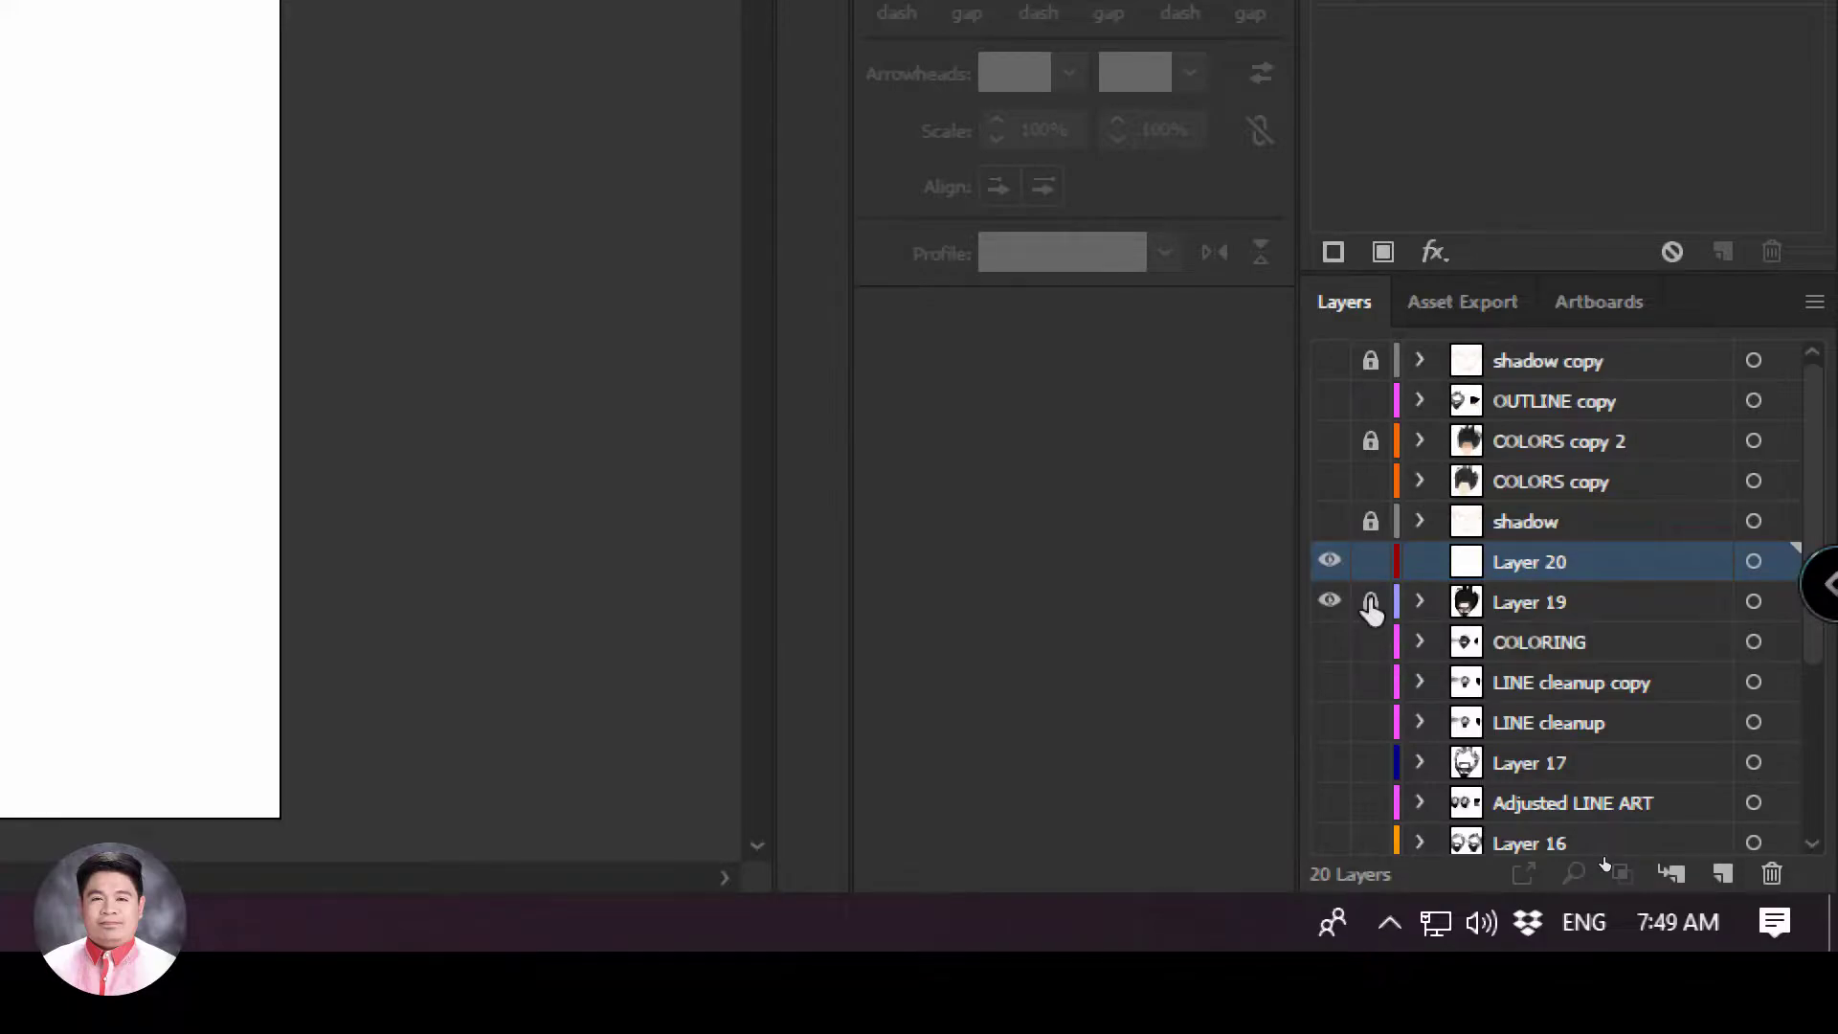
pyautogui.doubleClick(1548, 562)
pyautogui.write('shadow')
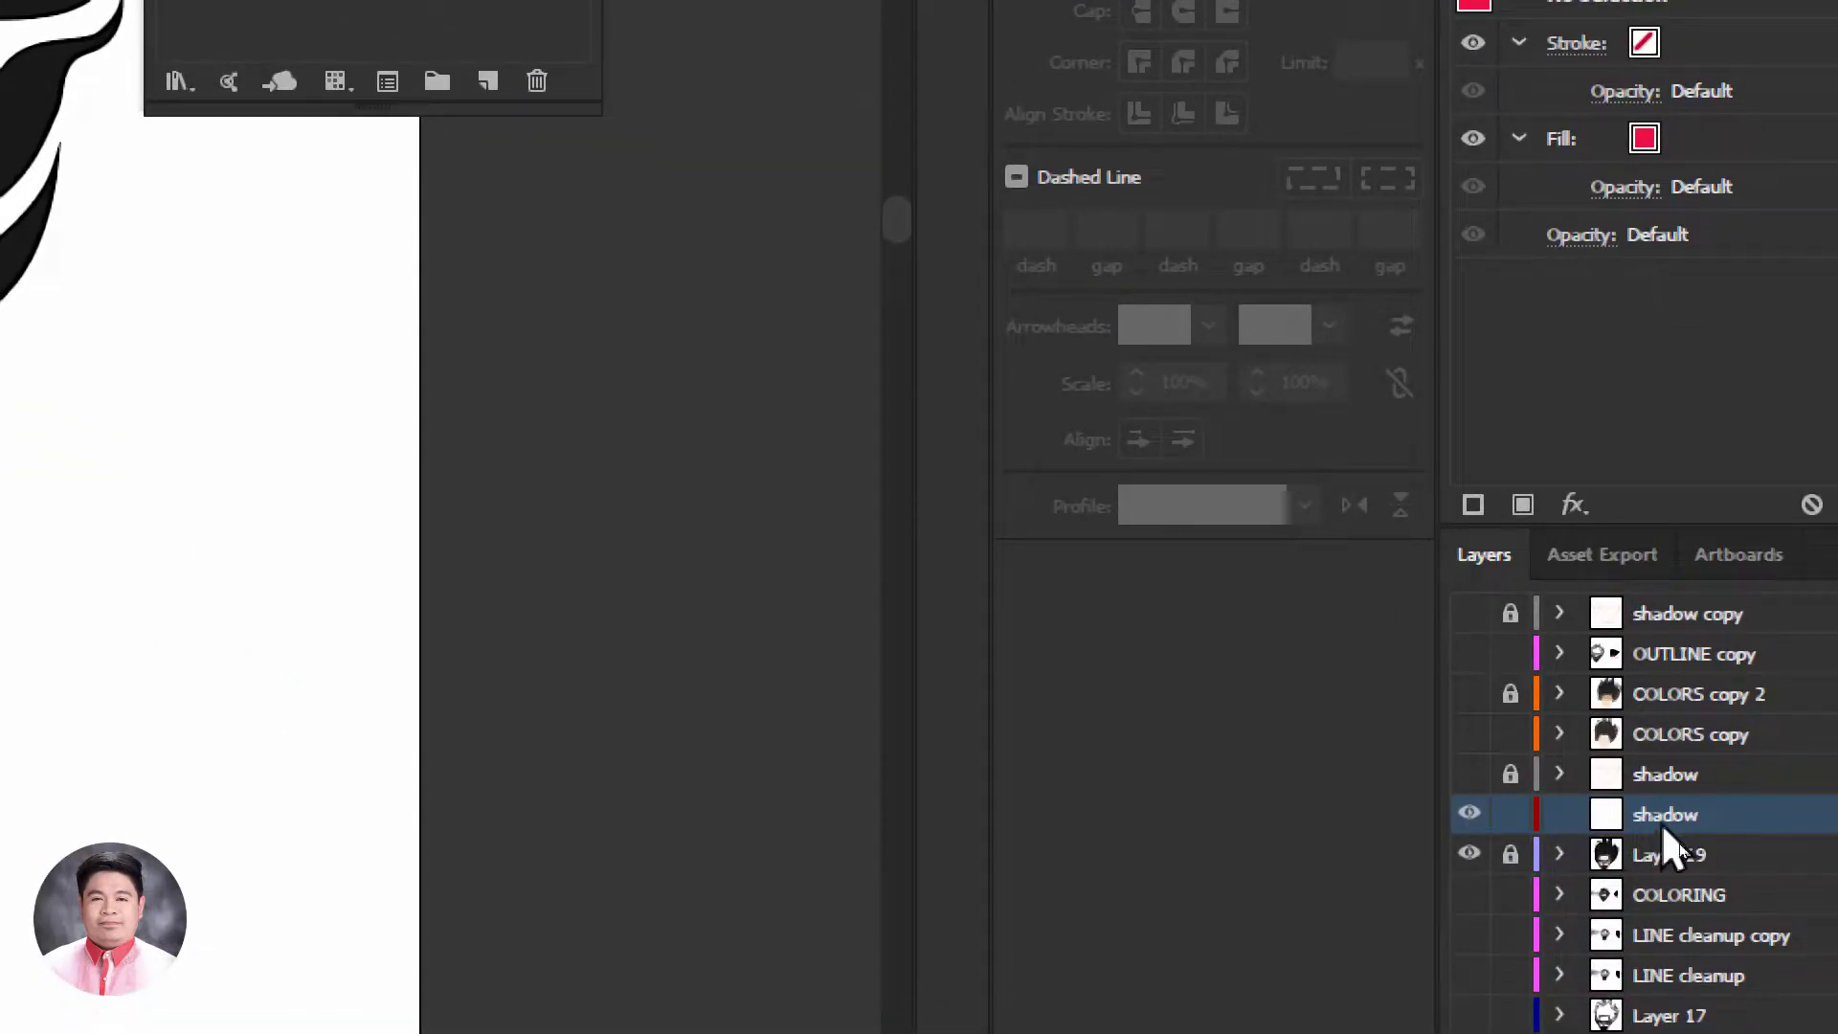
pyautogui.click(1649, 865)
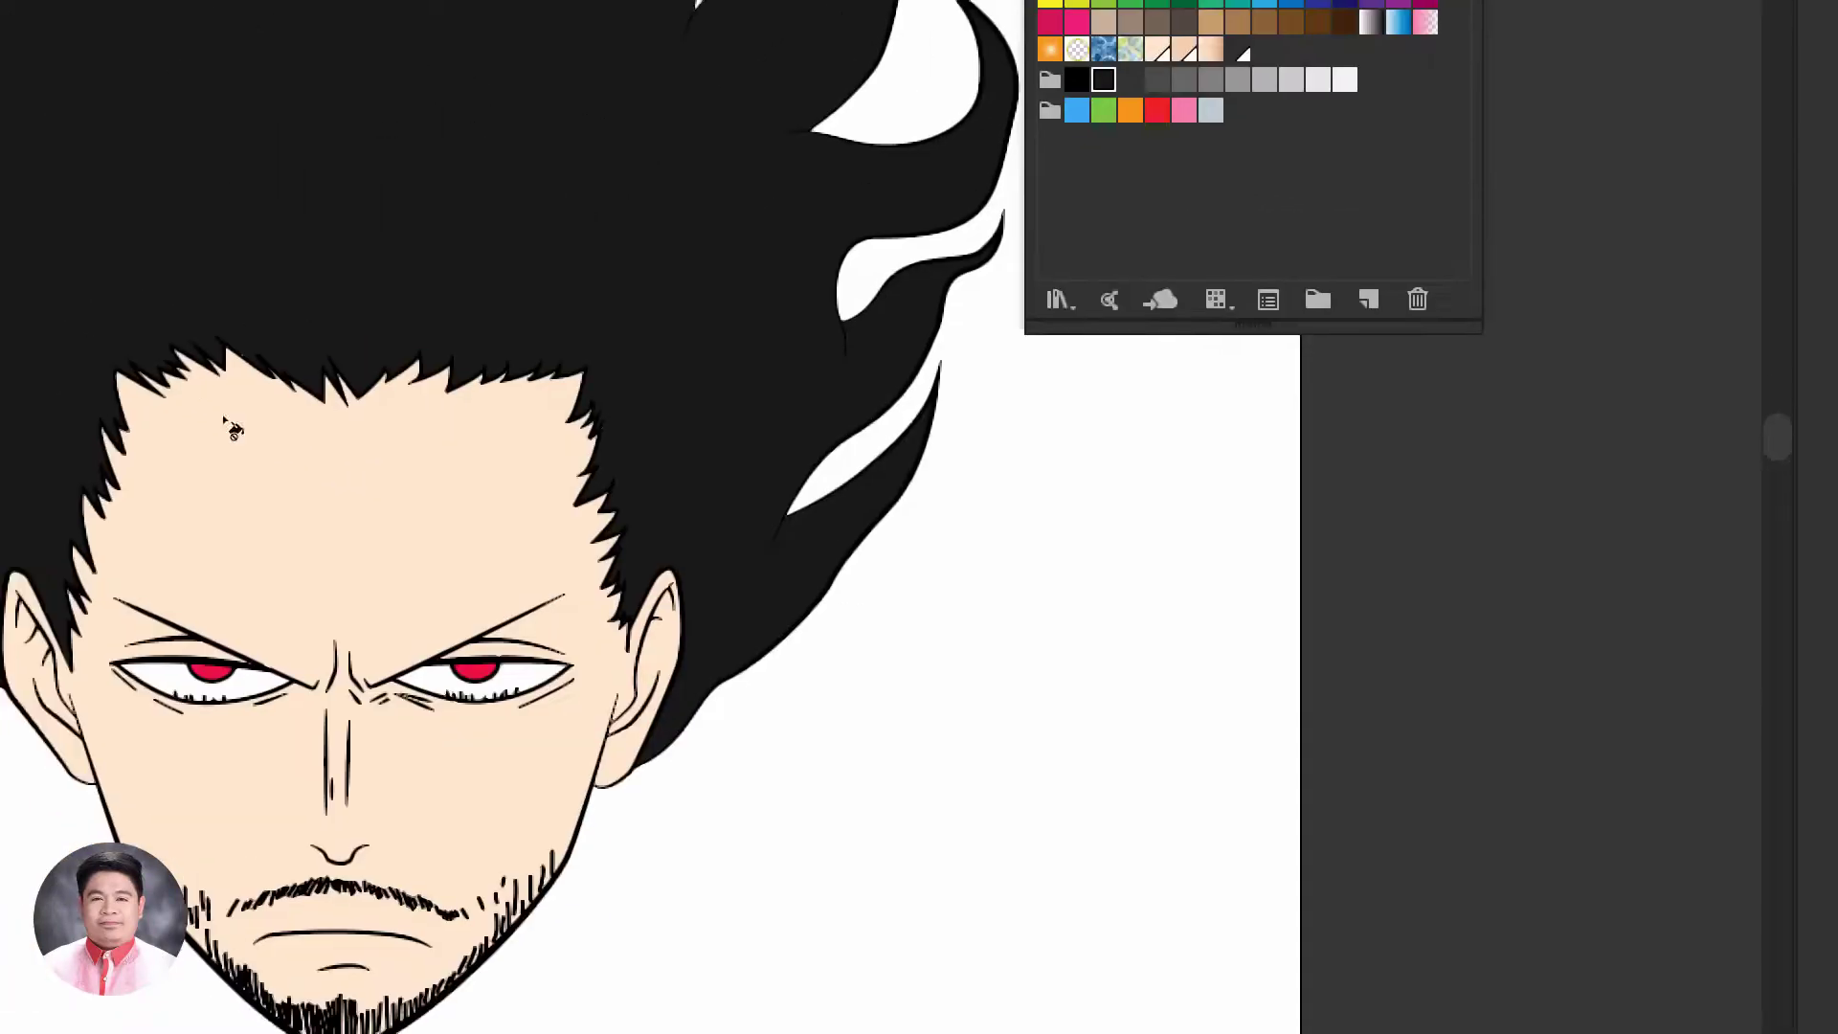
pyautogui.click(1681, 844)
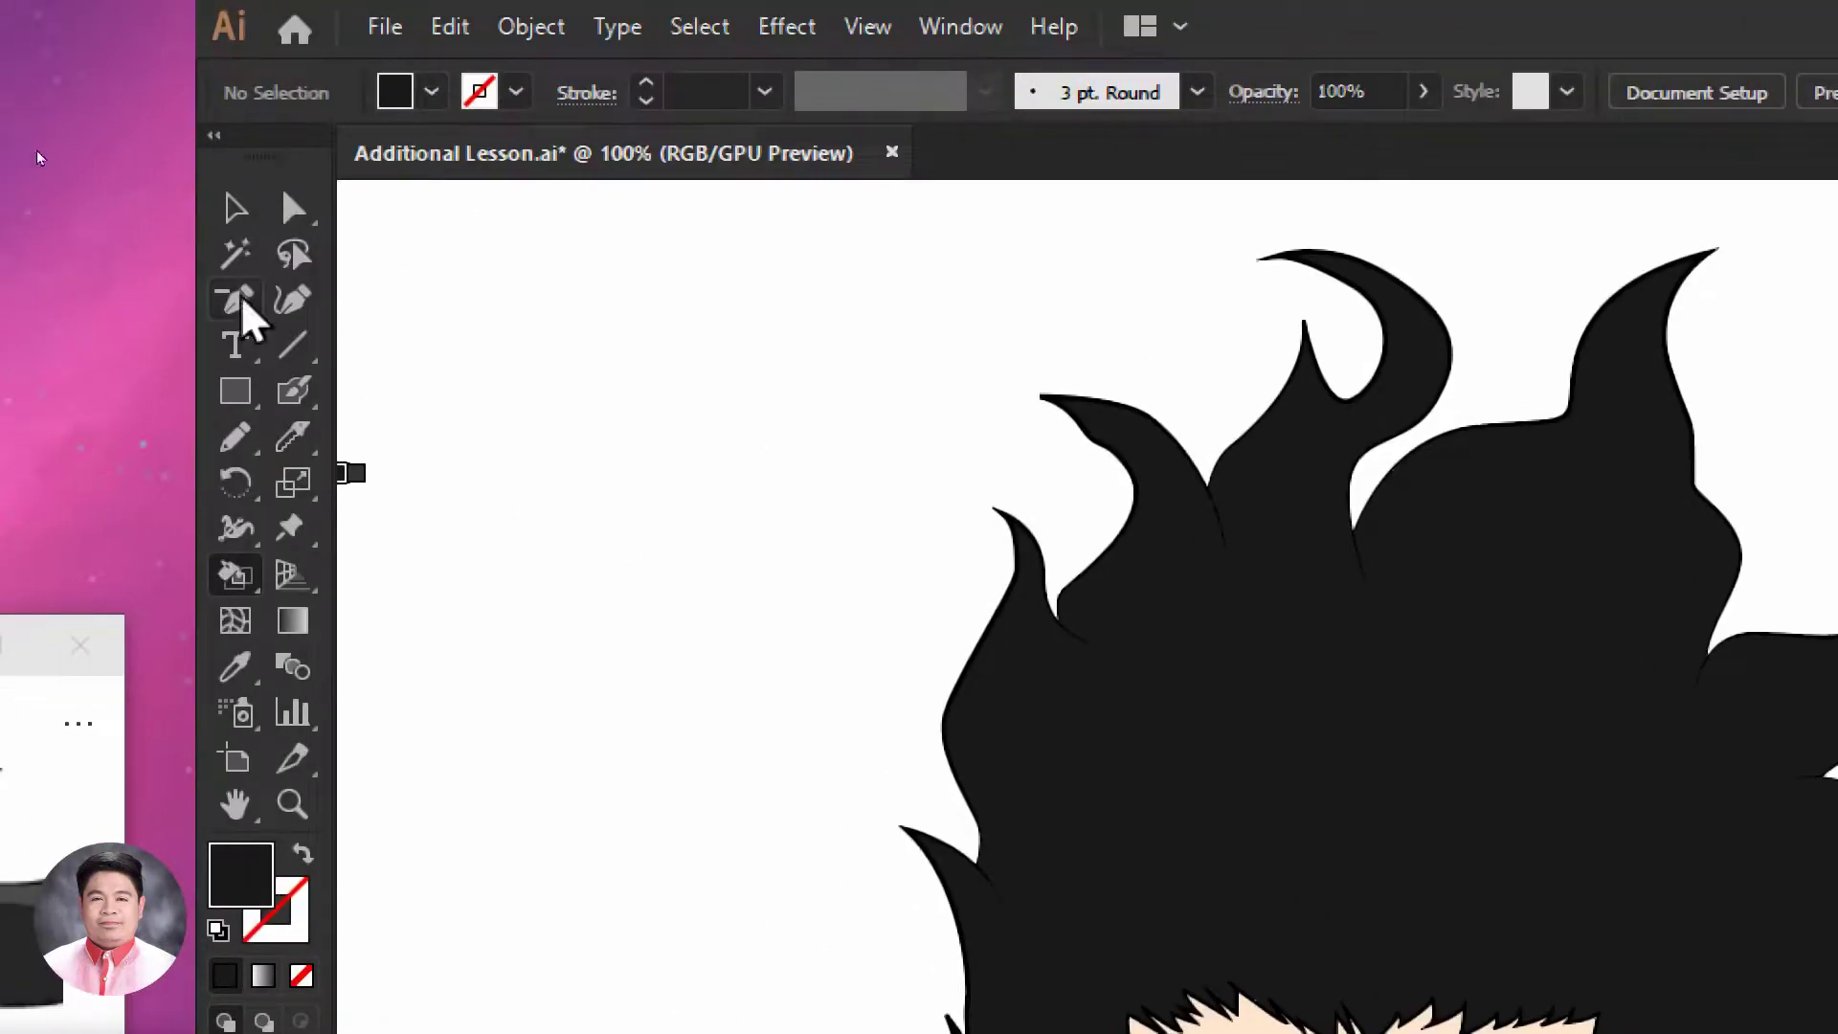
# Draw a closed four-sided test shape of about 70 × 84 px over the left half of the forehead with the Pen tool
pyautogui.click(251, 304)
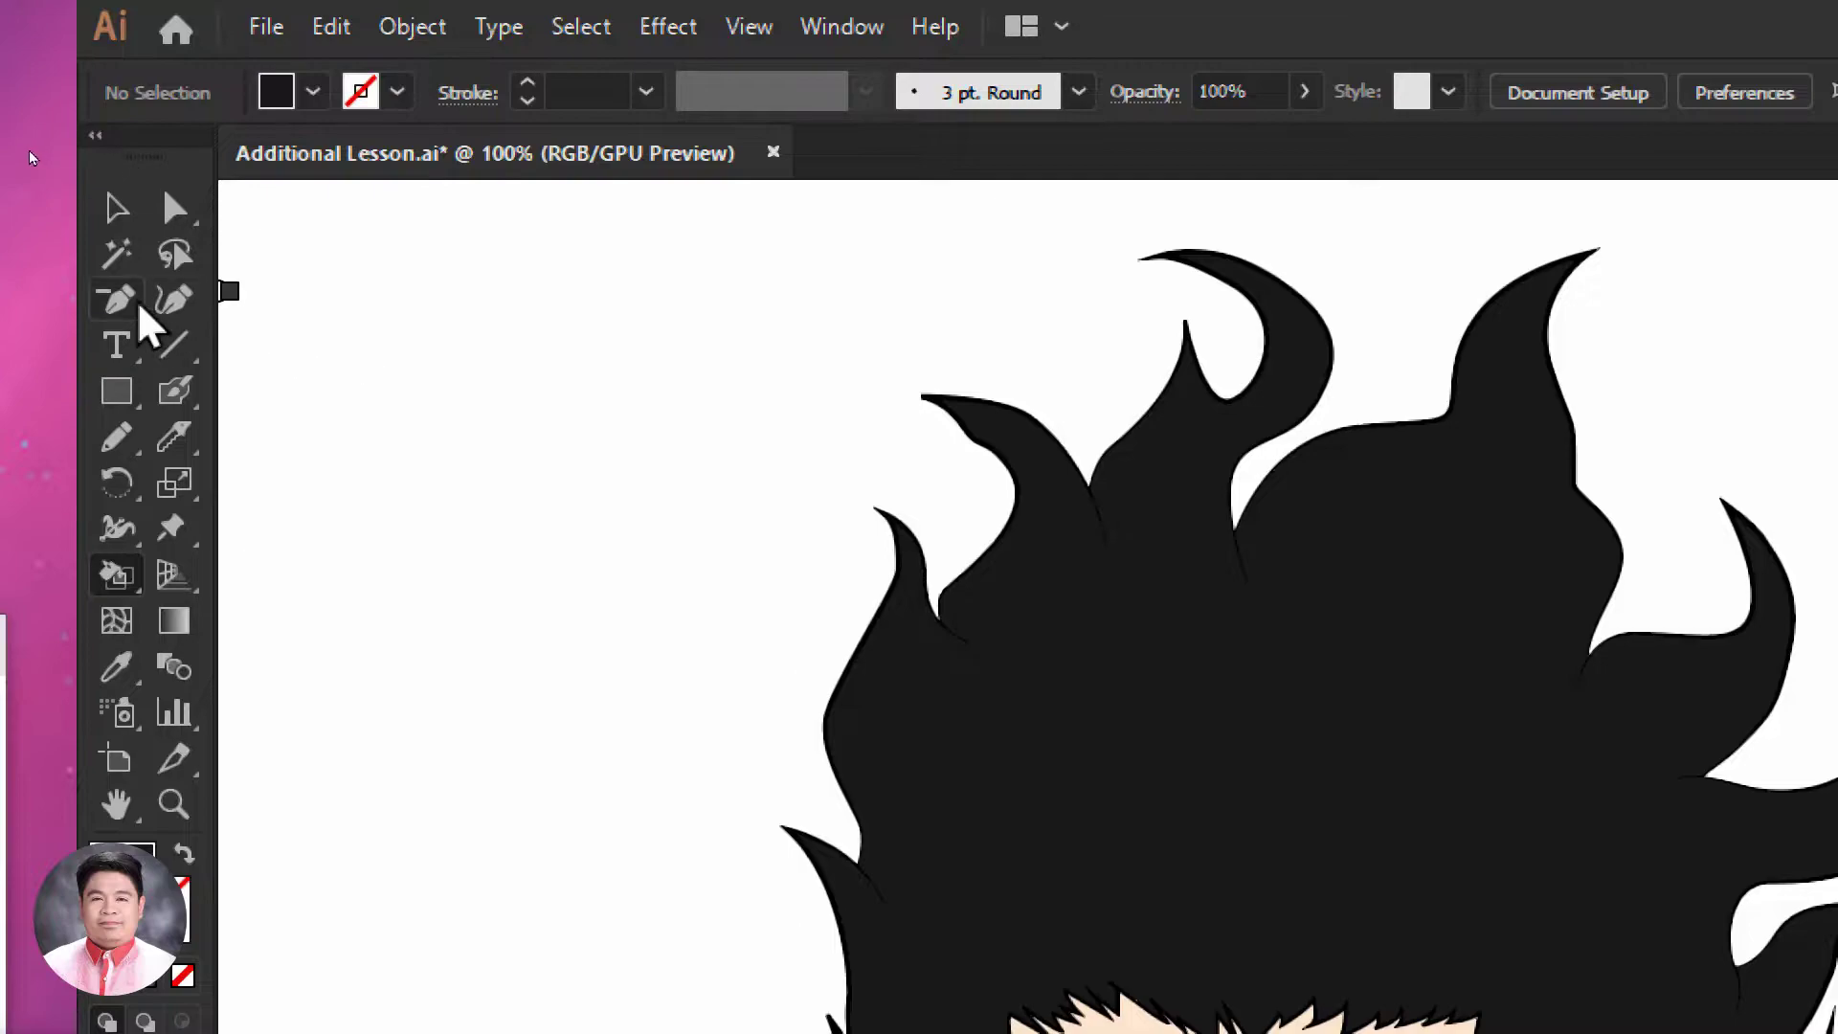
pyautogui.click(135, 307)
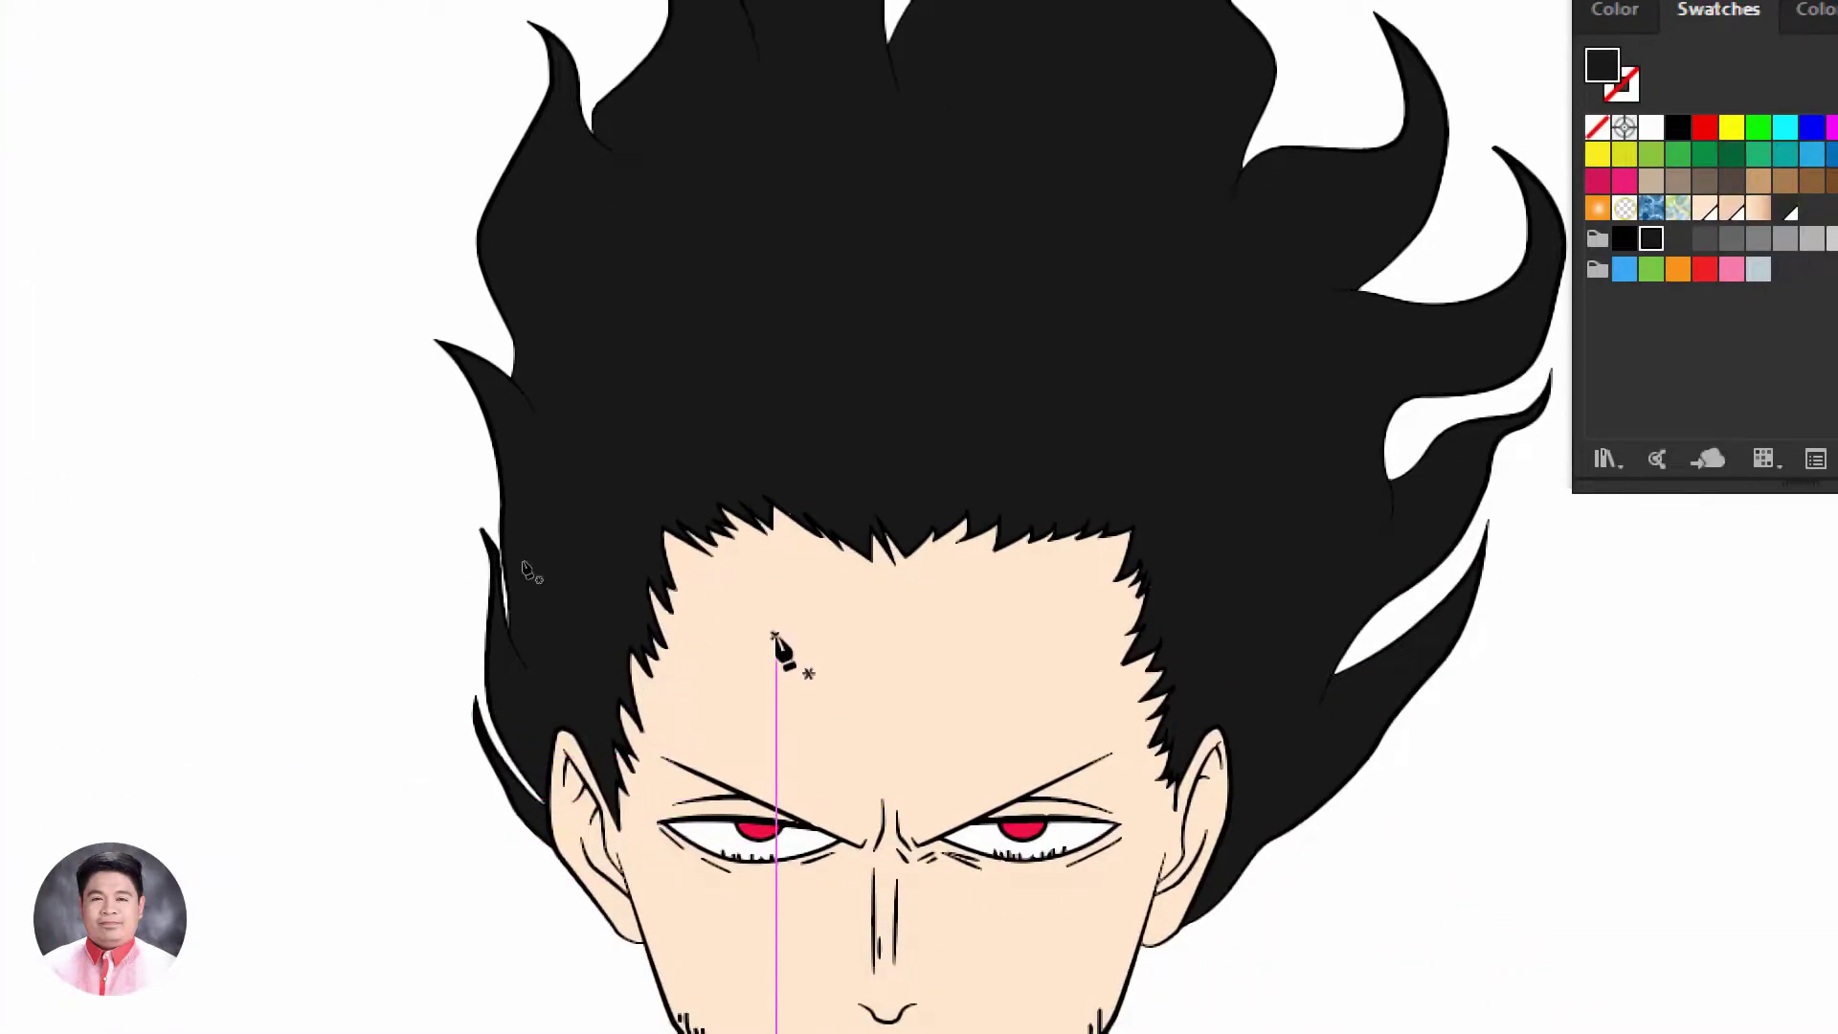
pyautogui.click(704, 668)
pyautogui.click(872, 629)
pyautogui.click(886, 825)
pyautogui.click(731, 783)
pyautogui.click(703, 668)
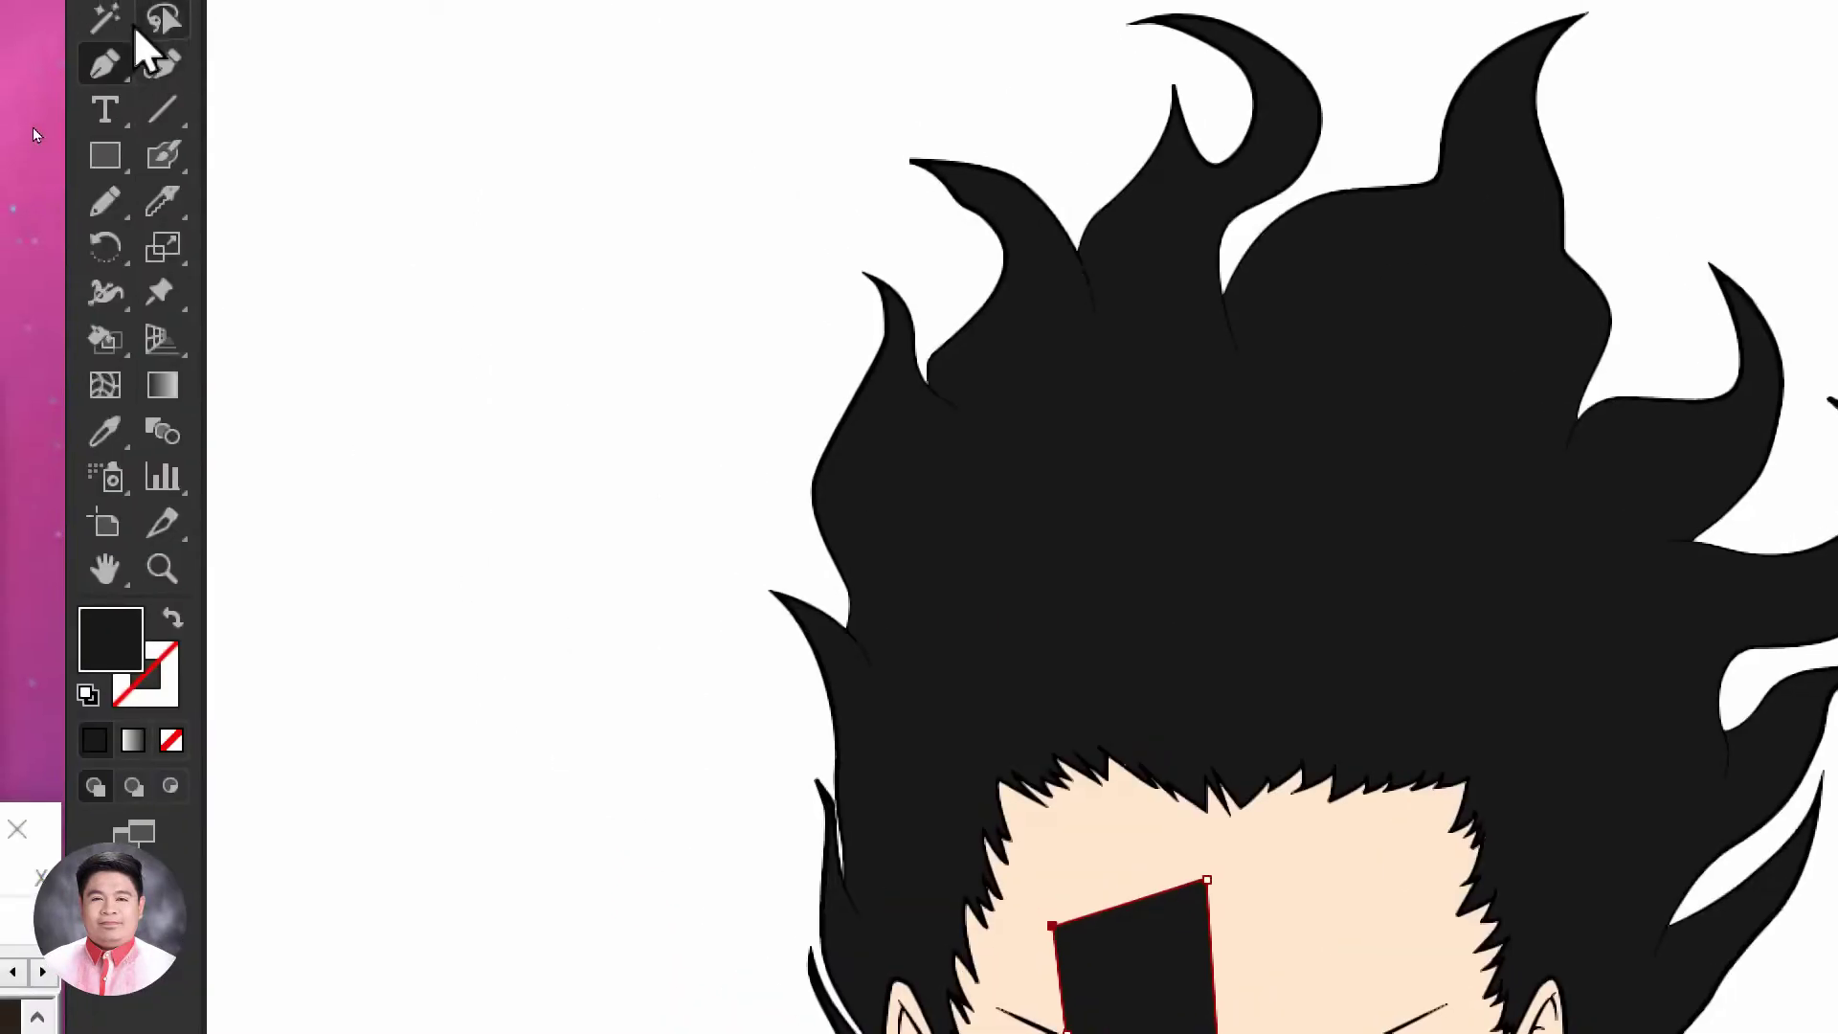
# Fill the test shape with the darker skin-tone swatch next to the face color and shift it down over the left eye
pyautogui.click(107, 102)
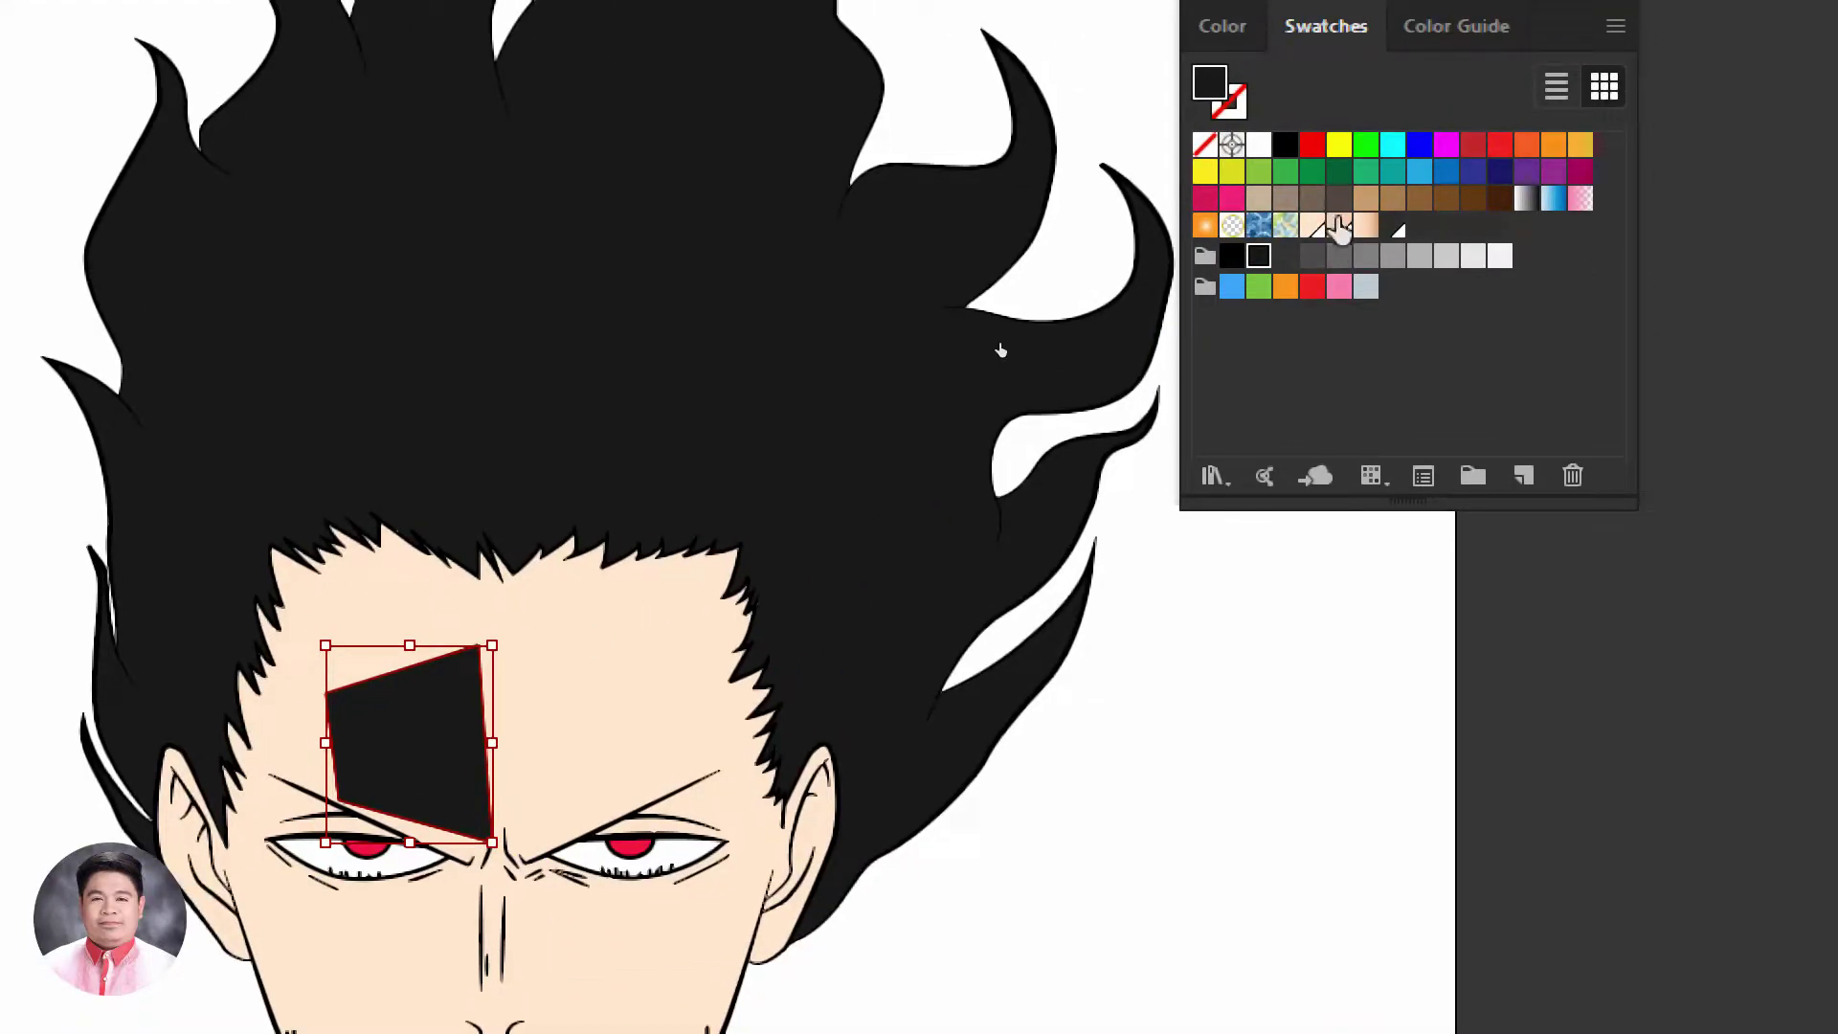
pyautogui.click(1339, 227)
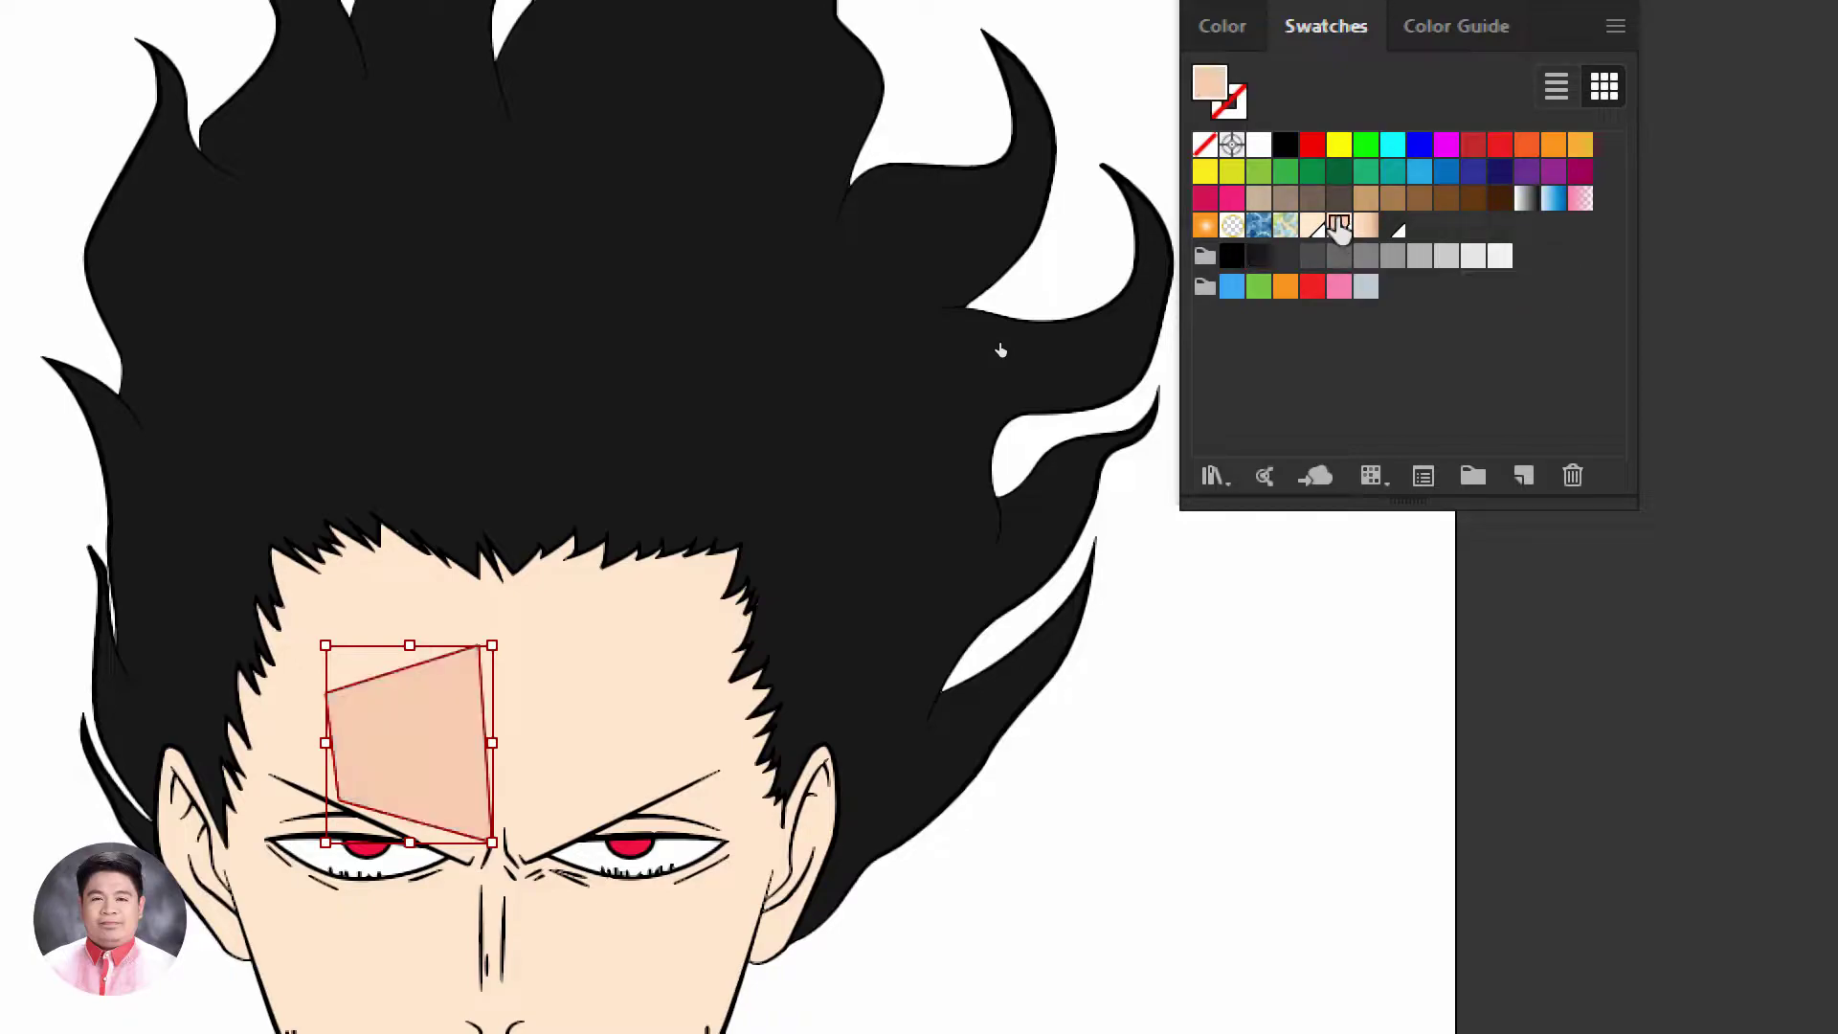
pyautogui.moveTo(429, 730); pyautogui.dragTo(389, 785)
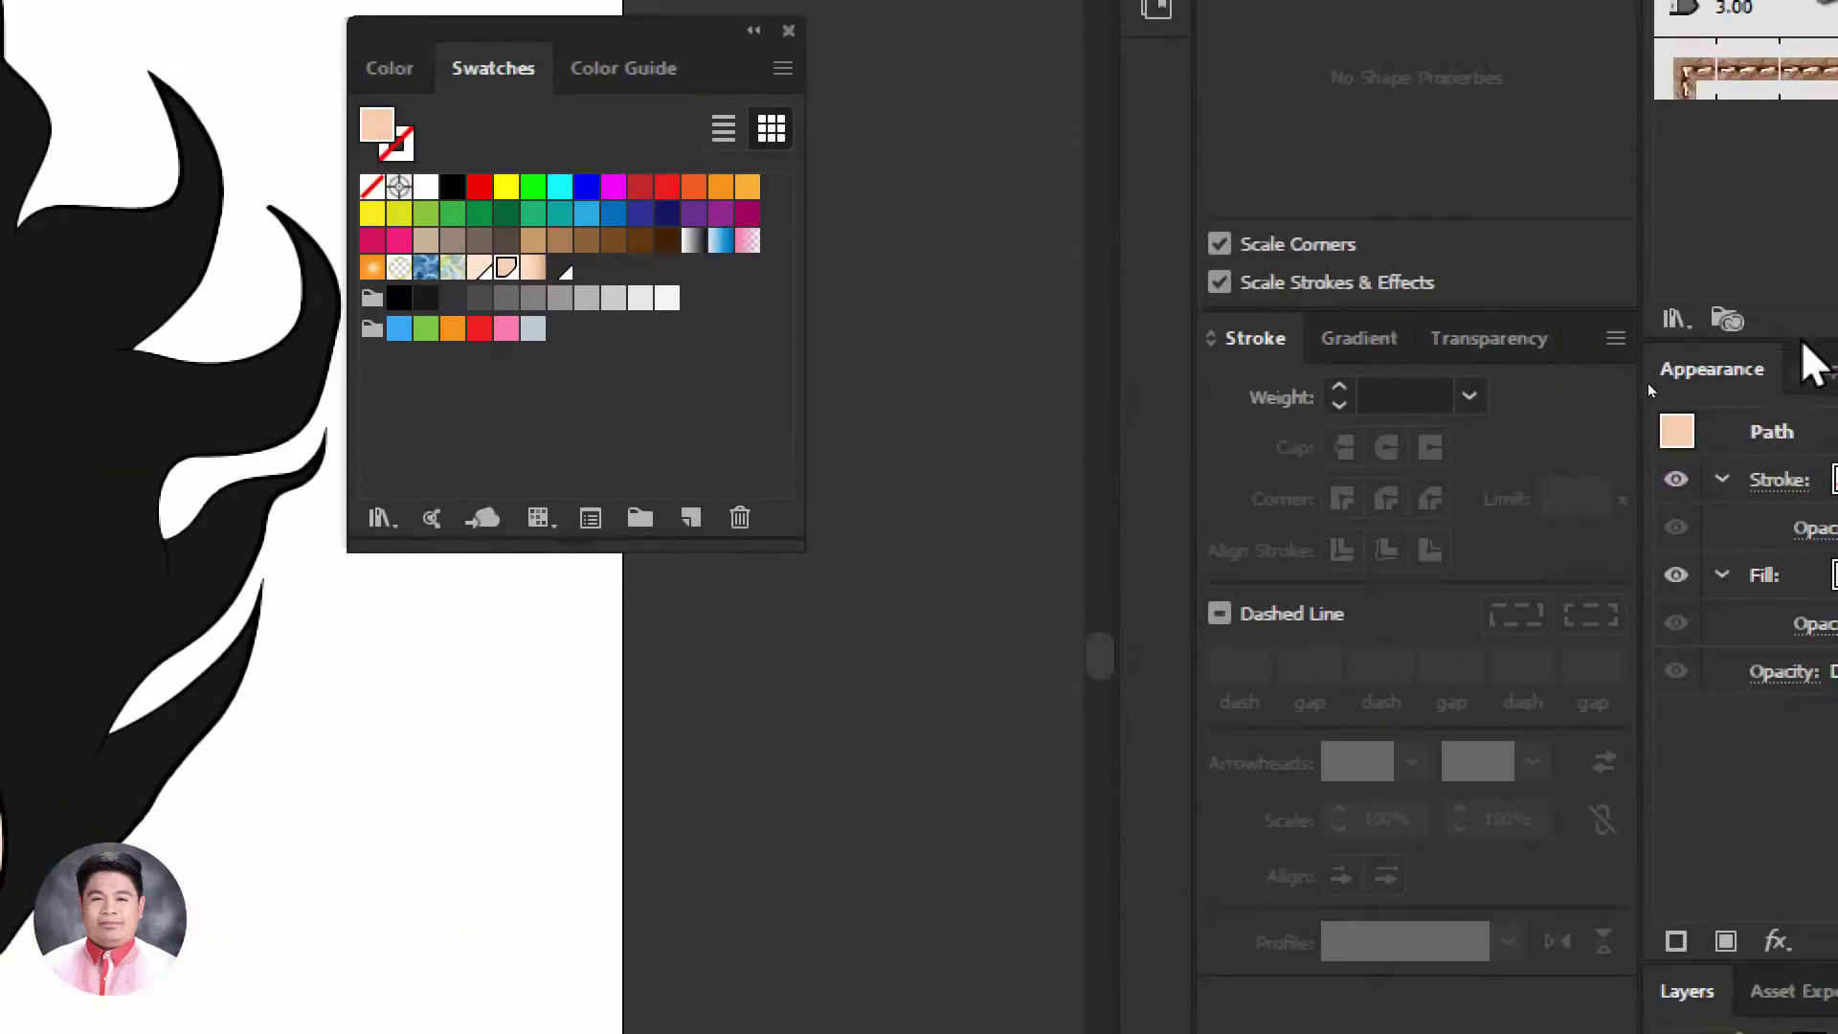
# Show the Transparency settings with their blending modes and move the floating swatches off the face
pyautogui.click(1475, 340)
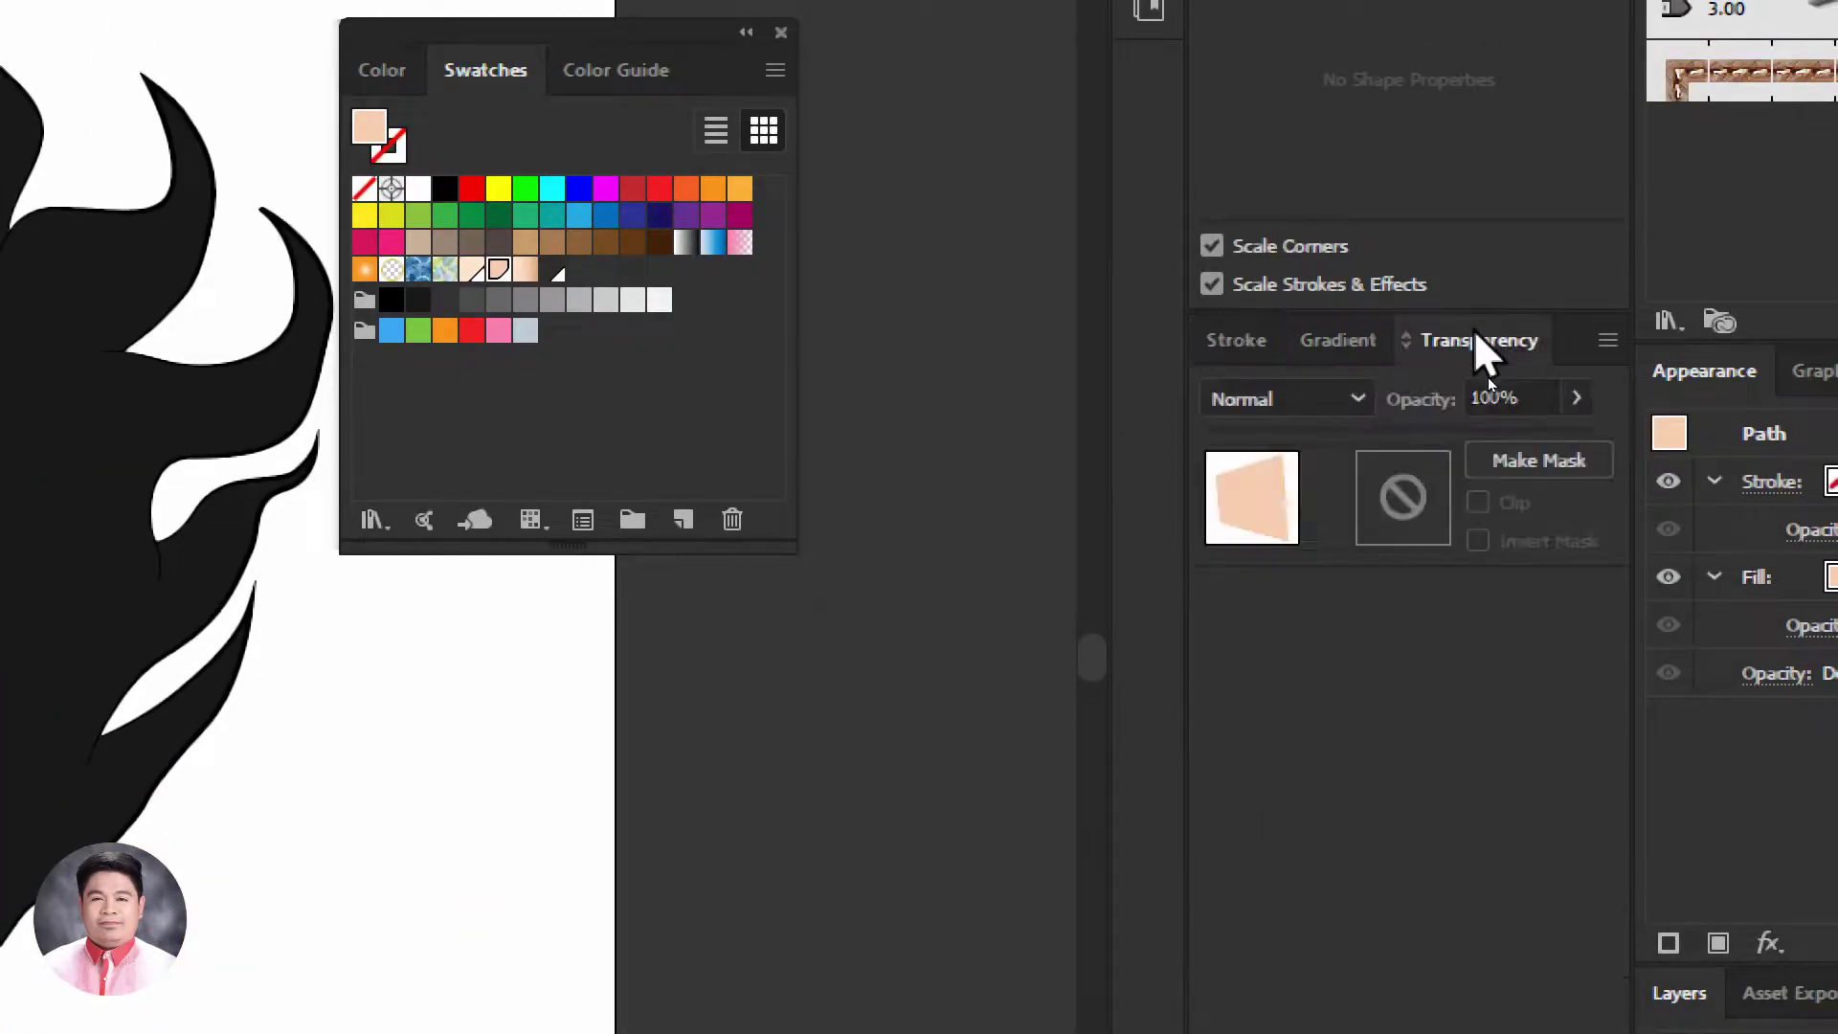
pyautogui.click(1364, 398)
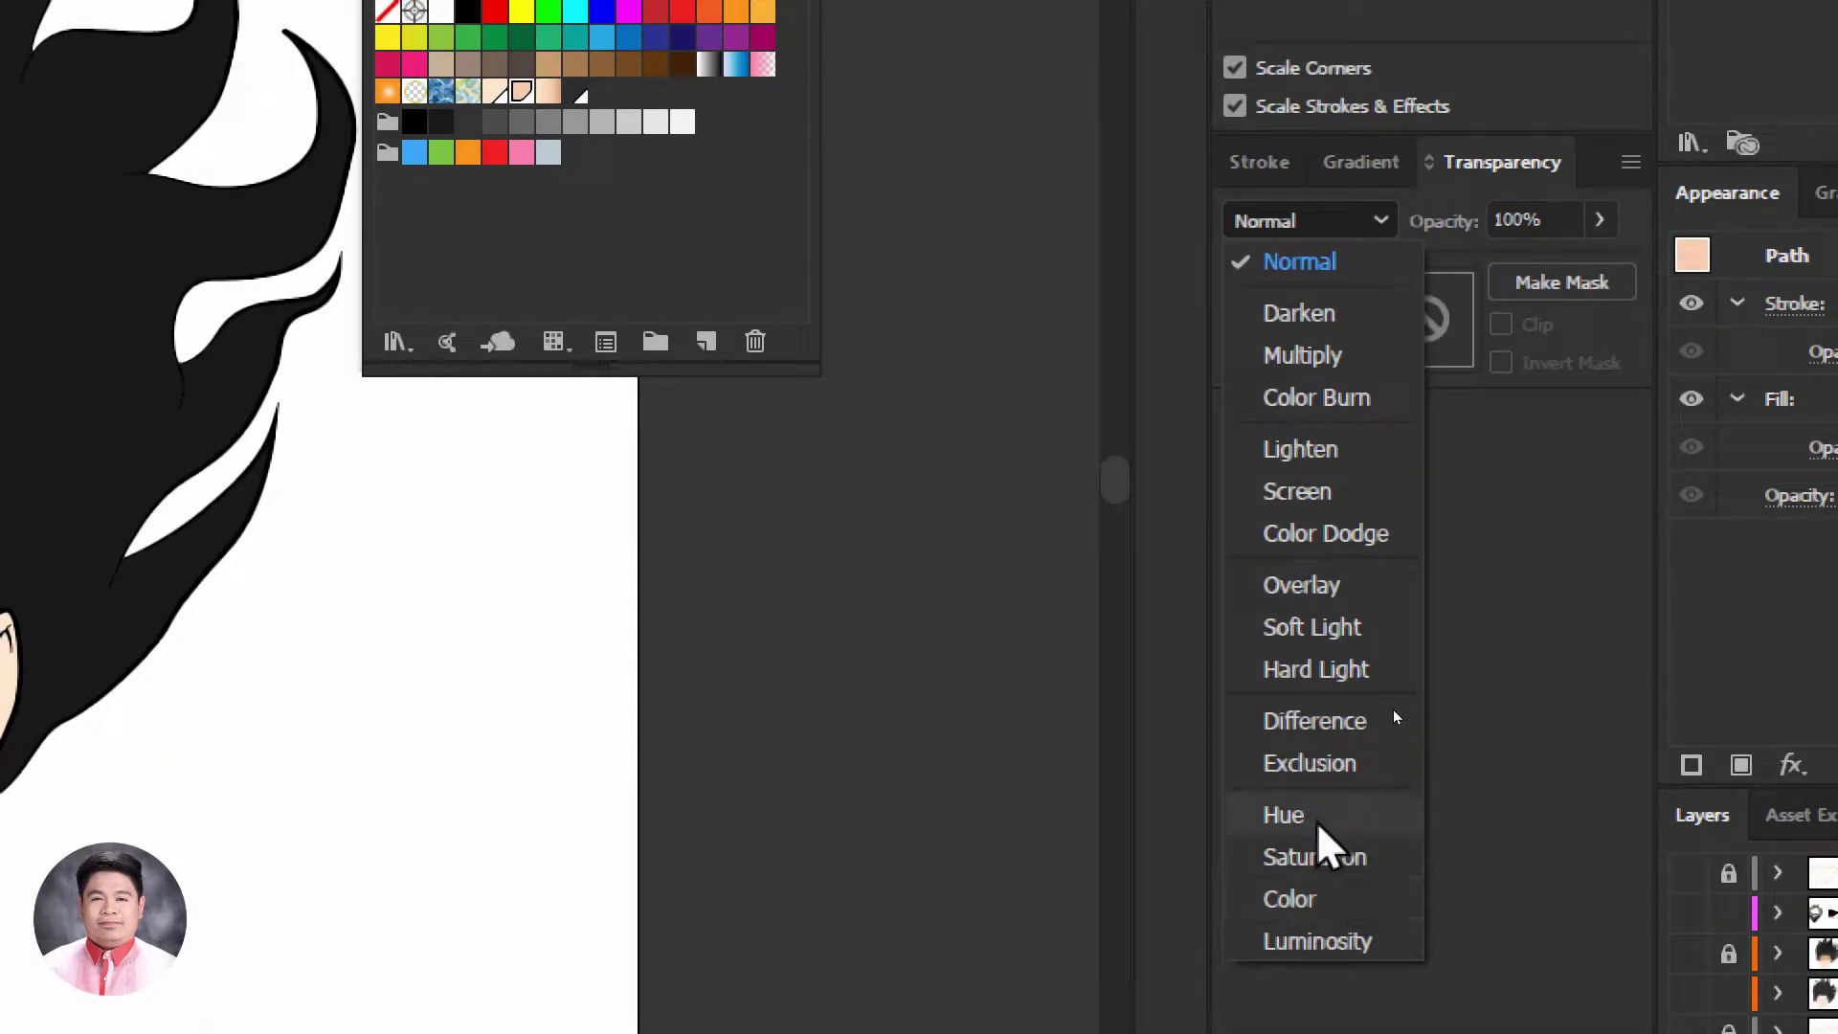
pyautogui.click(844, 648)
pyautogui.moveTo(350, 636); pyautogui.dragTo(1185, 559)
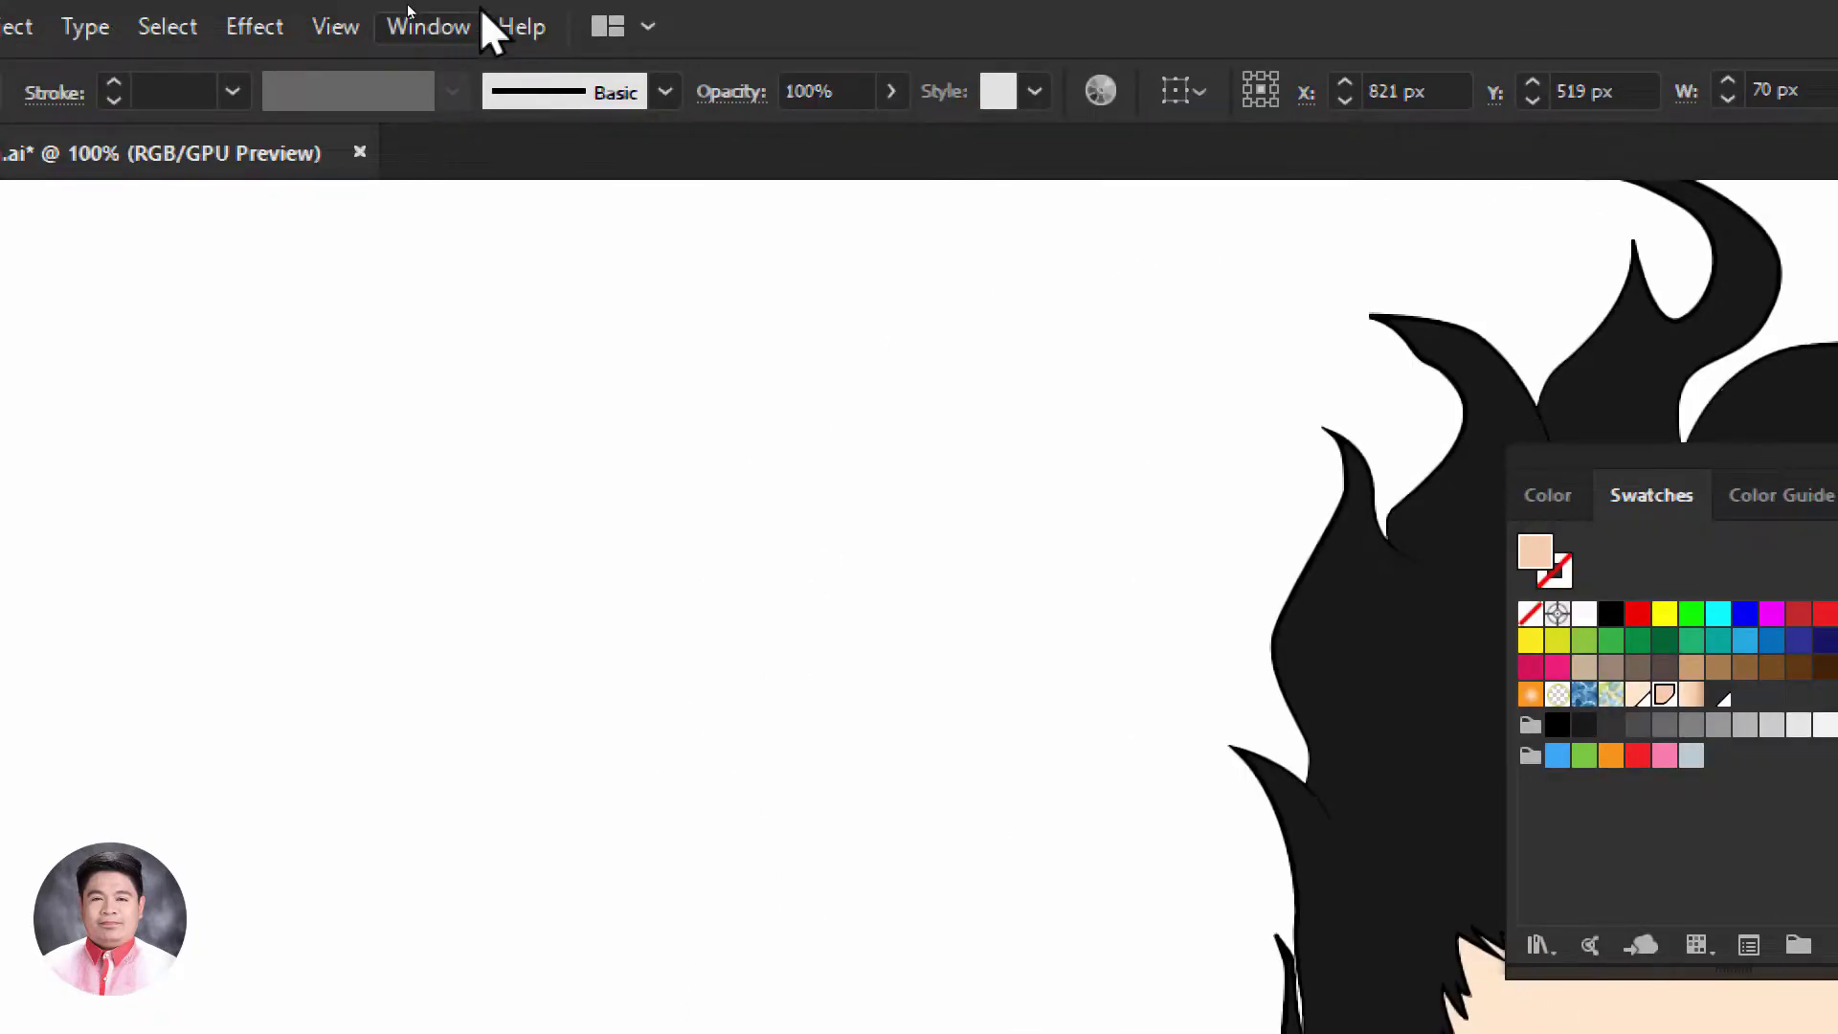
pyautogui.click(446, 23)
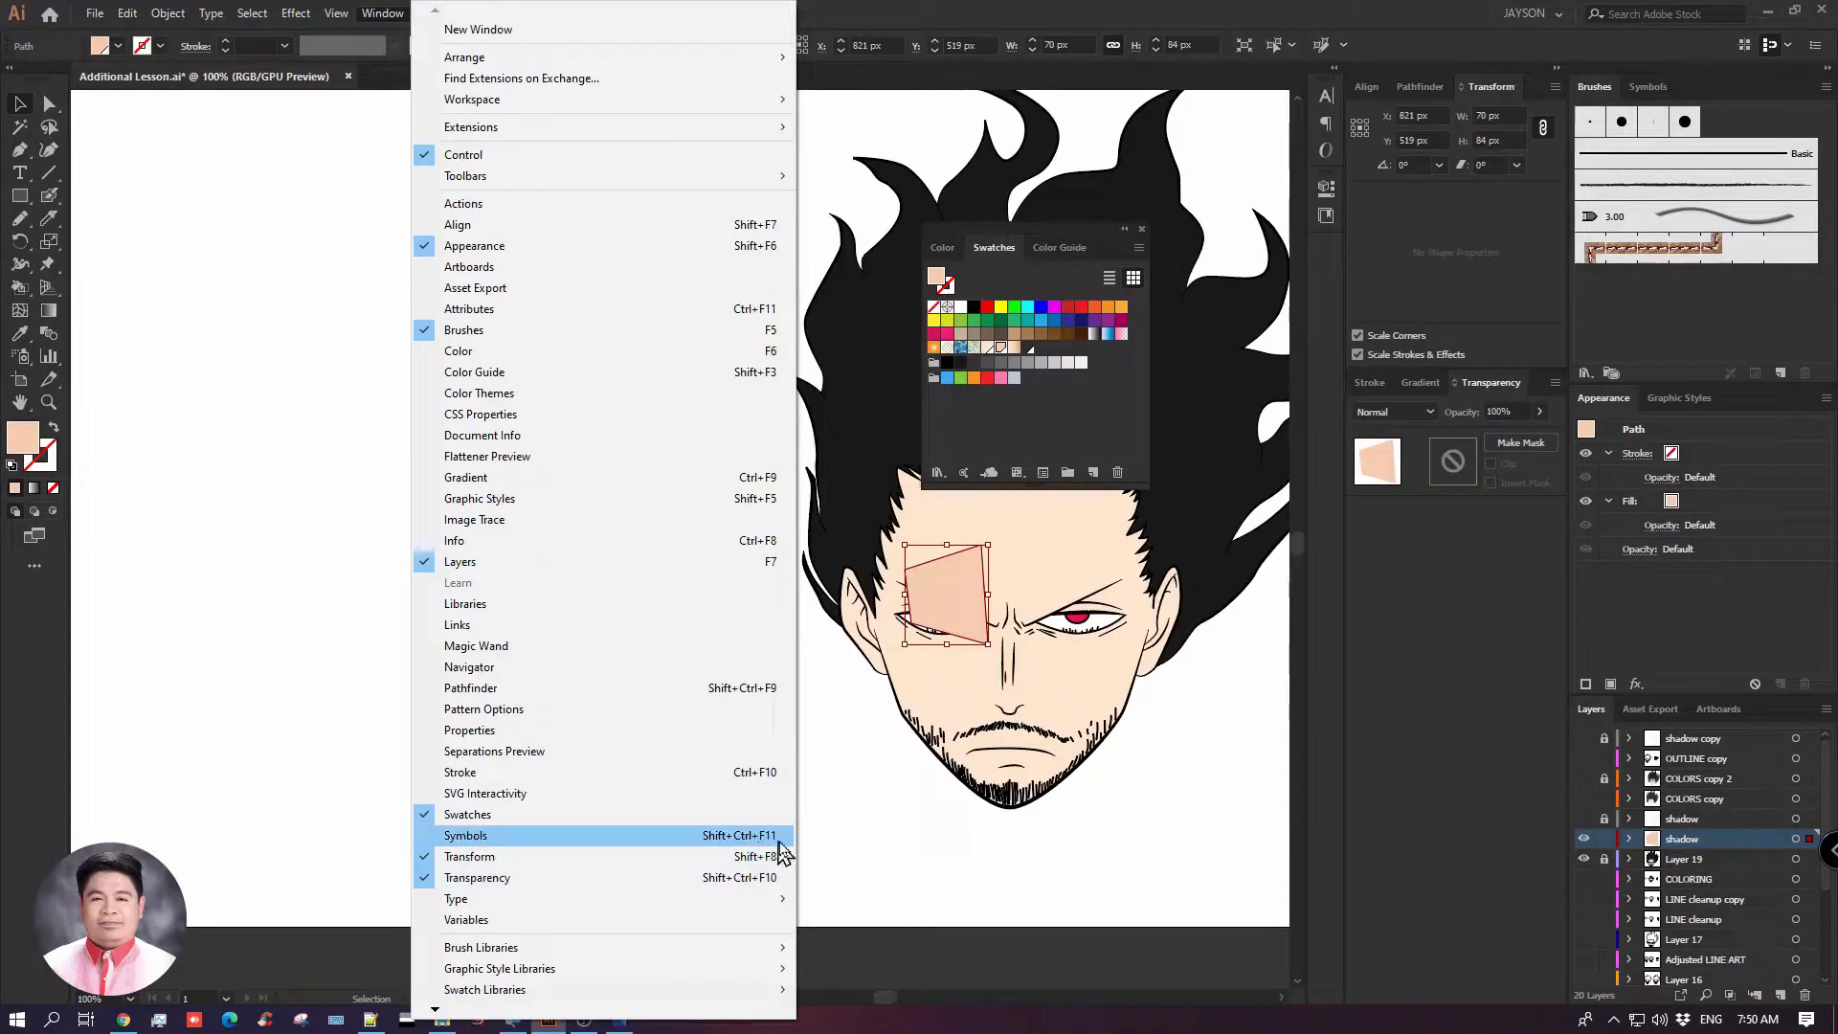
pyautogui.click(962, 856)
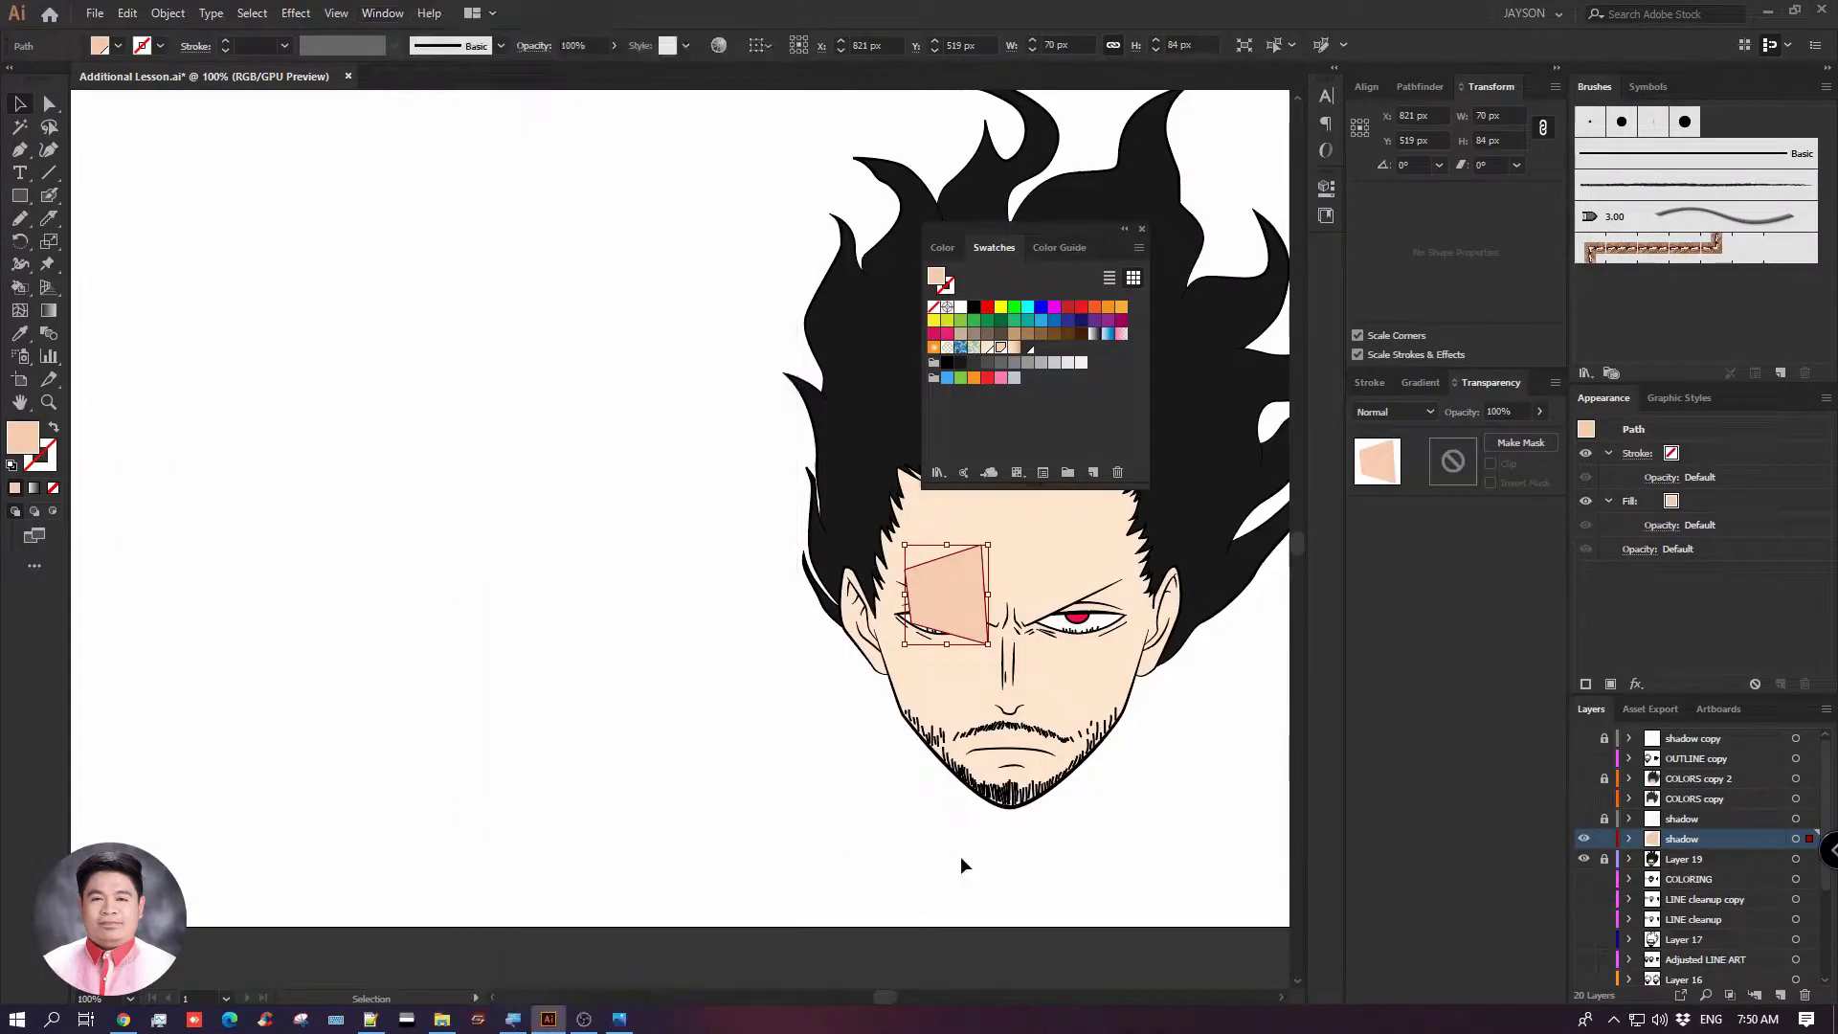
pyautogui.moveTo(1076, 227); pyautogui.dragTo(656, 246)
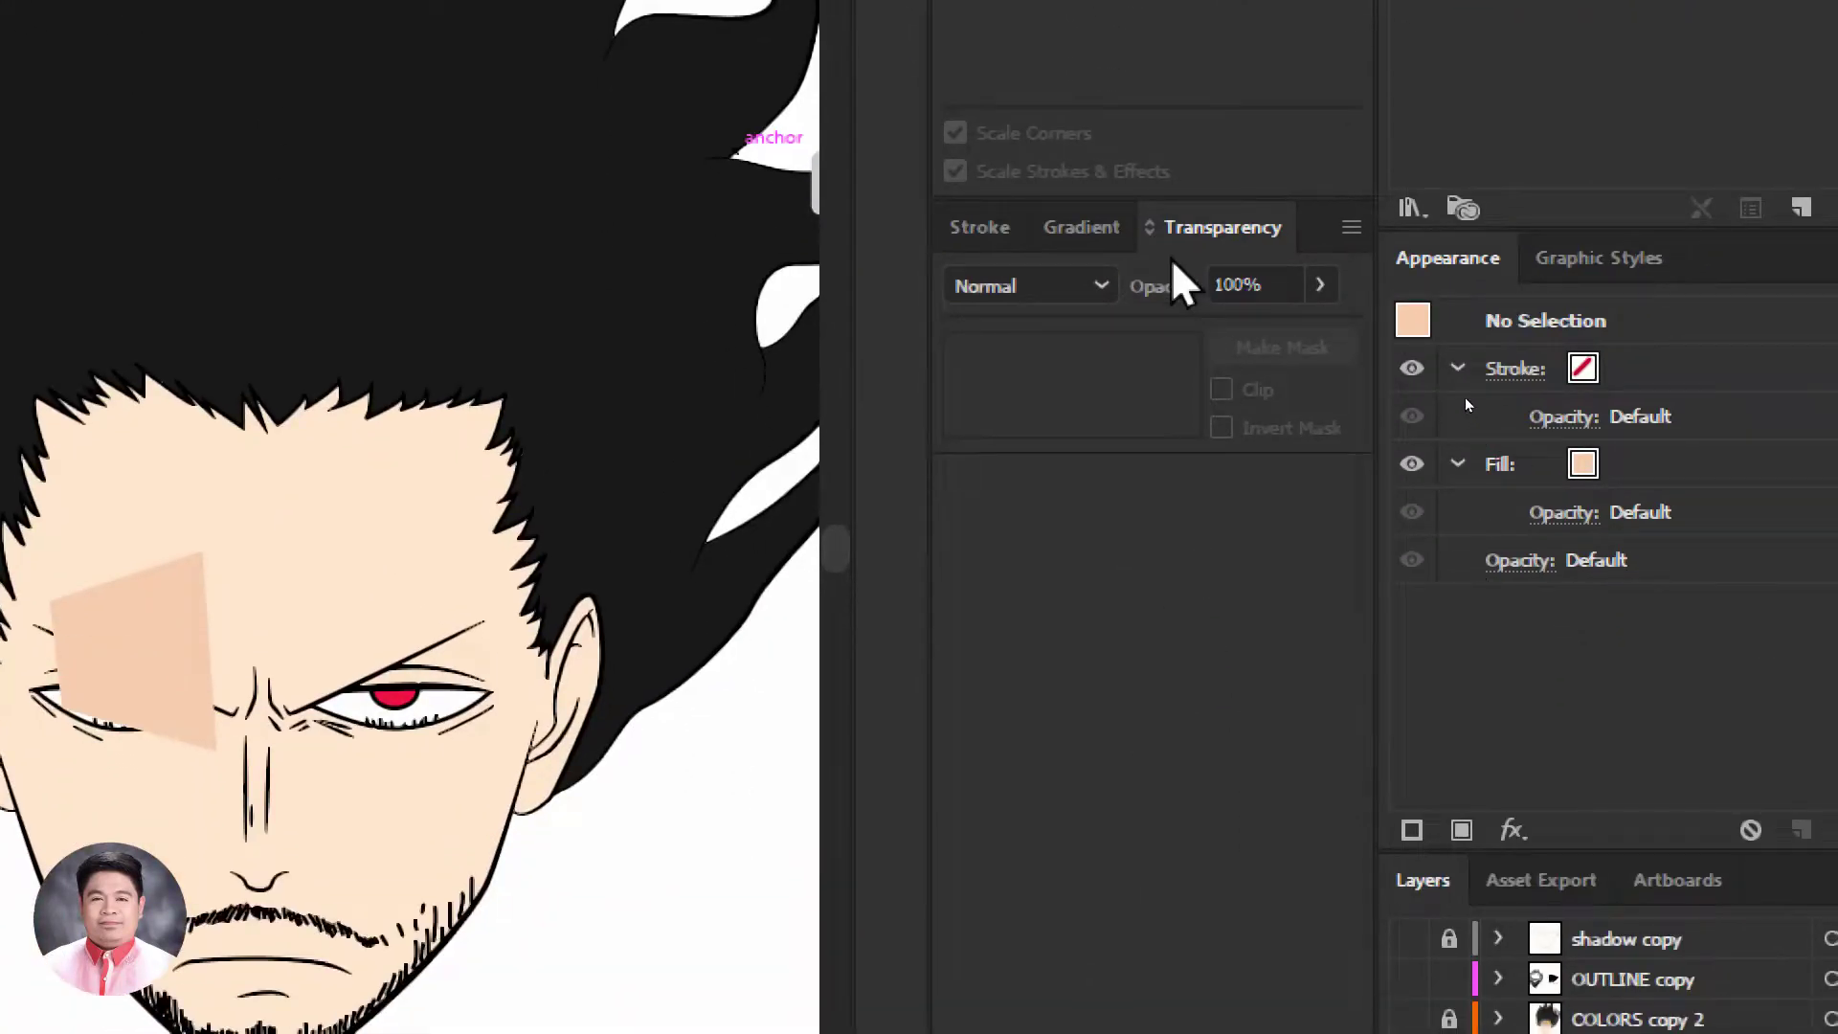
# Select the test shape, shift it slightly over the left eye and set its blending mode to Darken
pyautogui.click(134, 637)
pyautogui.moveTo(134, 632); pyautogui.dragTo(175, 634)
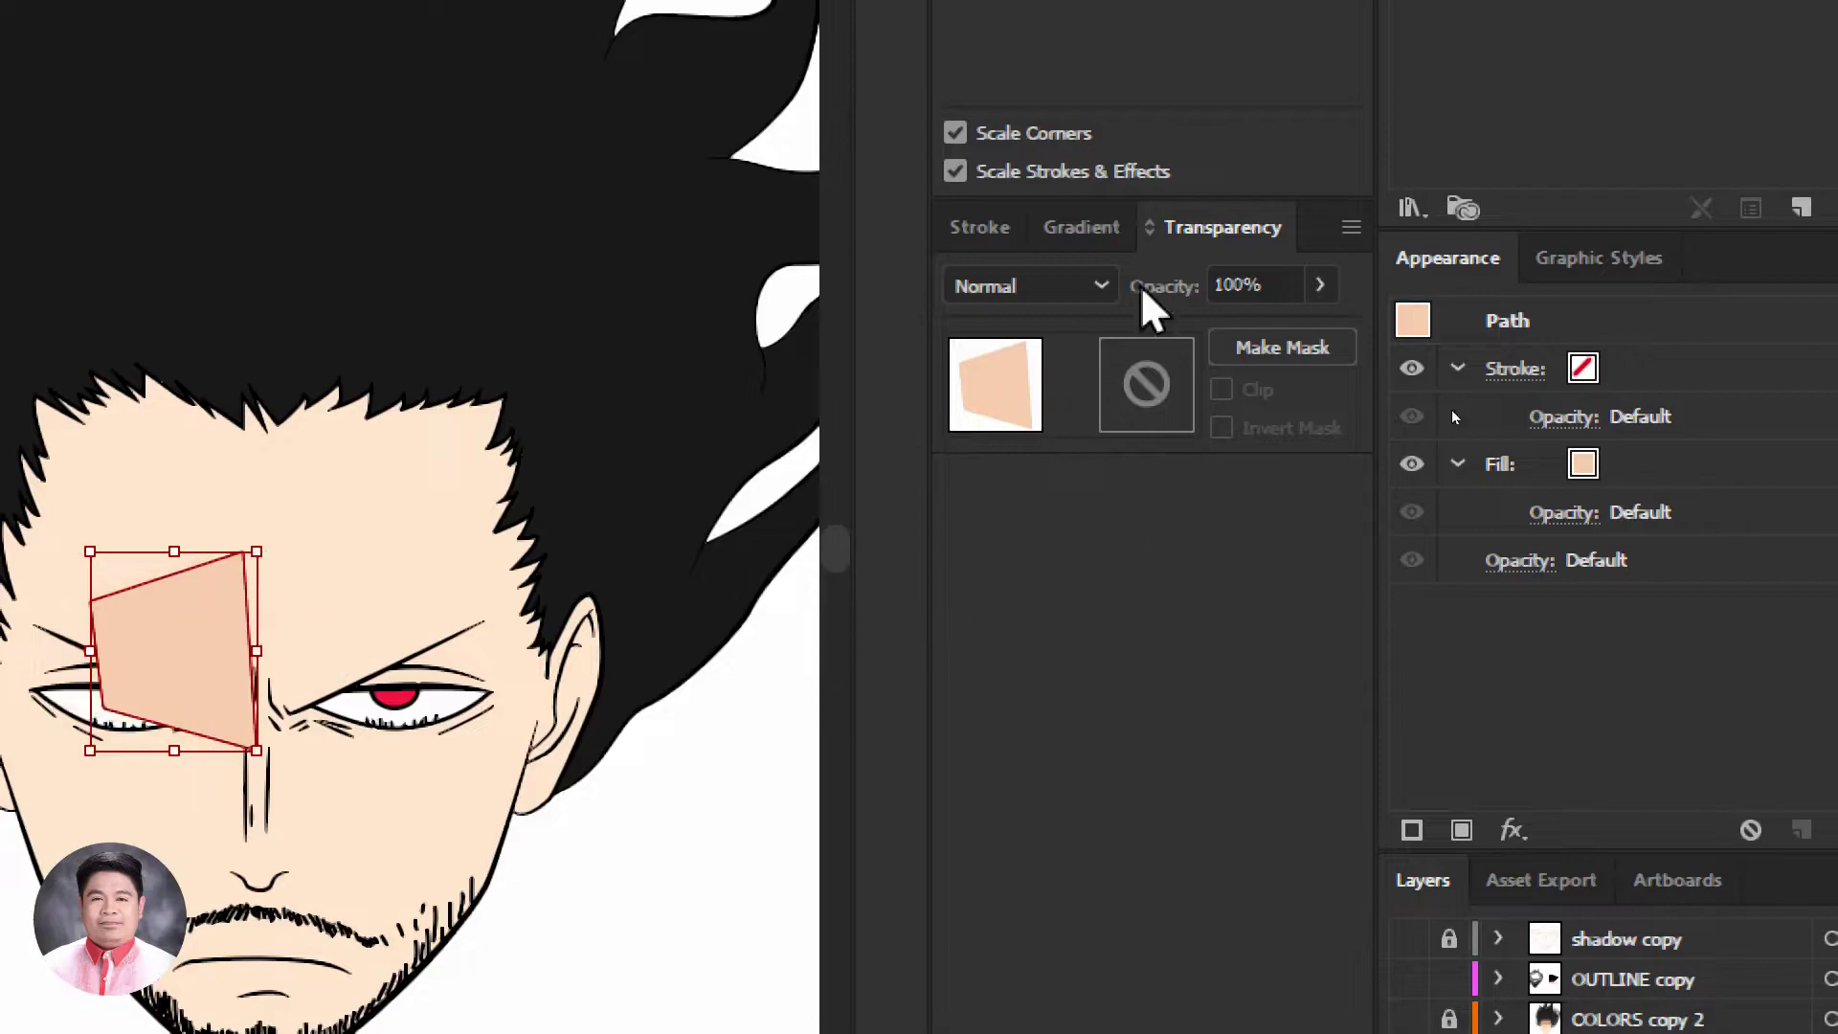
pyautogui.click(1101, 285)
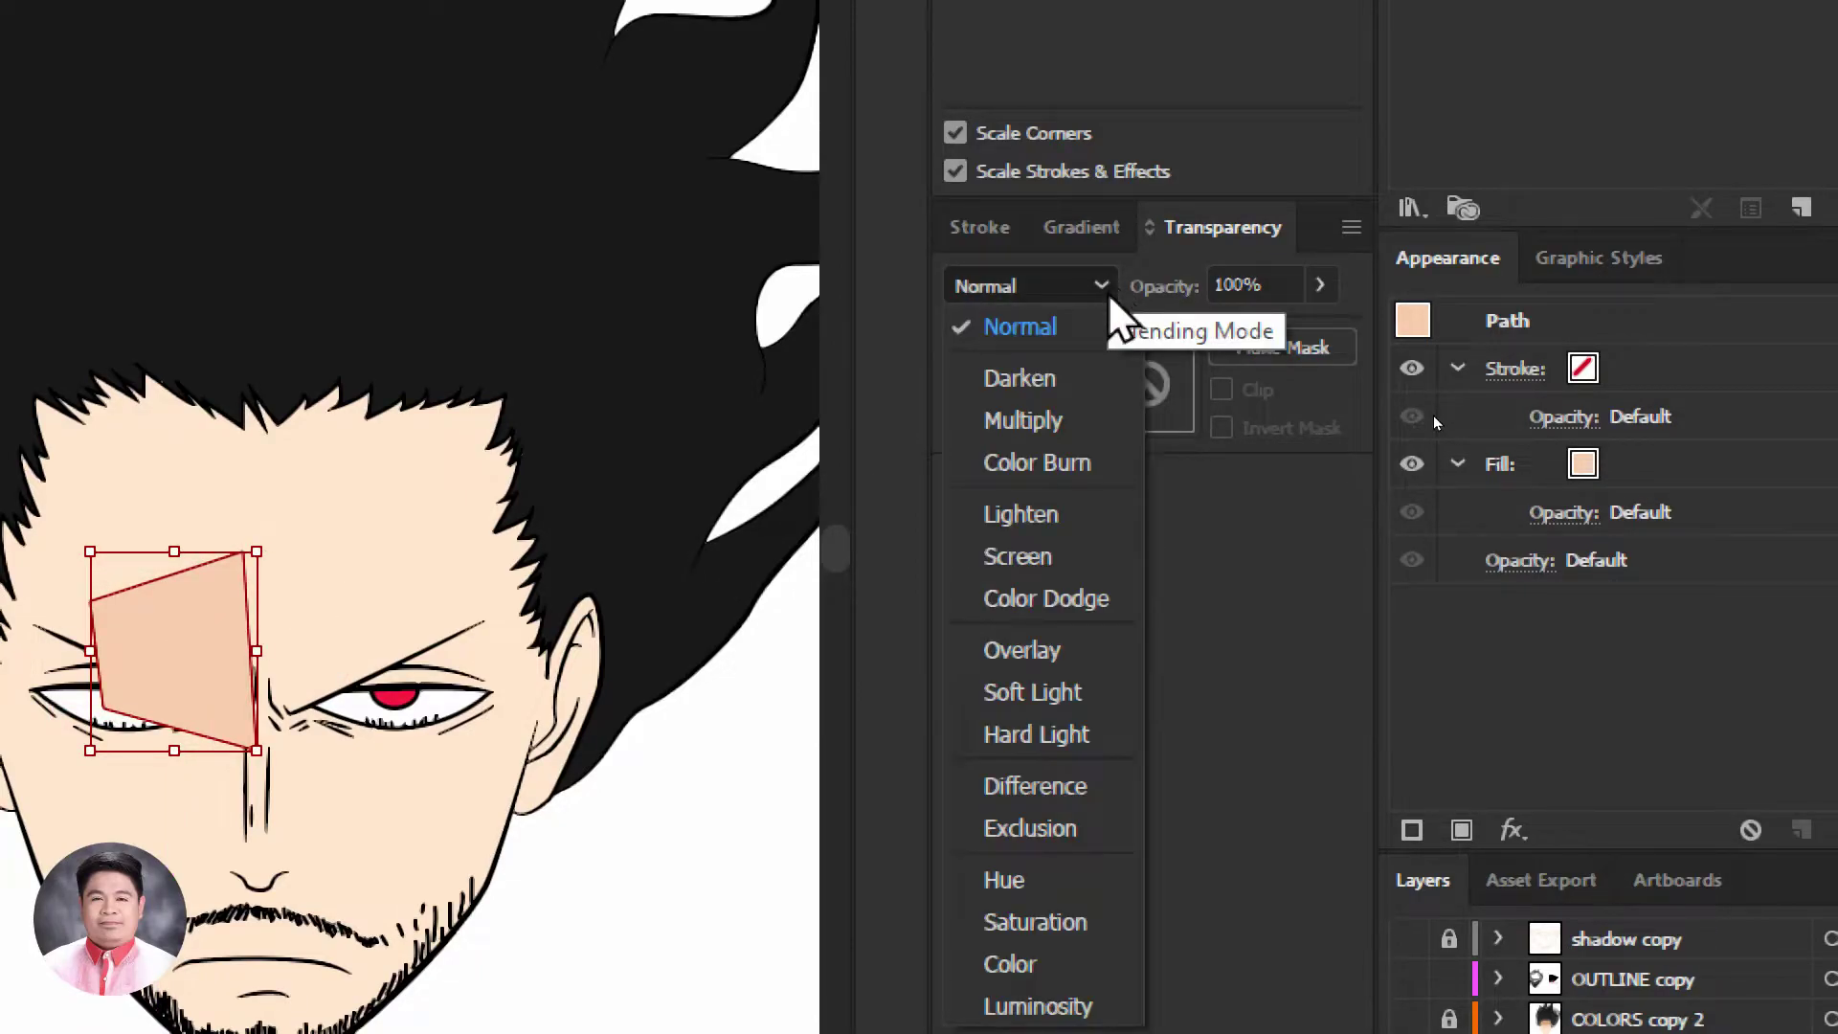
pyautogui.click(1061, 377)
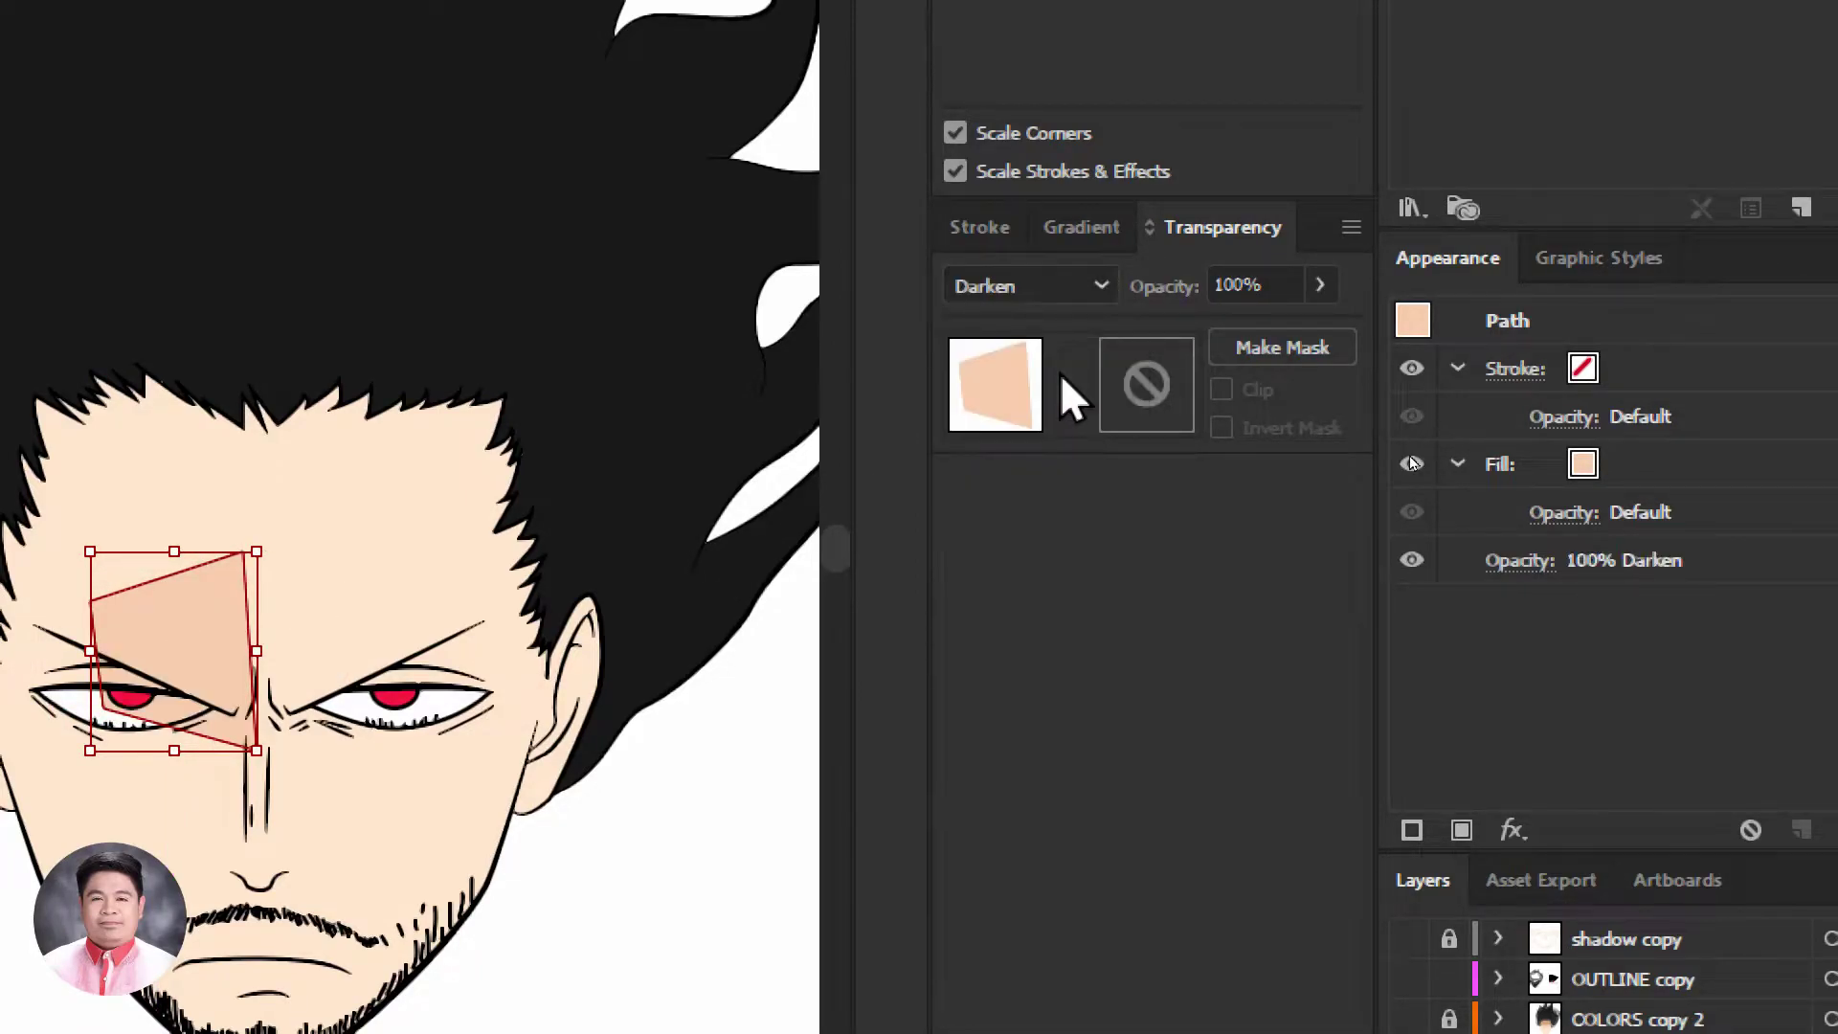
# Move the test shape to different places on the face, ending over the nose bridge, and deselect it
pyautogui.click(329, 636)
pyautogui.moveTo(243, 663); pyautogui.dragTo(433, 680)
pyautogui.click(422, 743)
pyautogui.moveTo(345, 619); pyautogui.dragTo(247, 735)
pyautogui.click(612, 940)
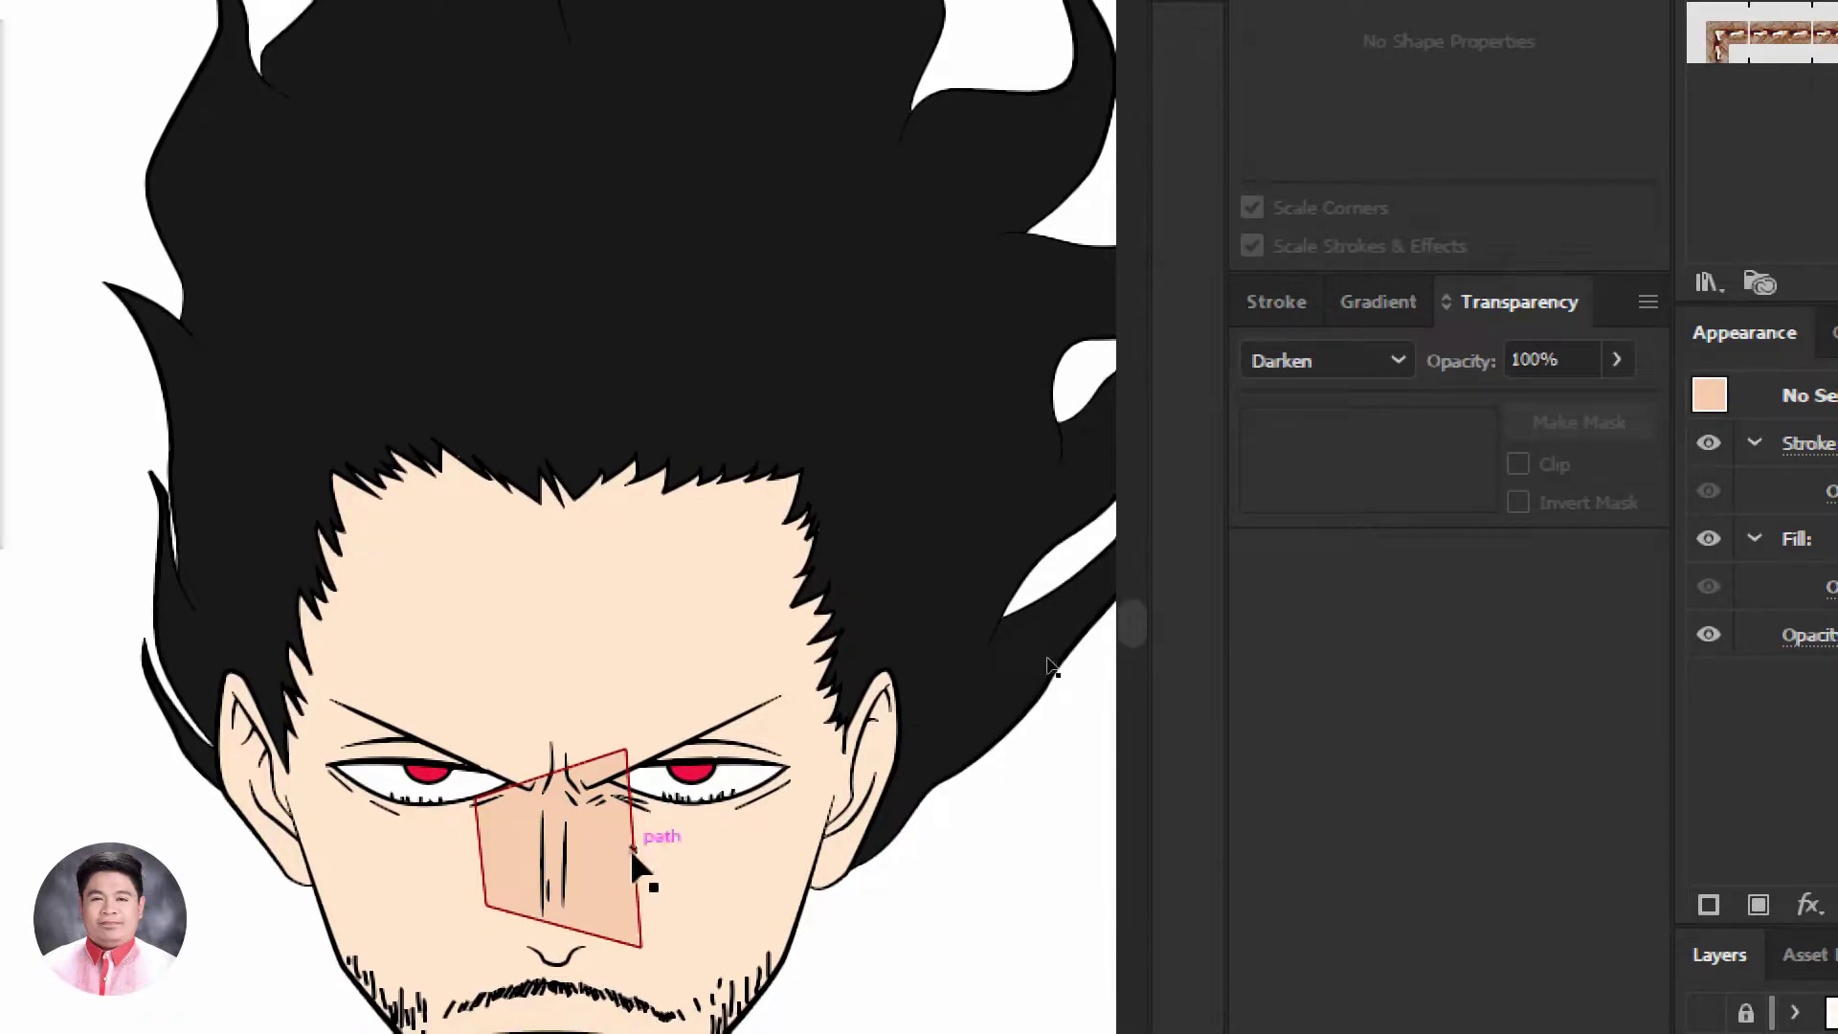
# Try other blending modes, move the test shape back over the left eye and set it to Overlay
pyautogui.click(1340, 365)
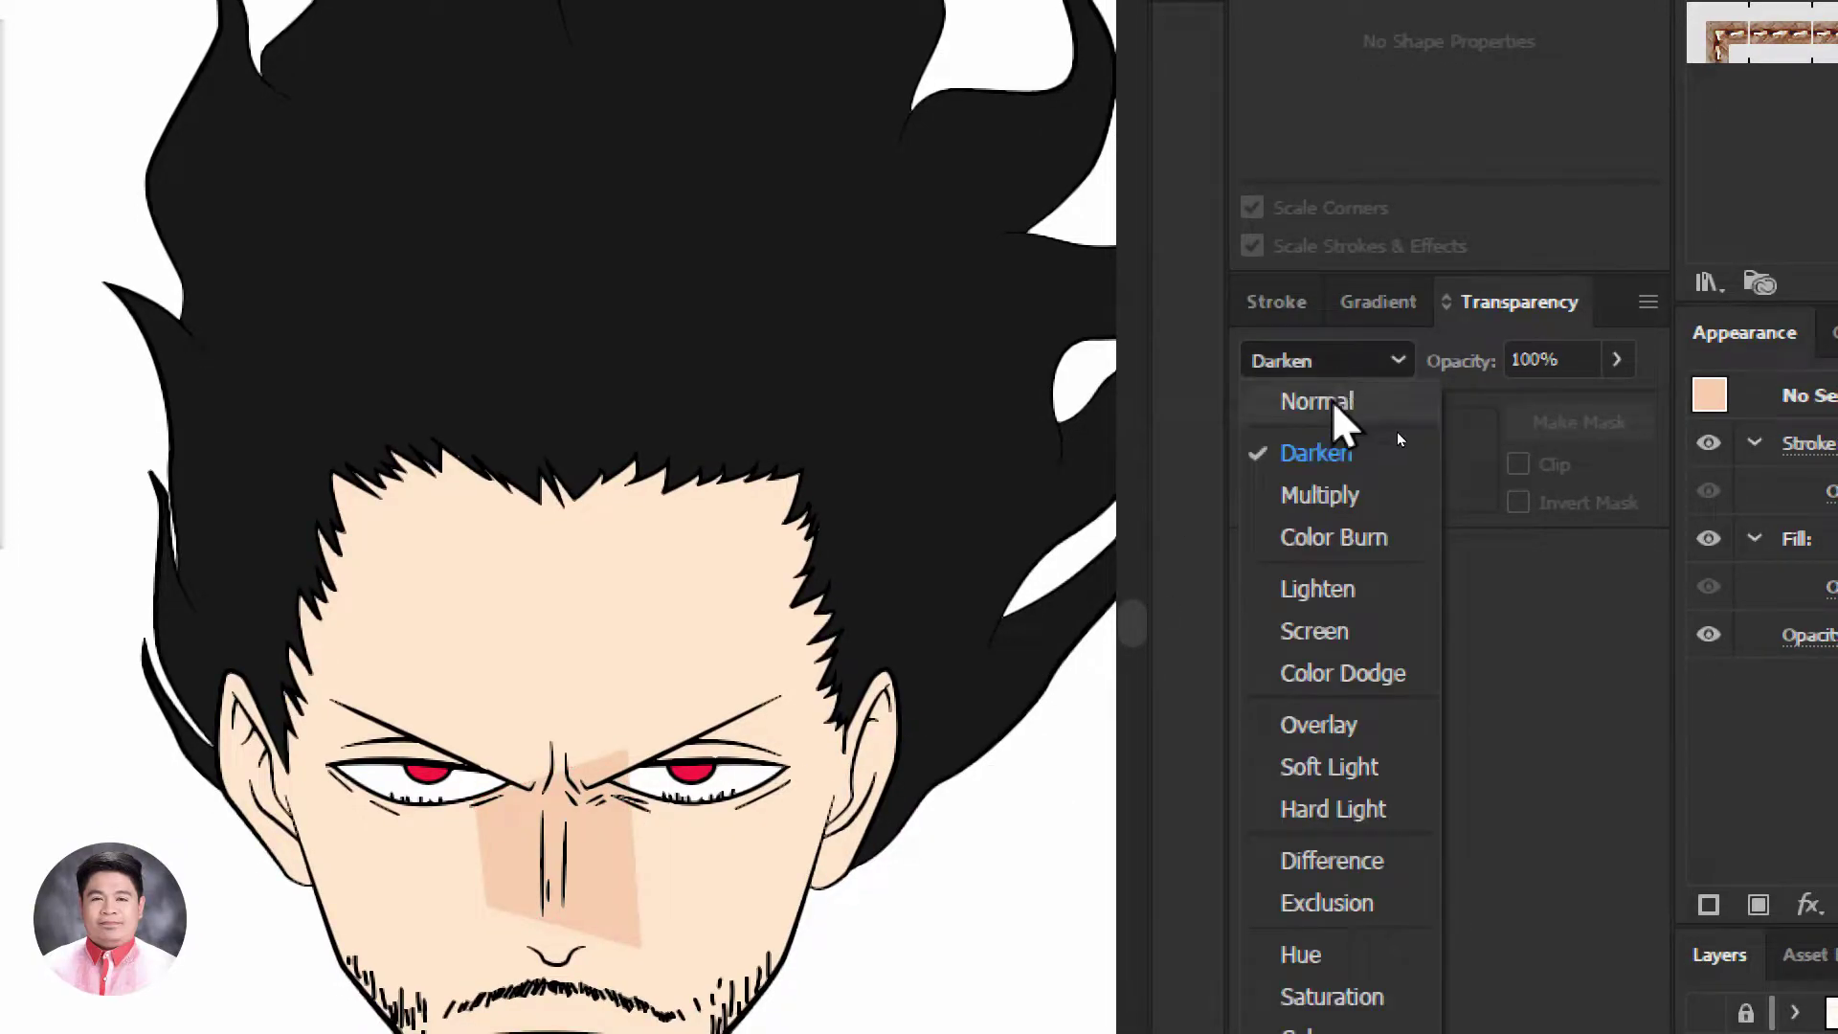
pyautogui.click(1329, 492)
pyautogui.moveTo(572, 867); pyautogui.dragTo(490, 815)
pyautogui.click(1350, 364)
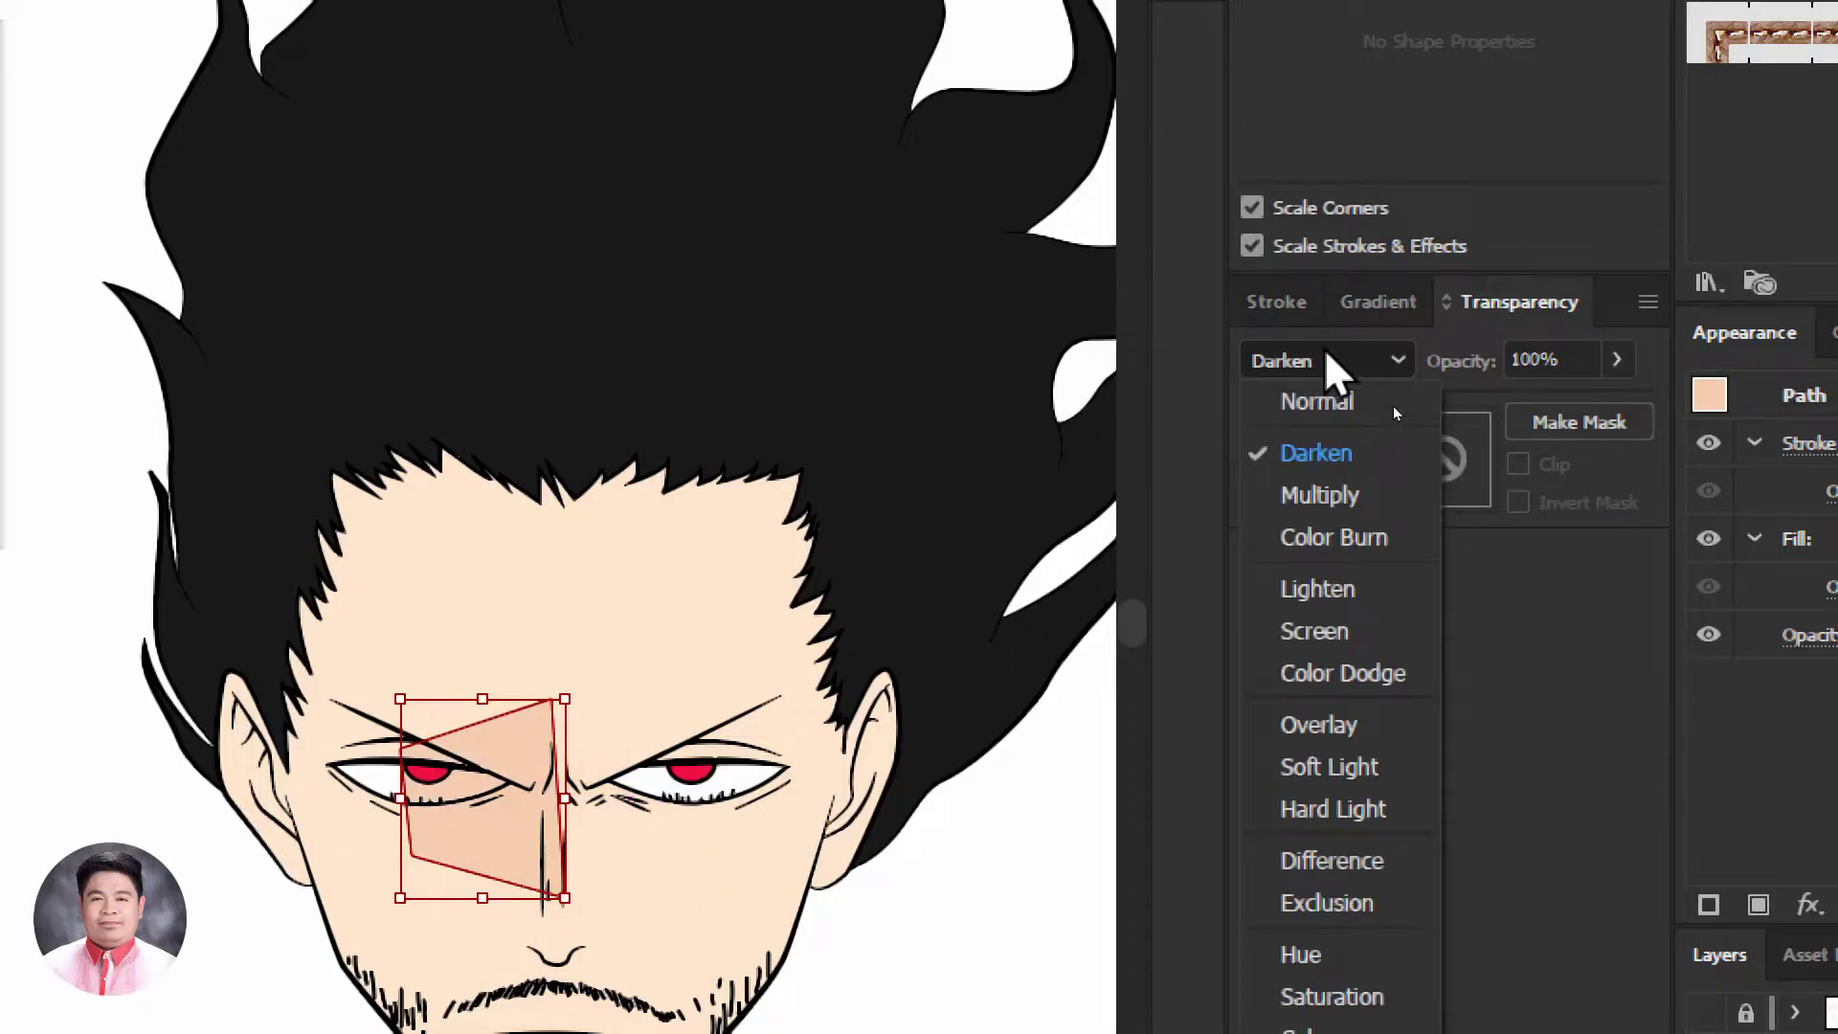
pyautogui.click(1337, 724)
pyautogui.click(865, 888)
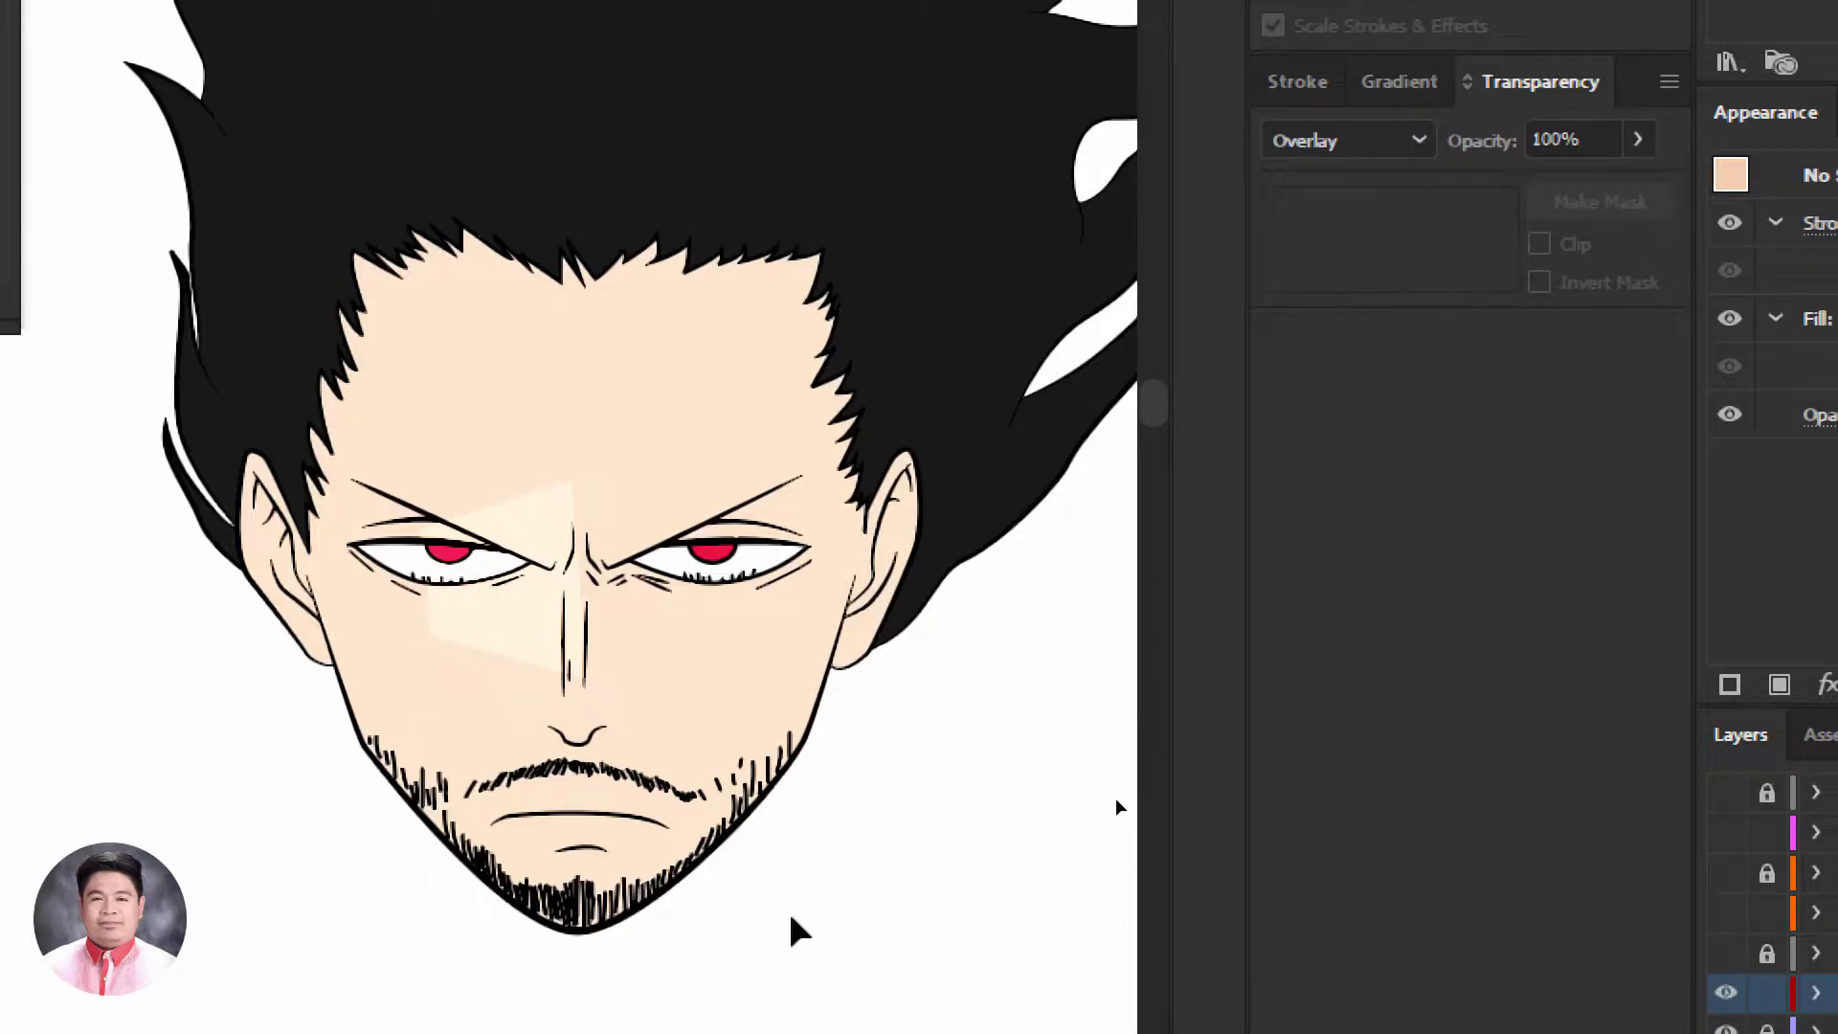
# Look over the blending modes for the test shape once more and remove the shape from the face
pyautogui.click(550, 644)
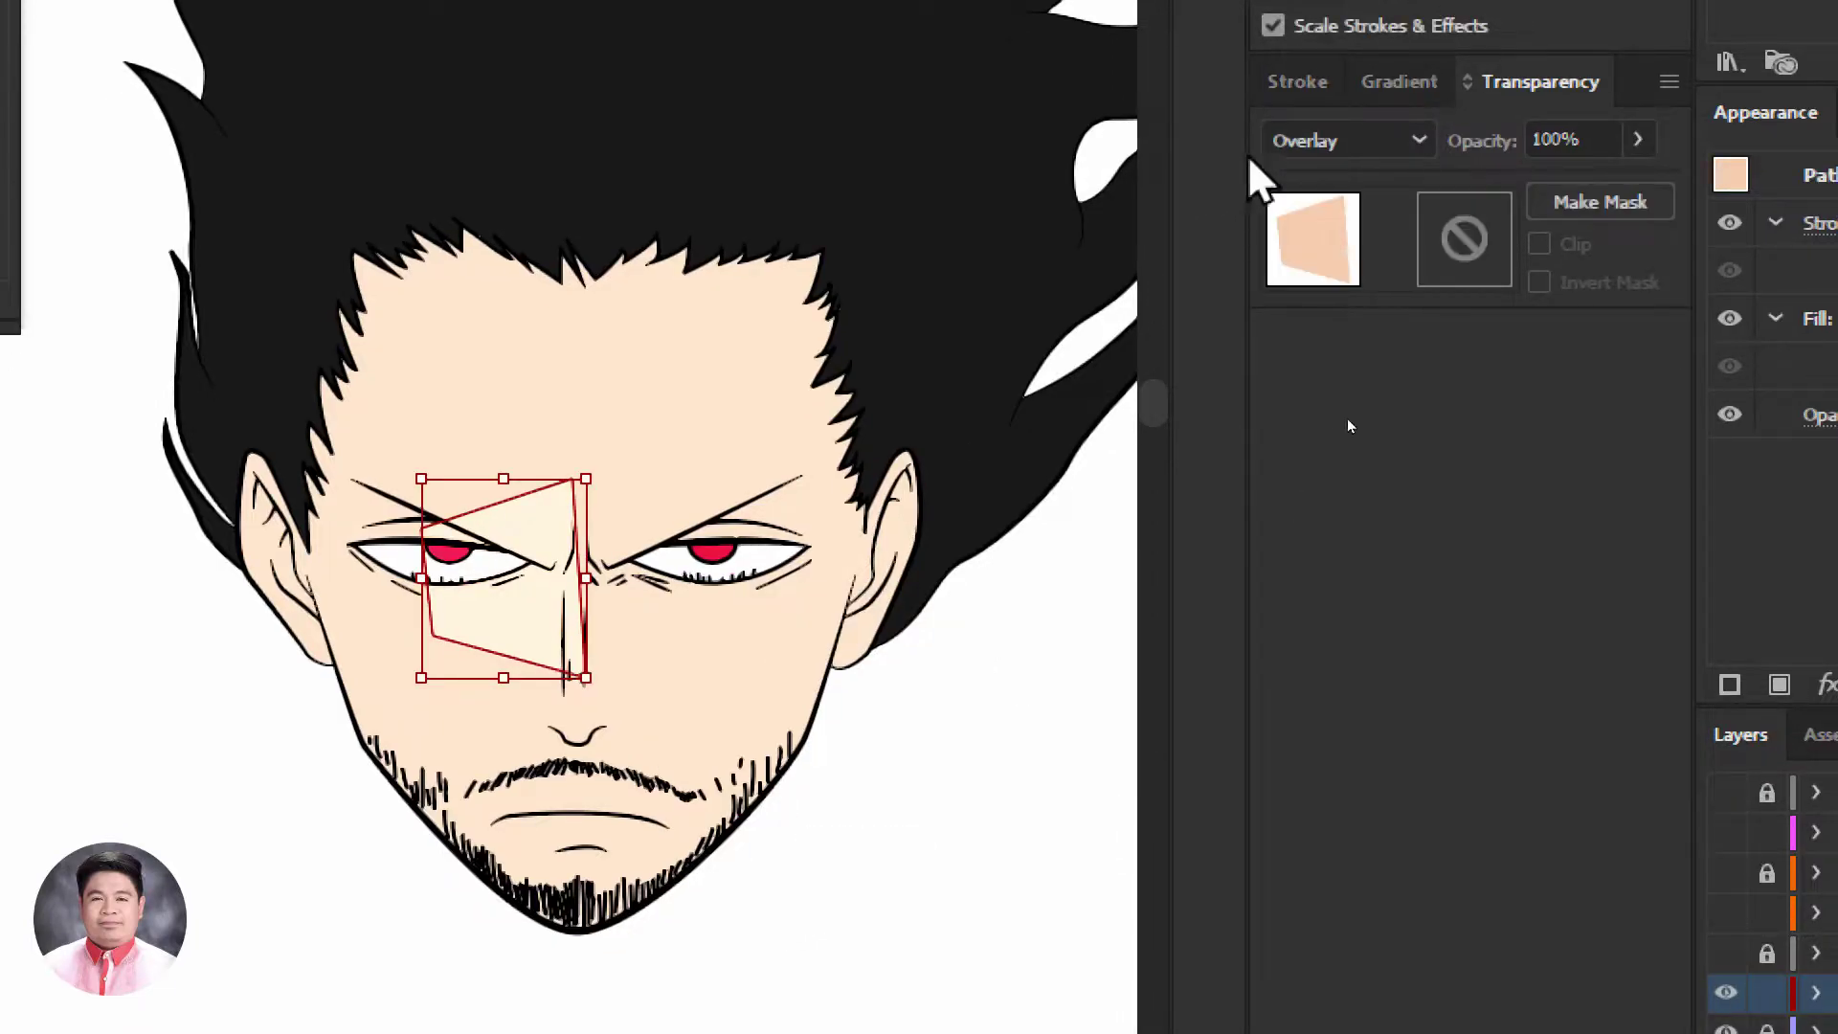
pyautogui.click(1336, 139)
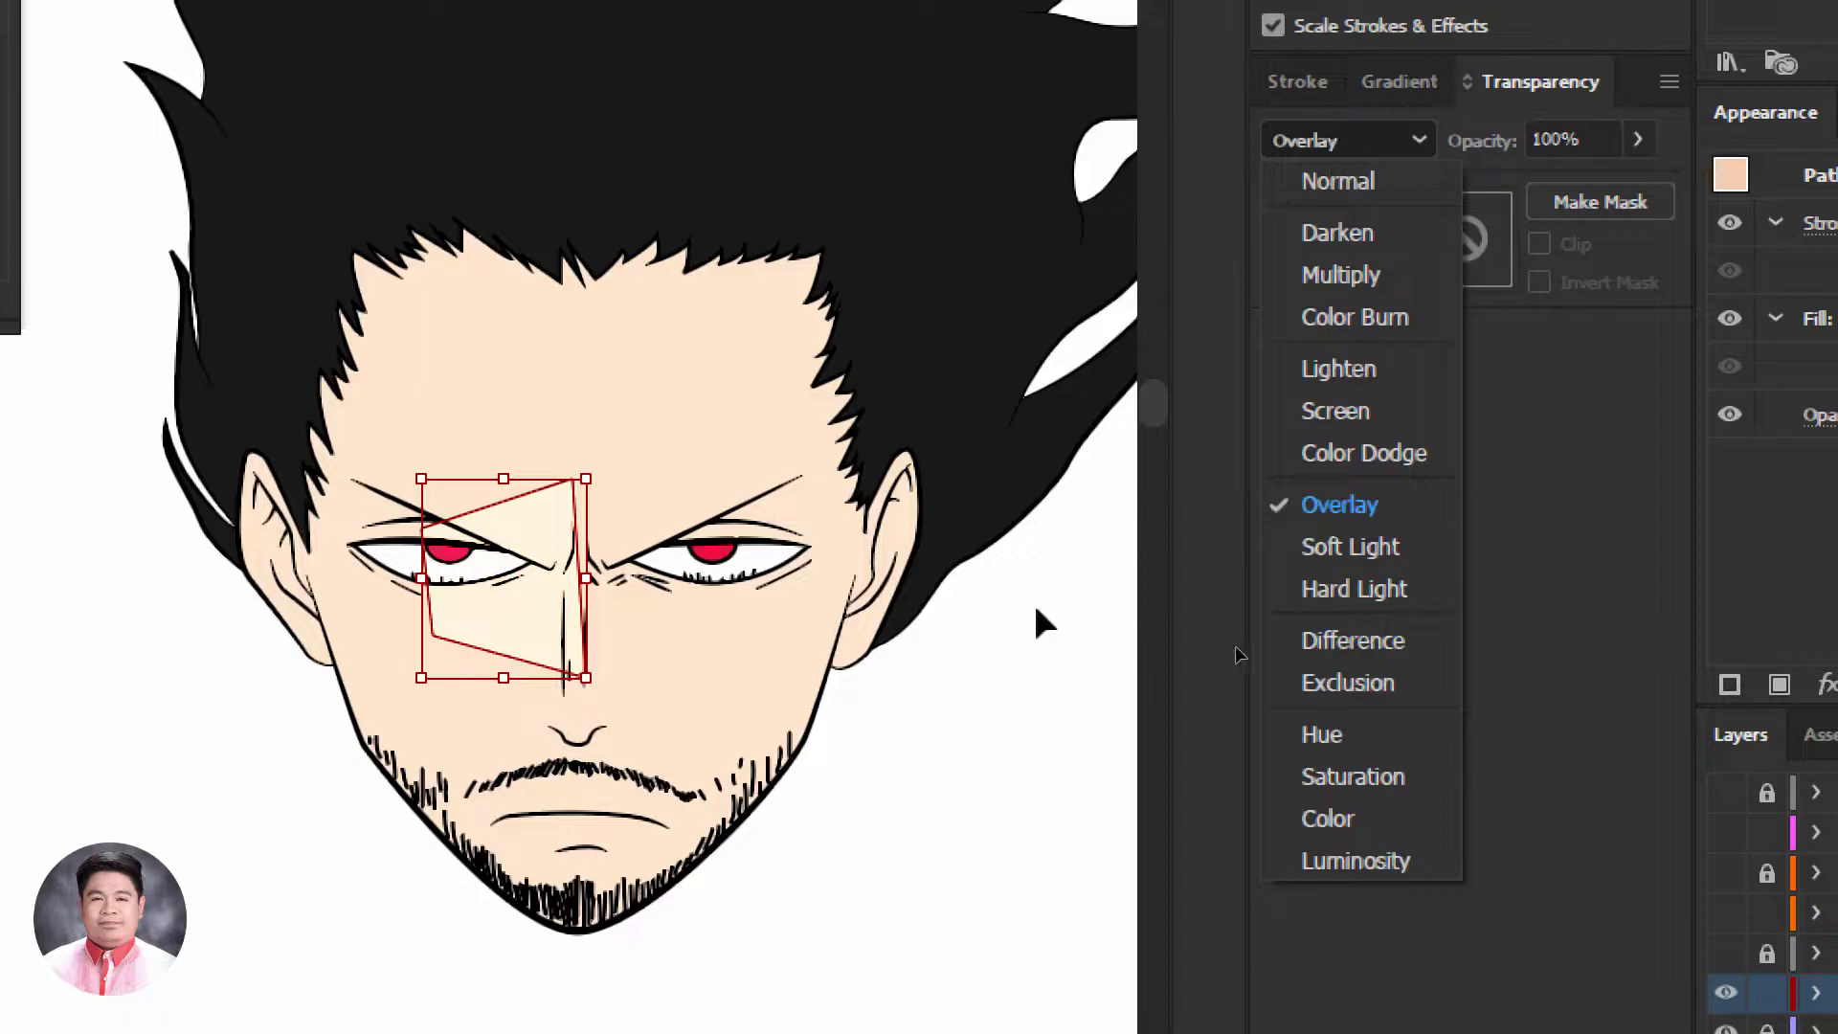
pyautogui.click(972, 718)
pyautogui.click(978, 657)
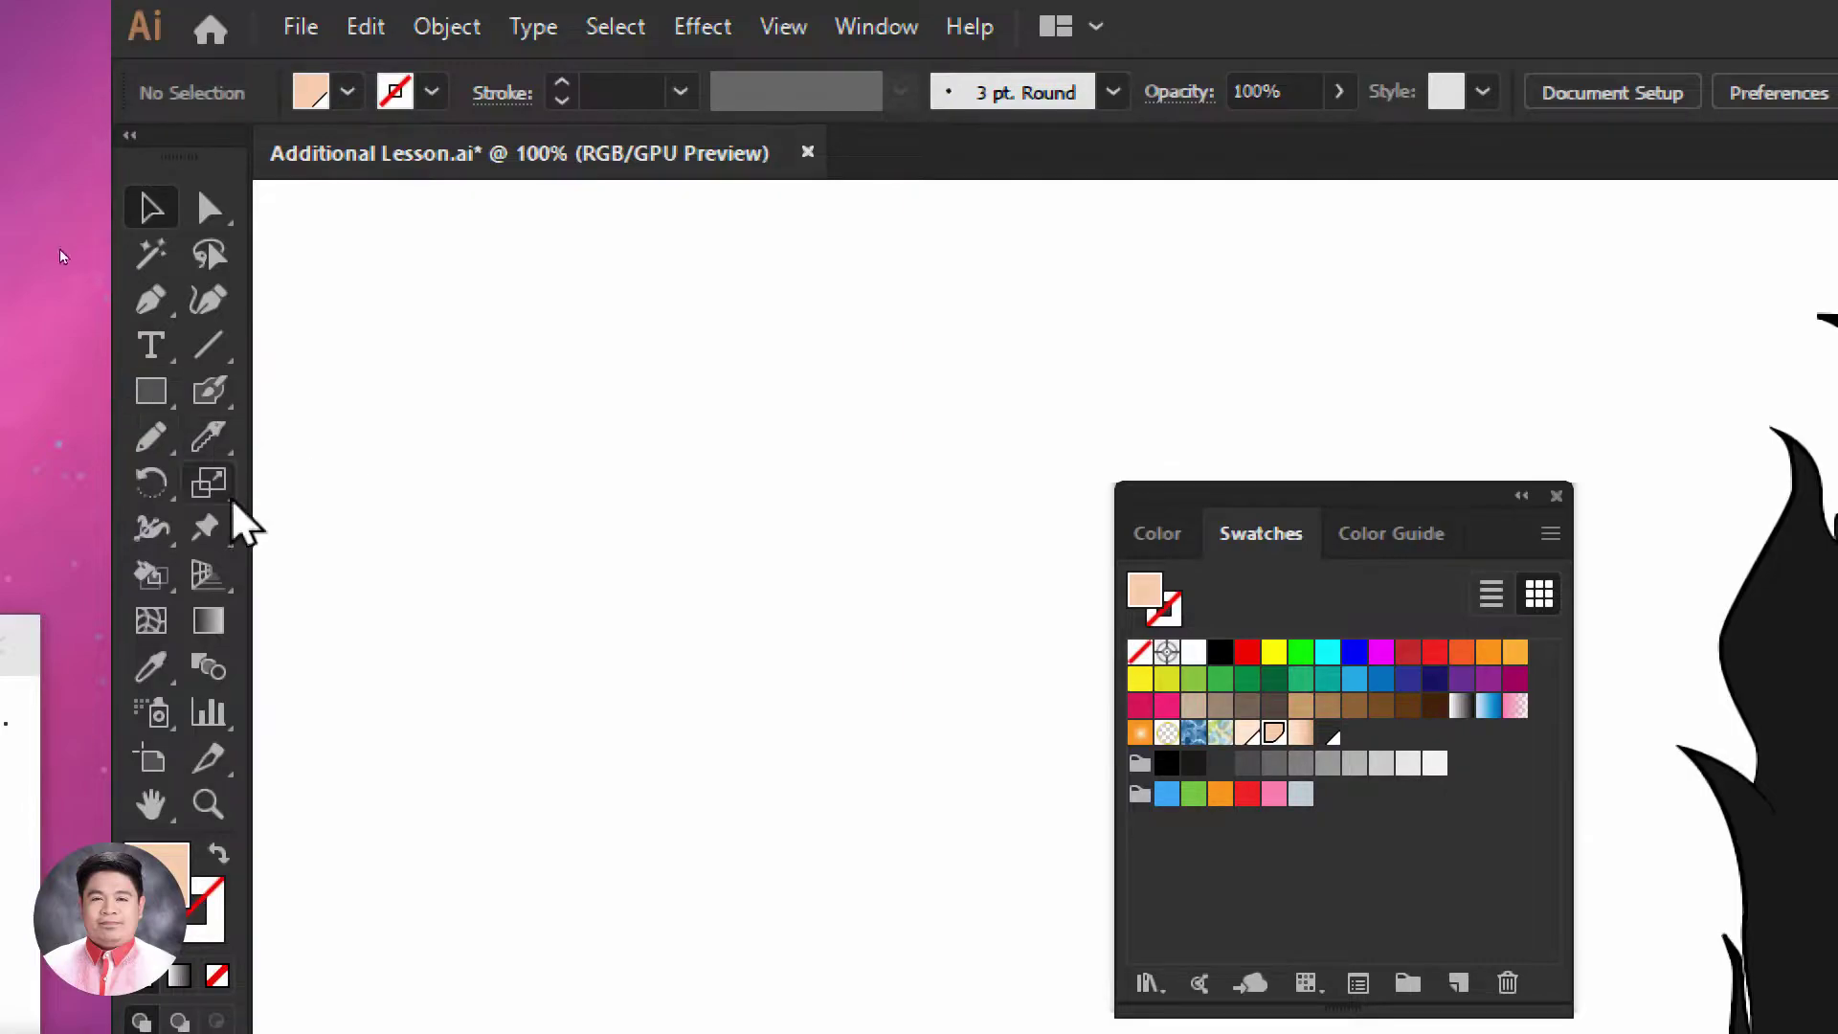
# Start a Pen tool shadow shape above the left eye, following the brow line and the eyelid crease to its outer tip
pyautogui.click(150, 302)
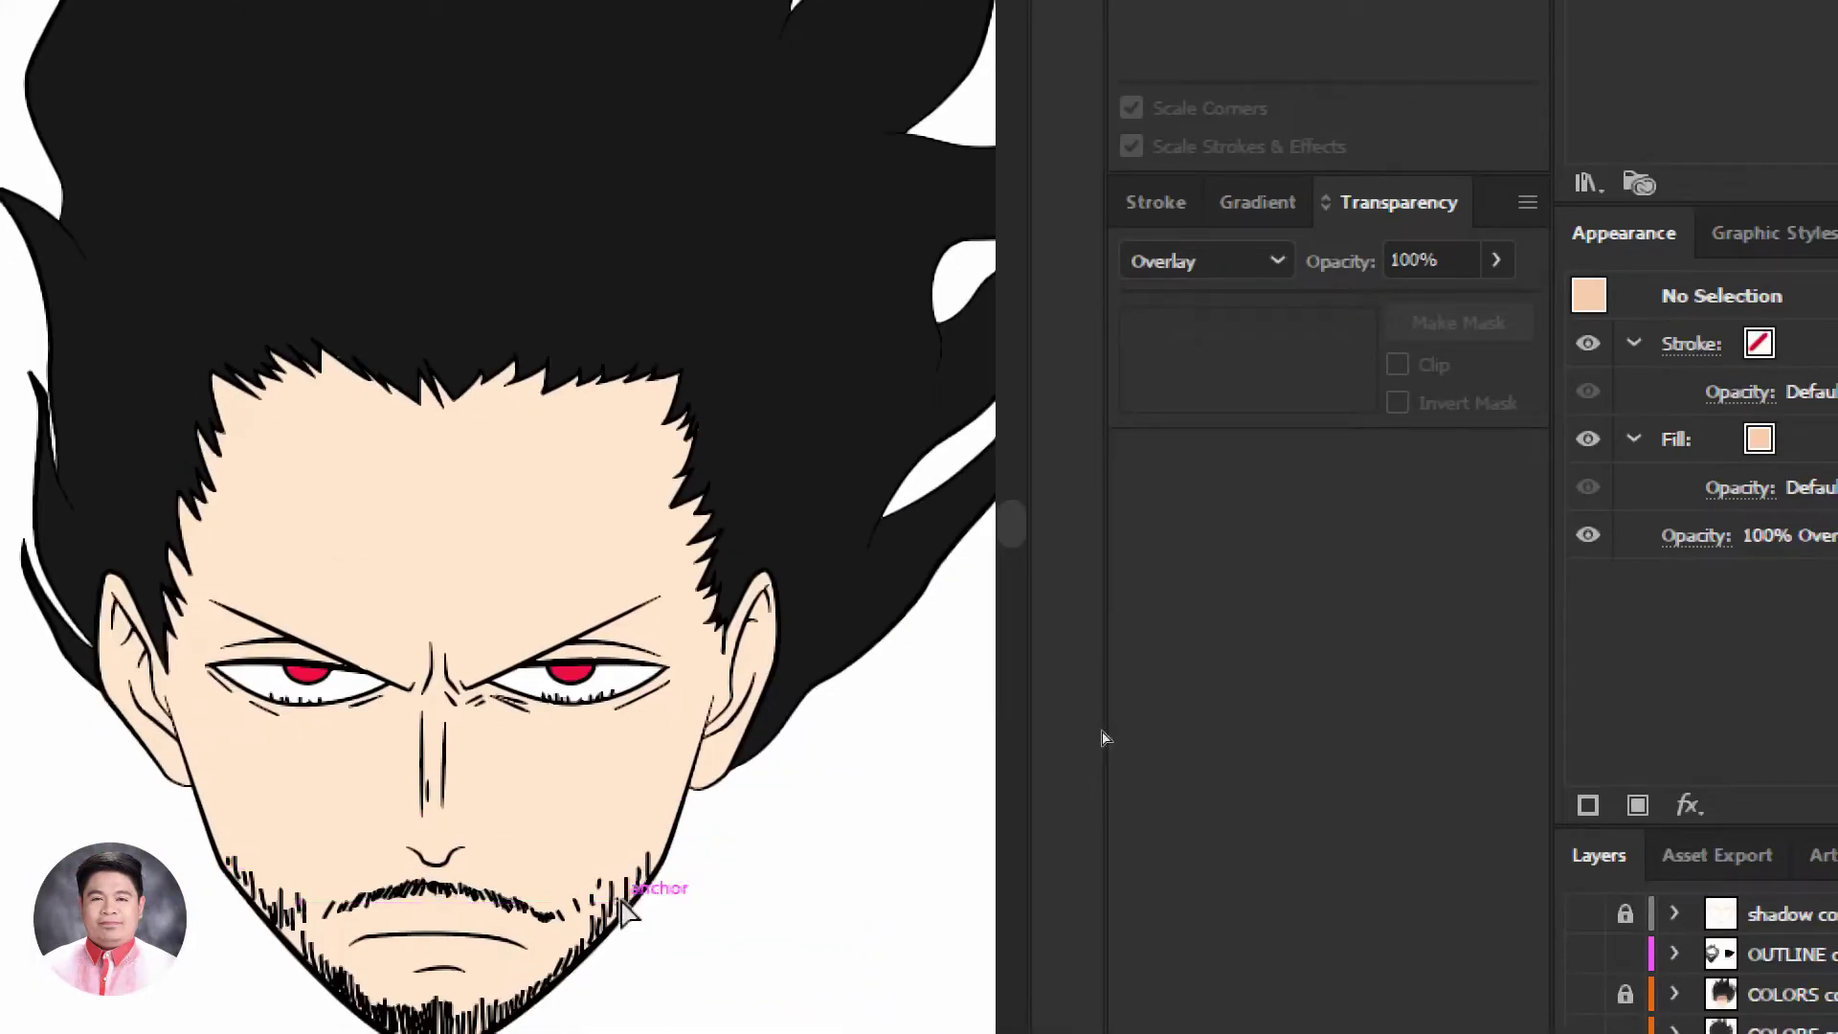
pyautogui.hotkey('ctrl', '=')
pyautogui.hotkey('ctrl', '=')
pyautogui.hotkey('ctrl', '=')
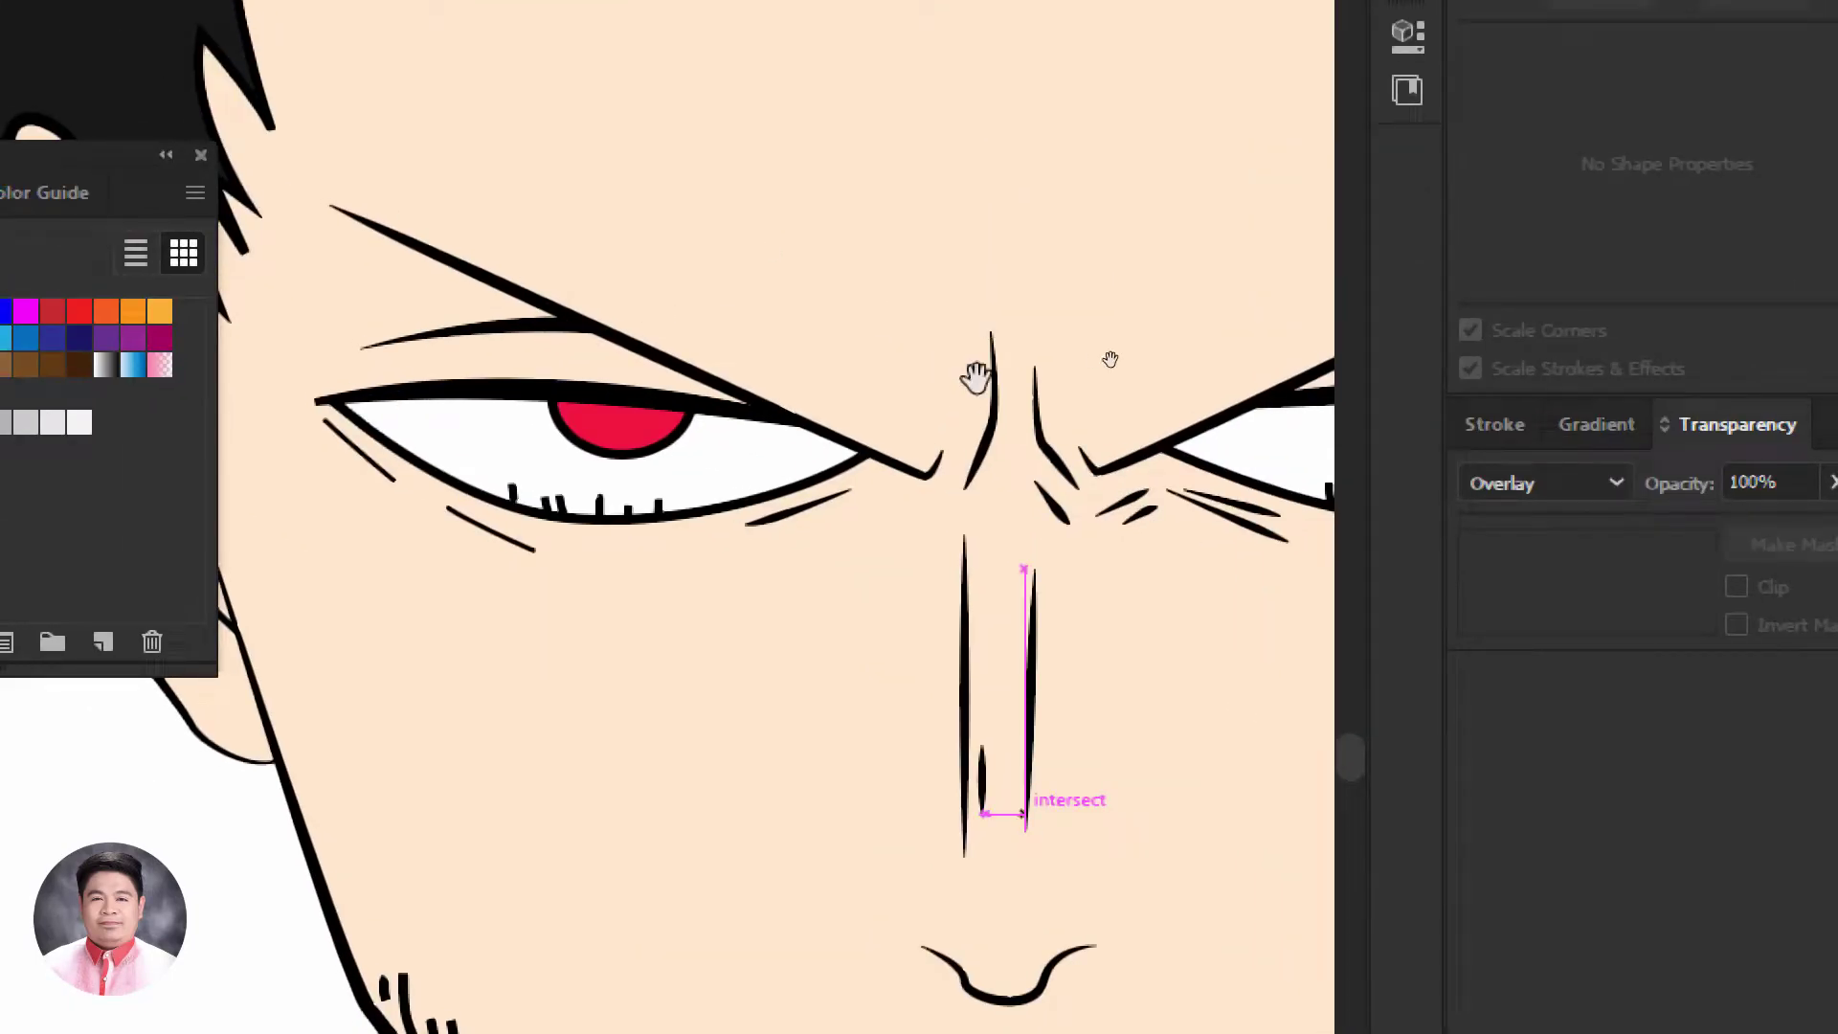
pyautogui.moveTo(978, 378); pyautogui.dragTo(1039, 513)
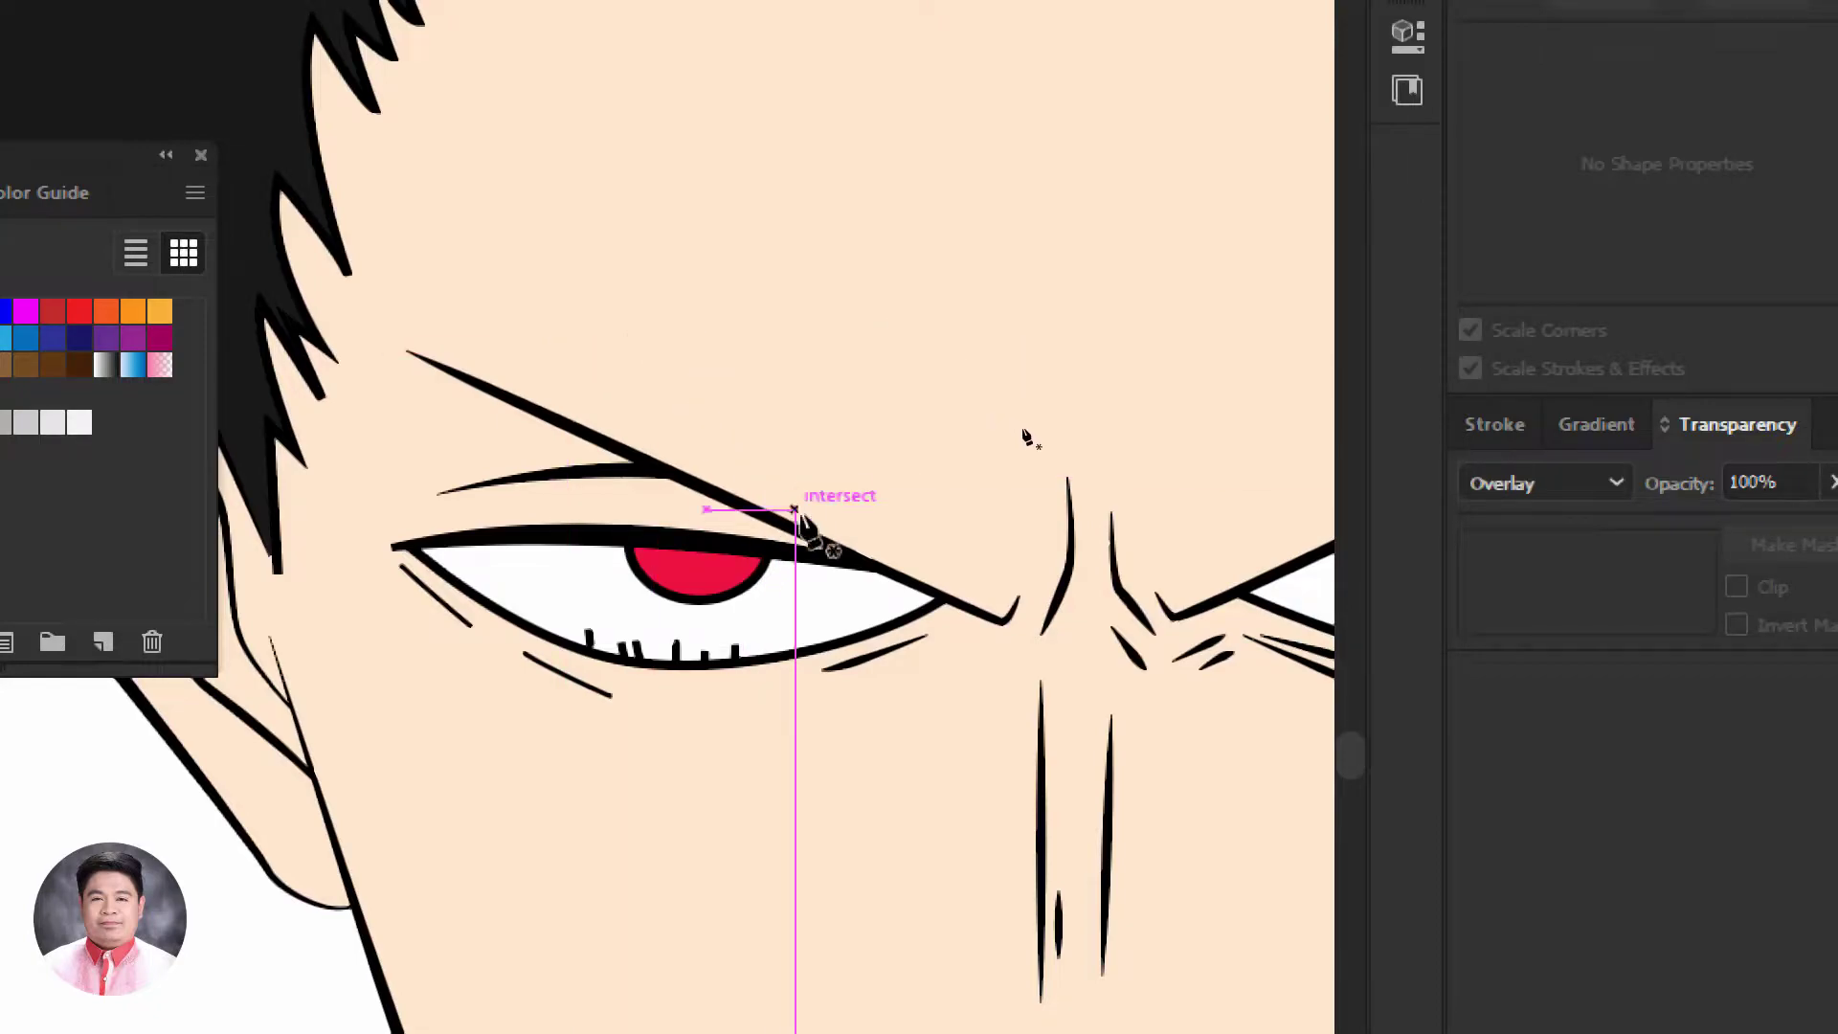
pyautogui.click(853, 557)
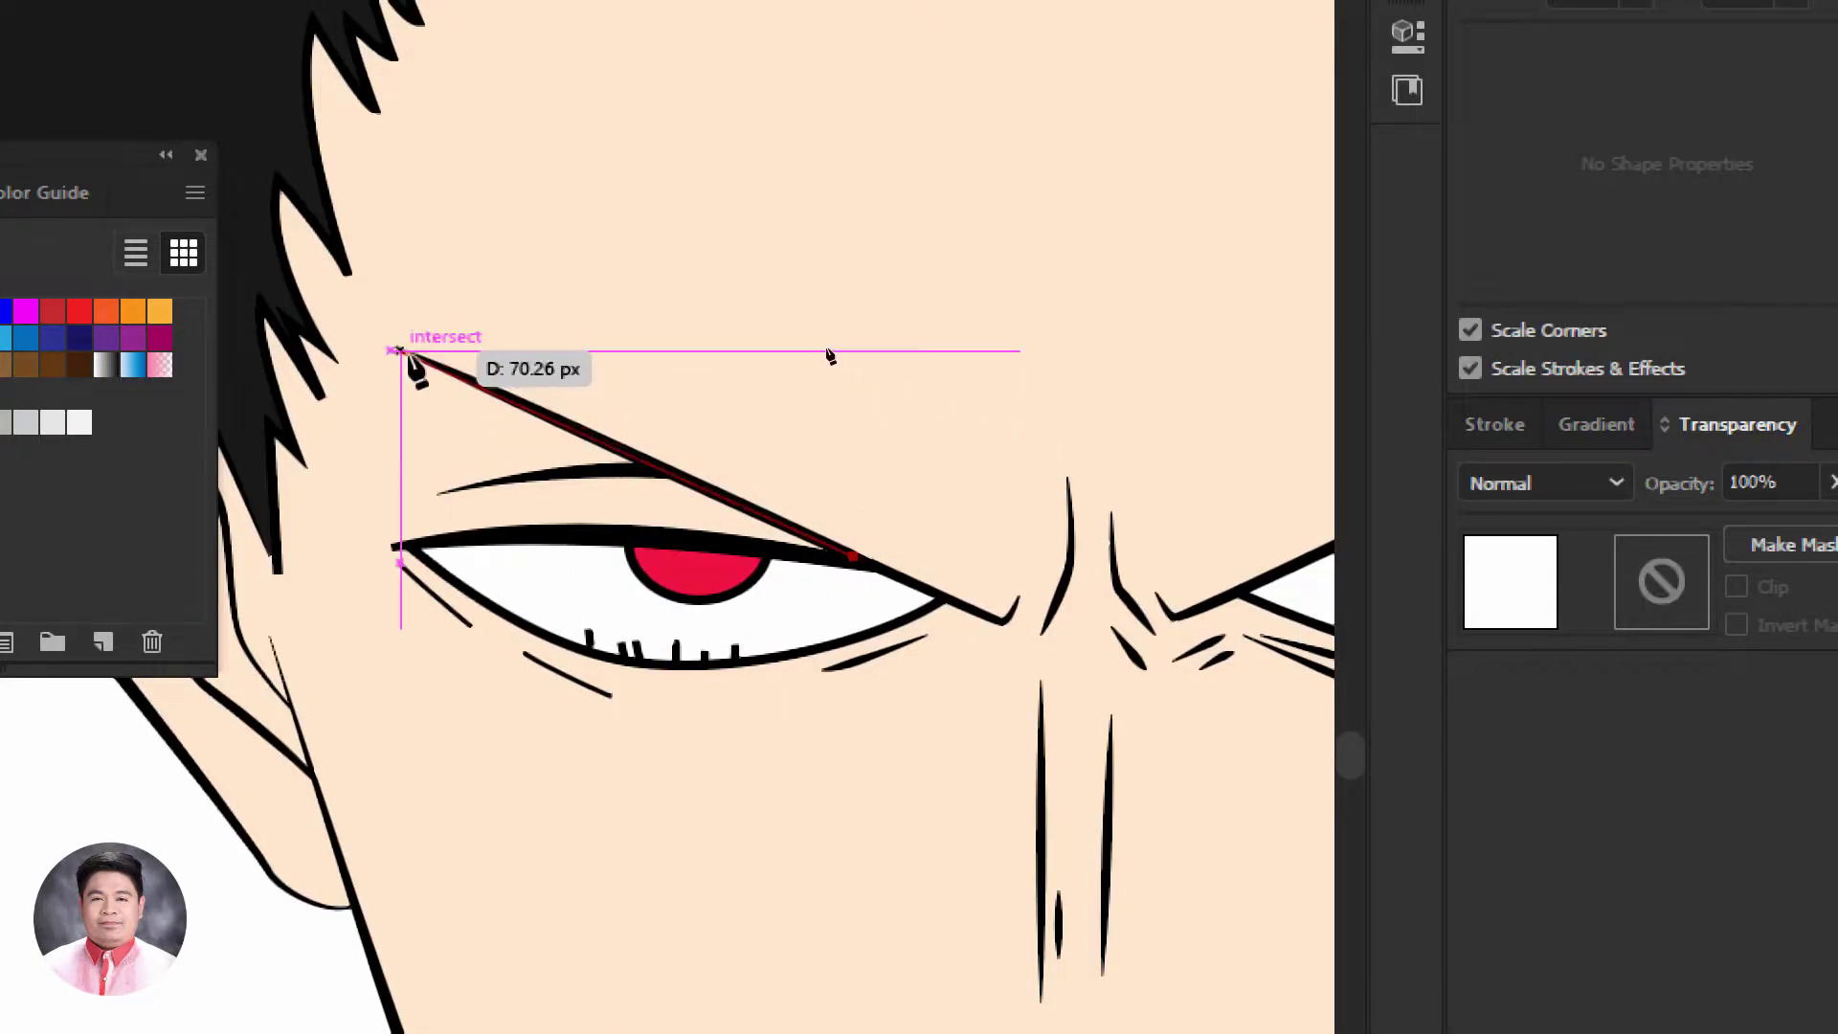
pyautogui.click(392, 358)
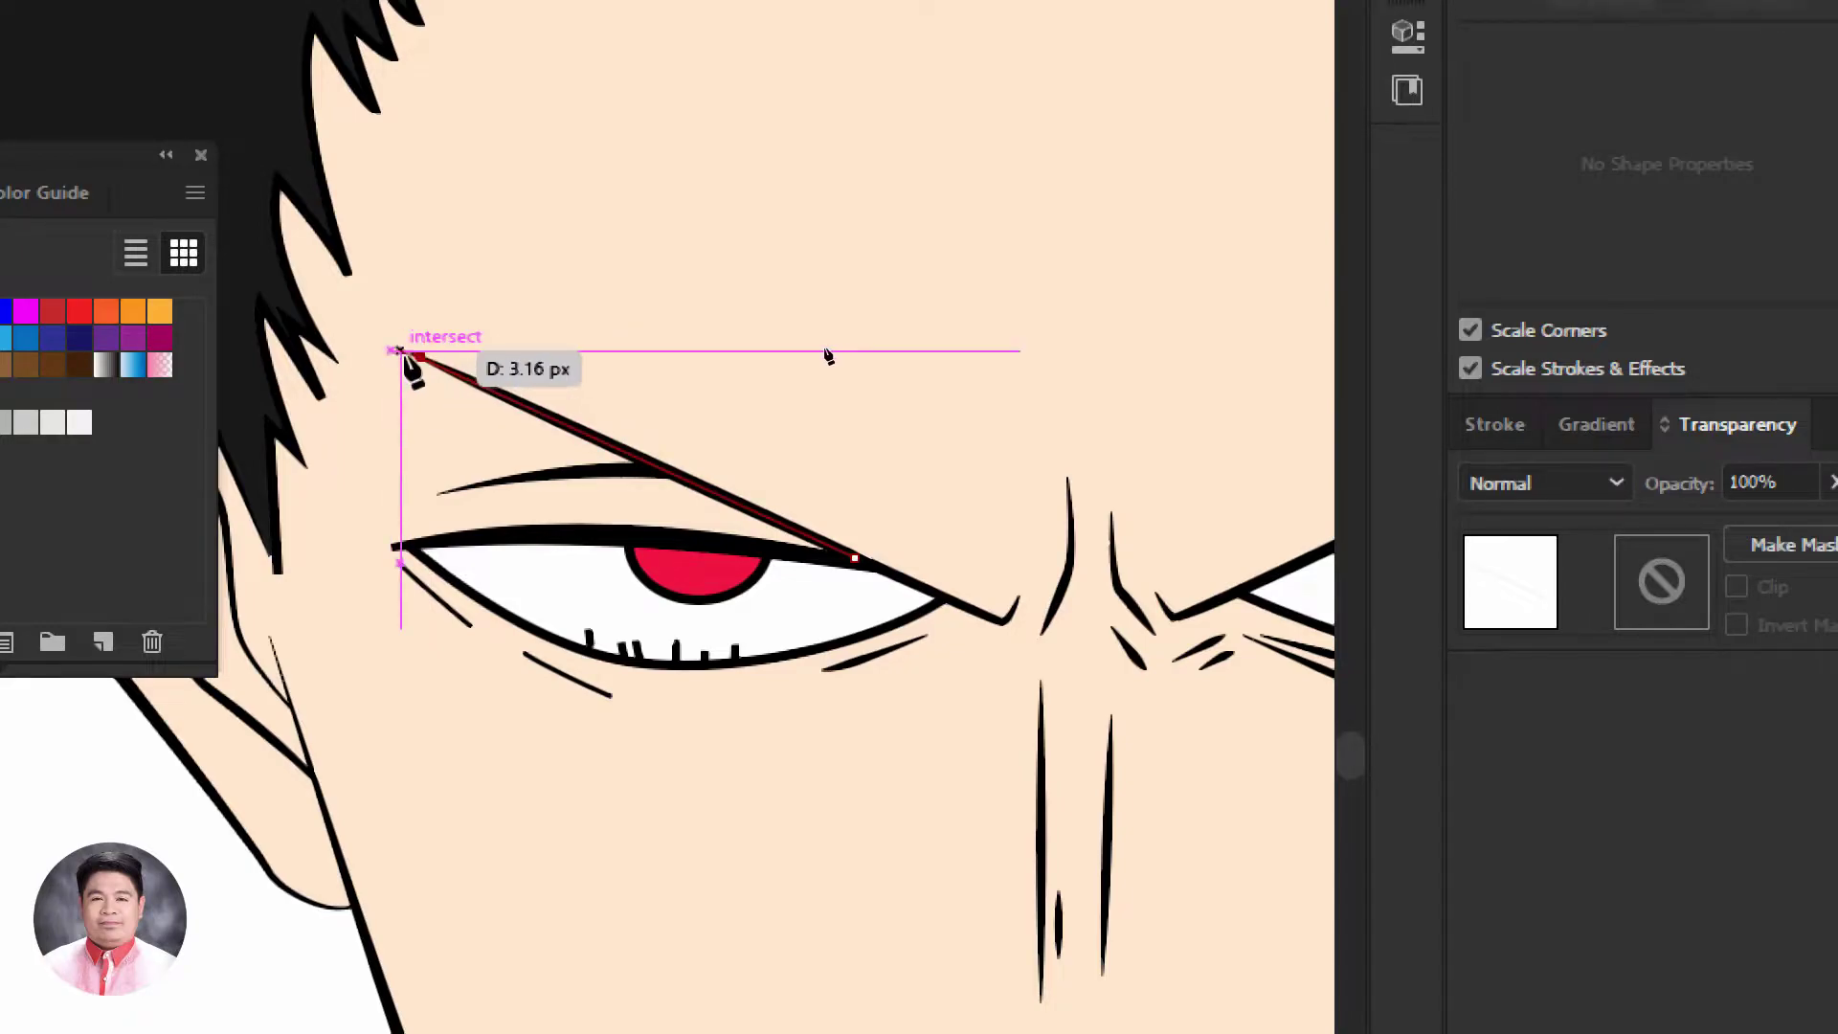
pyautogui.moveTo(401, 362); pyautogui.dragTo(444, 508)
pyautogui.hotkey('ctrl', 'z')
pyautogui.moveTo(611, 466); pyautogui.dragTo(421, 515)
pyautogui.click(434, 500)
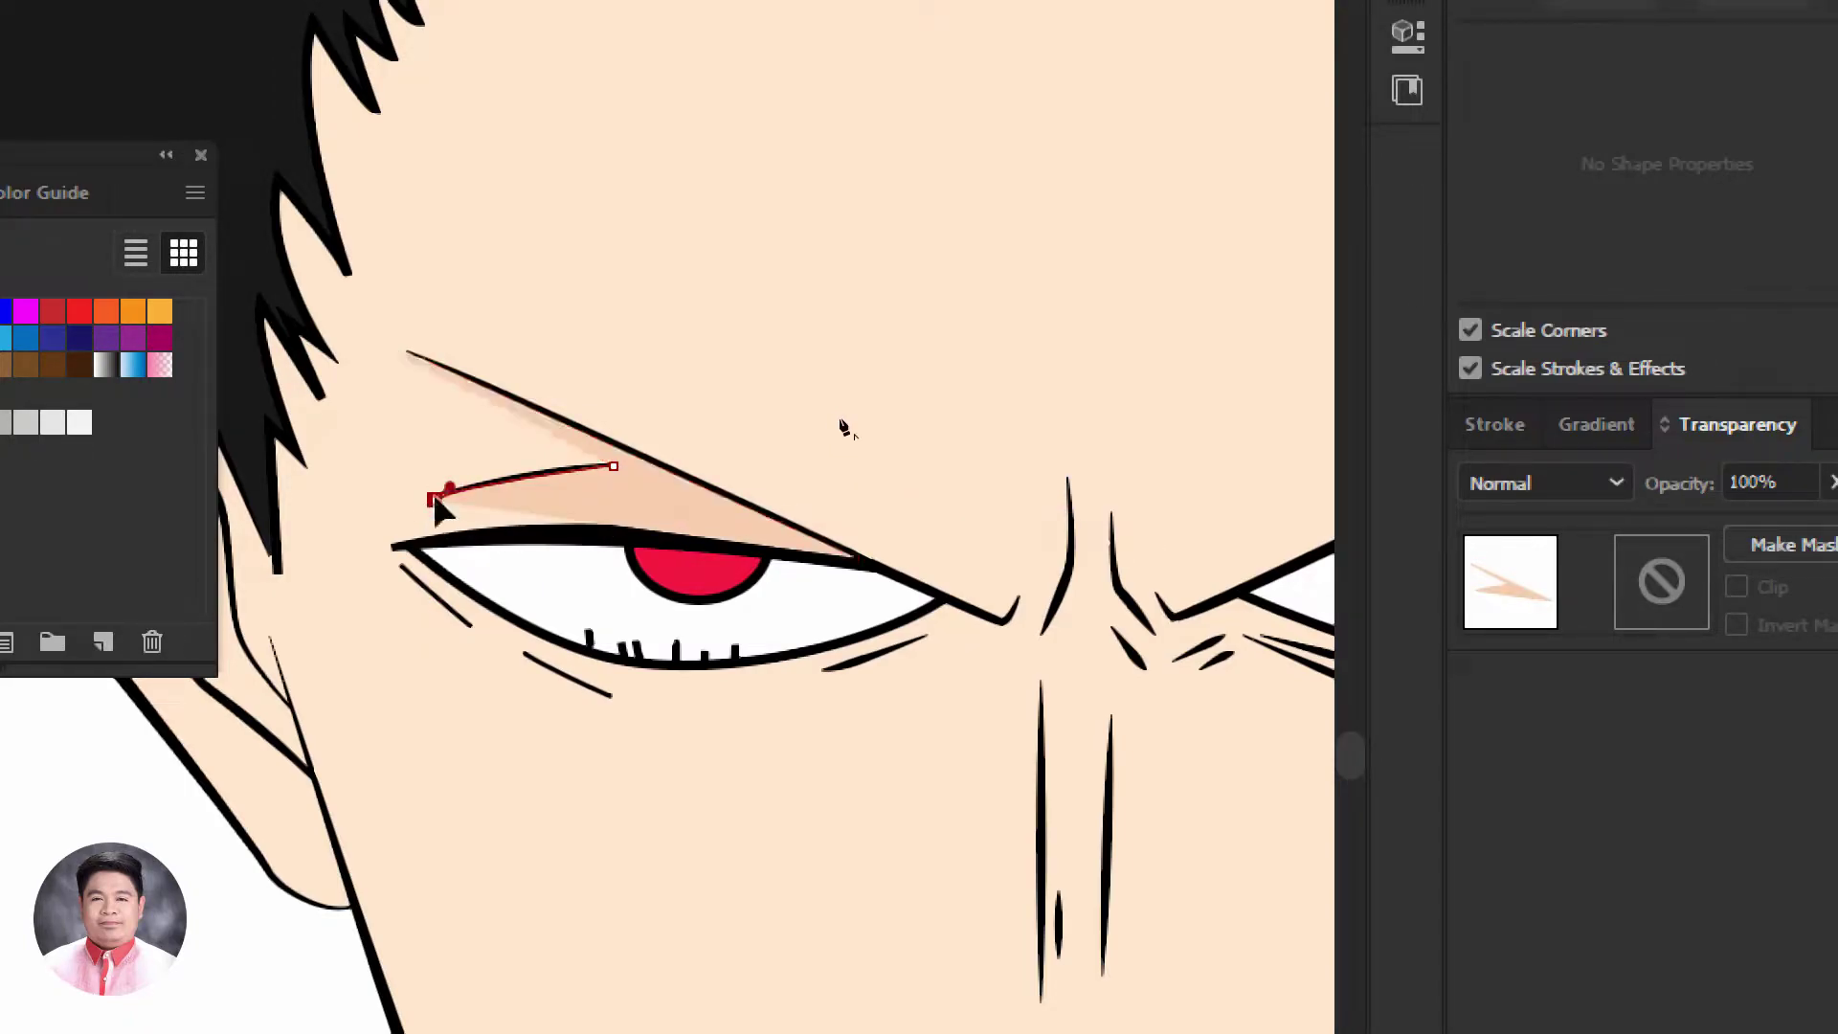
# Curve the eyelid shadow's lower edge back beneath the crease and close the shape at the inner end of the brow line
pyautogui.click(652, 492)
pyautogui.moveTo(652, 492); pyautogui.dragTo(720, 515)
pyautogui.moveTo(855, 560); pyautogui.dragTo(856, 559)
pyautogui.press('Escape')
pyautogui.moveTo(915, 811); pyautogui.dragTo(941, 770)
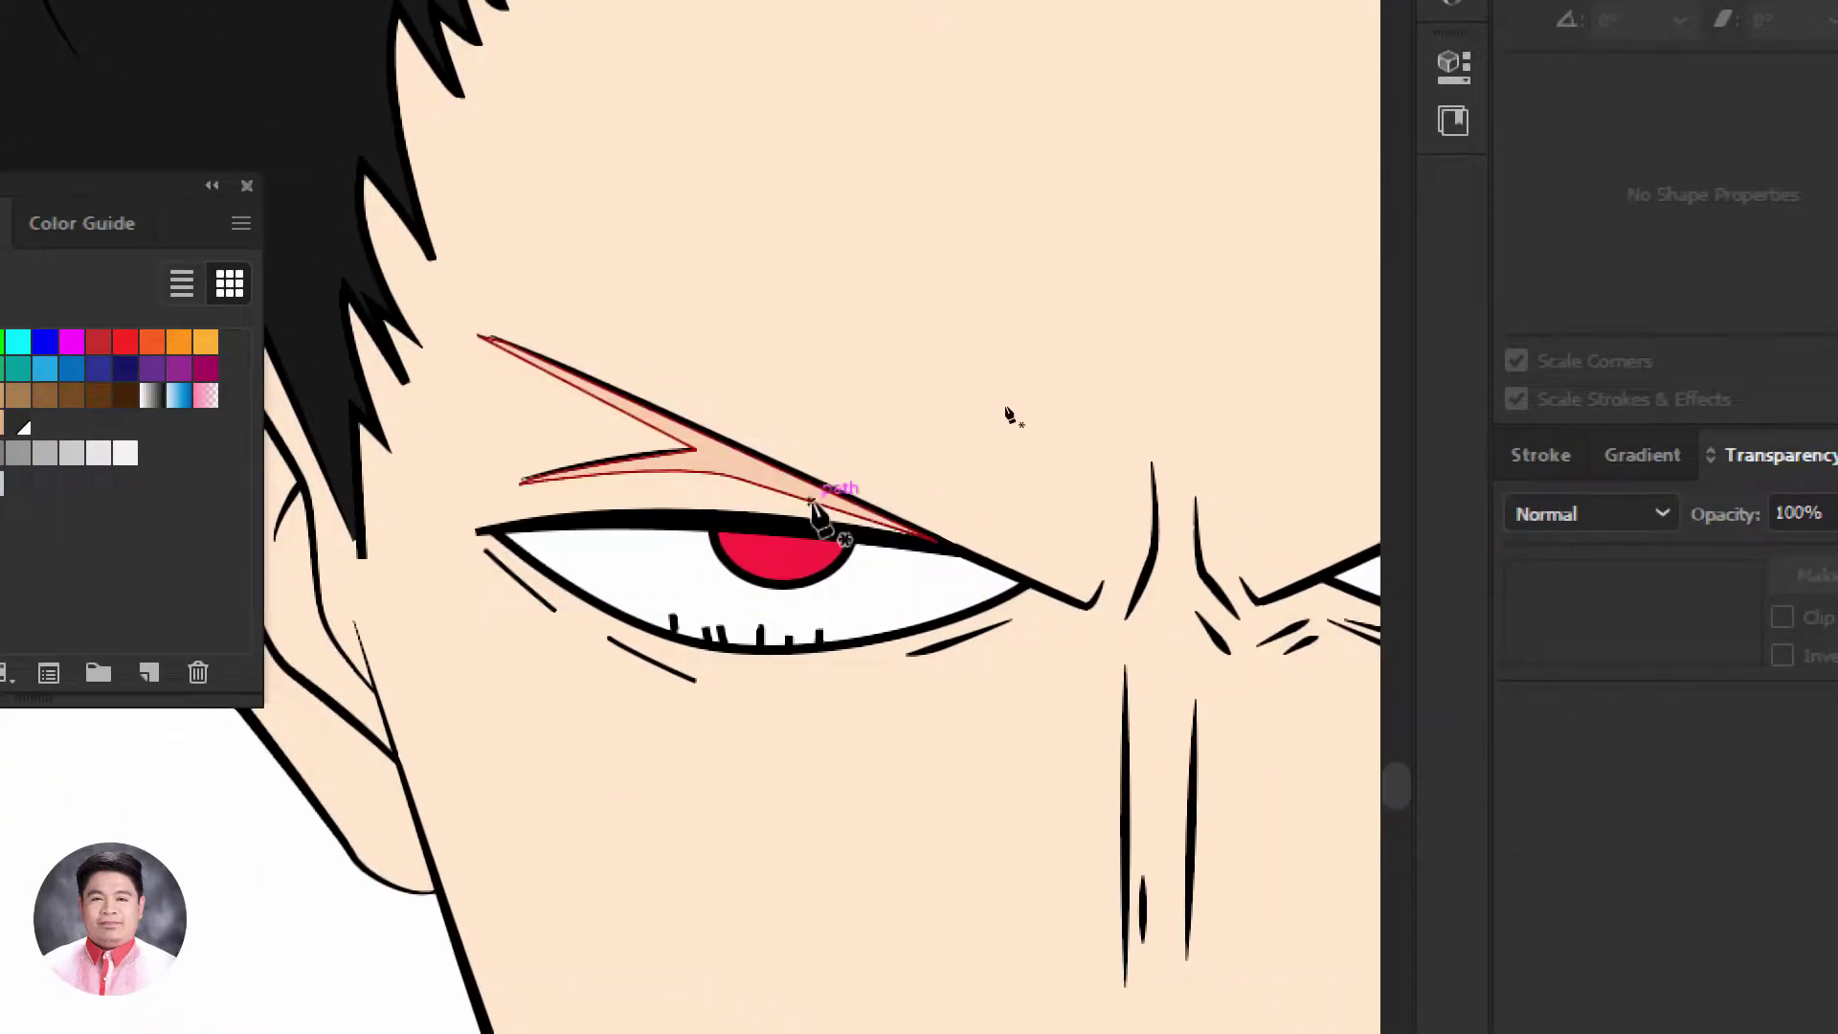
# Select the eyelid shadow, set its blending mode to Multiply and deselect it
pyautogui.press('v')
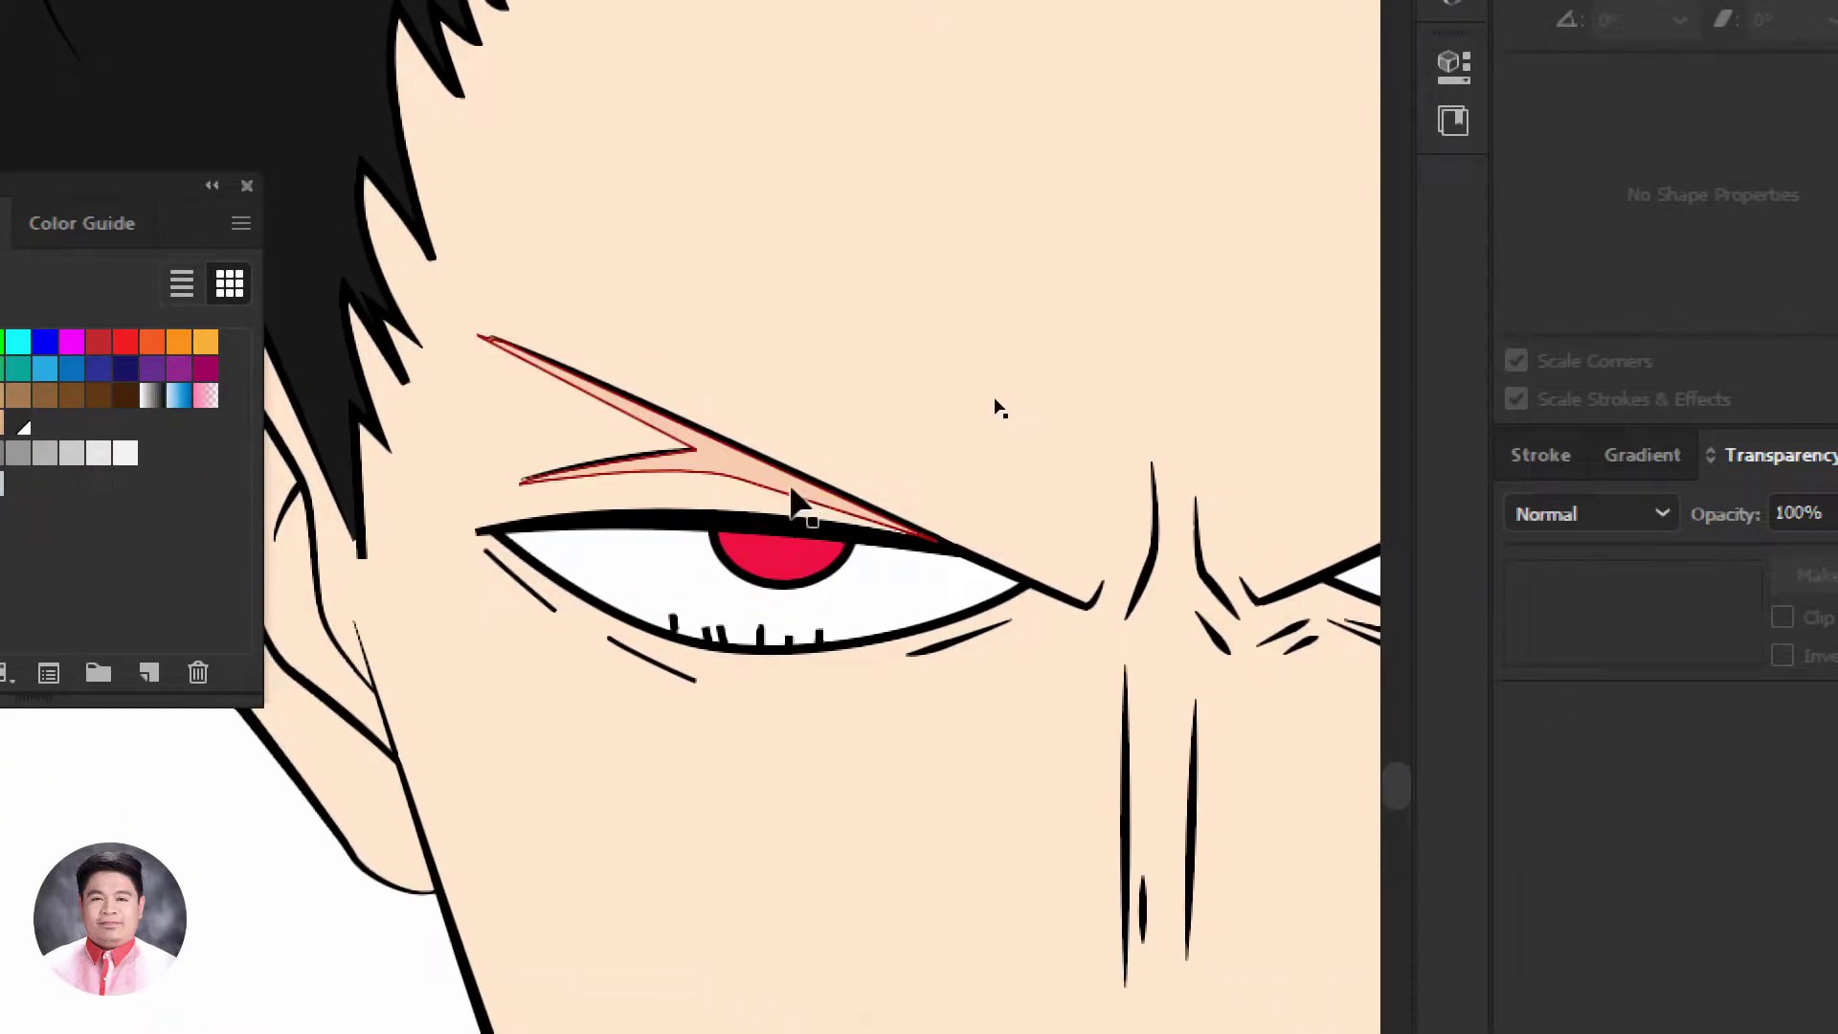
pyautogui.click(801, 493)
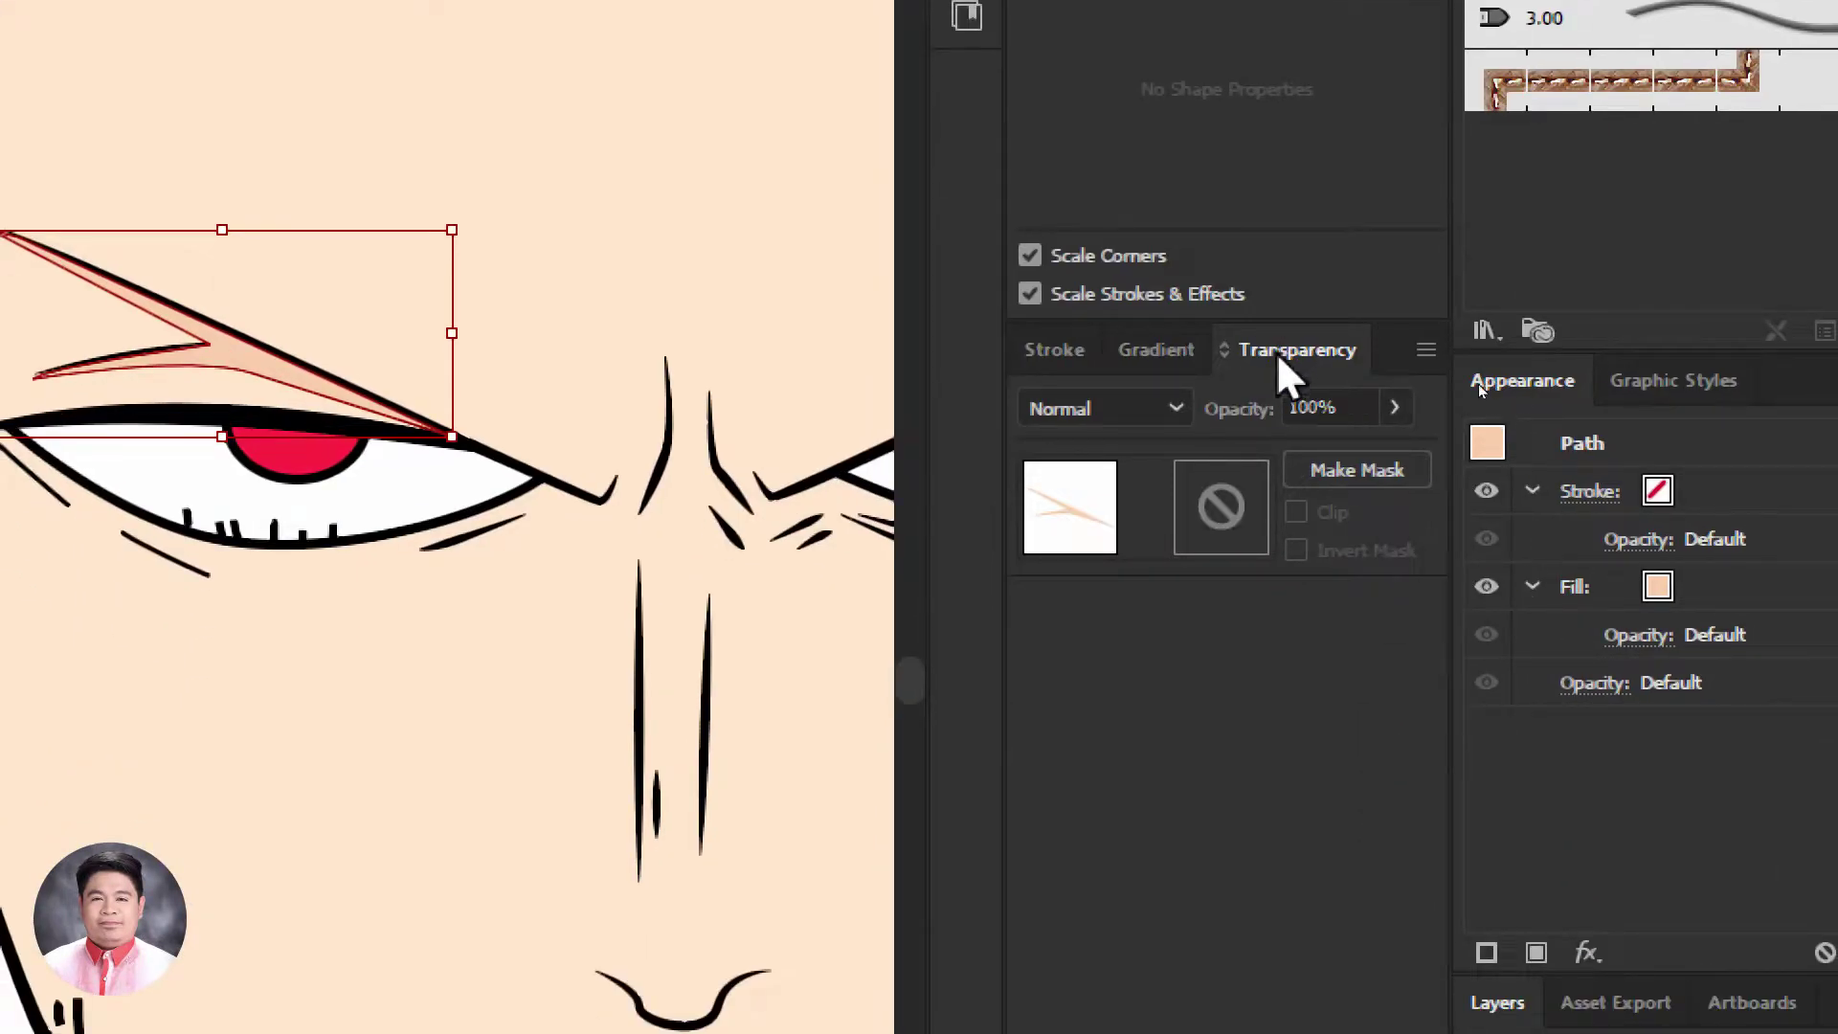
pyautogui.click(1128, 411)
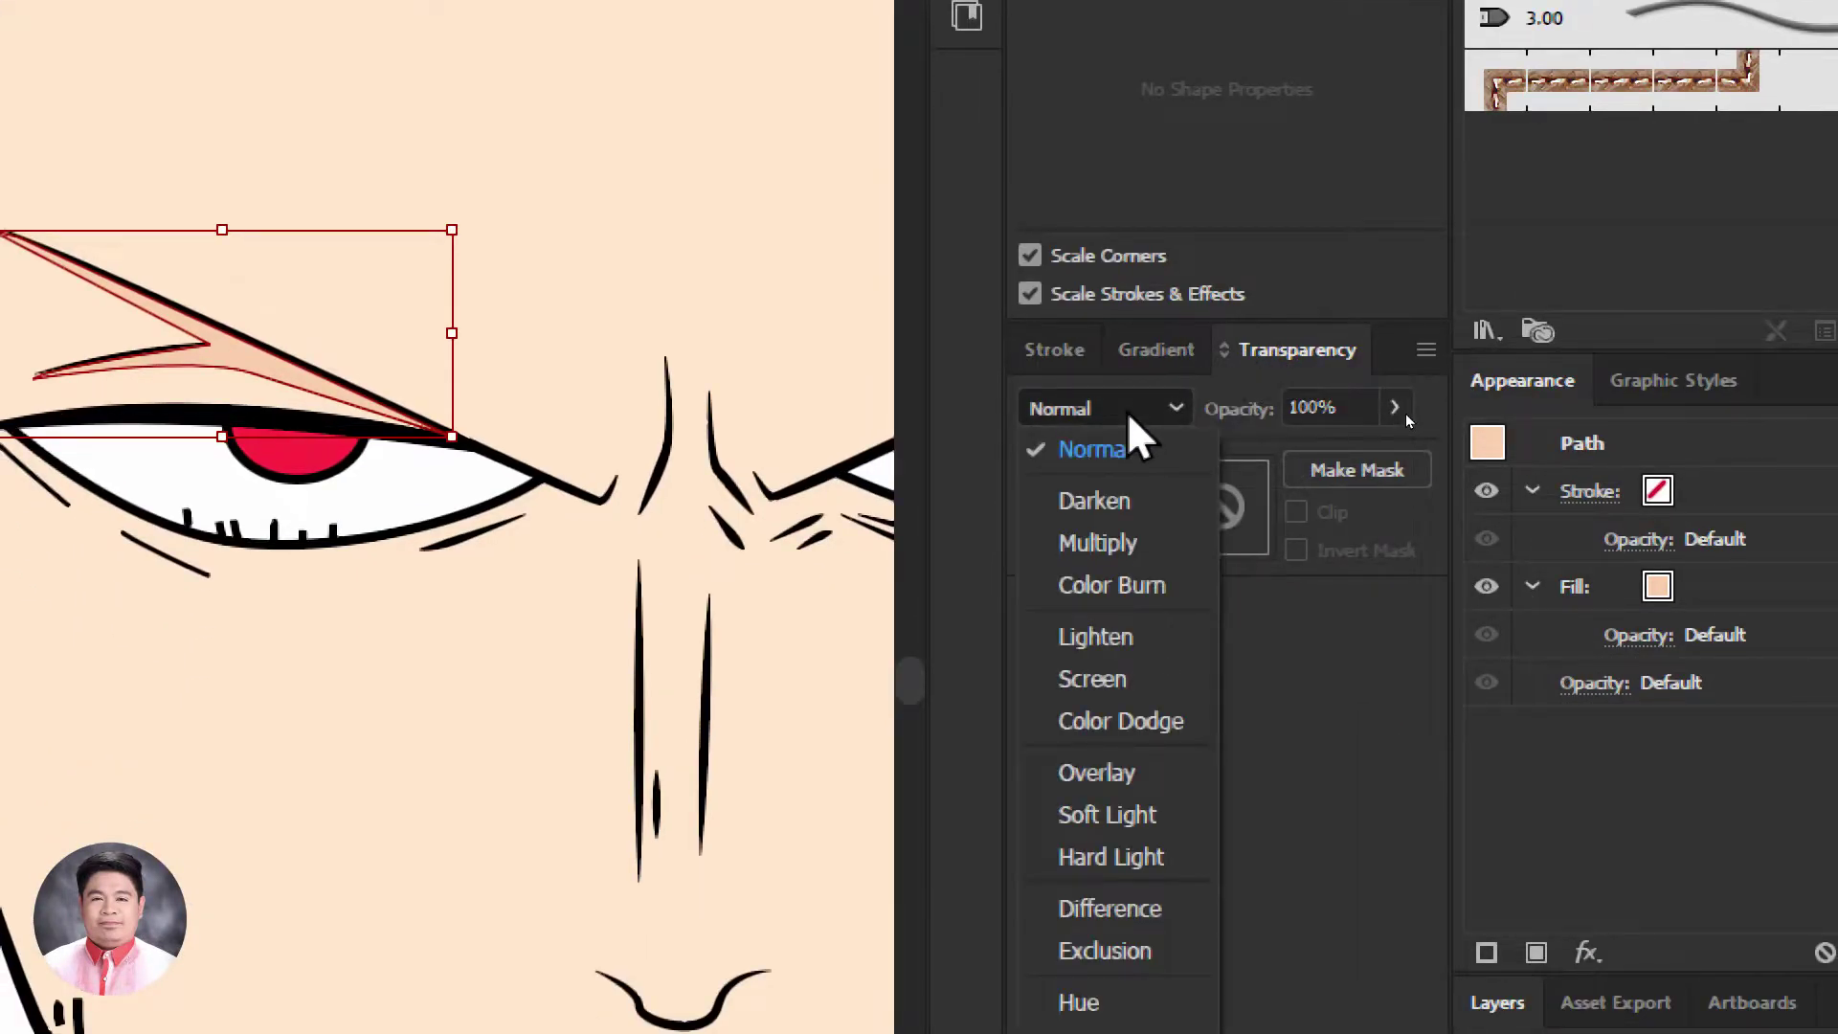
pyautogui.click(1132, 540)
pyautogui.click(255, 718)
pyautogui.moveTo(287, 705); pyautogui.dragTo(440, 634)
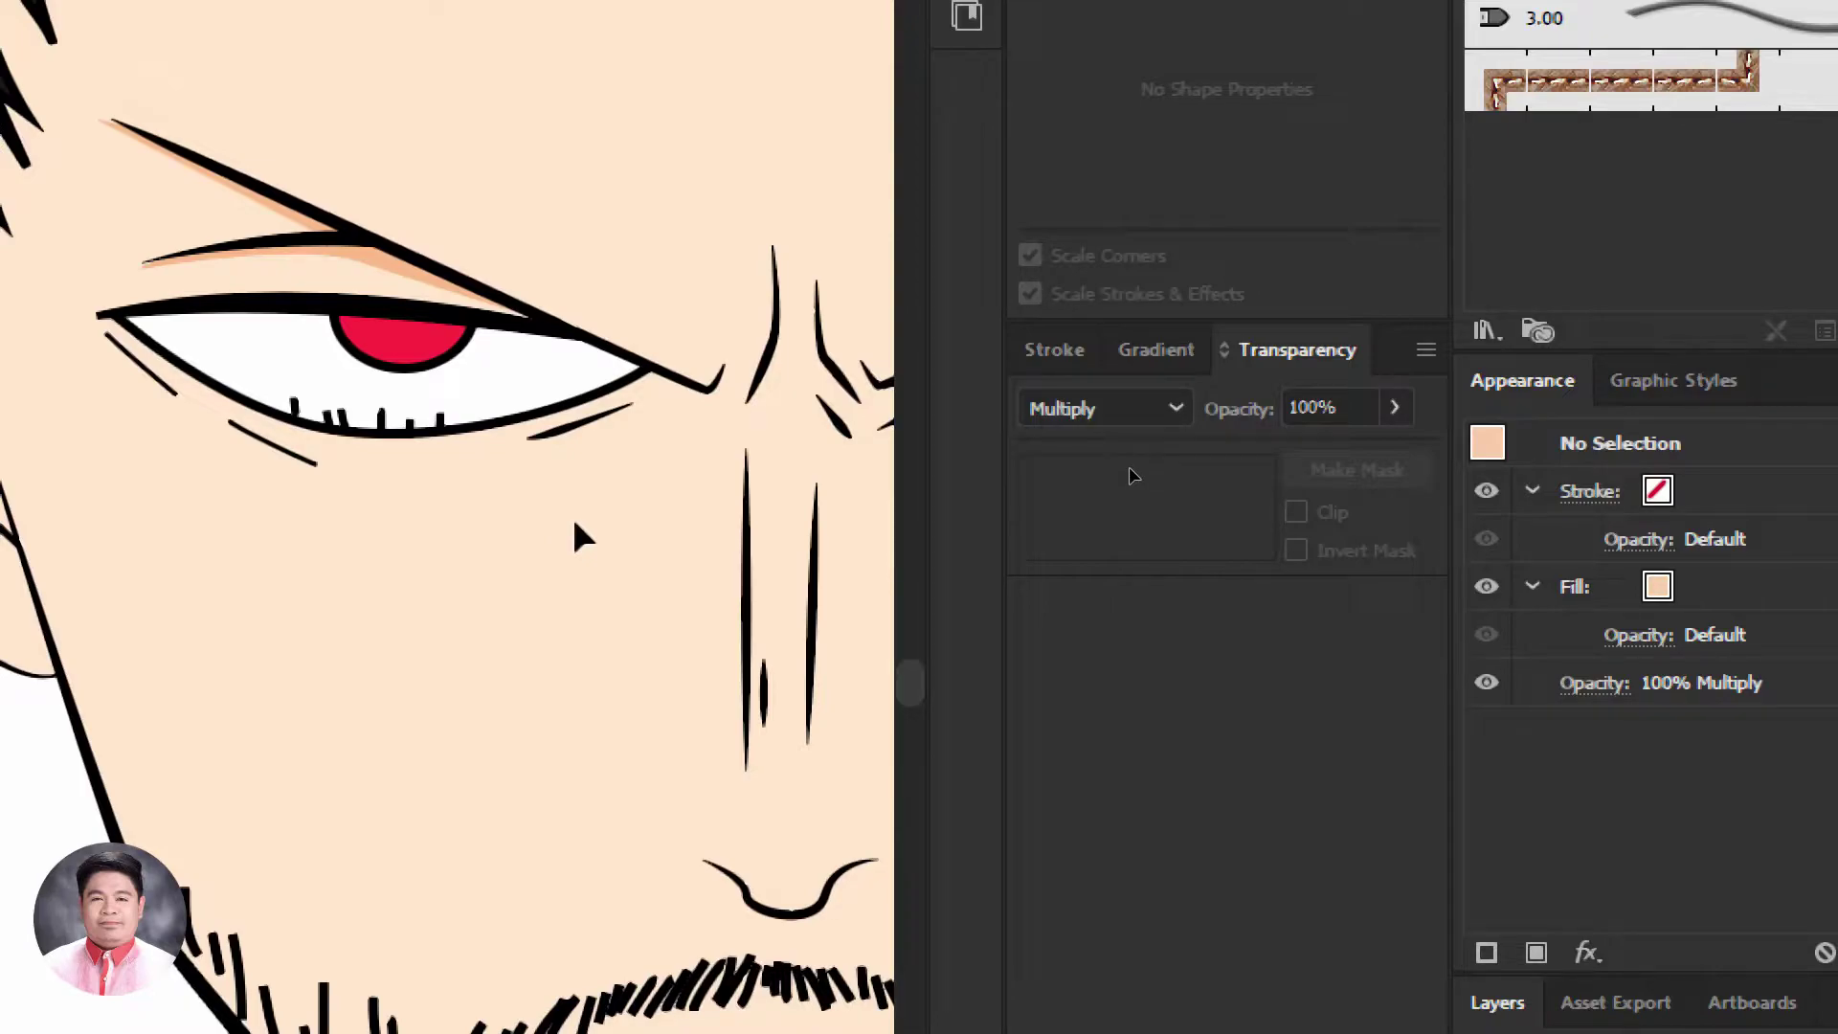
# Try 63% opacity on the eyelid shadow, settle on 91% and deselect the shape
pyautogui.click(398, 285)
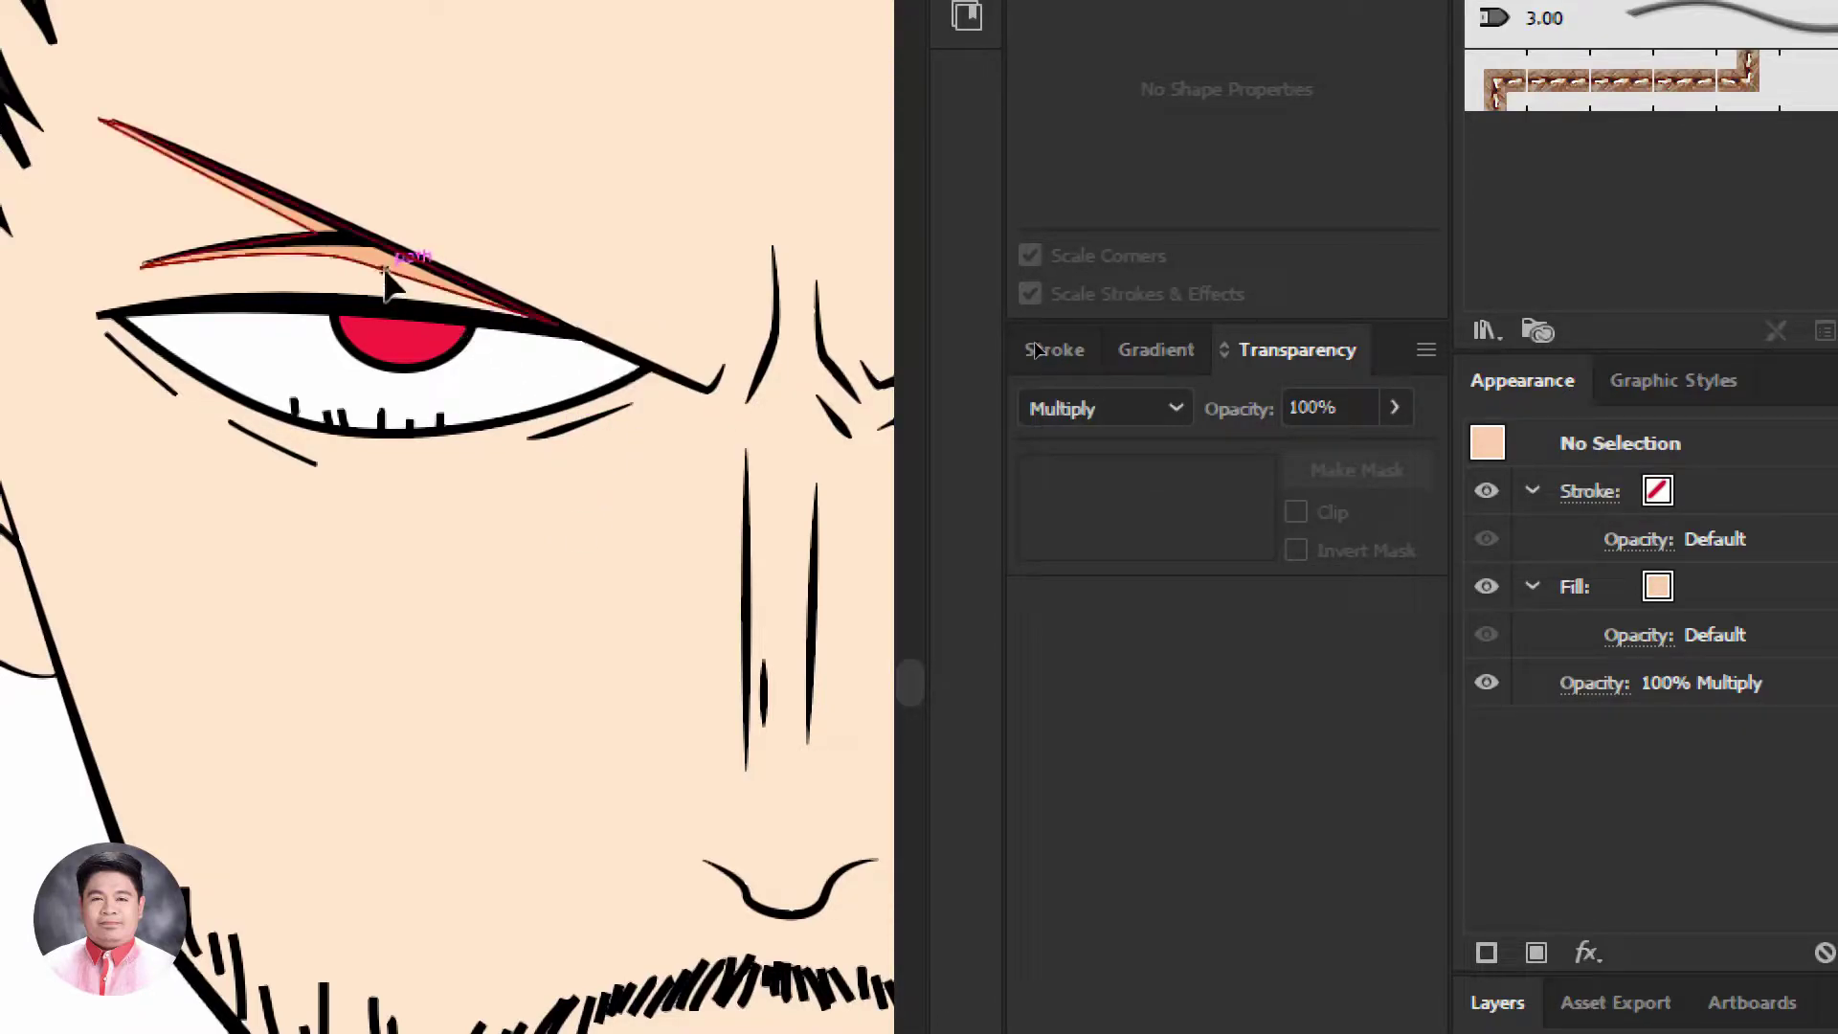
pyautogui.click(1395, 407)
pyautogui.moveTo(1388, 446); pyautogui.dragTo(1338, 452)
pyautogui.click(515, 558)
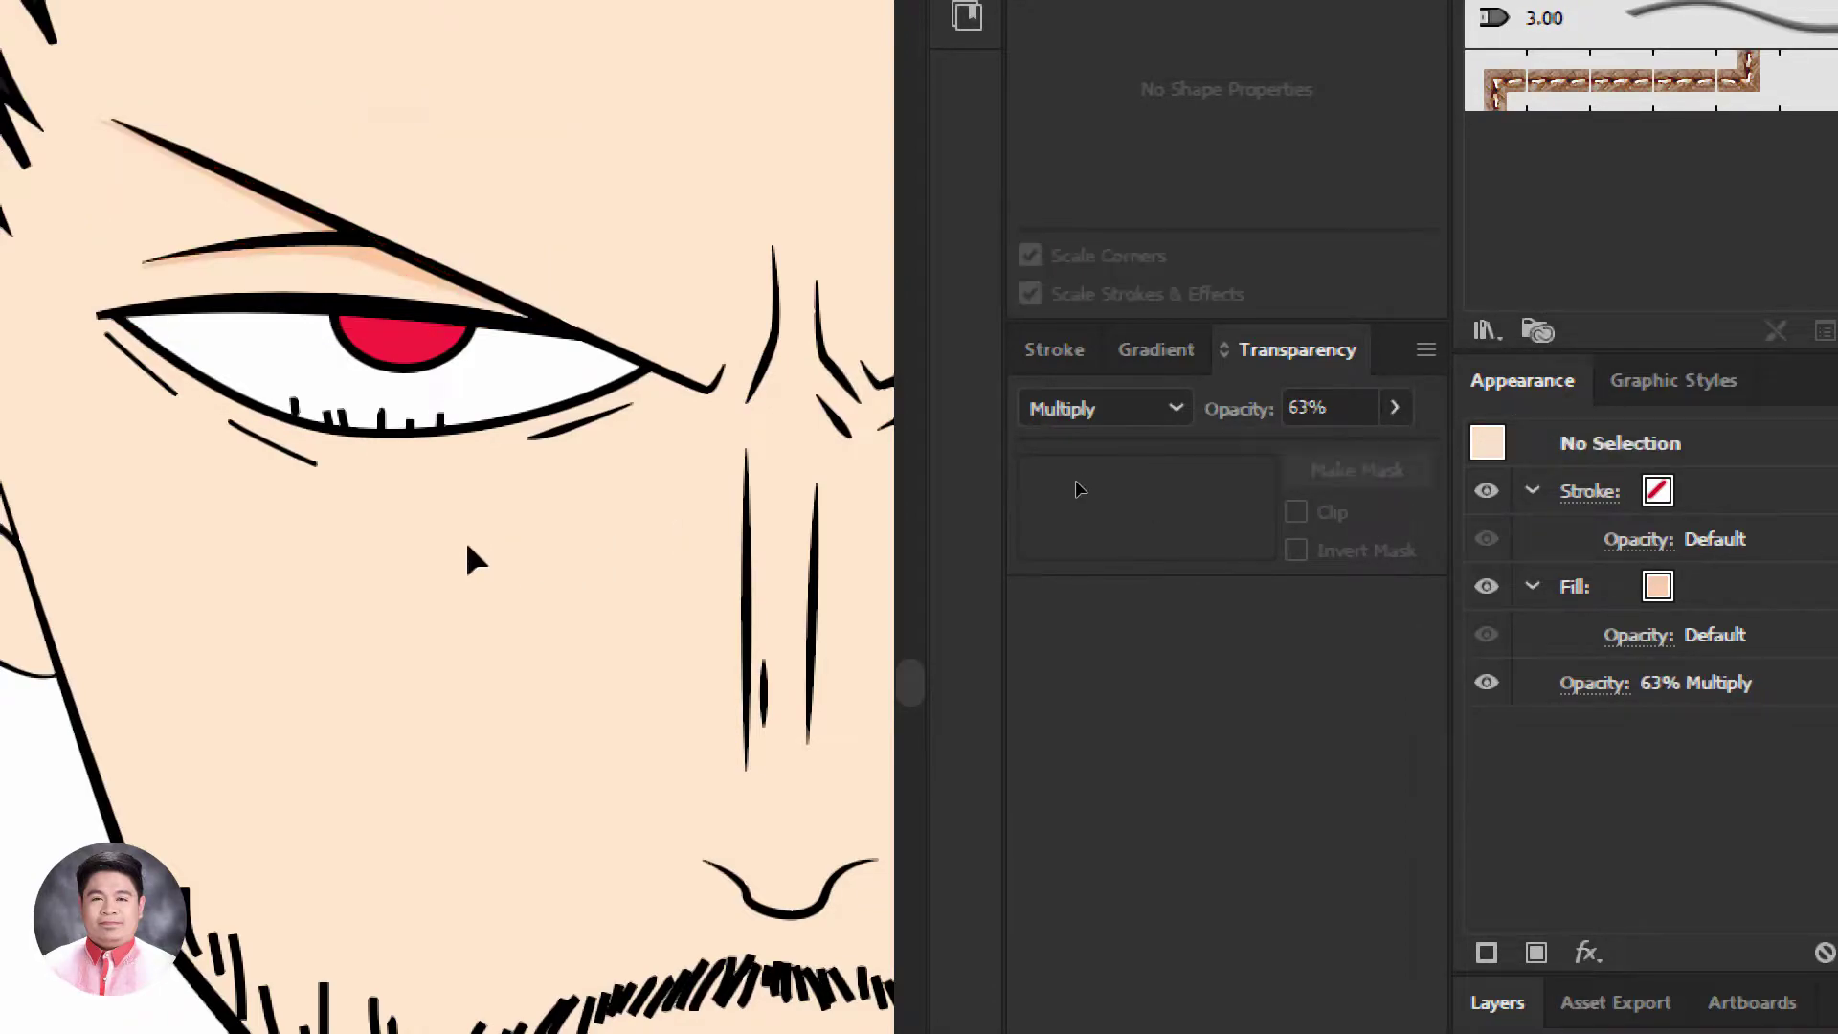
pyautogui.click(409, 285)
pyautogui.moveTo(1336, 452); pyautogui.dragTo(1377, 446)
pyautogui.click(326, 582)
pyautogui.moveTo(511, 558)
pyautogui.mouseDown()
pyautogui.moveTo(562, 447)
pyautogui.moveTo(571, 529)
pyautogui.moveTo(503, 539)
pyautogui.mouseUp()
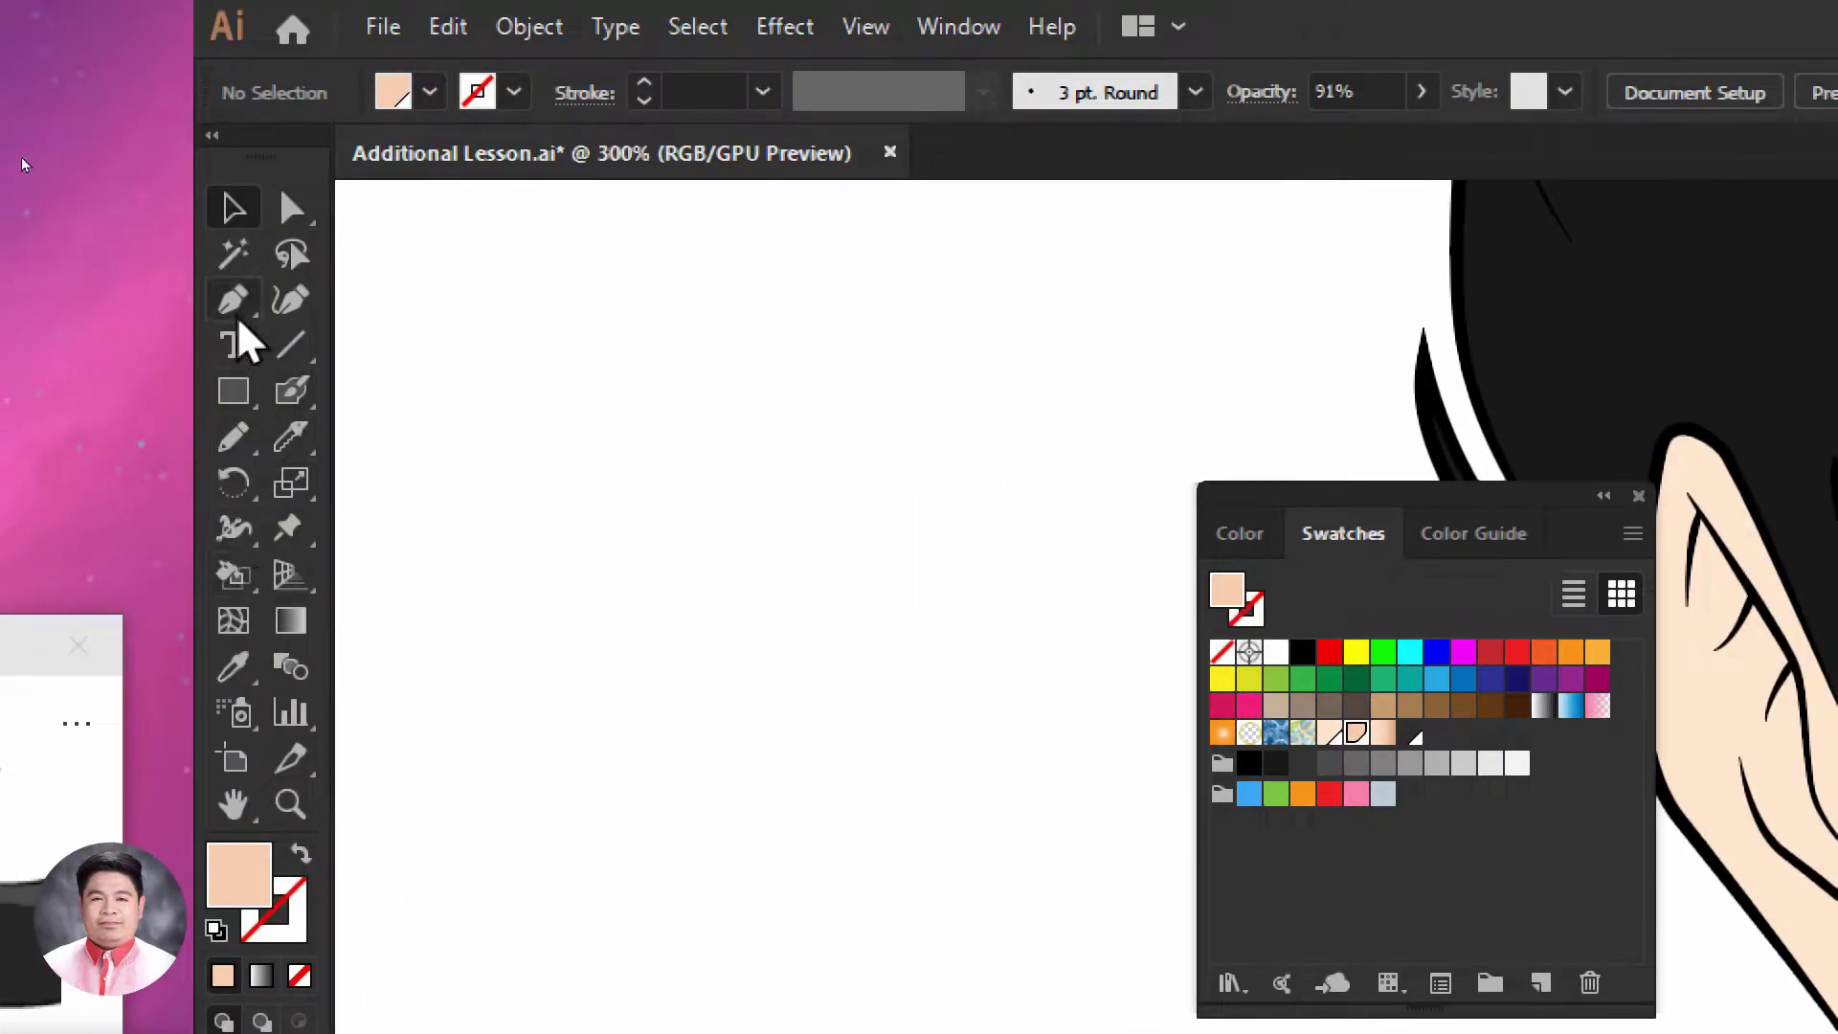
# Draw a closed angular shadow shape under the left eye with the Pen tool, following the lower lid from corner to corner
pyautogui.click(238, 320)
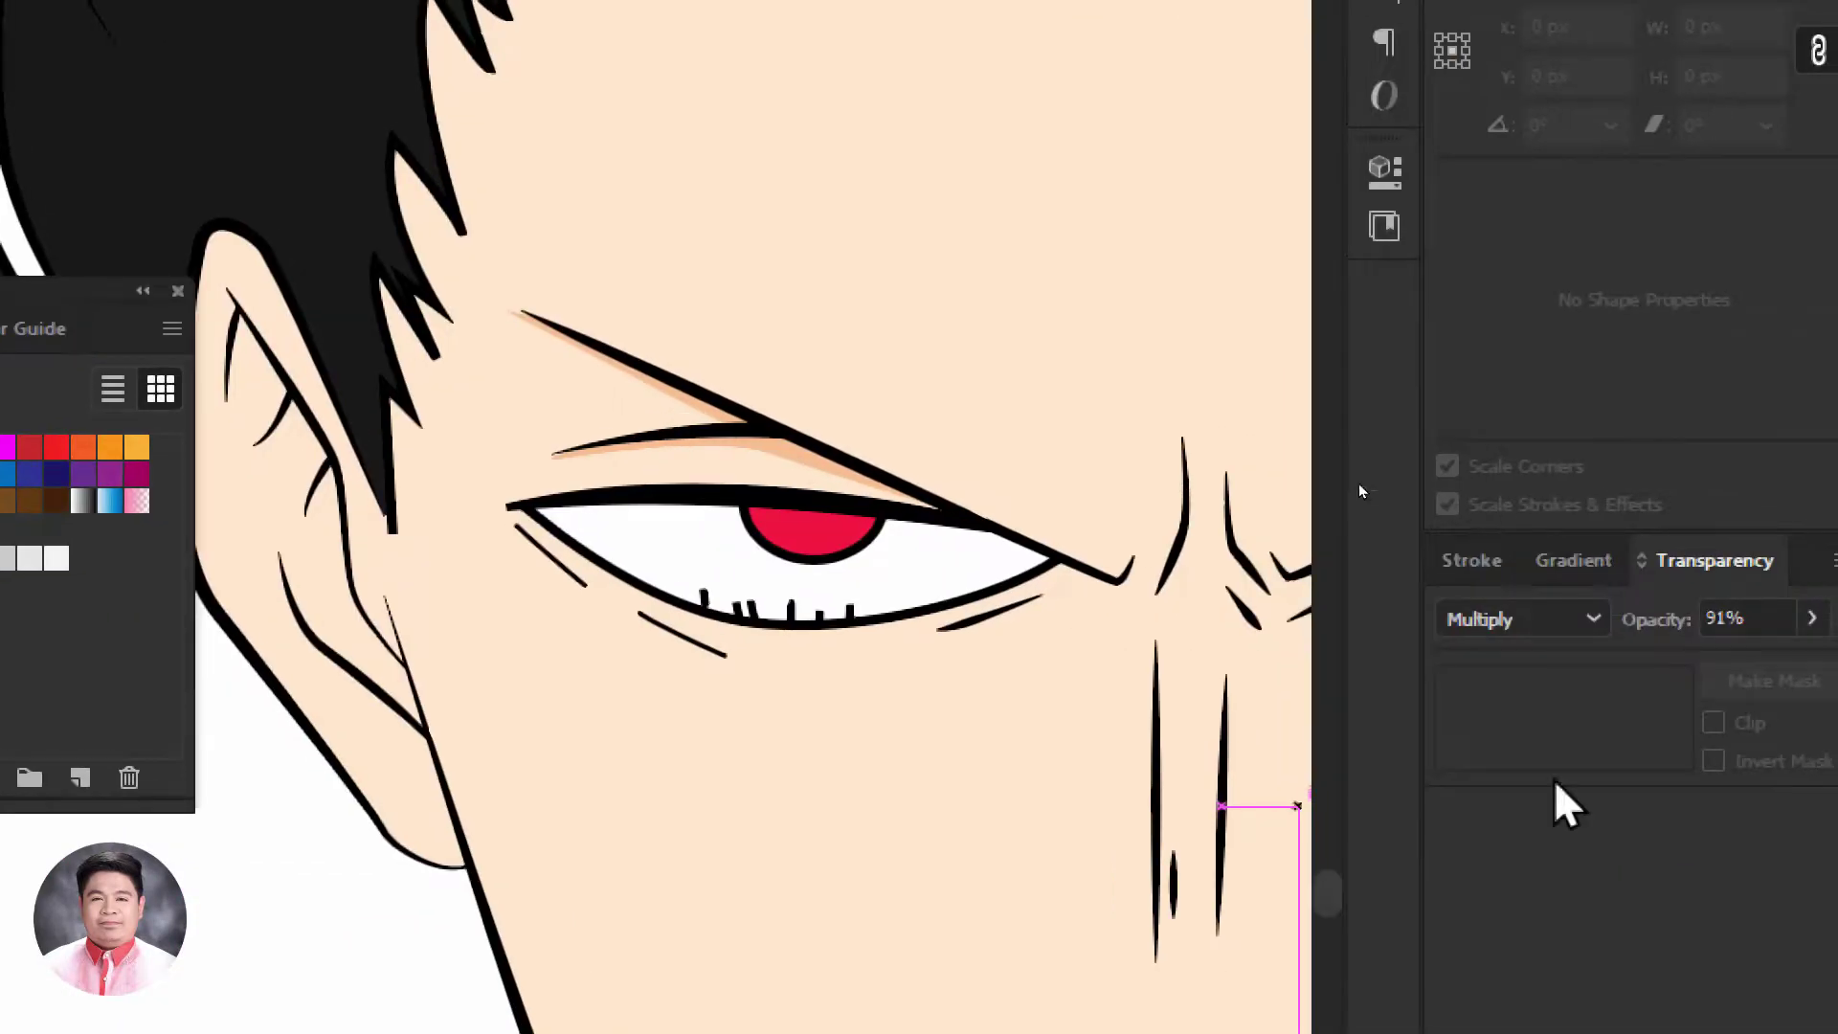
pyautogui.moveTo(1035, 744); pyautogui.dragTo(931, 599)
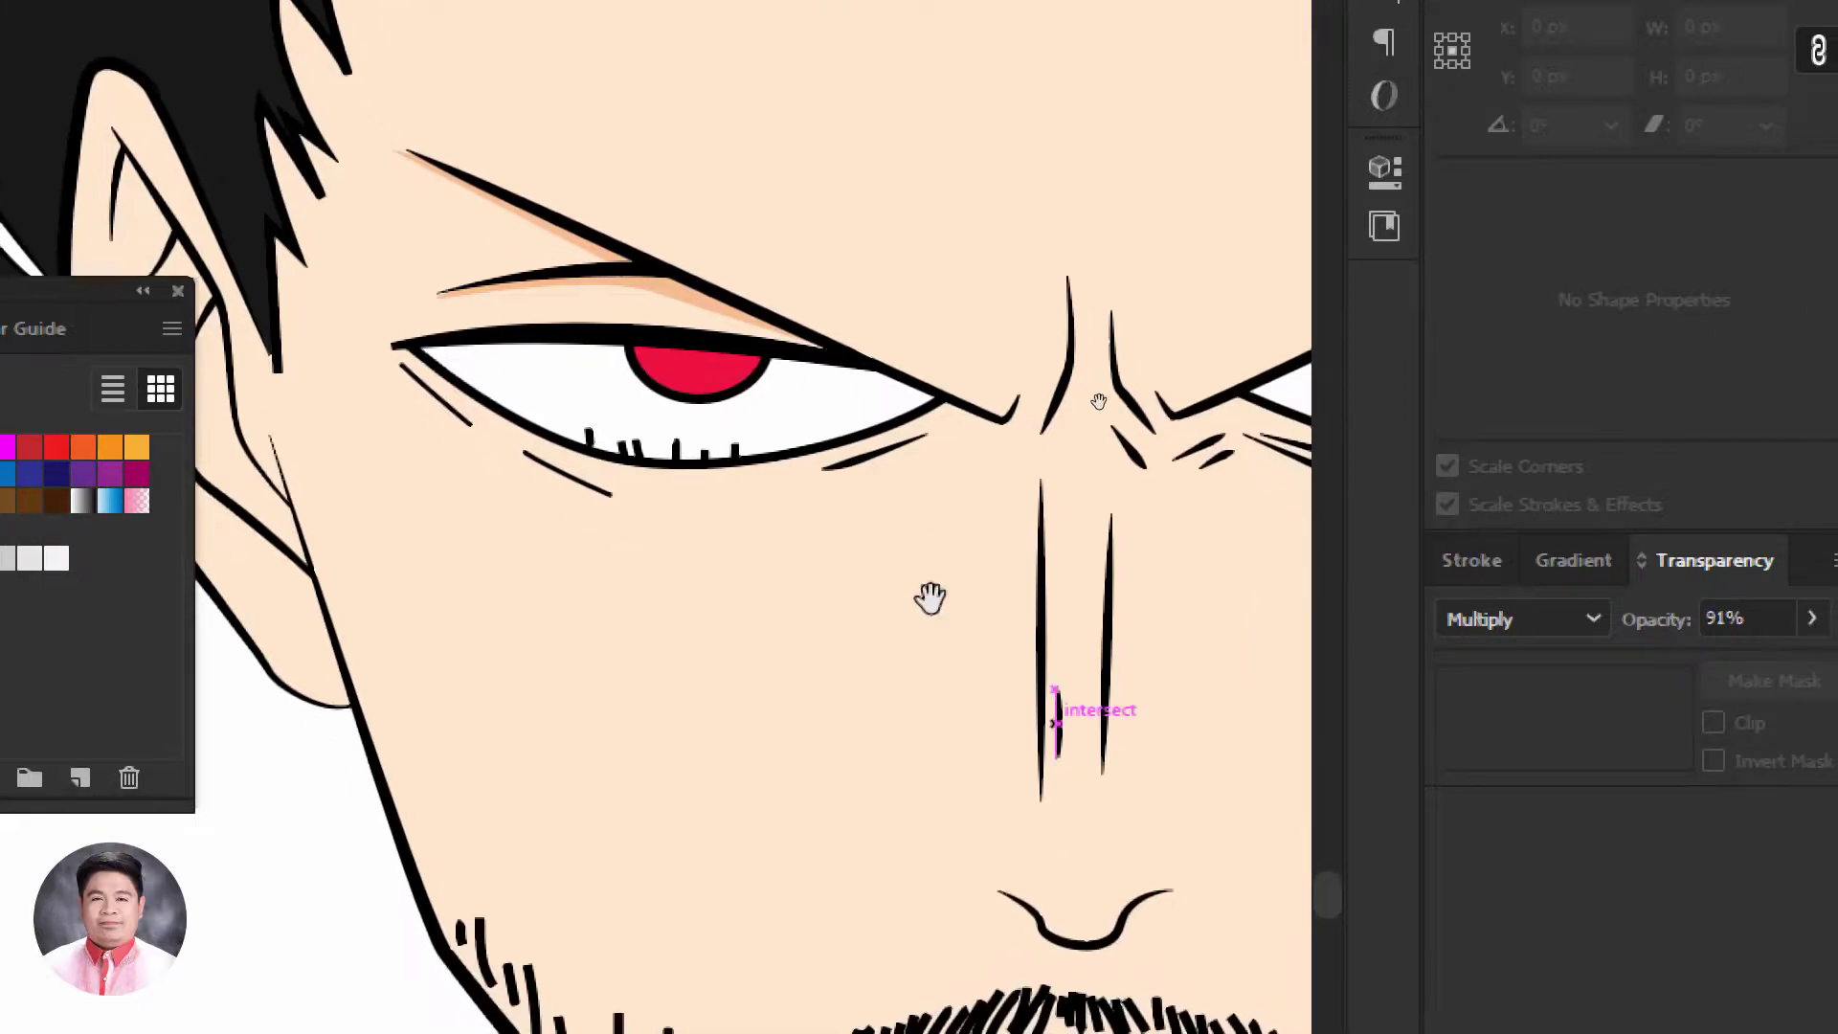
pyautogui.click(413, 345)
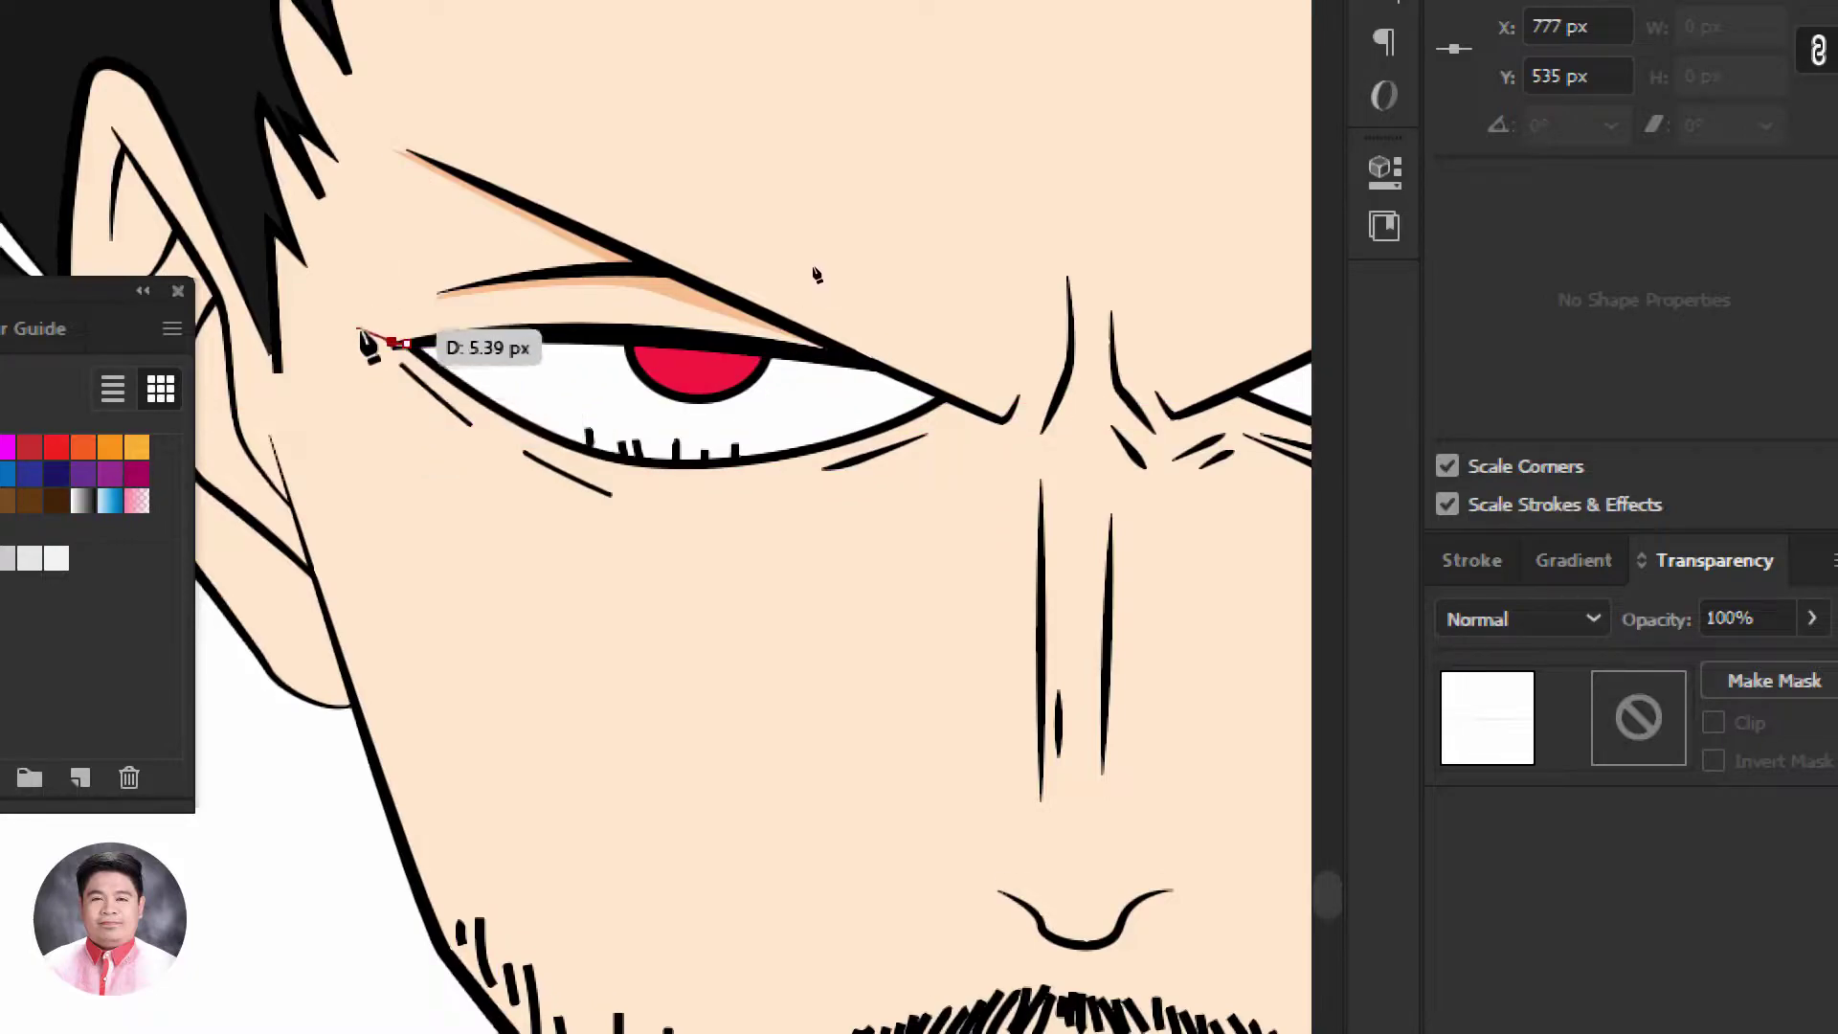
pyautogui.click(363, 328)
pyautogui.click(462, 476)
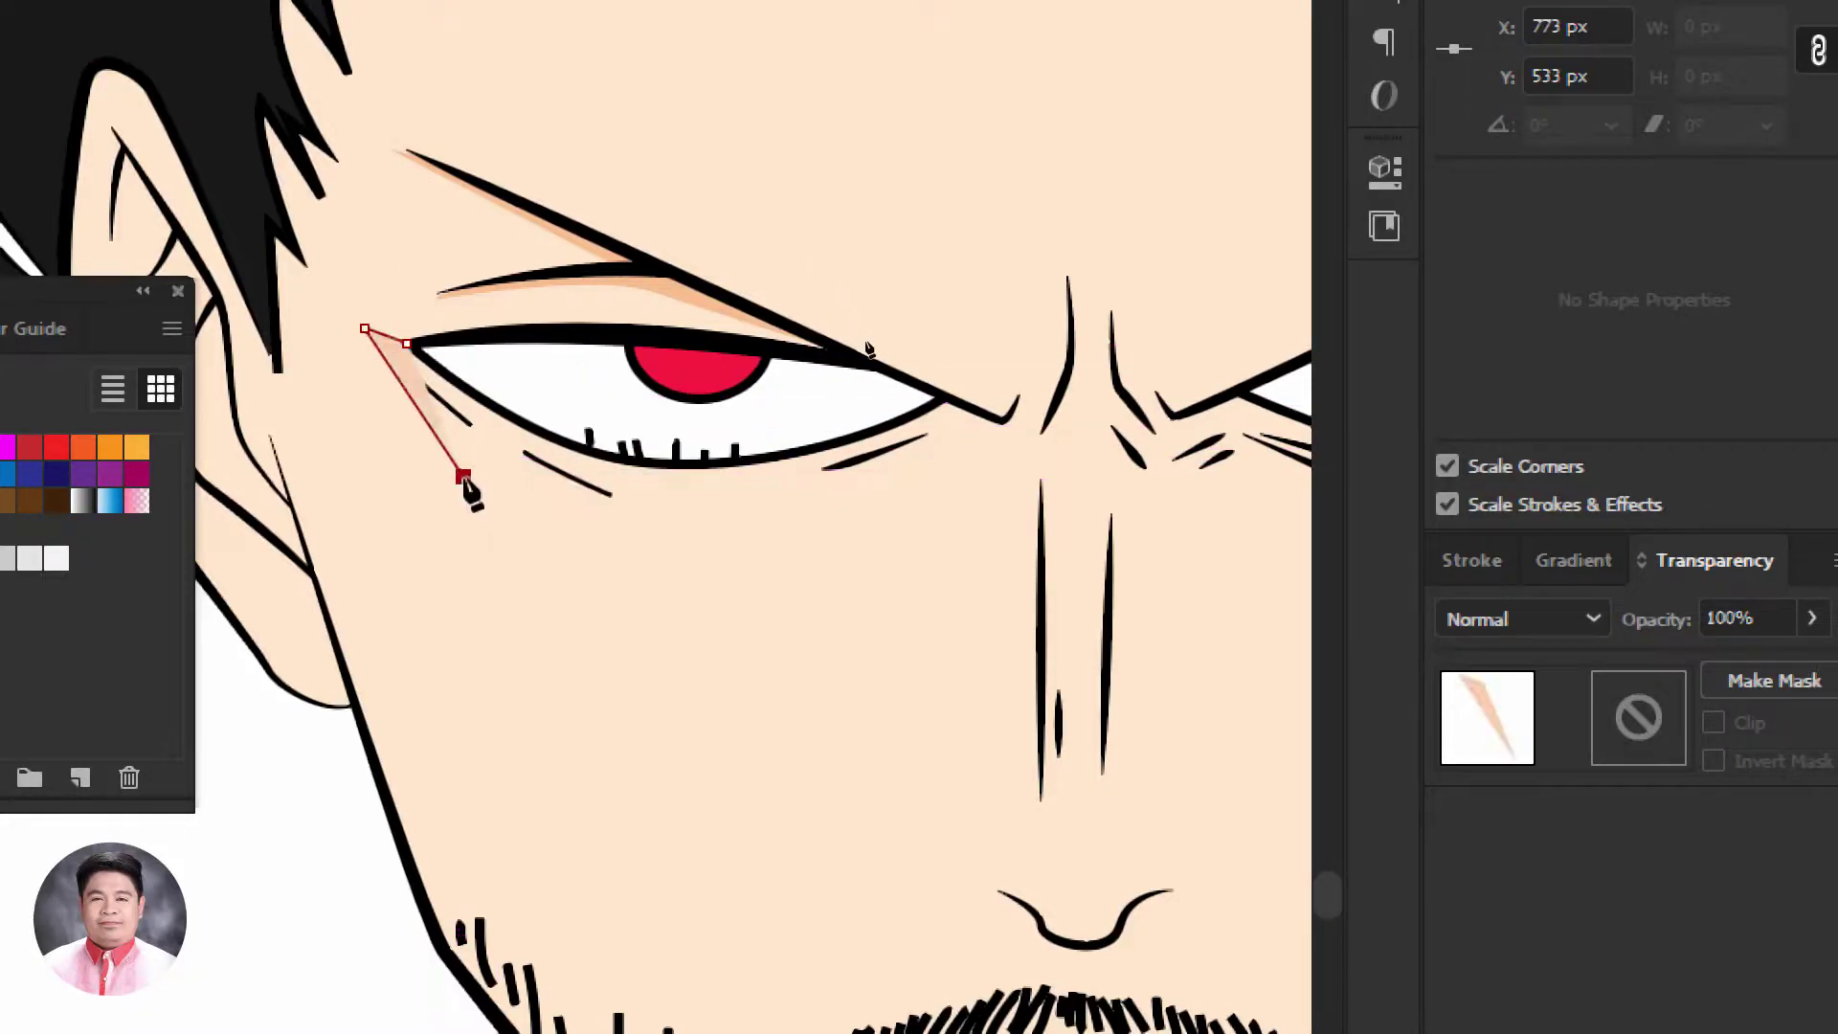
pyautogui.click(718, 553)
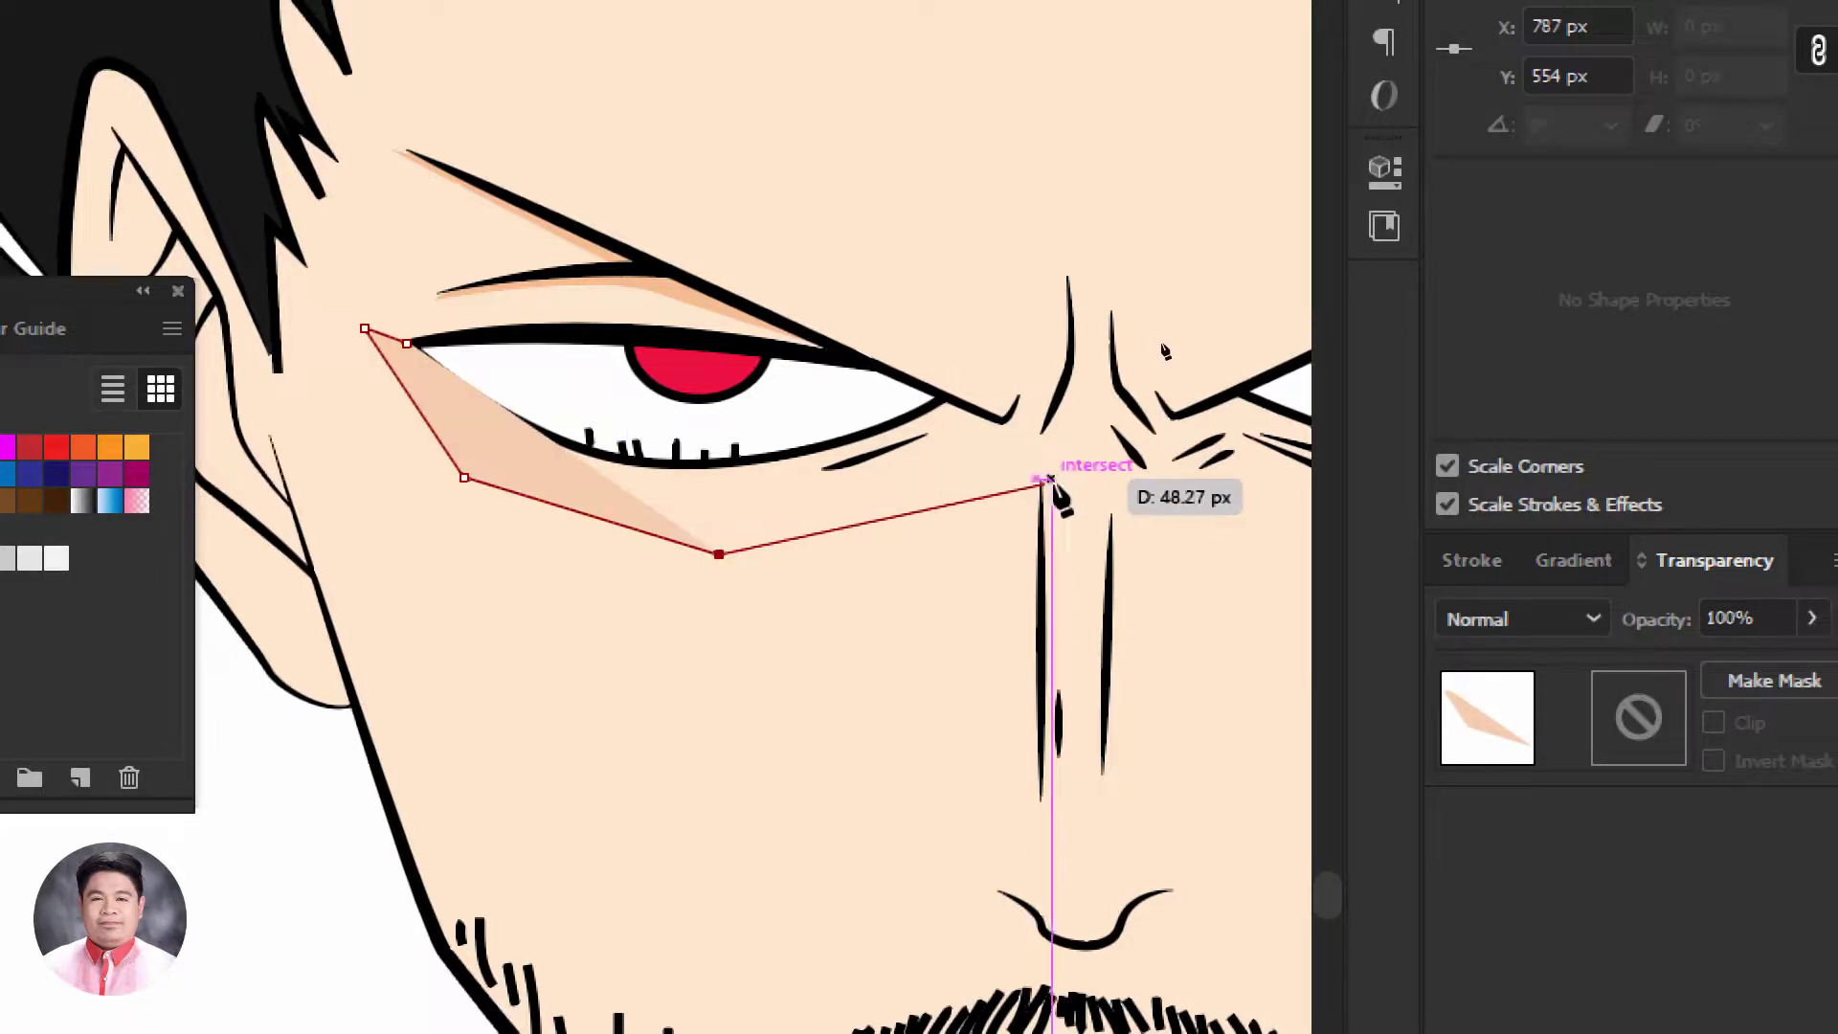
pyautogui.click(1012, 427)
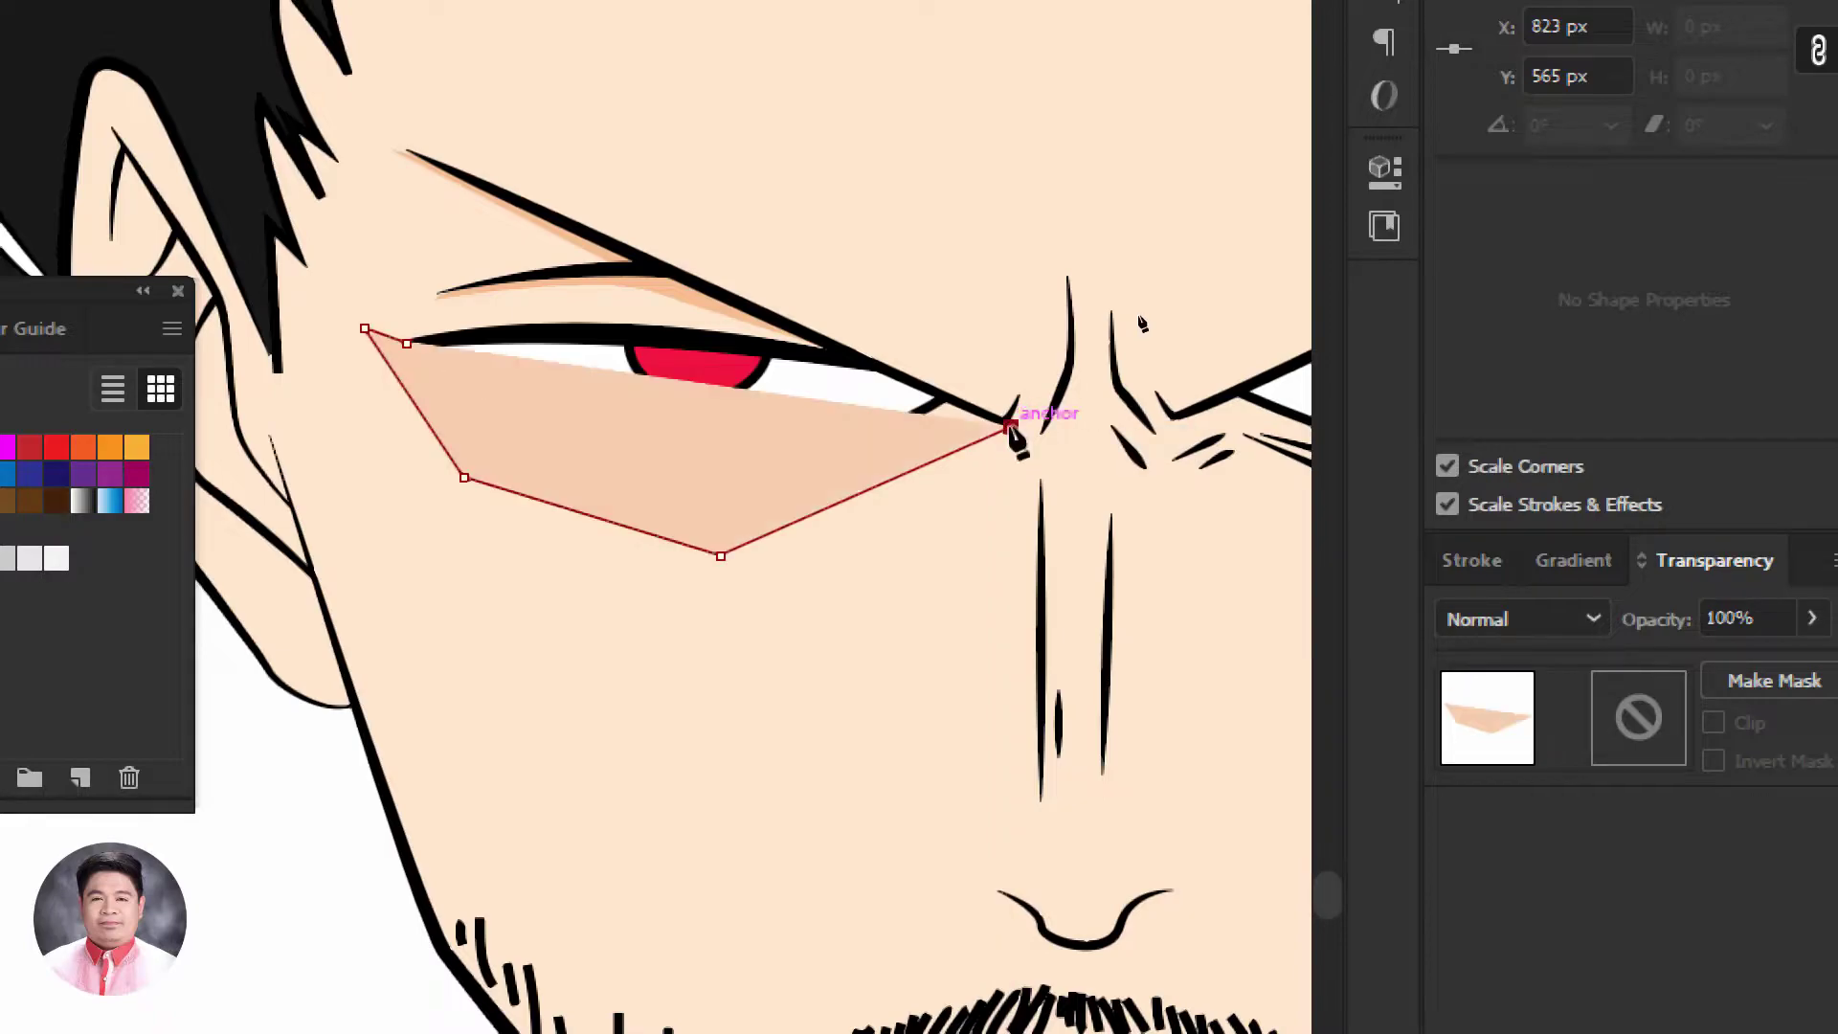
pyautogui.click(931, 392)
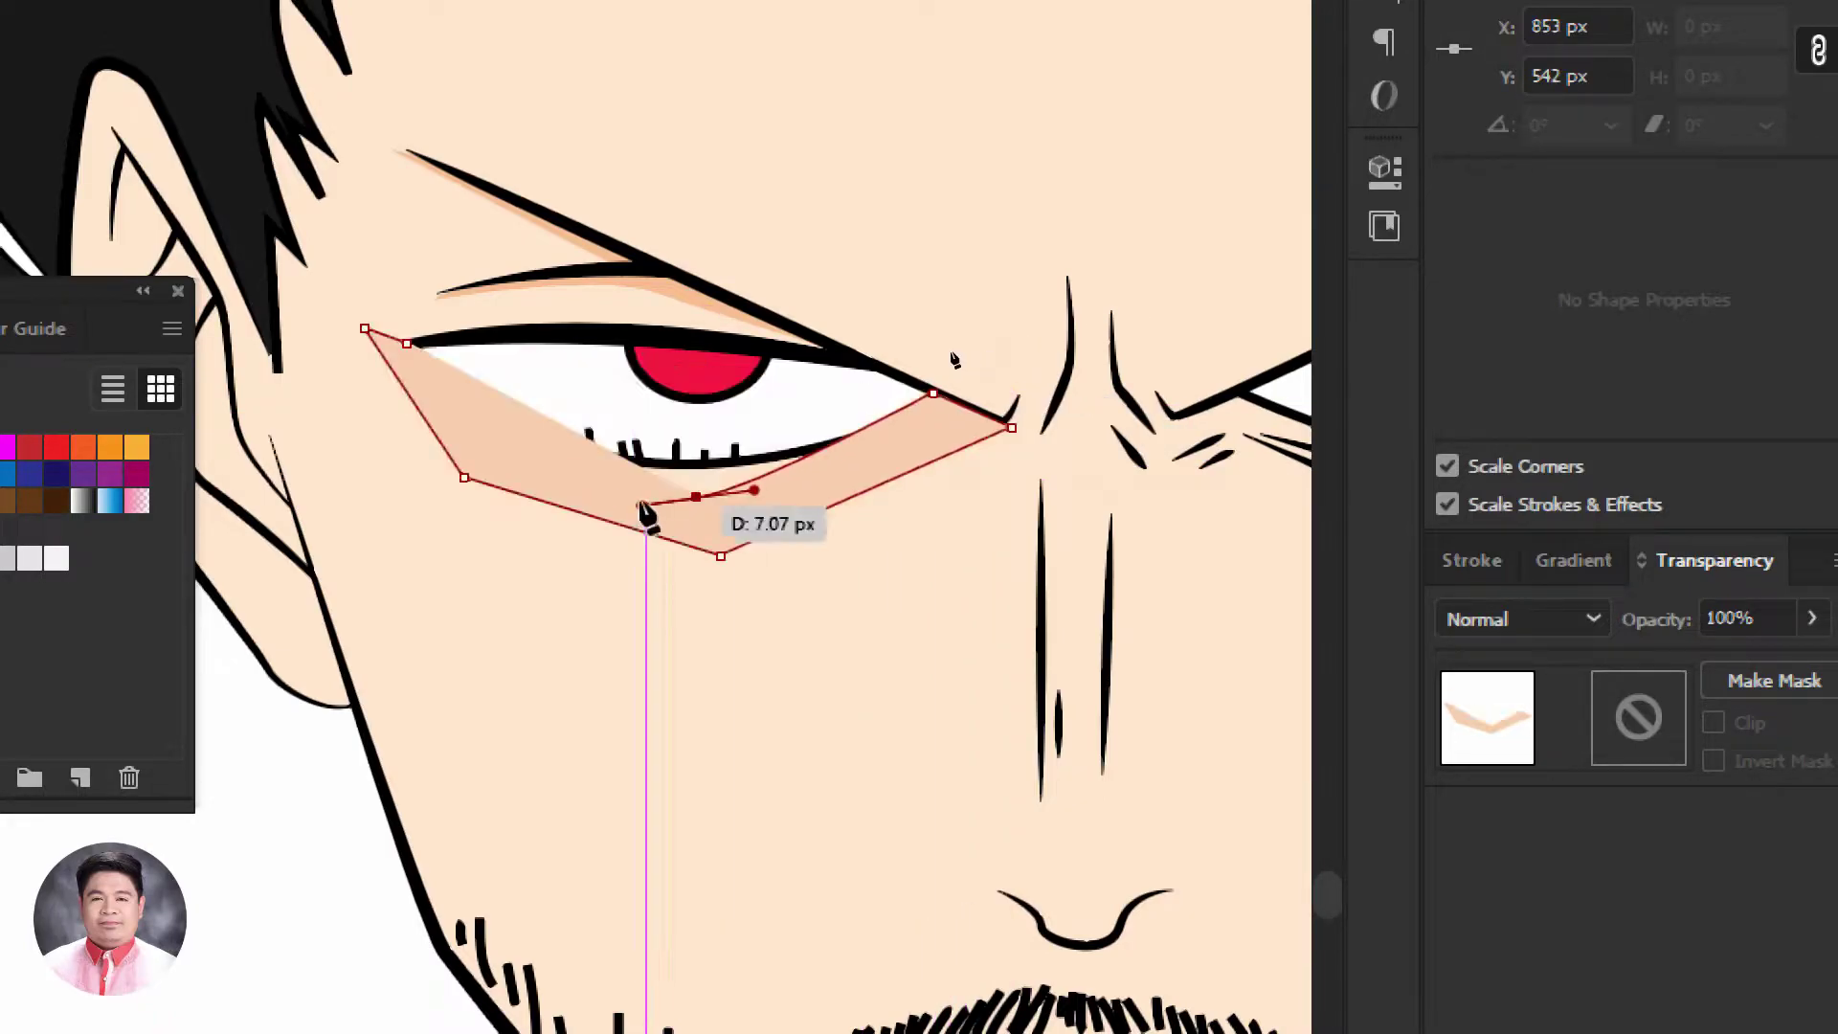
pyautogui.moveTo(721, 469); pyautogui.dragTo(626, 464)
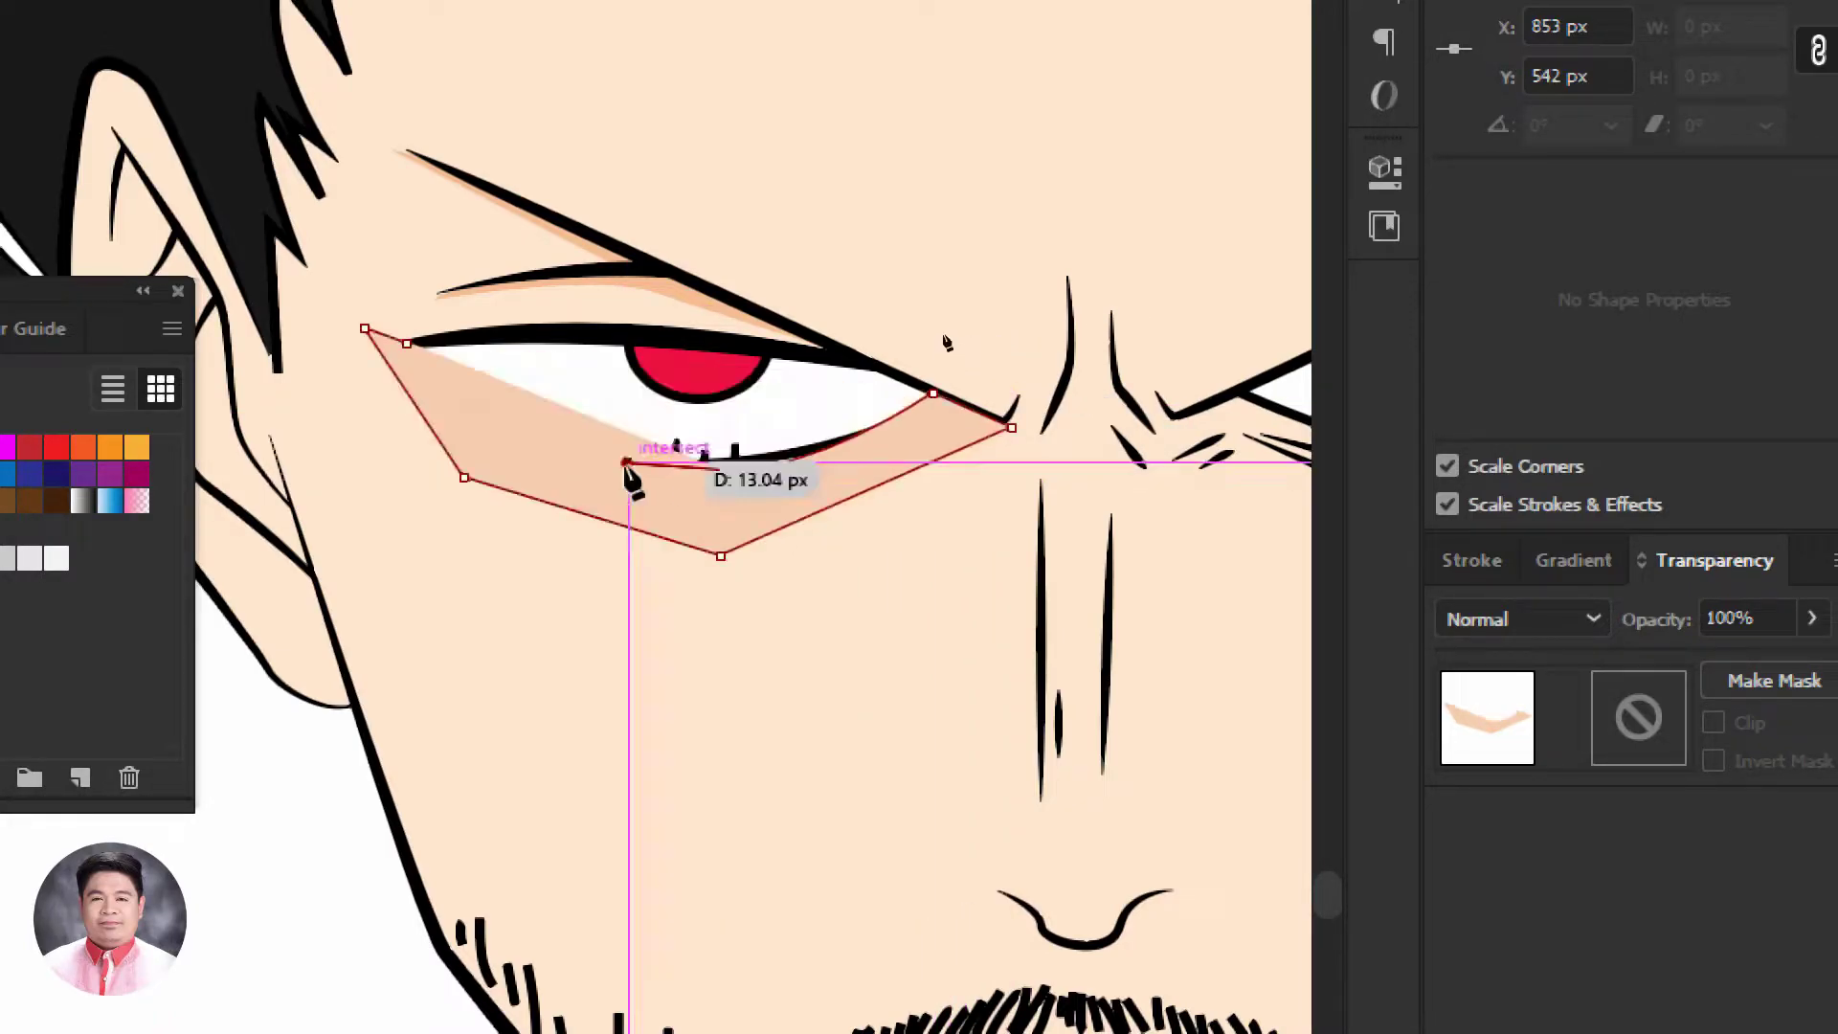
pyautogui.moveTo(501, 449); pyautogui.dragTo(471, 427)
pyautogui.click(405, 341)
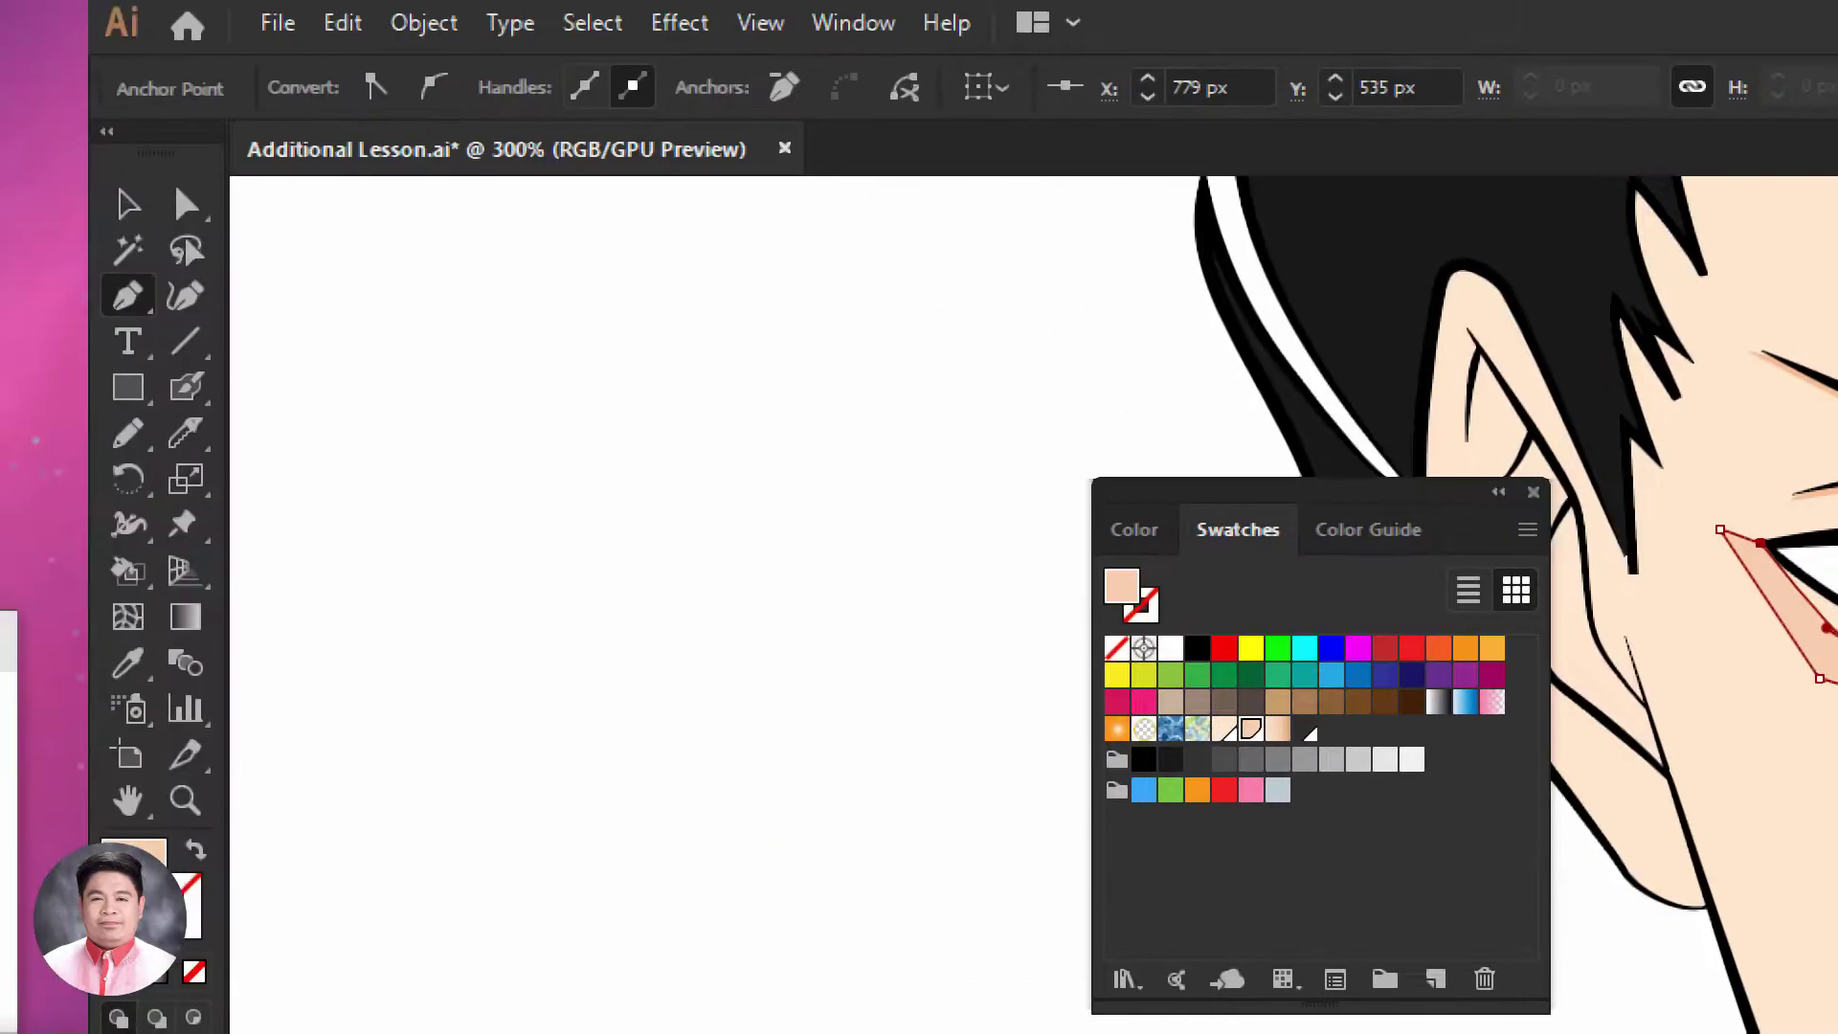
# Adjust the under-eye shadow's upper anchor points and handles to fit the lower lid line, and deselect the shape
pyautogui.click(184, 201)
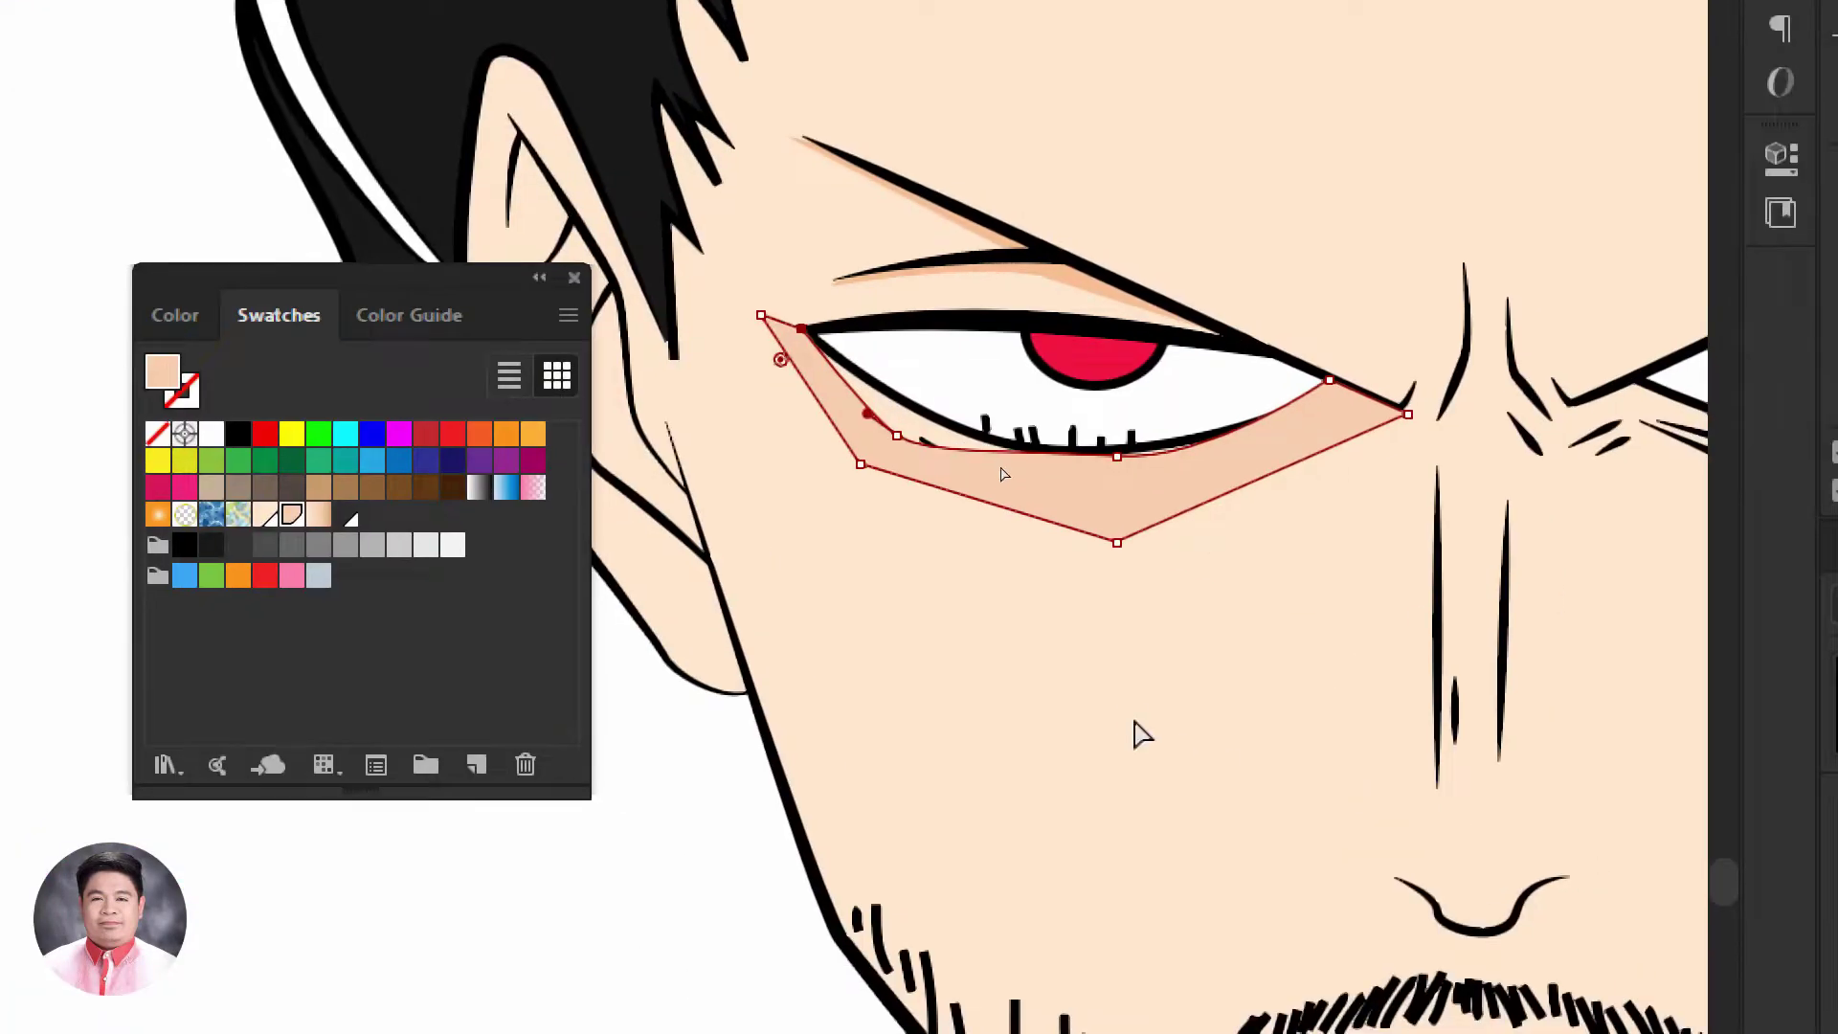
pyautogui.moveTo(897, 435); pyautogui.dragTo(930, 417)
pyautogui.moveTo(1126, 455); pyautogui.dragTo(1212, 448)
pyautogui.click(1110, 456)
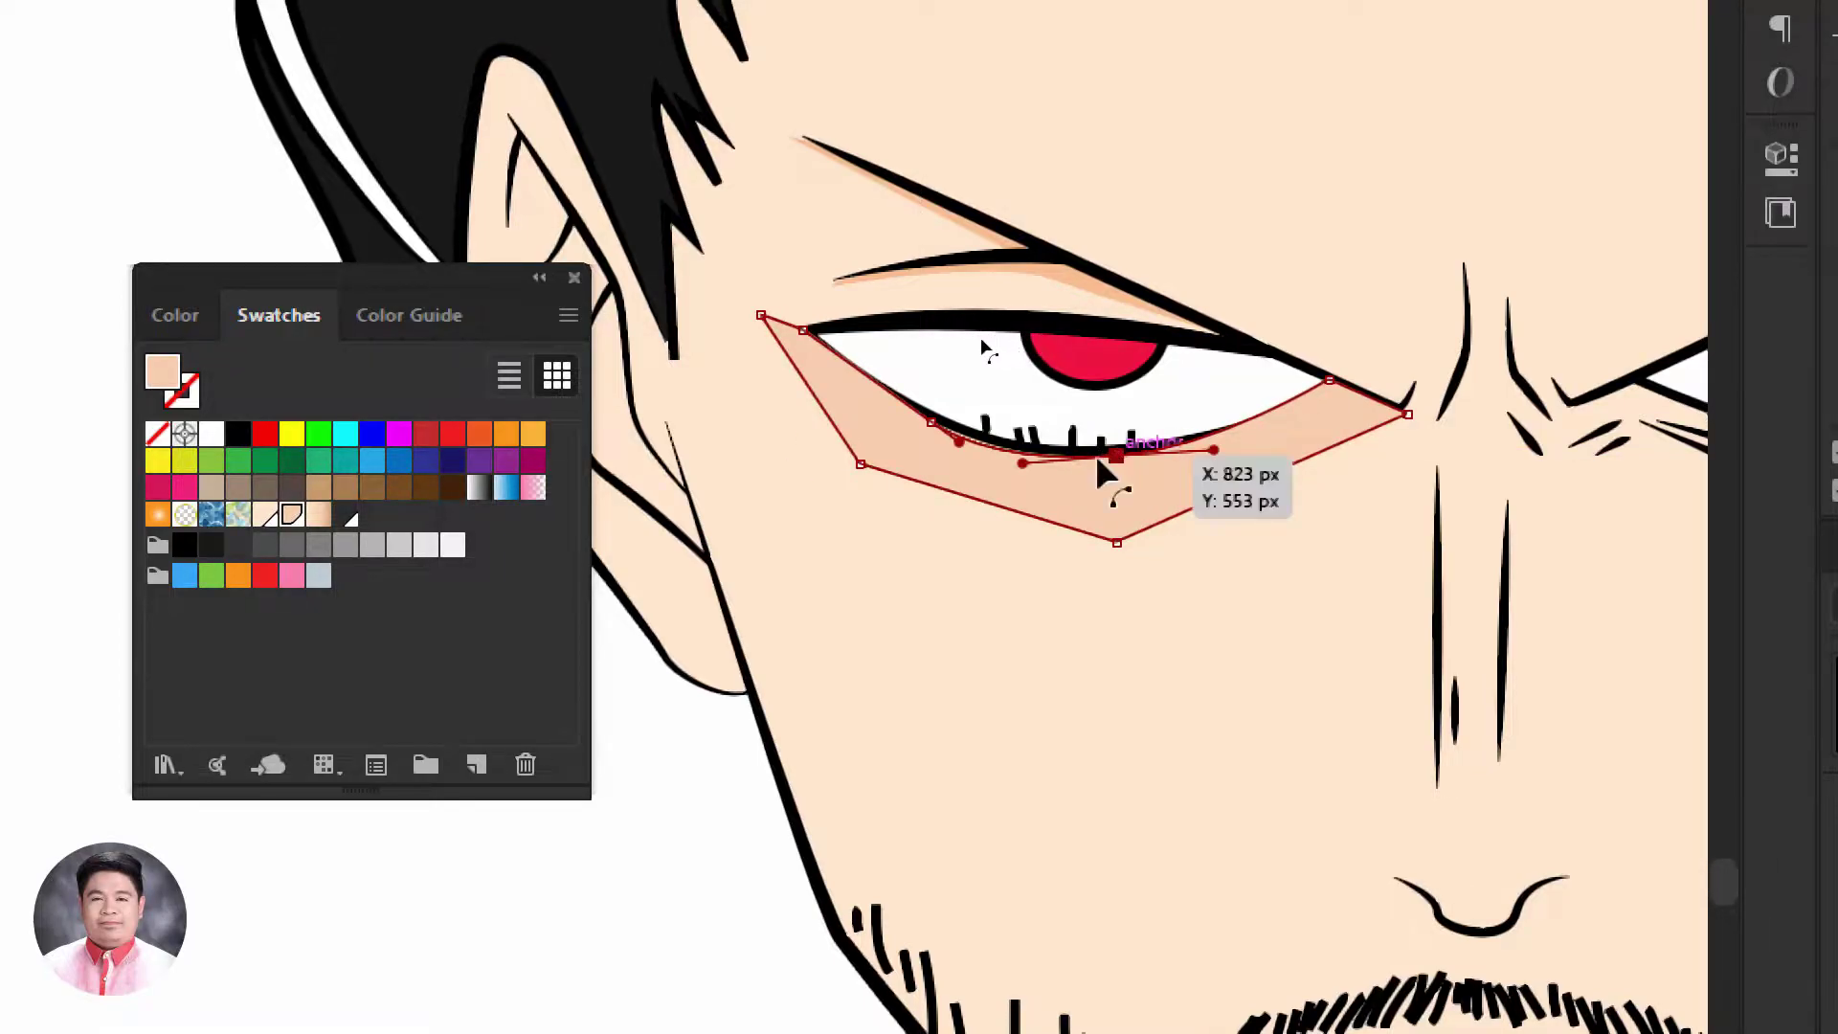
pyautogui.moveTo(1022, 467); pyautogui.dragTo(1043, 457)
pyautogui.click(1357, 613)
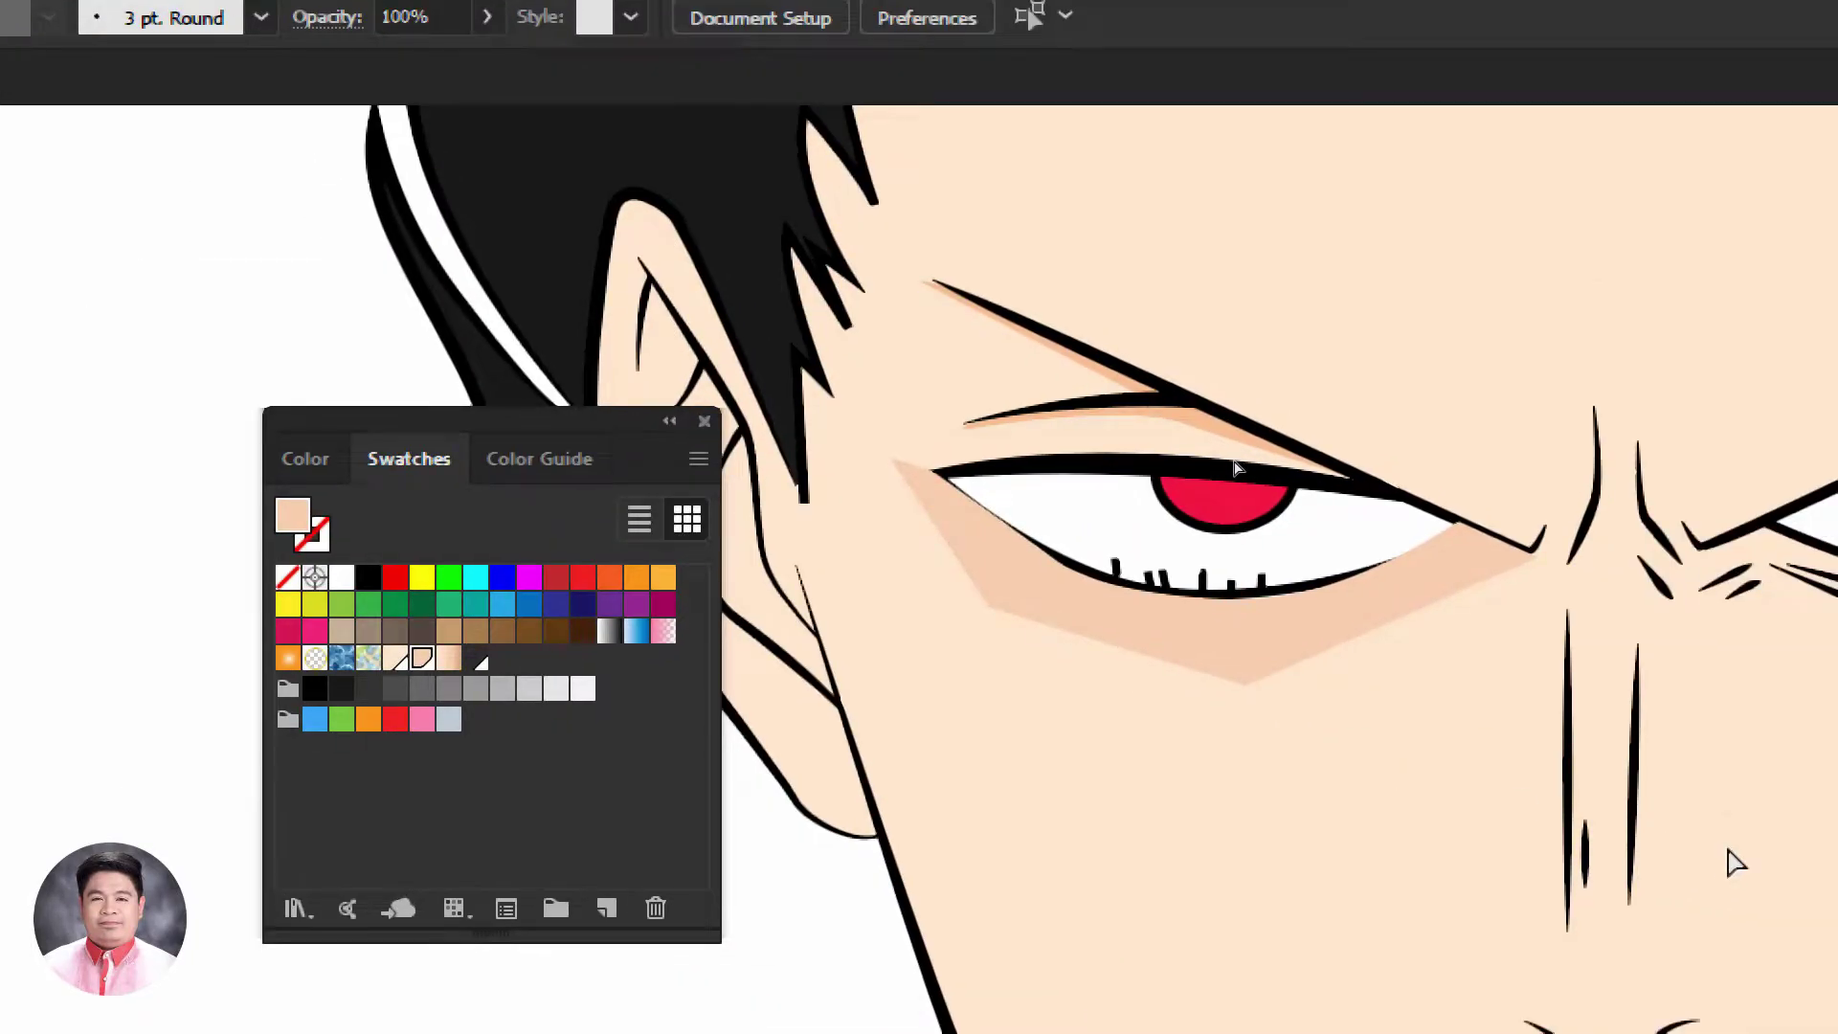
# Select the under-eye shadow, copy the eyelid shadow's Multiply blending and 91% opacity onto it with the Eyedropper, and deselect it
pyautogui.click(1488, 756)
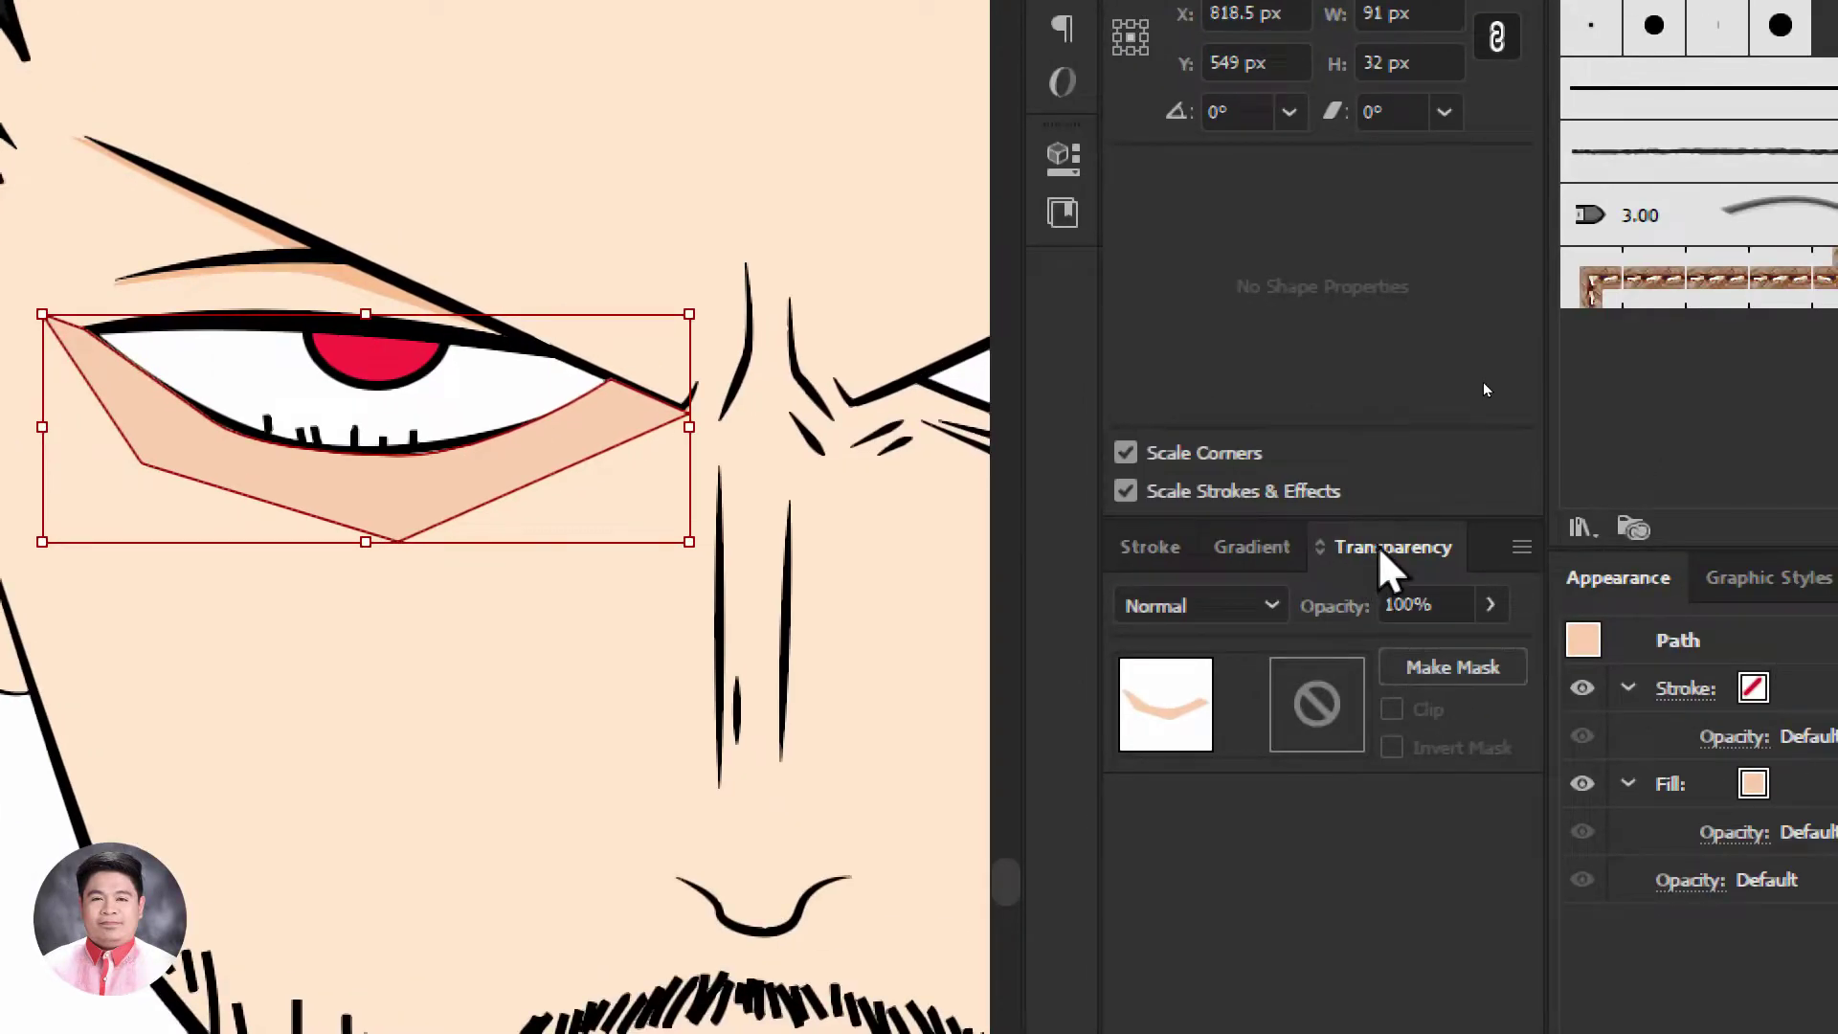
pyautogui.click(1271, 605)
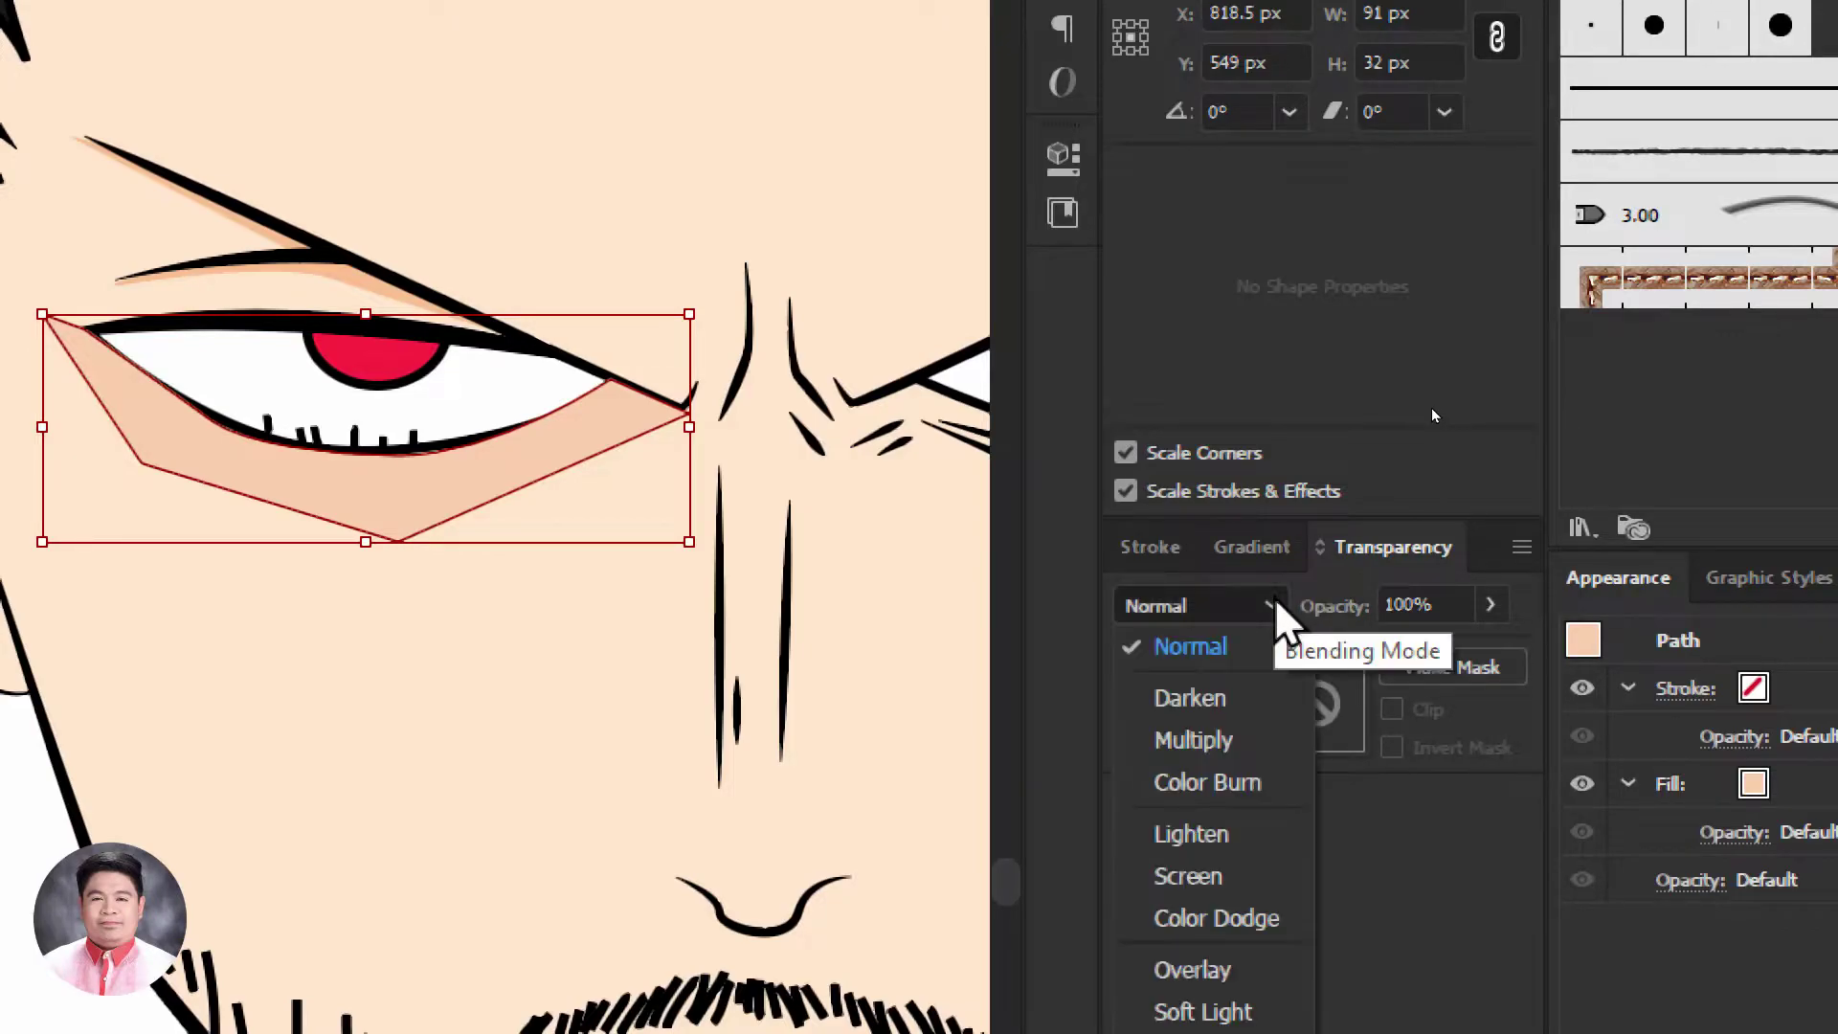
pyautogui.click(1378, 555)
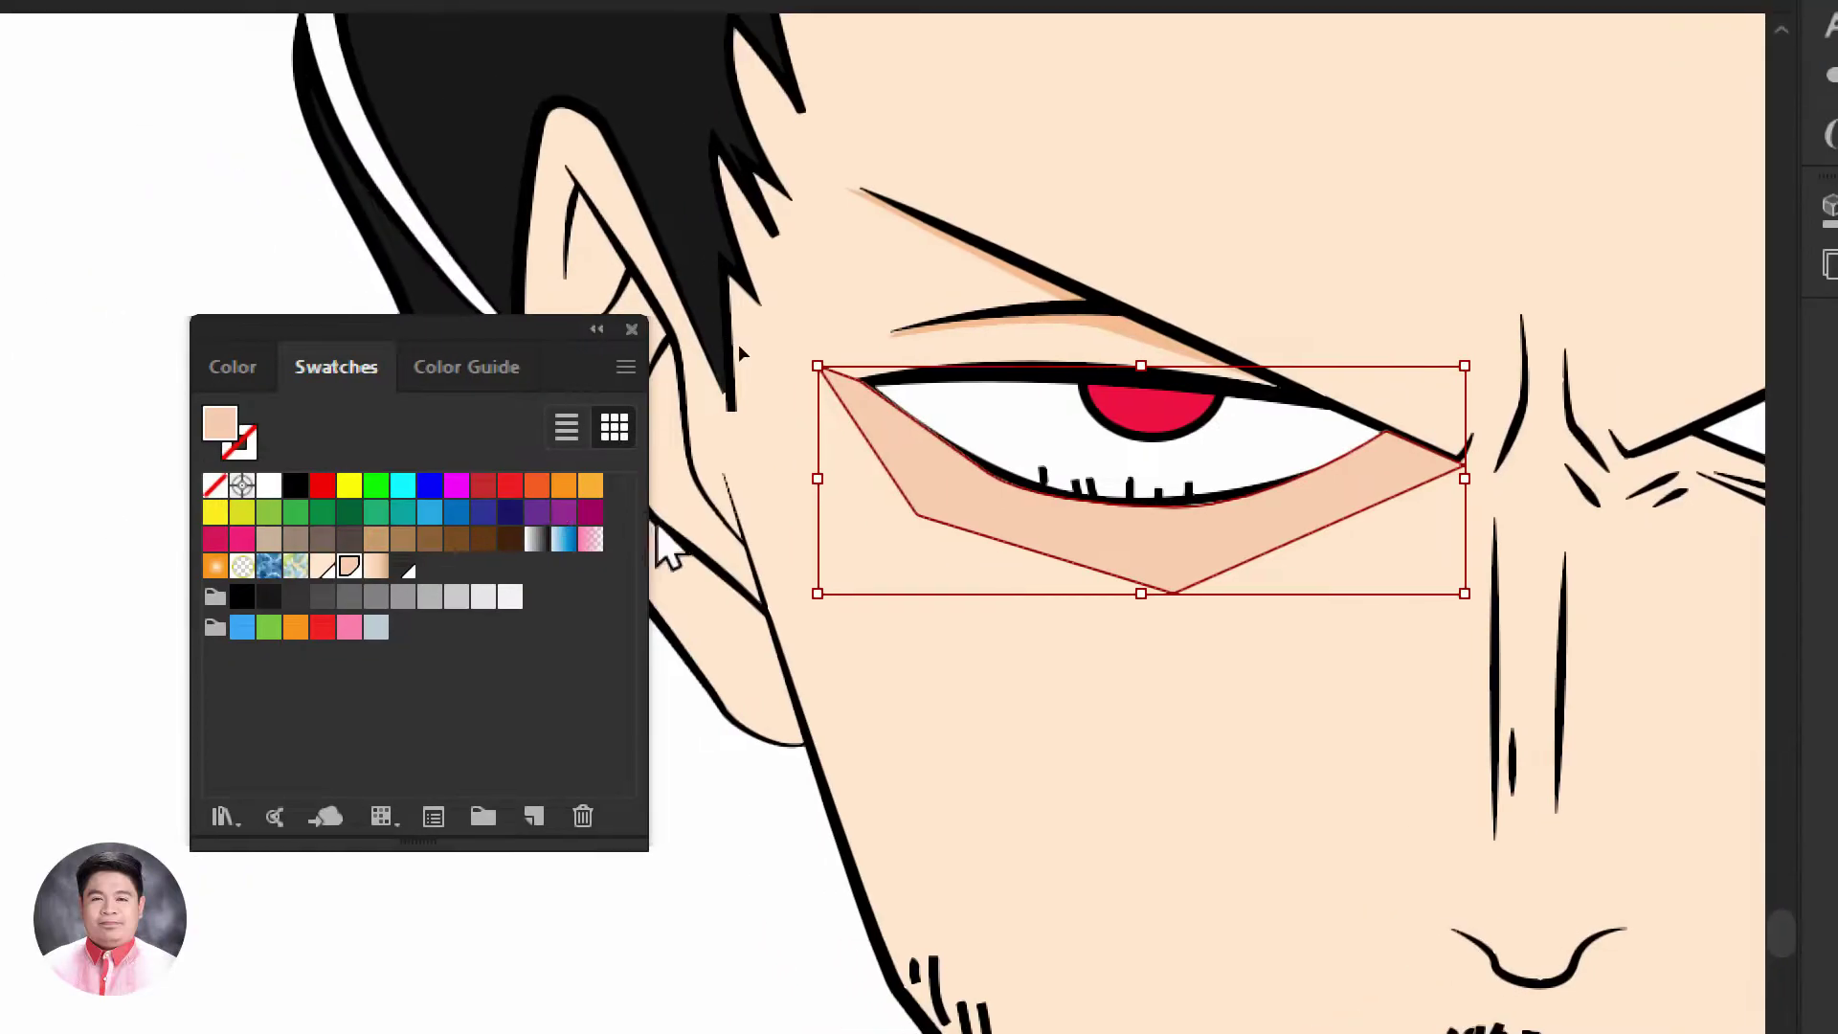
pyautogui.click(163, 651)
pyautogui.click(276, 492)
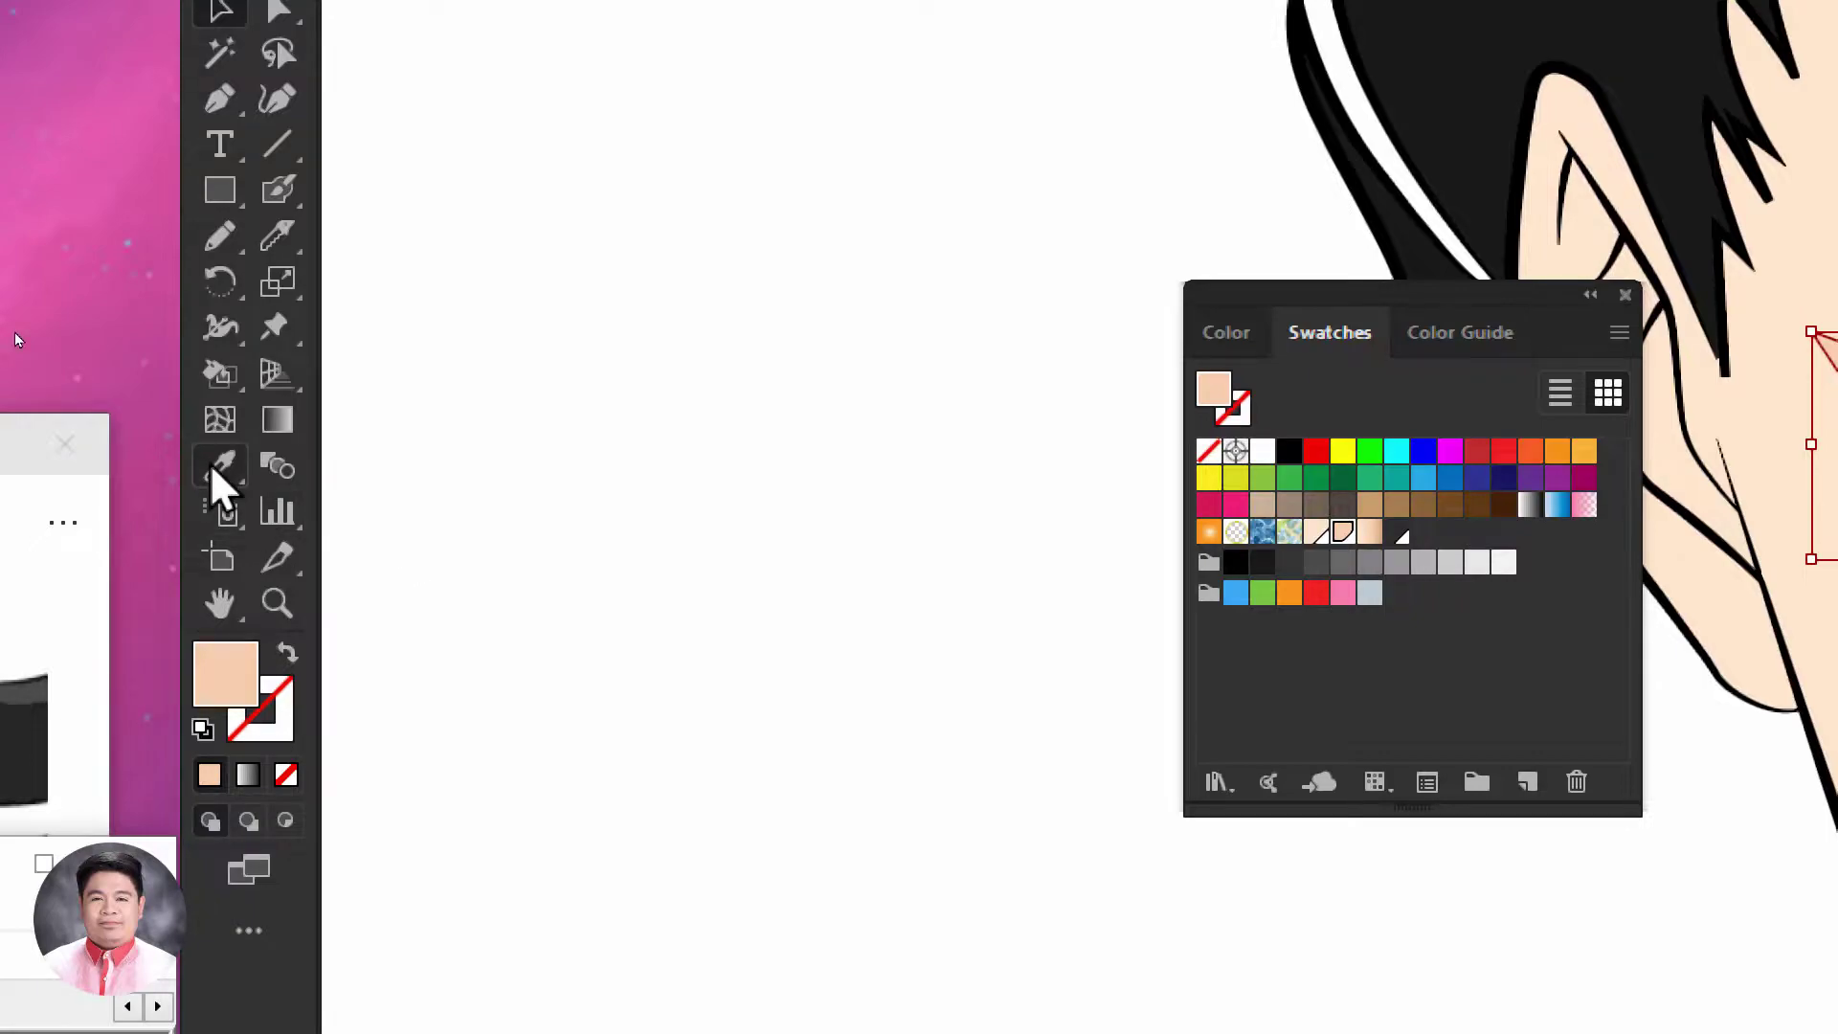
pyautogui.click(213, 467)
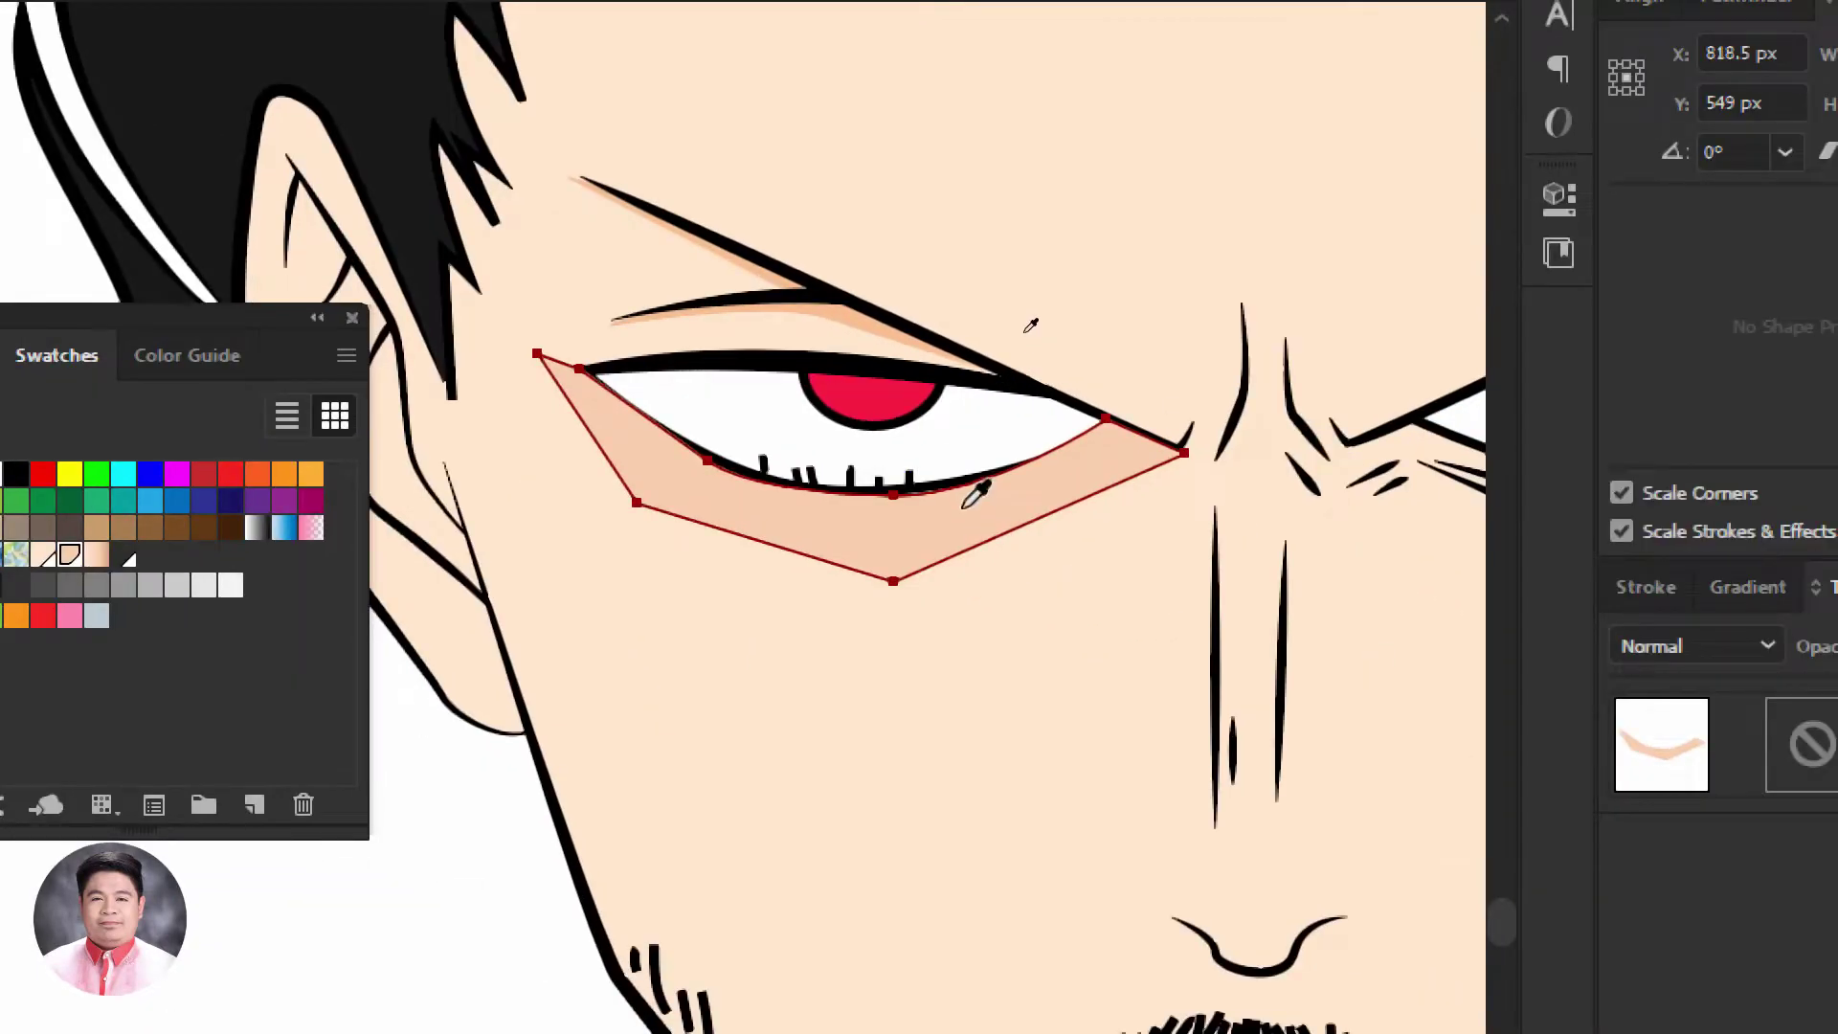
pyautogui.click(843, 306)
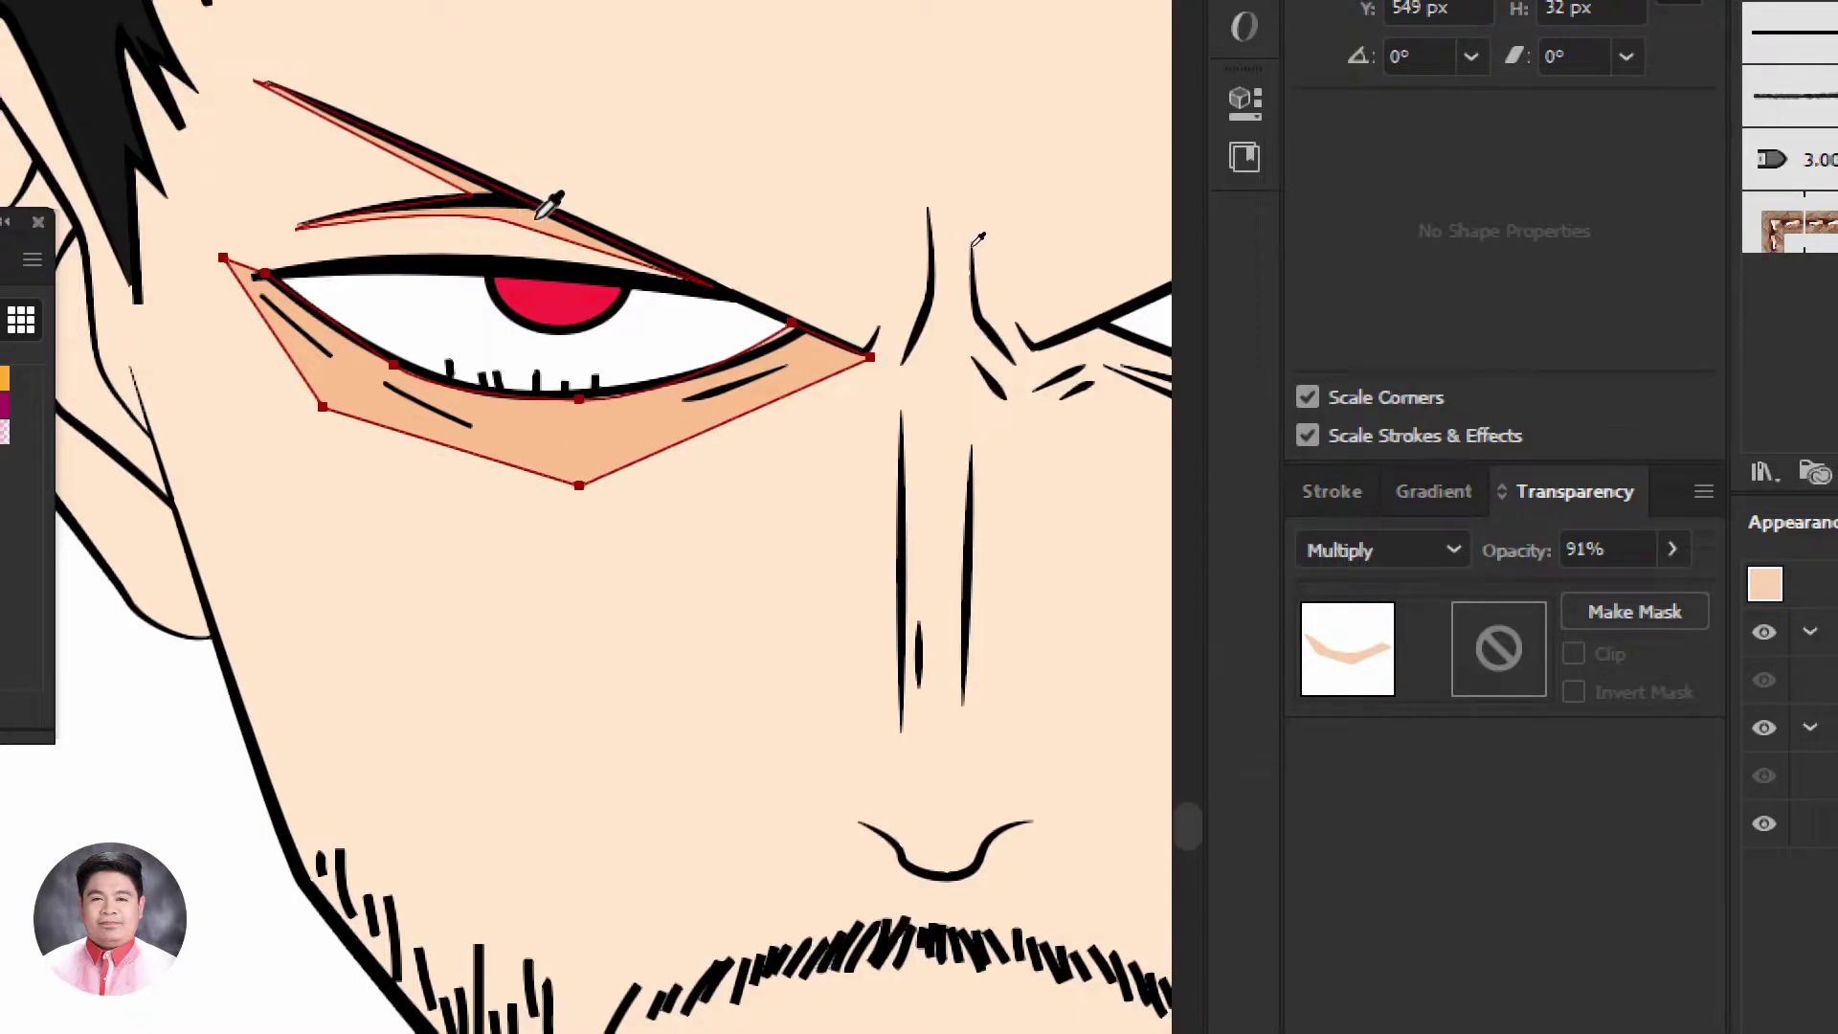
pyautogui.press('v')
pyautogui.click(792, 598)
pyautogui.moveTo(804, 574); pyautogui.dragTo(613, 564)
pyautogui.moveTo(285, 658); pyautogui.dragTo(641, 758)
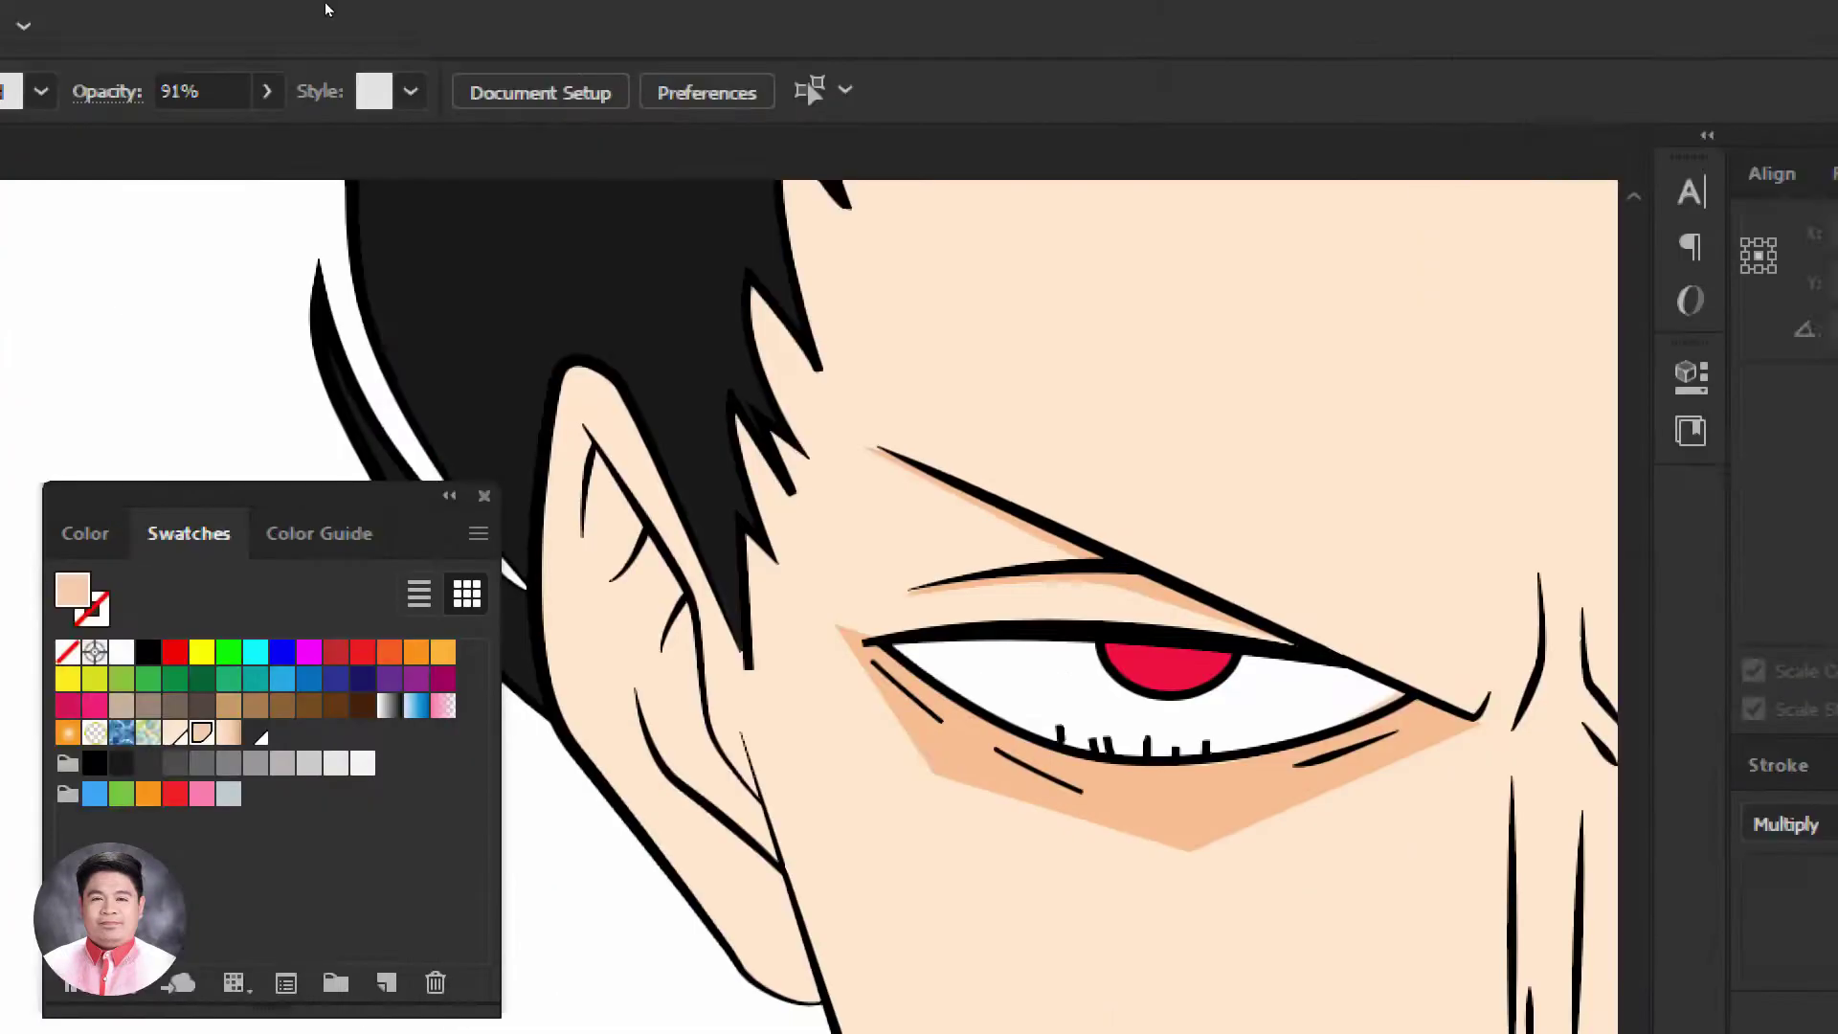
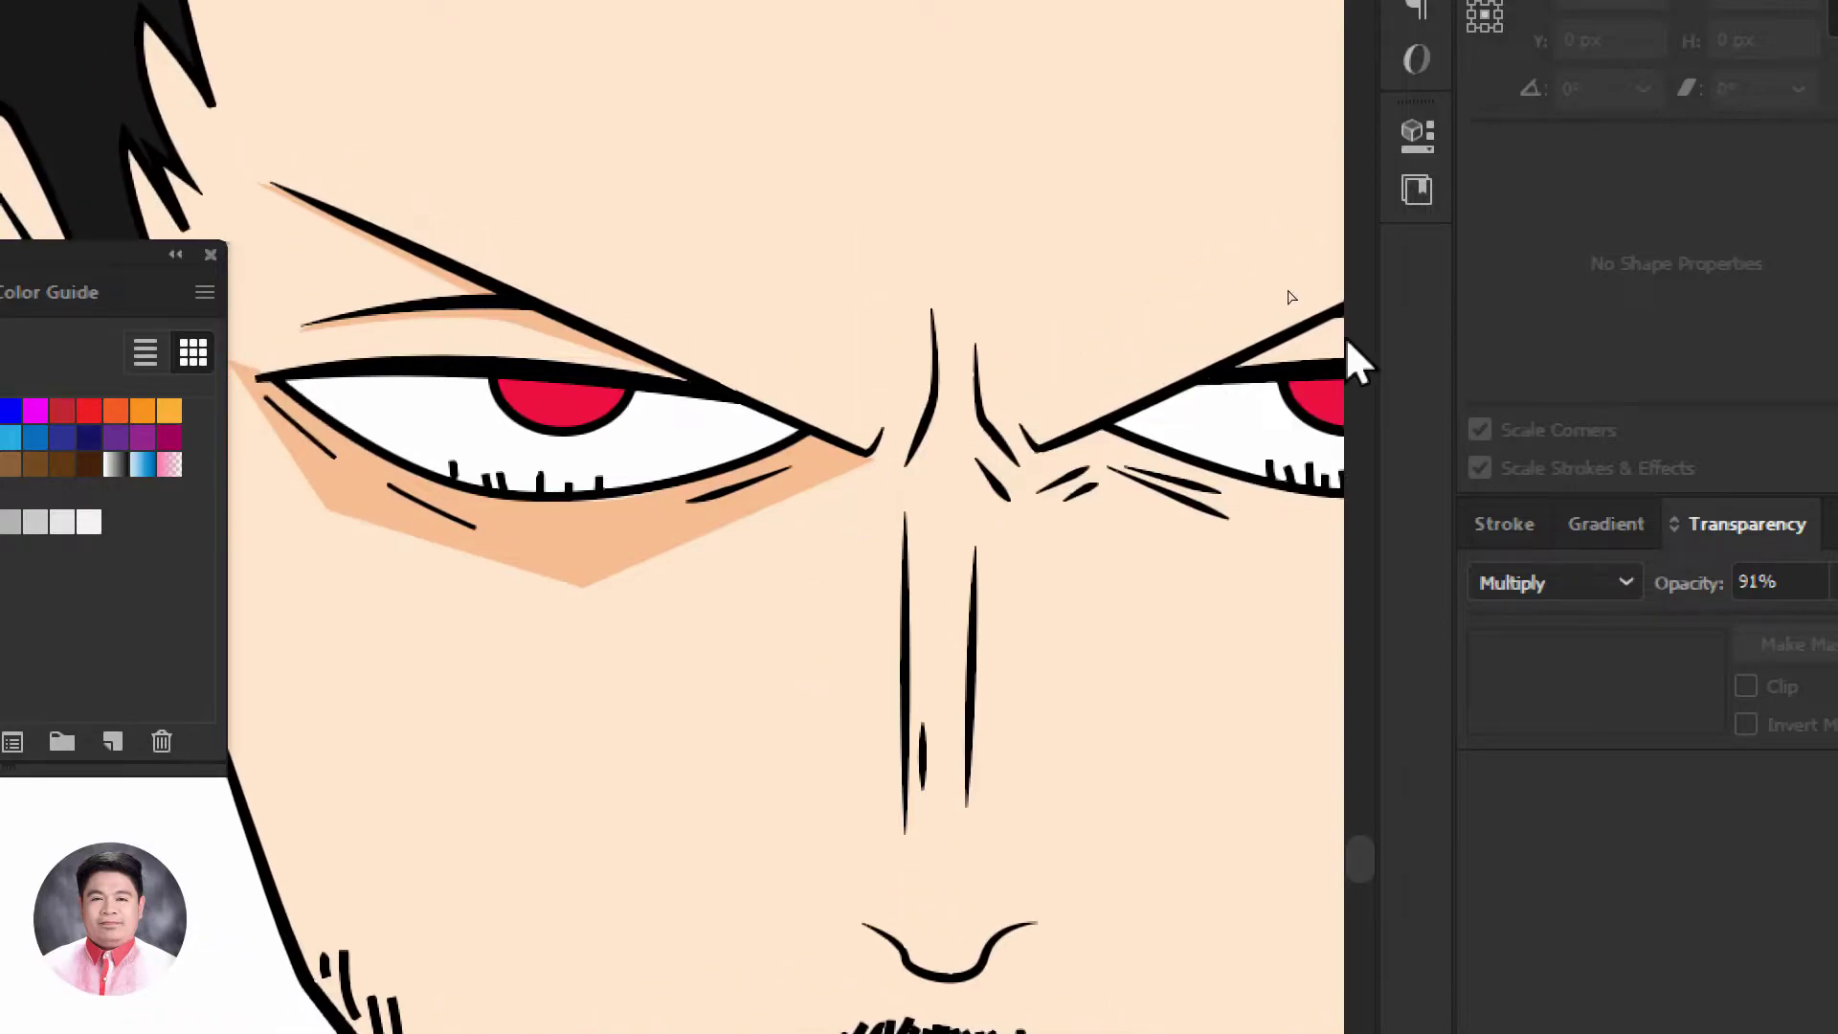
pyautogui.moveTo(1169, 647); pyautogui.dragTo(760, 547)
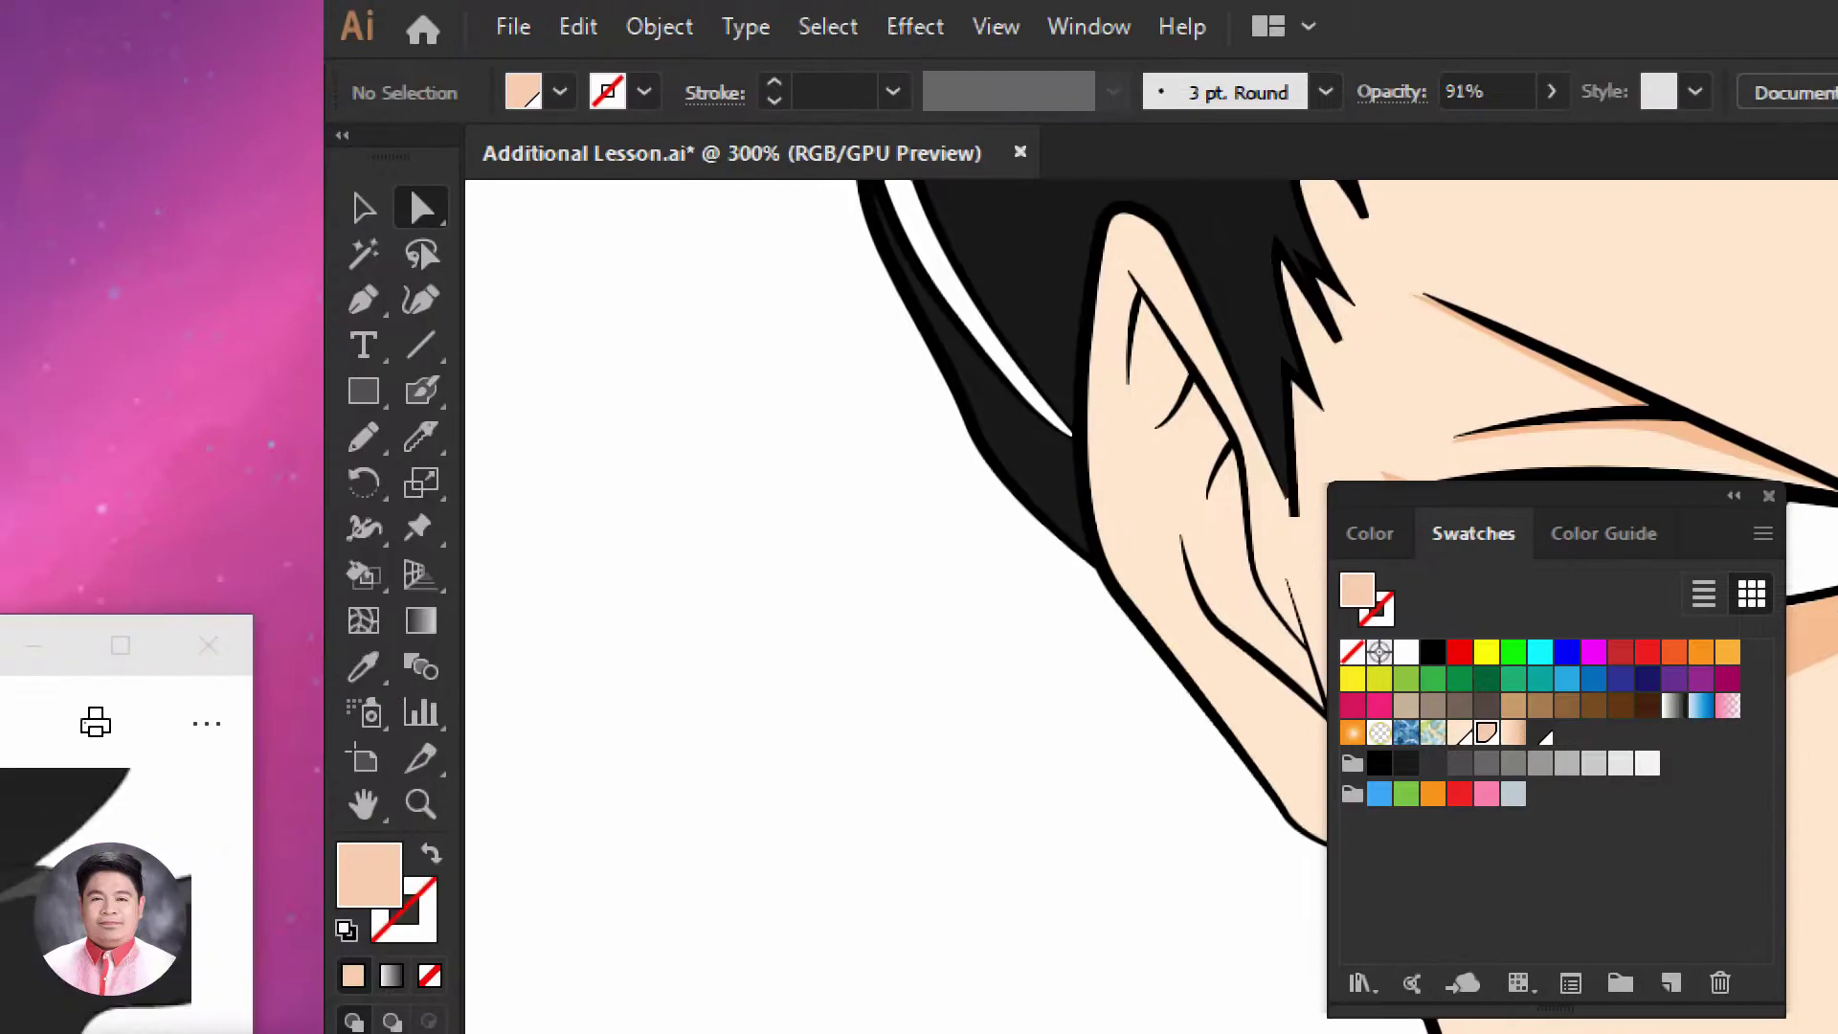
# Draw a closed shadow shape over the right eye with the Pen tool, following the eyebrow line and eyelid crease, and deselect it
pyautogui.click(363, 302)
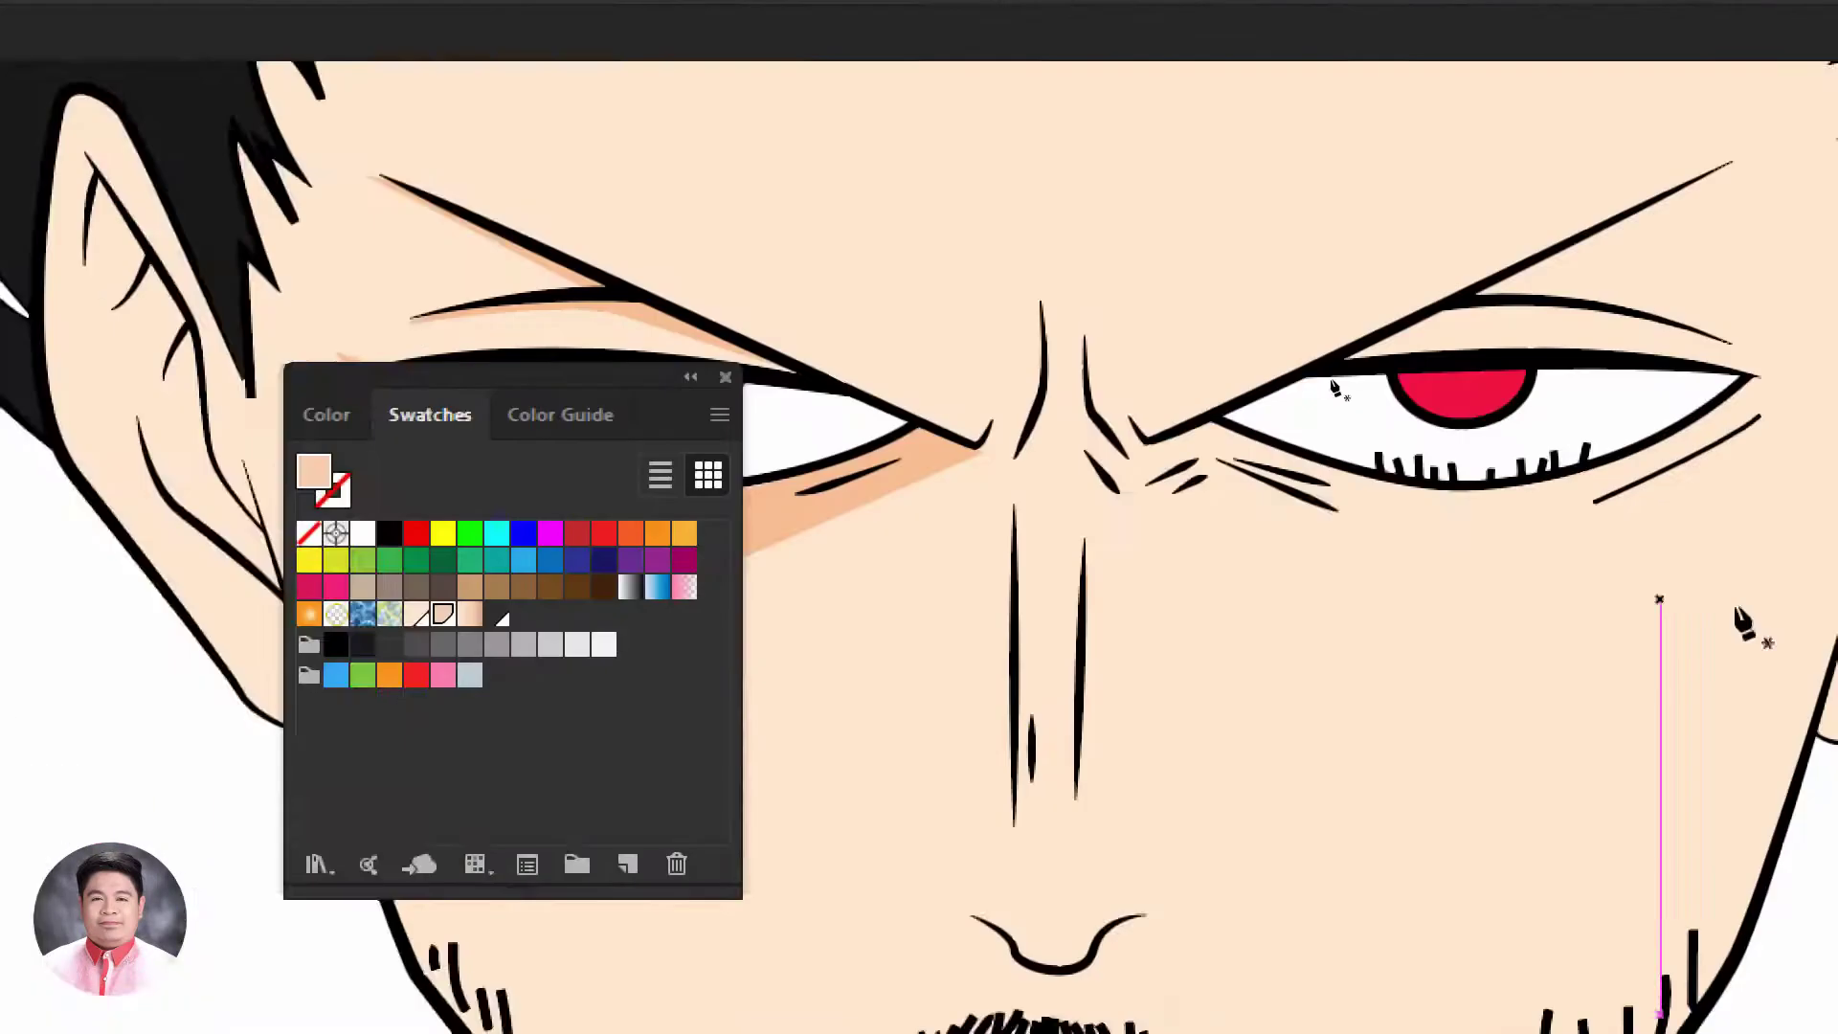
pyautogui.moveTo(826, 412); pyautogui.dragTo(931, 451)
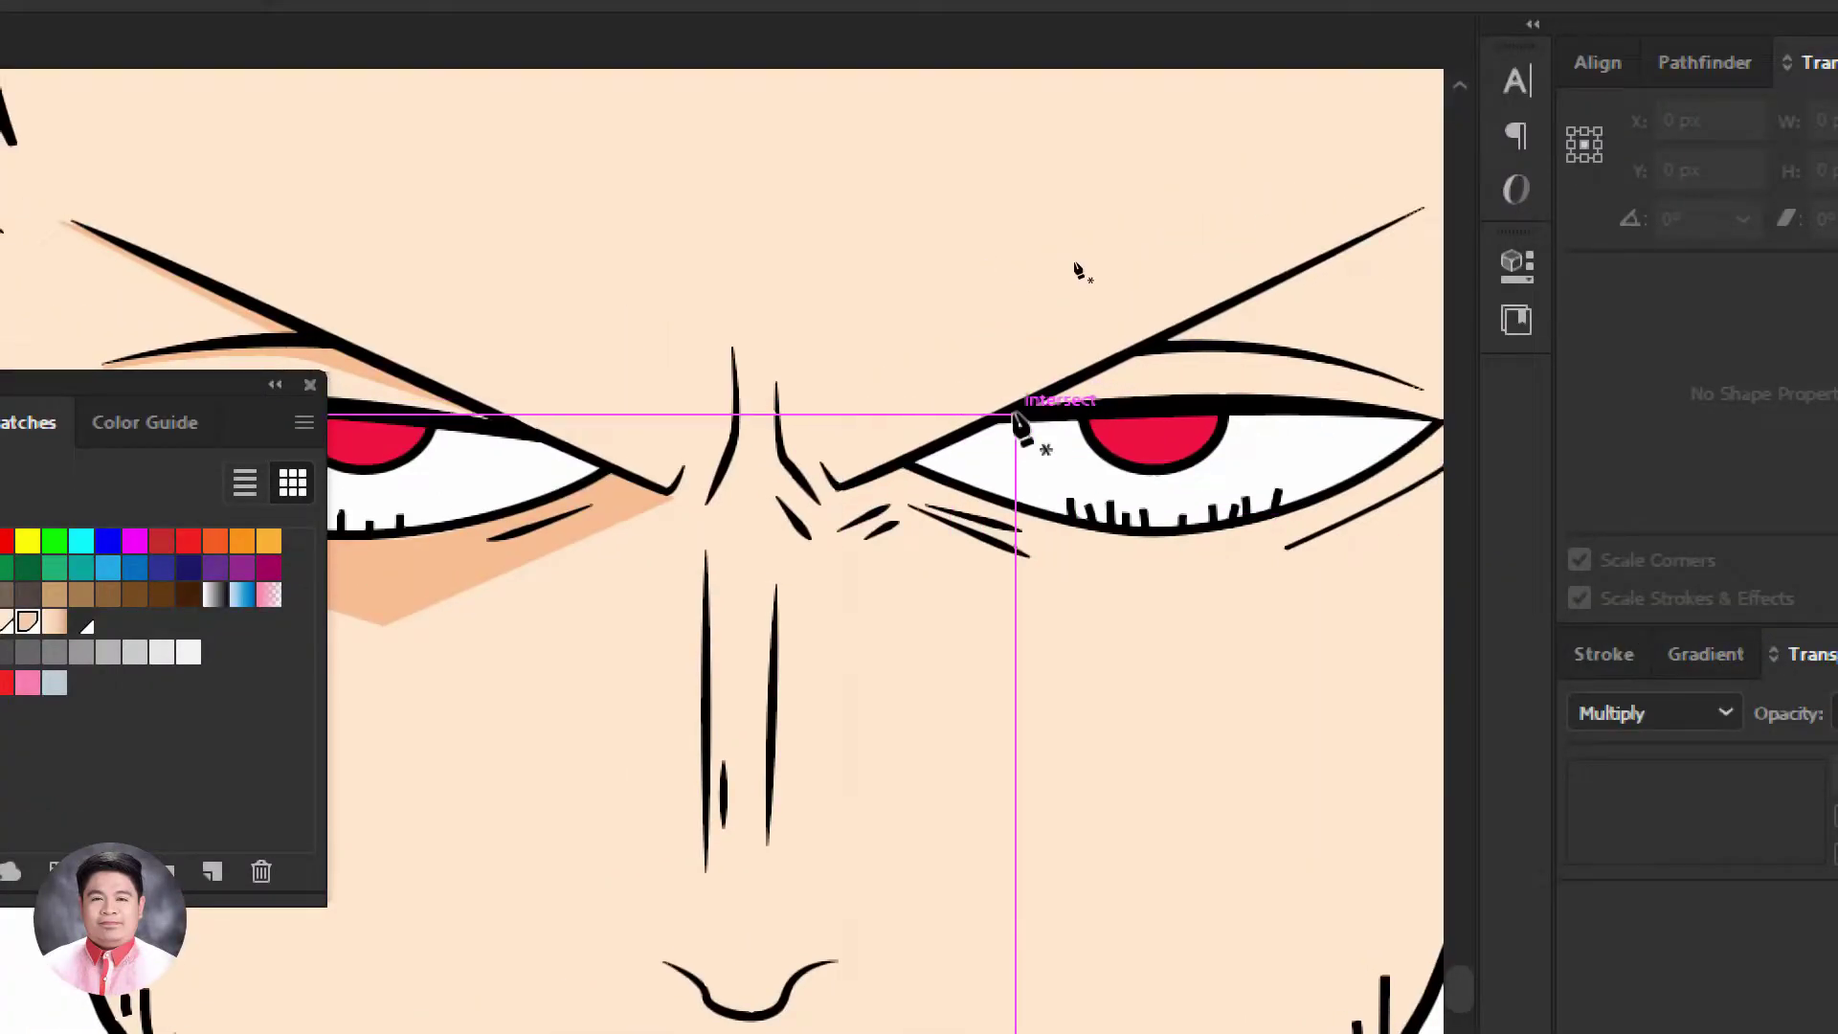
pyautogui.click(1010, 416)
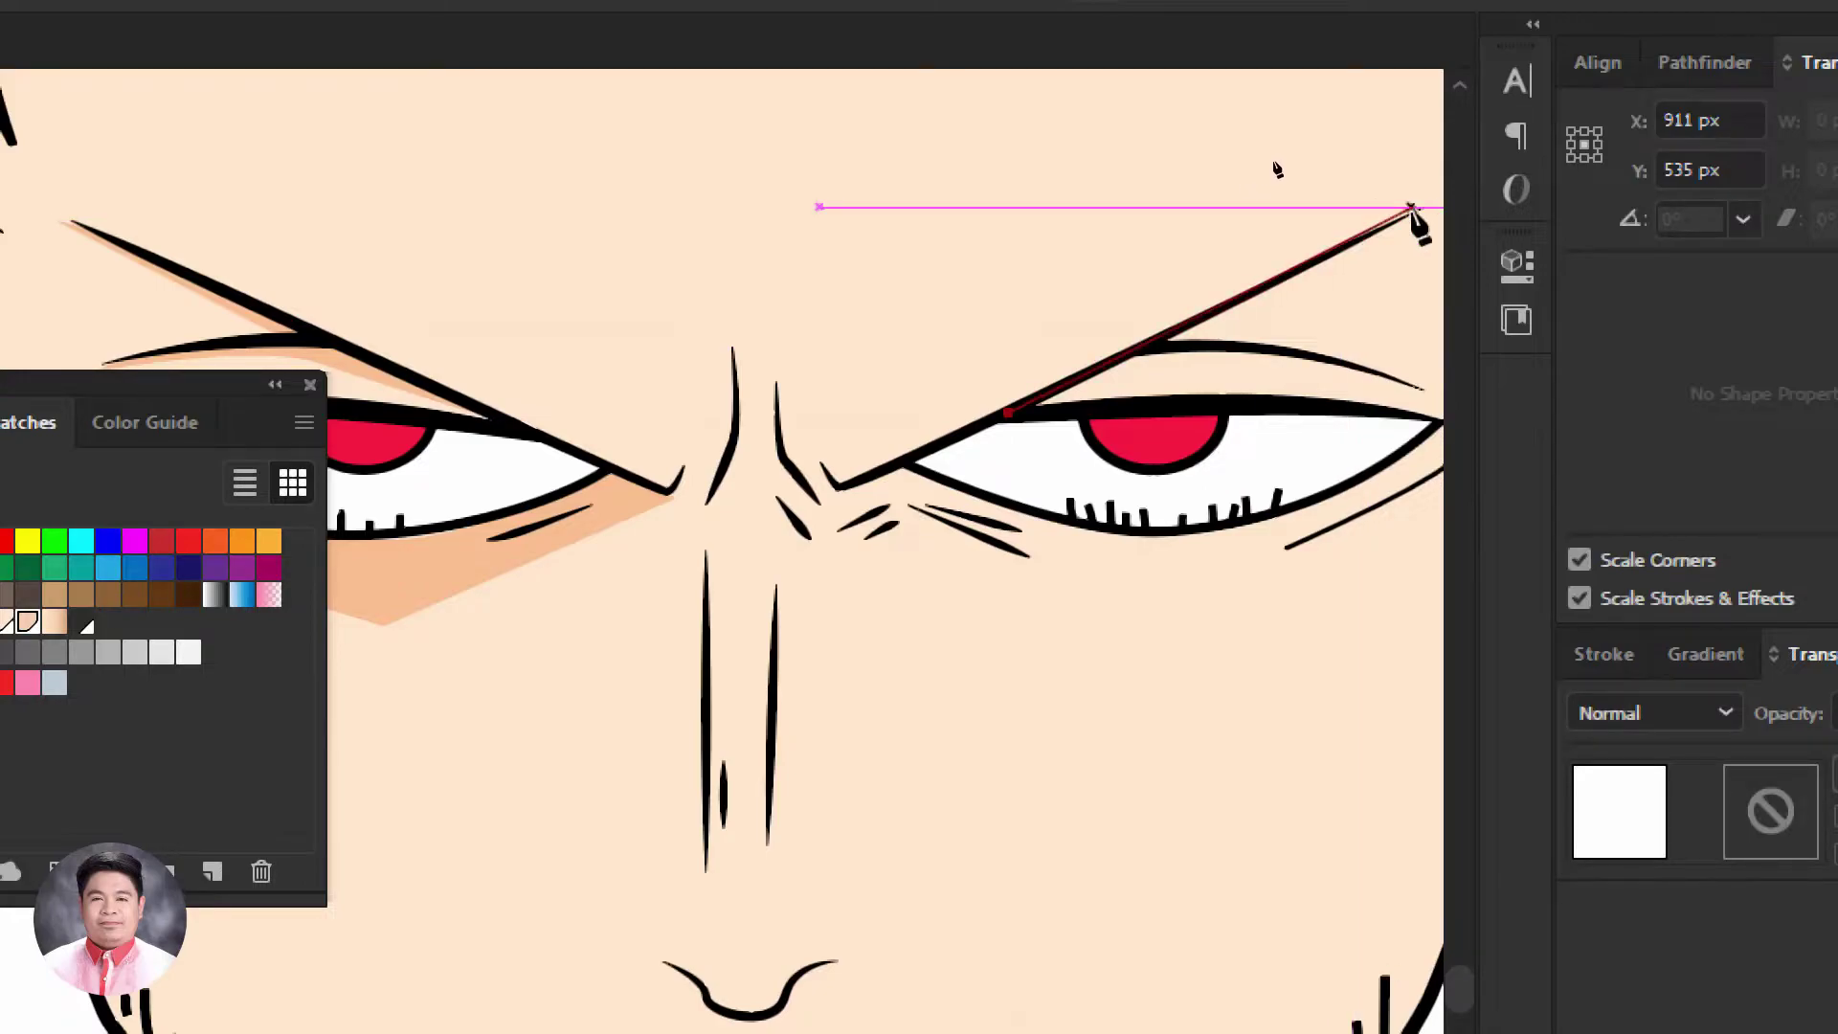
pyautogui.moveTo(1426, 206); pyautogui.dragTo(1185, 347)
pyautogui.click(1182, 349)
pyautogui.click(1429, 391)
pyautogui.moveTo(1429, 392); pyautogui.dragTo(1235, 484)
pyautogui.moveTo(505, 312); pyautogui.dragTo(1436, 230)
pyautogui.hotkey('ctrl', 'z')
pyautogui.moveTo(1080, 306); pyautogui.dragTo(1159, 350)
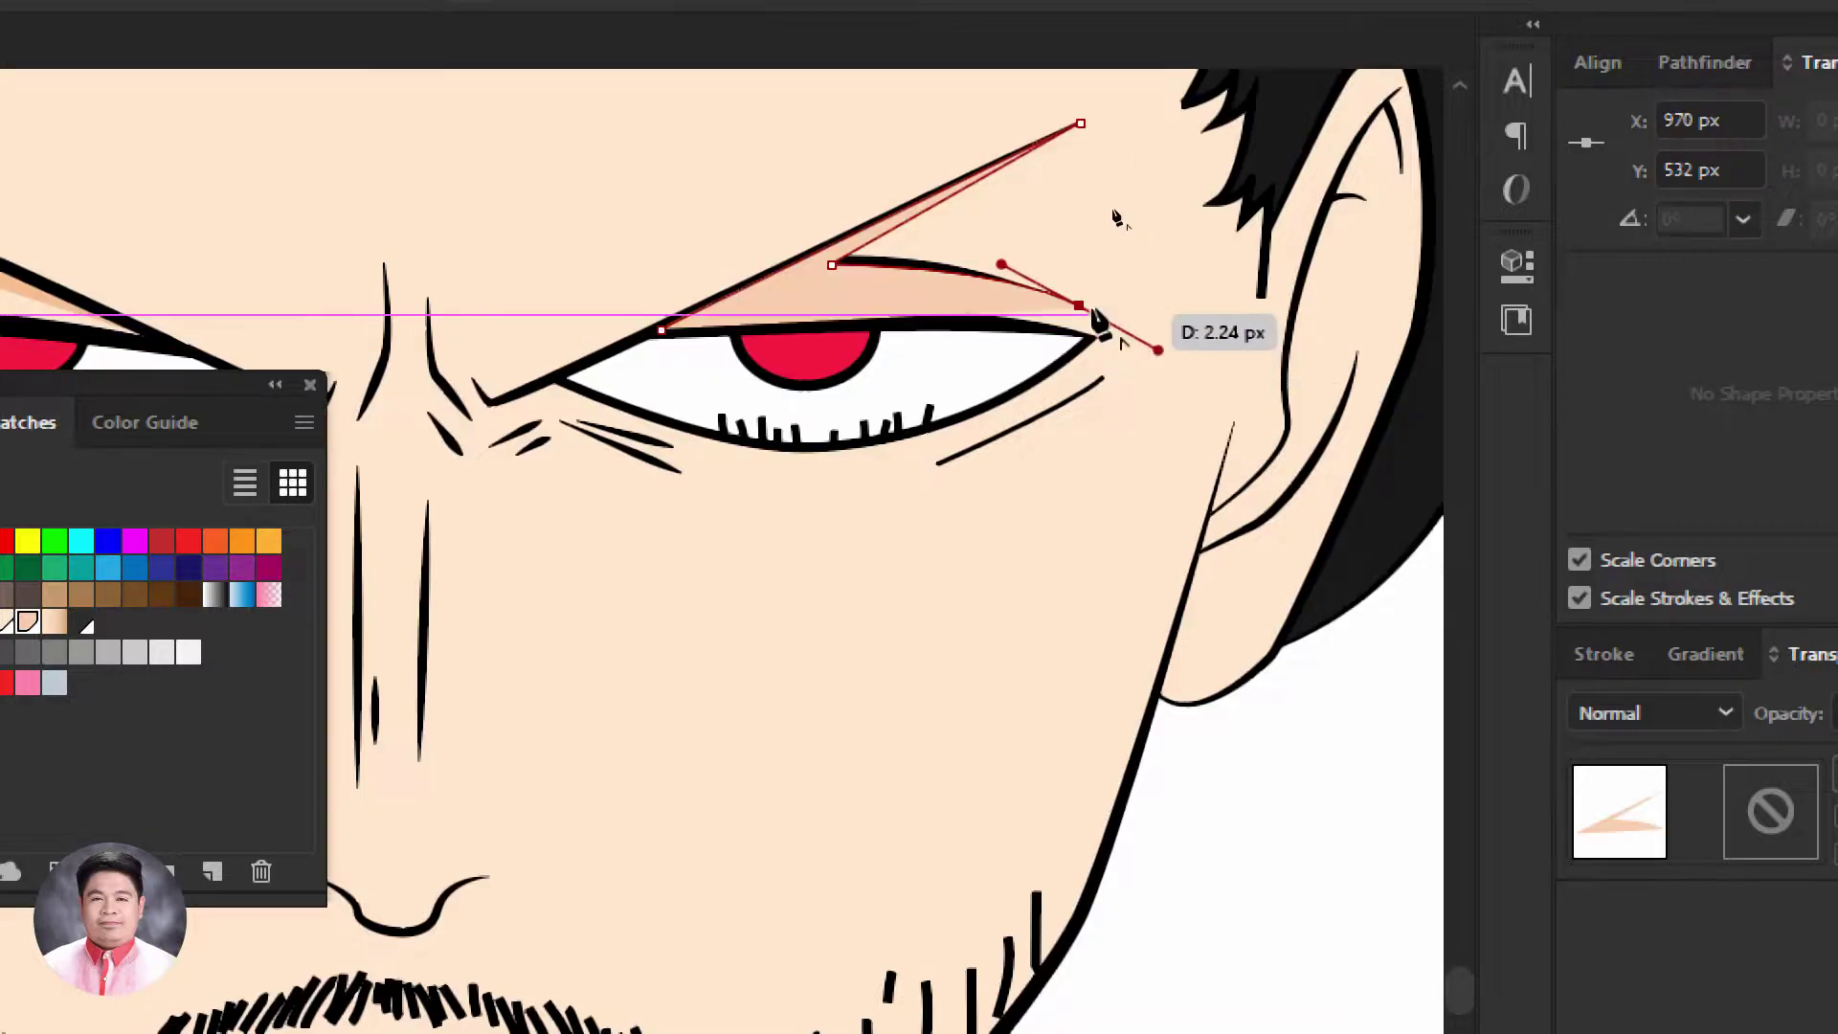
pyautogui.moveTo(824, 286); pyautogui.dragTo(768, 301)
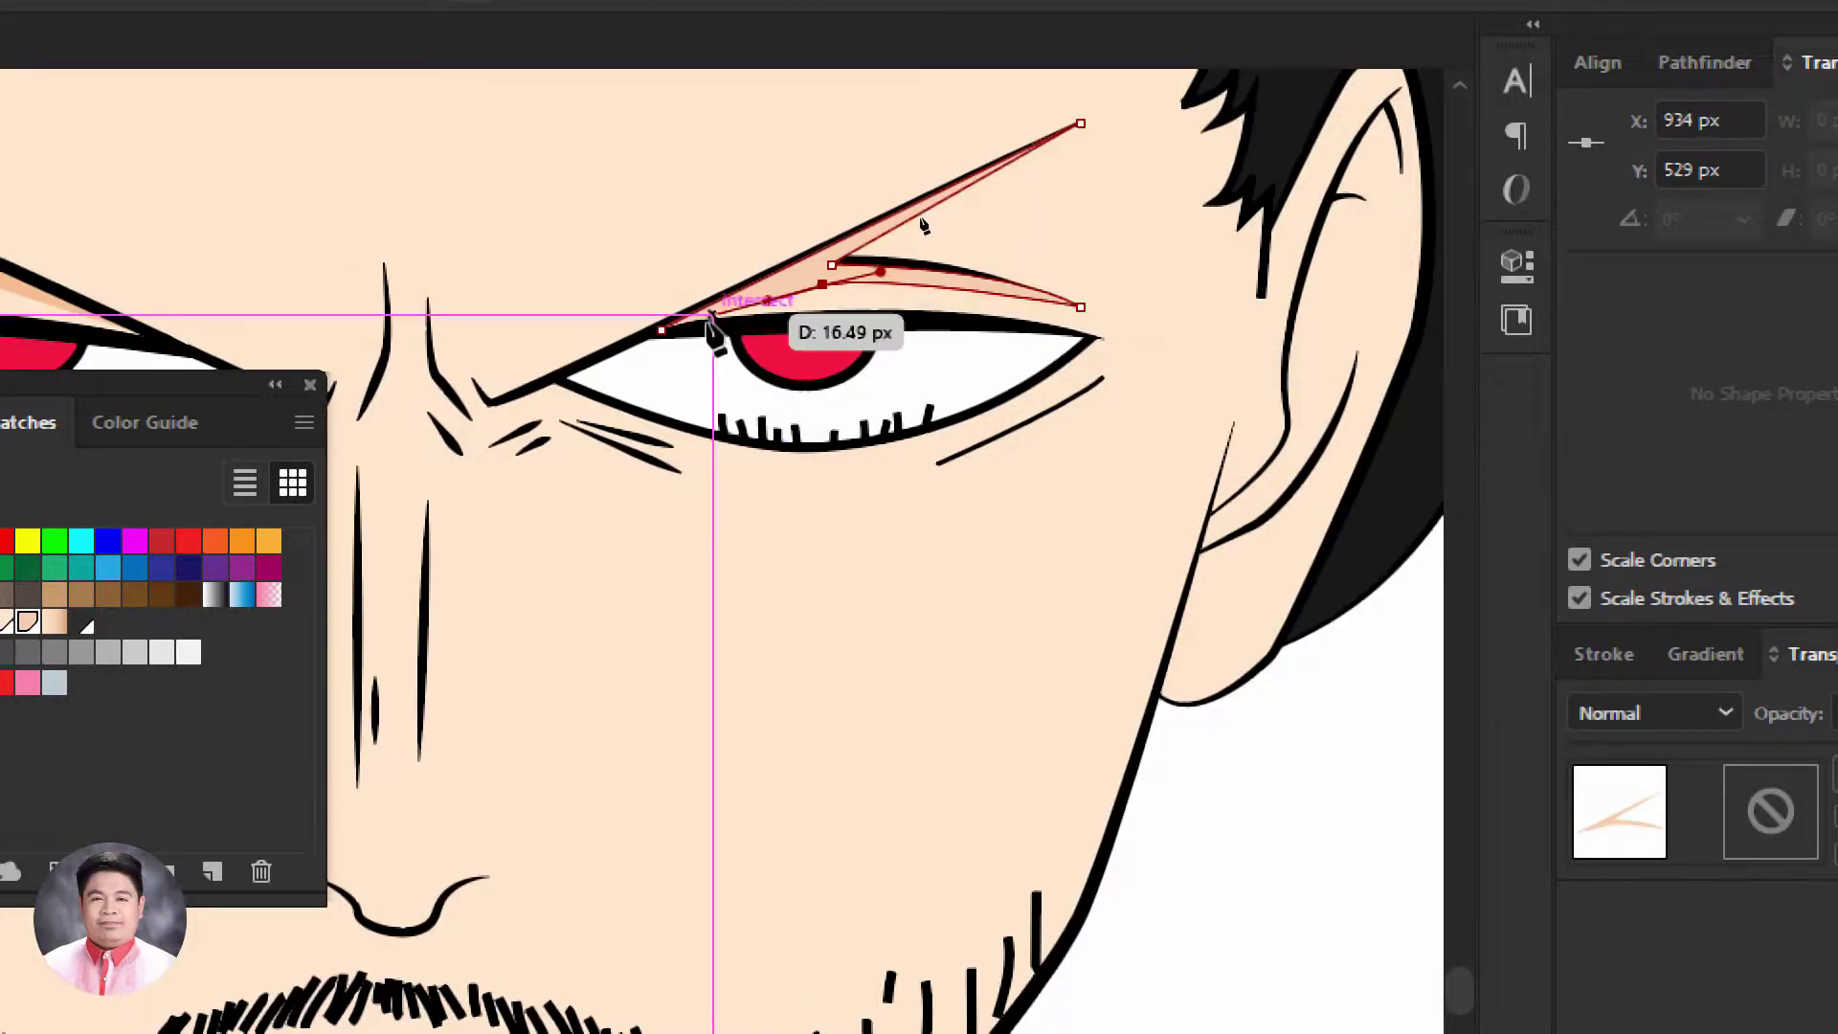
pyautogui.click(660, 328)
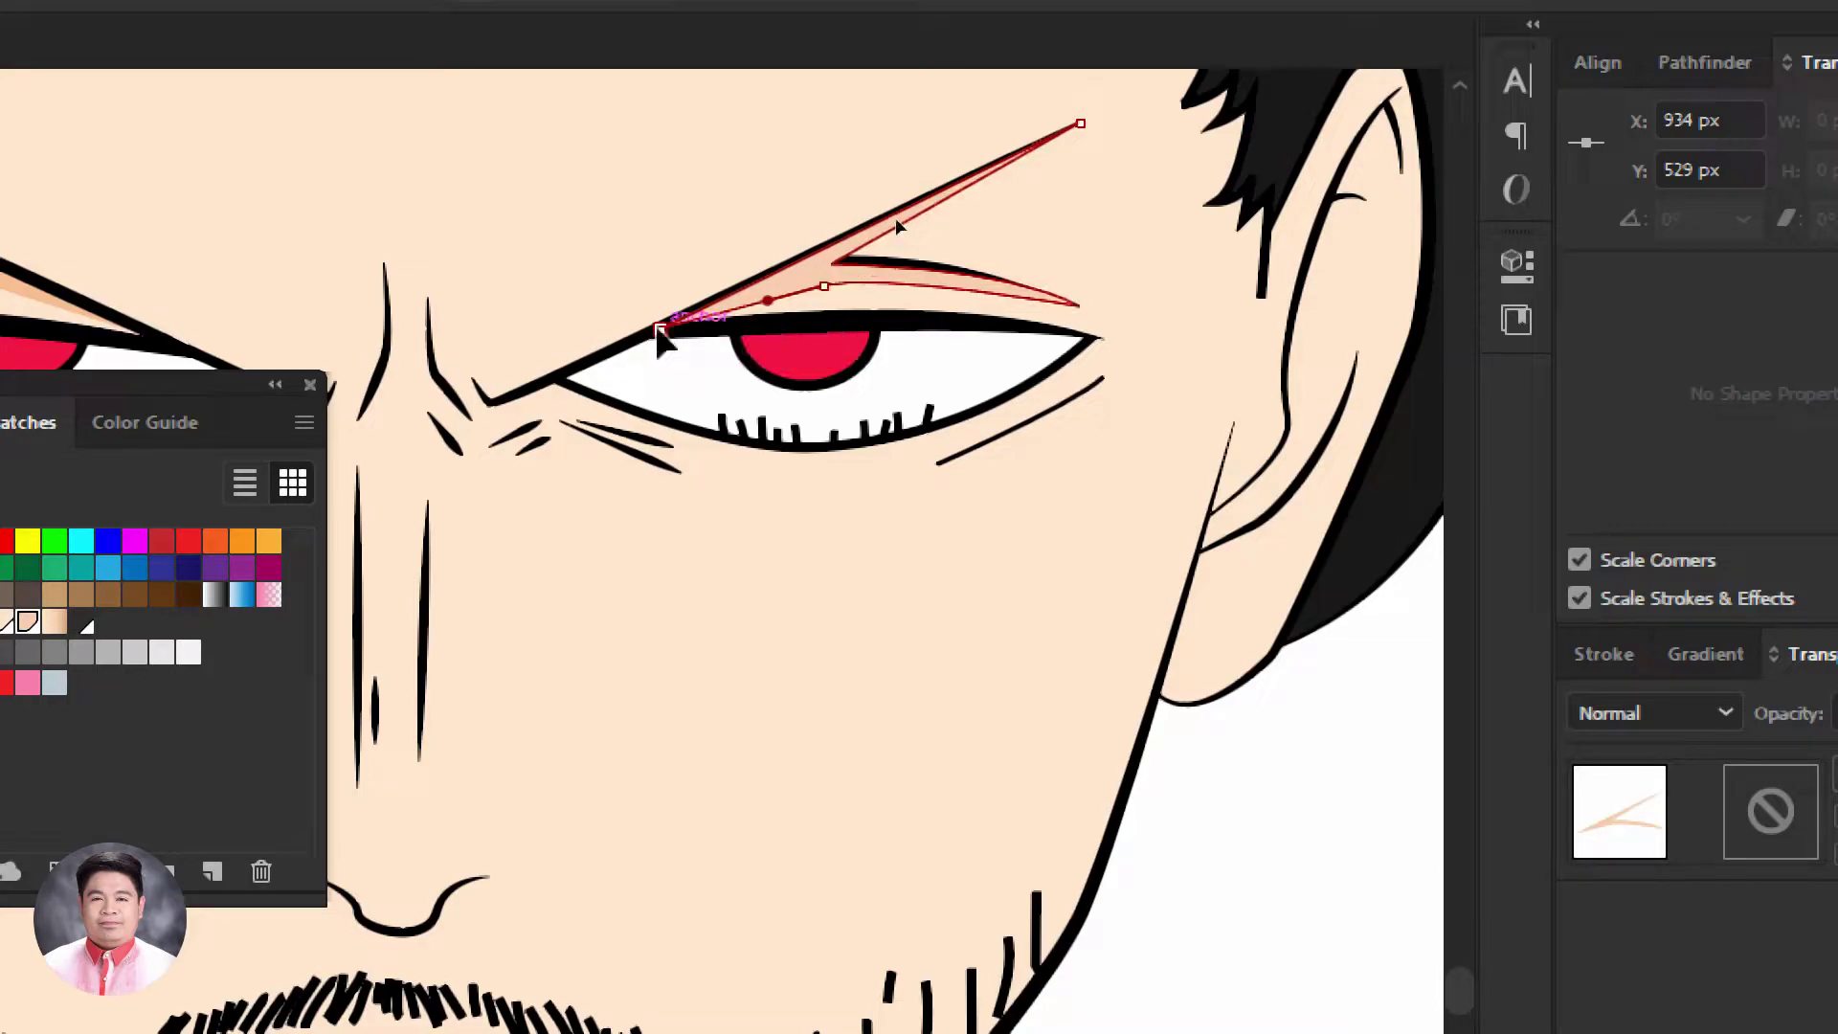
pyautogui.keyDown('ctrl'); pyautogui.click(767, 574); pyautogui.keyUp('ctrl')
# Draw a closed angular shadow shape under the right eye with the Pen tool, curving its upper edge along the lower lid, and deselect it
pyautogui.moveTo(689, 563); pyautogui.dragTo(890, 537)
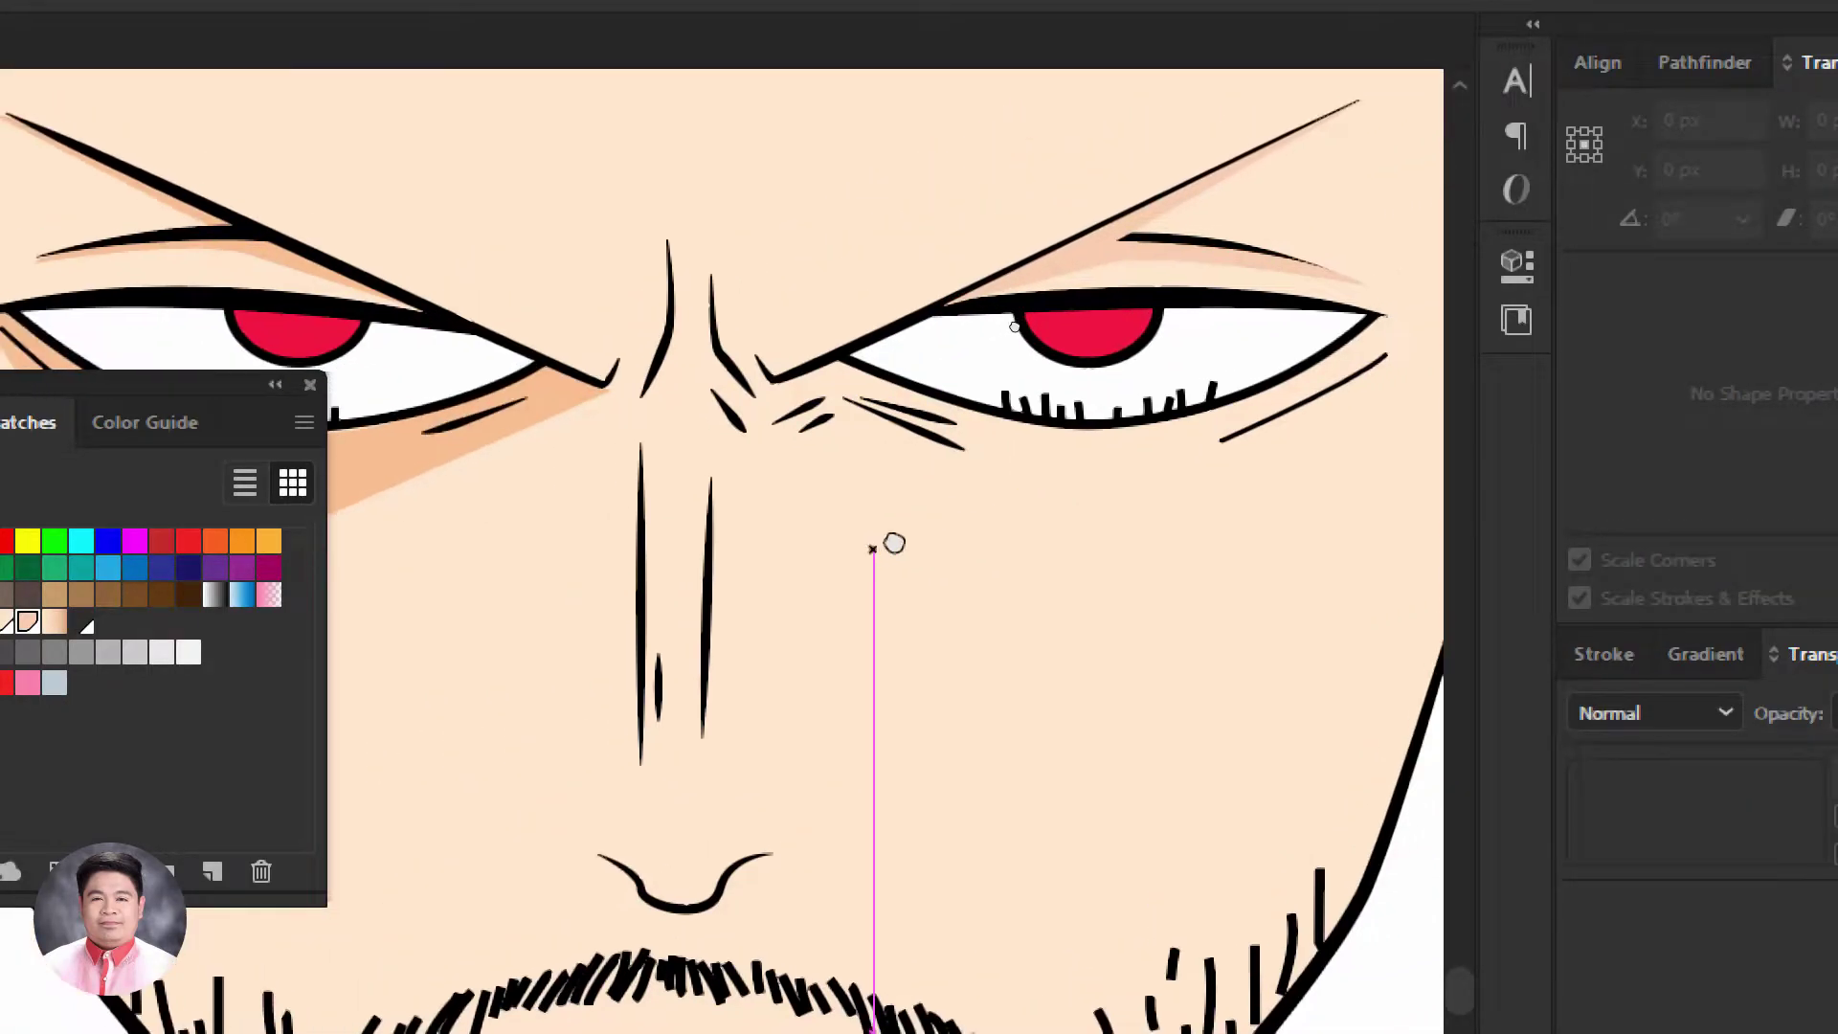
pyautogui.click(772, 390)
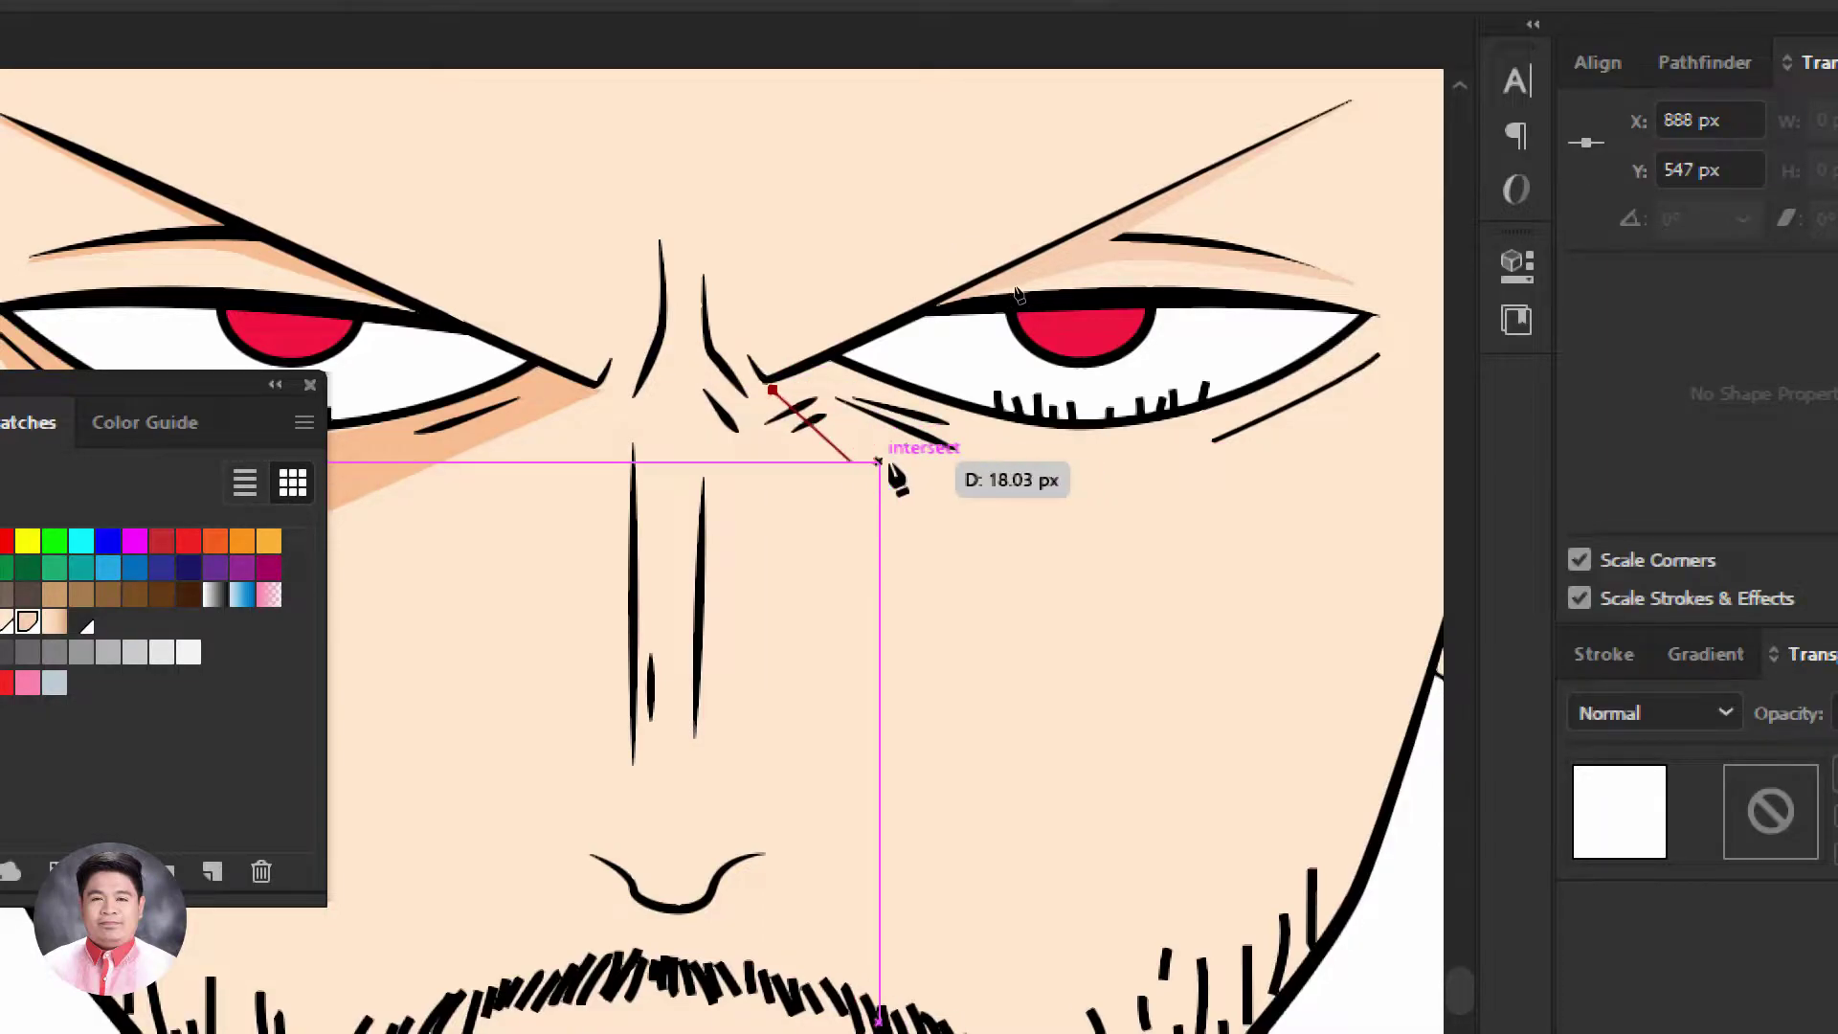
pyautogui.click(993, 502)
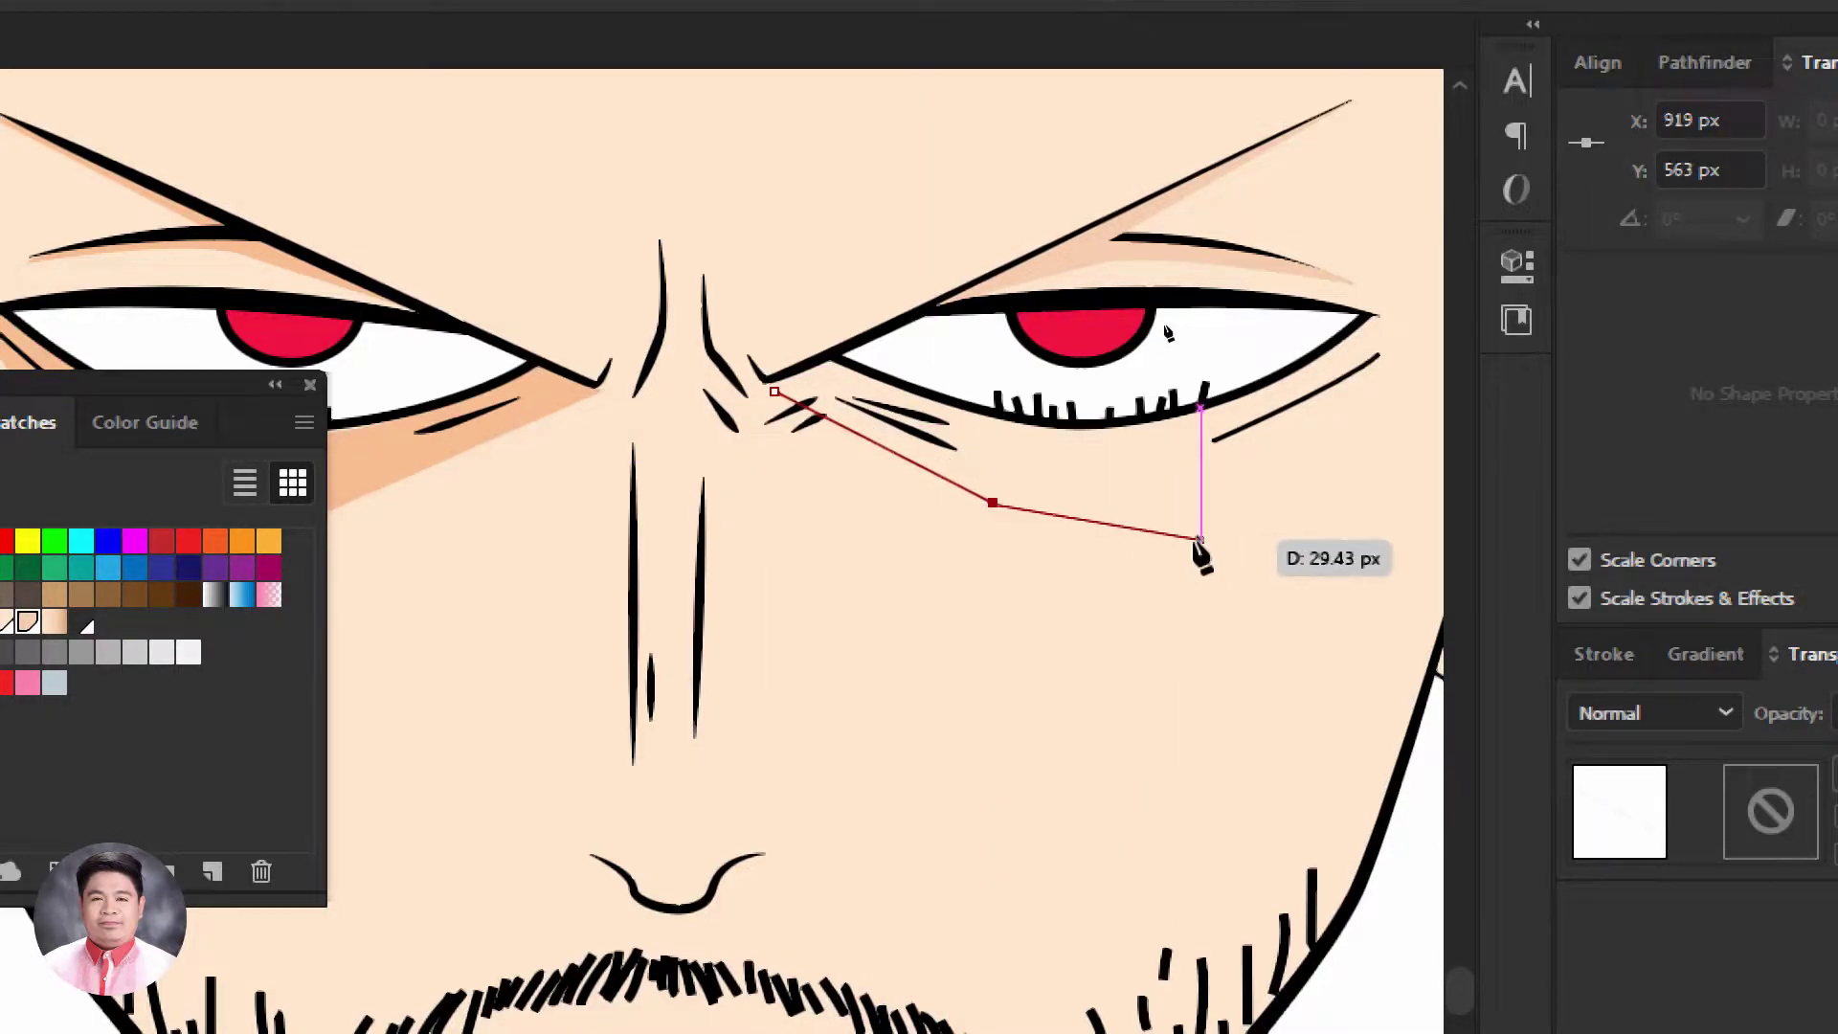
pyautogui.click(1168, 517)
pyautogui.moveTo(1284, 472); pyautogui.dragTo(1059, 546)
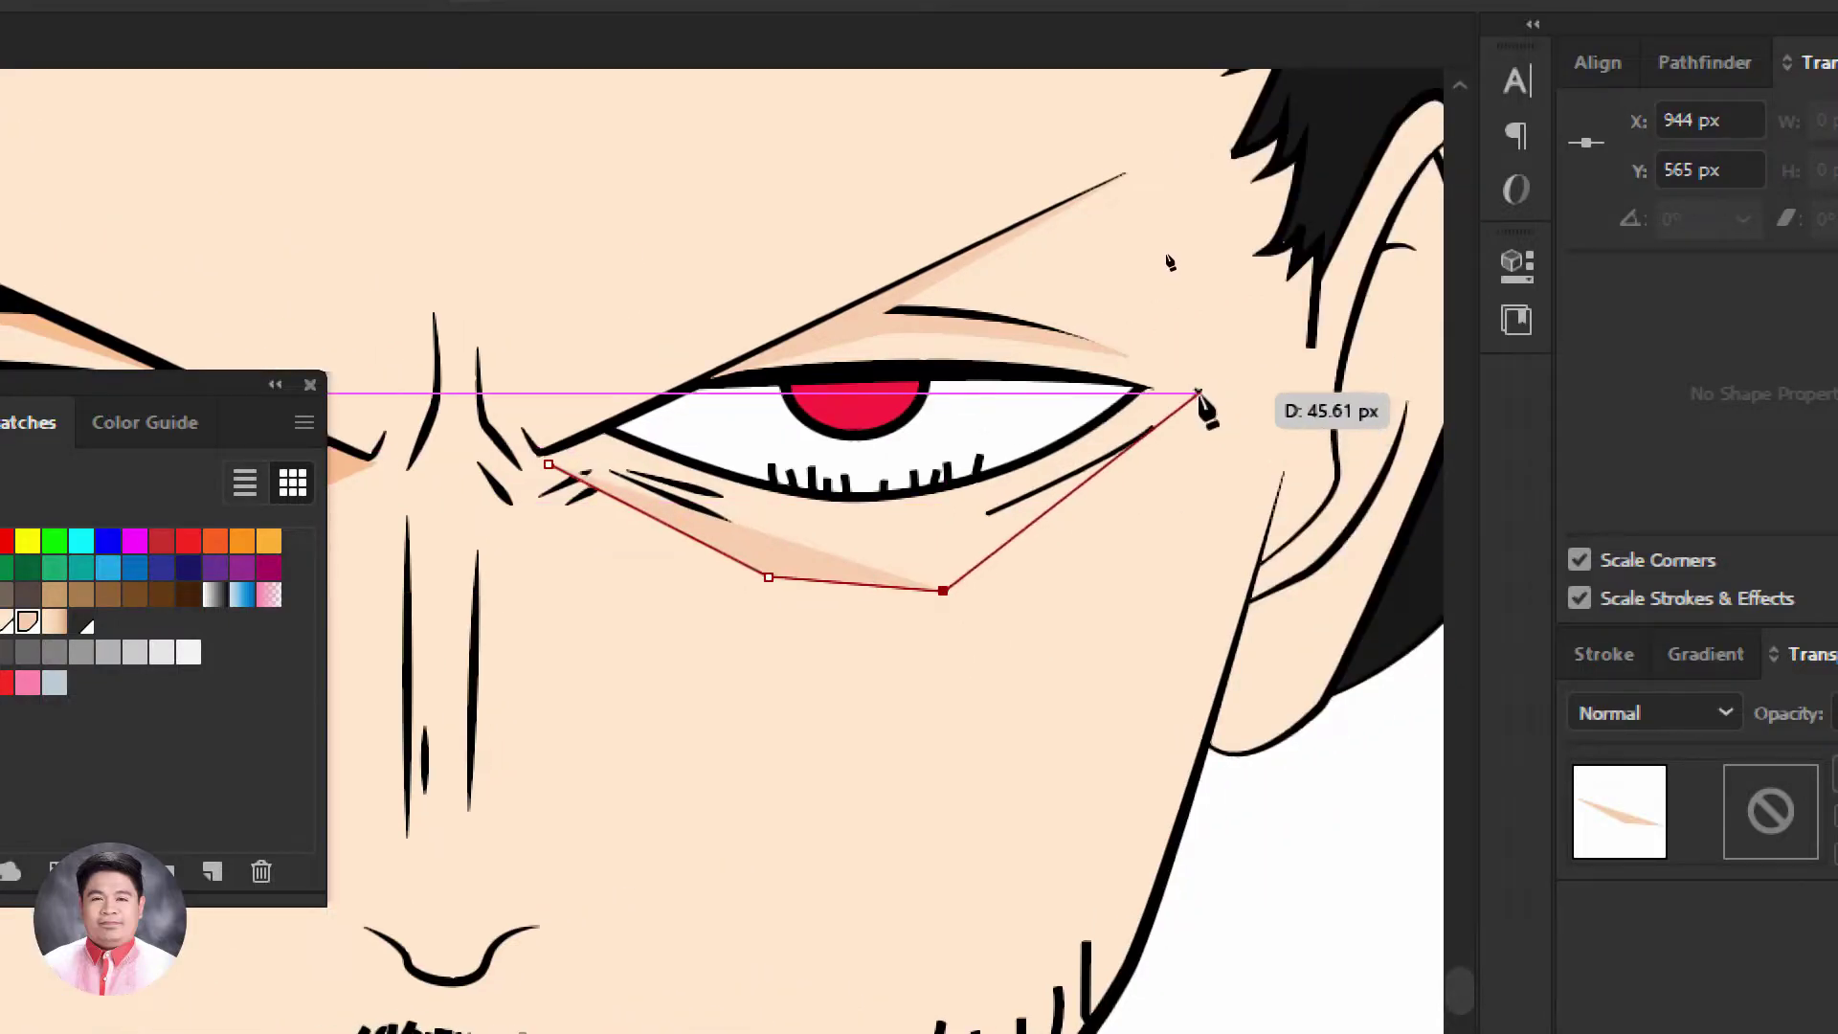
pyautogui.click(1192, 405)
pyautogui.click(1136, 386)
pyautogui.click(951, 491)
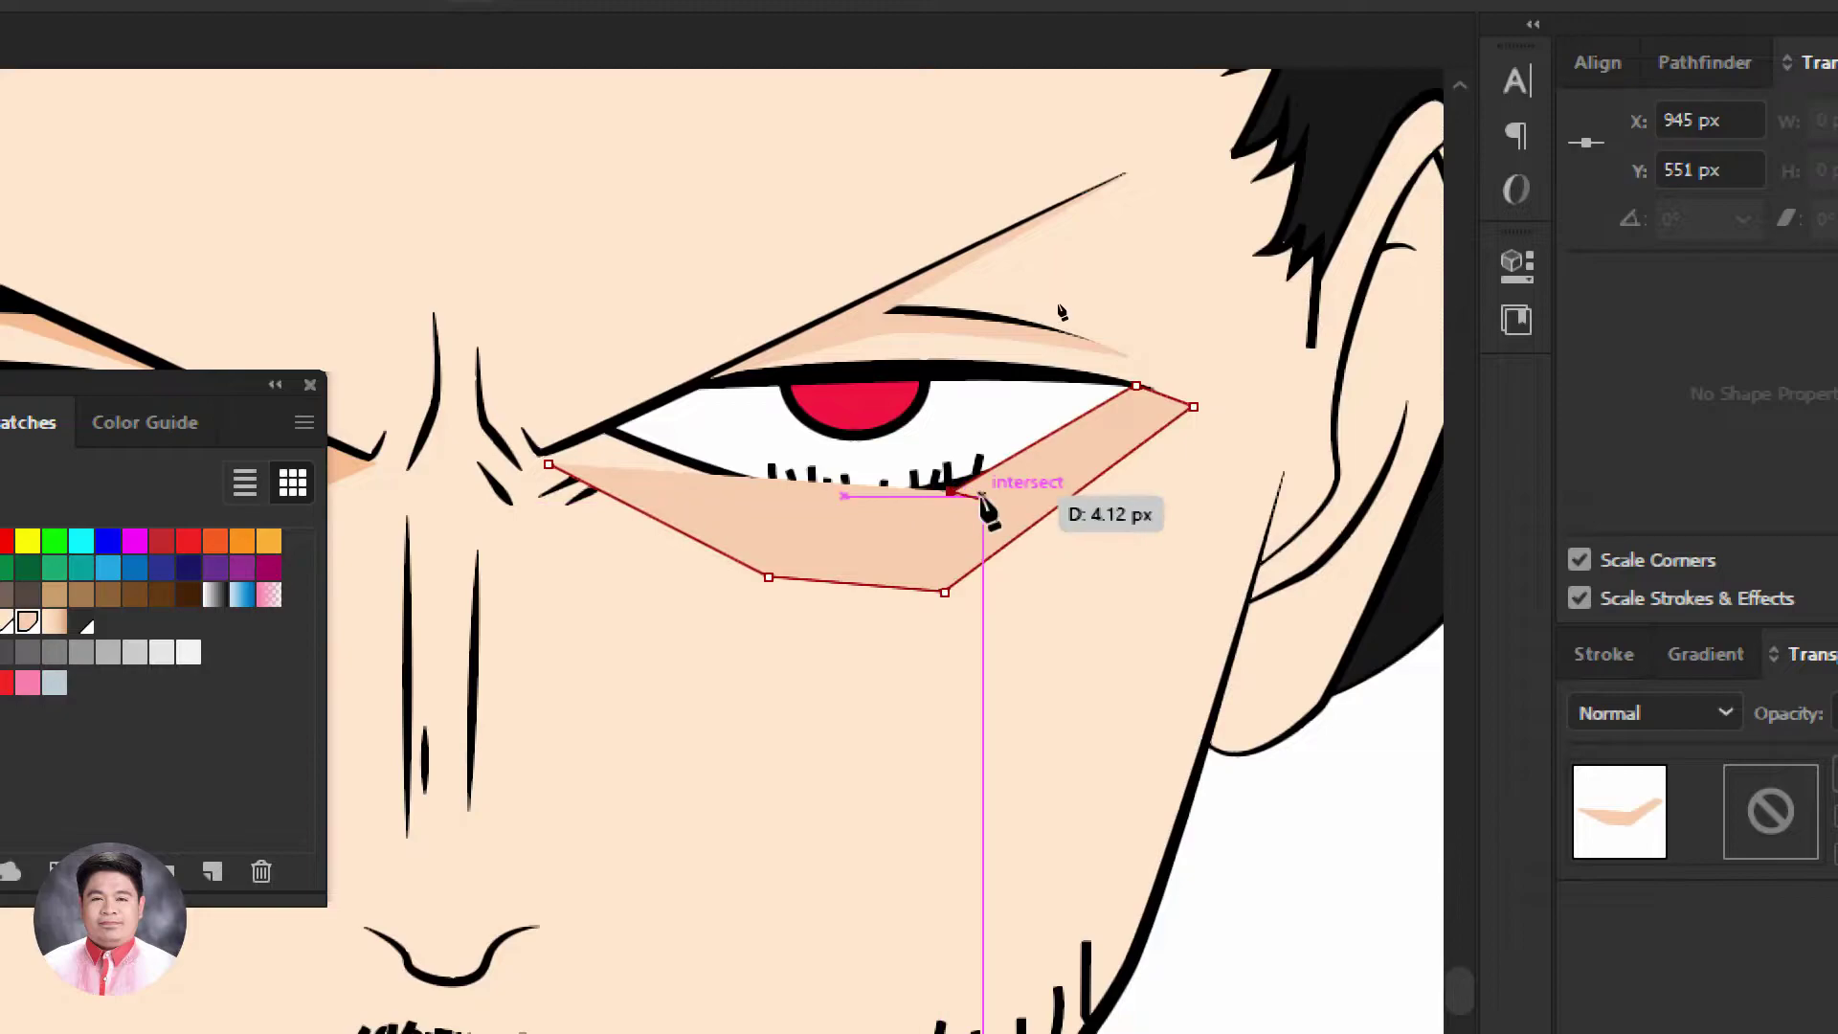
pyautogui.hotkey('ctrl', 'z')
pyautogui.moveTo(879, 498); pyautogui.dragTo(781, 491)
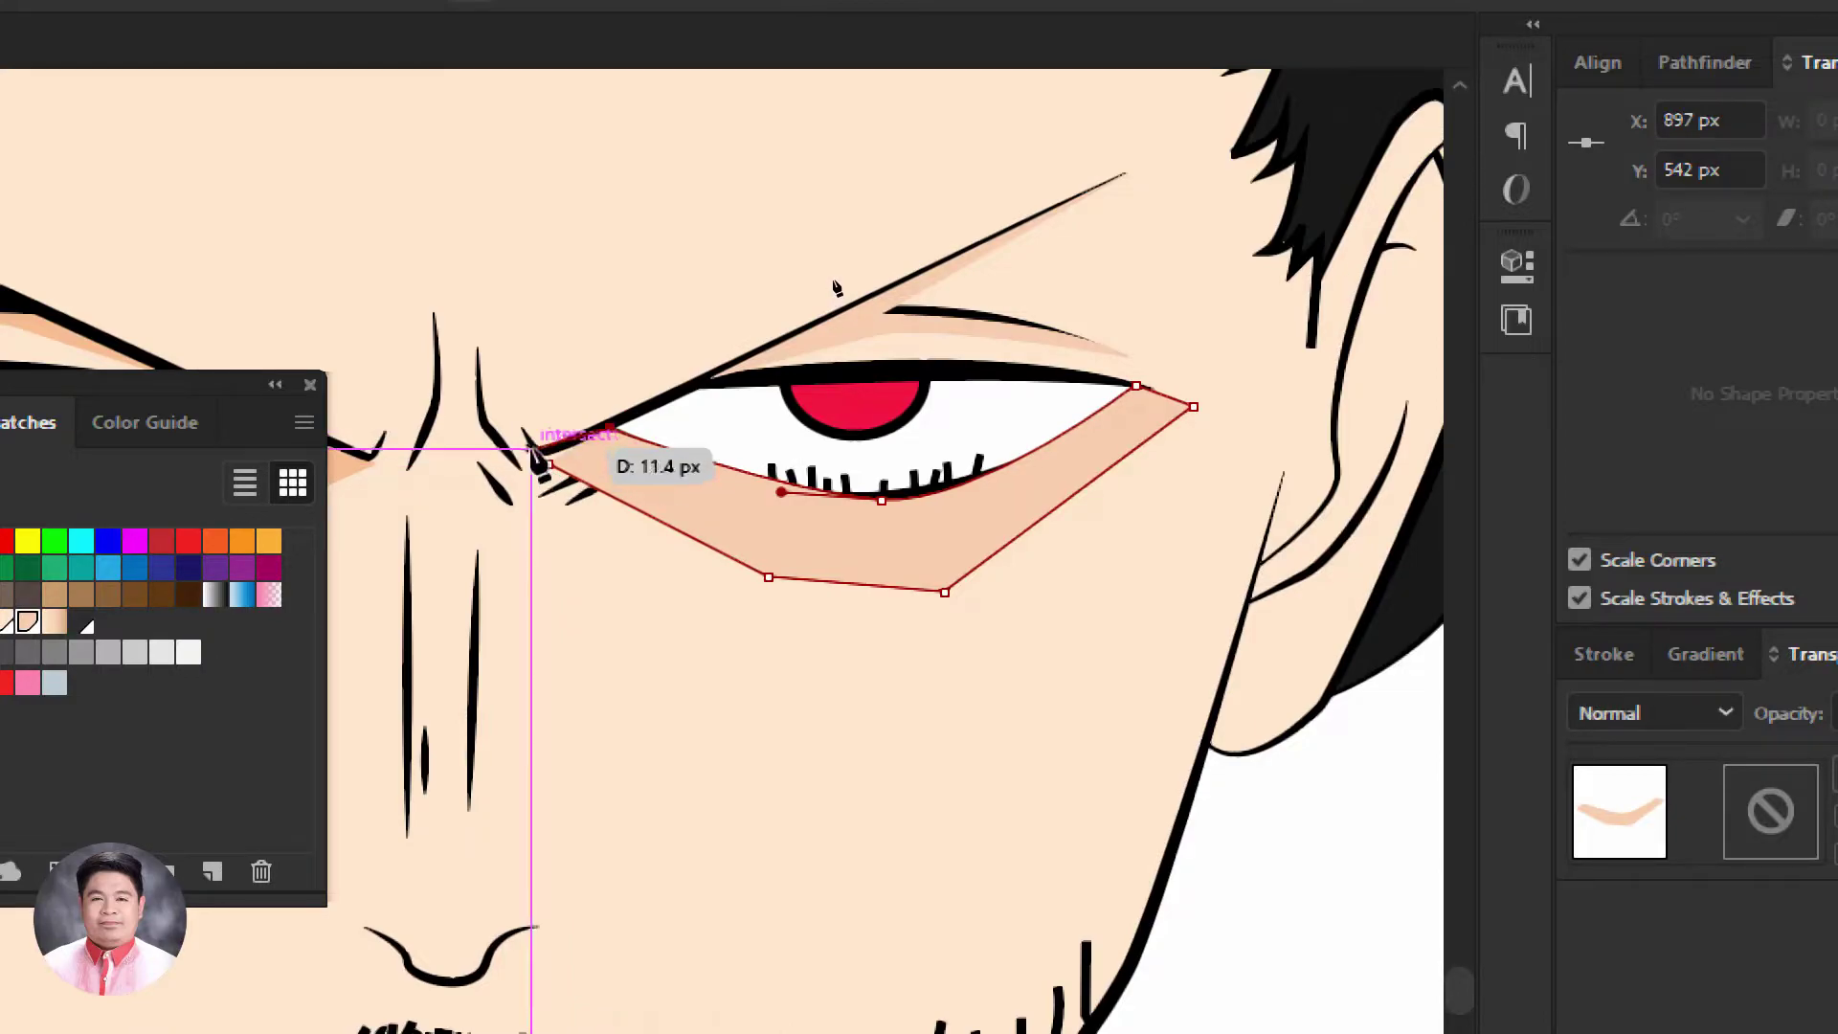
pyautogui.click(543, 465)
pyautogui.keyDown('ctrl'); pyautogui.click(723, 645); pyautogui.keyUp('ctrl')
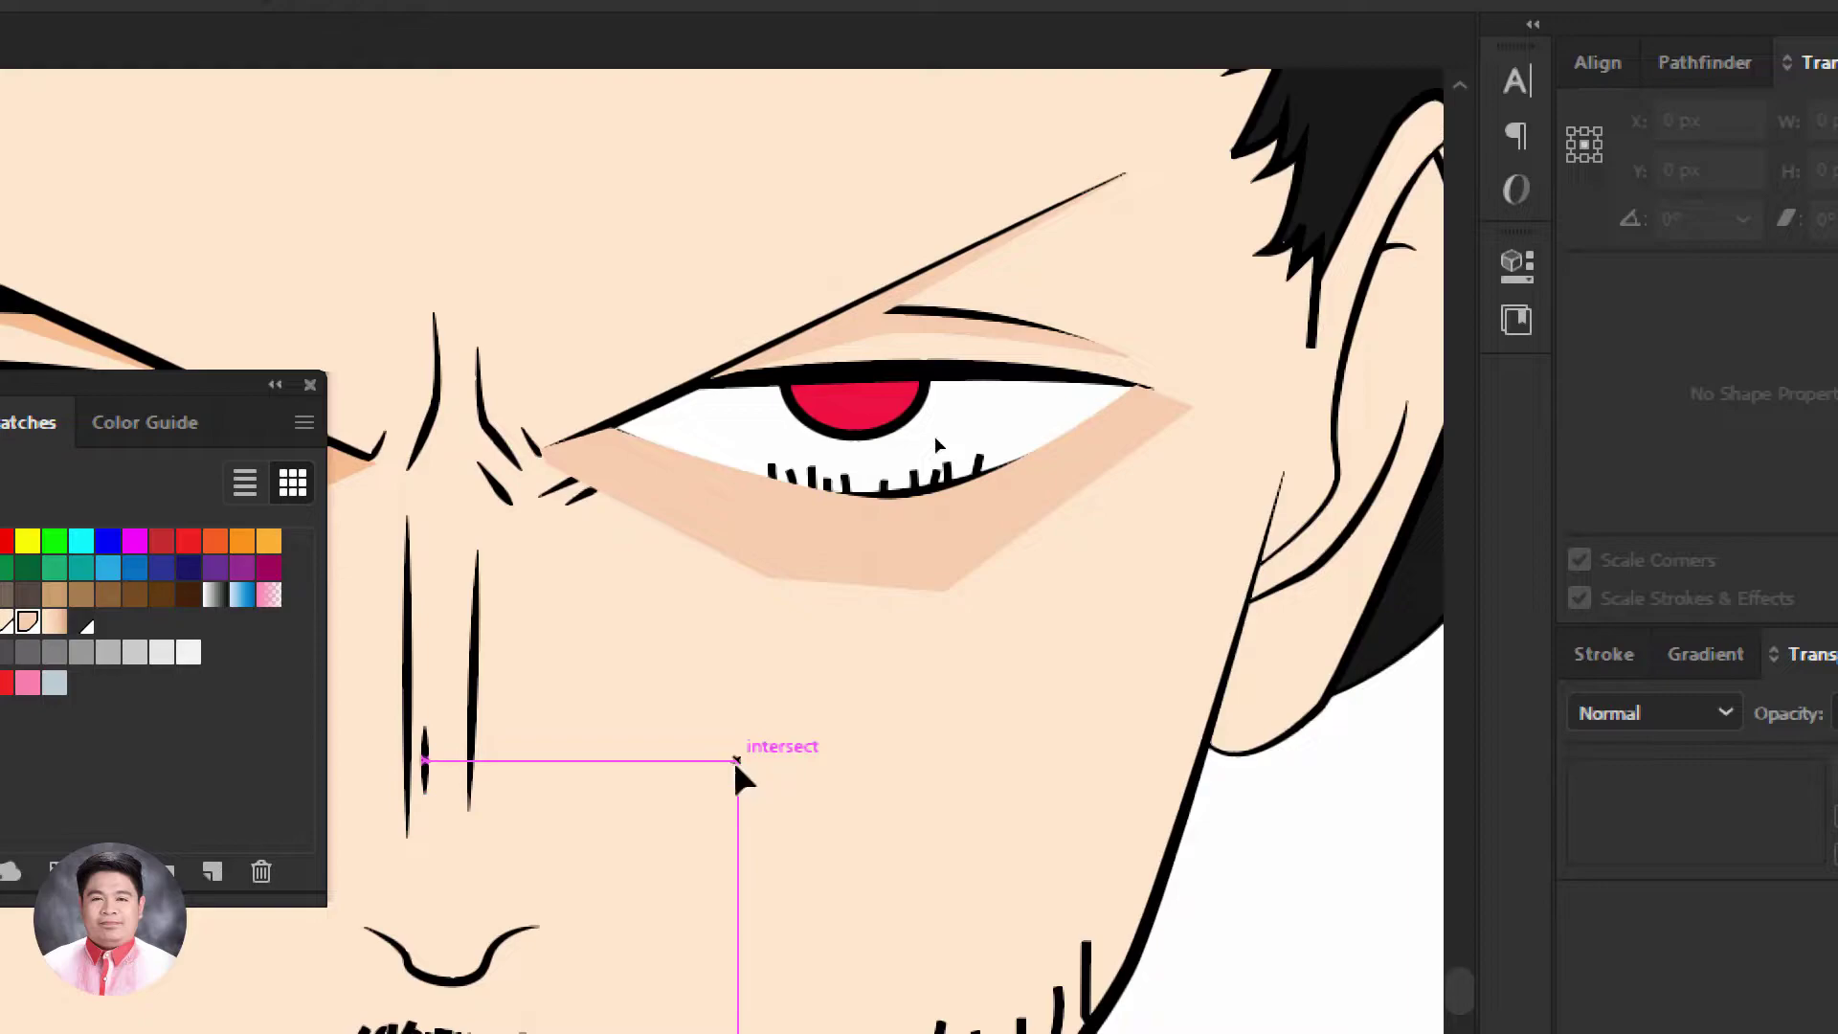
# Select both right-eye shadows, copy the left under-eye shadow's Multiply blending and 91% opacity onto them with the Eyedropper, and deselect them
pyautogui.keyDown('ctrl'); pyautogui.click(747, 508); pyautogui.keyUp('ctrl')
pyautogui.keyDown('ctrl'); pyautogui.keyDown('shift'); pyautogui.click(881, 337); pyautogui.keyUp('shift'); pyautogui.keyUp('ctrl')
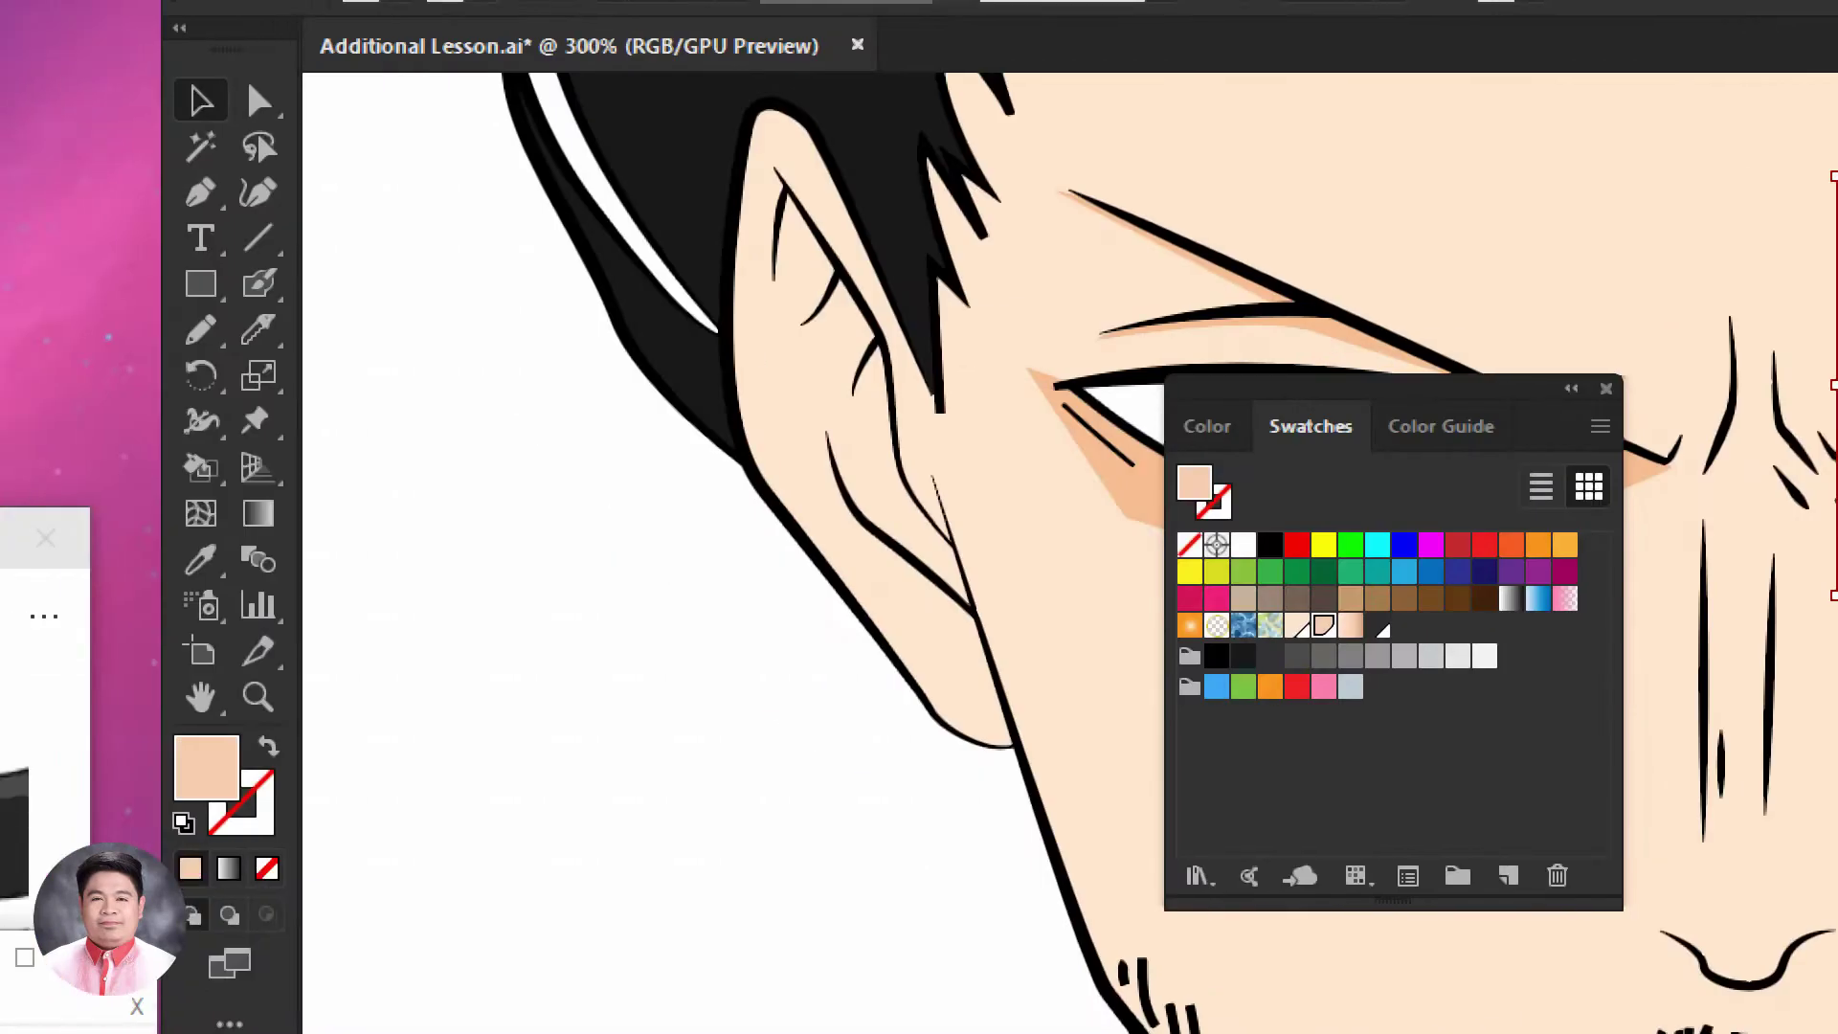
pyautogui.click(203, 563)
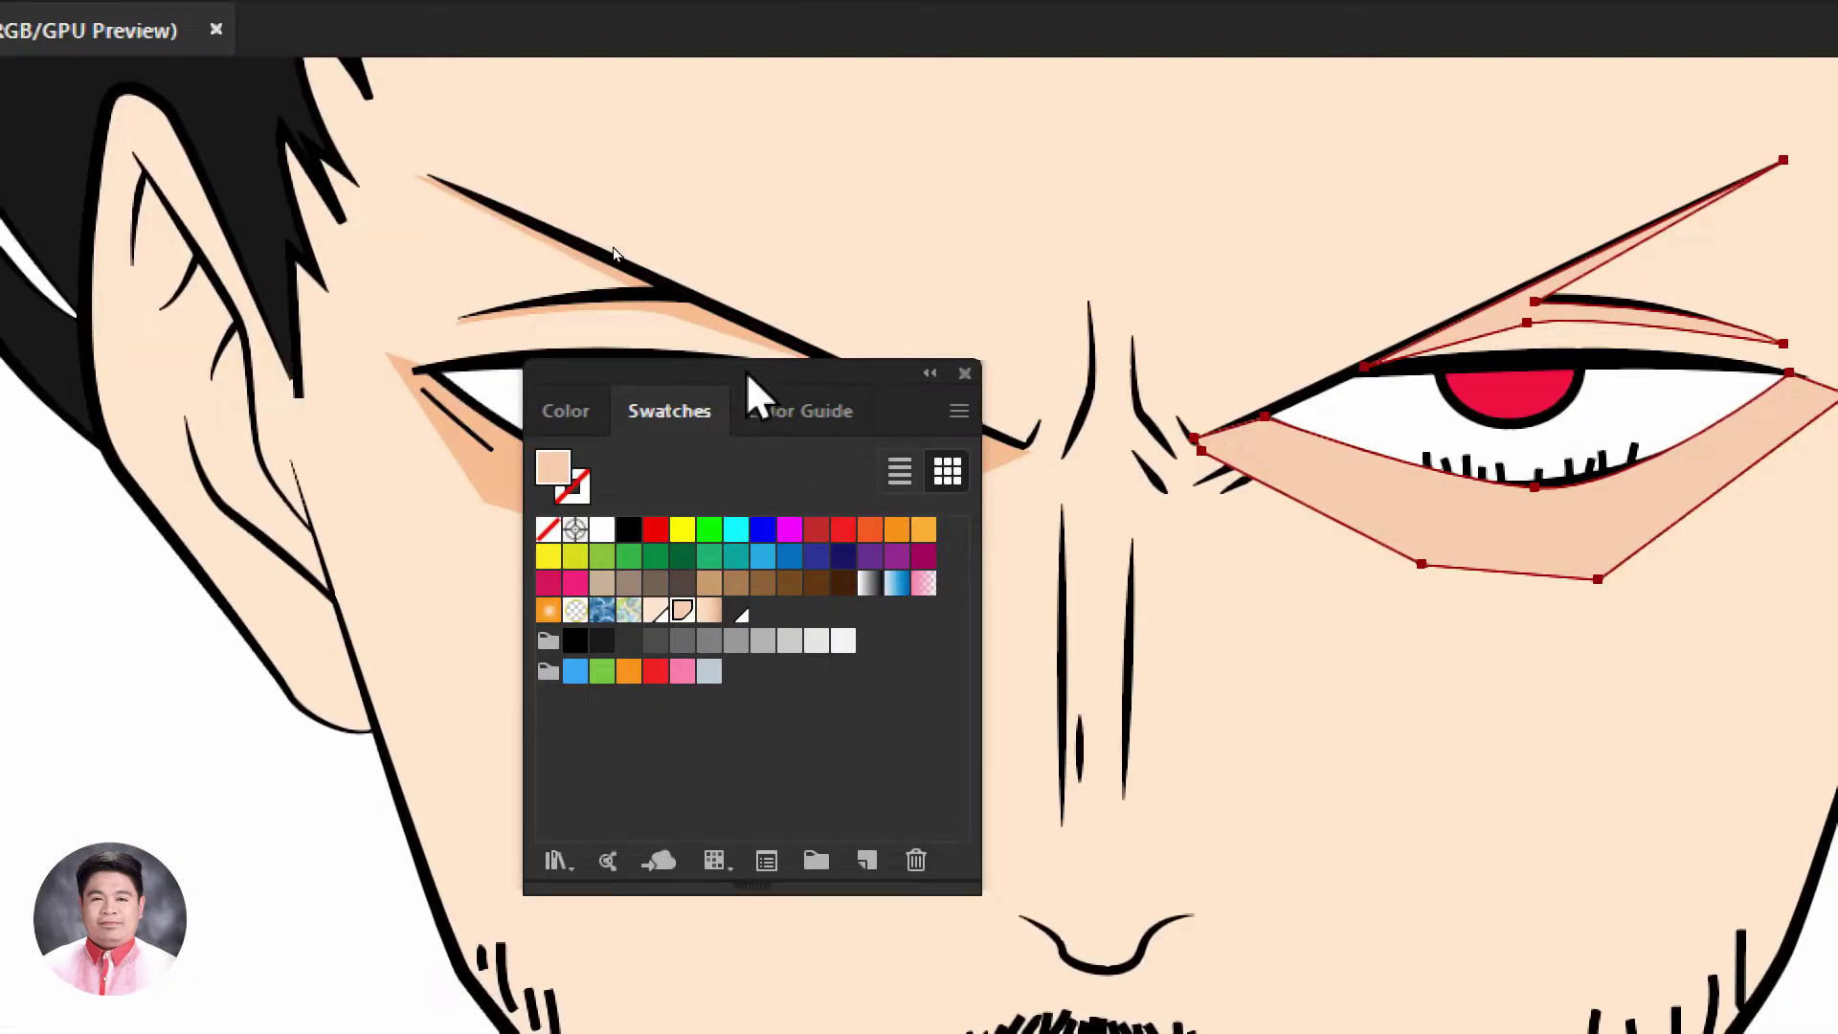
pyautogui.moveTo(748, 375); pyautogui.dragTo(347, 568)
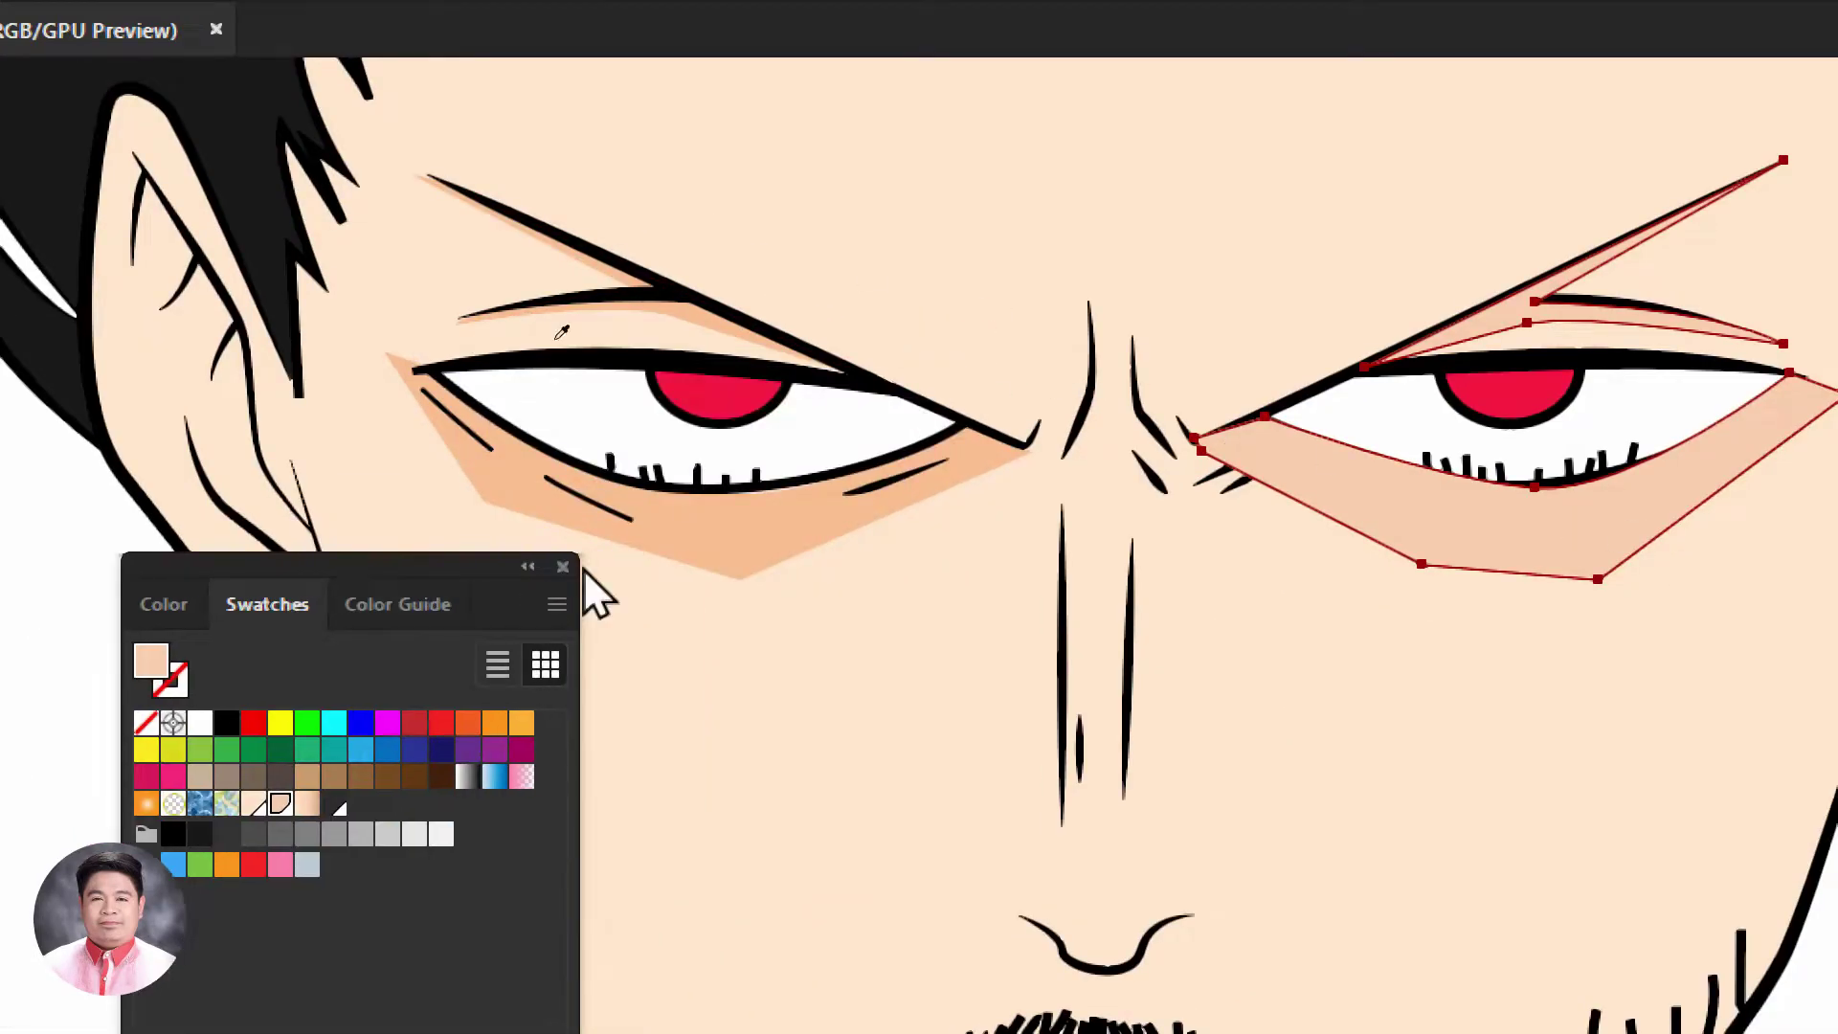
pyautogui.click(756, 527)
pyautogui.press('v')
pyautogui.click(1726, 793)
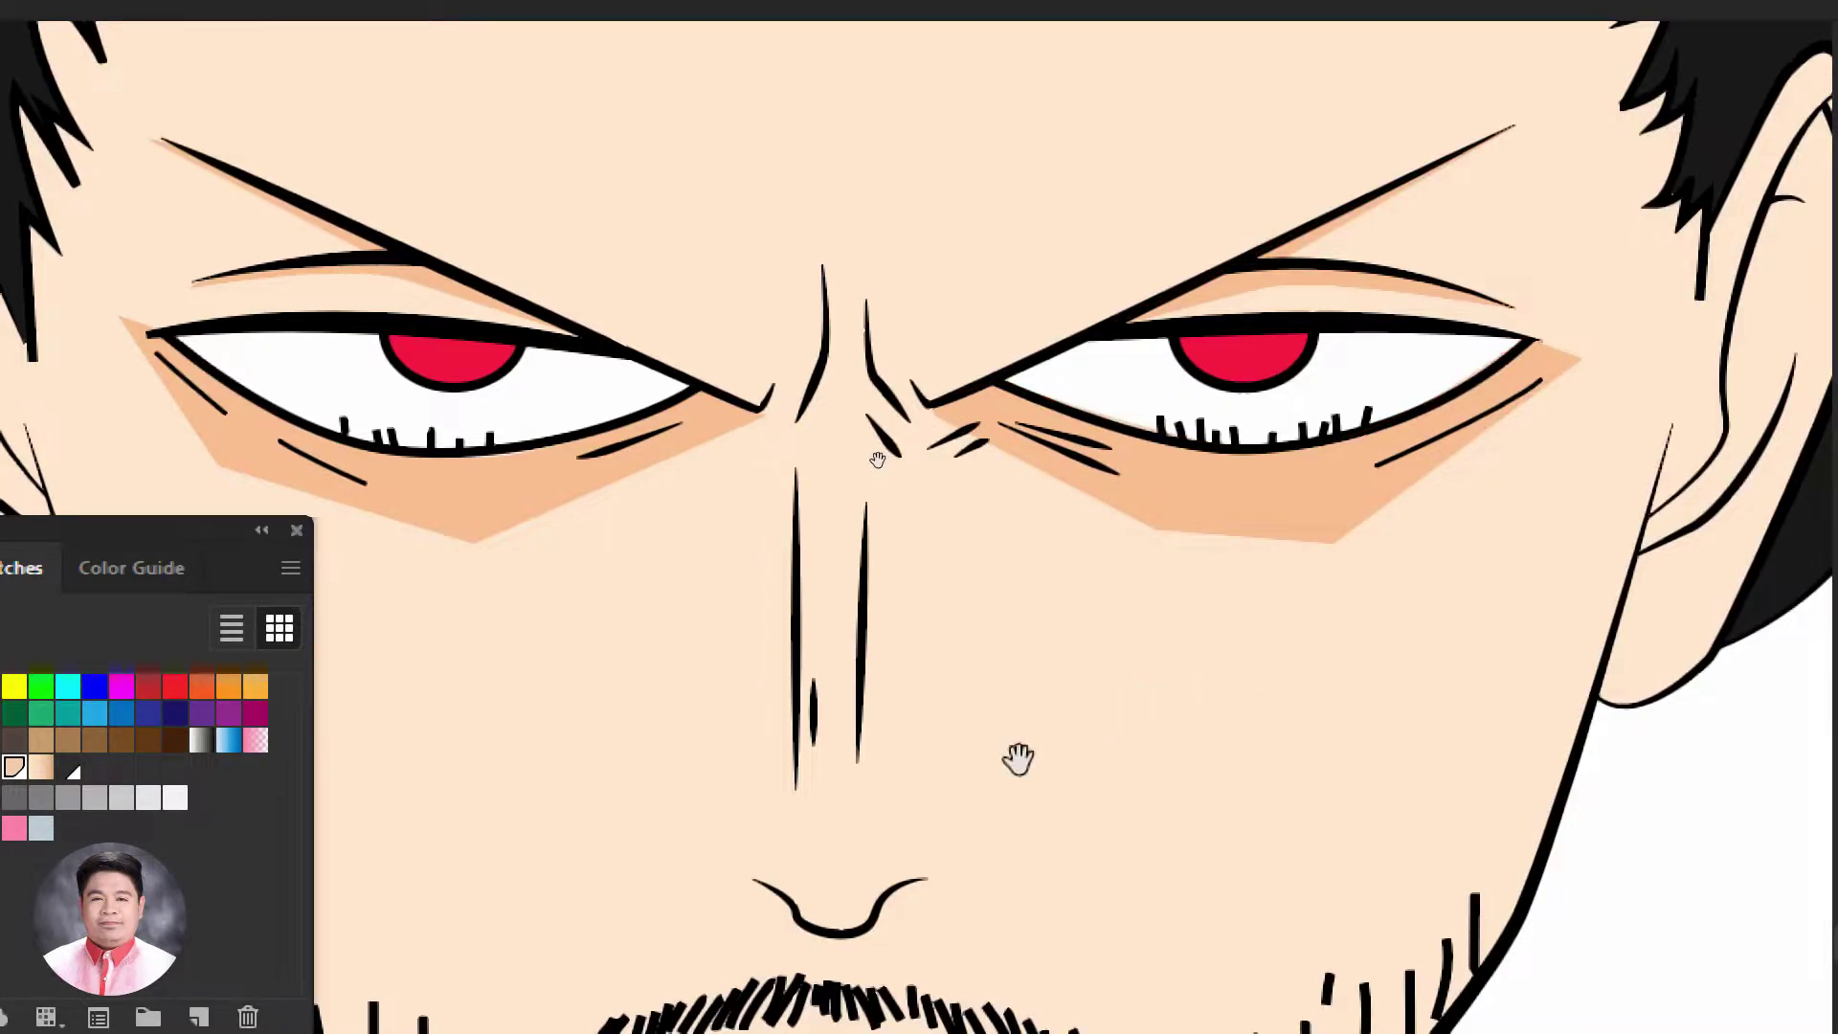
# Draw a narrow closed shadow wedge along the outer side of the left nose bridge line with the Pen tool and deselect it
pyautogui.moveTo(1019, 759); pyautogui.dragTo(1169, 627)
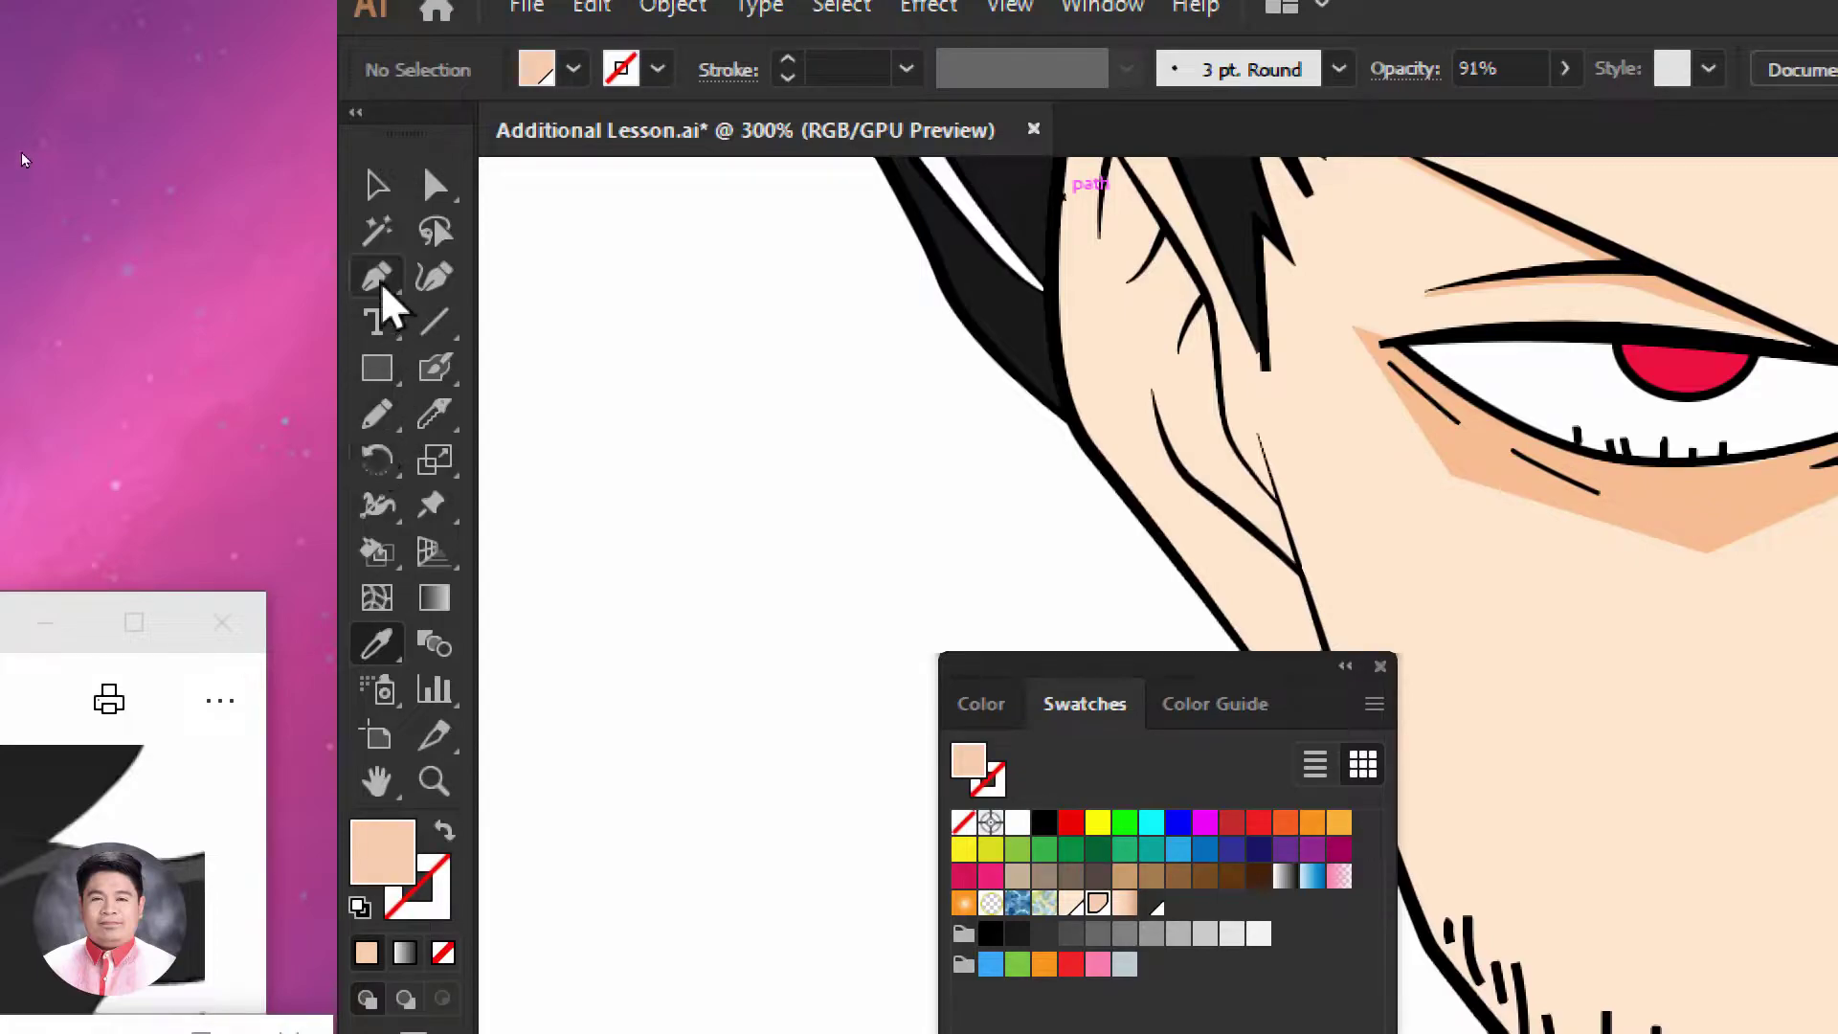
pyautogui.click(378, 279)
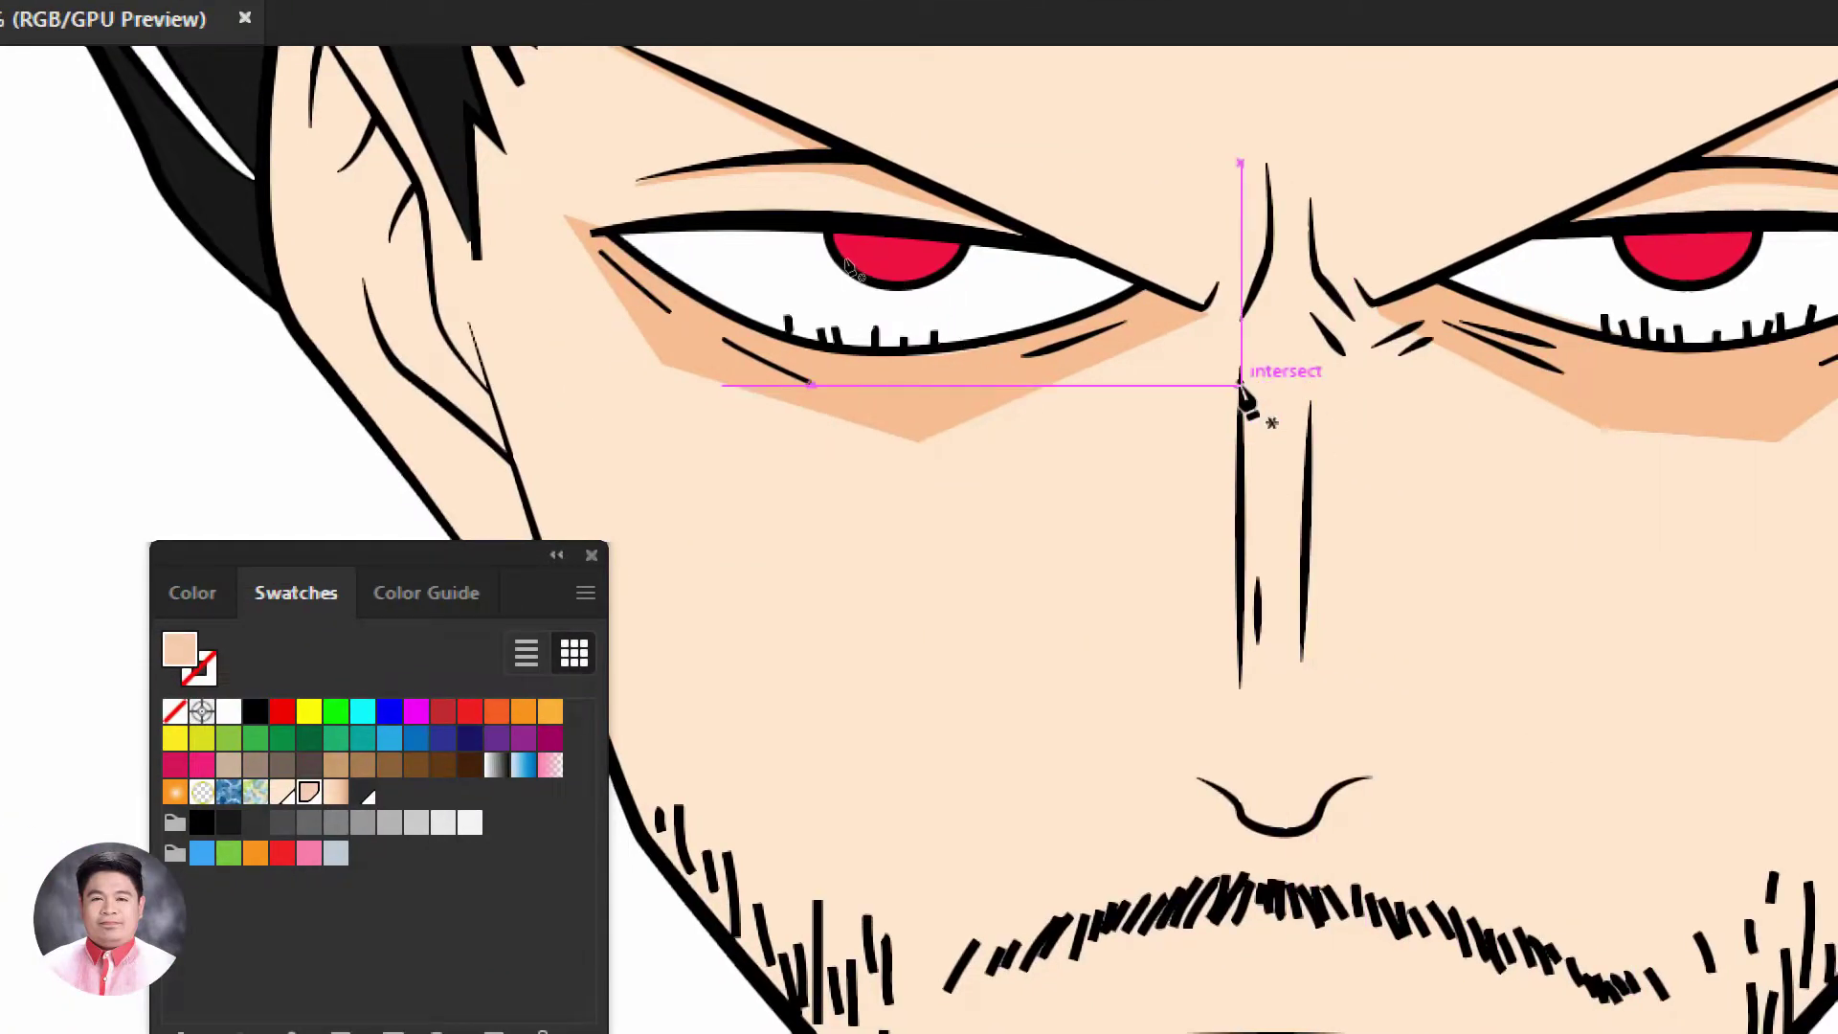
pyautogui.click(1237, 365)
pyautogui.click(1236, 690)
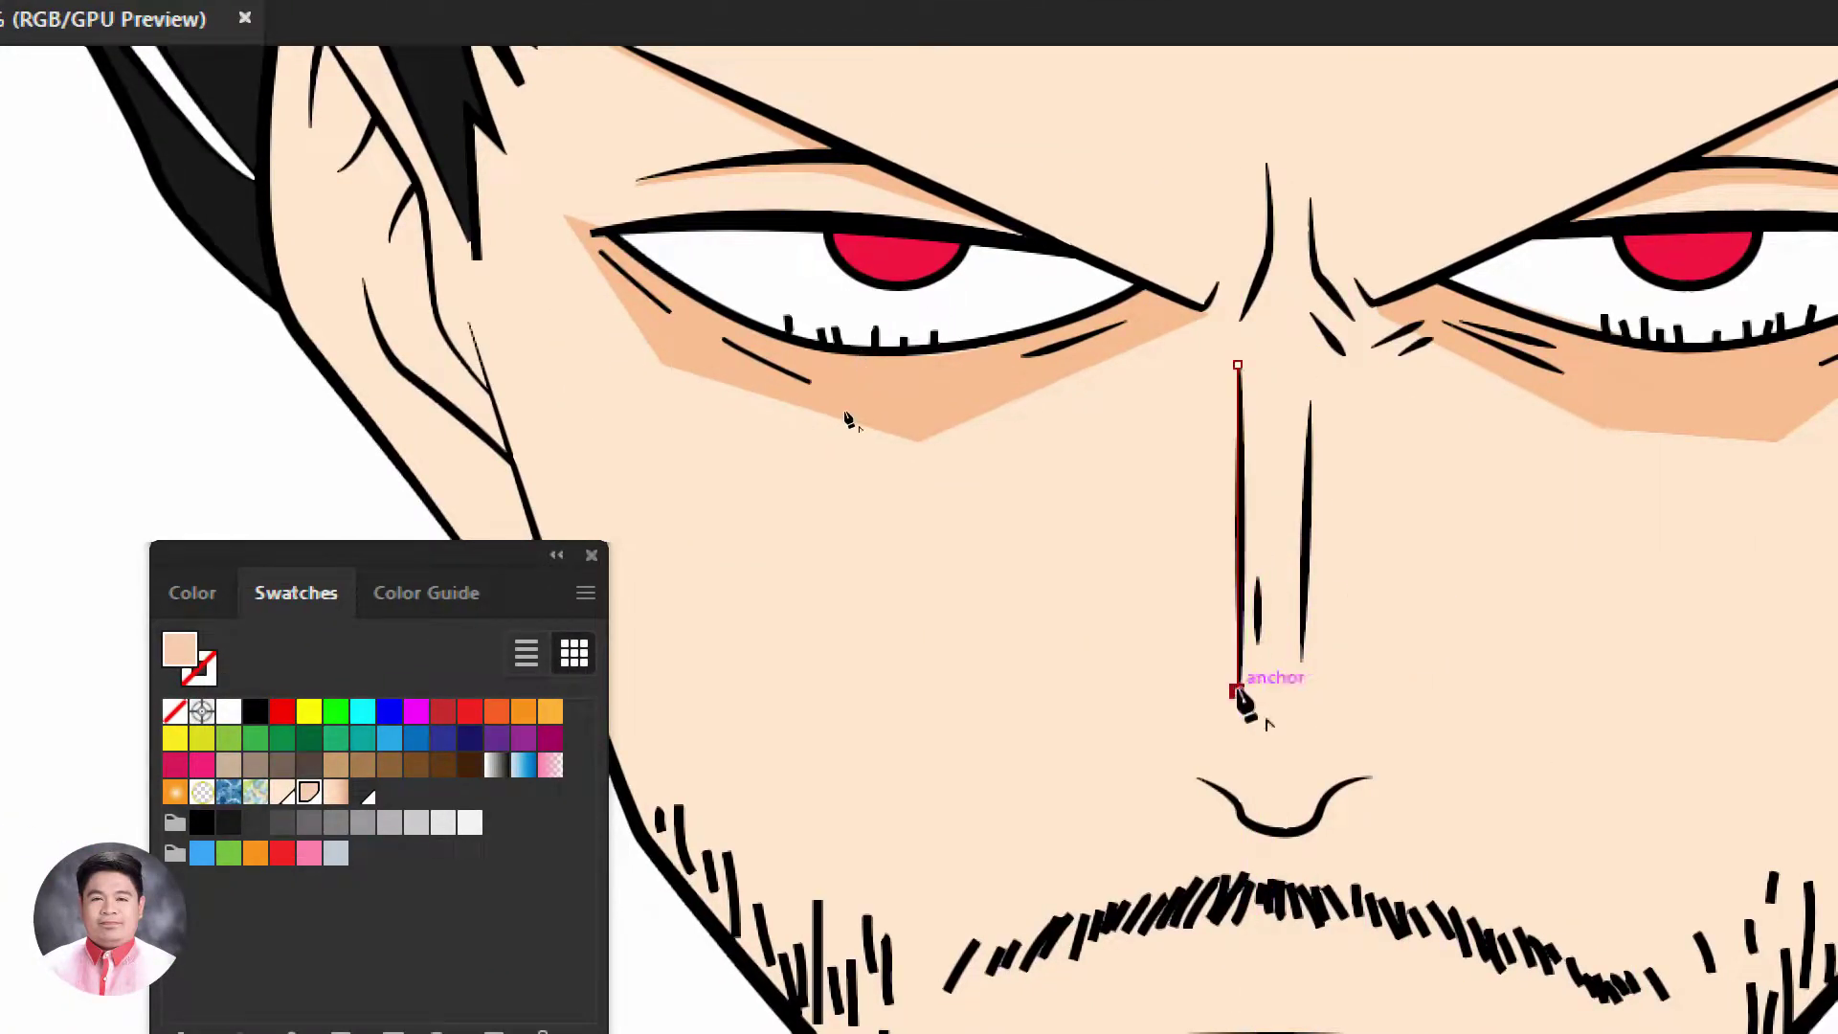
pyautogui.click(1222, 660)
pyautogui.click(1237, 364)
pyautogui.keyDown('ctrl'); pyautogui.click(1515, 661); pyautogui.keyUp('ctrl')
# Draw a narrow closed shadow wedge along the outer side of the right nose bridge line with the Pen tool and deselect it
pyautogui.moveTo(1416, 550); pyautogui.dragTo(1201, 511)
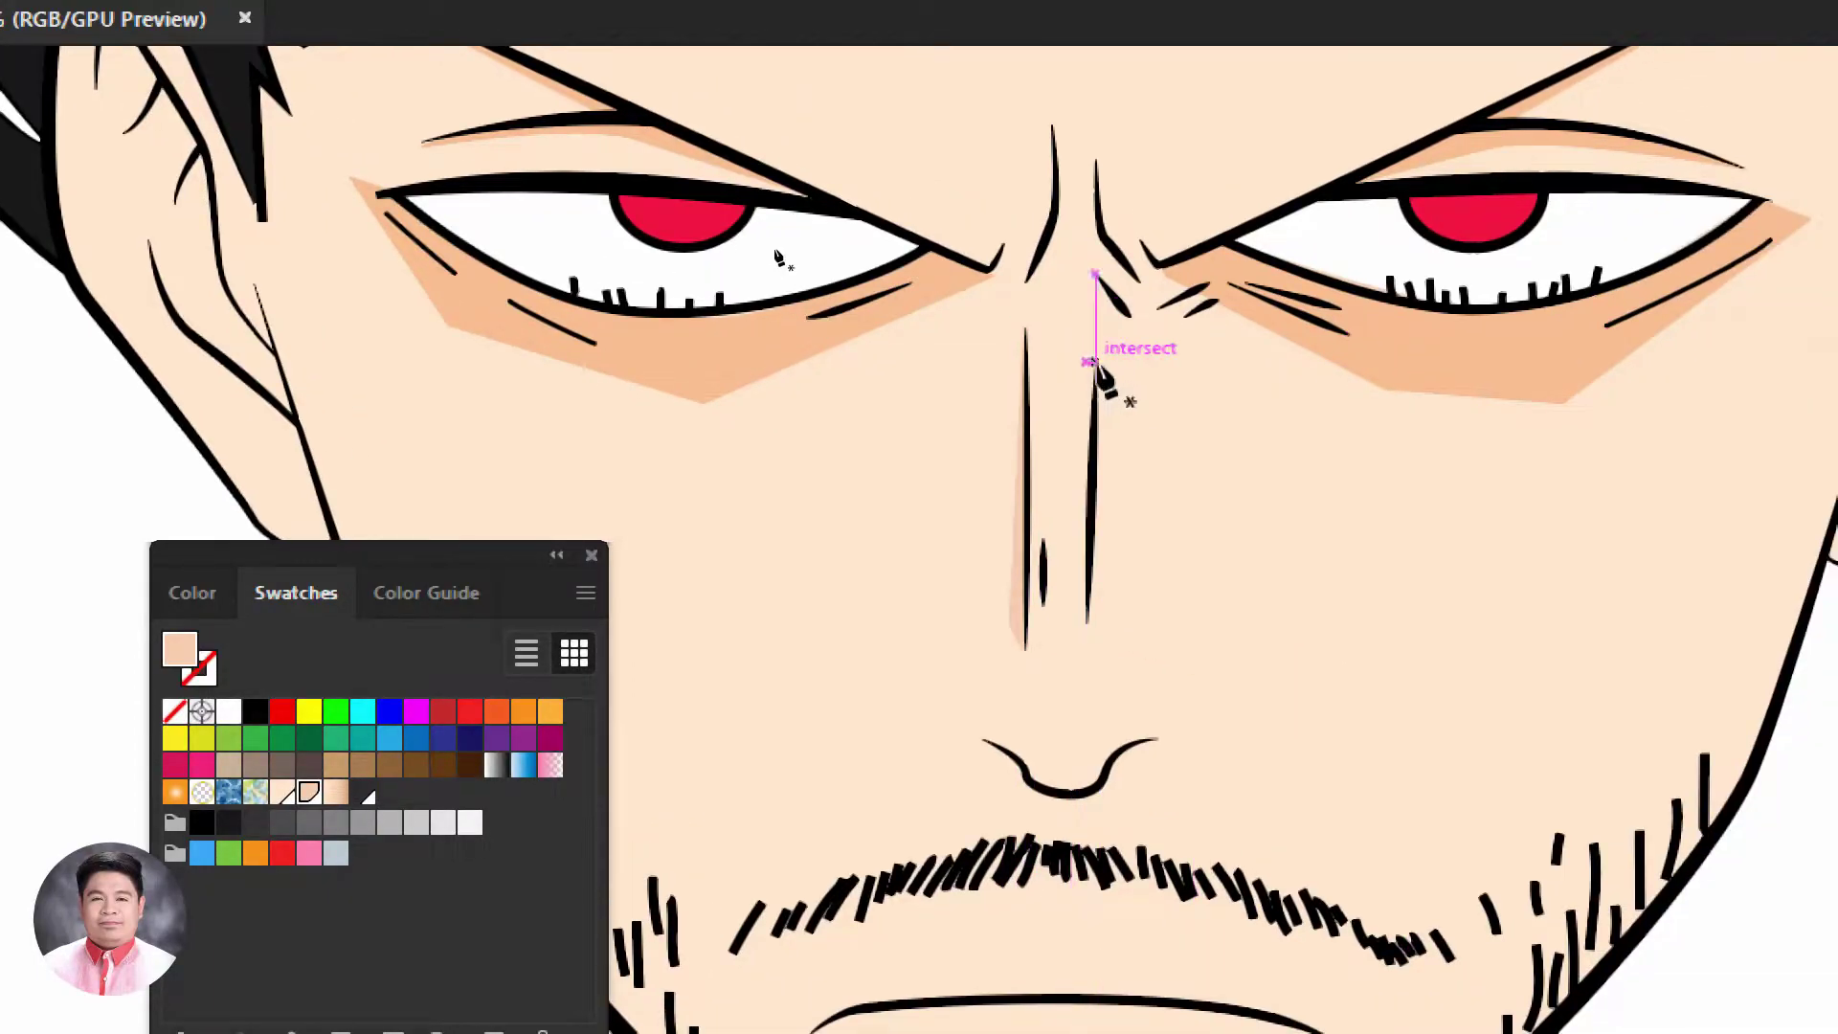
pyautogui.click(1096, 362)
pyautogui.click(1089, 638)
pyautogui.click(1101, 610)
pyautogui.click(1096, 363)
pyautogui.hotkey('ctrl', 'shift', 'a')
# Draw a thin curved closed shadow shape beneath the short line under the mouth with the Pen tool and deselect it
pyautogui.moveTo(1372, 755); pyautogui.dragTo(1308, 525)
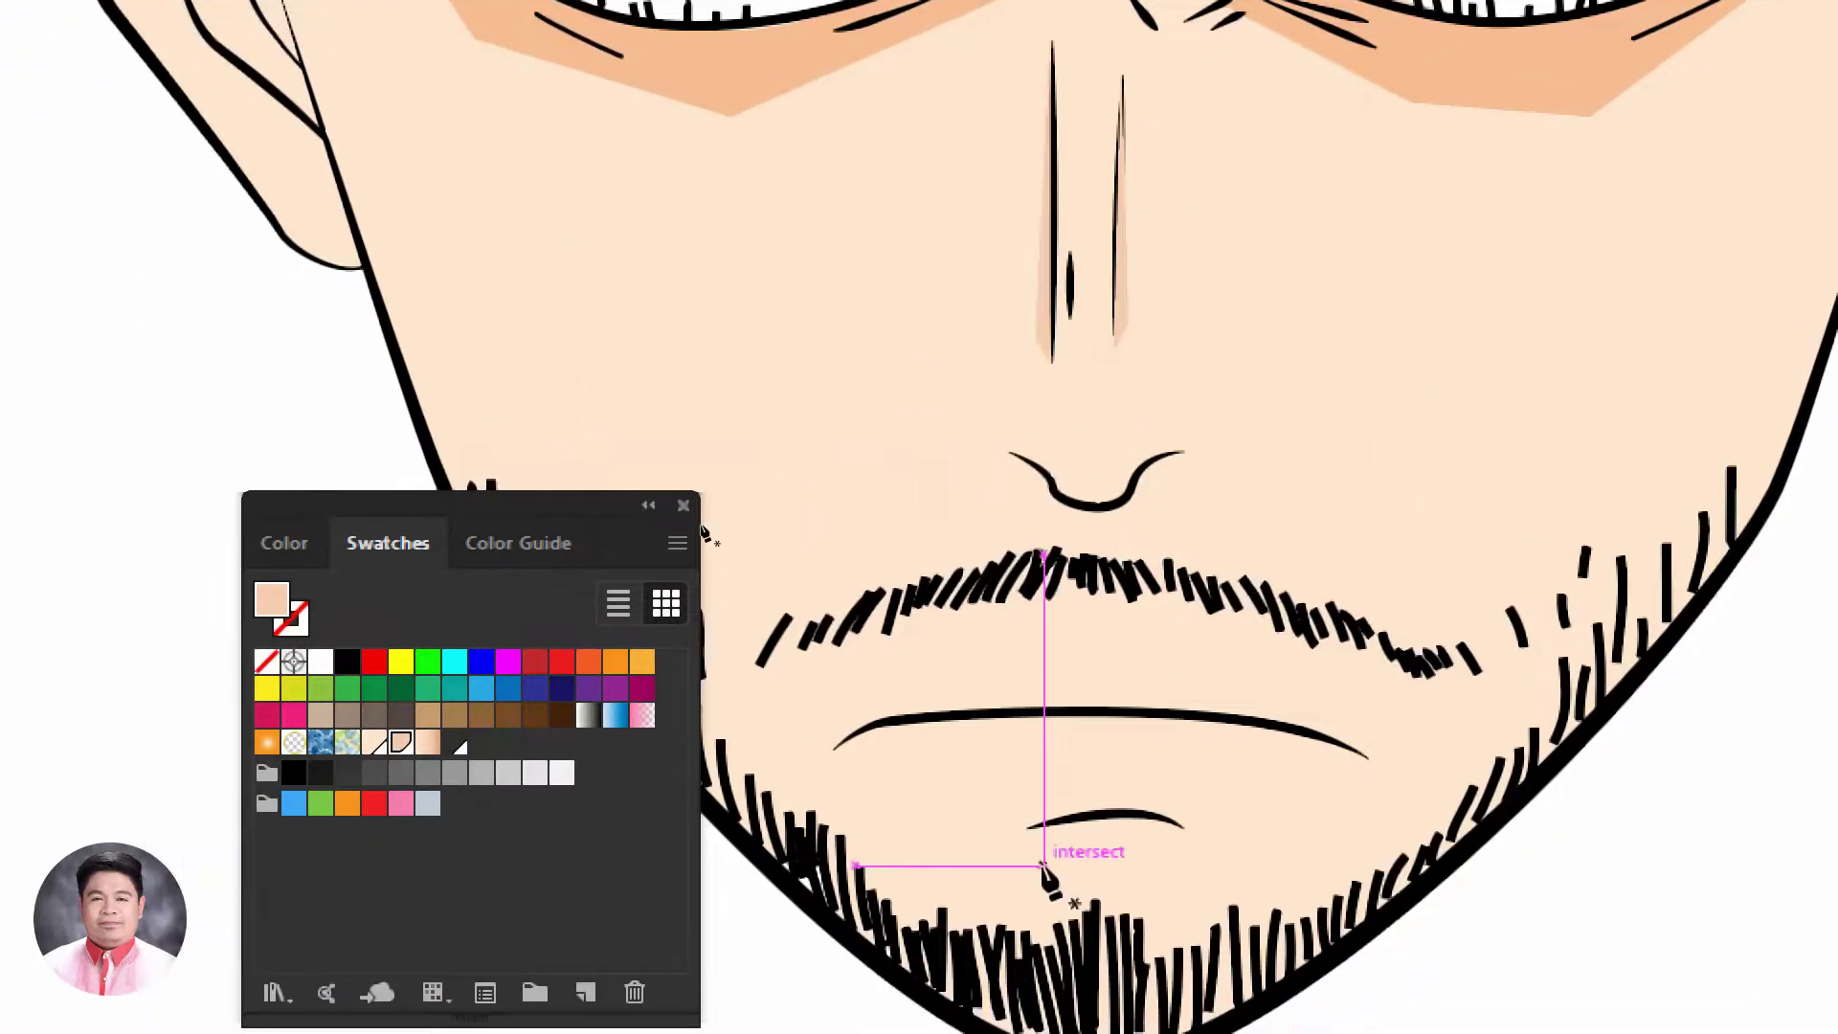
pyautogui.click(1025, 827)
pyautogui.moveTo(1178, 820); pyautogui.dragTo(1027, 858)
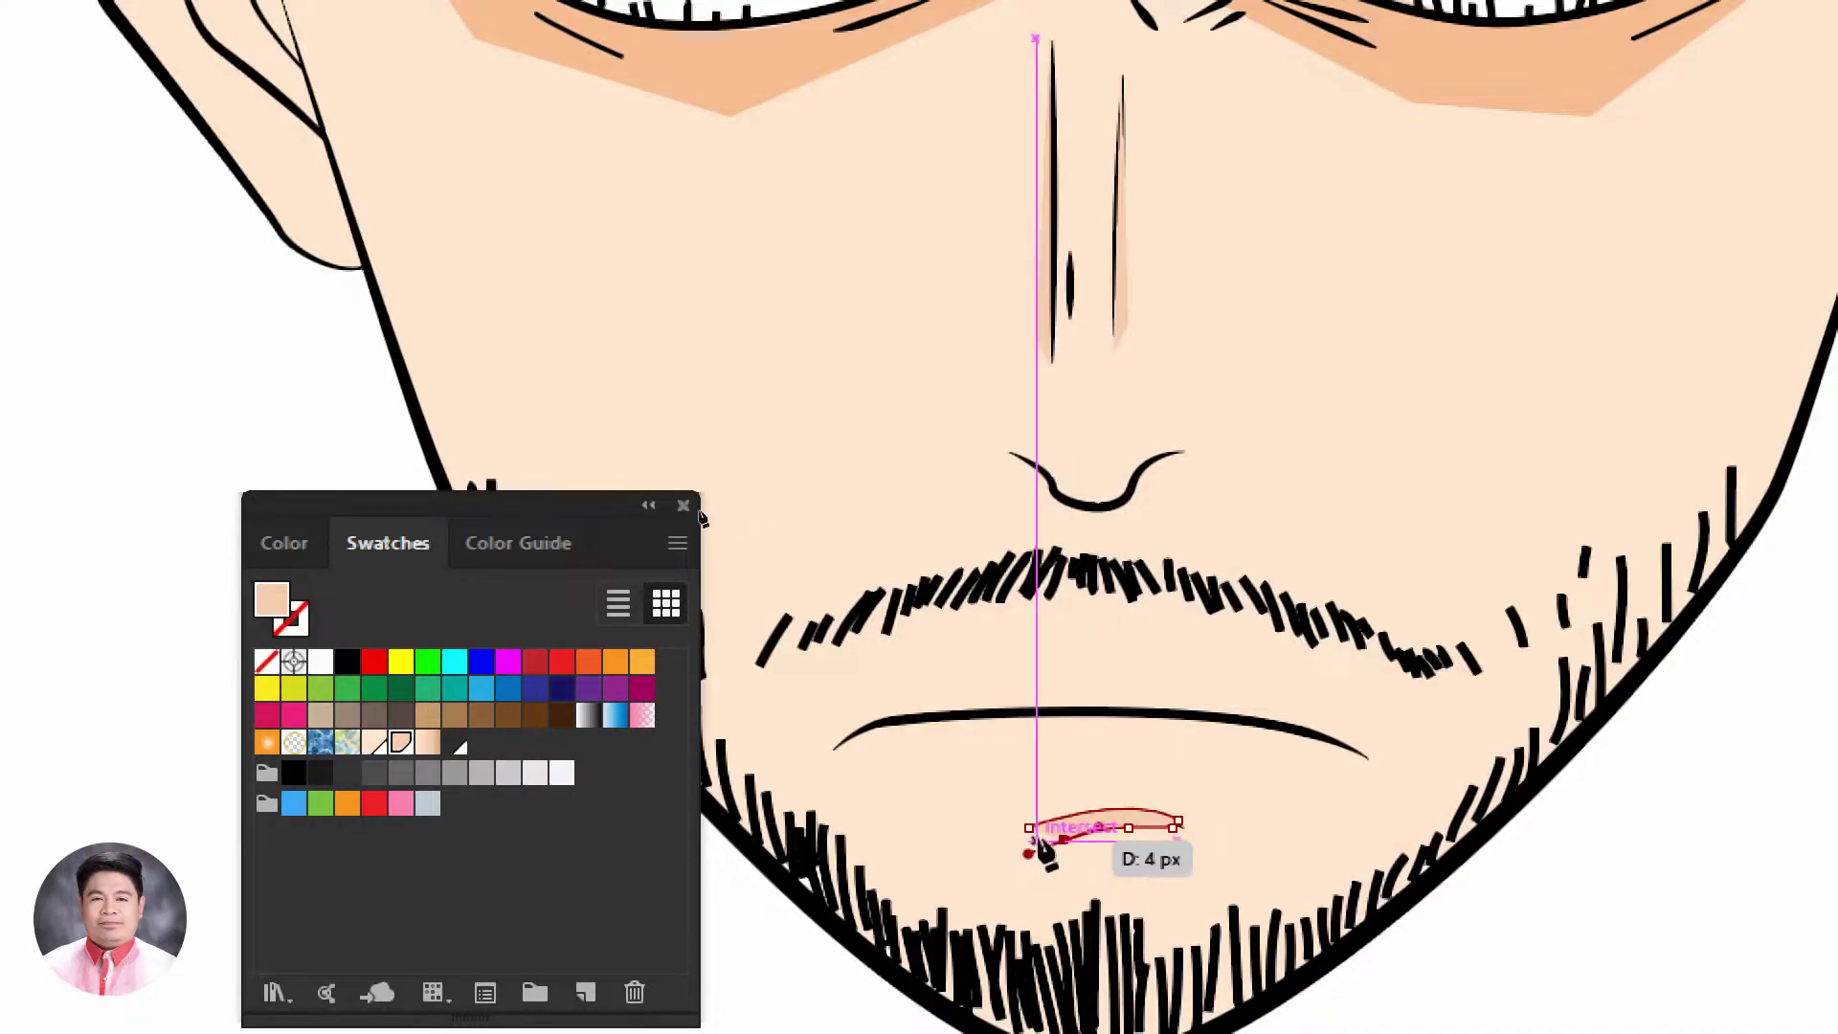
pyautogui.click(1028, 828)
pyautogui.keyDown('ctrl'); pyautogui.click(1201, 871); pyautogui.keyUp('ctrl')
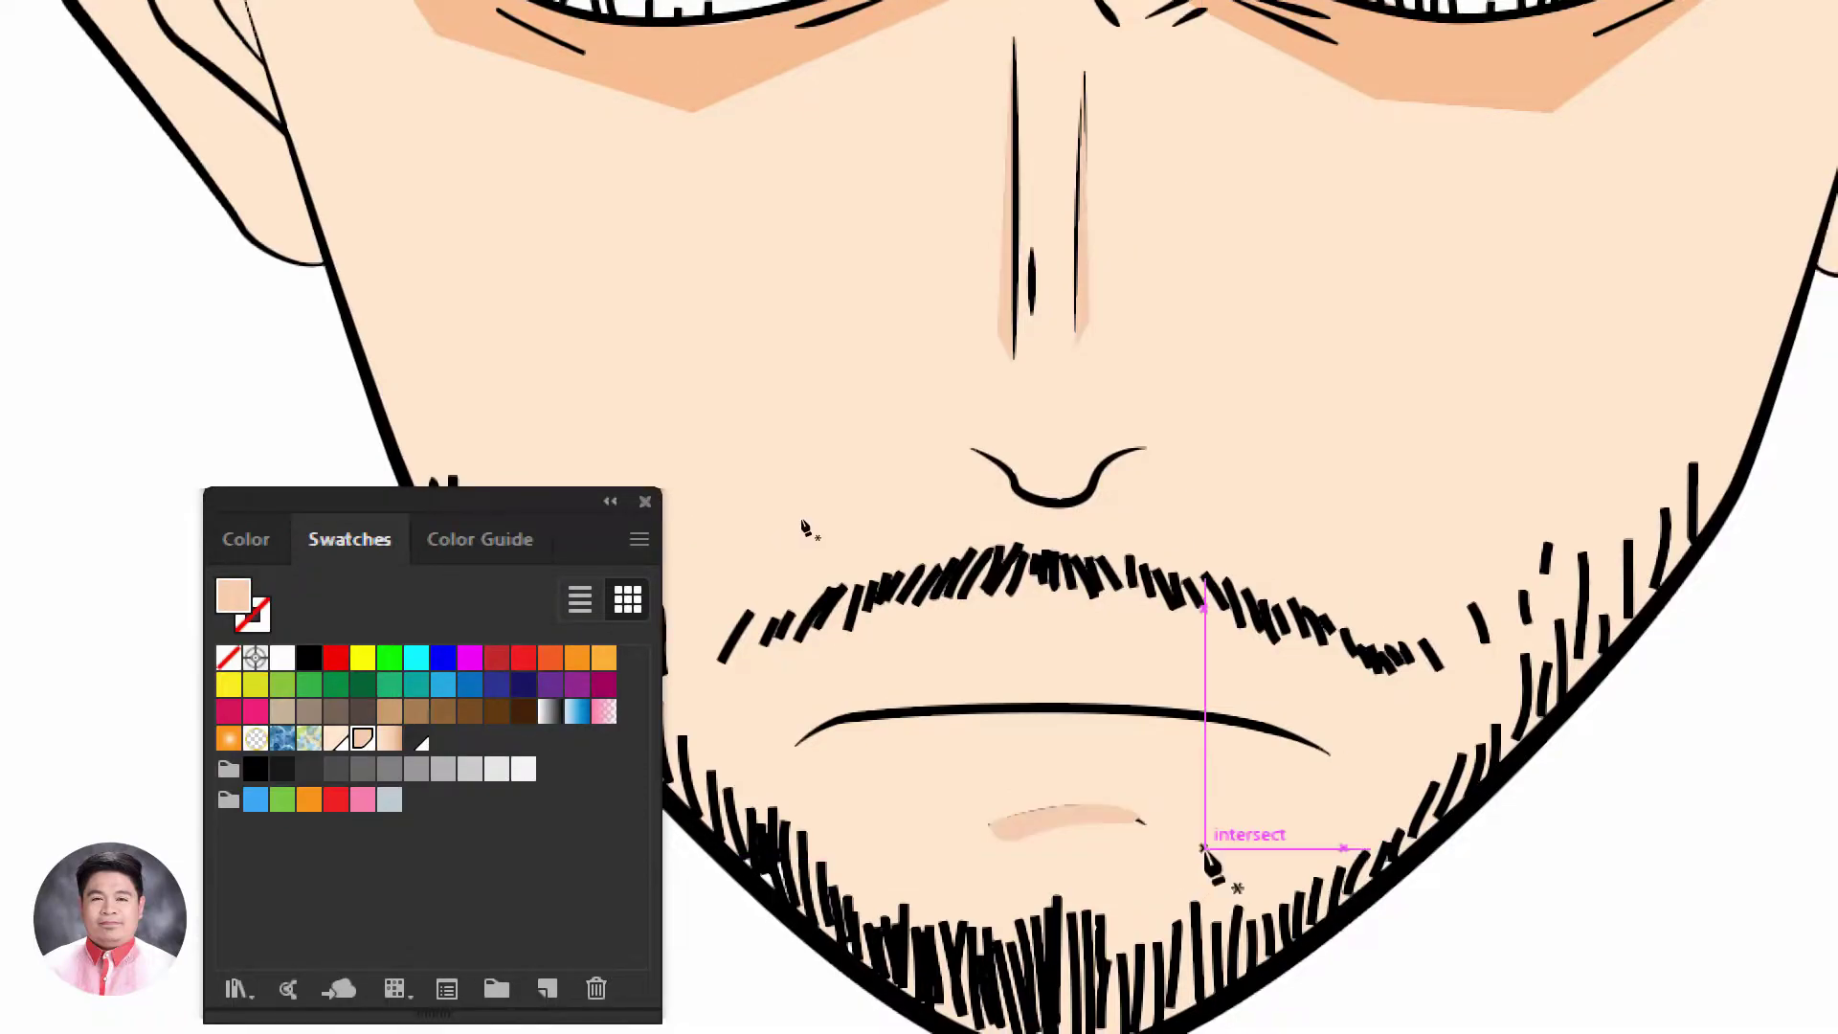
# Select the two nose shadows and the chin shadow, copy the under-eye shadow's Multiply blending and 91% opacity with the Eyedropper, and deselect them
pyautogui.click(1111, 813)
pyautogui.keyDown('shift'); pyautogui.click(1029, 278); pyautogui.keyUp('shift')
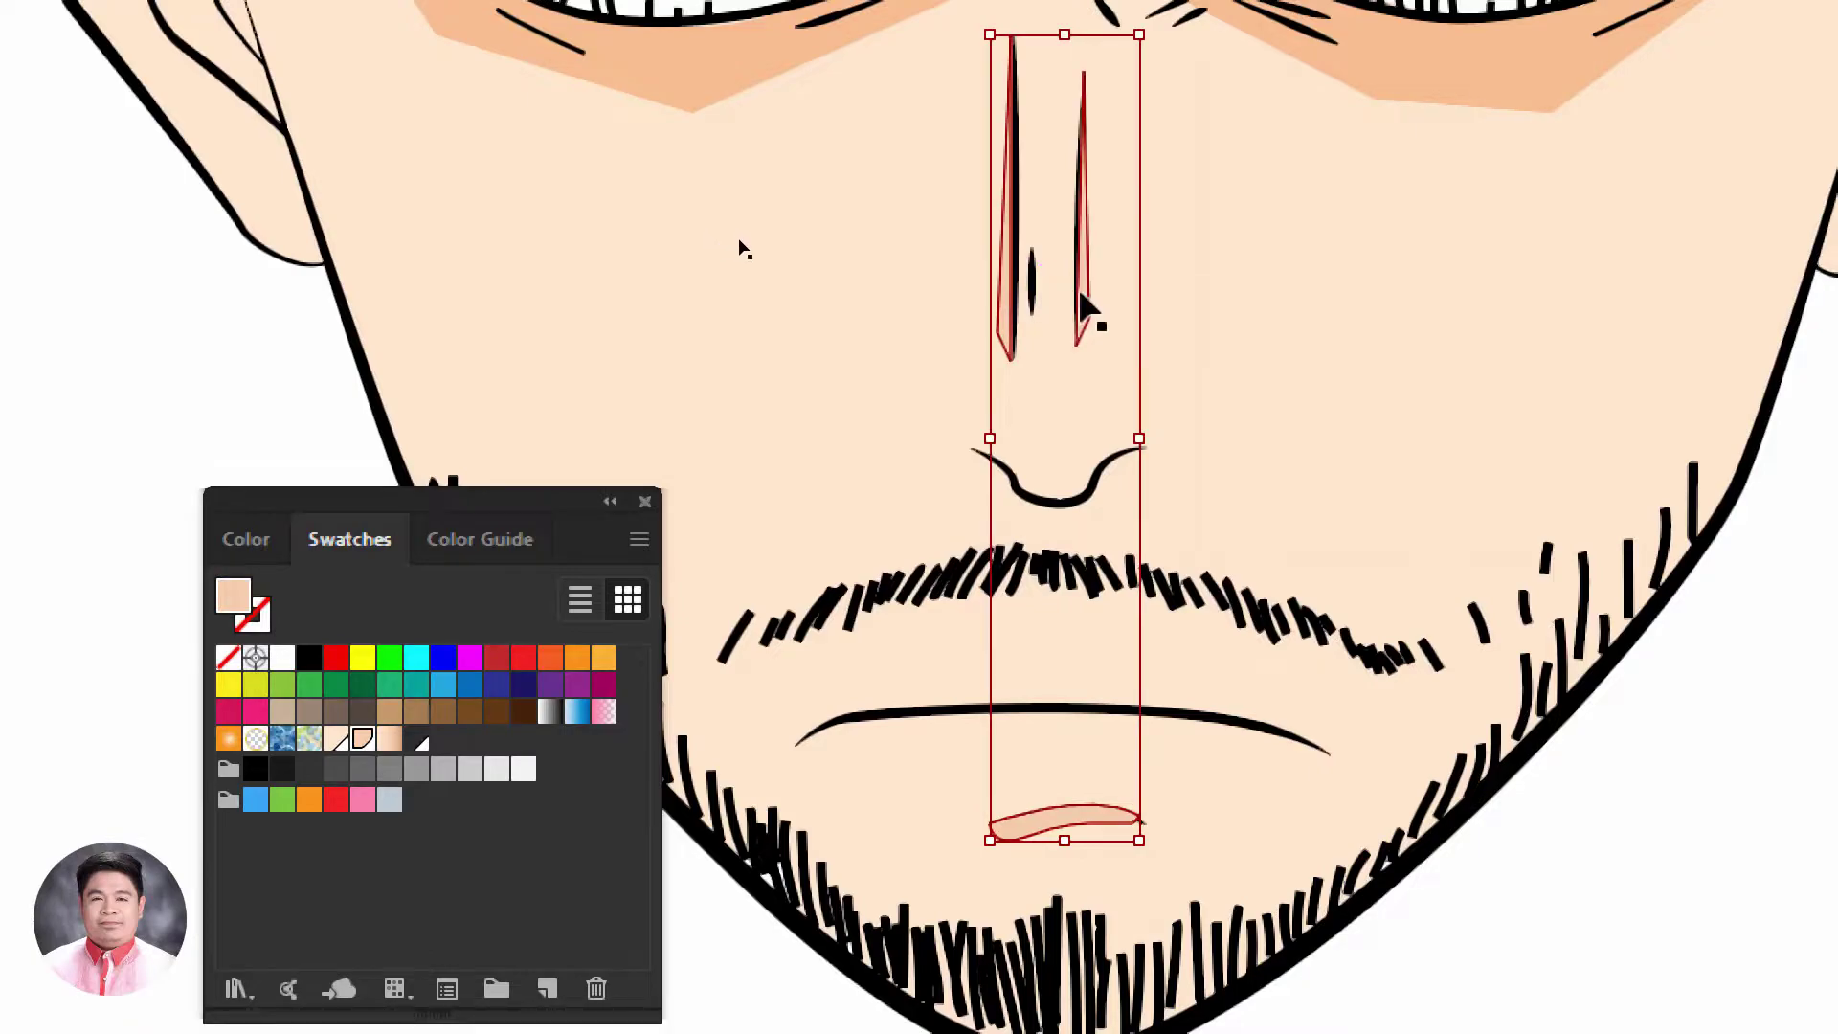
pyautogui.moveTo(59, 340); pyautogui.dragTo(357, 449)
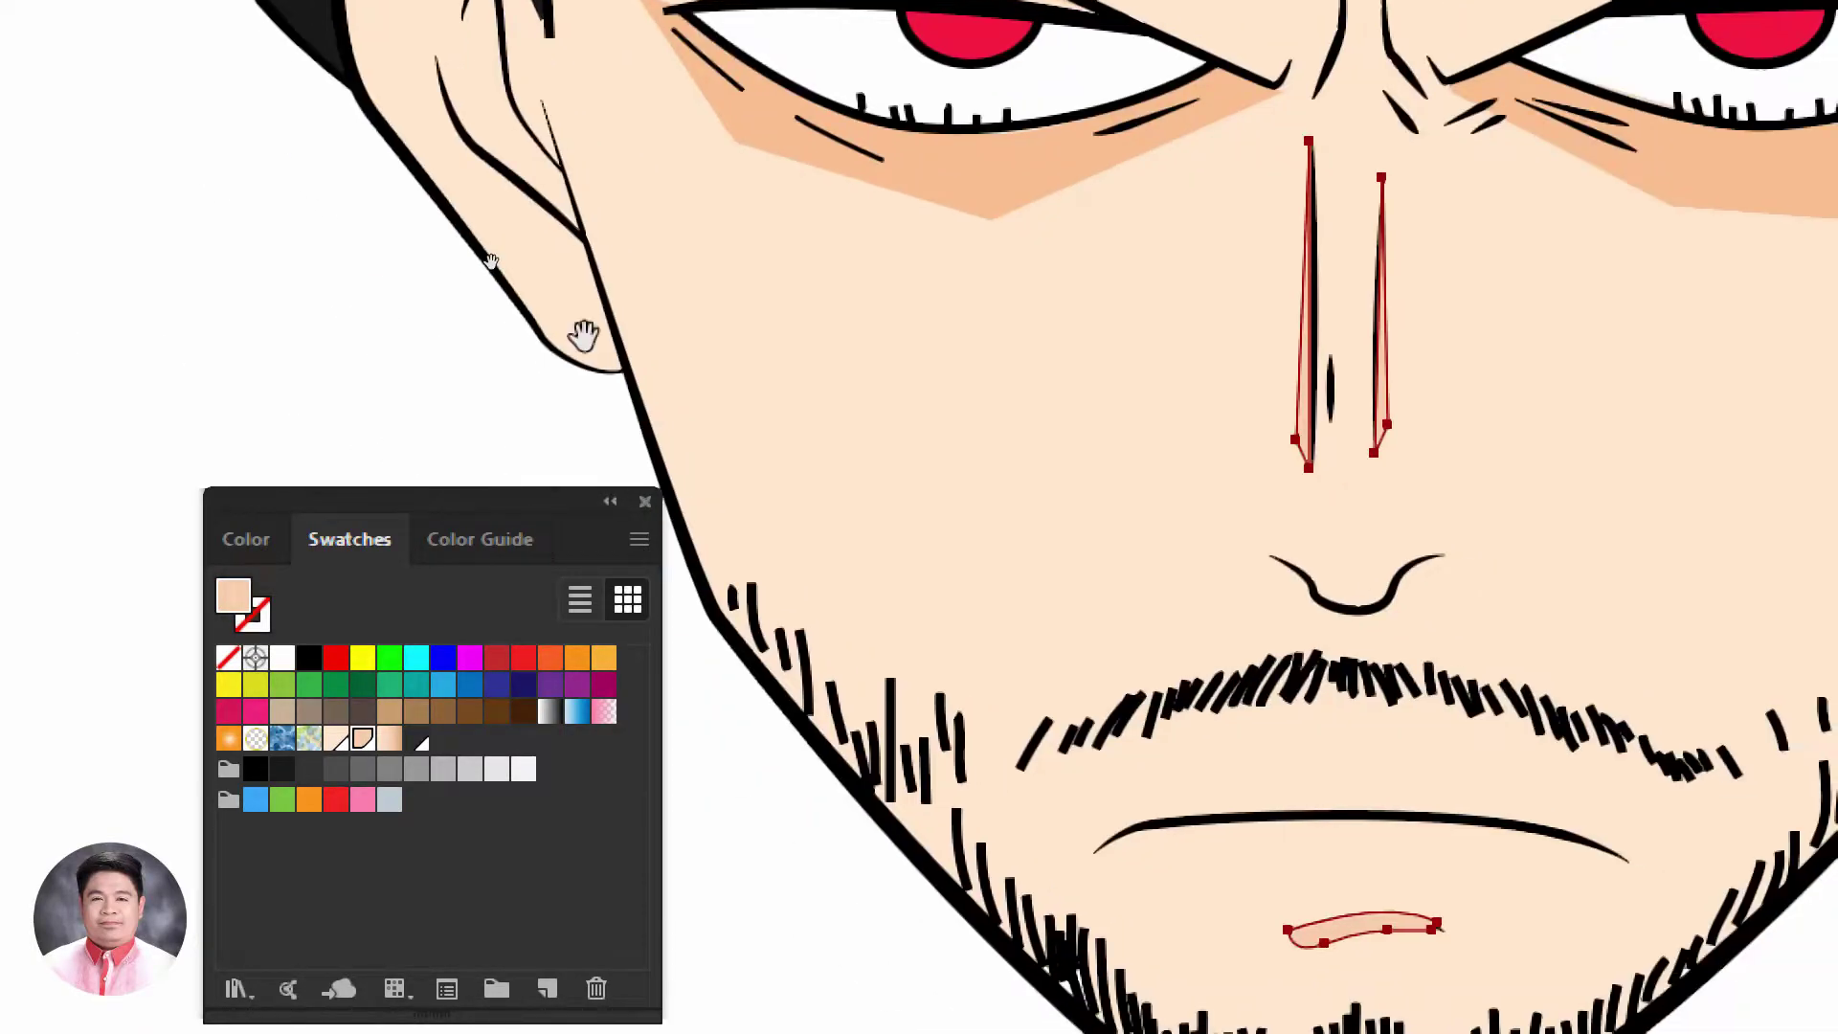
pyautogui.click(101, 669)
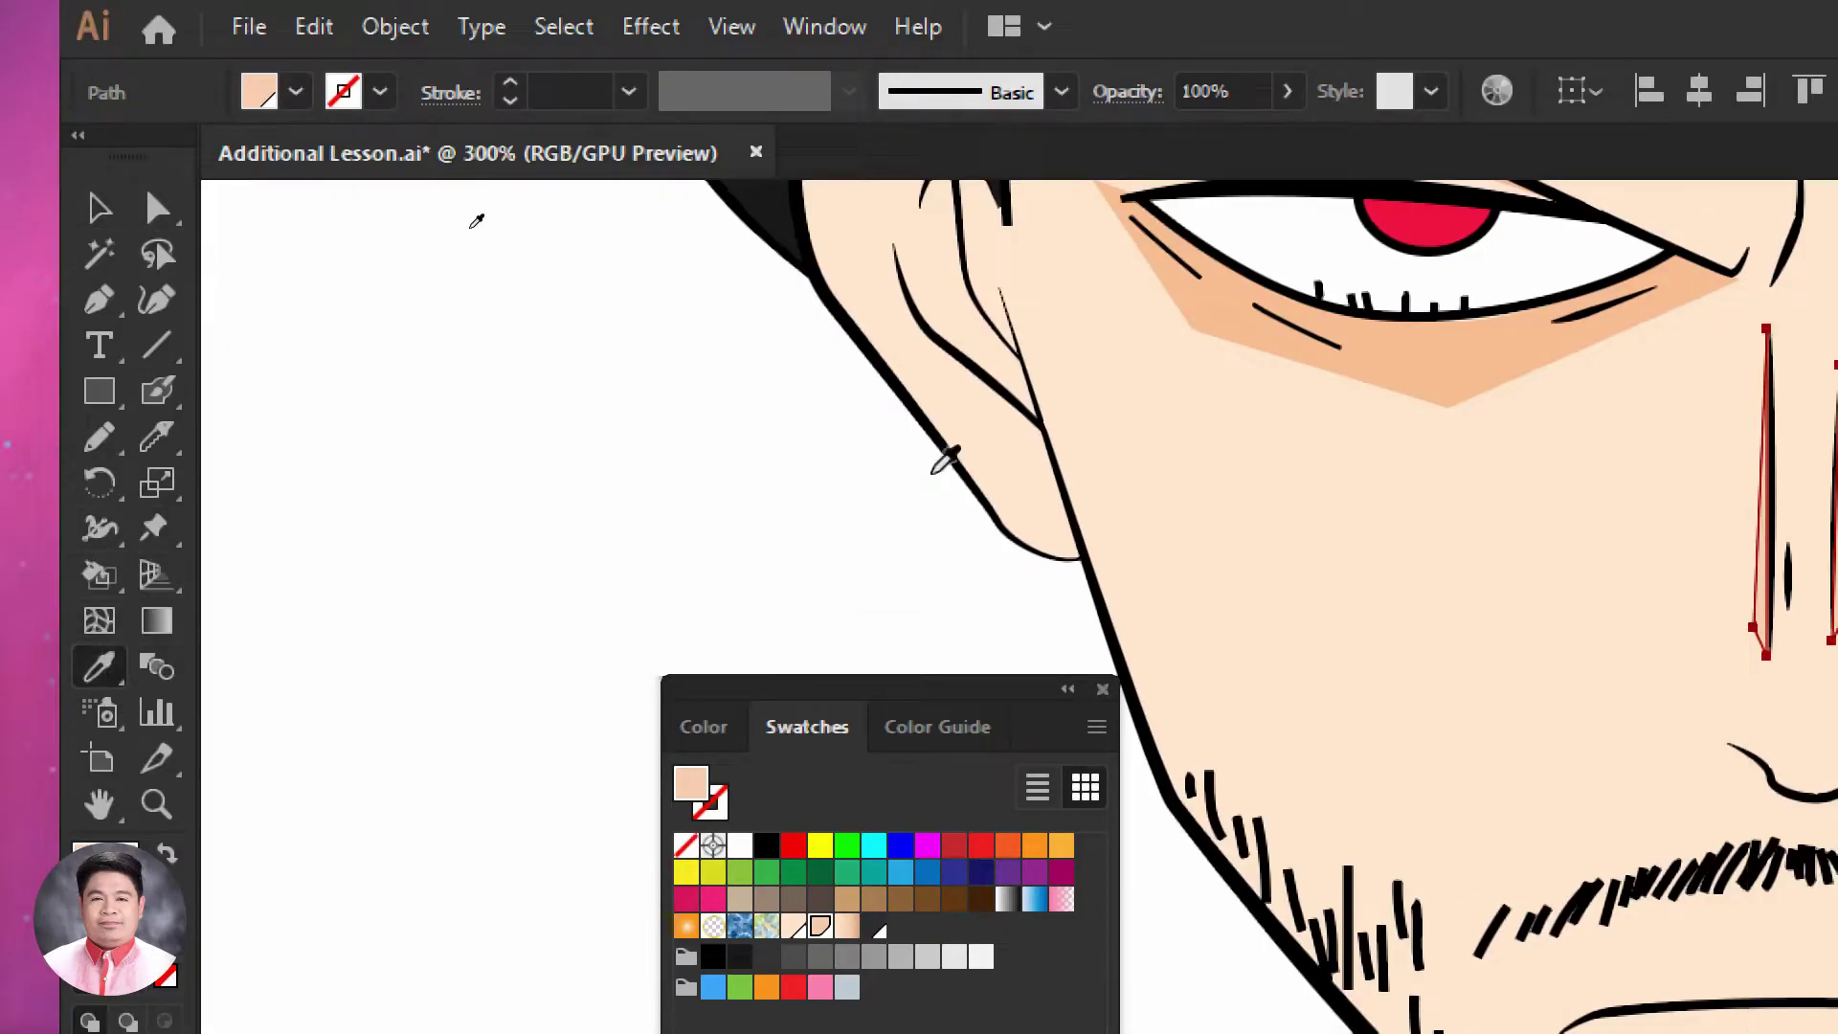
pyautogui.click(1450, 350)
pyautogui.hotkey('ctrl', 'shift', 'a')
# Examine the whole head at 100% zoom to check the finished eye, nose and chin shadows
pyautogui.moveTo(1616, 731); pyautogui.dragTo(1065, 621)
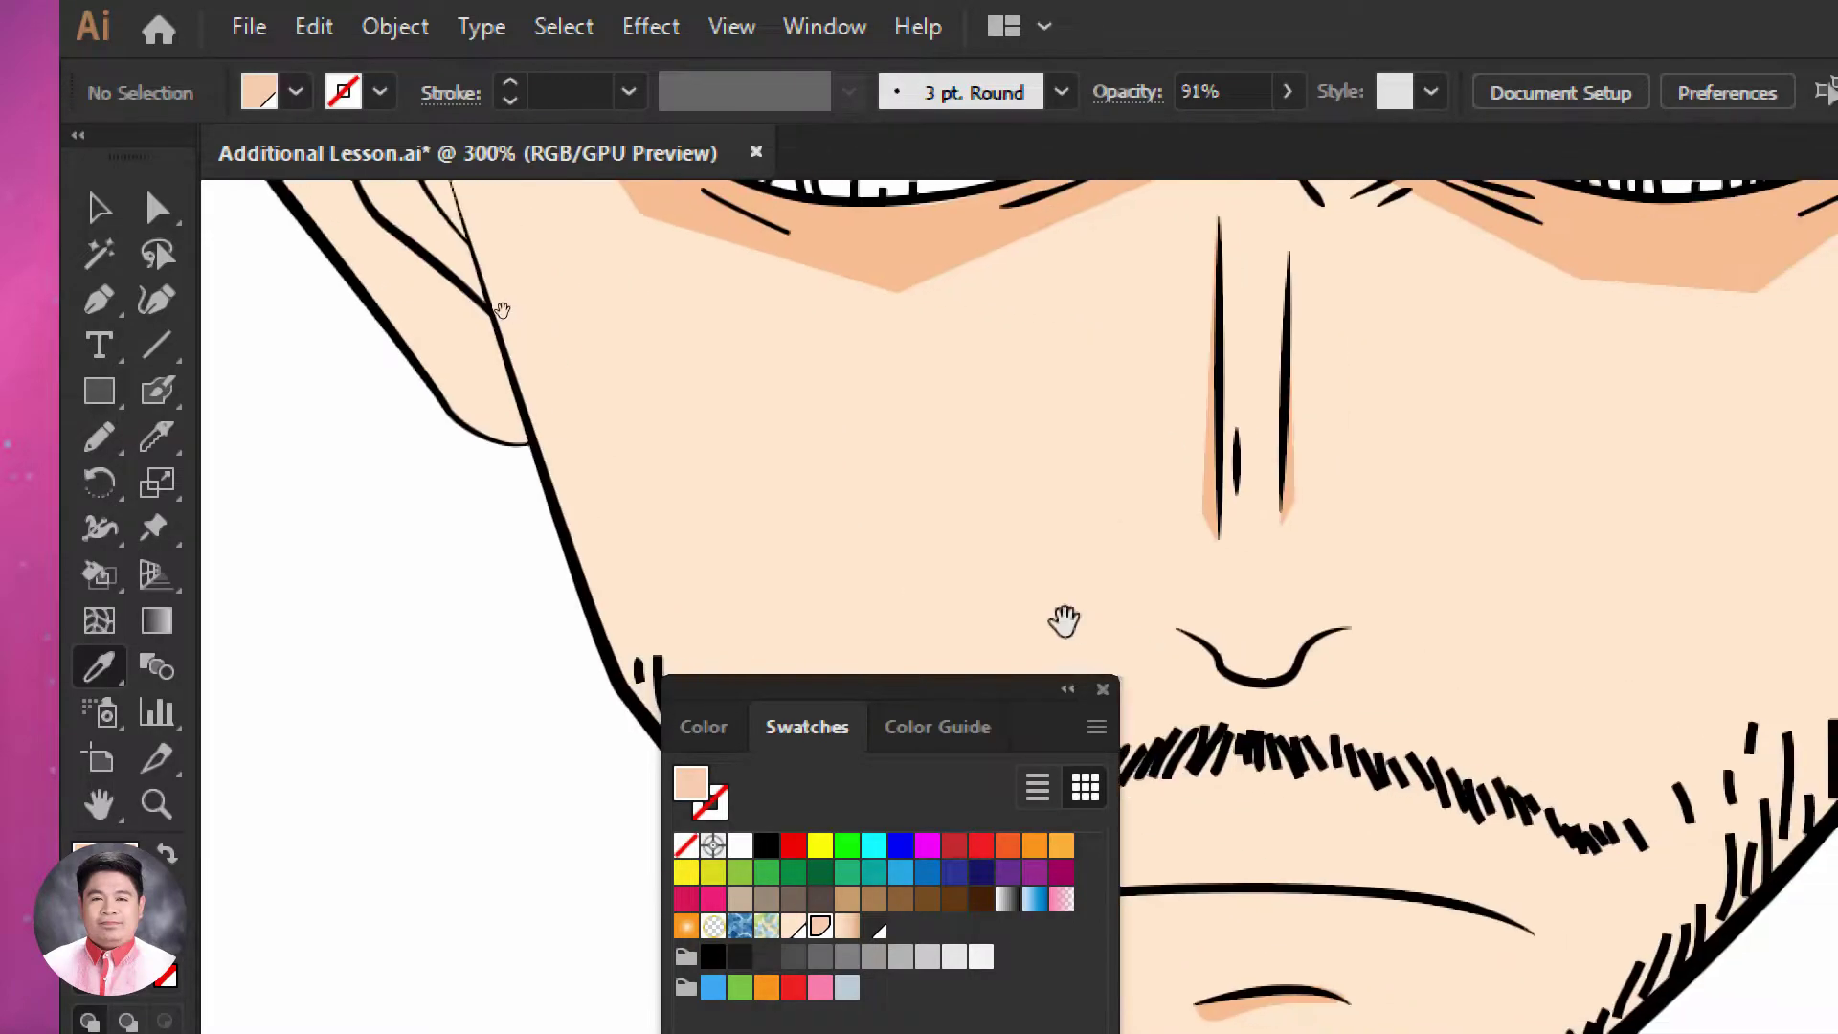
pyautogui.hotkey('ctrl', '-')
pyautogui.hotkey('ctrl', '-')
pyautogui.hotkey('ctrl', '-')
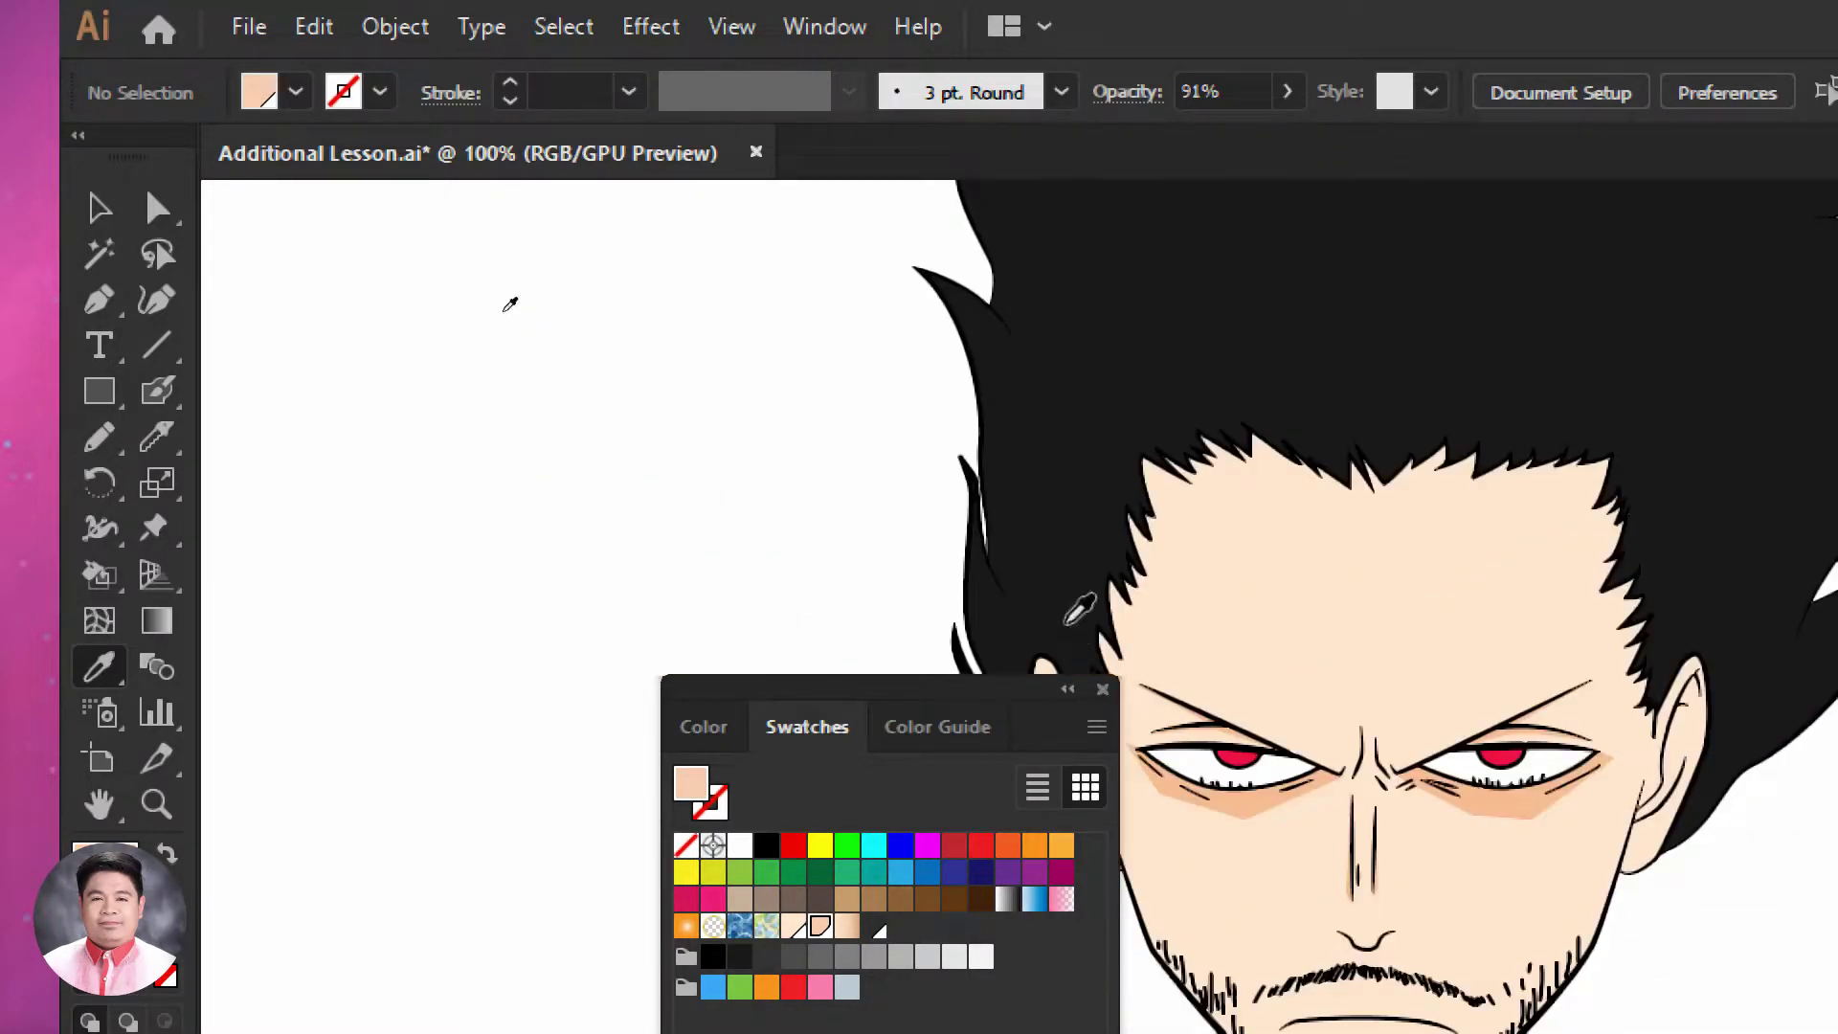
pyautogui.moveTo(1493, 632); pyautogui.dragTo(1505, 471)
pyautogui.moveTo(948, 691); pyautogui.dragTo(730, 425)
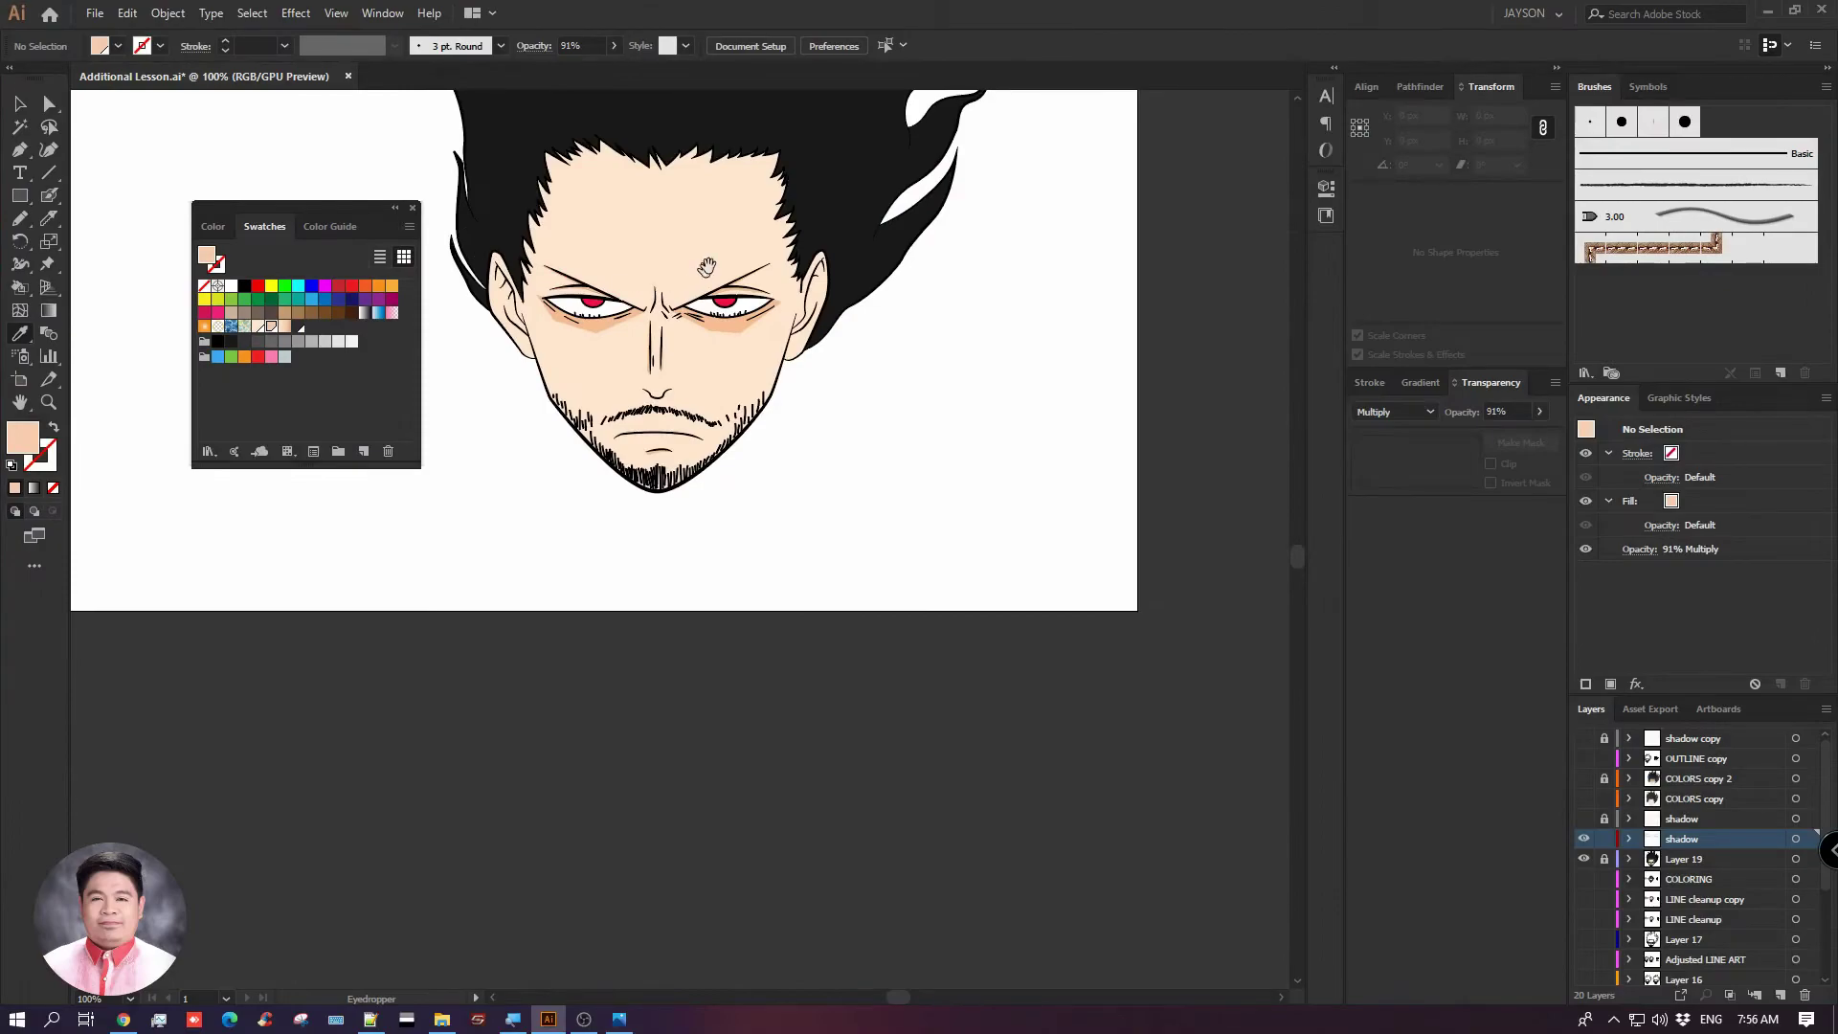
pyautogui.moveTo(1470, 535); pyautogui.dragTo(1837, 1033)
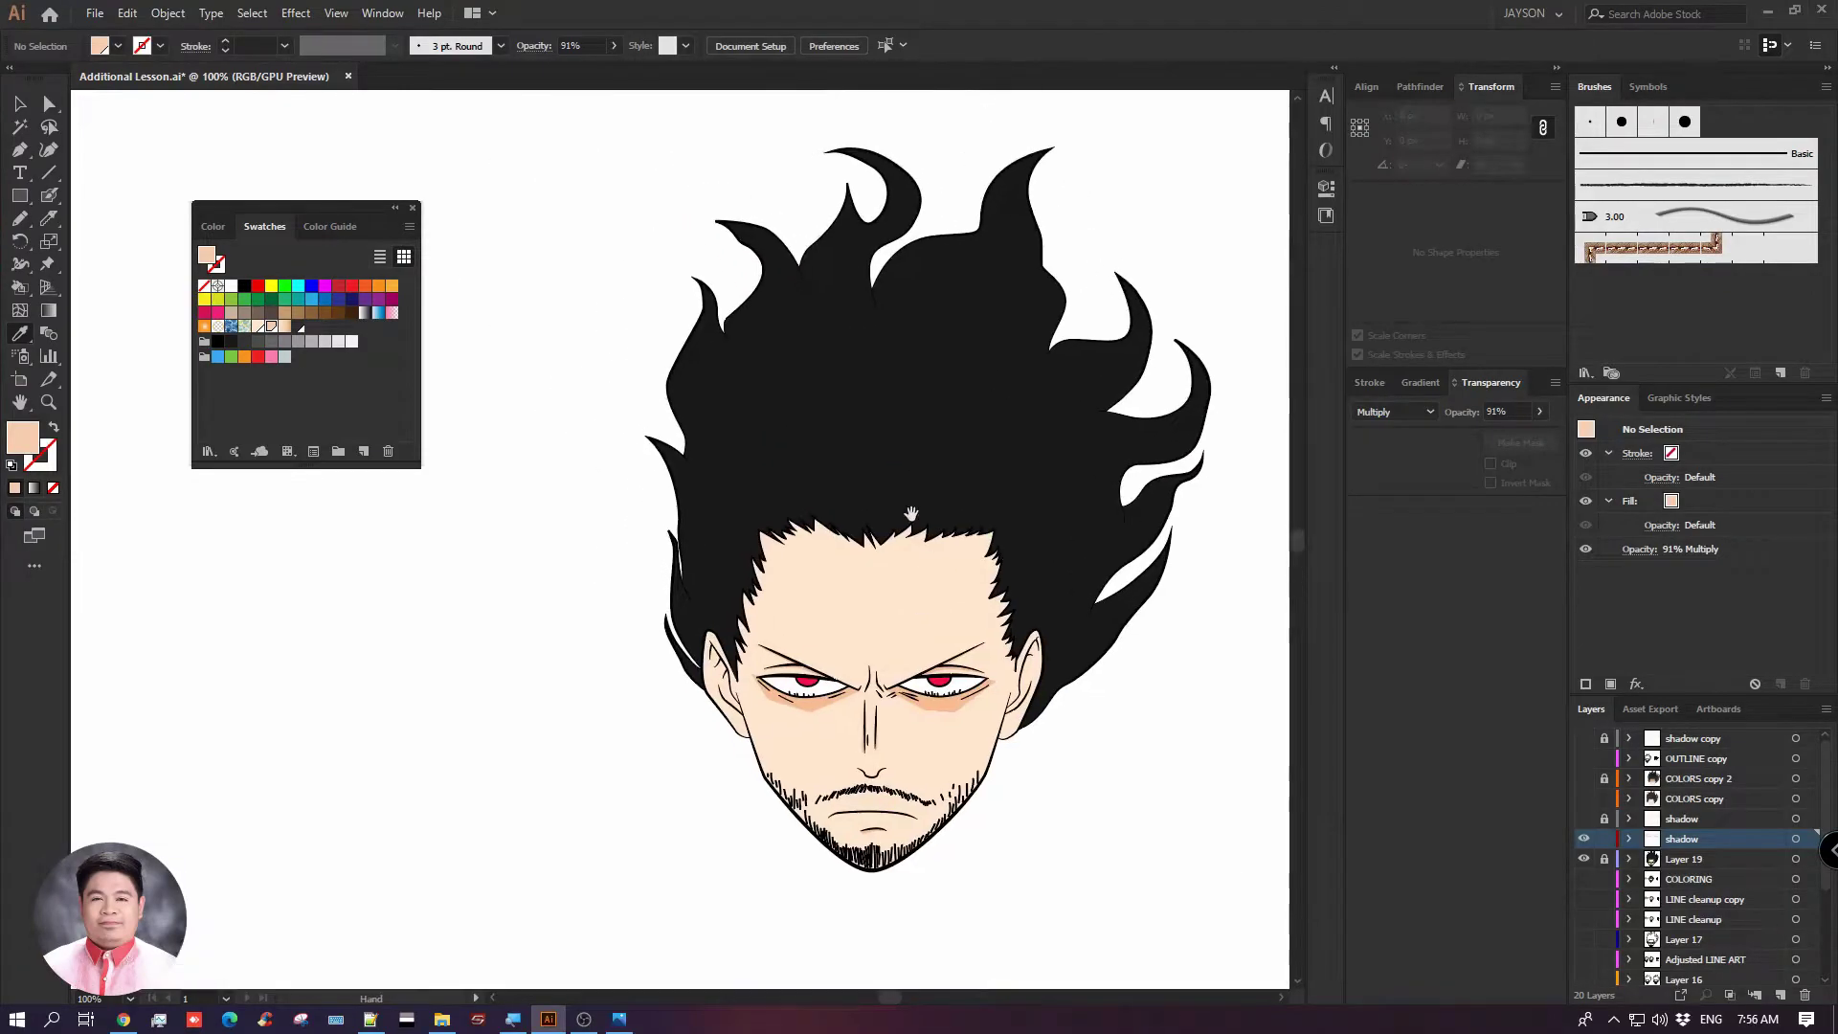
# Hide the working shadow layer and Layer 19, show the COLORING layer instead, and view its face at 150% zoom
pyautogui.click(1583, 859)
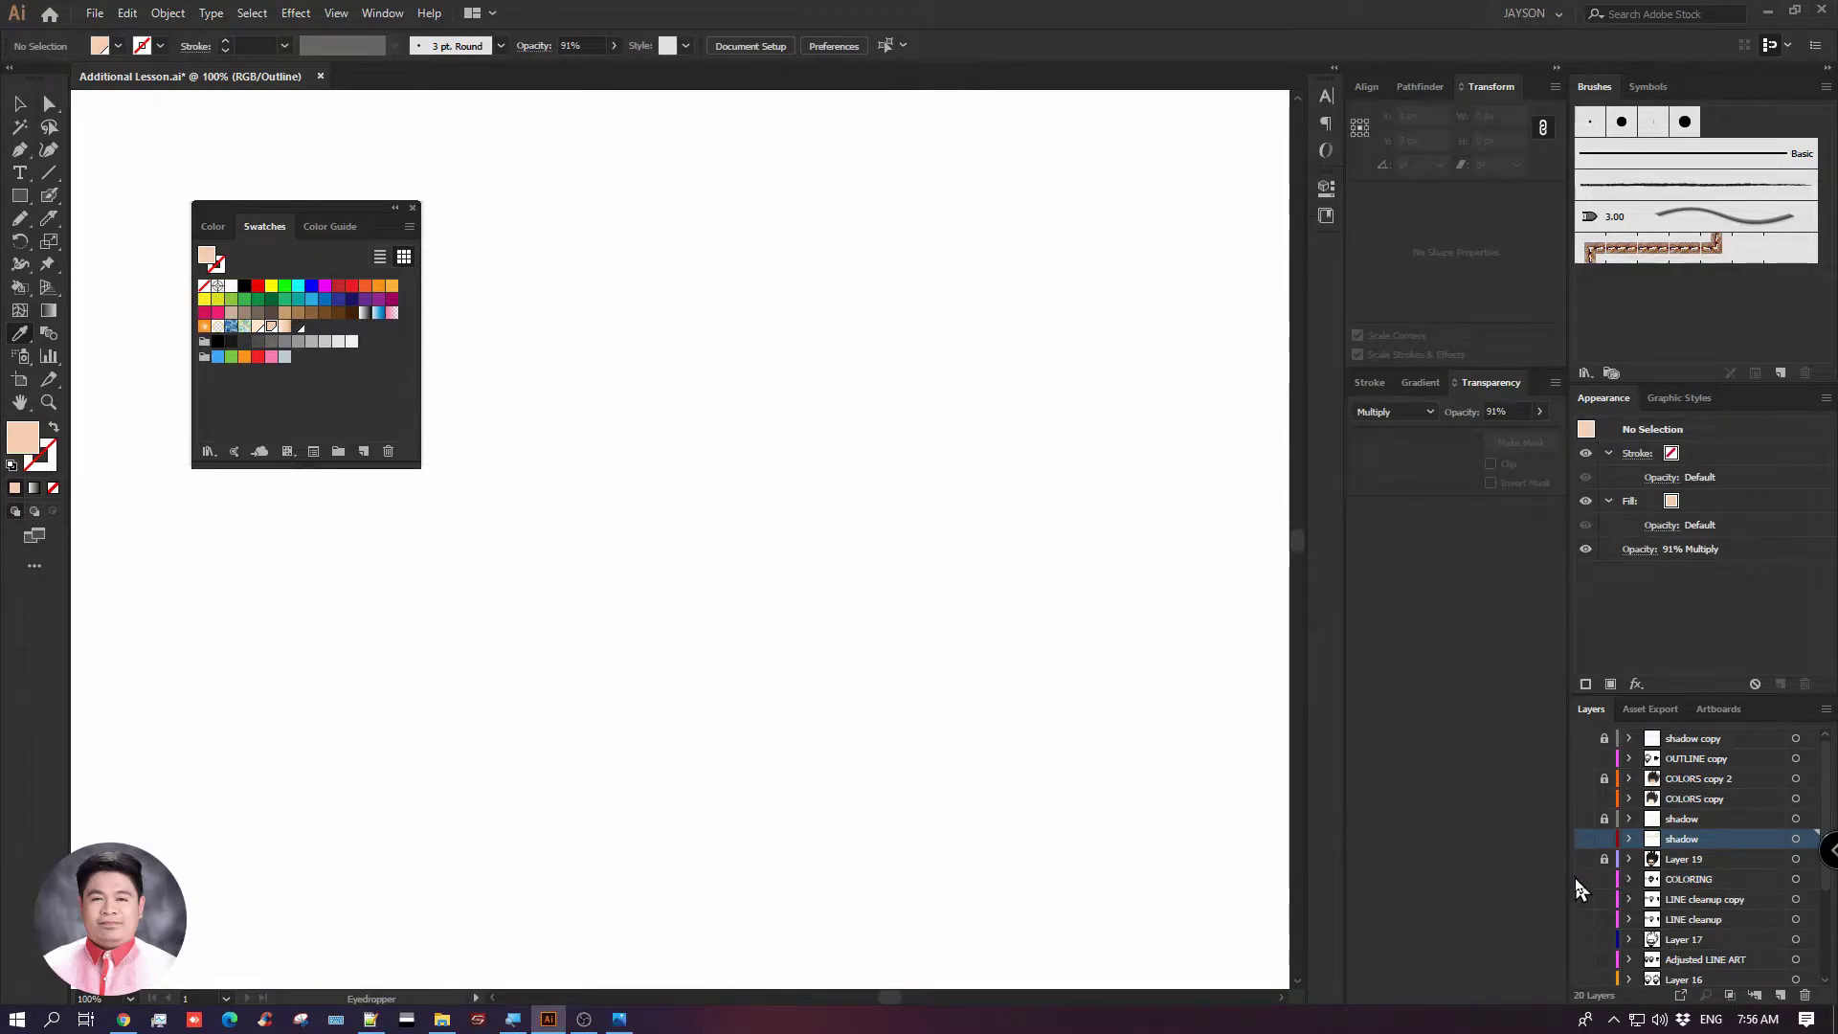
pyautogui.hotkey('ctrl', 'y')
pyautogui.moveTo(1143, 848); pyautogui.dragTo(1148, 771)
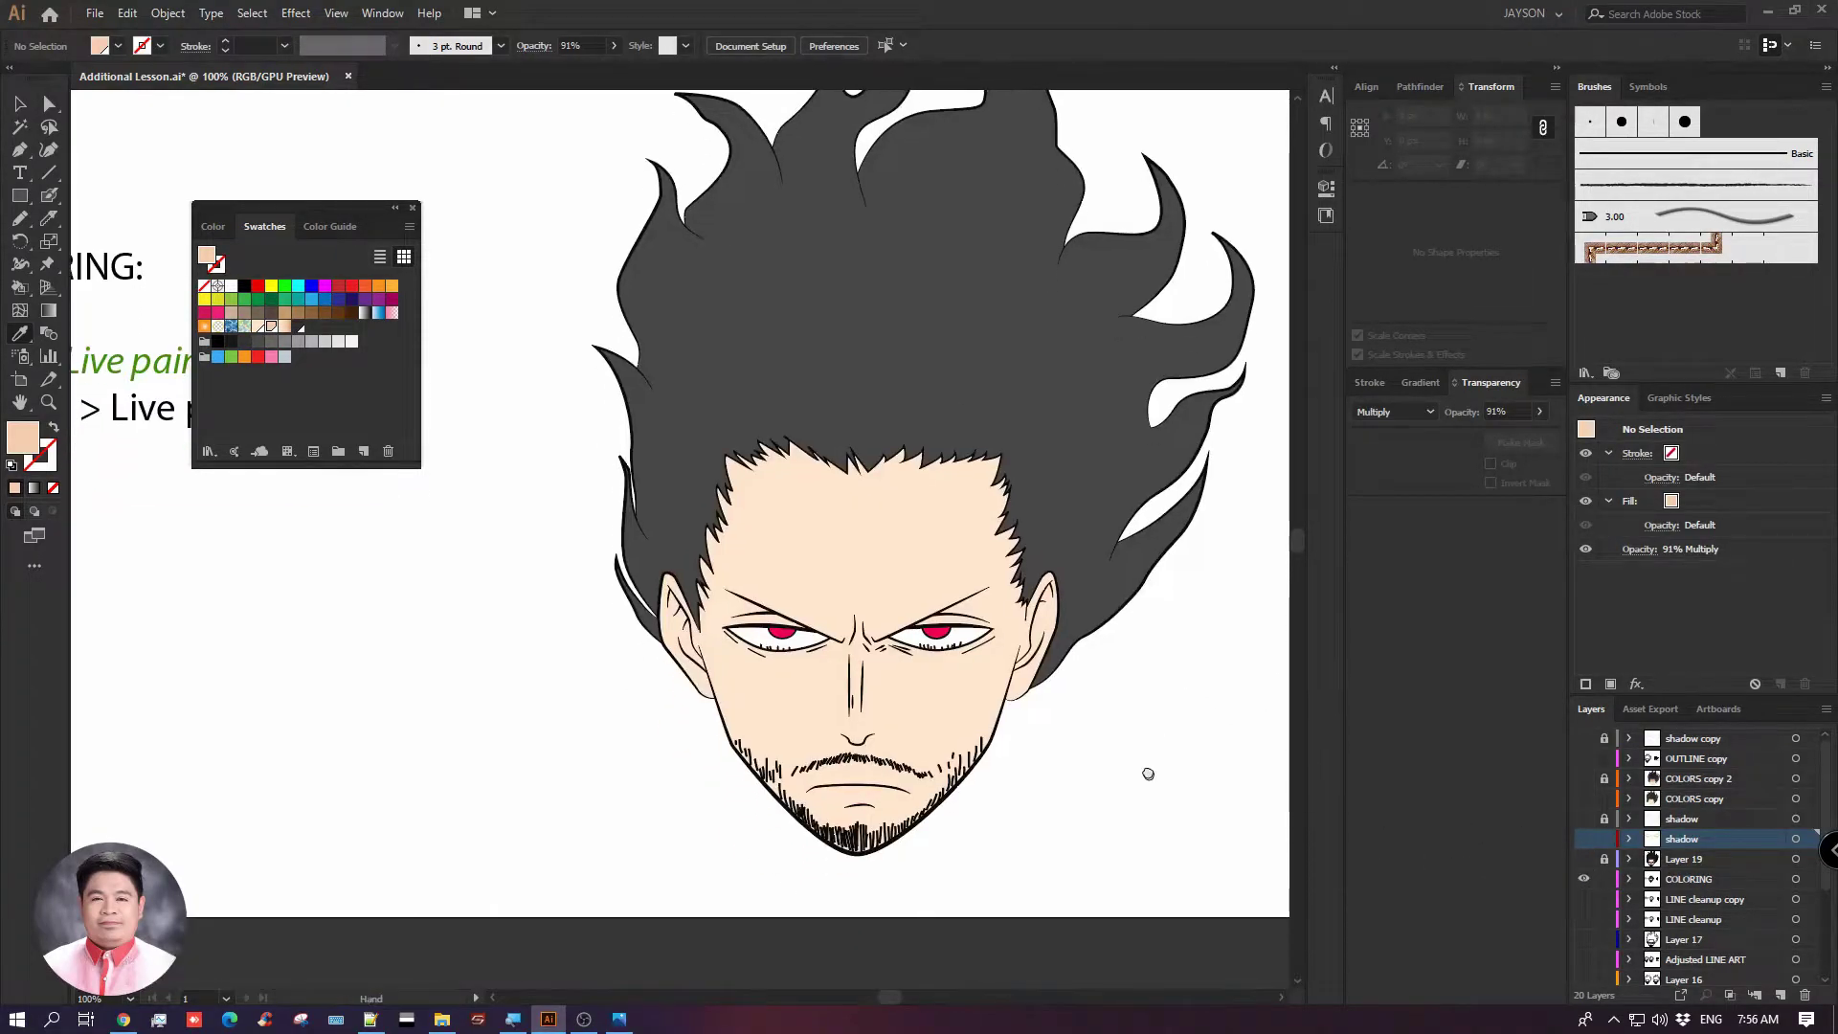
pyautogui.hotkey('ctrl', '+')
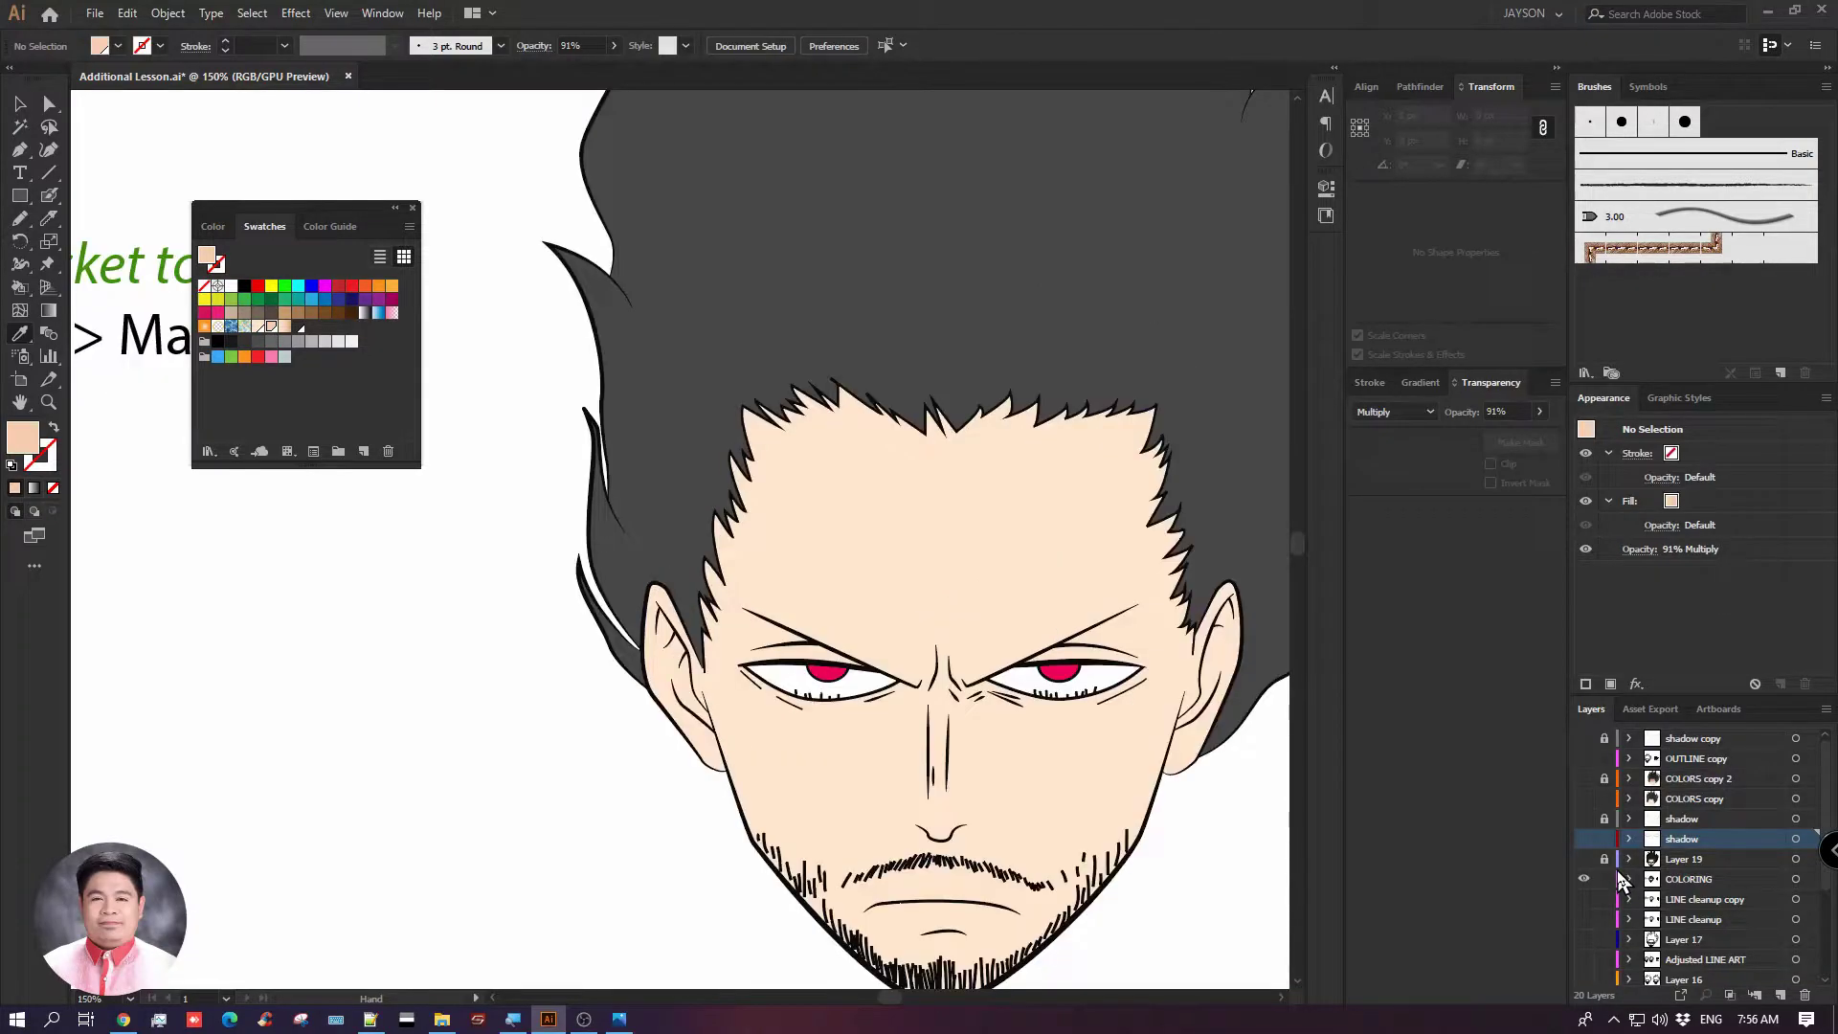
pyautogui.moveTo(1241, 827); pyautogui.dragTo(1093, 740)
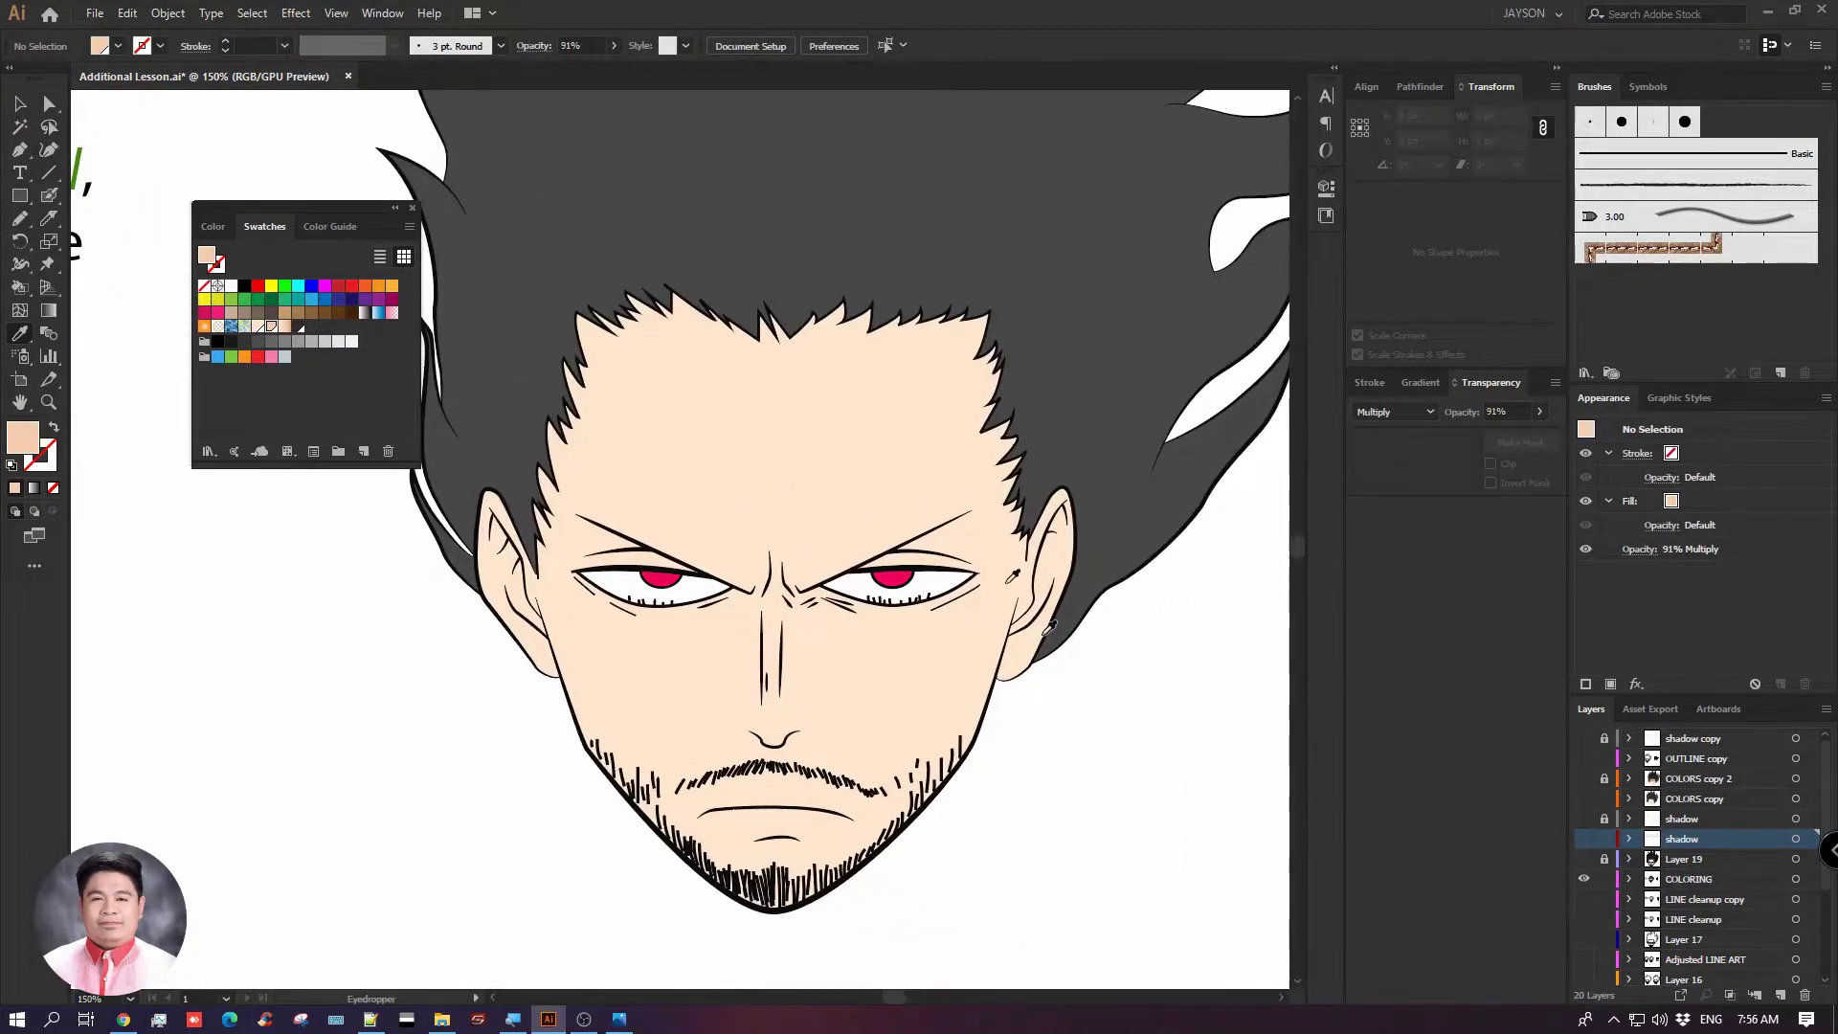
# Dock the floating Swatches panel group above the Transform panel group and show the upper locked shadow layer over the face
pyautogui.moveTo(311, 222); pyautogui.dragTo(1507, 67)
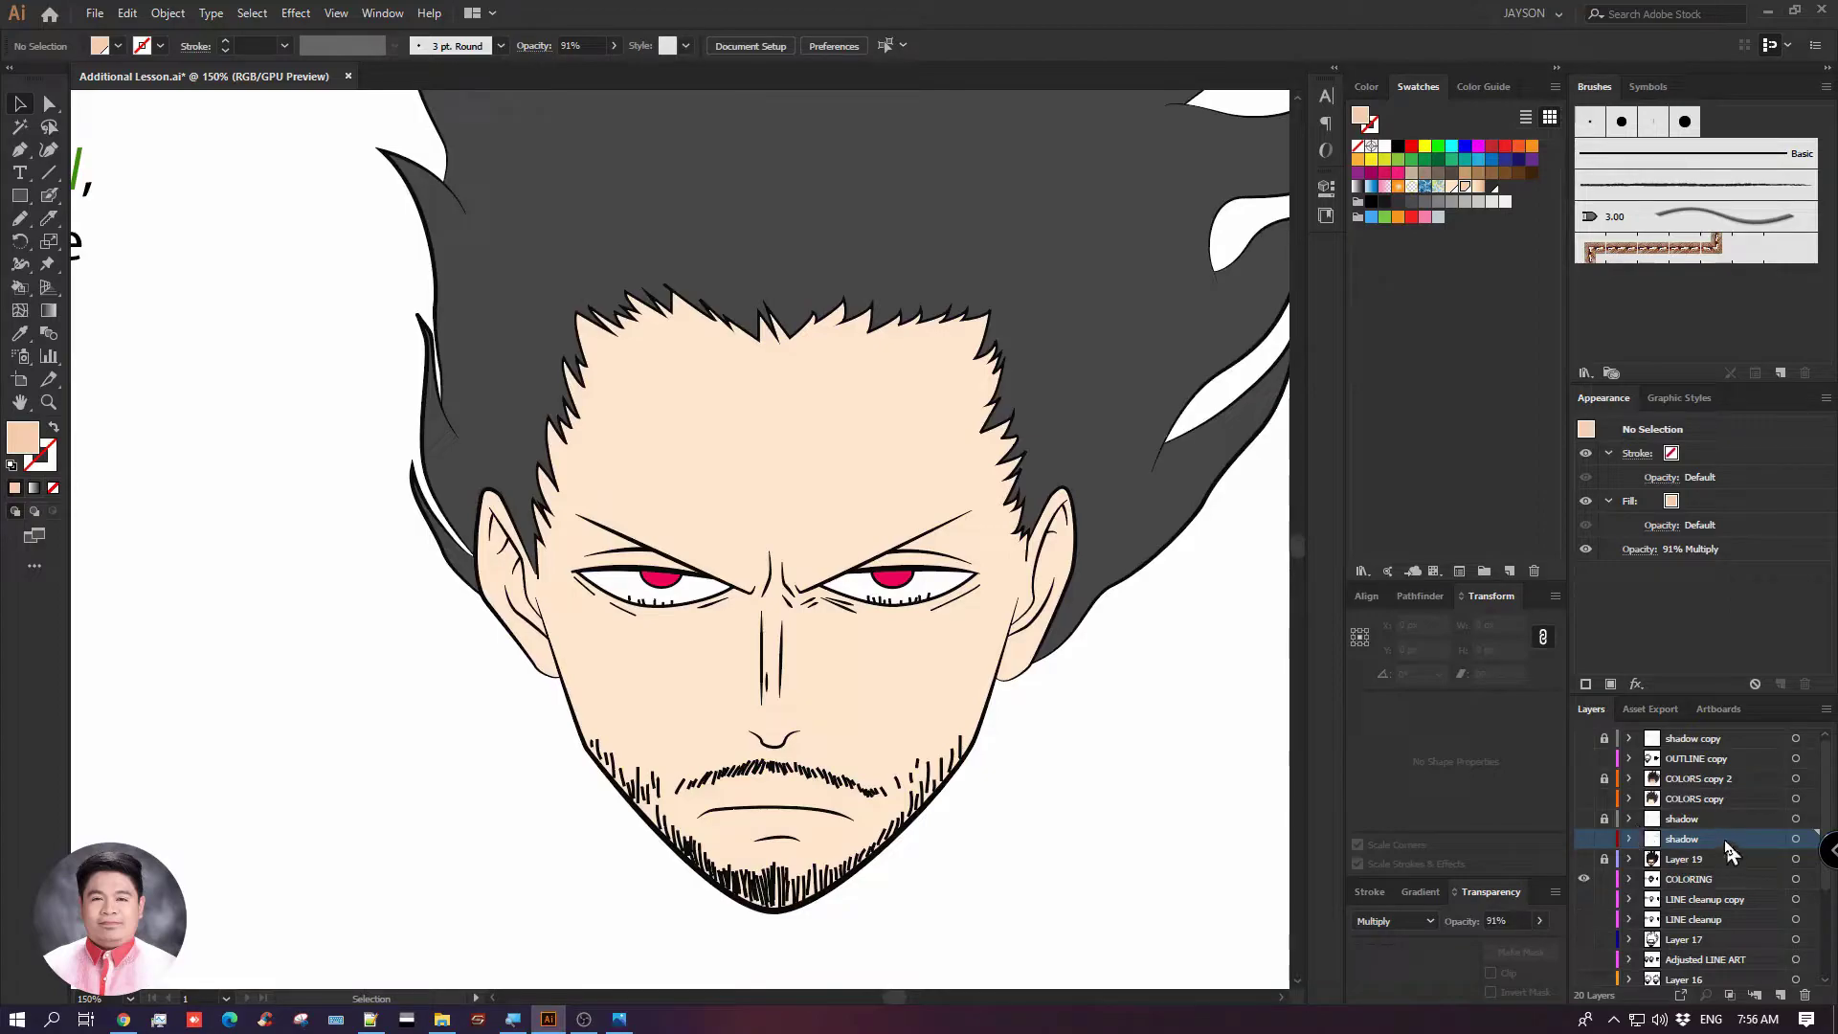
pyautogui.click(1583, 839)
pyautogui.click(1584, 819)
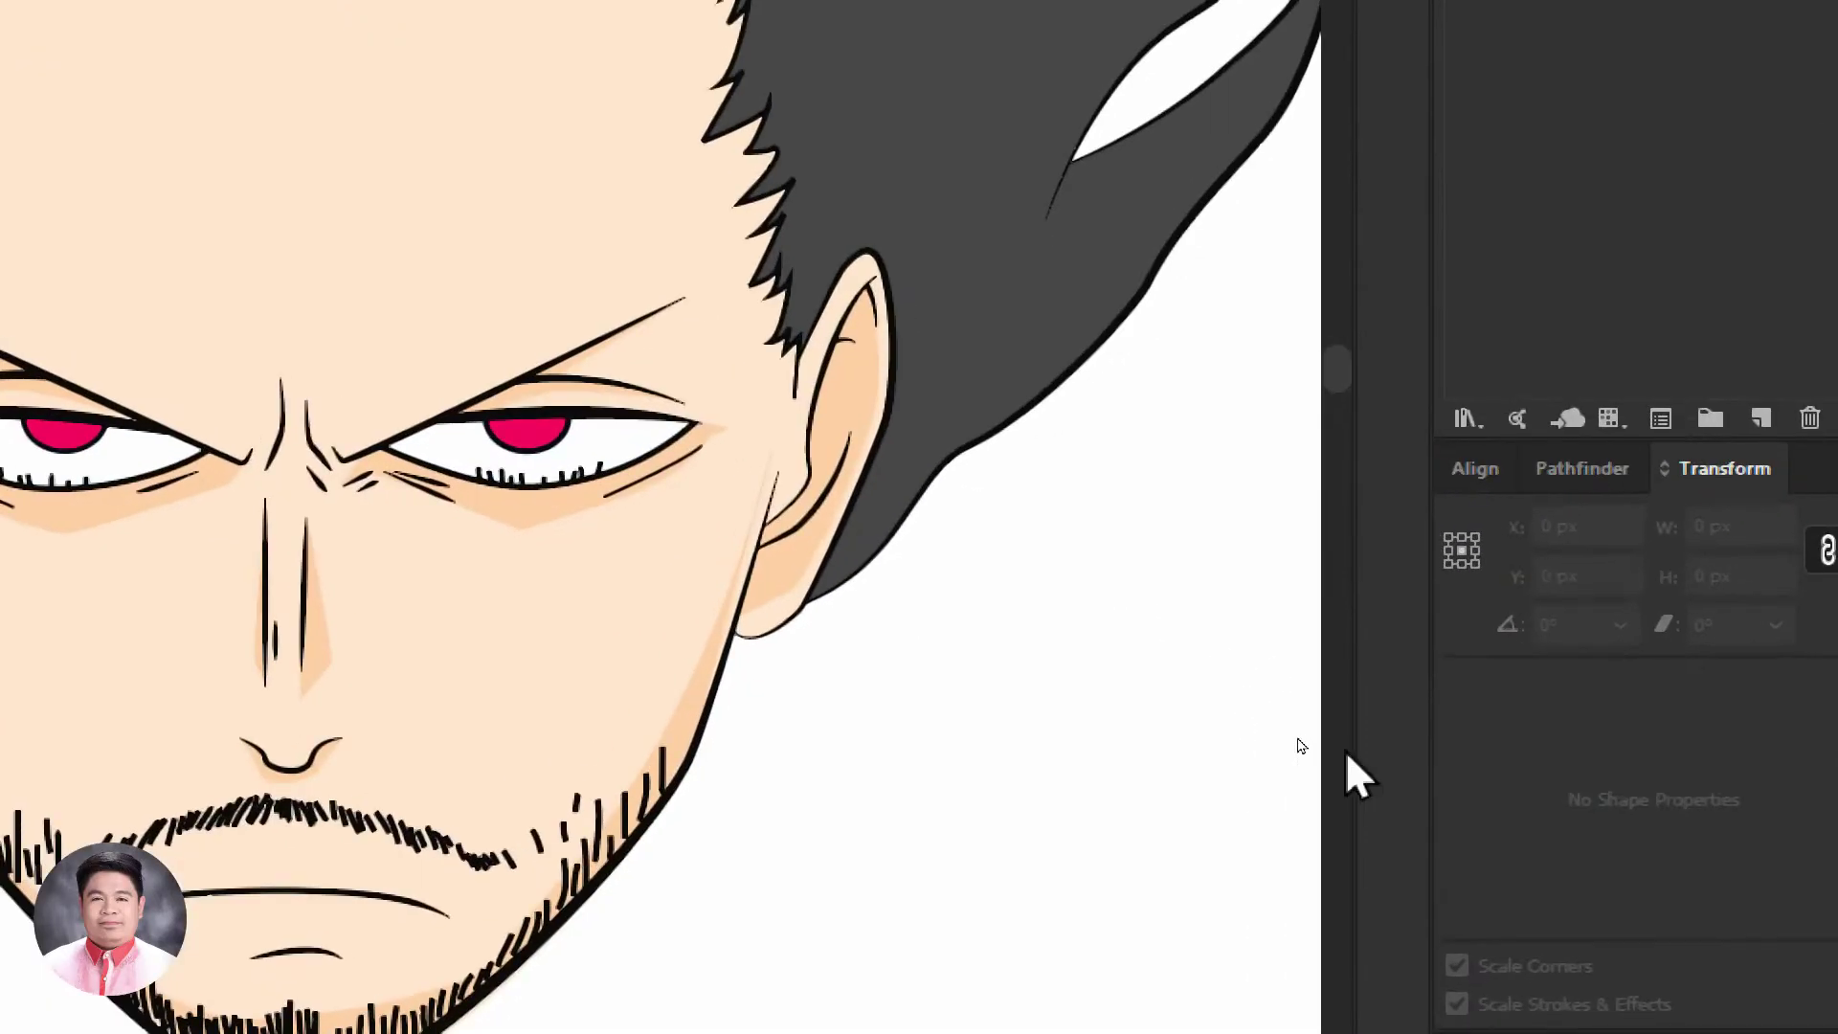
pyautogui.moveTo(1002, 799); pyautogui.dragTo(963, 785)
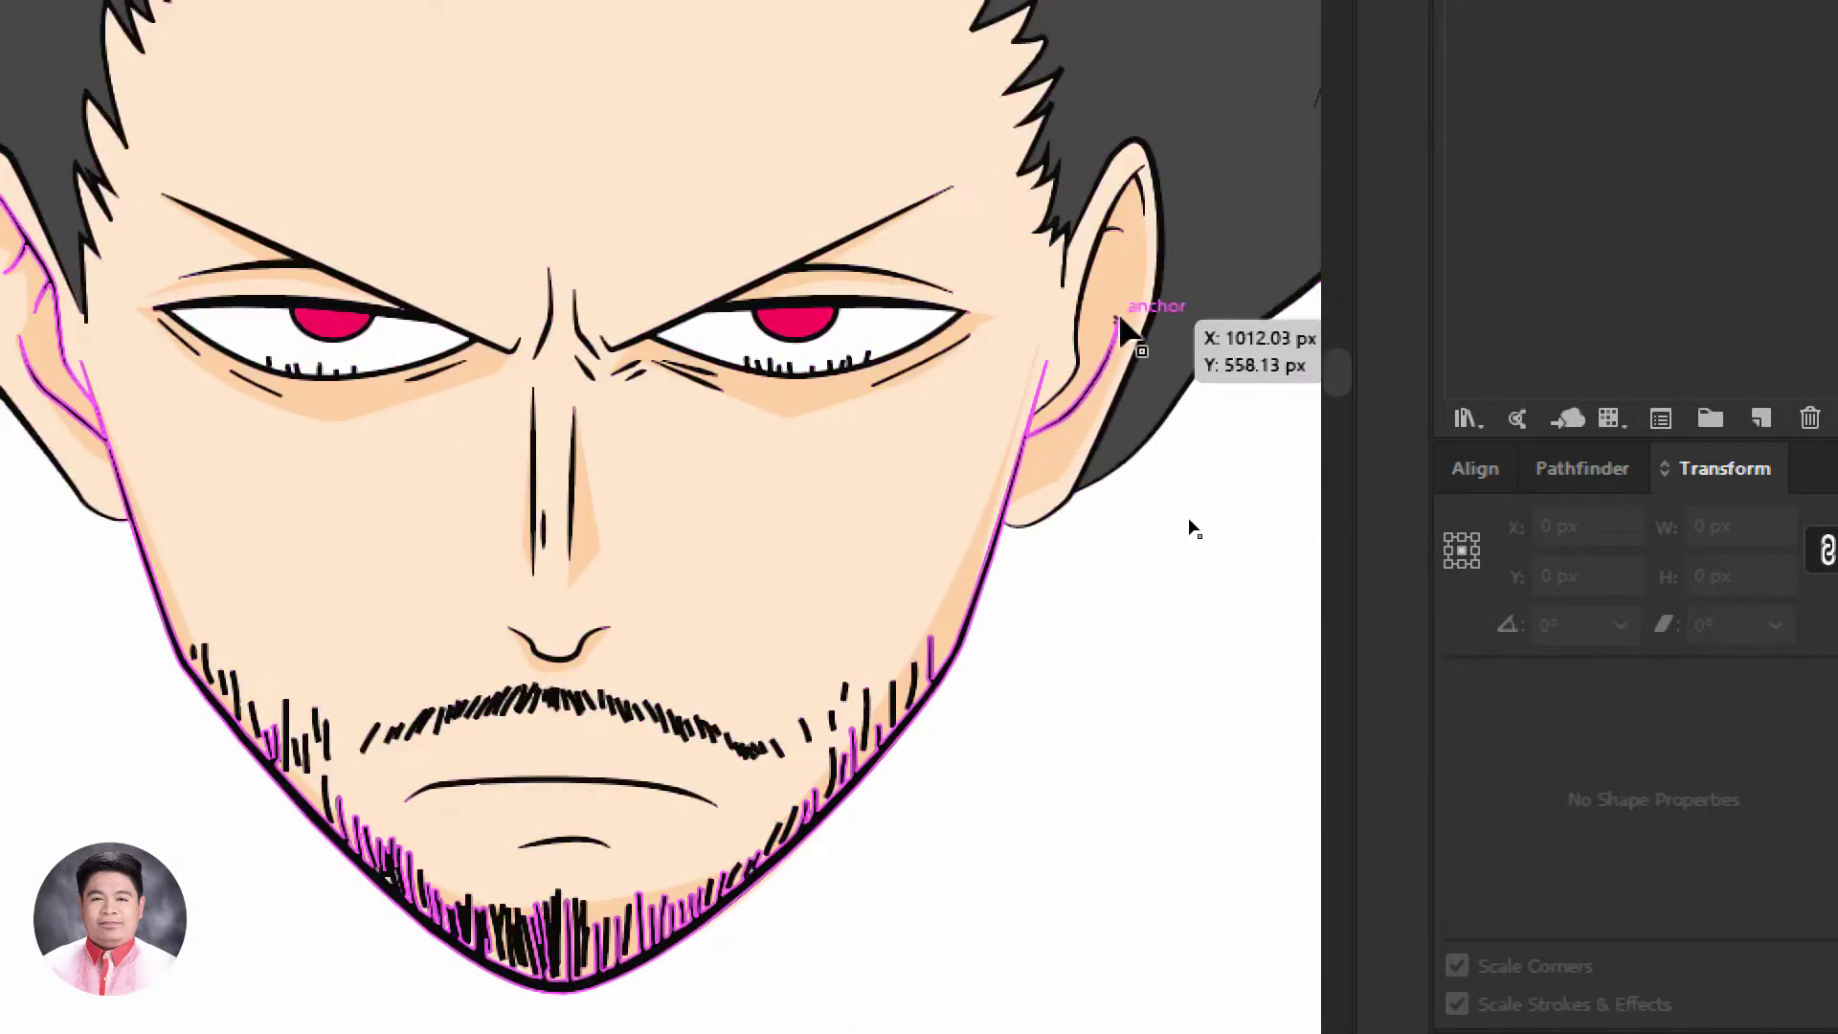
pyautogui.moveTo(1238, 893); pyautogui.dragTo(1326, 883)
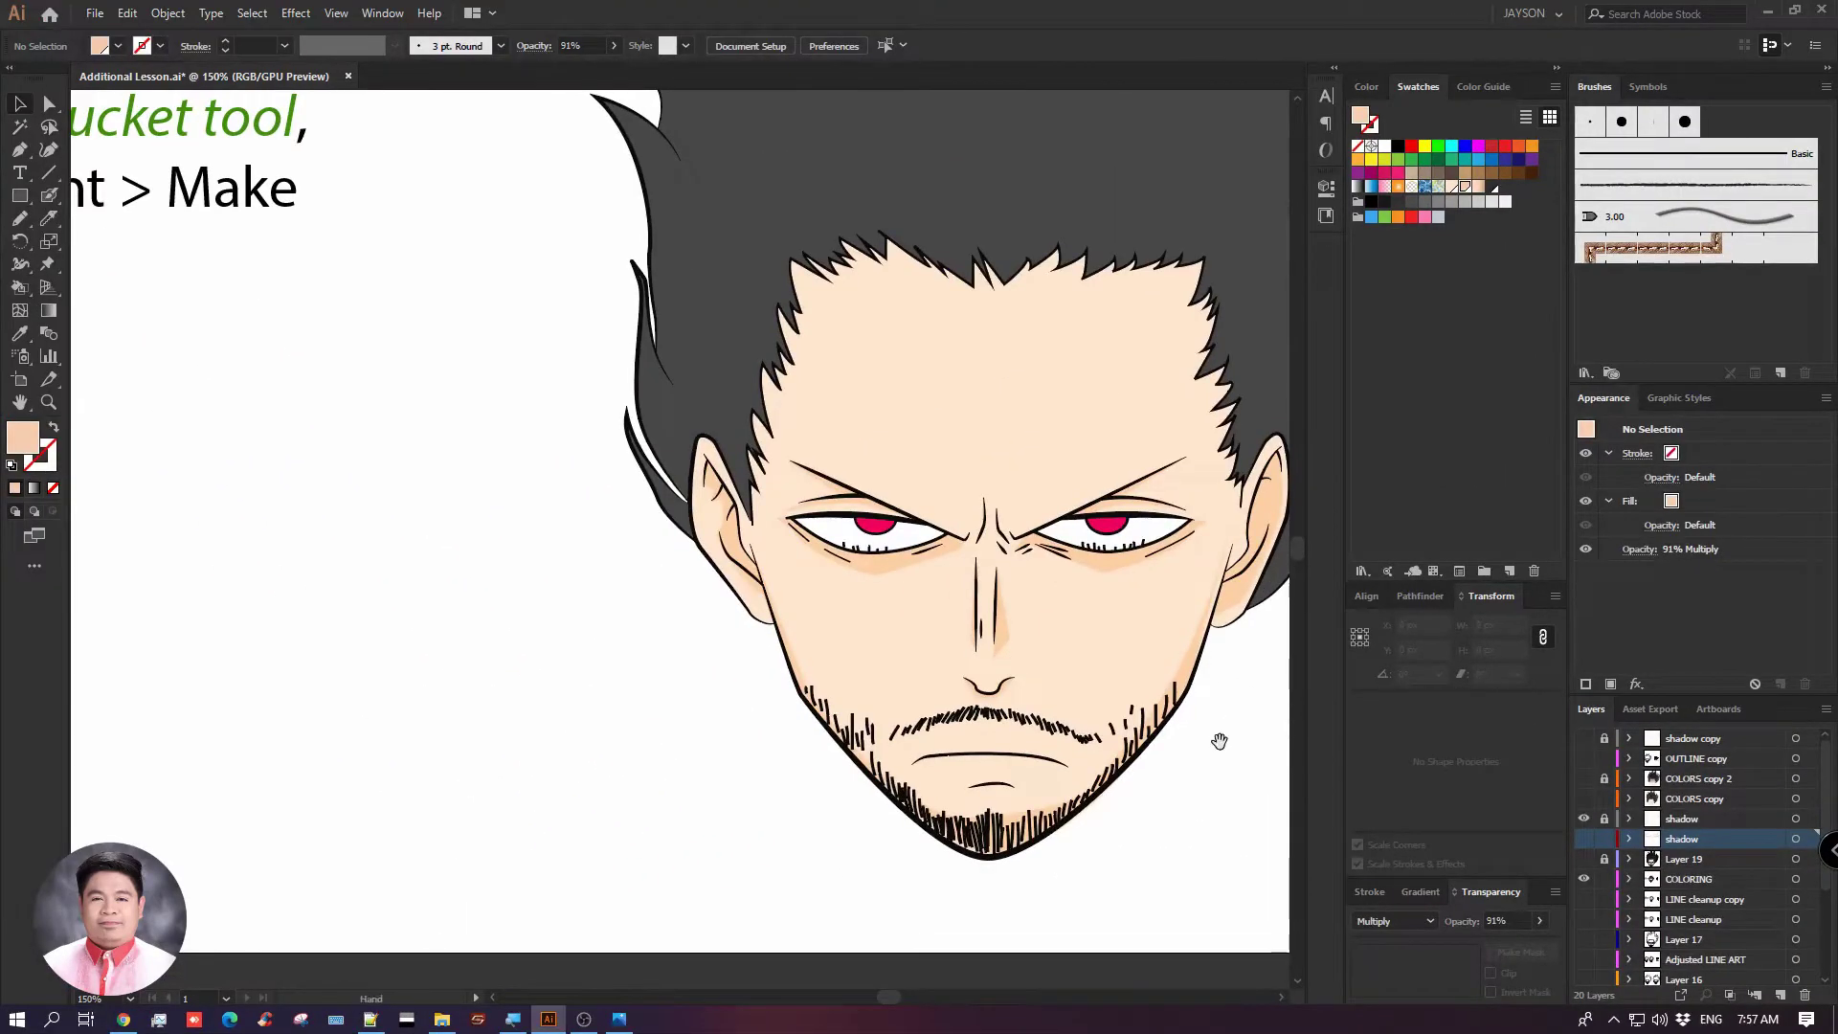
pyautogui.moveTo(1046, 675); pyautogui.dragTo(660, 899)
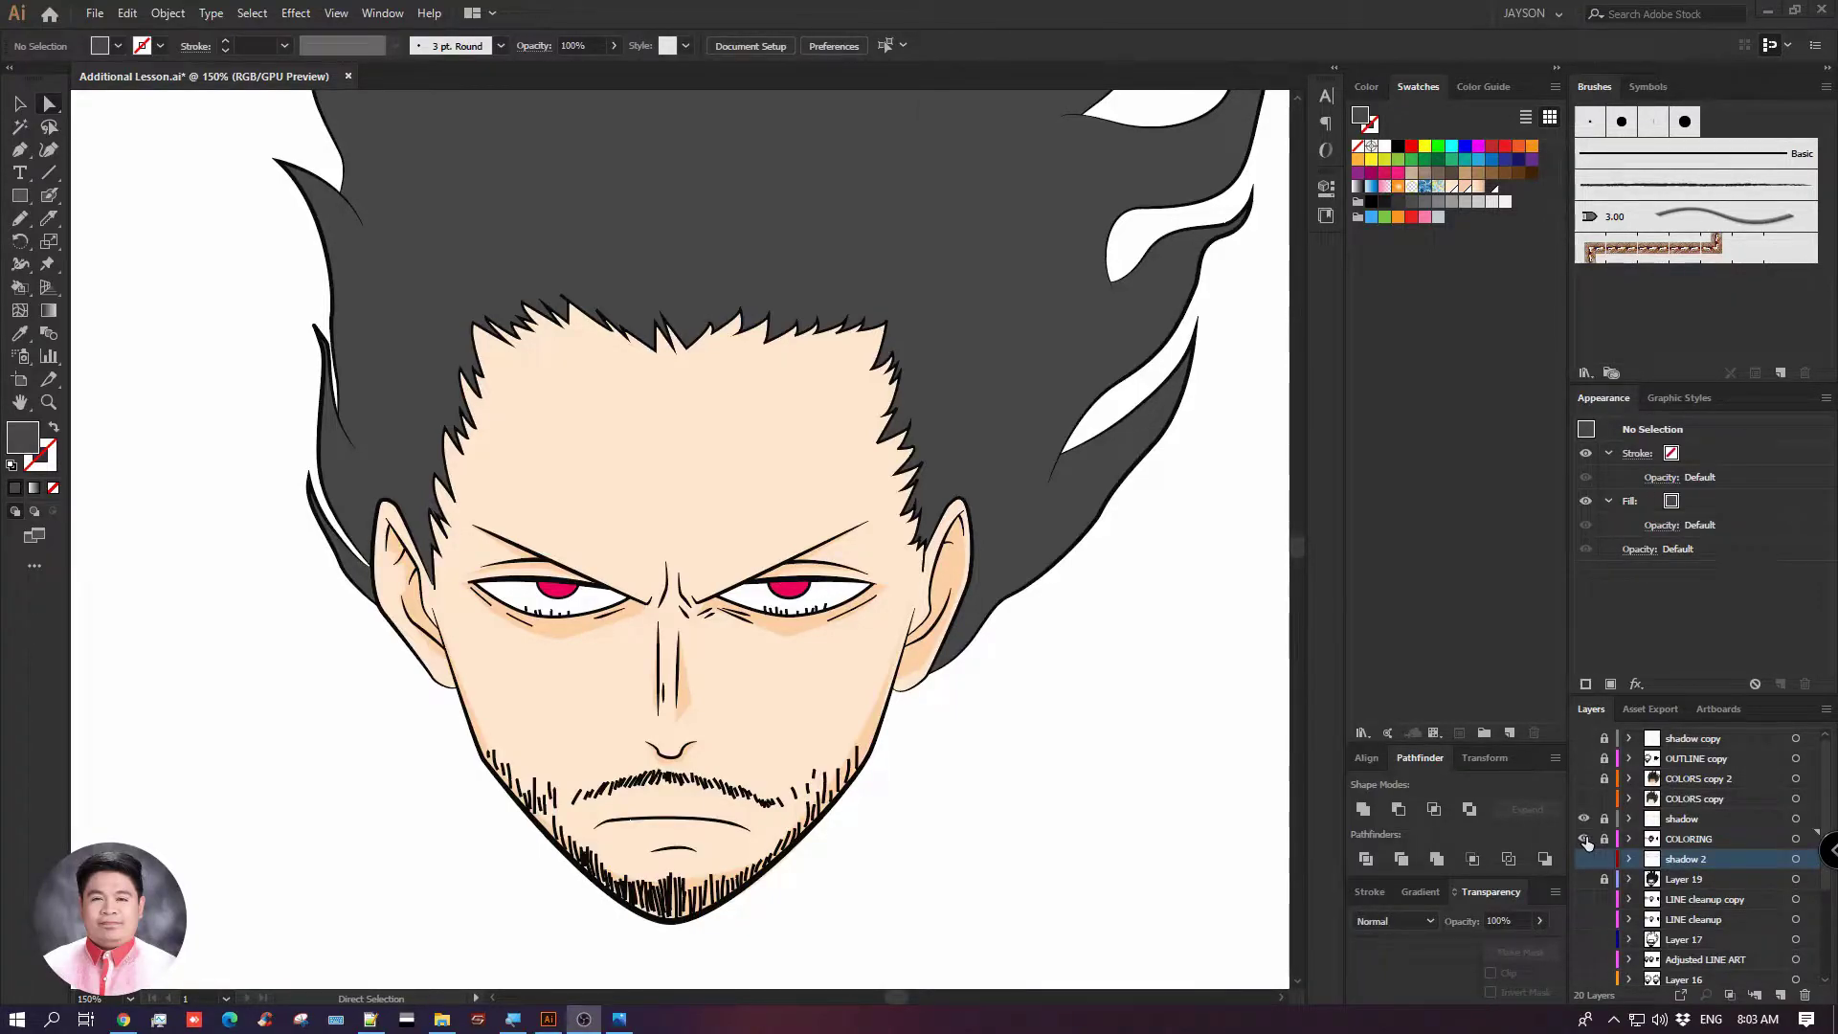
# Examine the shadow layer on its own, then the gradient-shaded head using only the OUTLINE copy and COLORS copy 2 layers
pyautogui.keyDown('alt'); pyautogui.click(1584, 819); pyautogui.keyUp('alt')
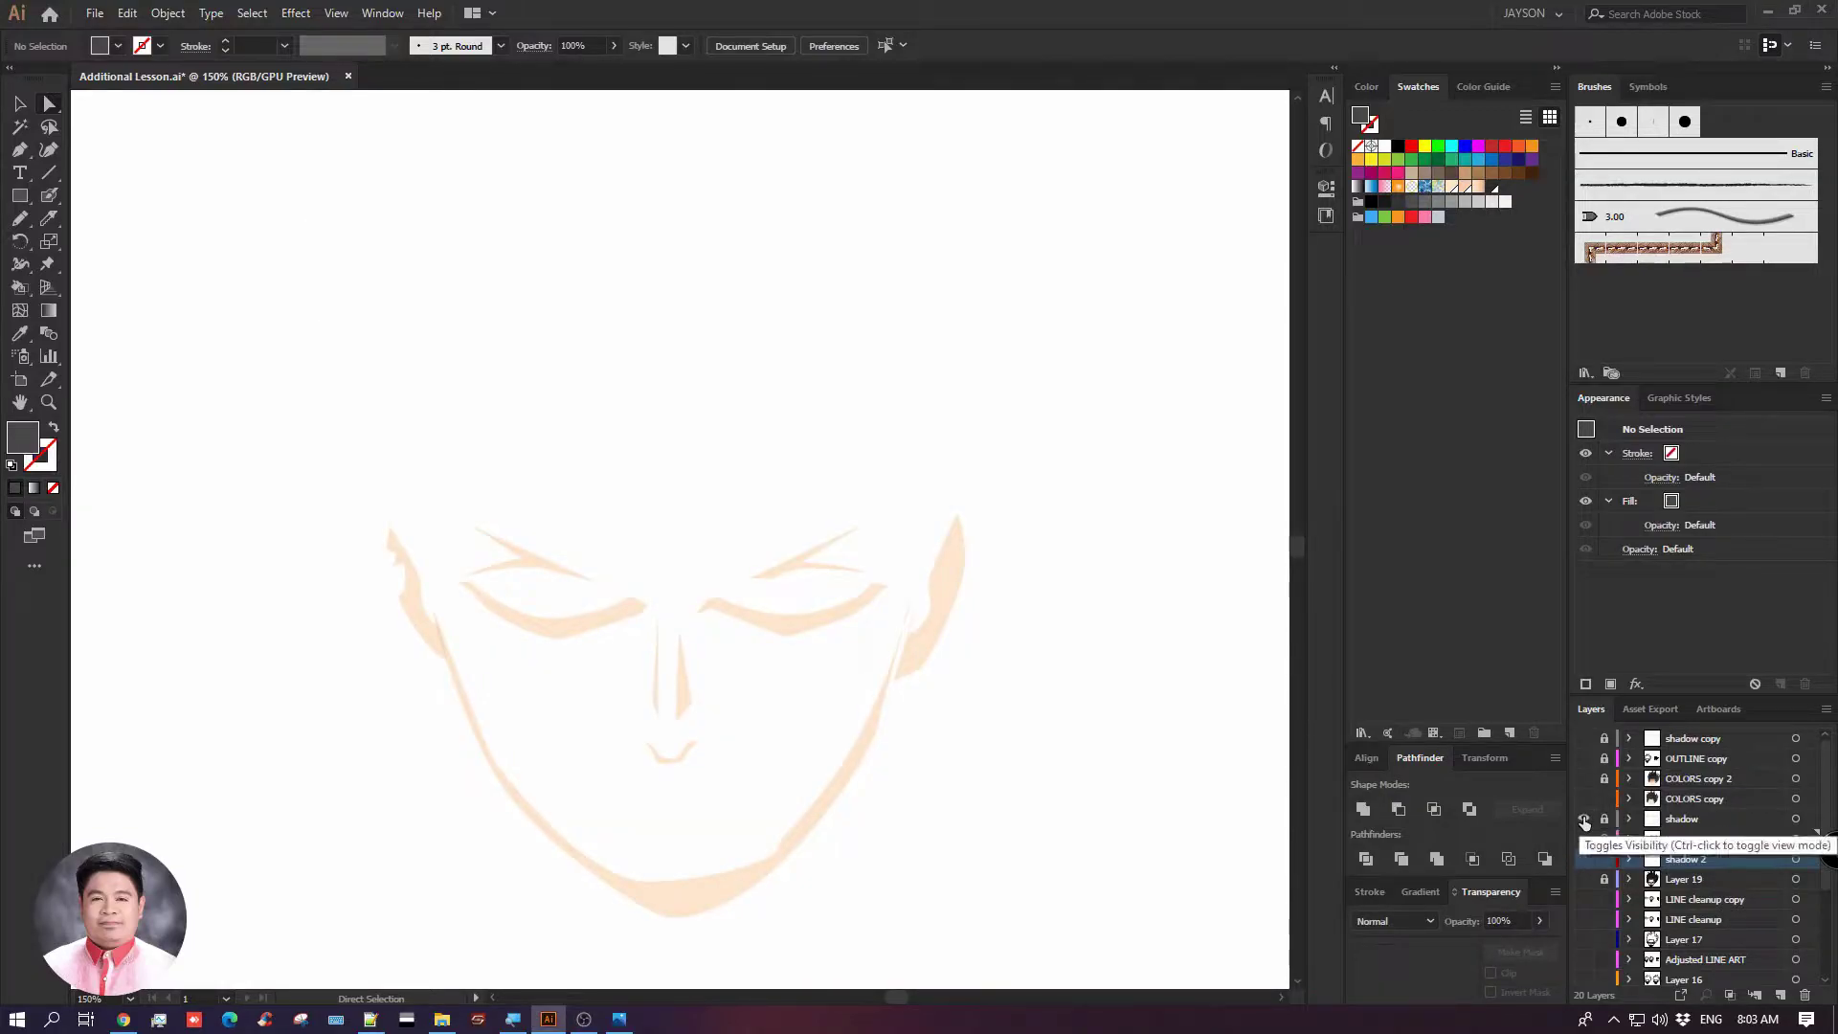
pyautogui.hotkey('ctrl', 'y')
pyautogui.hotkey('ctrl', 'y')
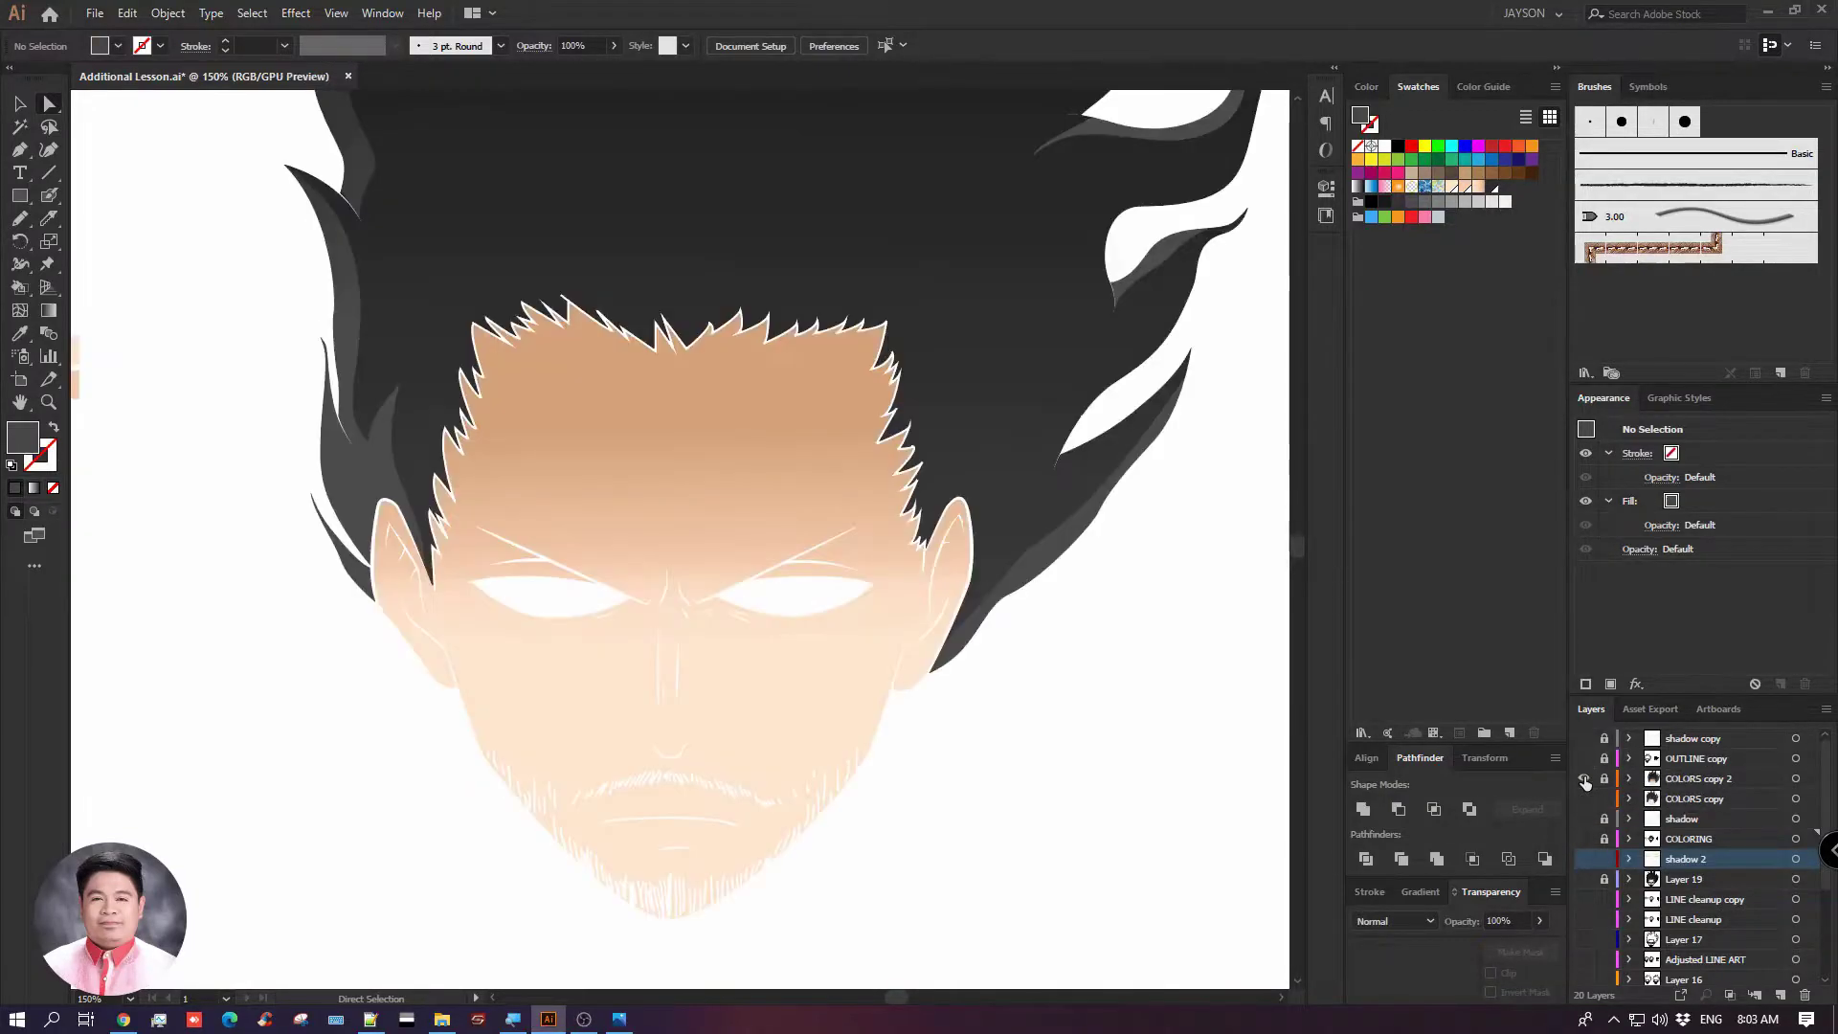
pyautogui.click(1583, 758)
pyautogui.moveTo(1191, 649)
pyautogui.mouseDown()
pyautogui.moveTo(1159, 719)
pyautogui.moveTo(1153, 704)
pyautogui.mouseUp()
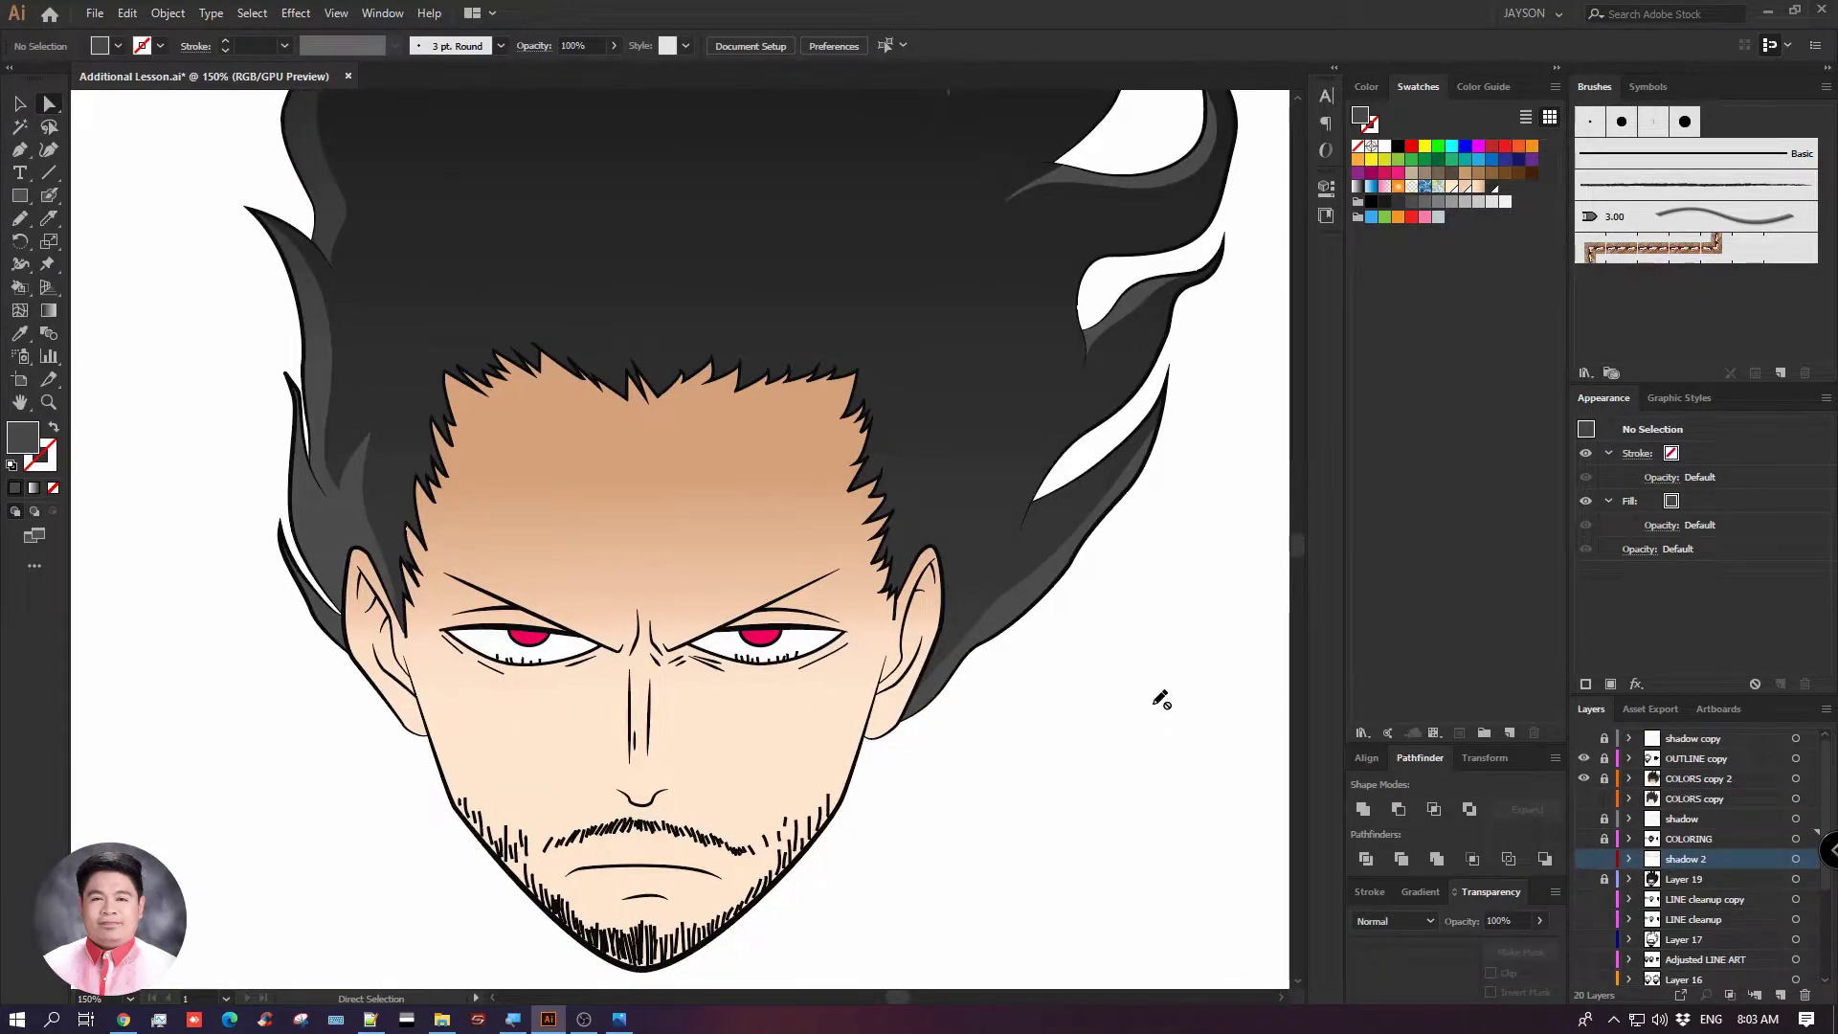
pyautogui.moveTo(1177, 583); pyautogui.dragTo(1182, 874)
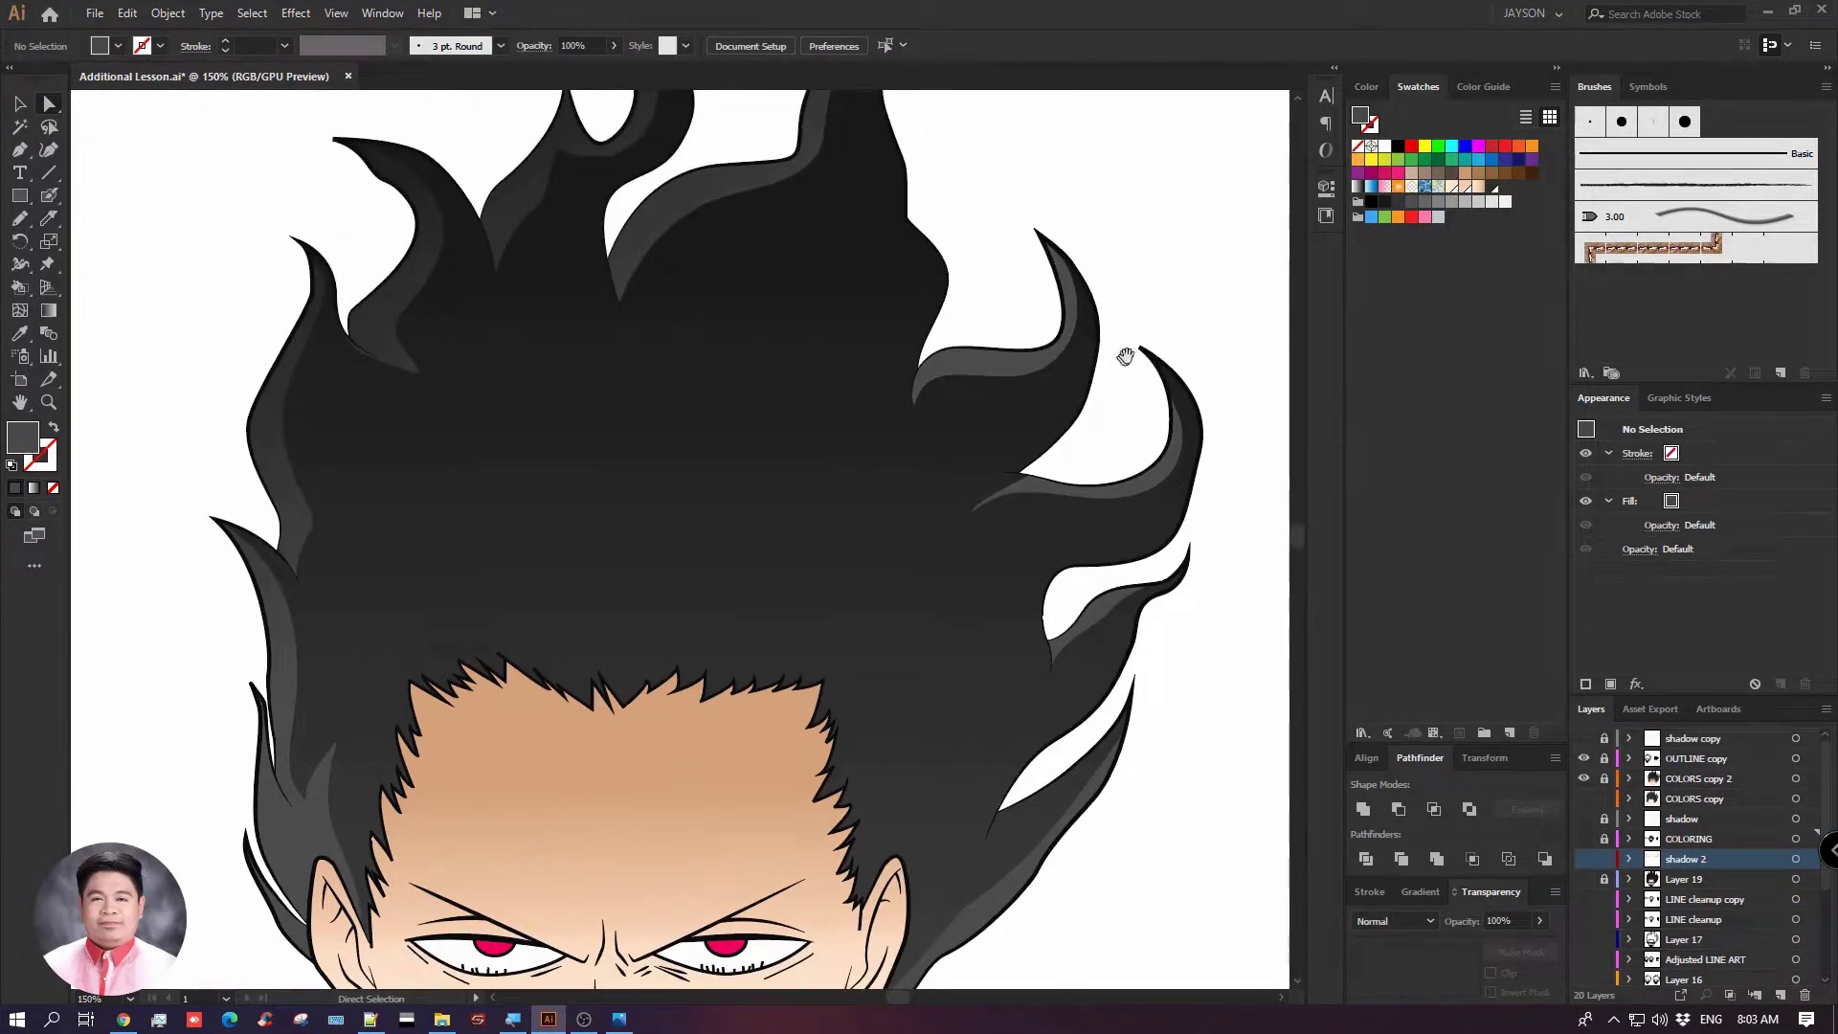
pyautogui.moveTo(1126, 356); pyautogui.dragTo(1148, 422)
pyautogui.moveTo(1046, 880); pyautogui.dragTo(1095, 517)
pyautogui.moveTo(1066, 889); pyautogui.dragTo(1099, 826)
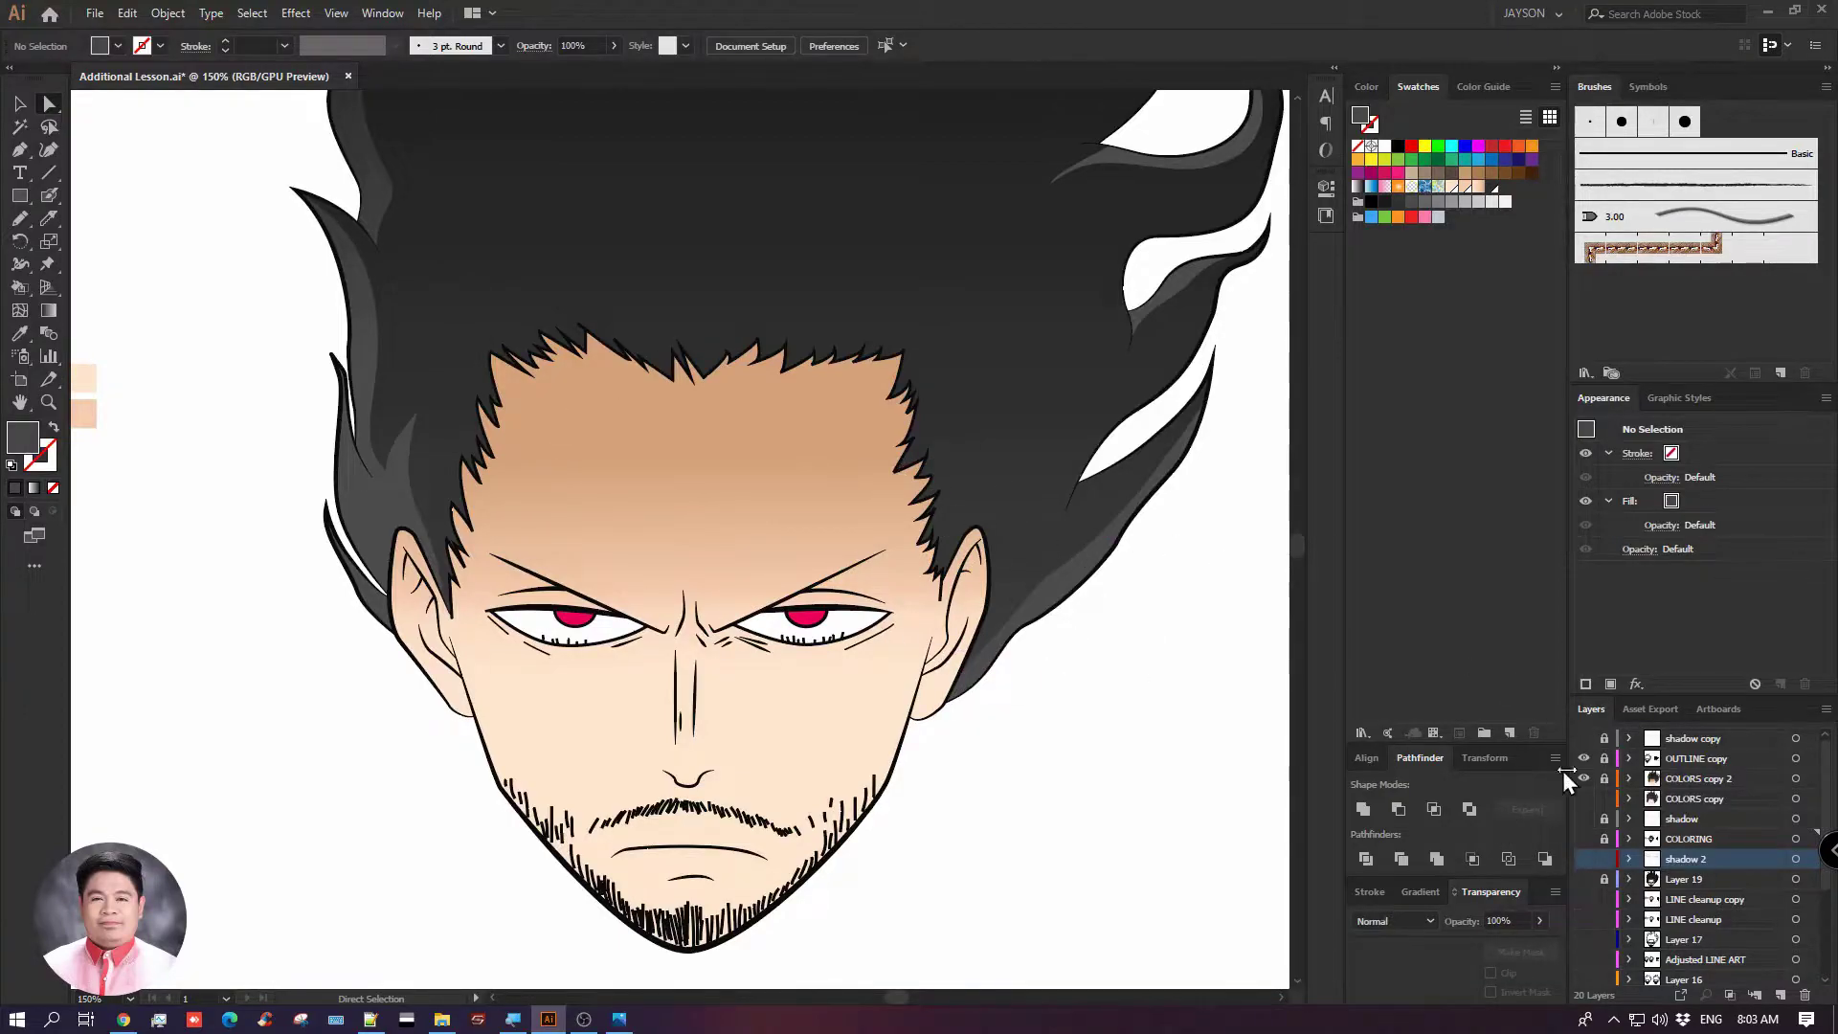
pyautogui.moveTo(1157, 702); pyautogui.dragTo(1167, 737)
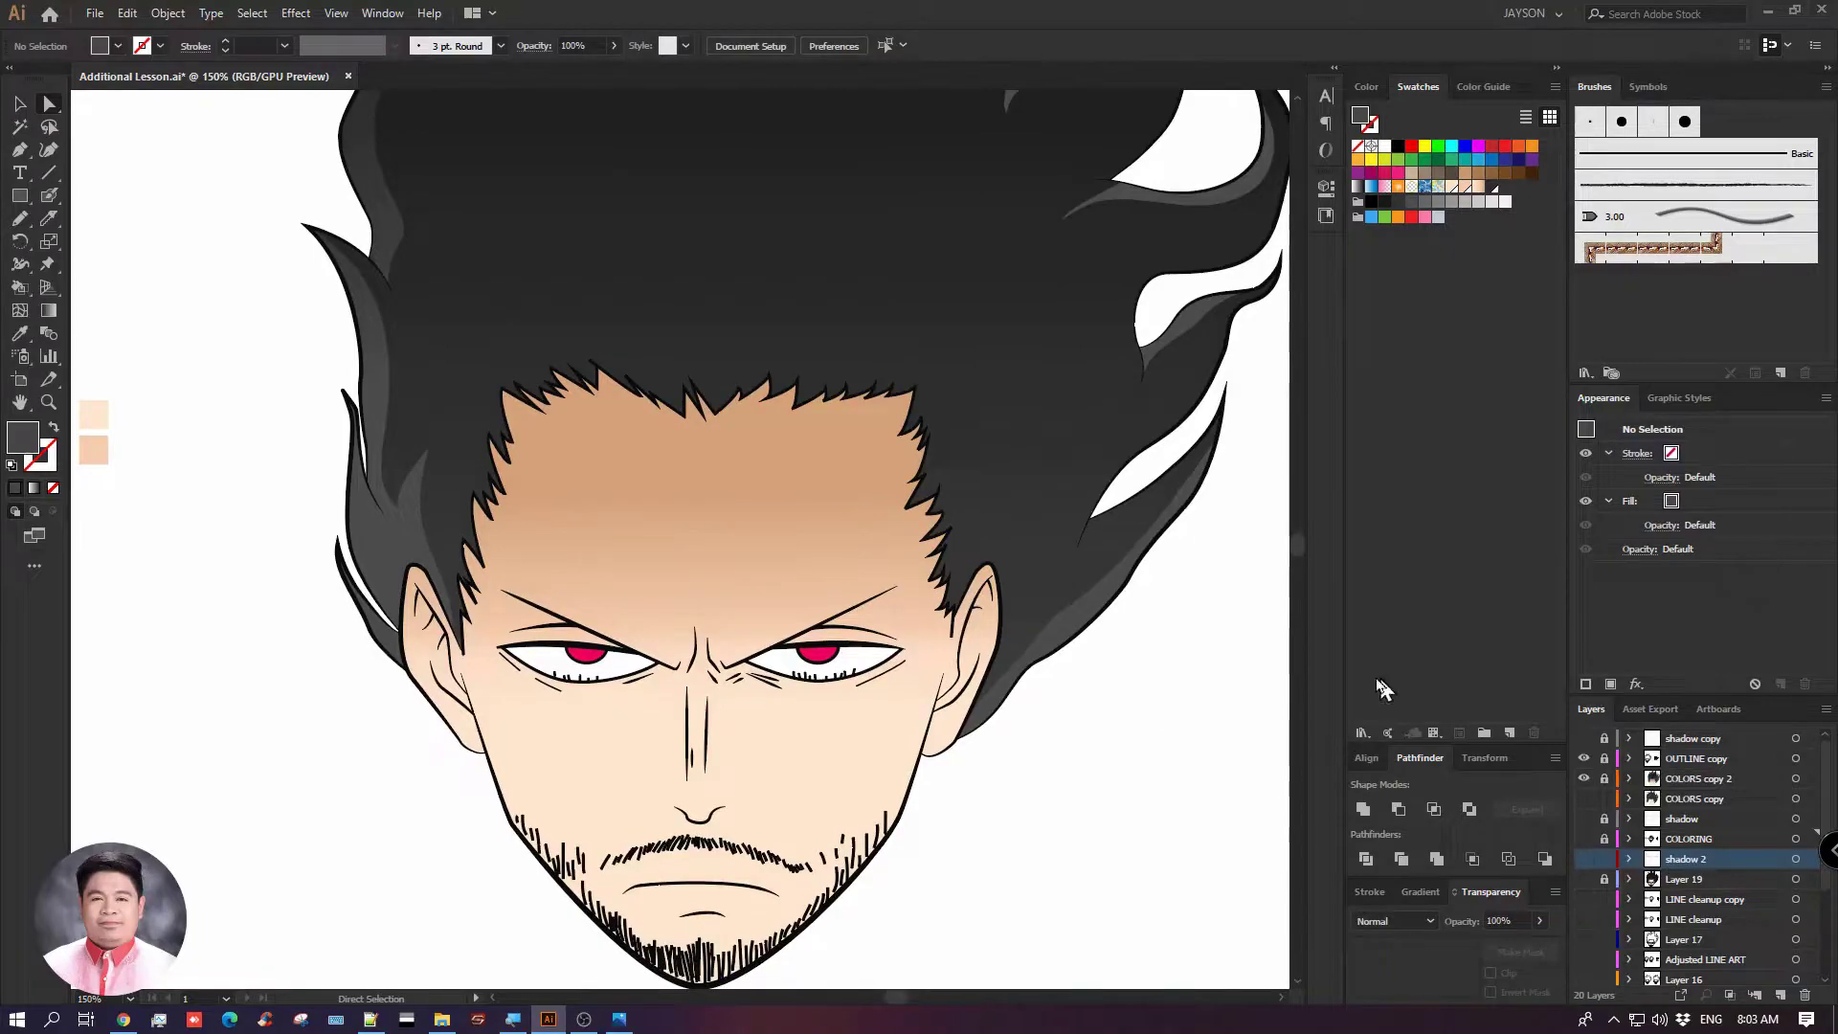
# Hide the OUTLINE copy and COLORS copy 2 layers and show the COLORING and shadow layers again
pyautogui.click(1584, 758)
pyautogui.click(1584, 778)
pyautogui.click(1584, 859)
pyautogui.click(1585, 879)
pyautogui.click(1585, 859)
pyautogui.click(1585, 879)
pyautogui.click(1585, 838)
pyautogui.click(1585, 819)
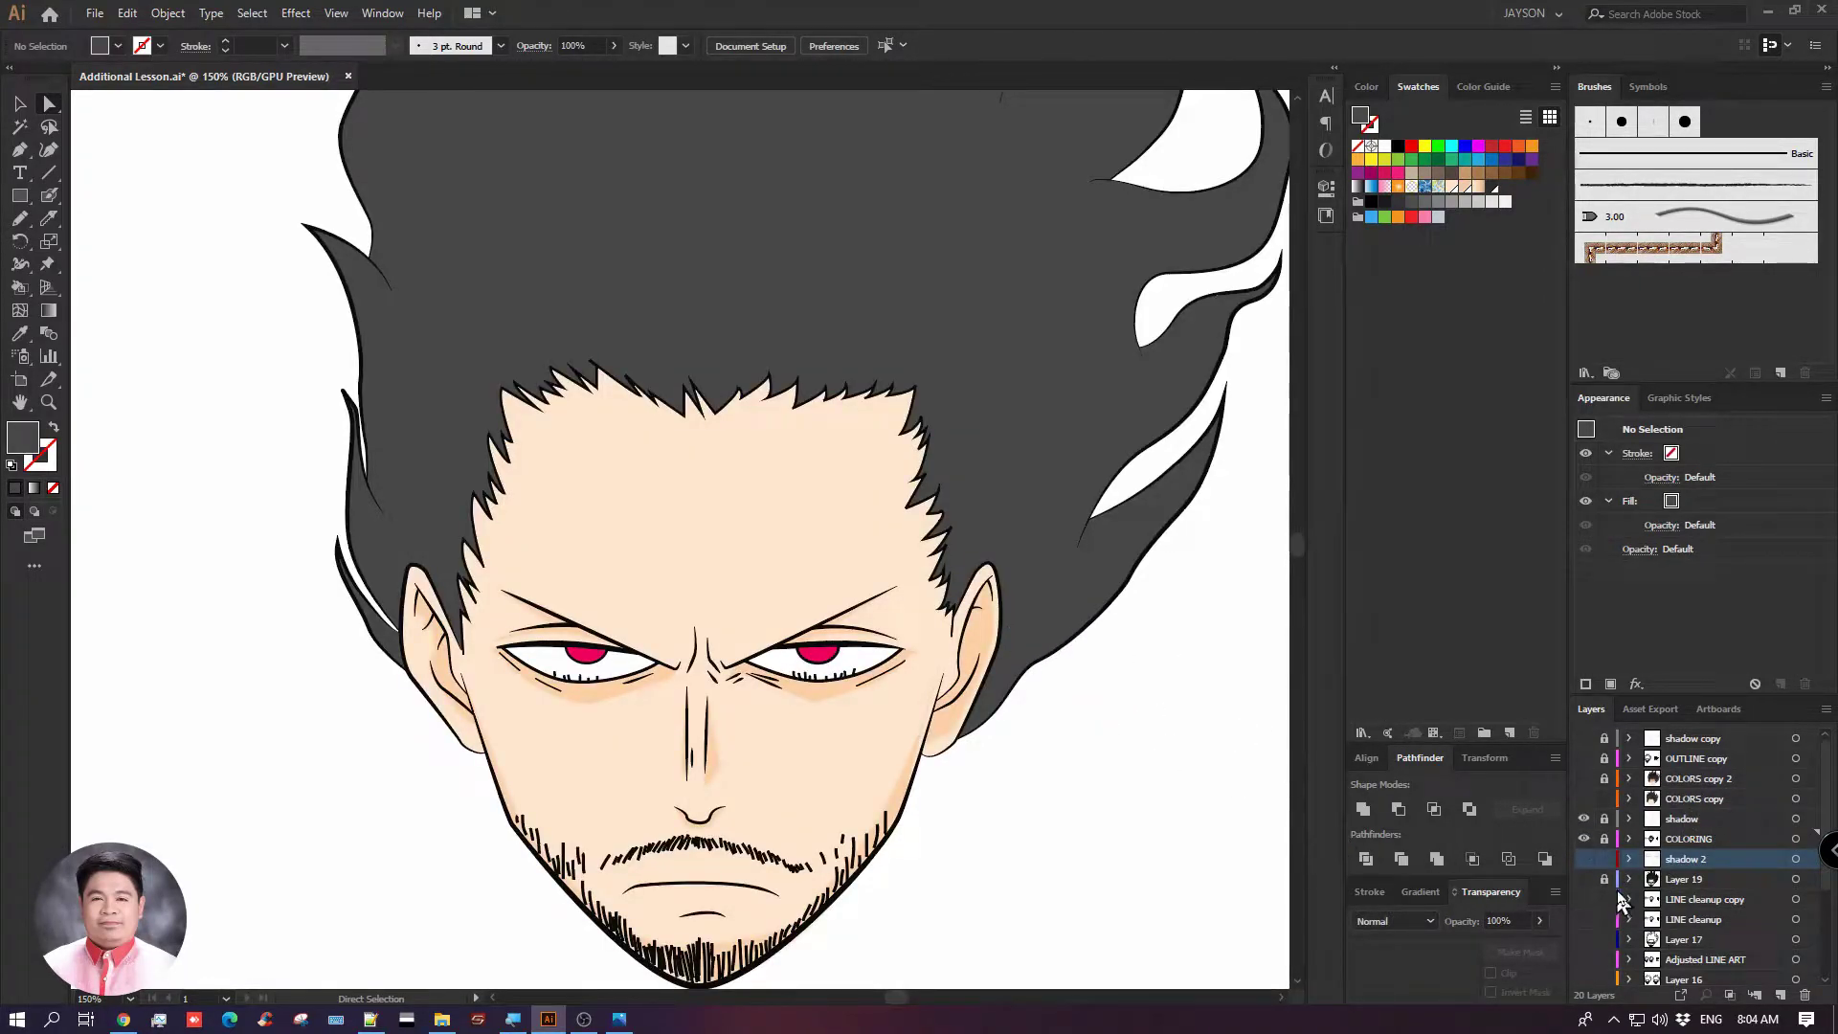
# Duplicate the COLORING layer, hide and unlock the original, then unlock the copy and make it the active layer
pyautogui.click(1702, 840)
pyautogui.moveTo(1710, 850); pyautogui.dragTo(1710, 855)
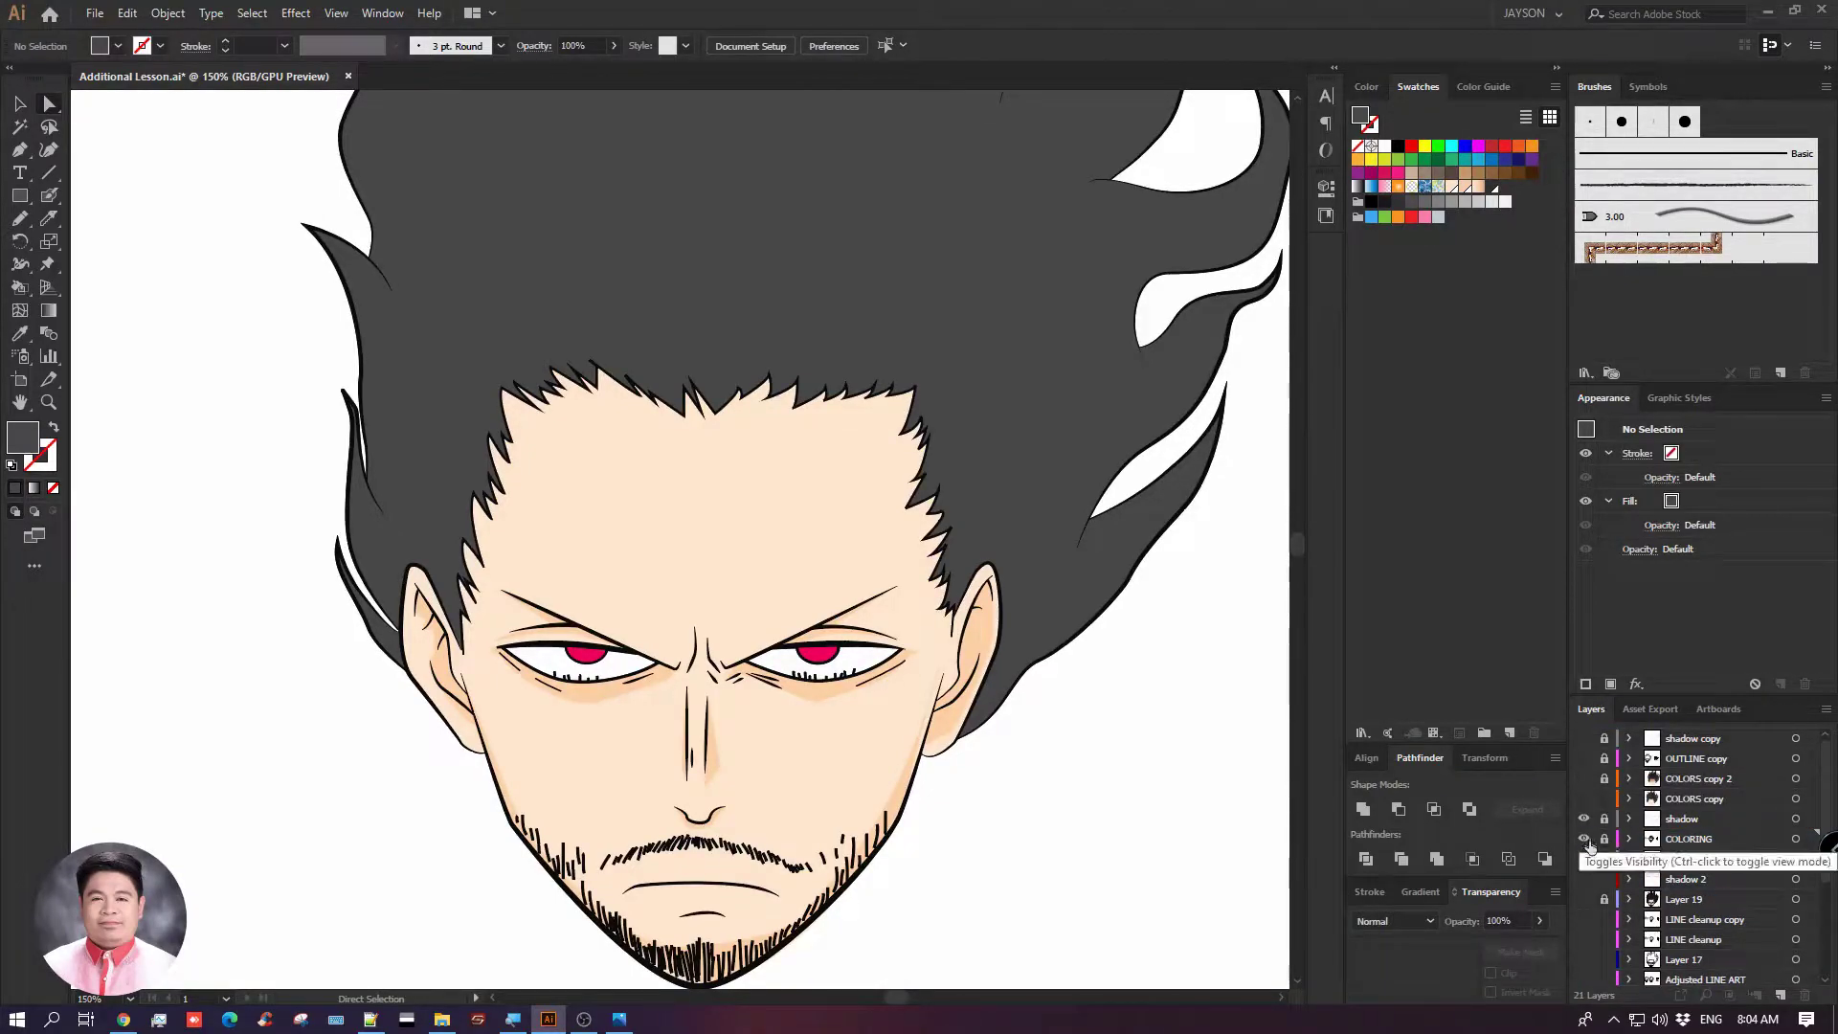
pyautogui.click(1584, 839)
pyautogui.click(1604, 839)
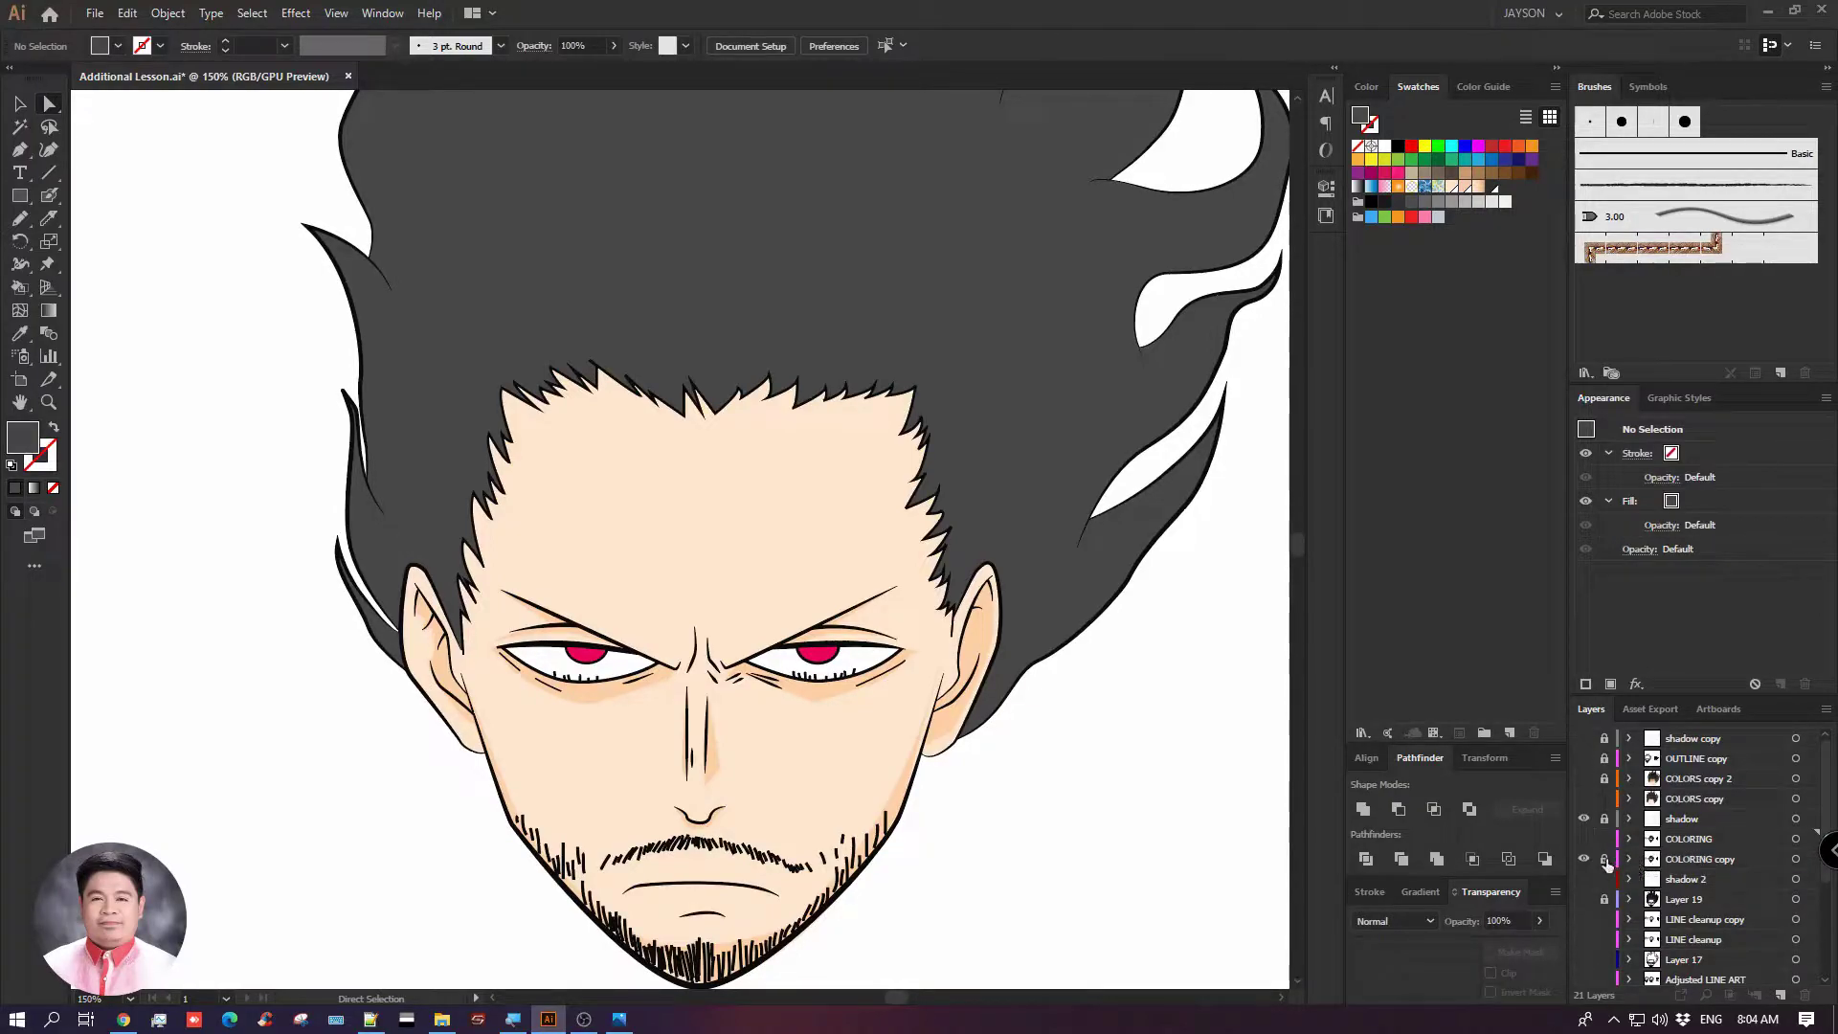
pyautogui.click(1671, 860)
pyautogui.moveTo(1196, 771); pyautogui.dragTo(1157, 714)
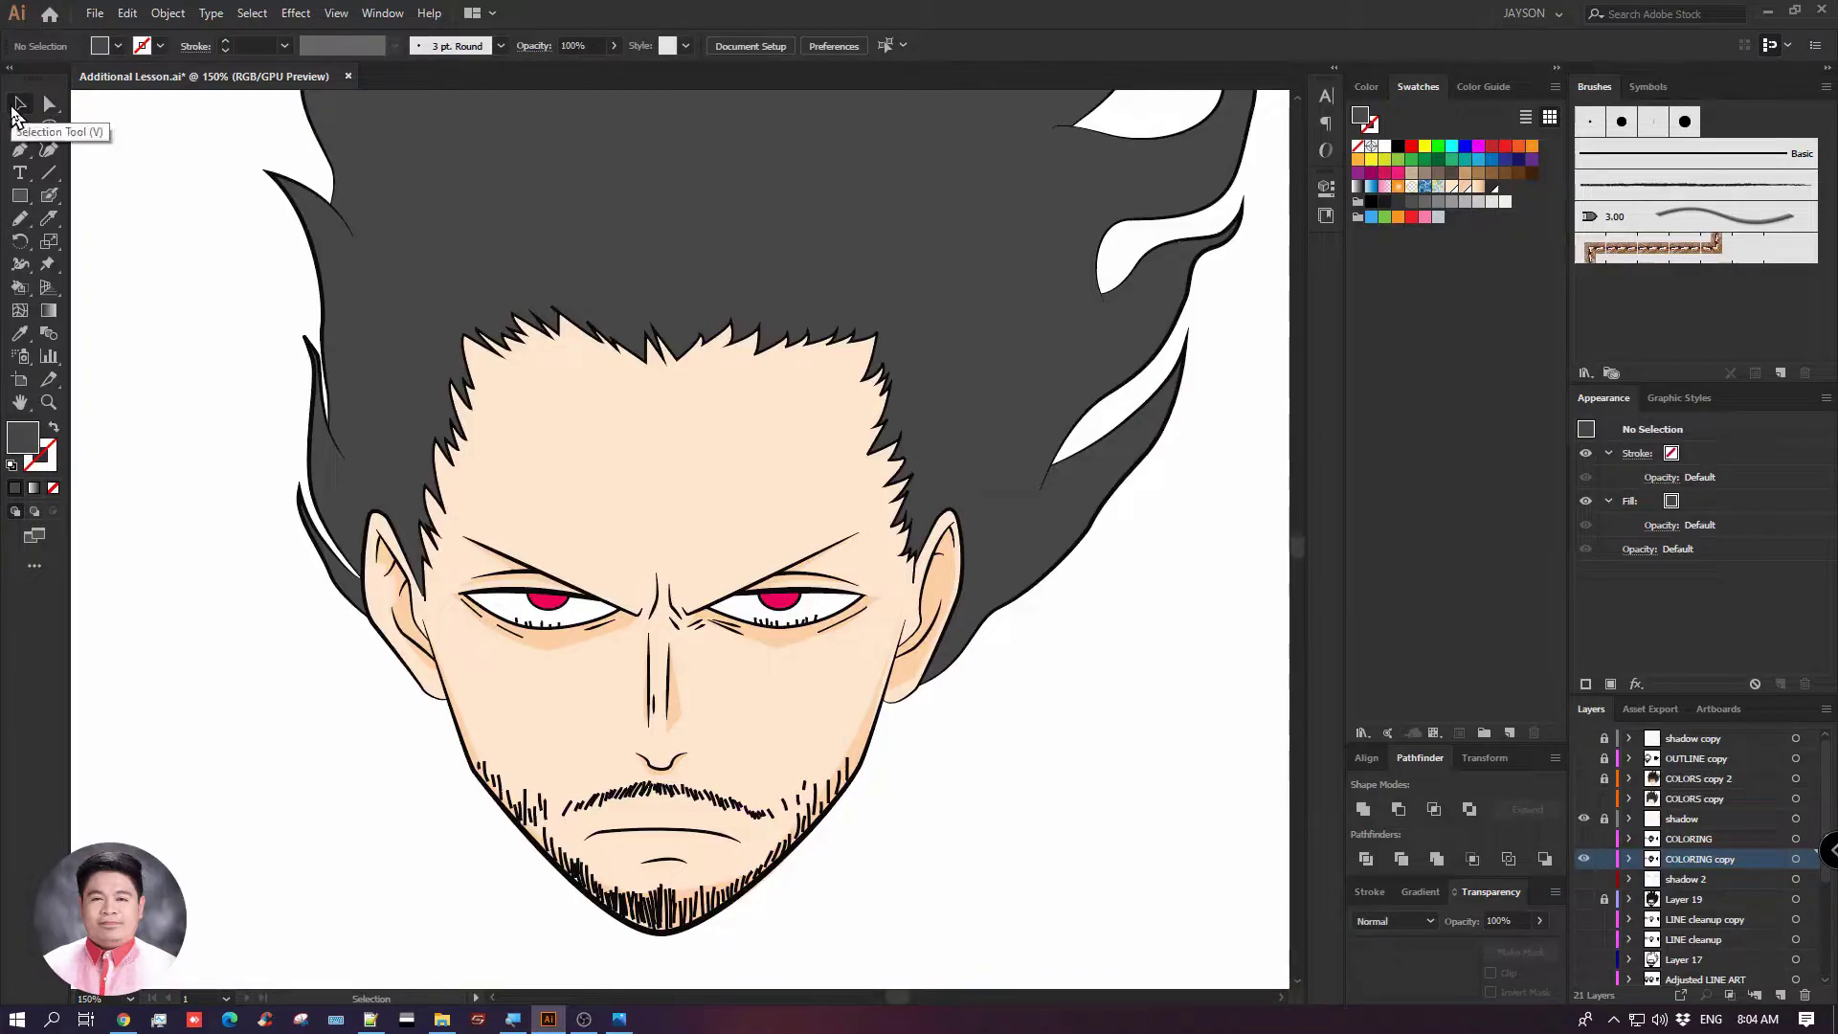
# Try moving the copied Live Paint head away from its shadows as one object, then undo the move
pyautogui.click(16, 107)
pyautogui.hotkey('ctrl', '-')
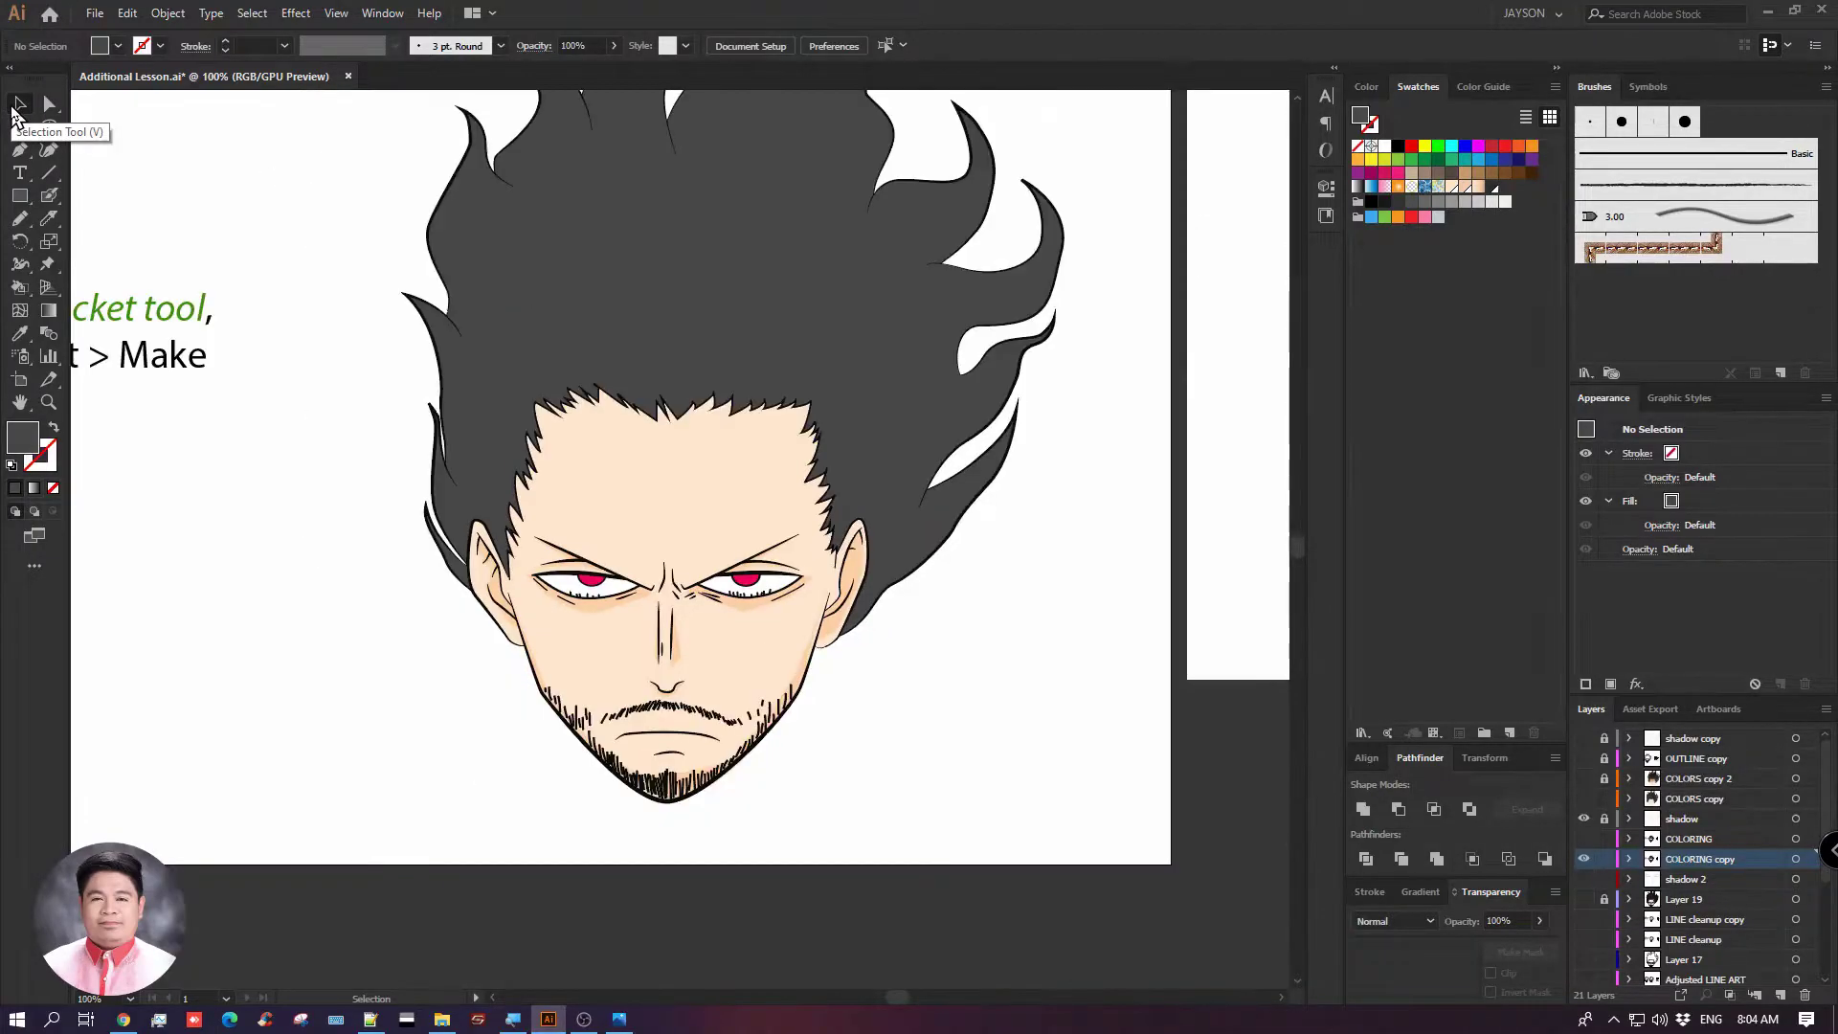
pyautogui.moveTo(238, 341); pyautogui.dragTo(288, 452)
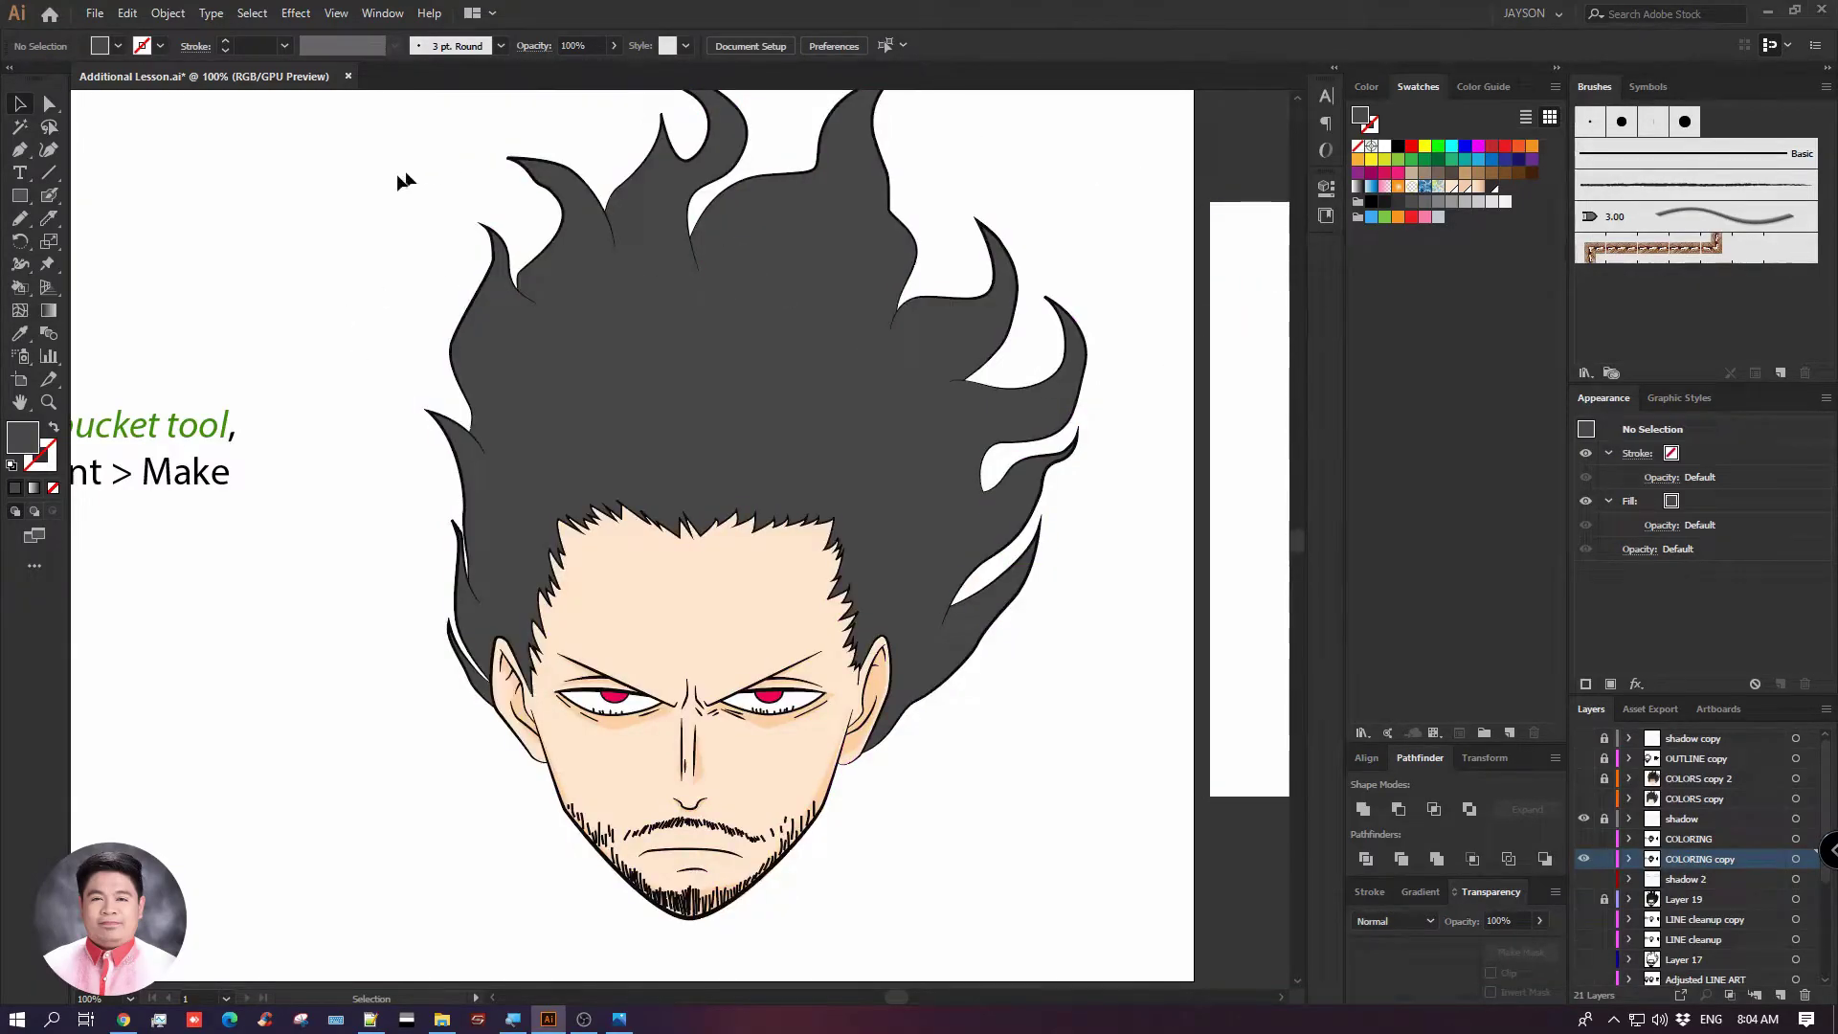
pyautogui.moveTo(647, 400); pyautogui.dragTo(389, 284)
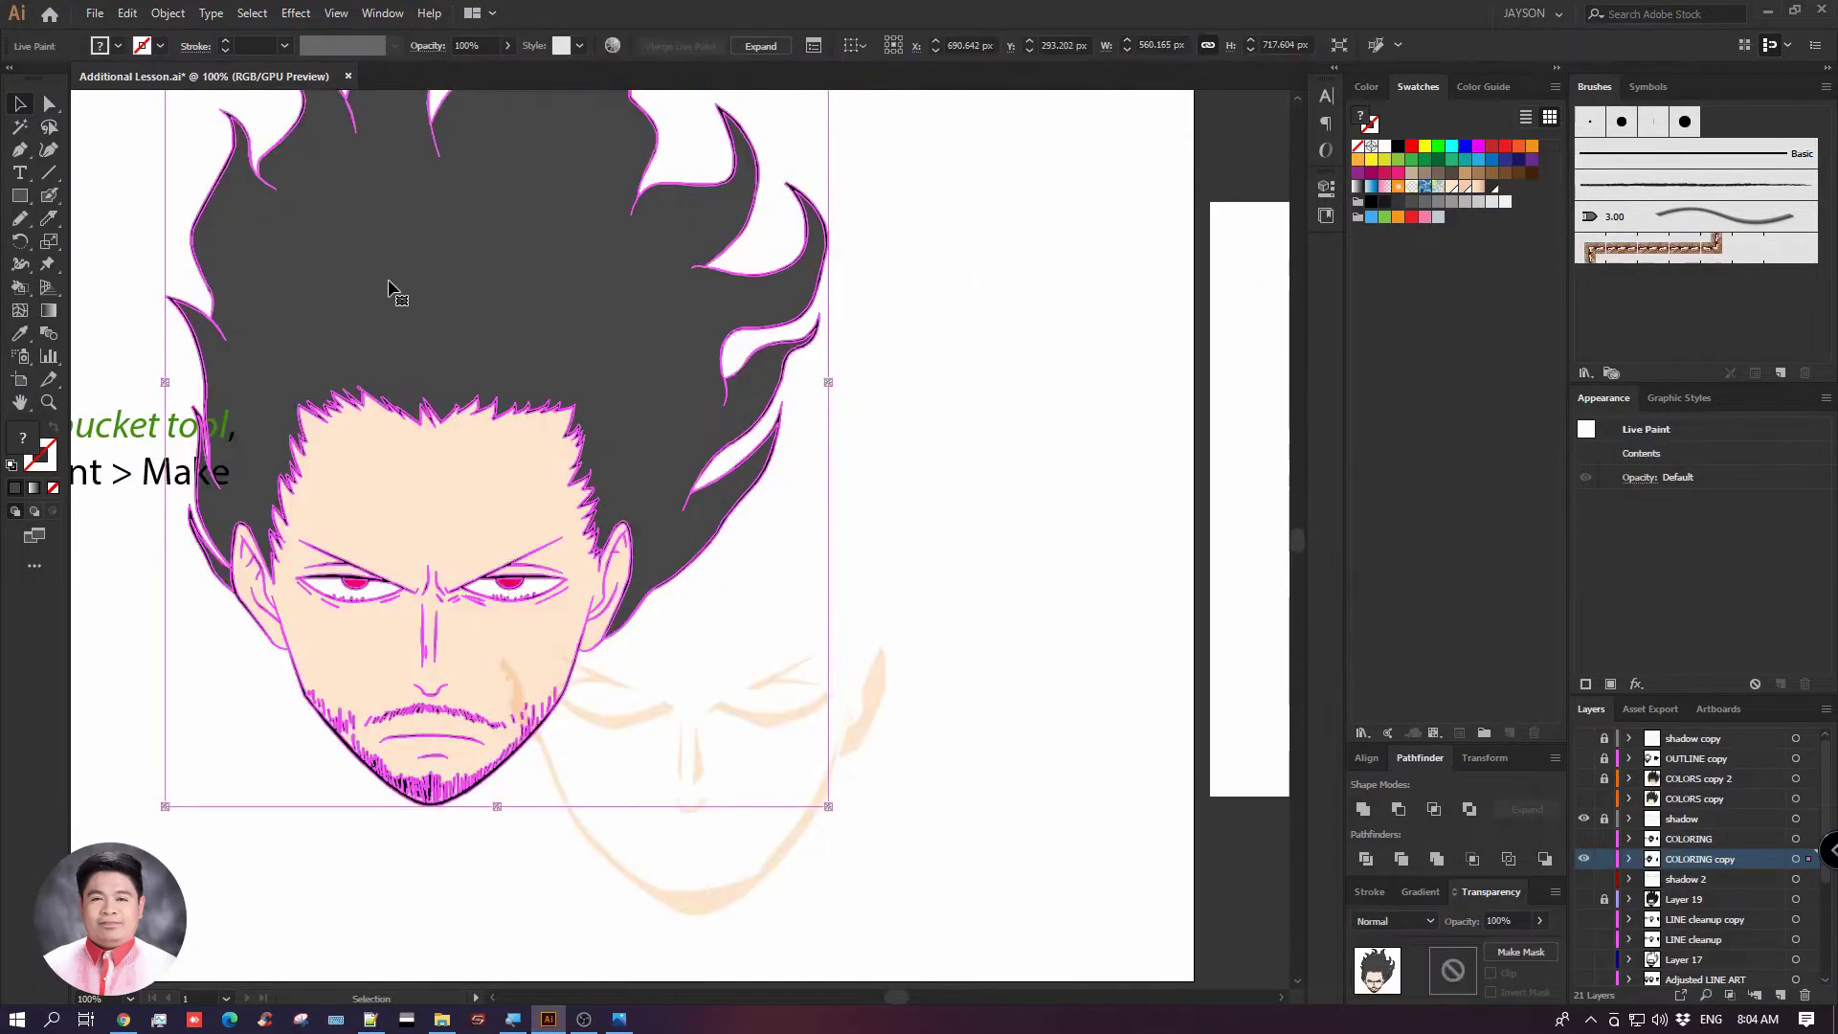
pyautogui.hotkey('ctrl', 'z')
pyautogui.click(1108, 656)
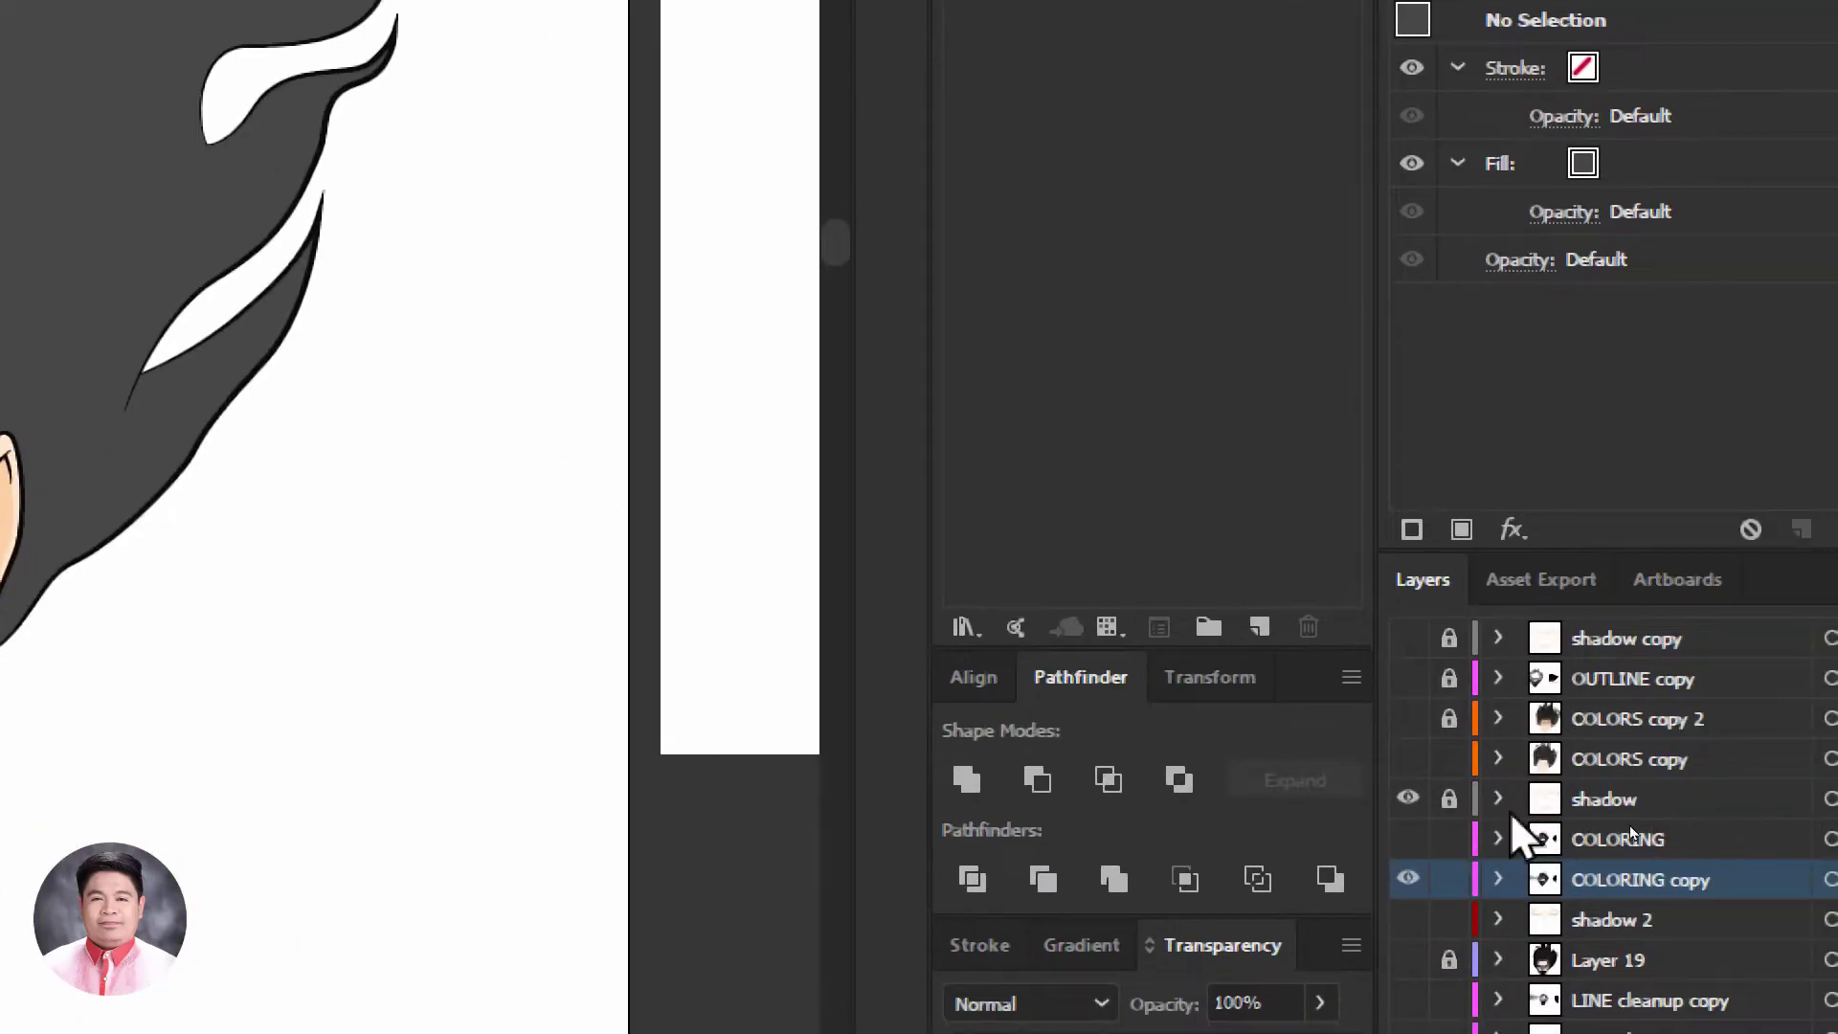
# Hide the shadow layer and briefly show COLORS copy 2 to compare its gradient shading with the flat-colored head
pyautogui.click(1408, 797)
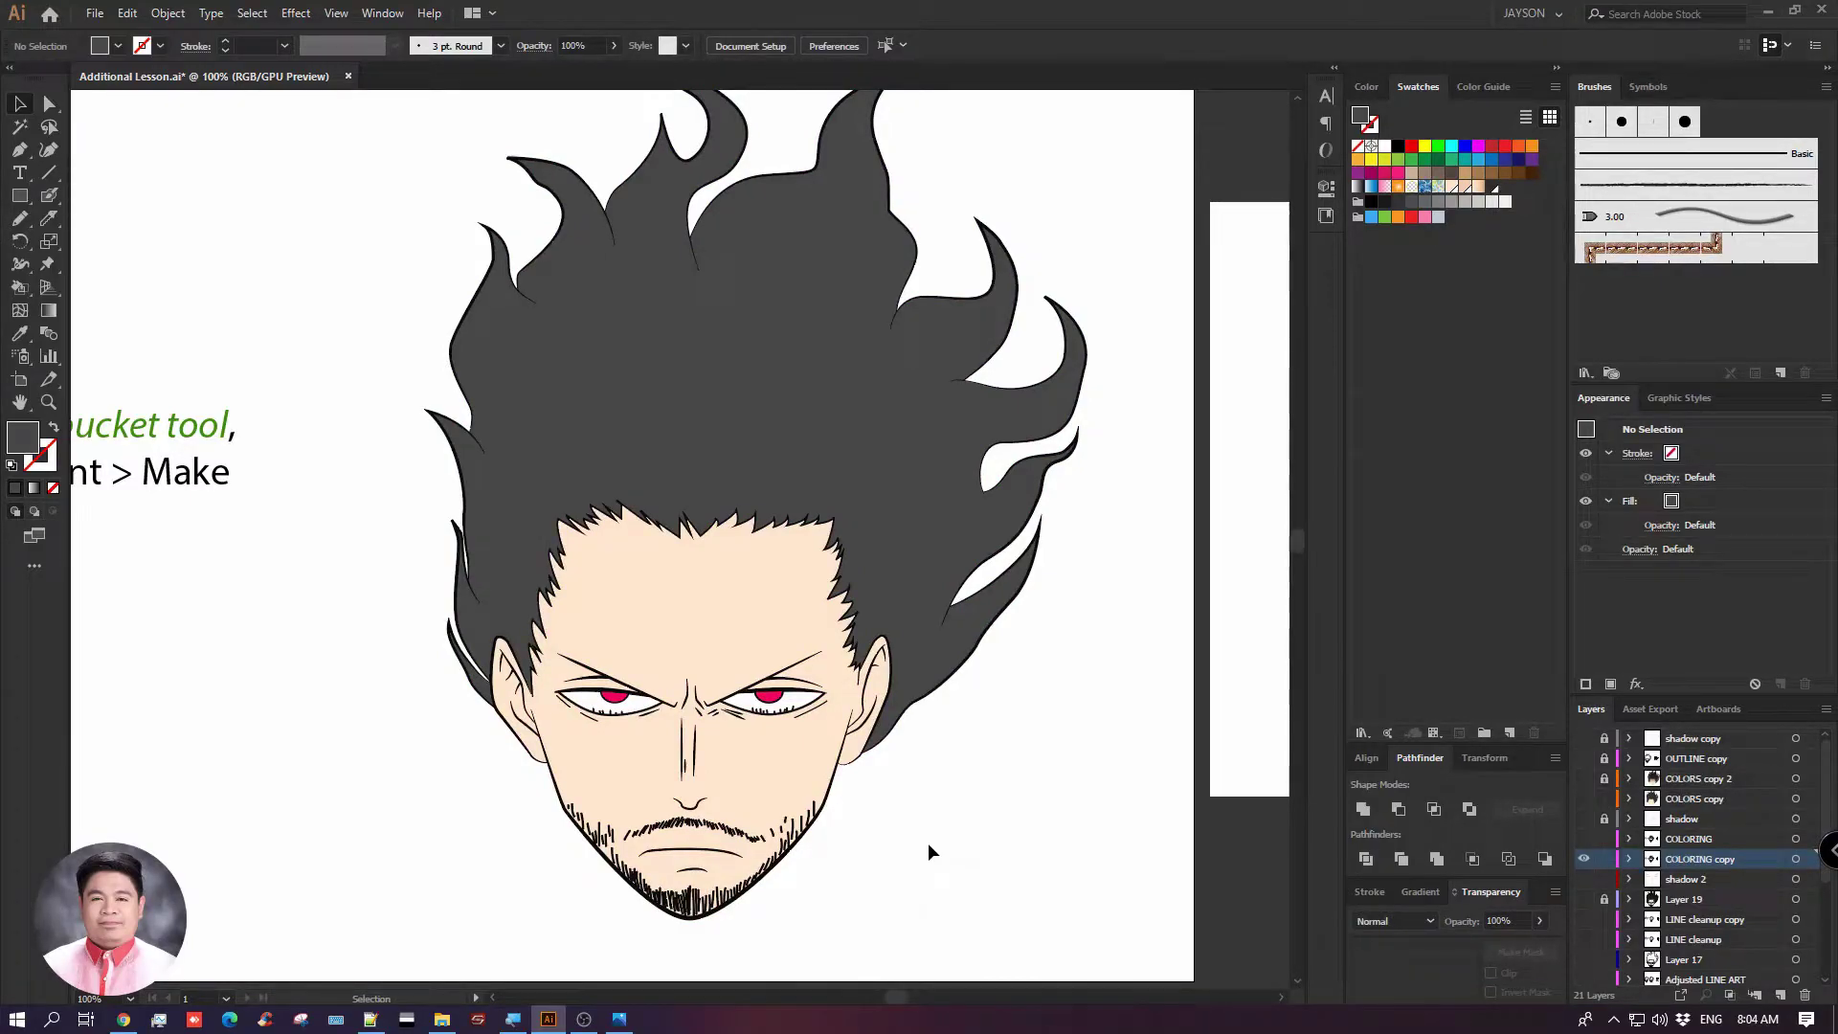
pyautogui.moveTo(841, 477); pyautogui.dragTo(866, 465)
pyautogui.hotkey('ctrl', 'z')
pyautogui.click(1008, 773)
pyautogui.moveTo(939, 199); pyautogui.dragTo(904, 233)
pyautogui.moveTo(990, 780); pyautogui.dragTo(1021, 762)
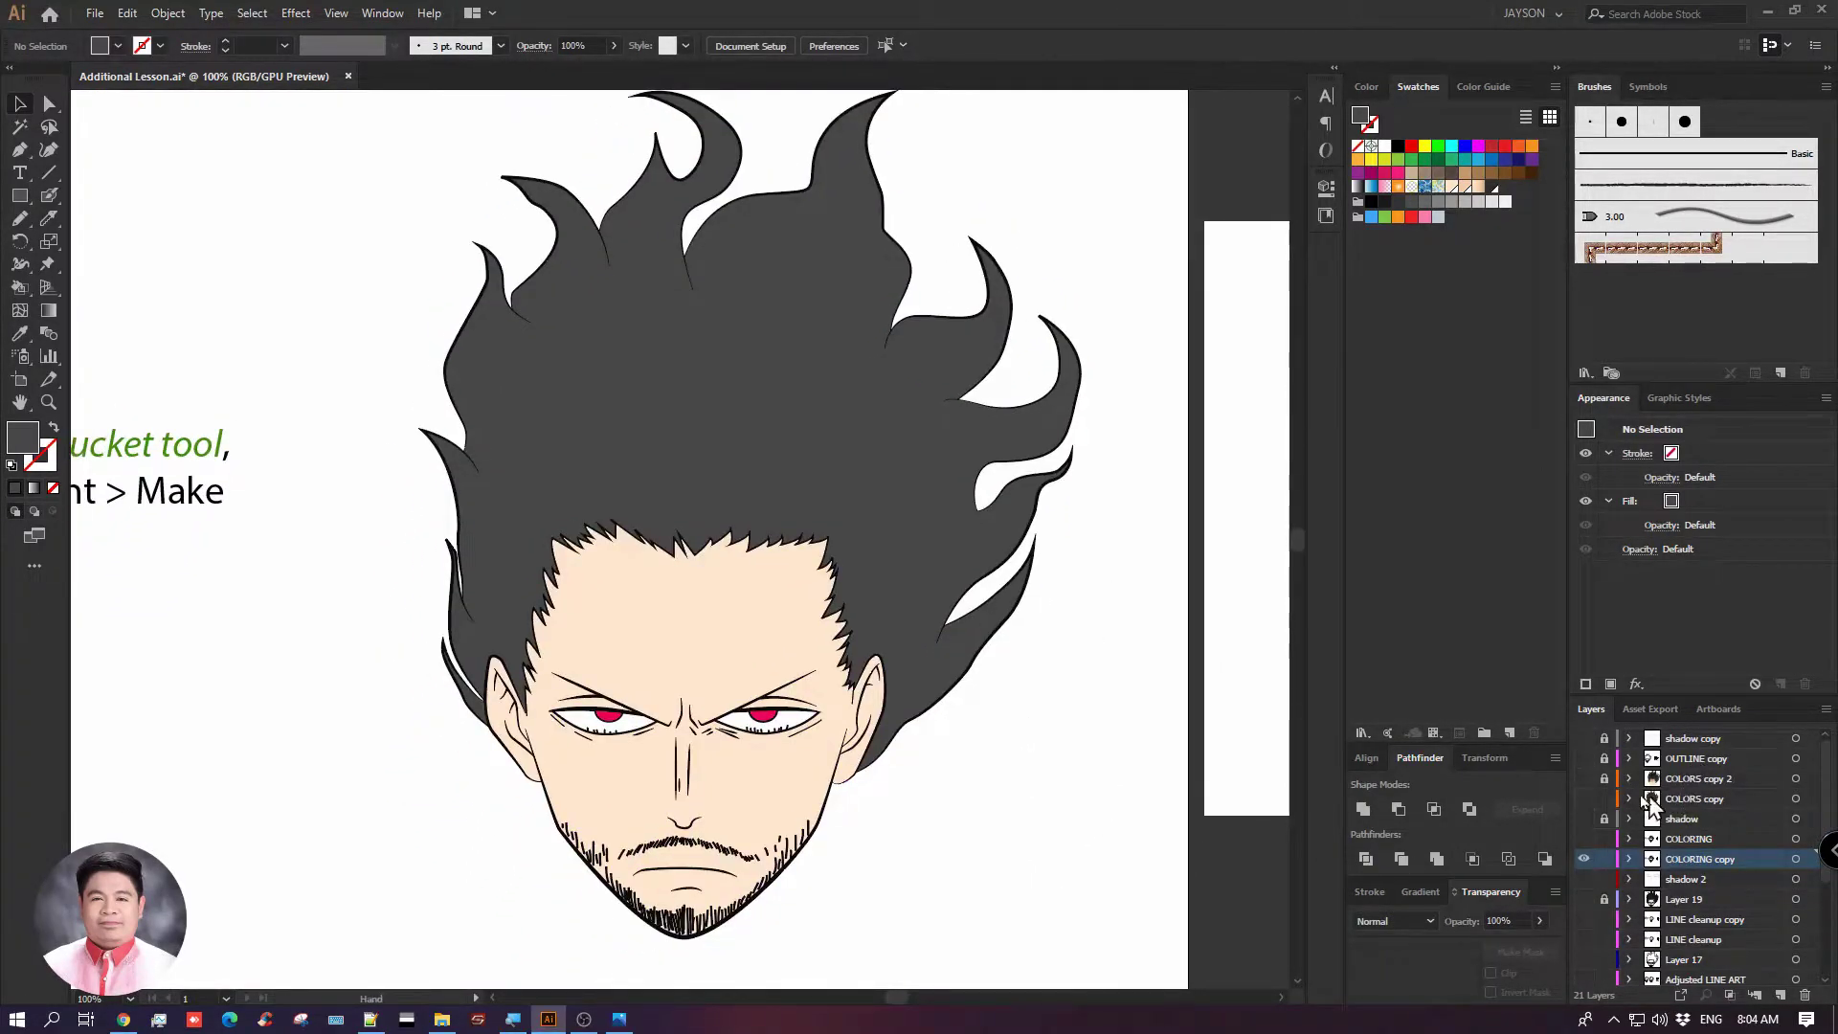
pyautogui.click(1584, 779)
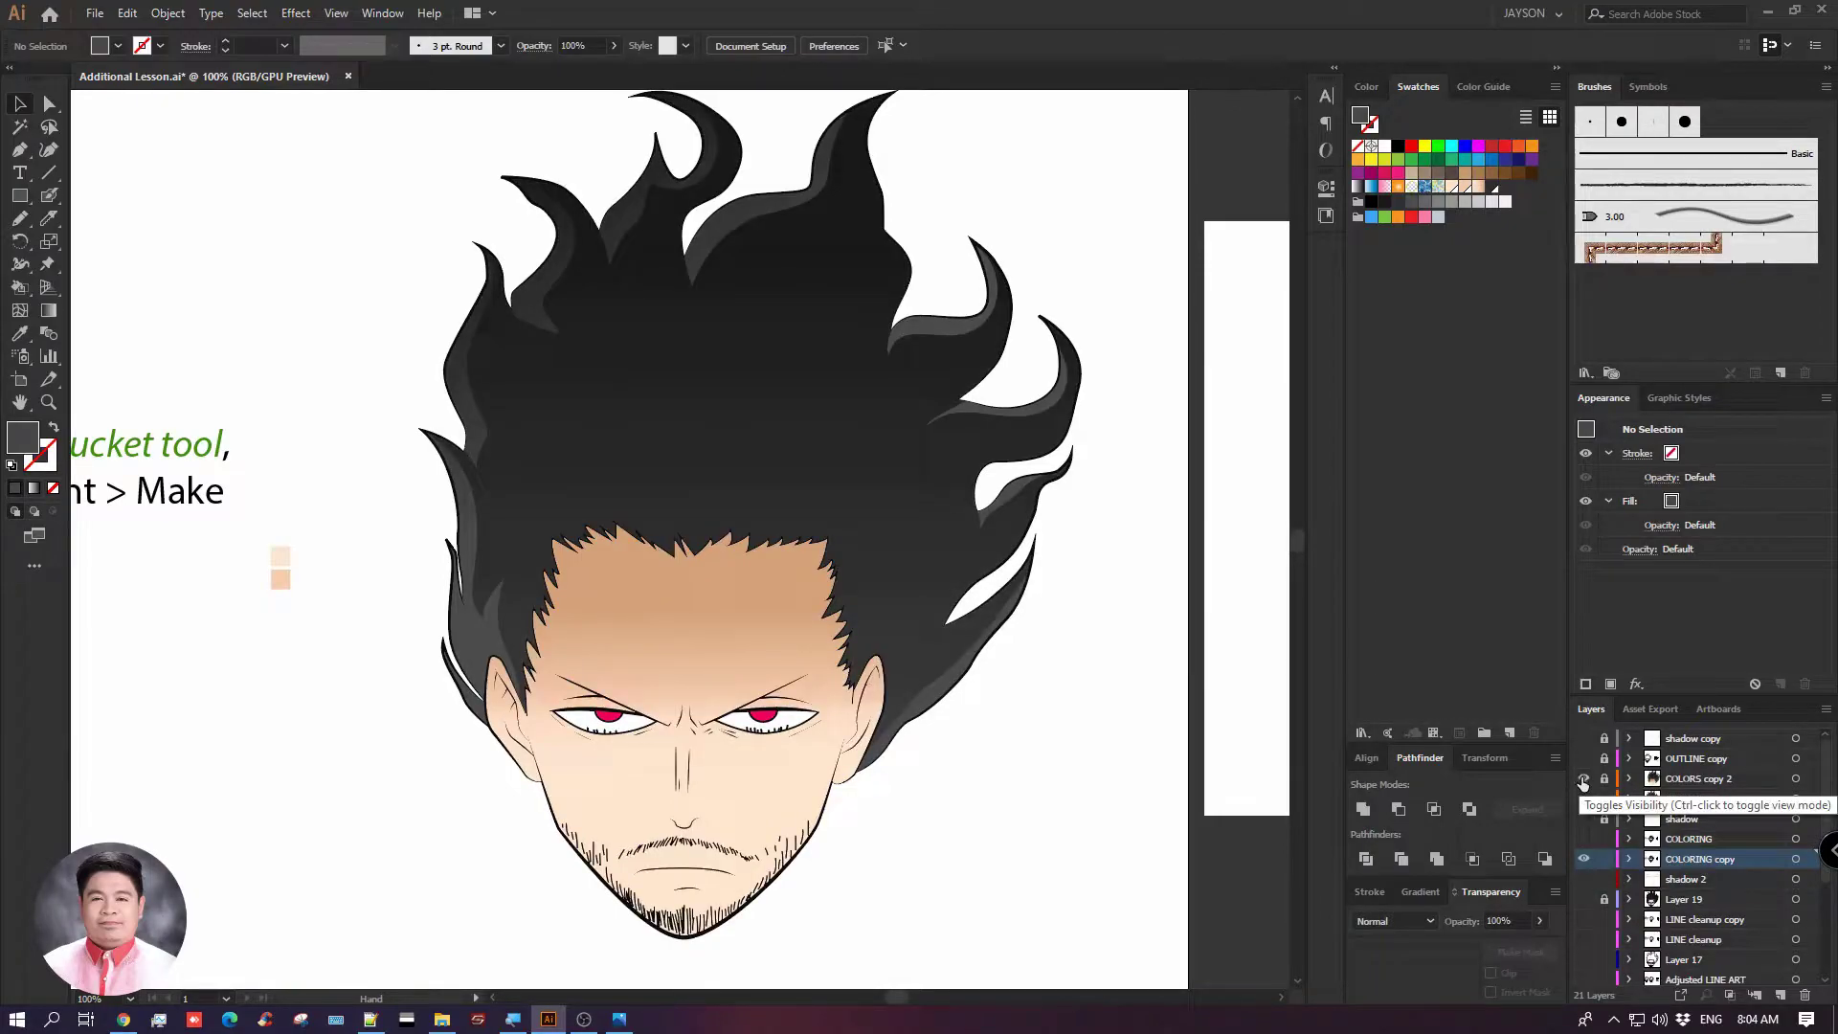
pyautogui.click(1583, 780)
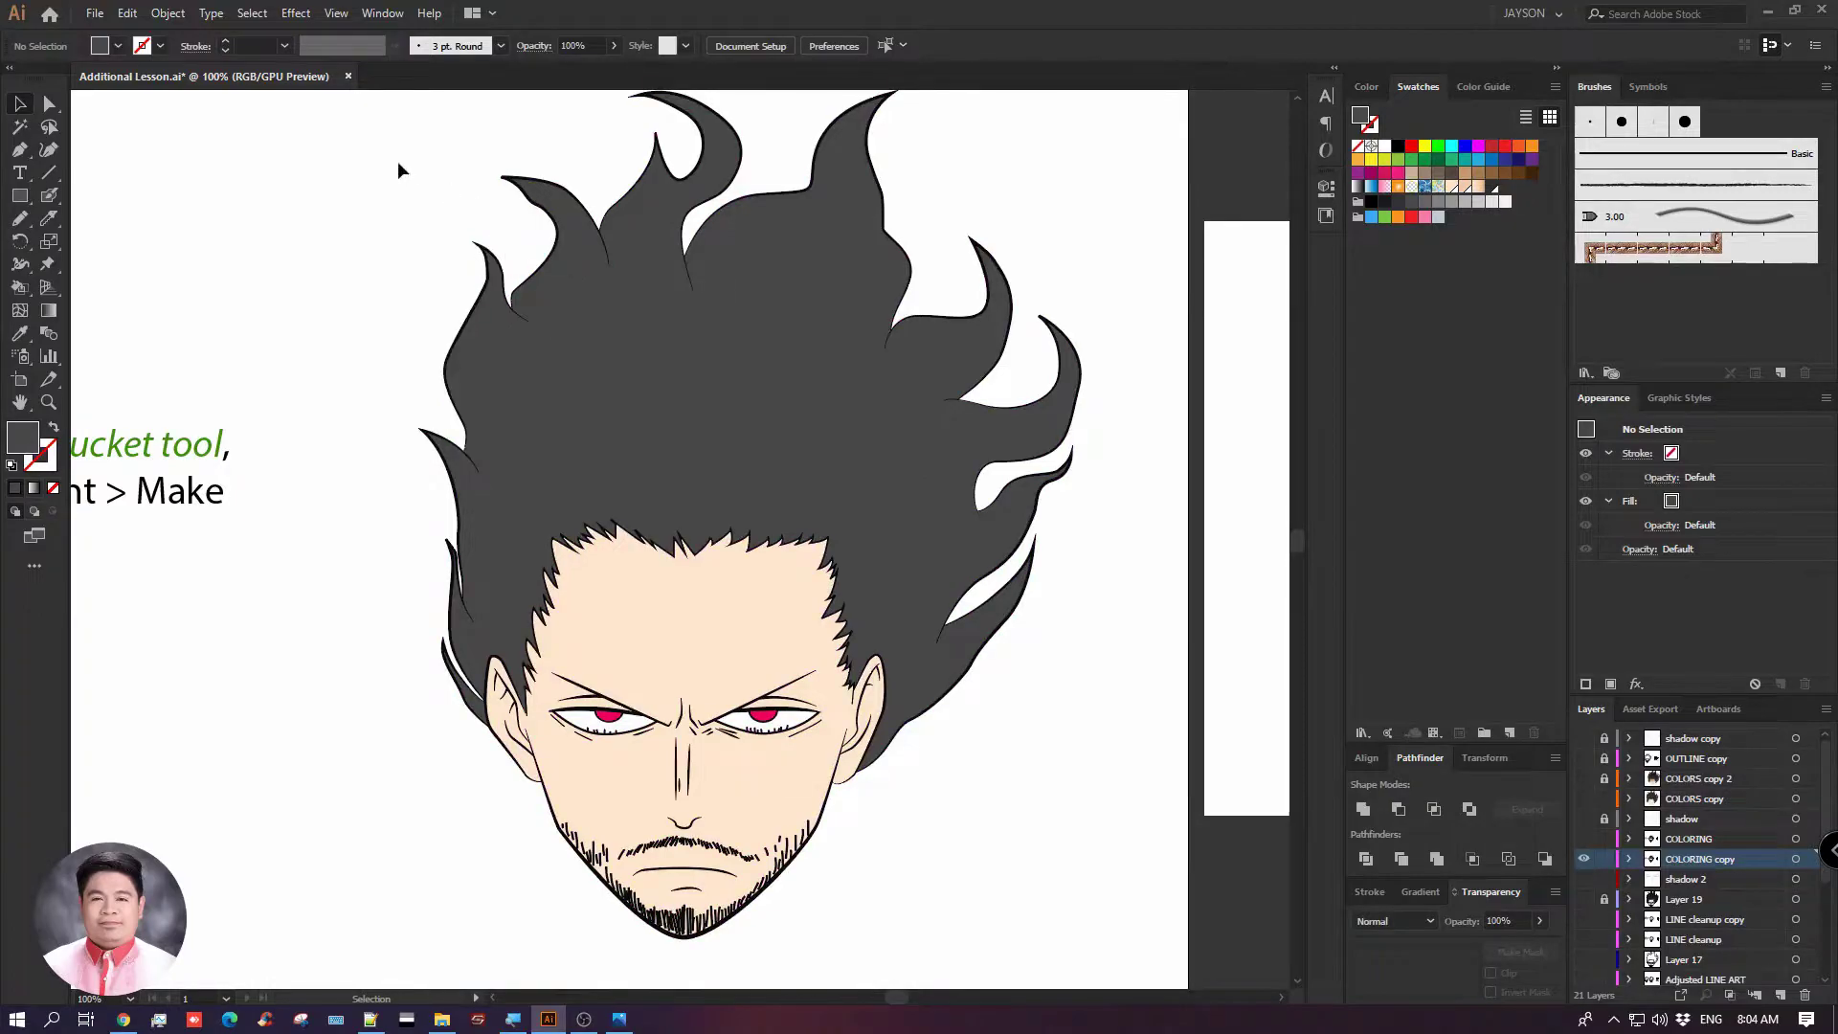
# Select the whole Live Paint head on the COLORING copy layer, expand its object, fill and stroke, and deselect it
pyautogui.moveTo(402, 163); pyautogui.dragTo(337, 198)
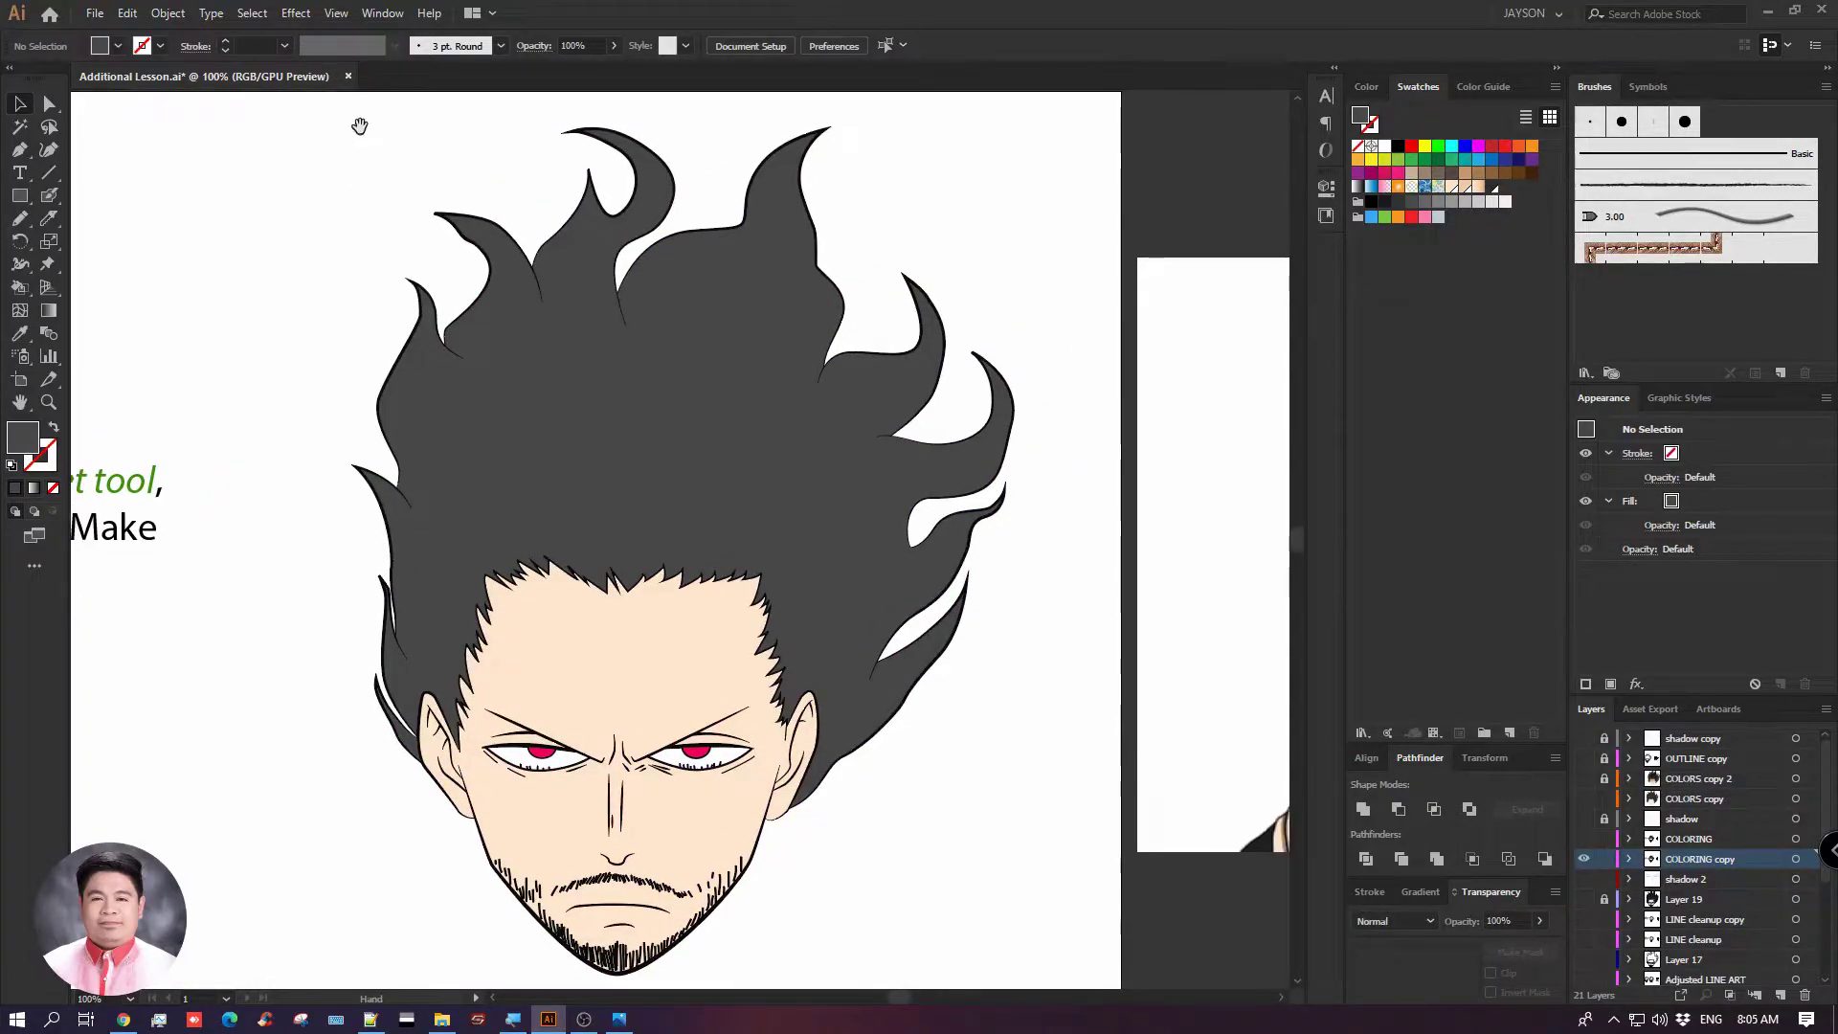
pyautogui.moveTo(303, 105)
pyautogui.mouseDown()
pyautogui.moveTo(414, 168)
pyautogui.moveTo(882, 820)
pyautogui.moveTo(1041, 983)
pyautogui.mouseUp()
pyautogui.moveTo(864, 610)
pyautogui.mouseDown()
pyautogui.moveTo(906, 550)
pyautogui.moveTo(946, 583)
pyautogui.moveTo(917, 600)
pyautogui.mouseUp()
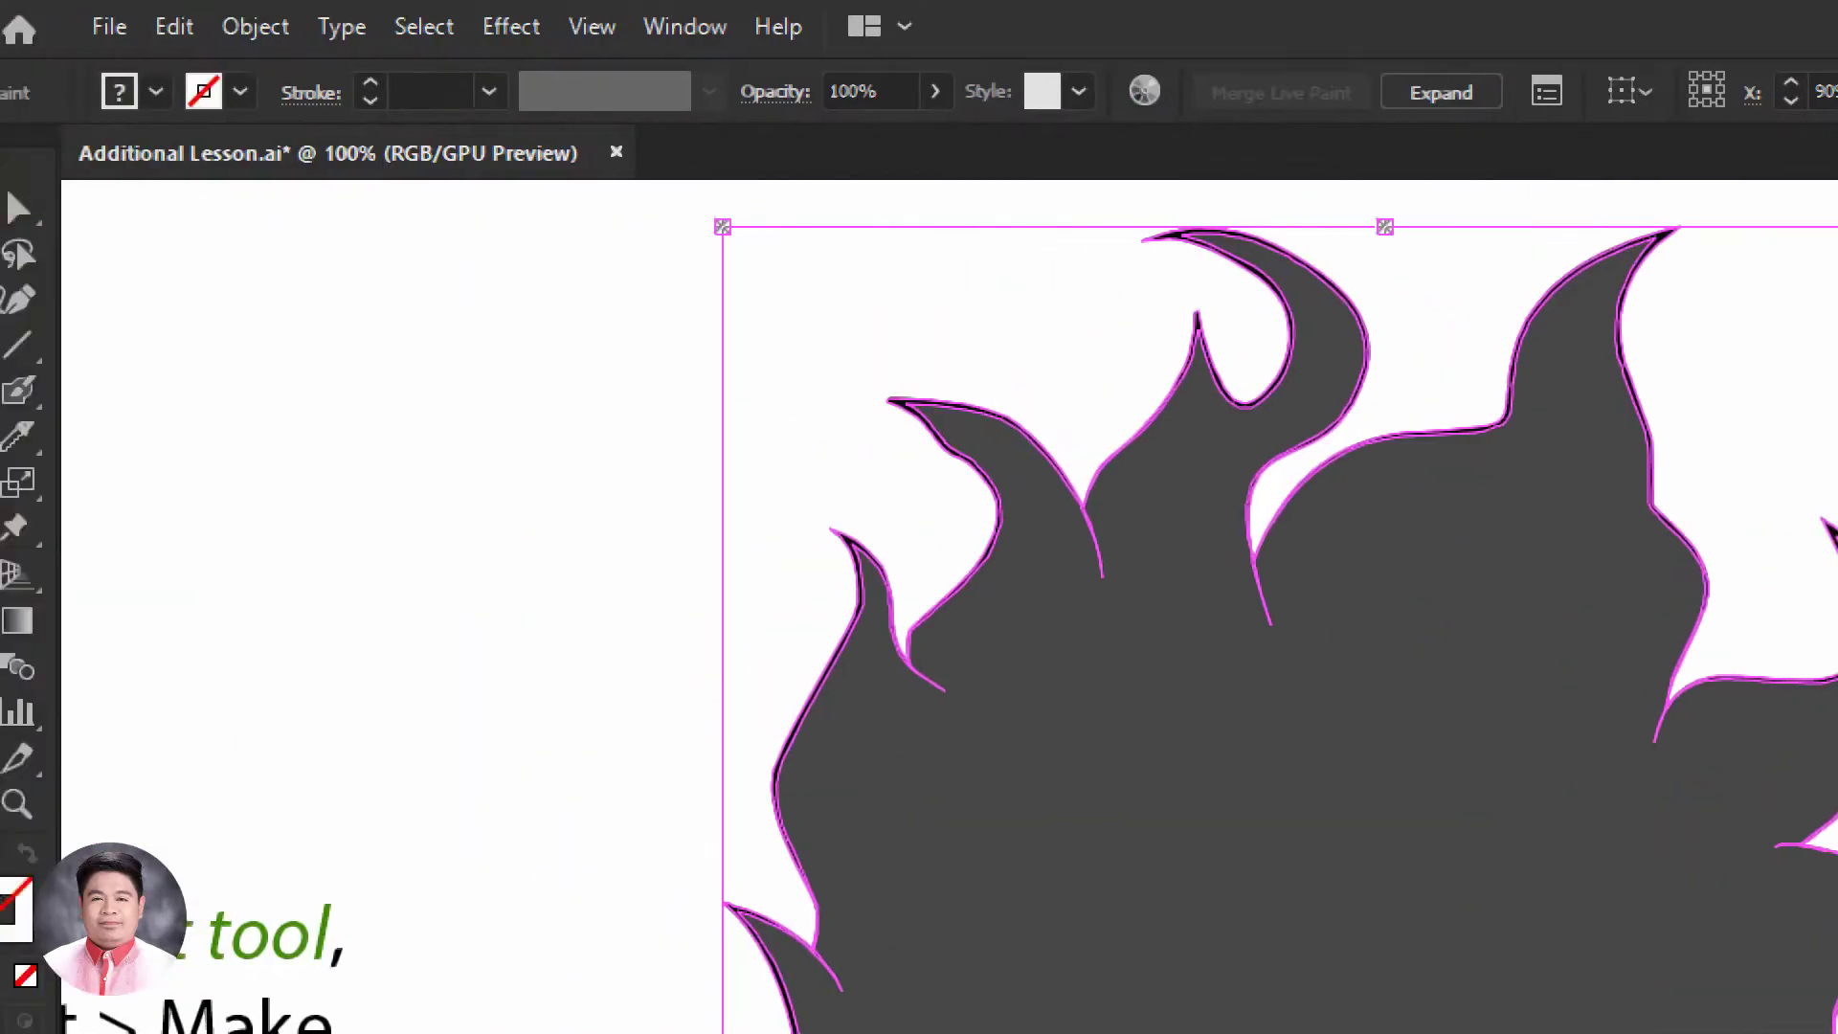
pyautogui.click(268, 29)
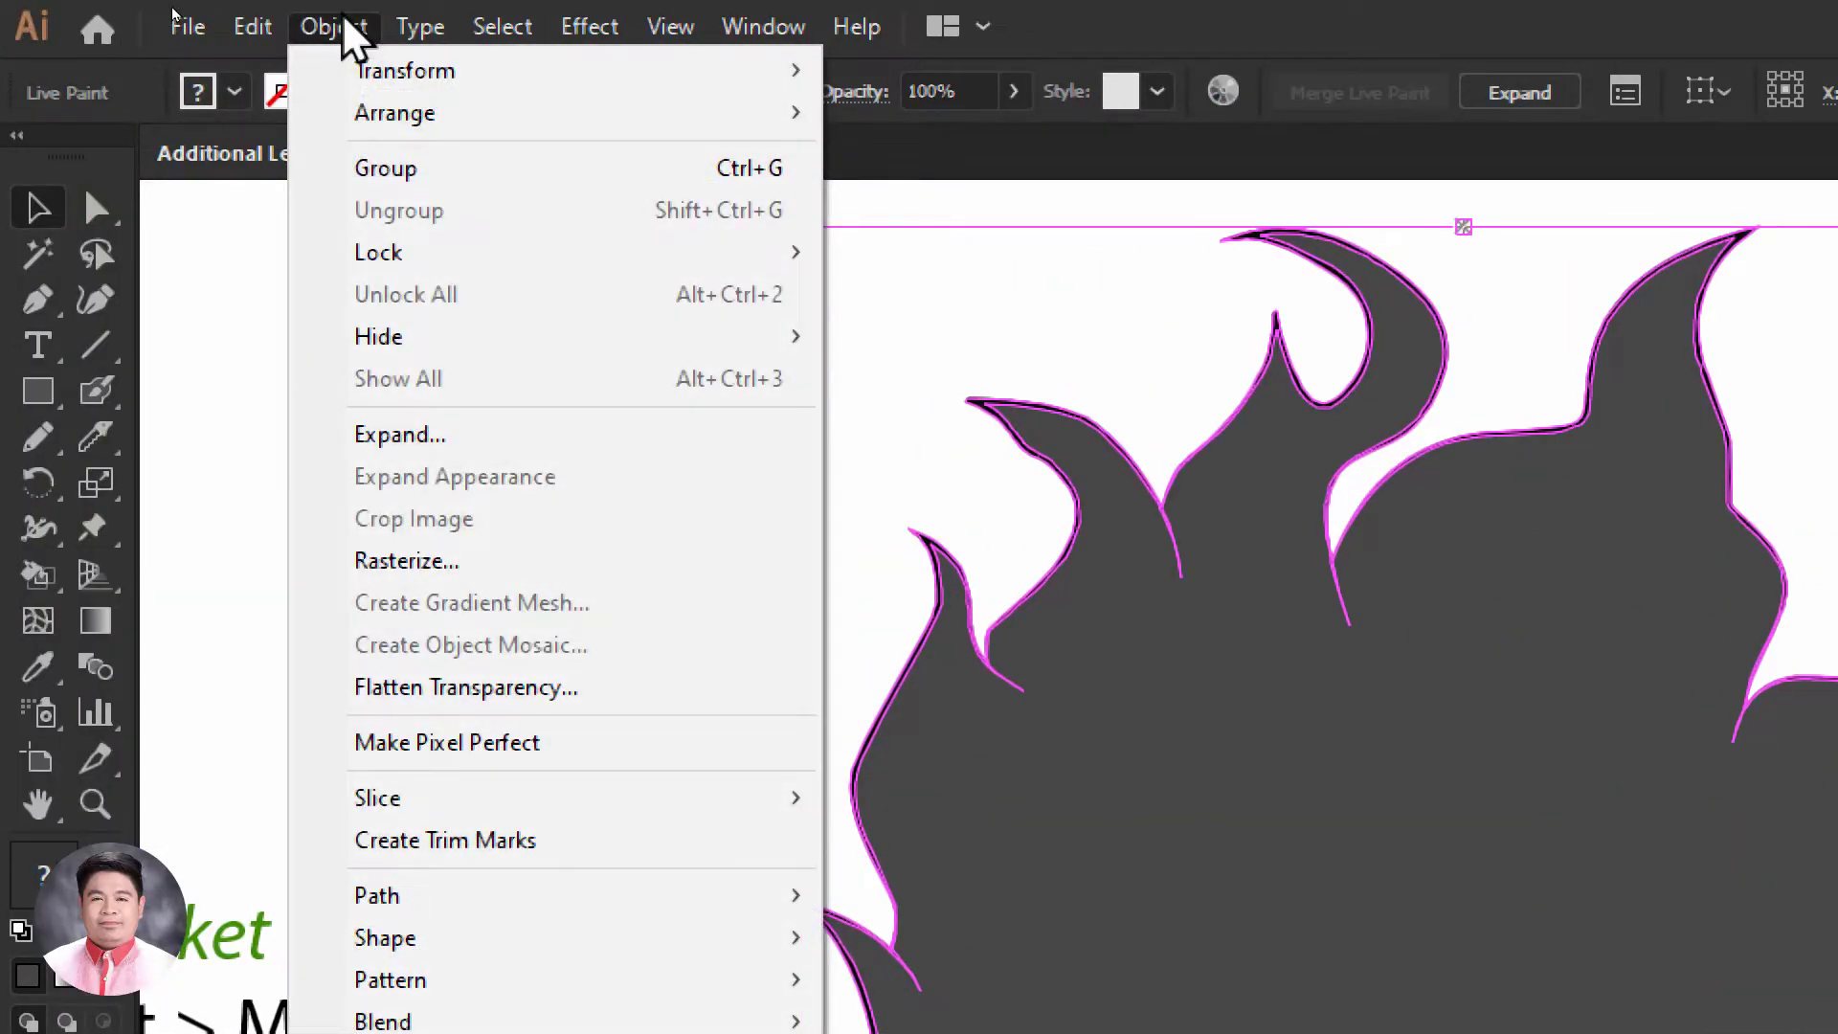
pyautogui.click(469, 450)
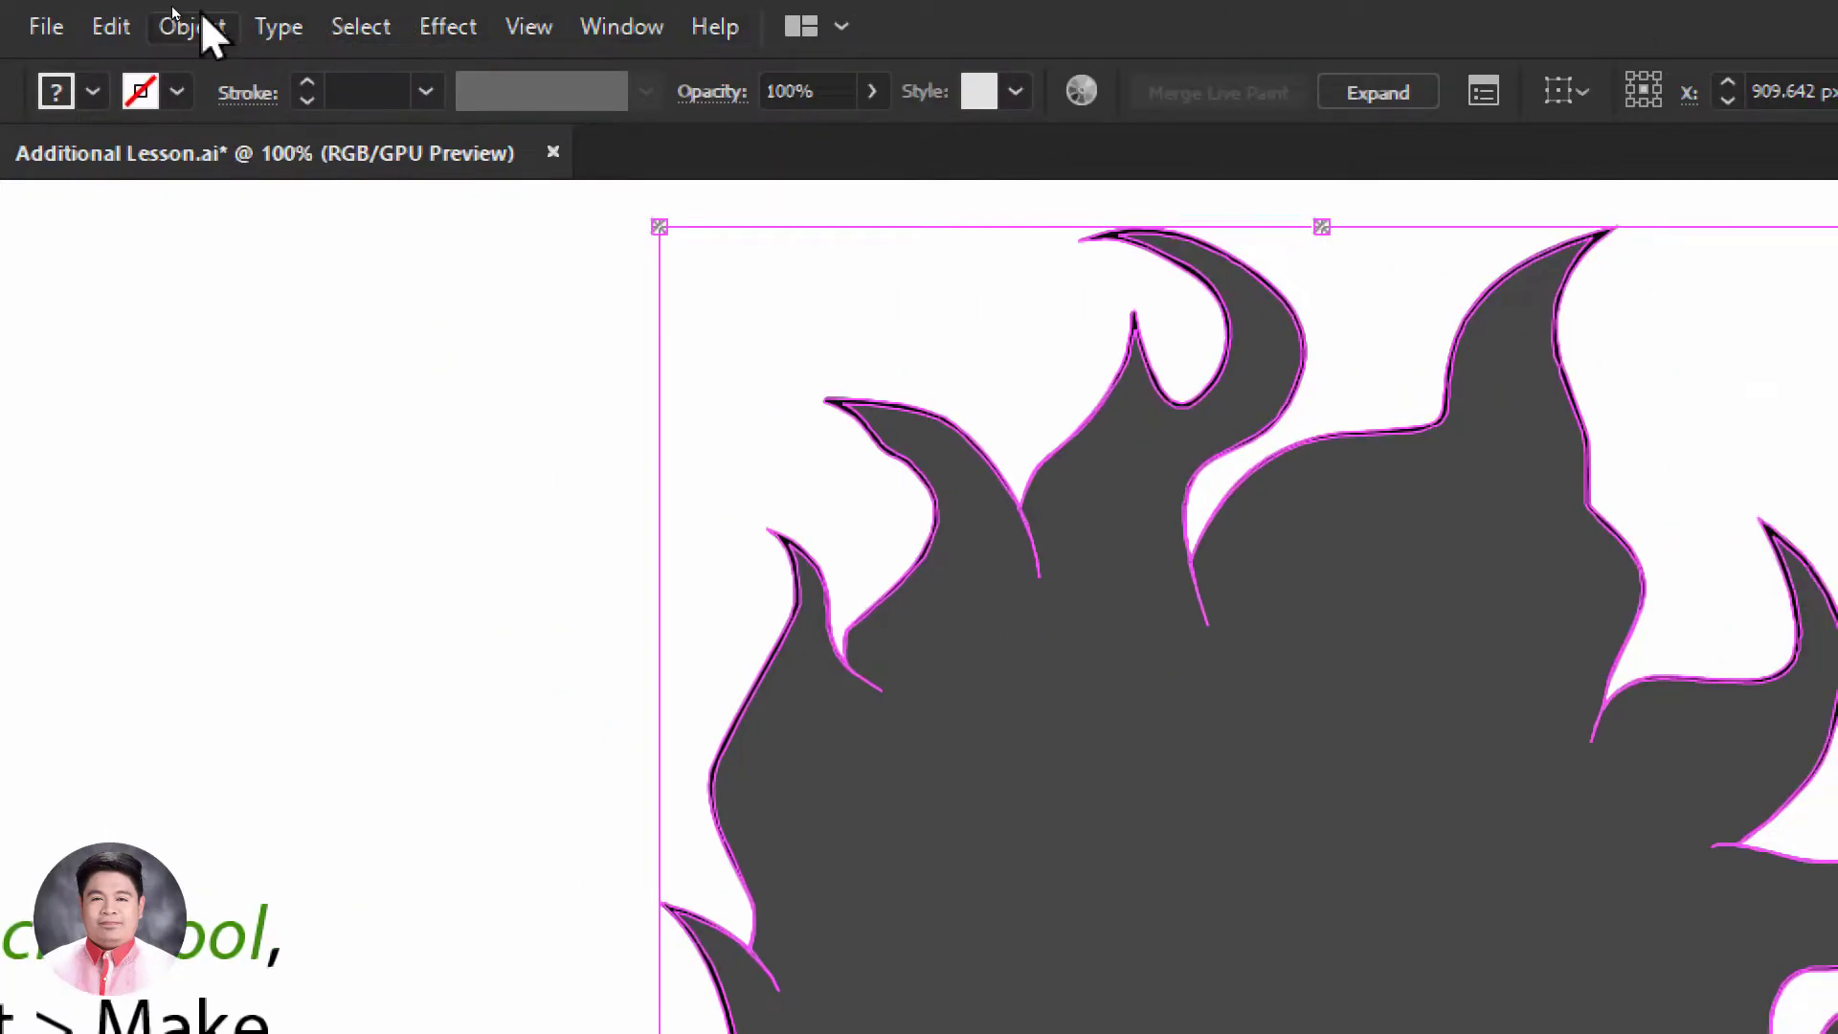
pyautogui.click(689, 25)
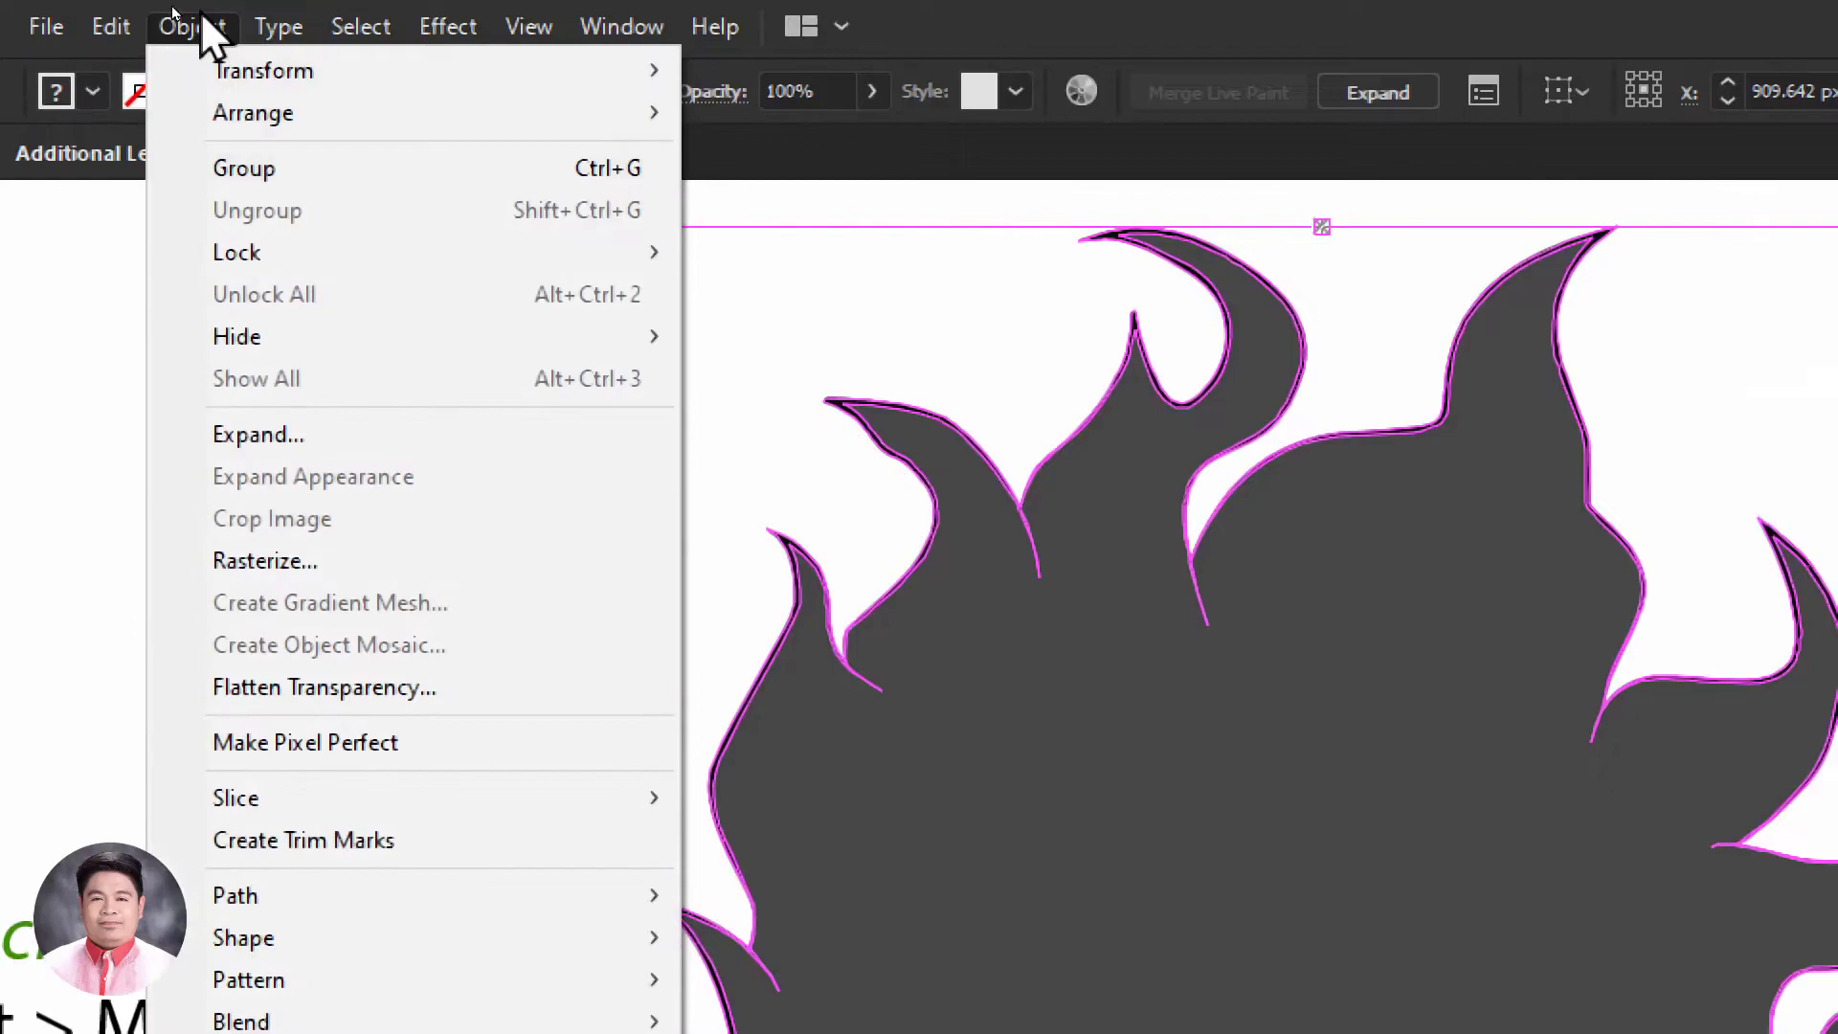
pyautogui.click(255, 435)
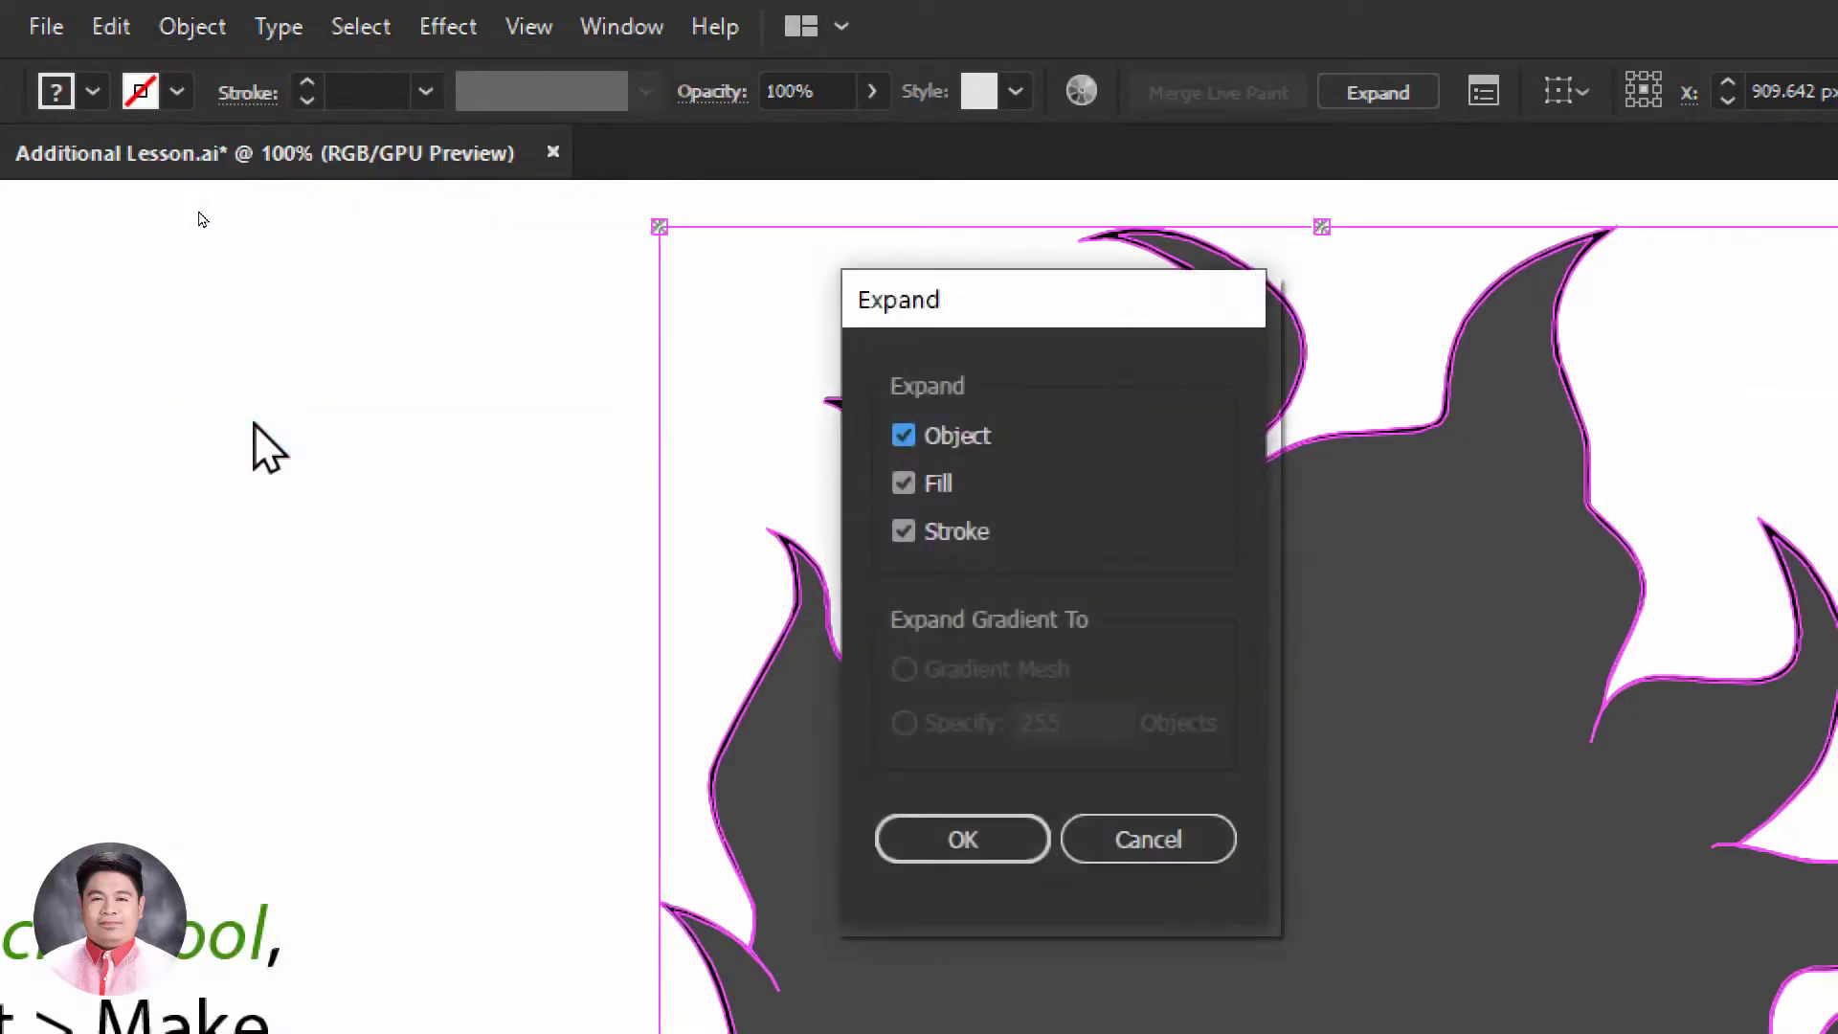
pyautogui.click(963, 839)
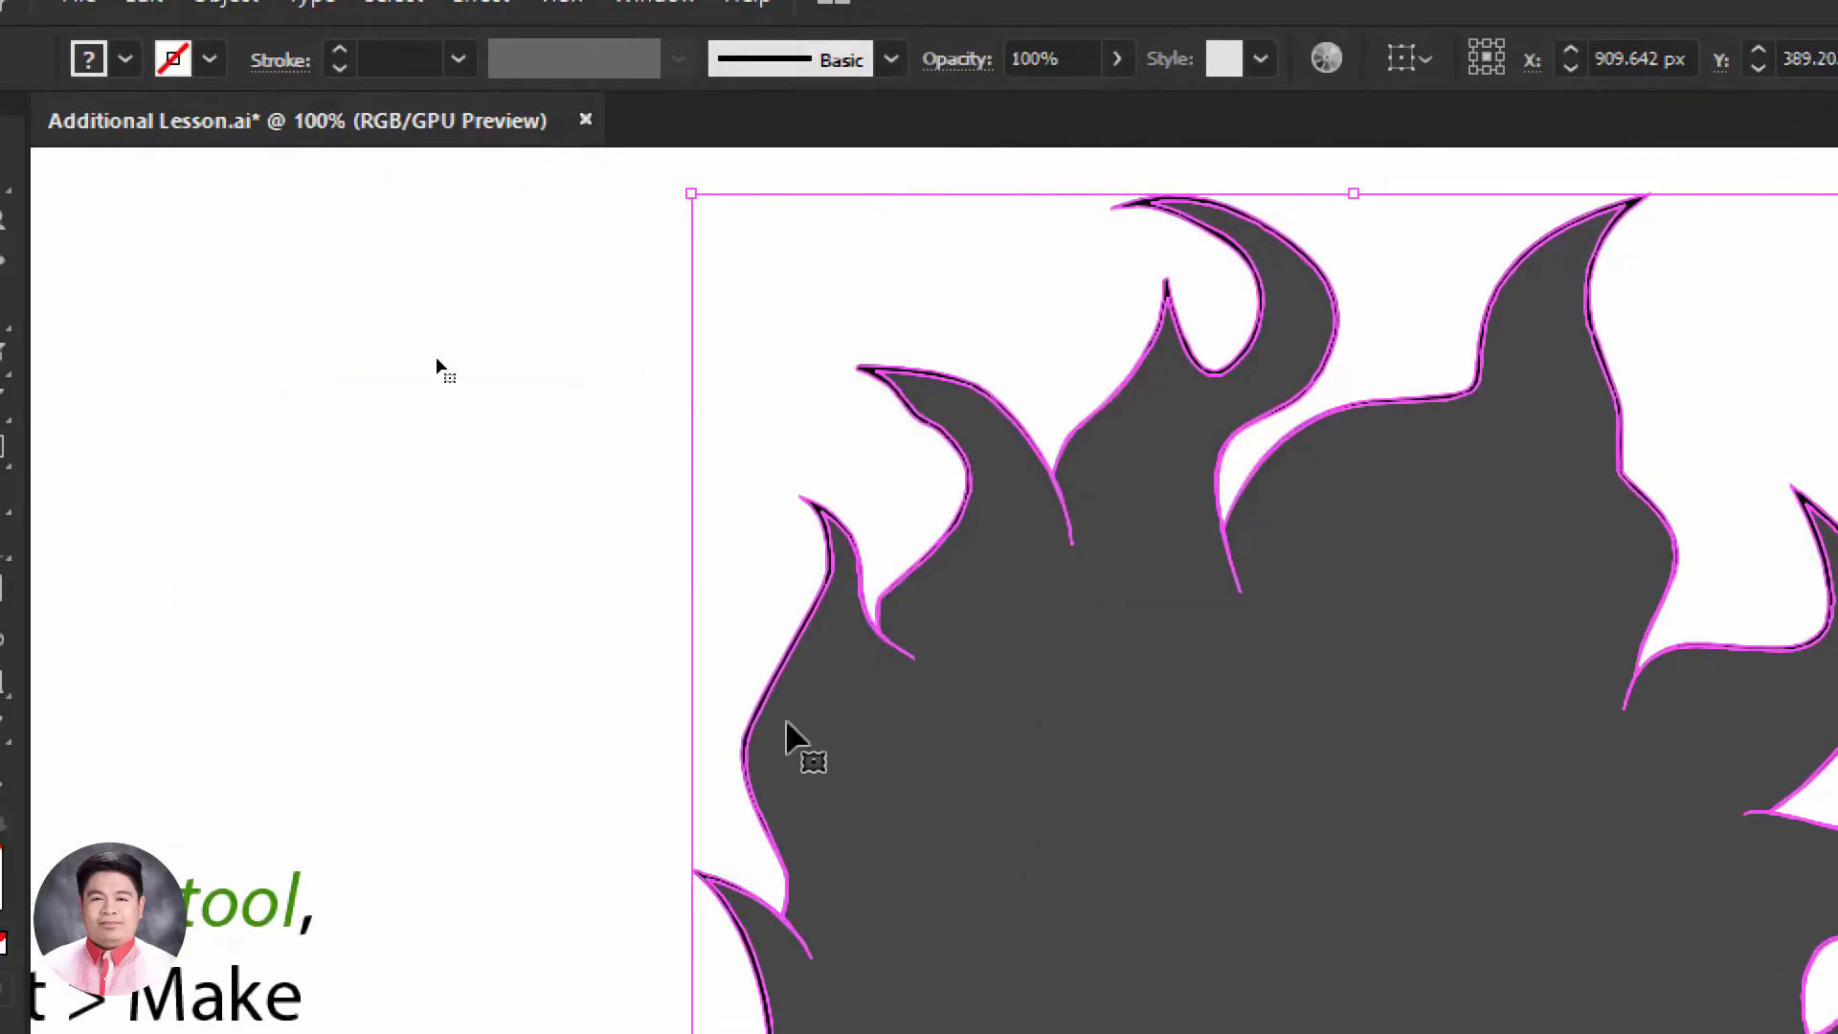
pyautogui.click(234, 27)
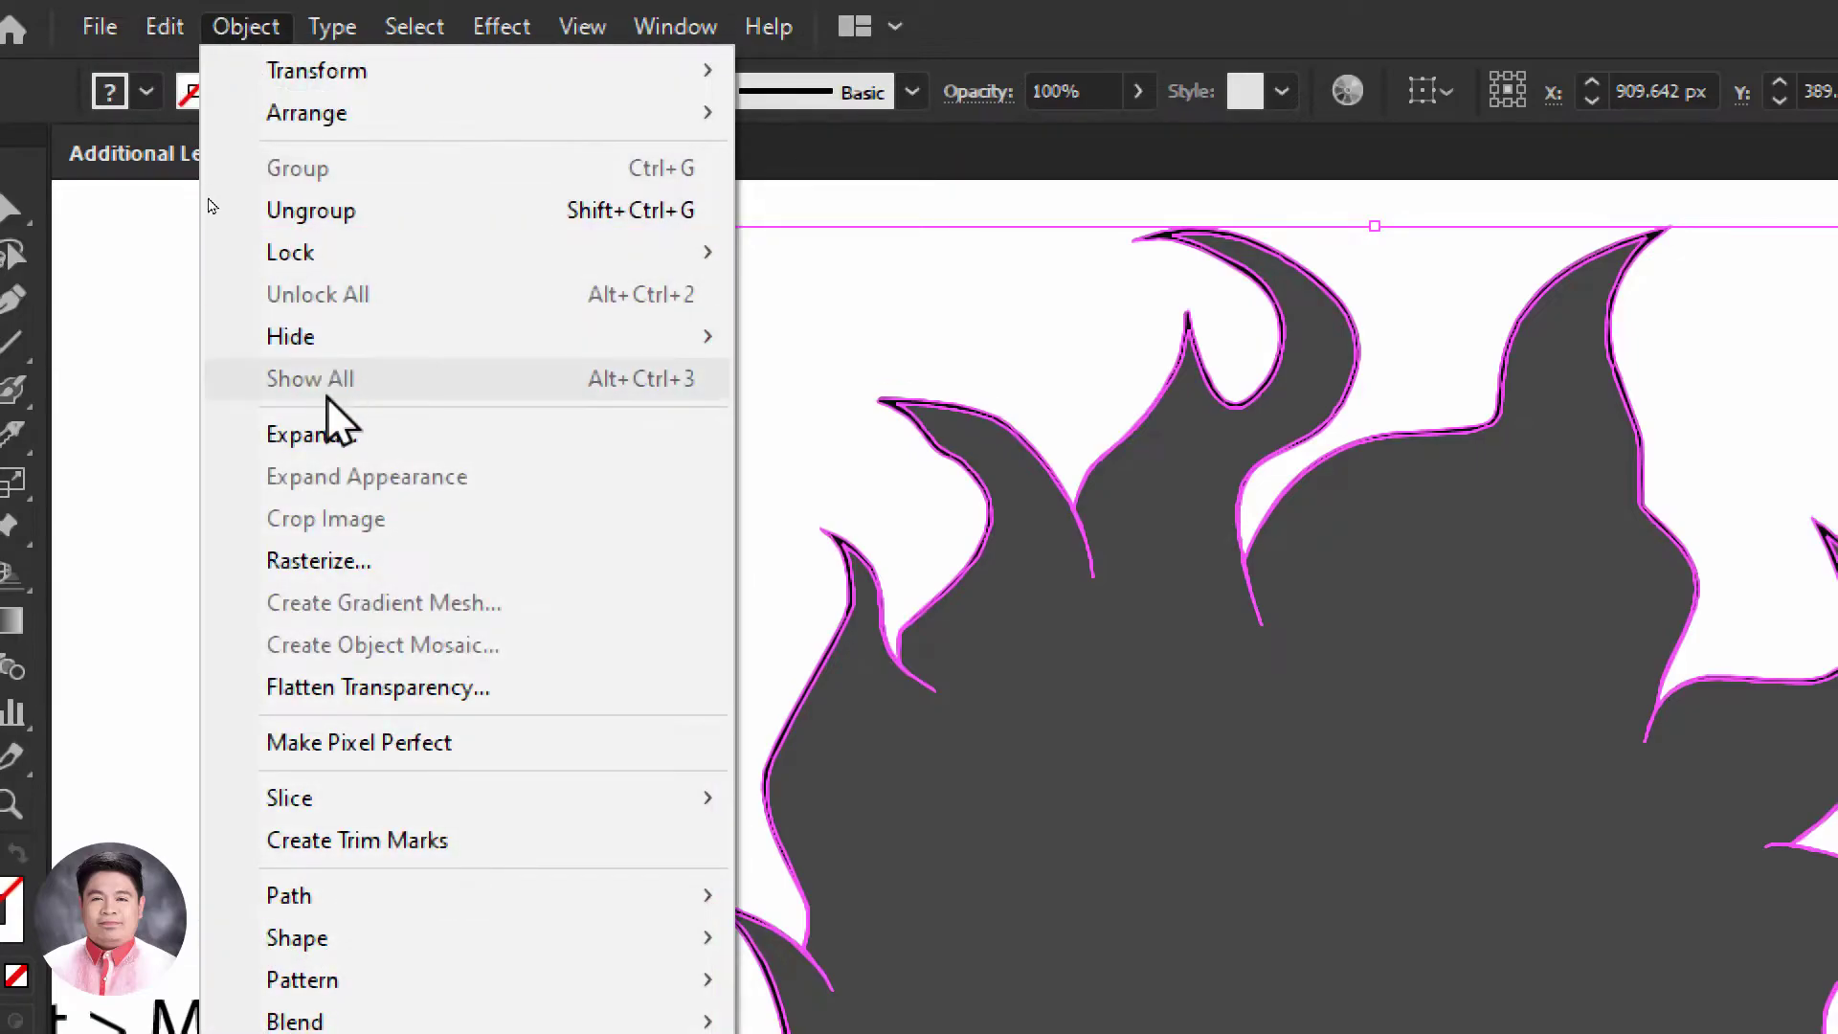
pyautogui.click(337, 433)
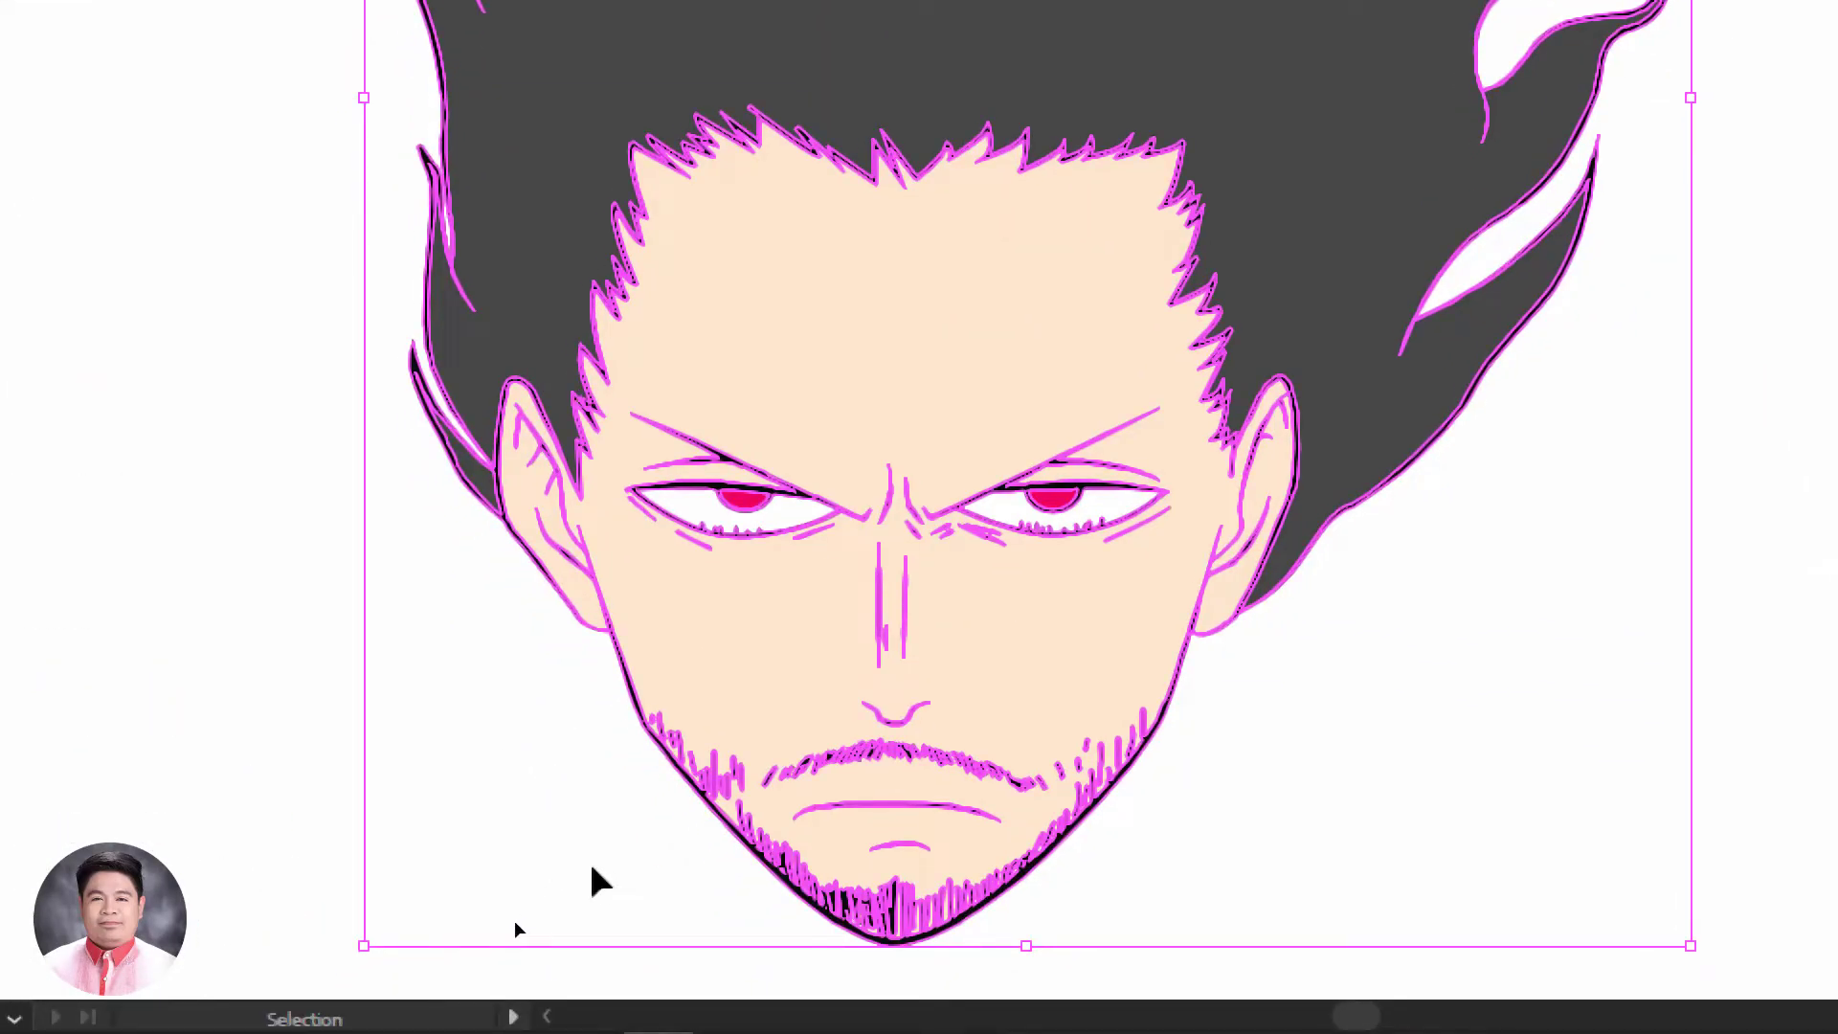
pyautogui.click(515, 924)
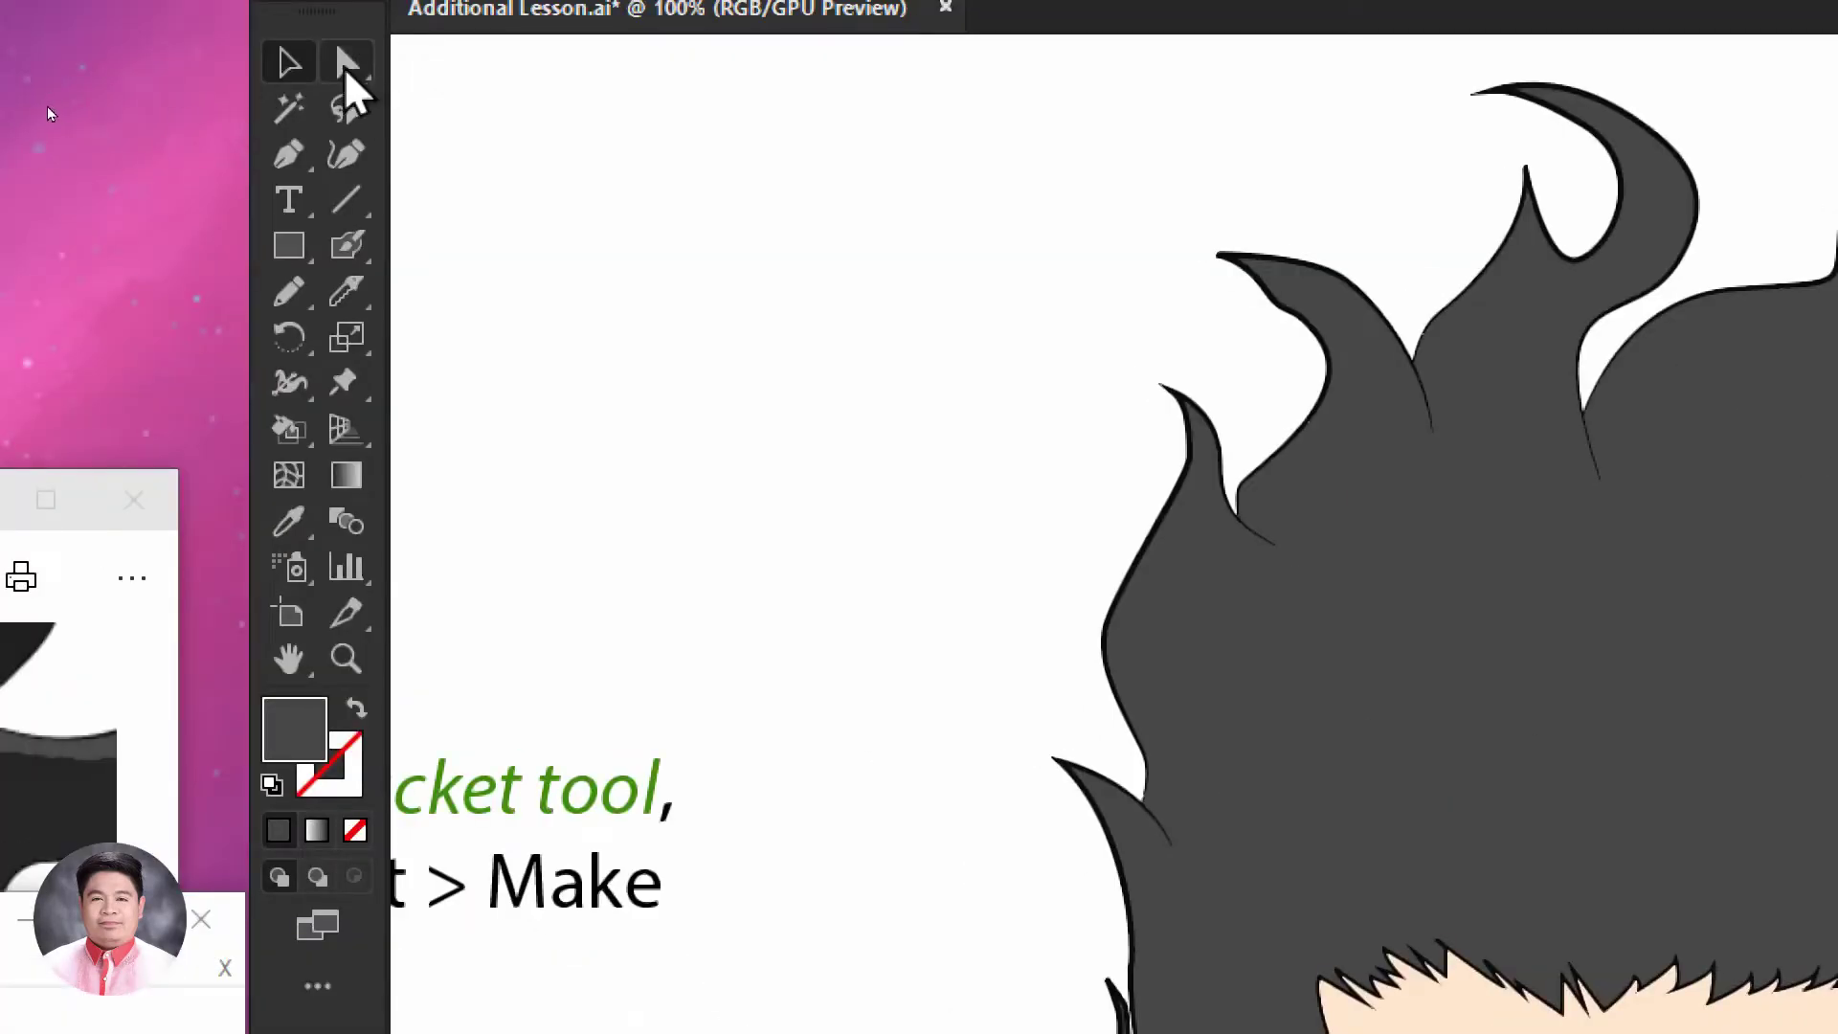
# Move the face's skin fill out of the line art with the Direct Selection tool, to the blank area beside the head
pyautogui.click(343, 66)
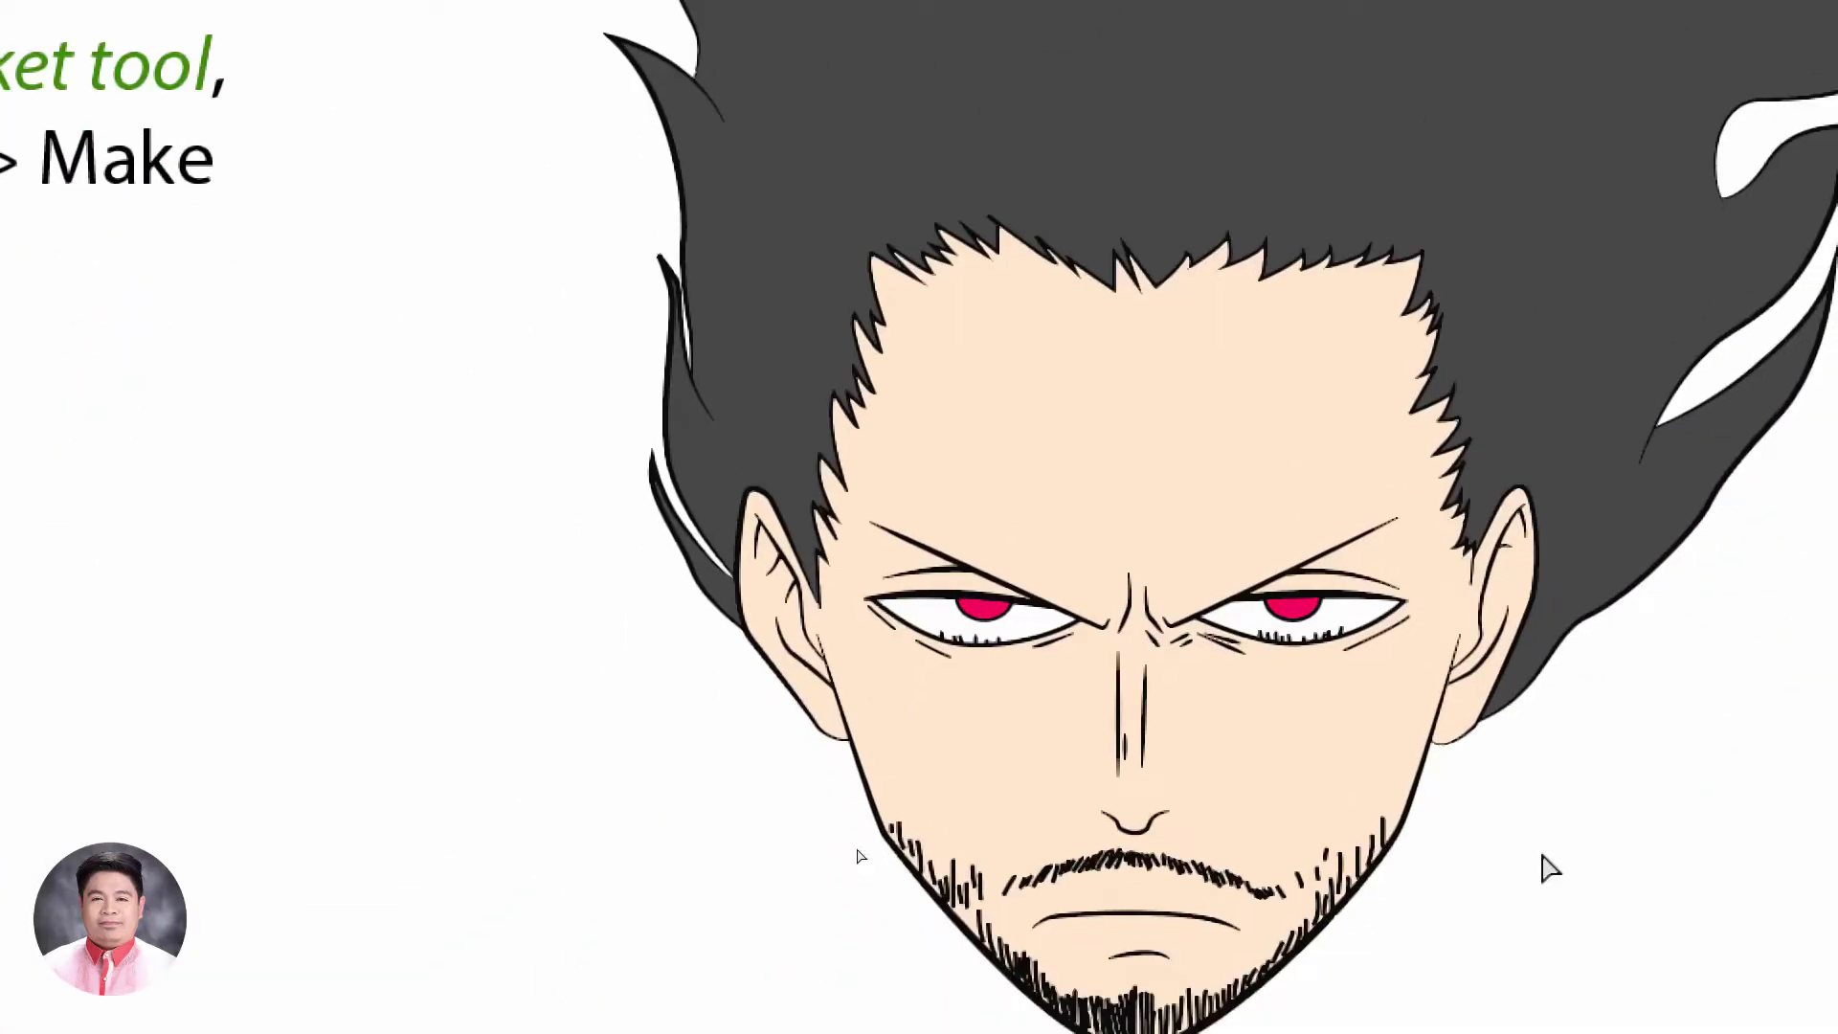
pyautogui.click(1099, 422)
pyautogui.moveTo(1152, 443); pyautogui.dragTo(221, 533)
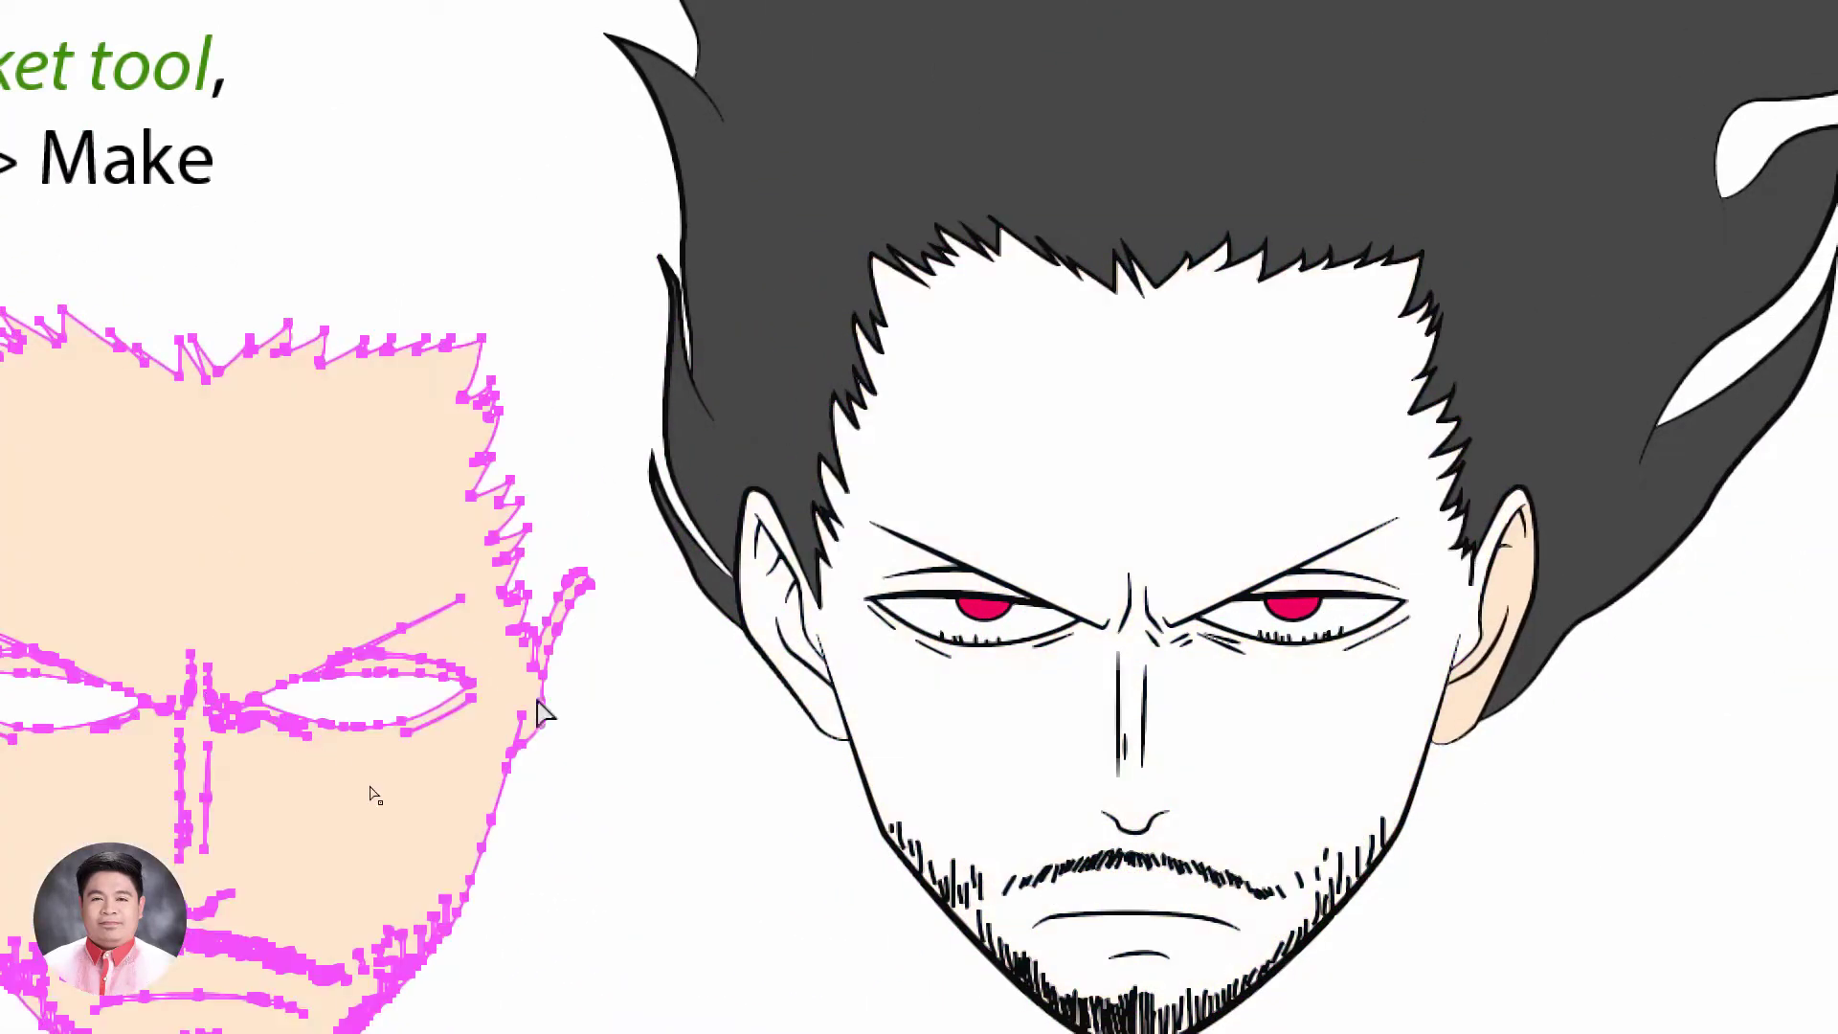
# Deselect the face fill and create a layer named "Fill colors" between the COLORING copy and shadow 2 layers
pyautogui.click(730, 915)
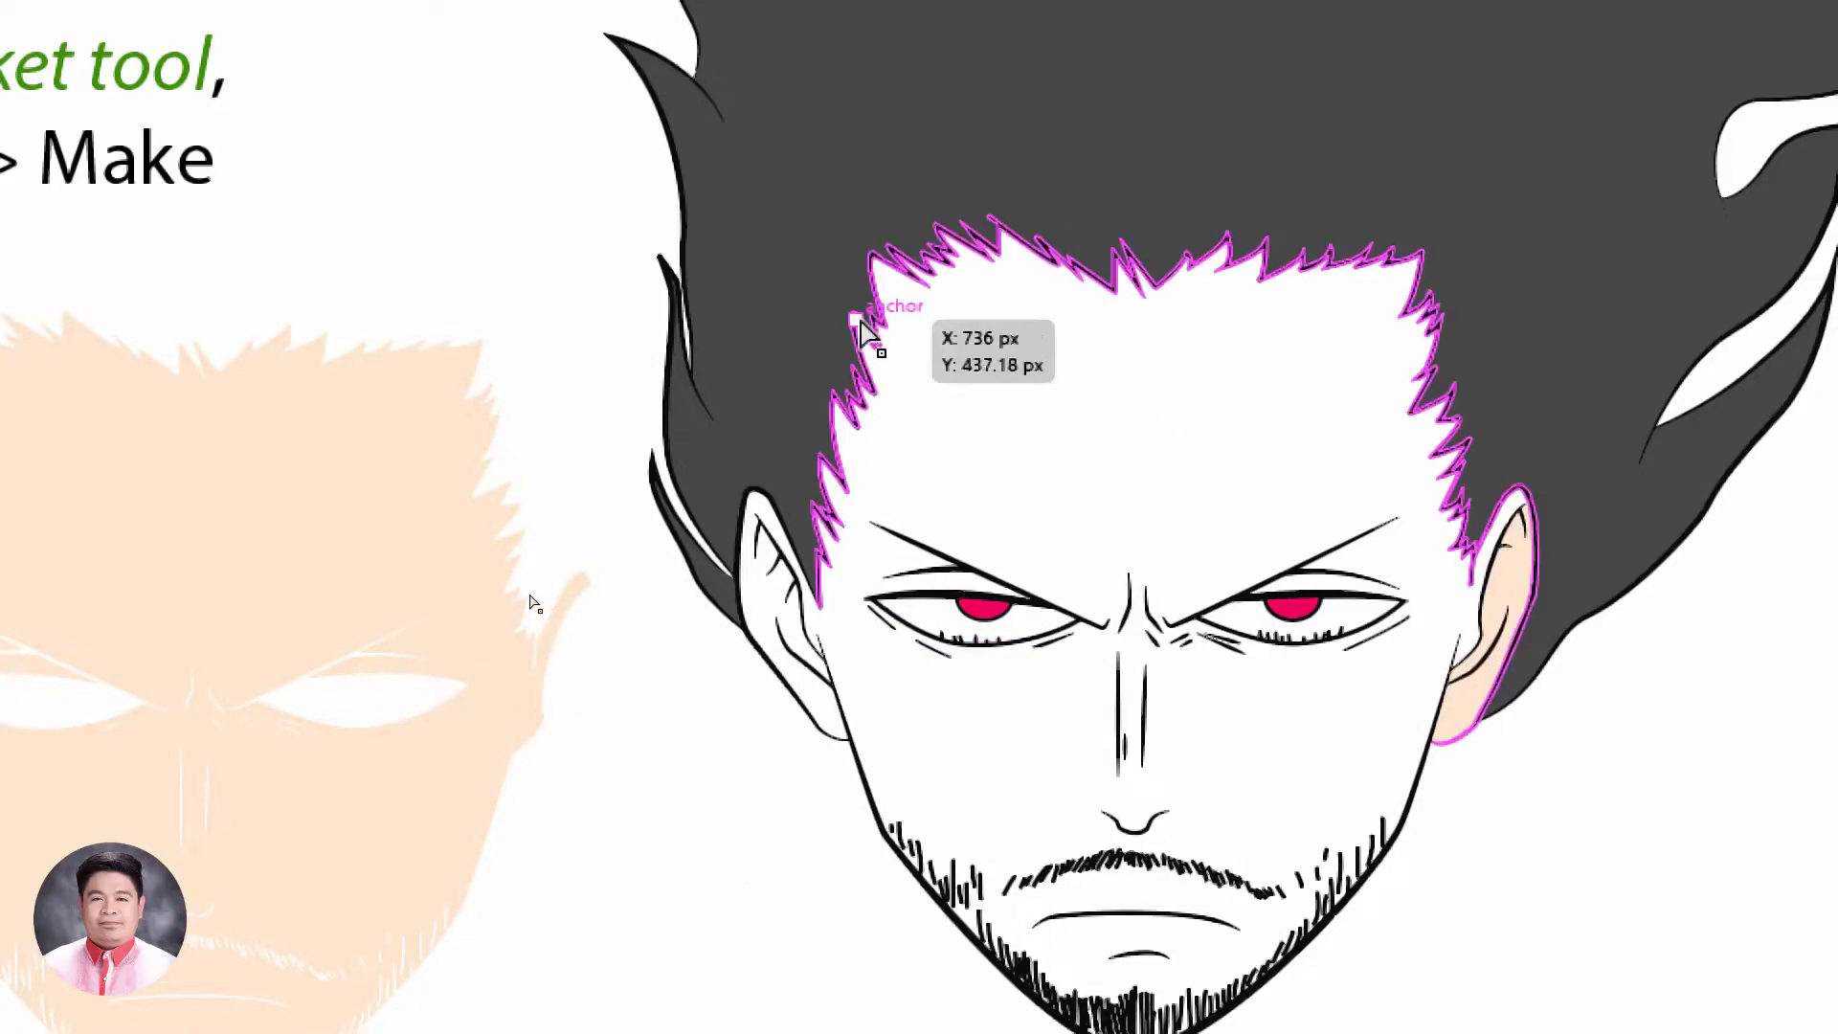
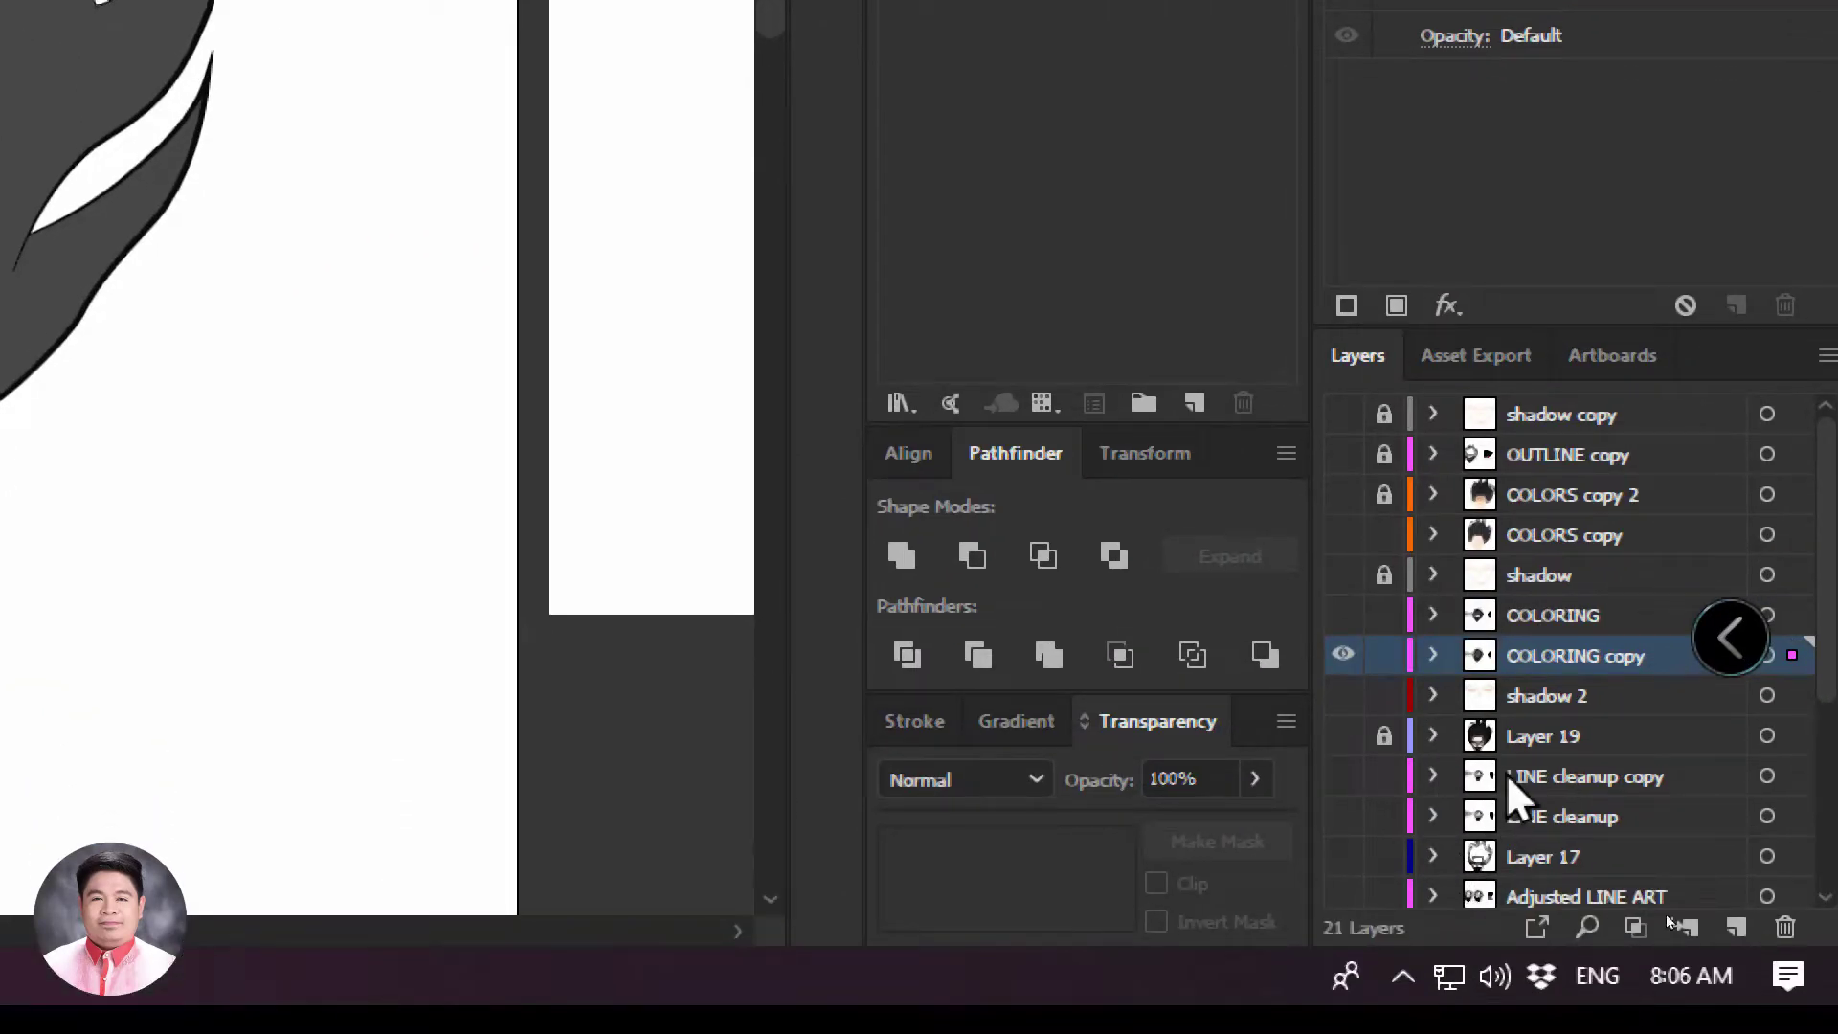
pyautogui.click(1563, 695)
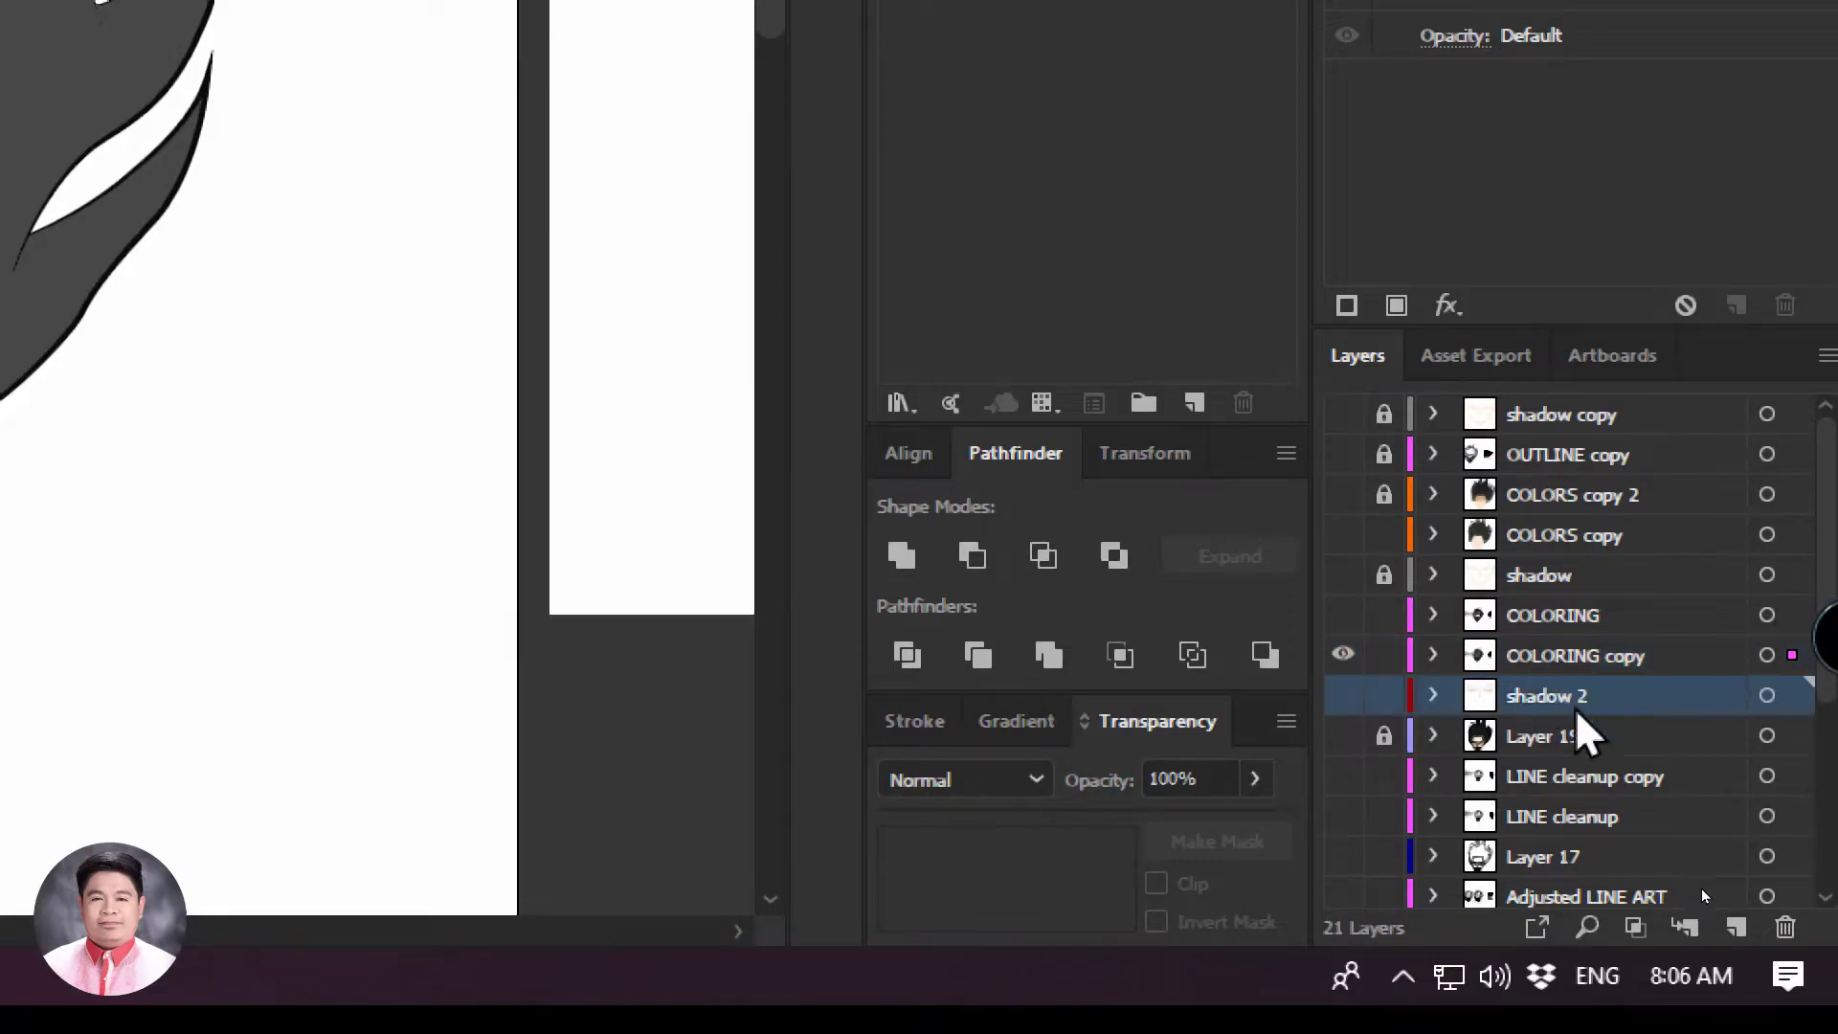
pyautogui.click(1732, 925)
pyautogui.doubleClick(1551, 695)
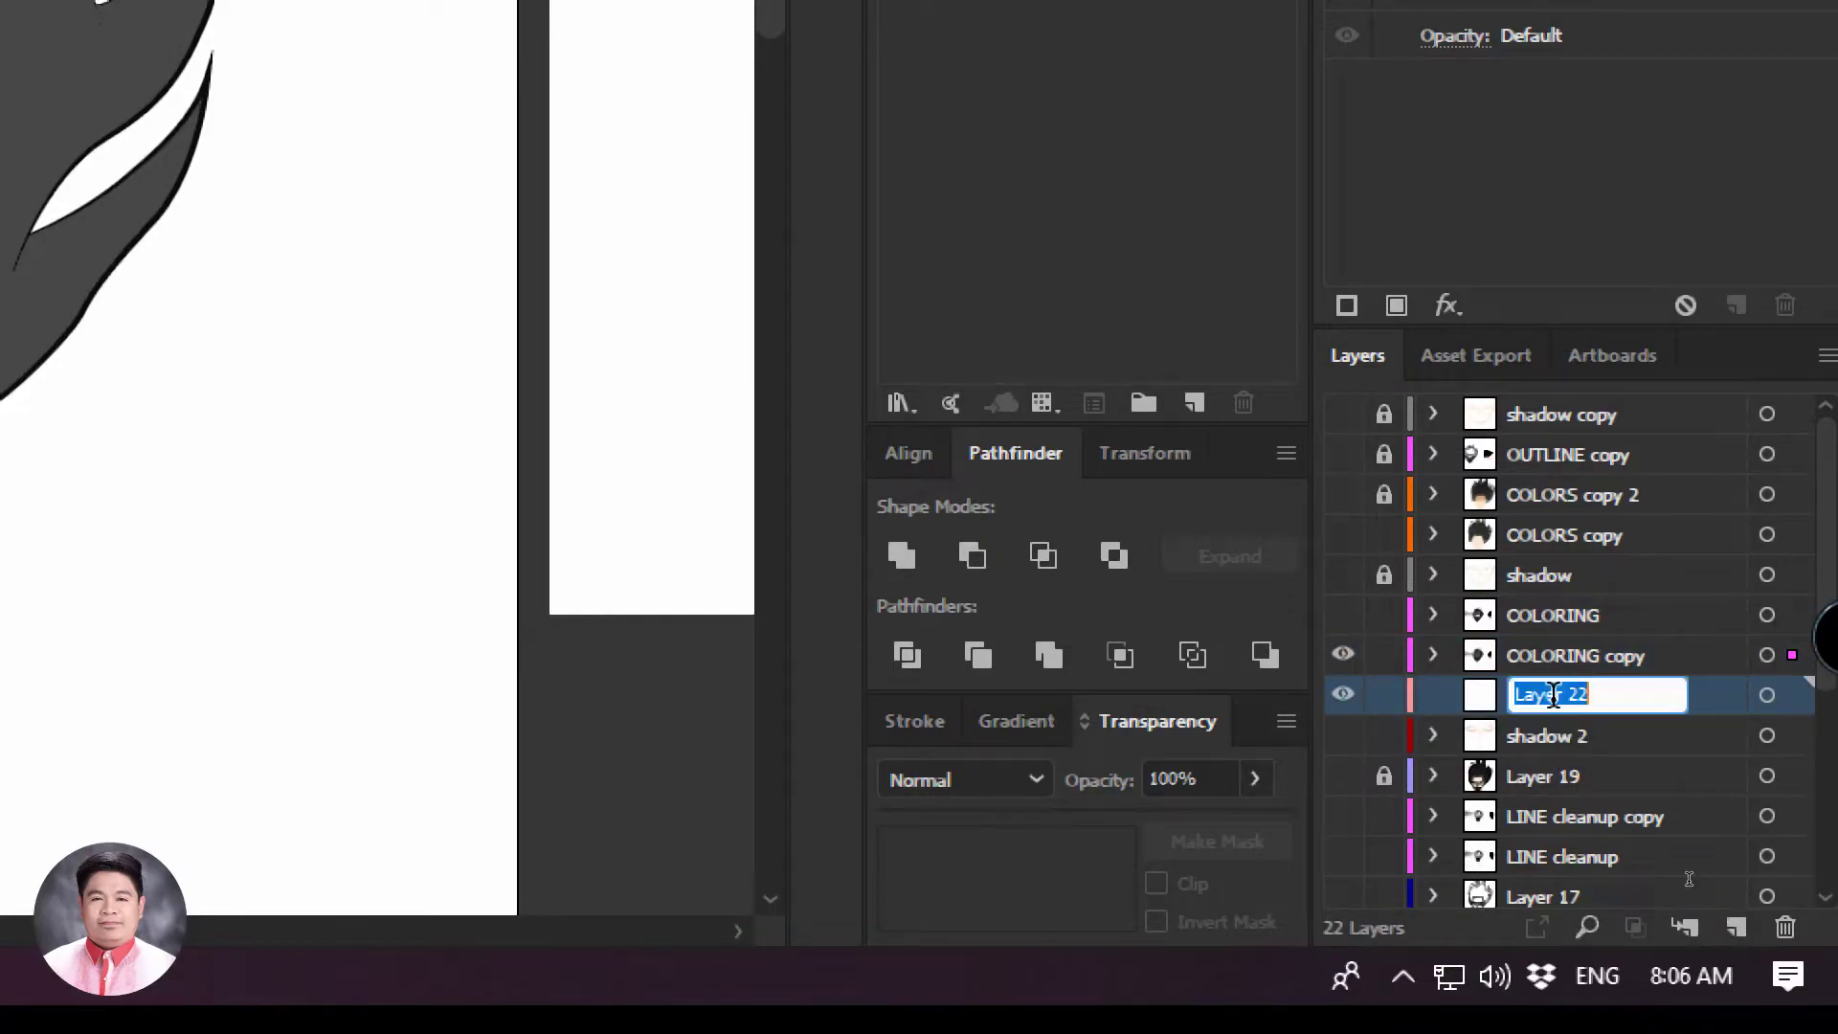
pyautogui.write('F')
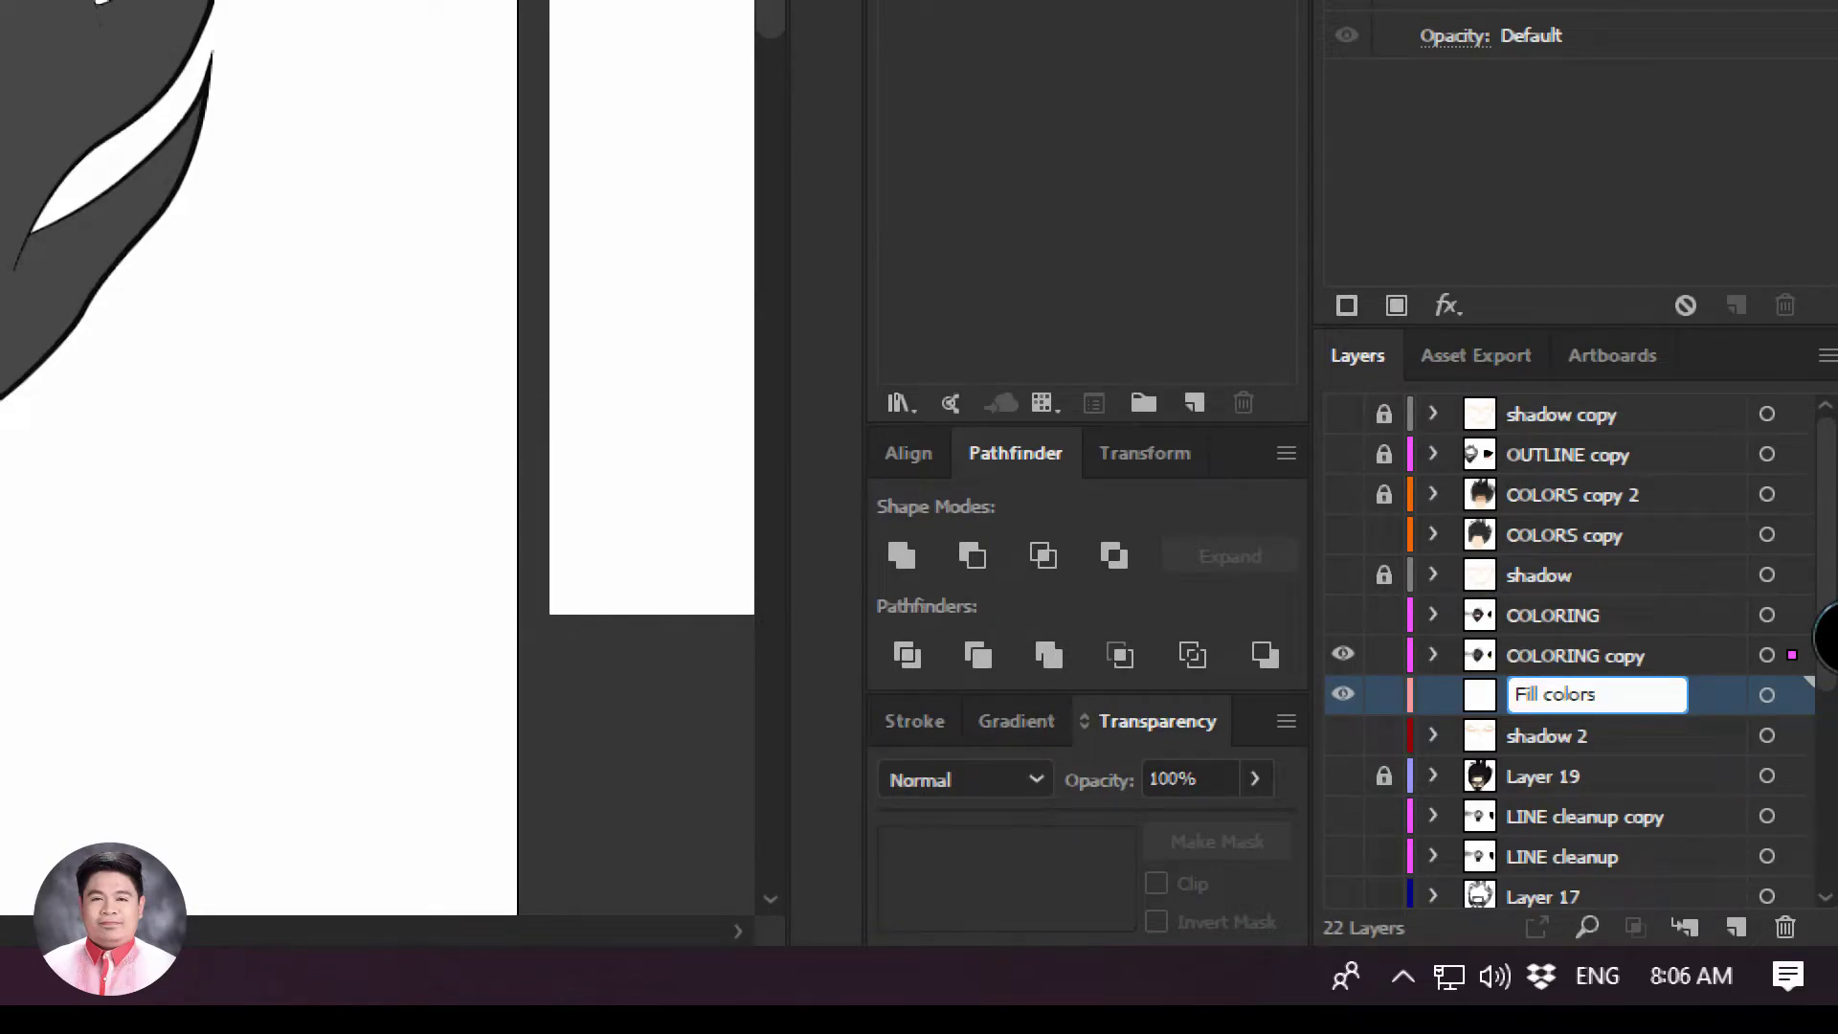
pyautogui.write('ill colors')
pyautogui.press('Return')
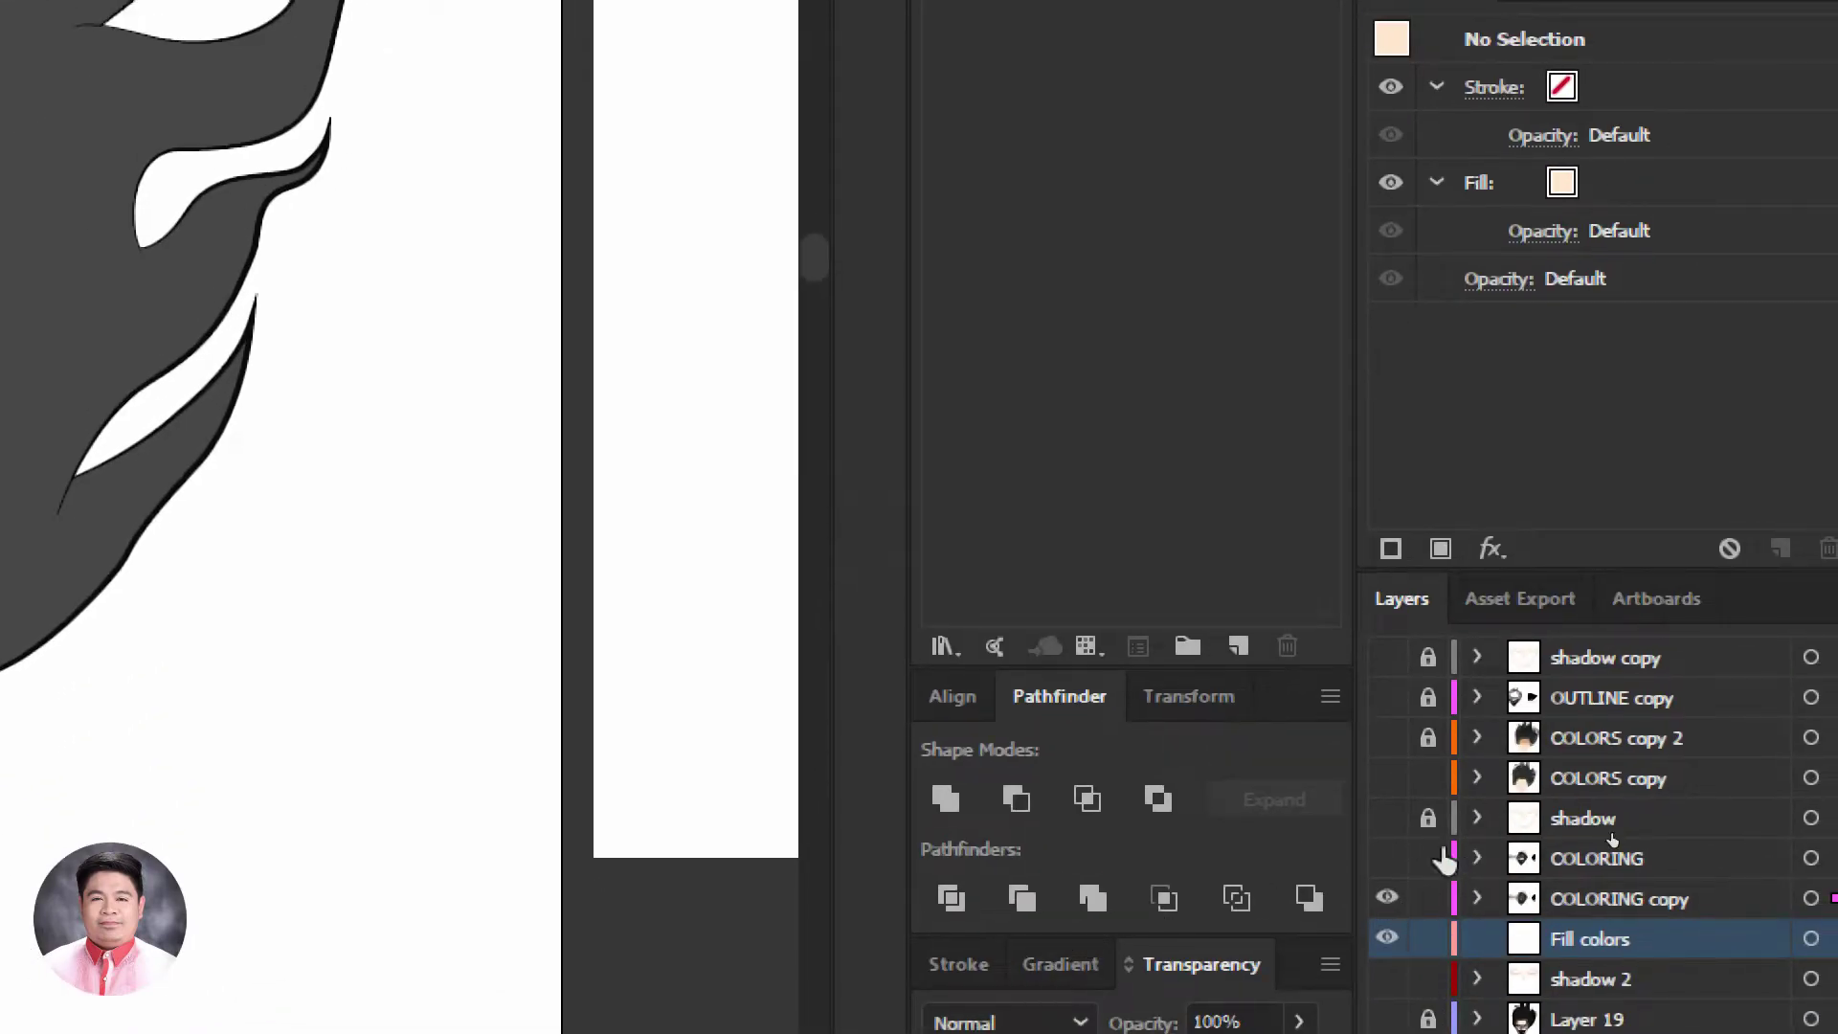
# Lock the COLORING copy layer, paste the cut skin fills in front onto the Fill colors layer, and deselect them
pyautogui.click(1428, 897)
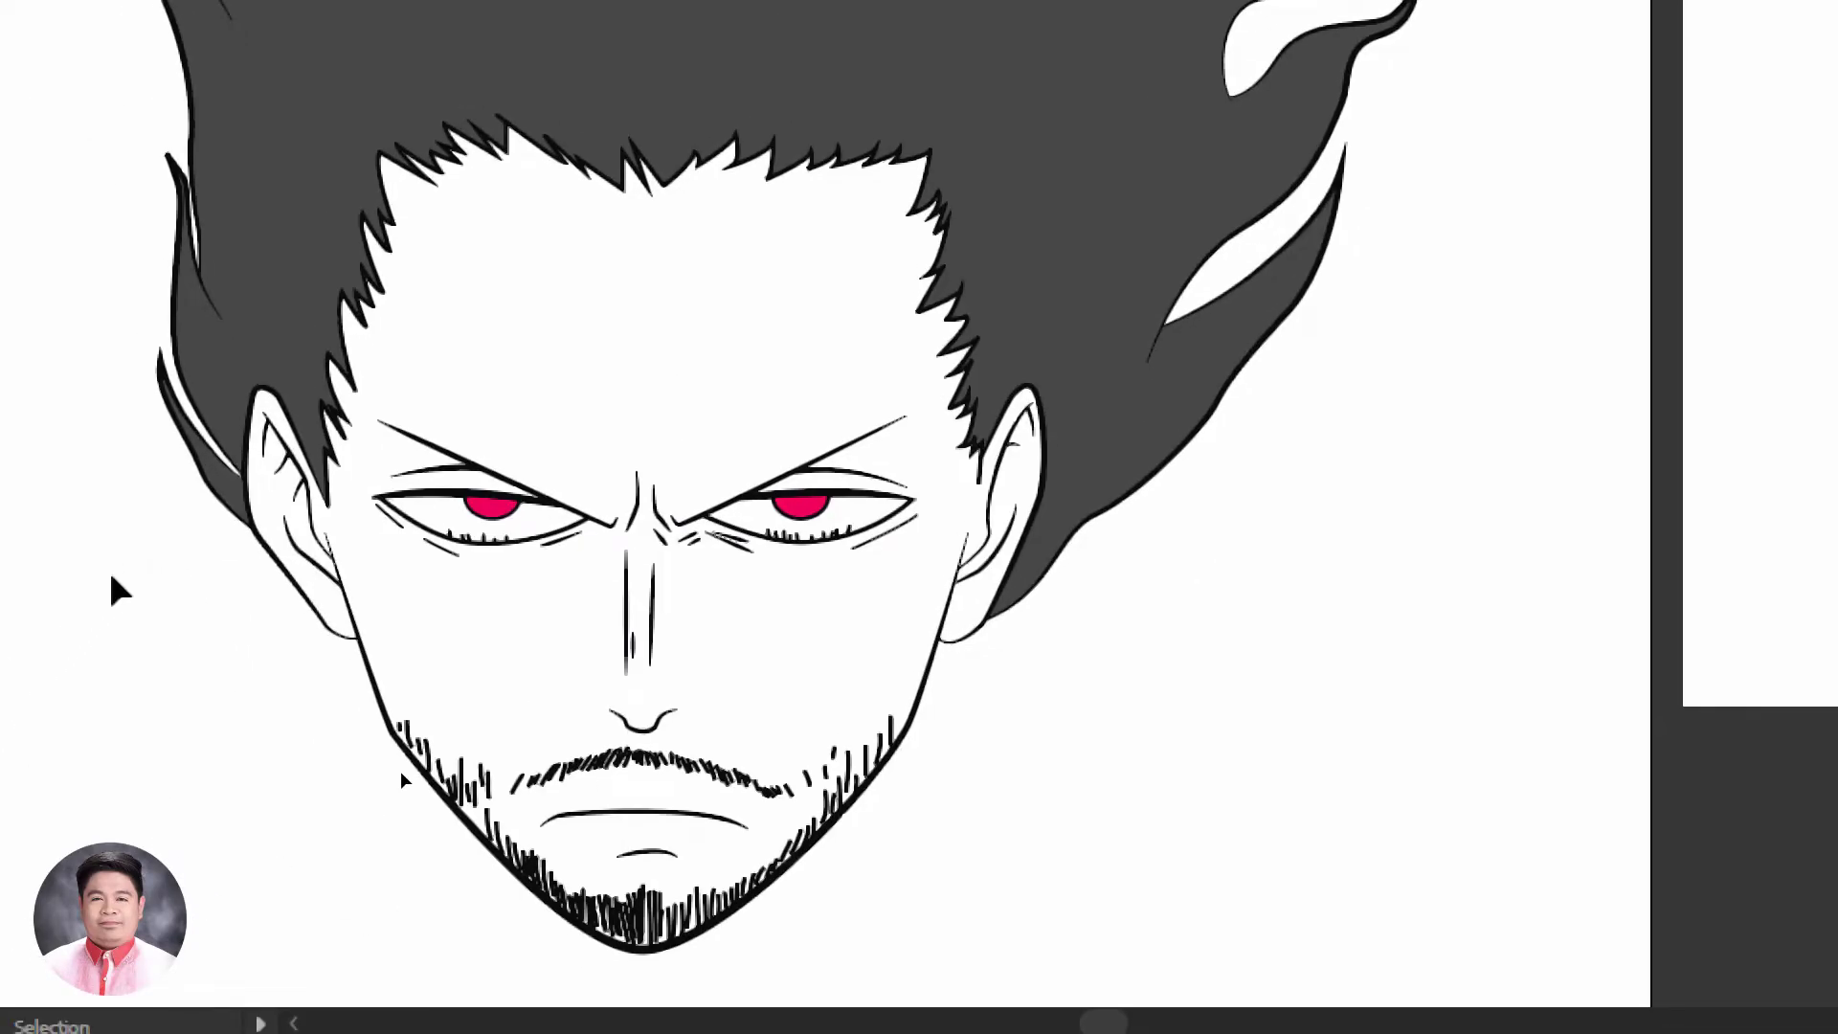
pyautogui.hotkey('ctrl', 'f')
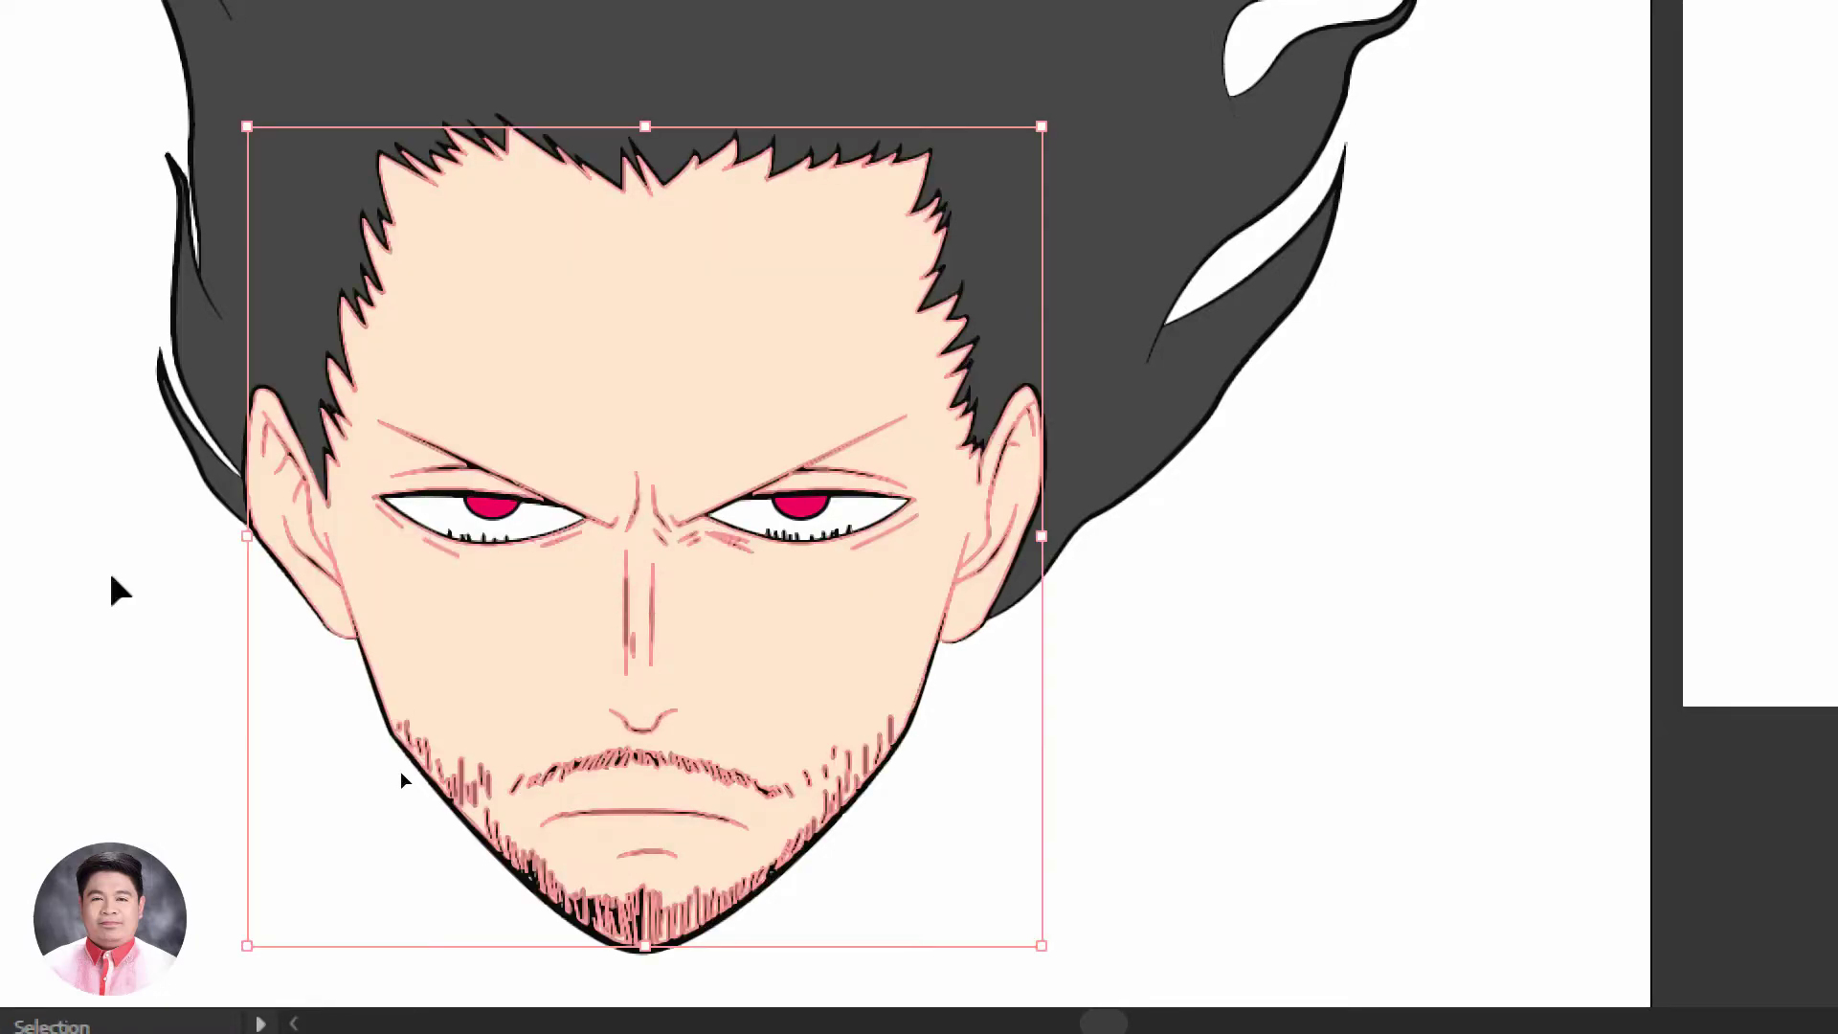
pyautogui.click(142, 631)
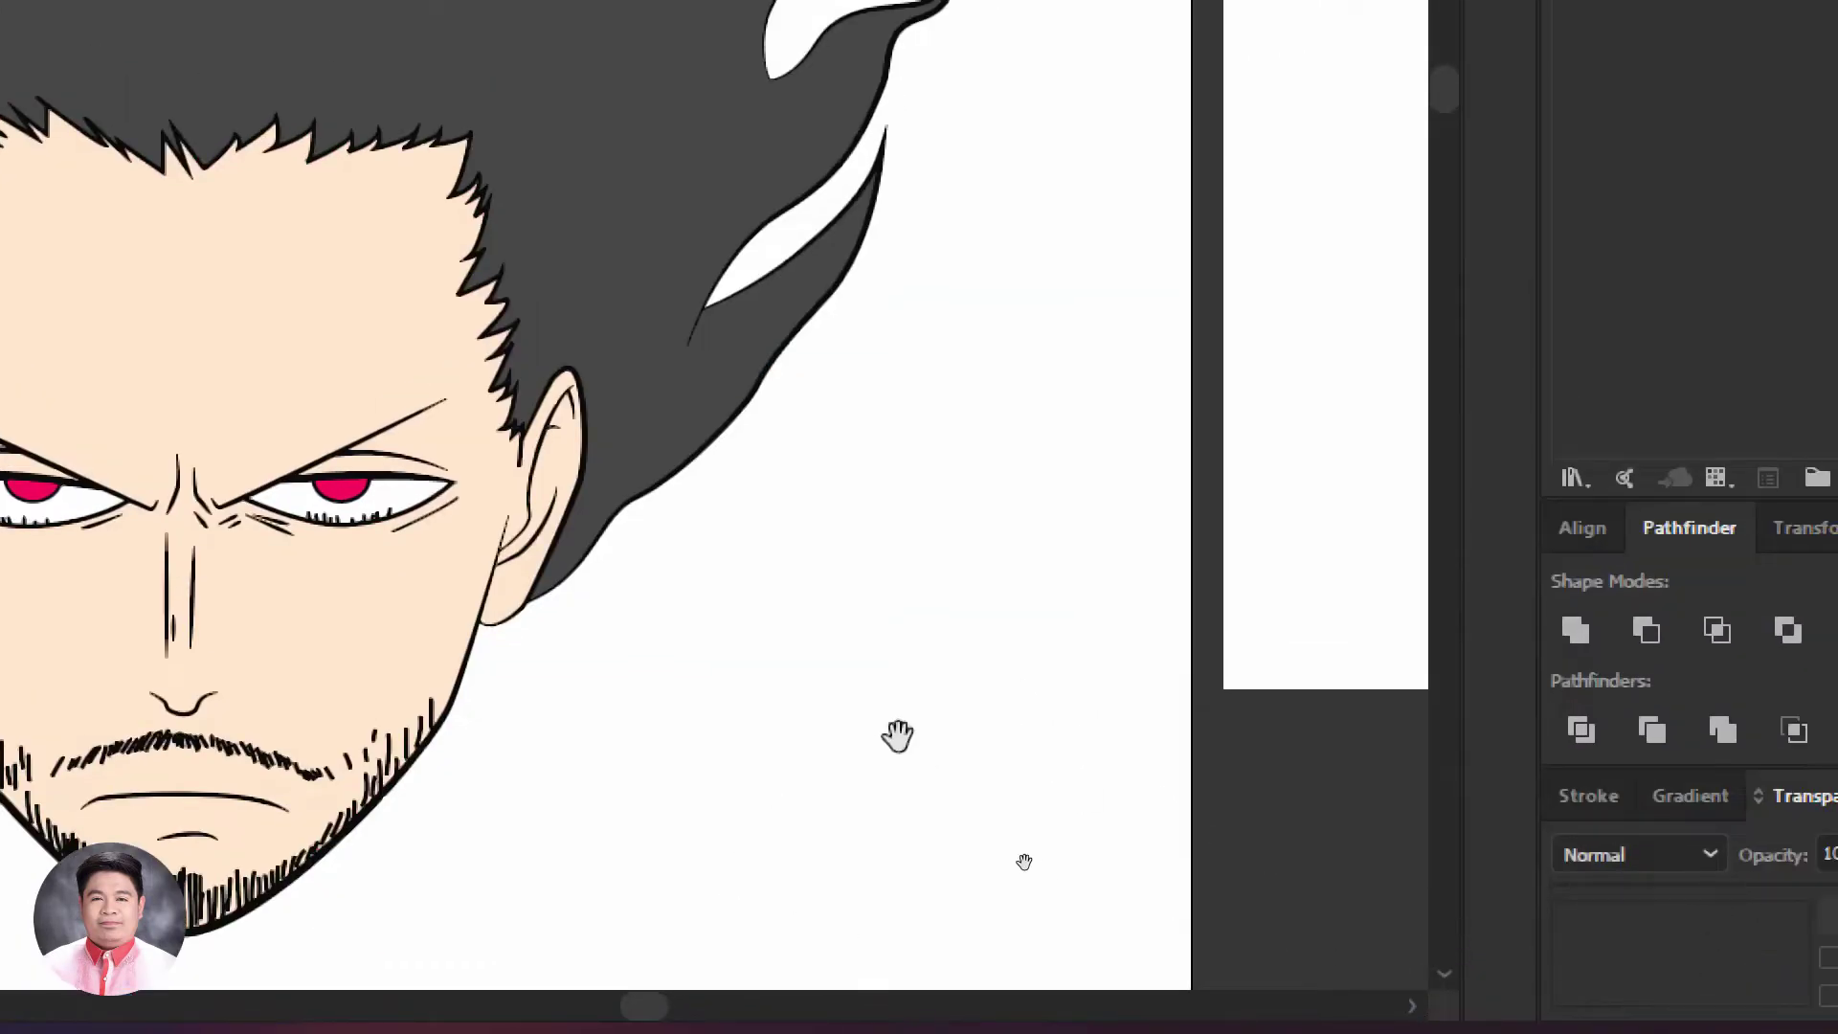
# Check the skin fill with COLORING copy toggled off and on, and leave that layer unlocked with Fill colors locked and hidden
pyautogui.moveTo(898, 735); pyautogui.dragTo(1451, 720)
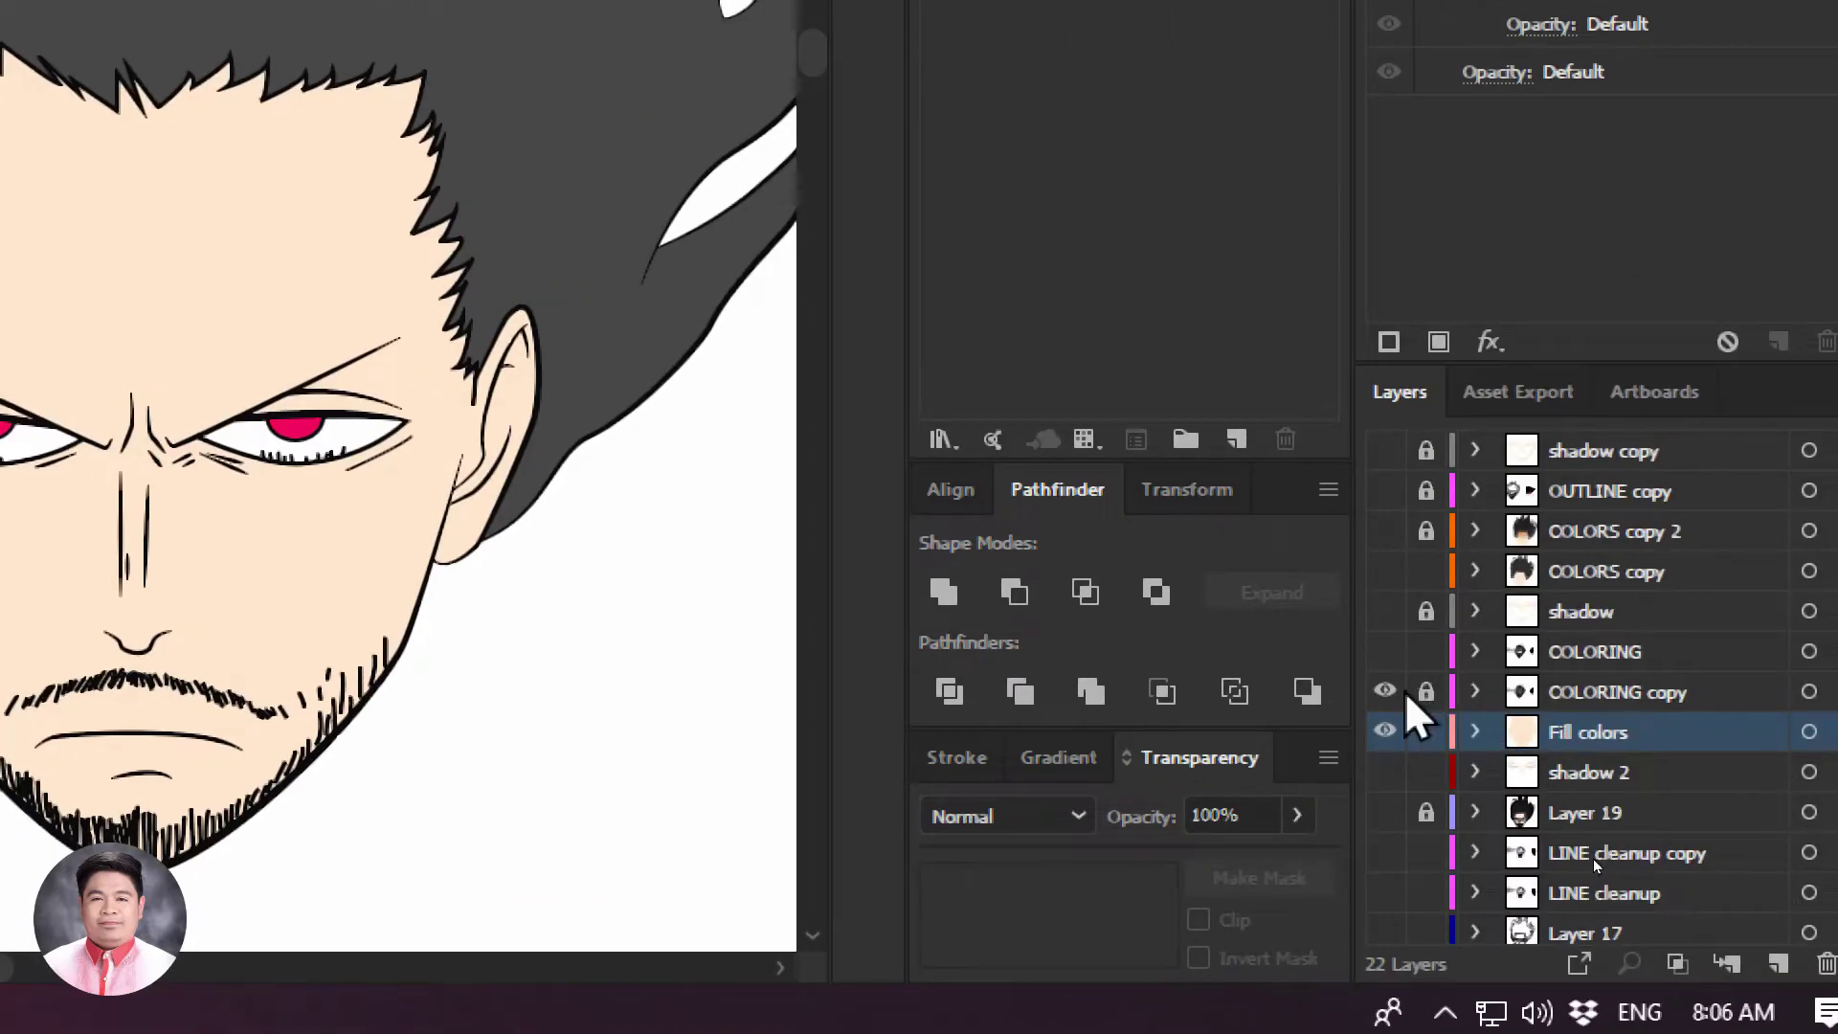
pyautogui.click(1386, 691)
pyautogui.click(1387, 691)
pyautogui.click(1386, 691)
pyautogui.click(1386, 692)
pyautogui.click(1426, 691)
pyautogui.click(1386, 732)
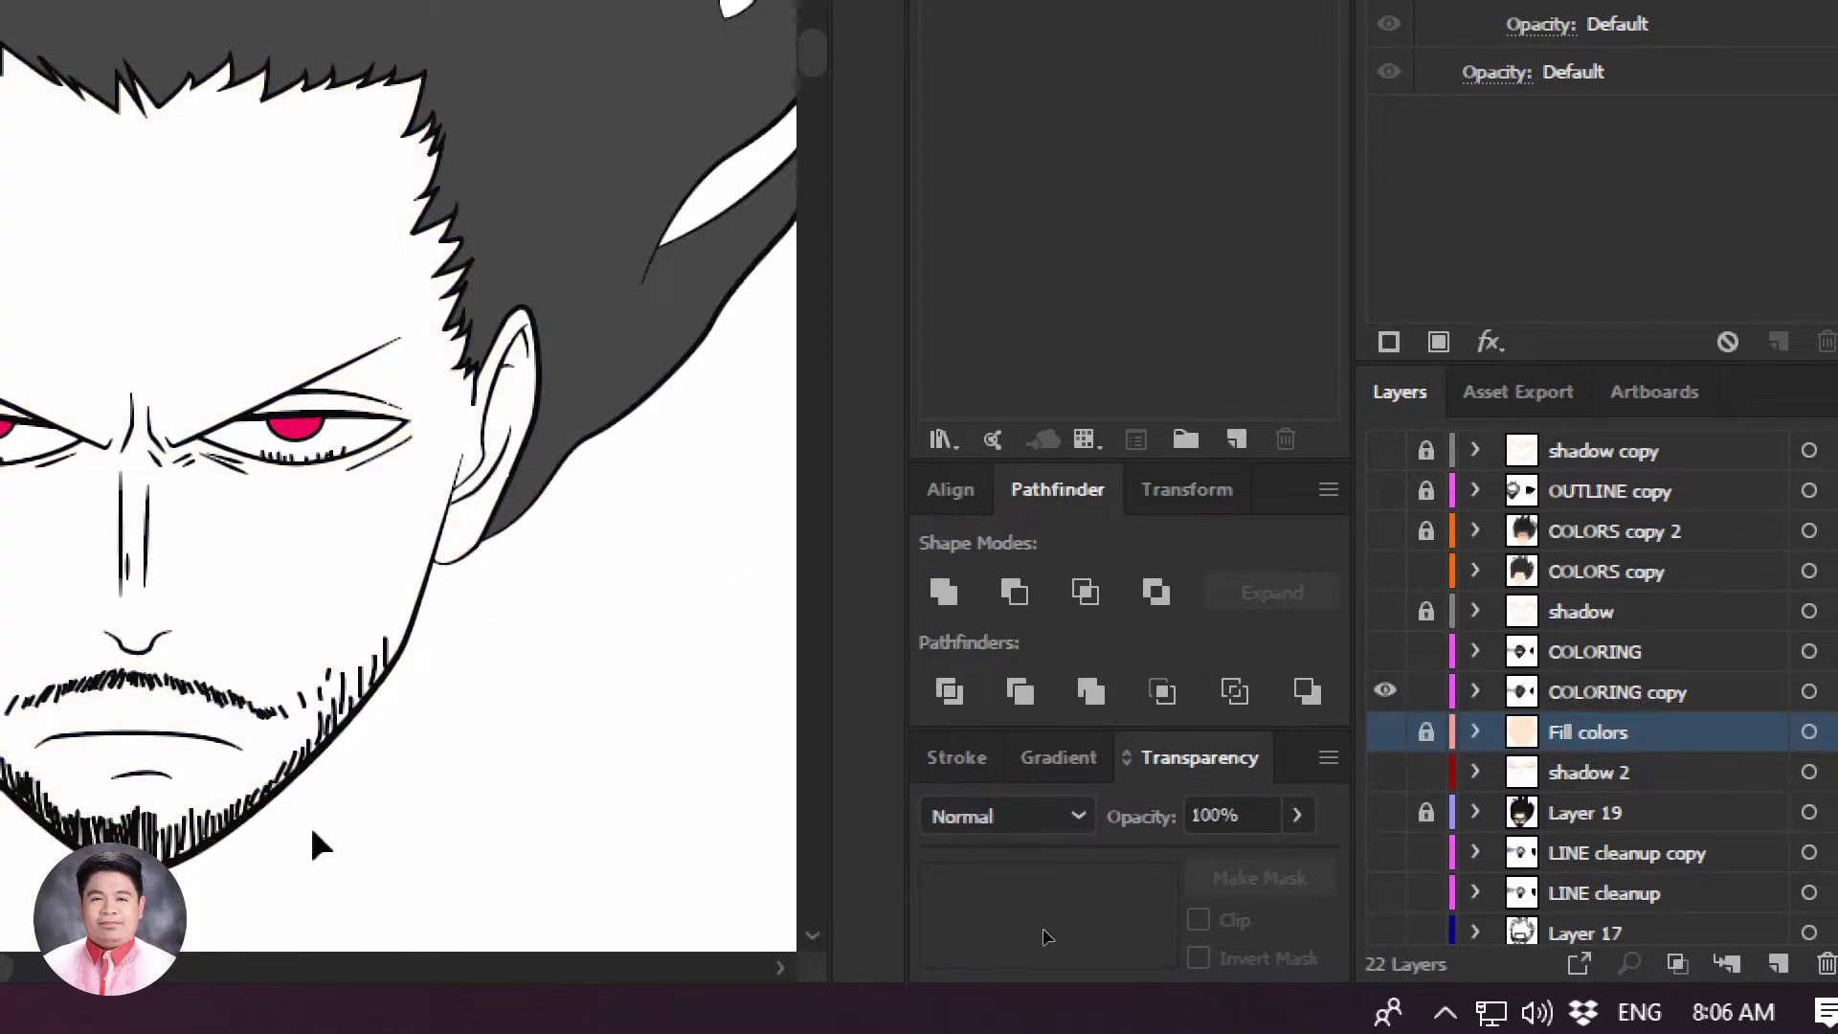
# Try removing both red irises after selecting them with the Direct Selection tool, then undo the removal and deselect
pyautogui.moveTo(312, 843); pyautogui.dragTo(602, 857)
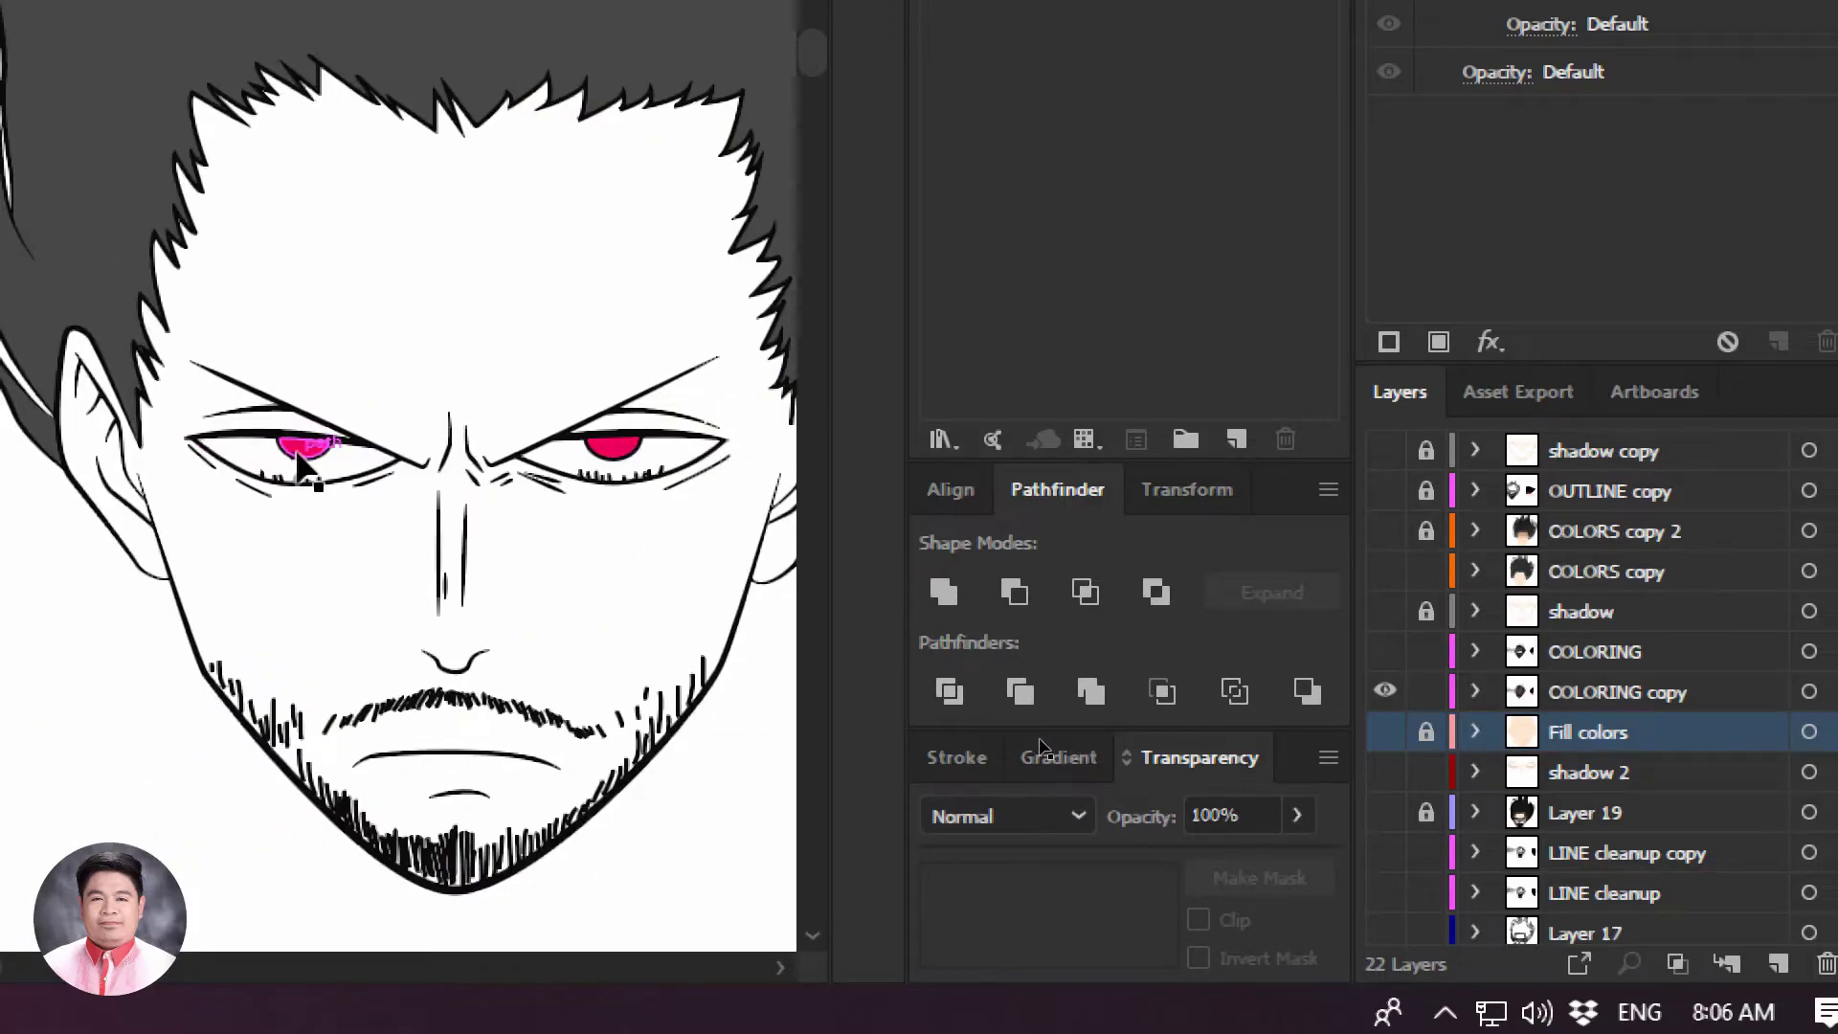
pyautogui.click(299, 464)
pyautogui.click(184, 809)
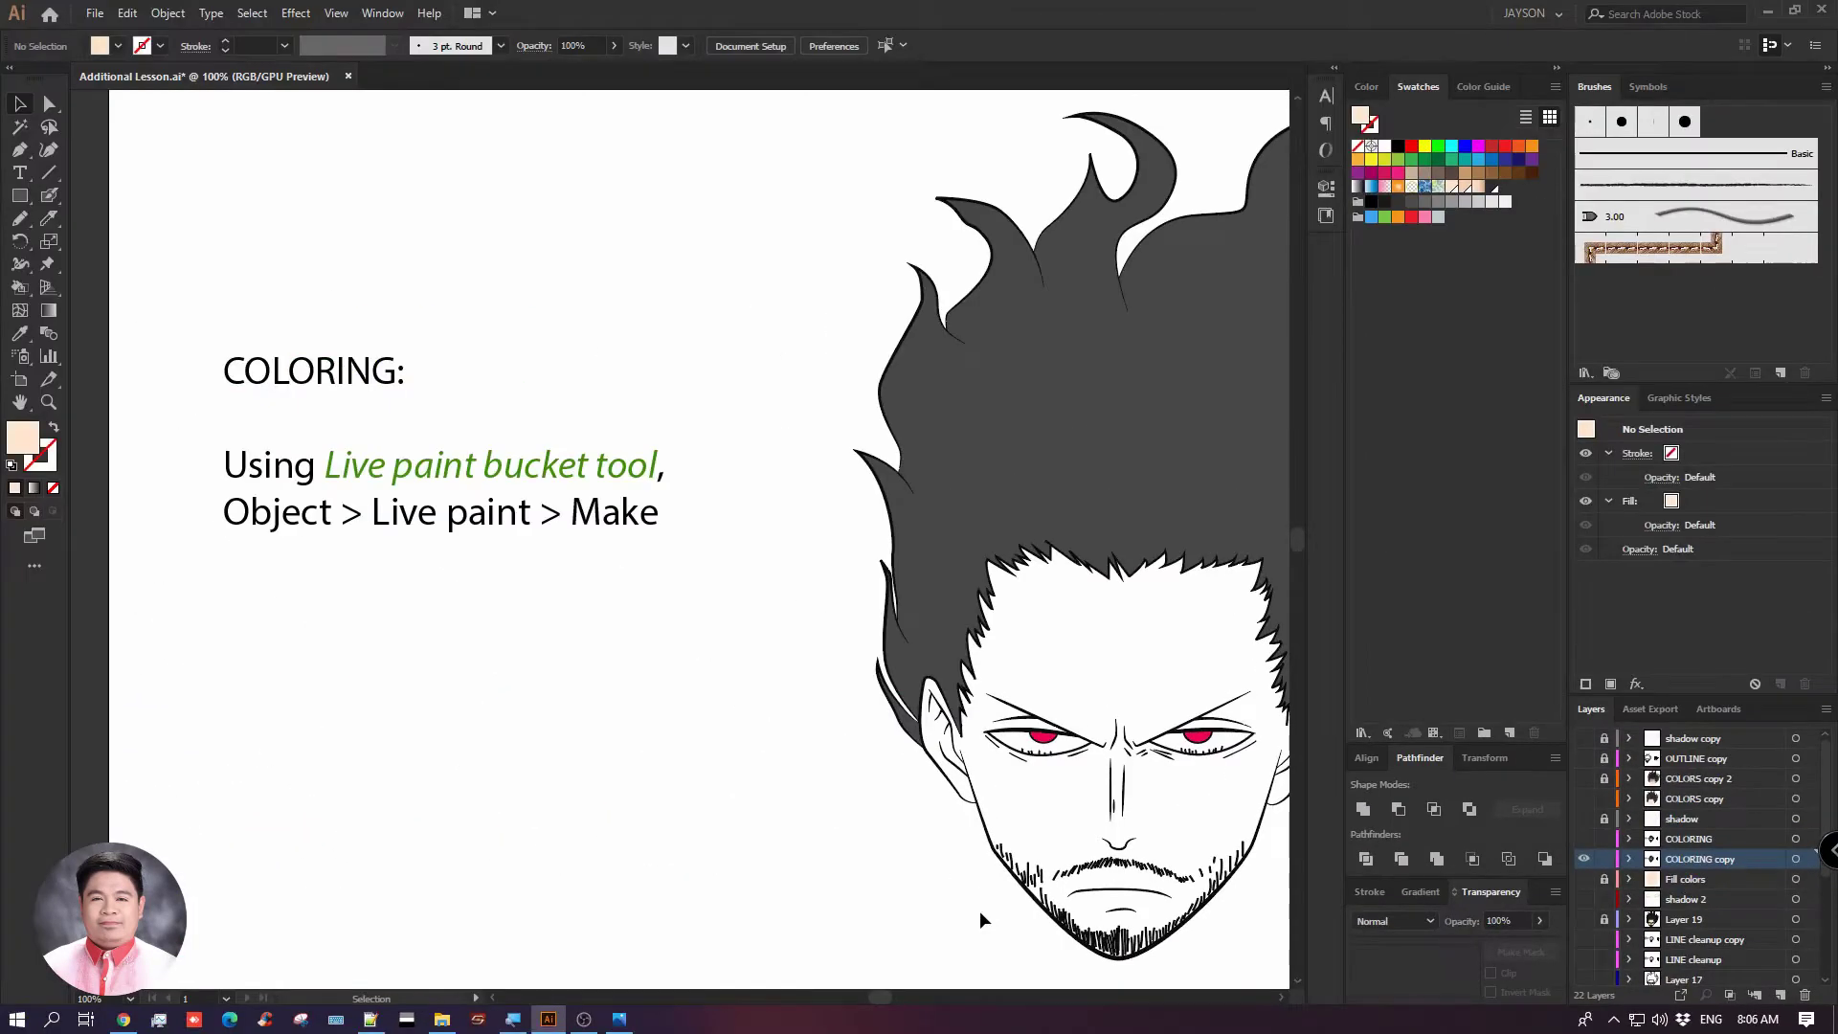
pyautogui.moveTo(893, 784); pyautogui.dragTo(424, 555)
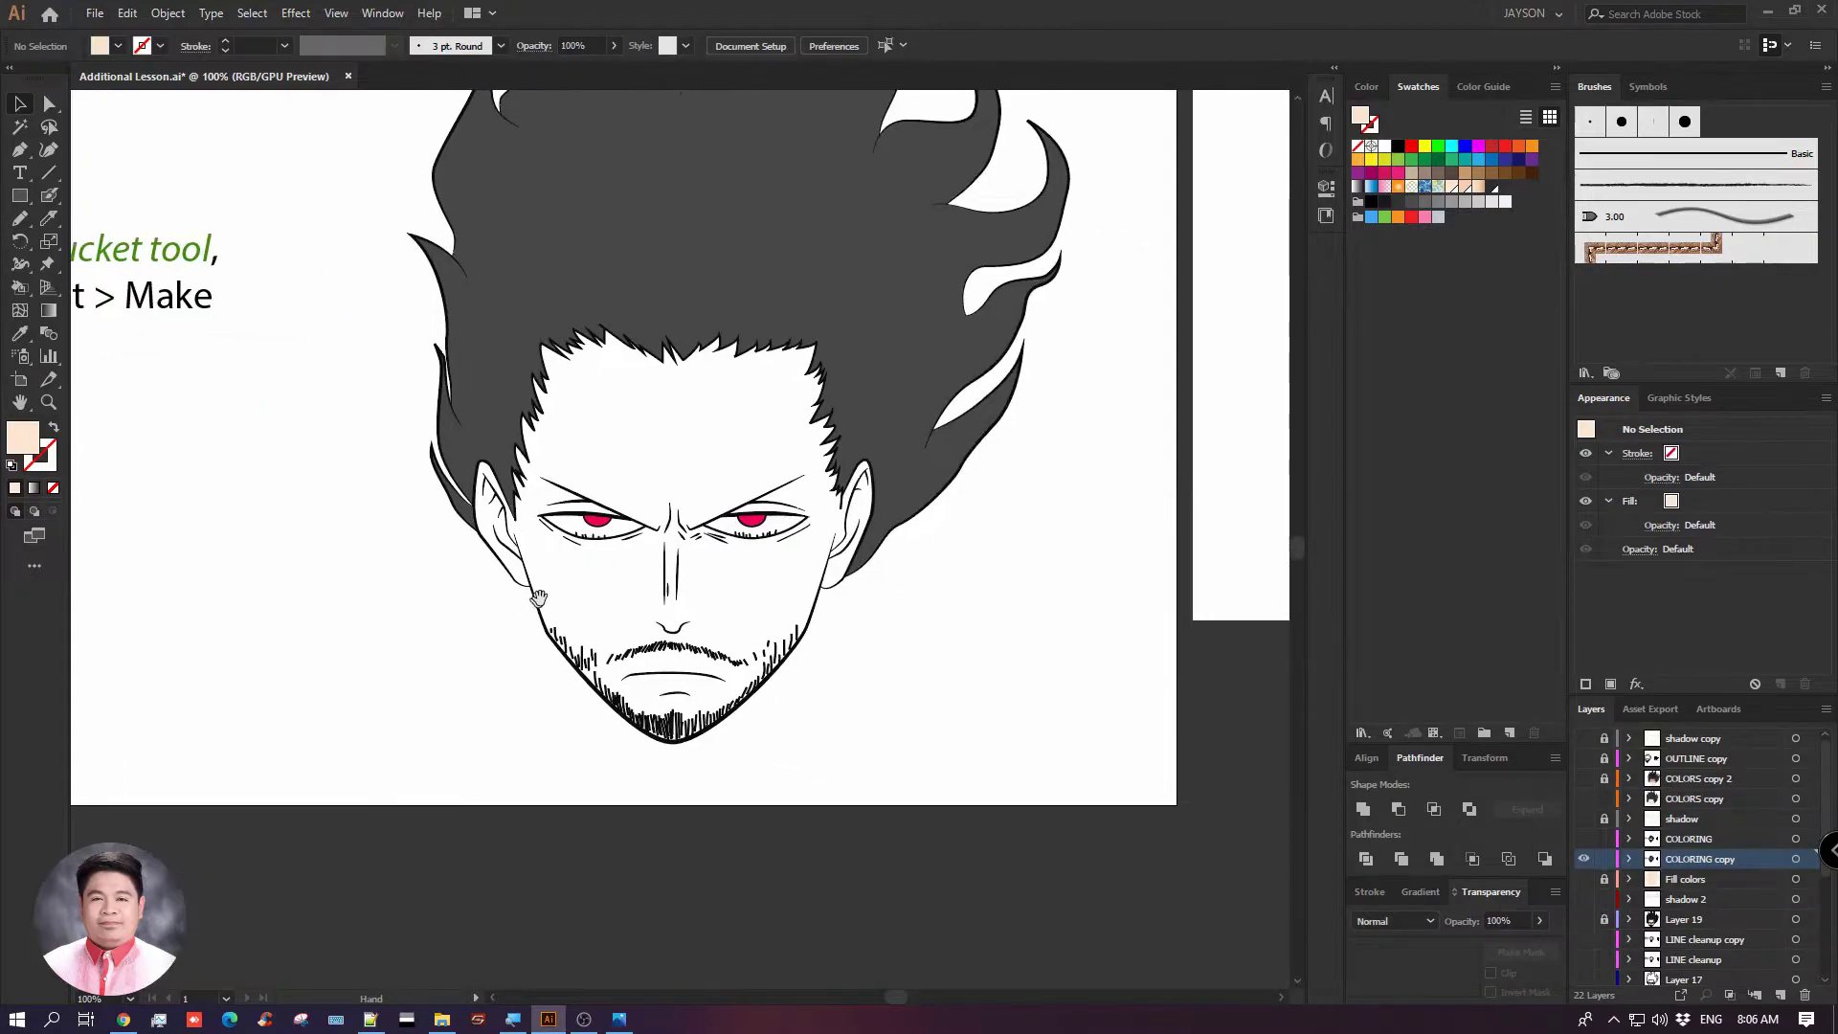
pyautogui.click(50, 104)
pyautogui.click(589, 526)
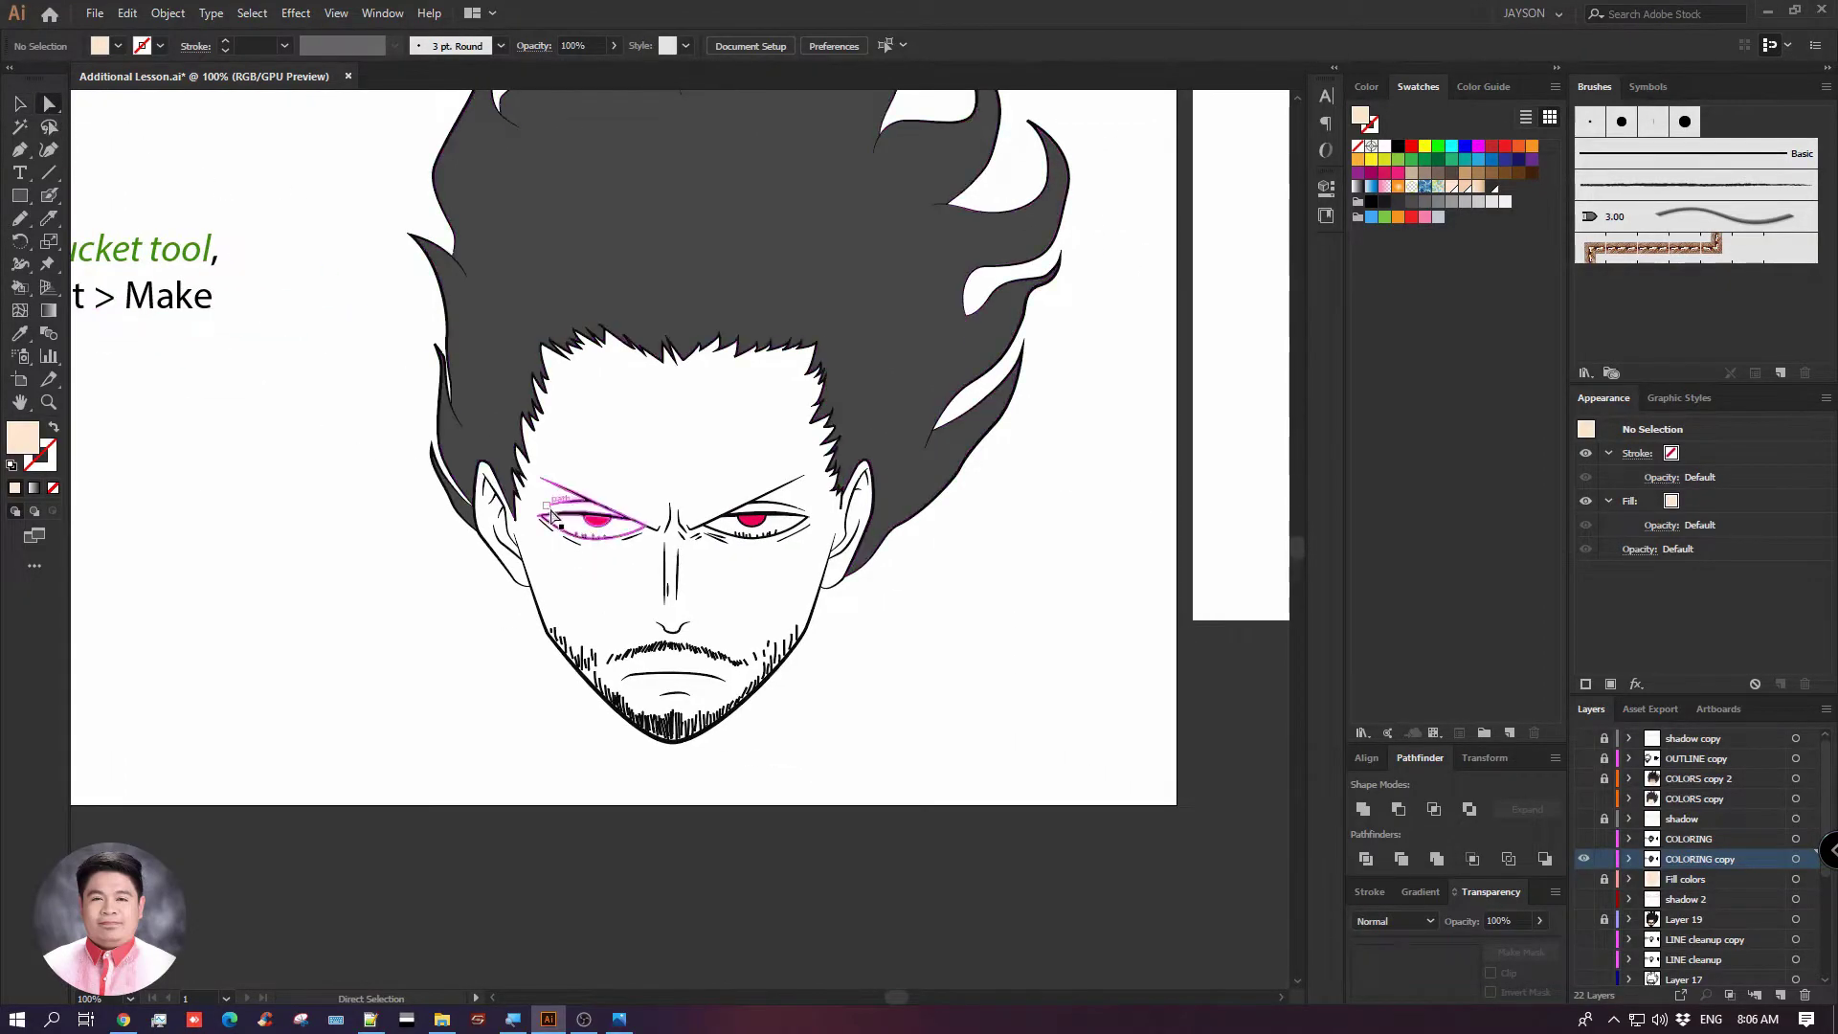
pyautogui.click(596, 527)
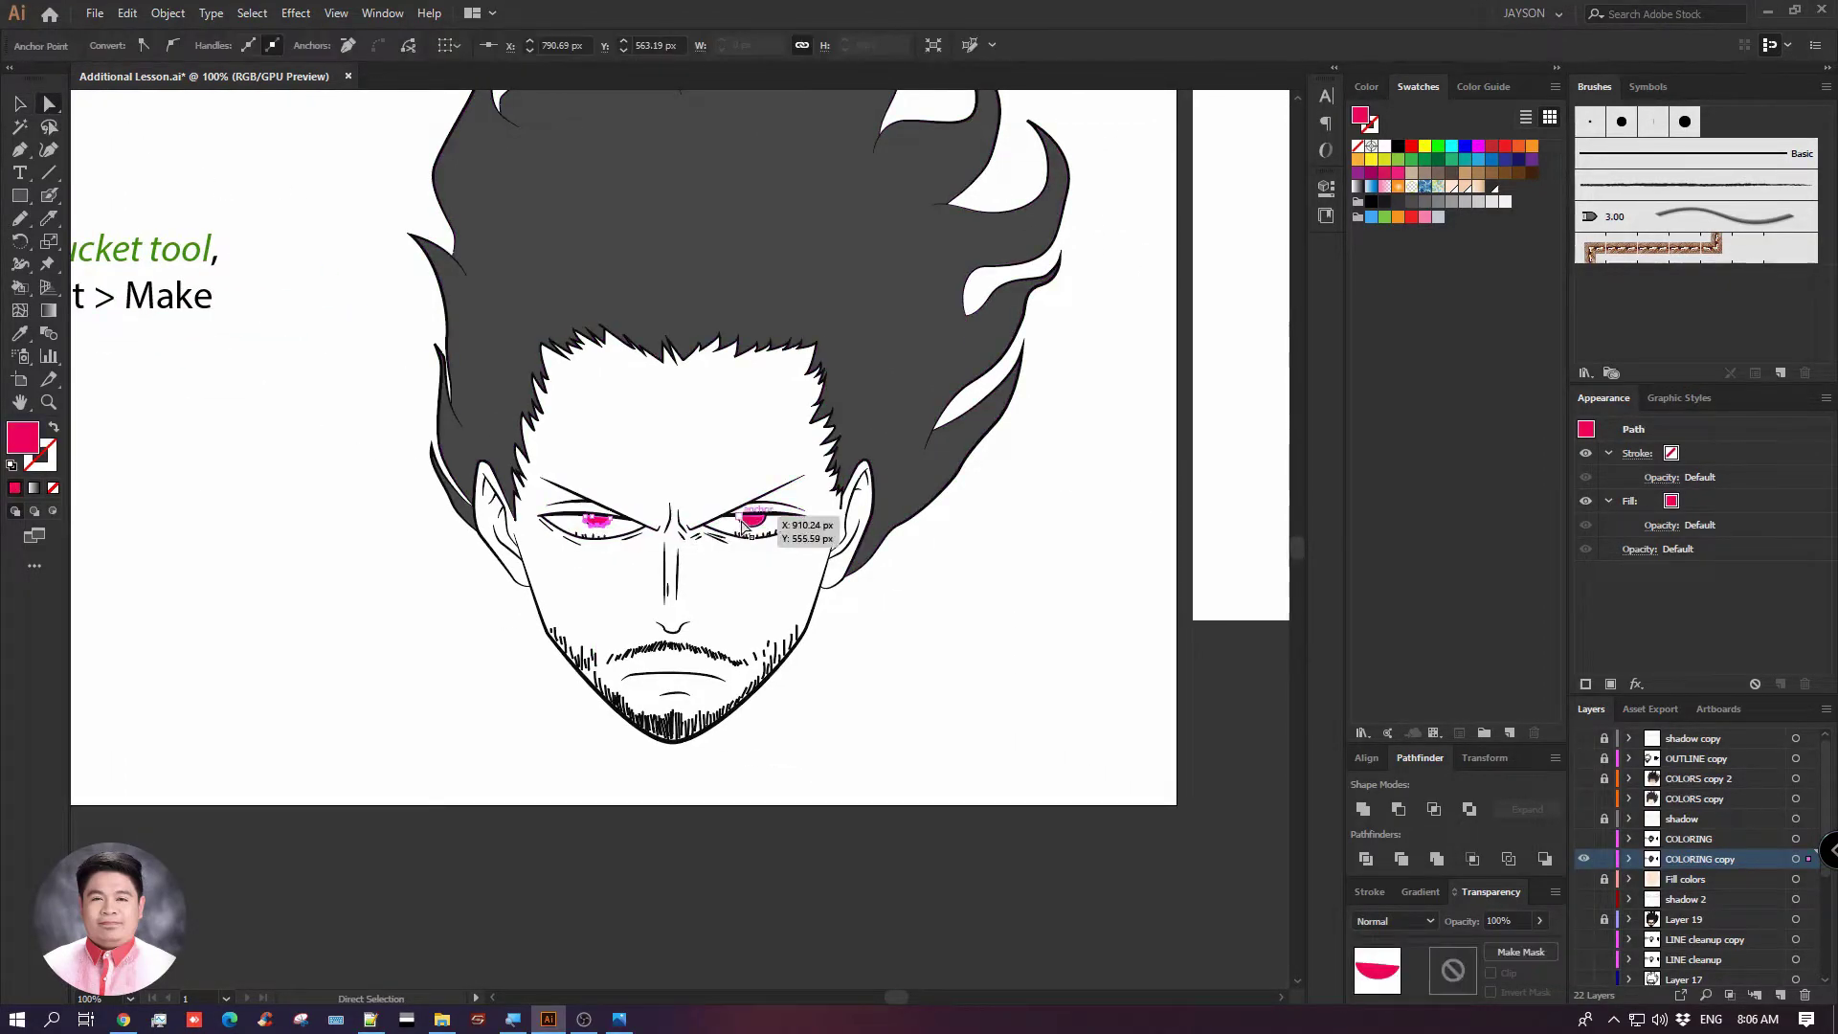
pyautogui.click(16, 105)
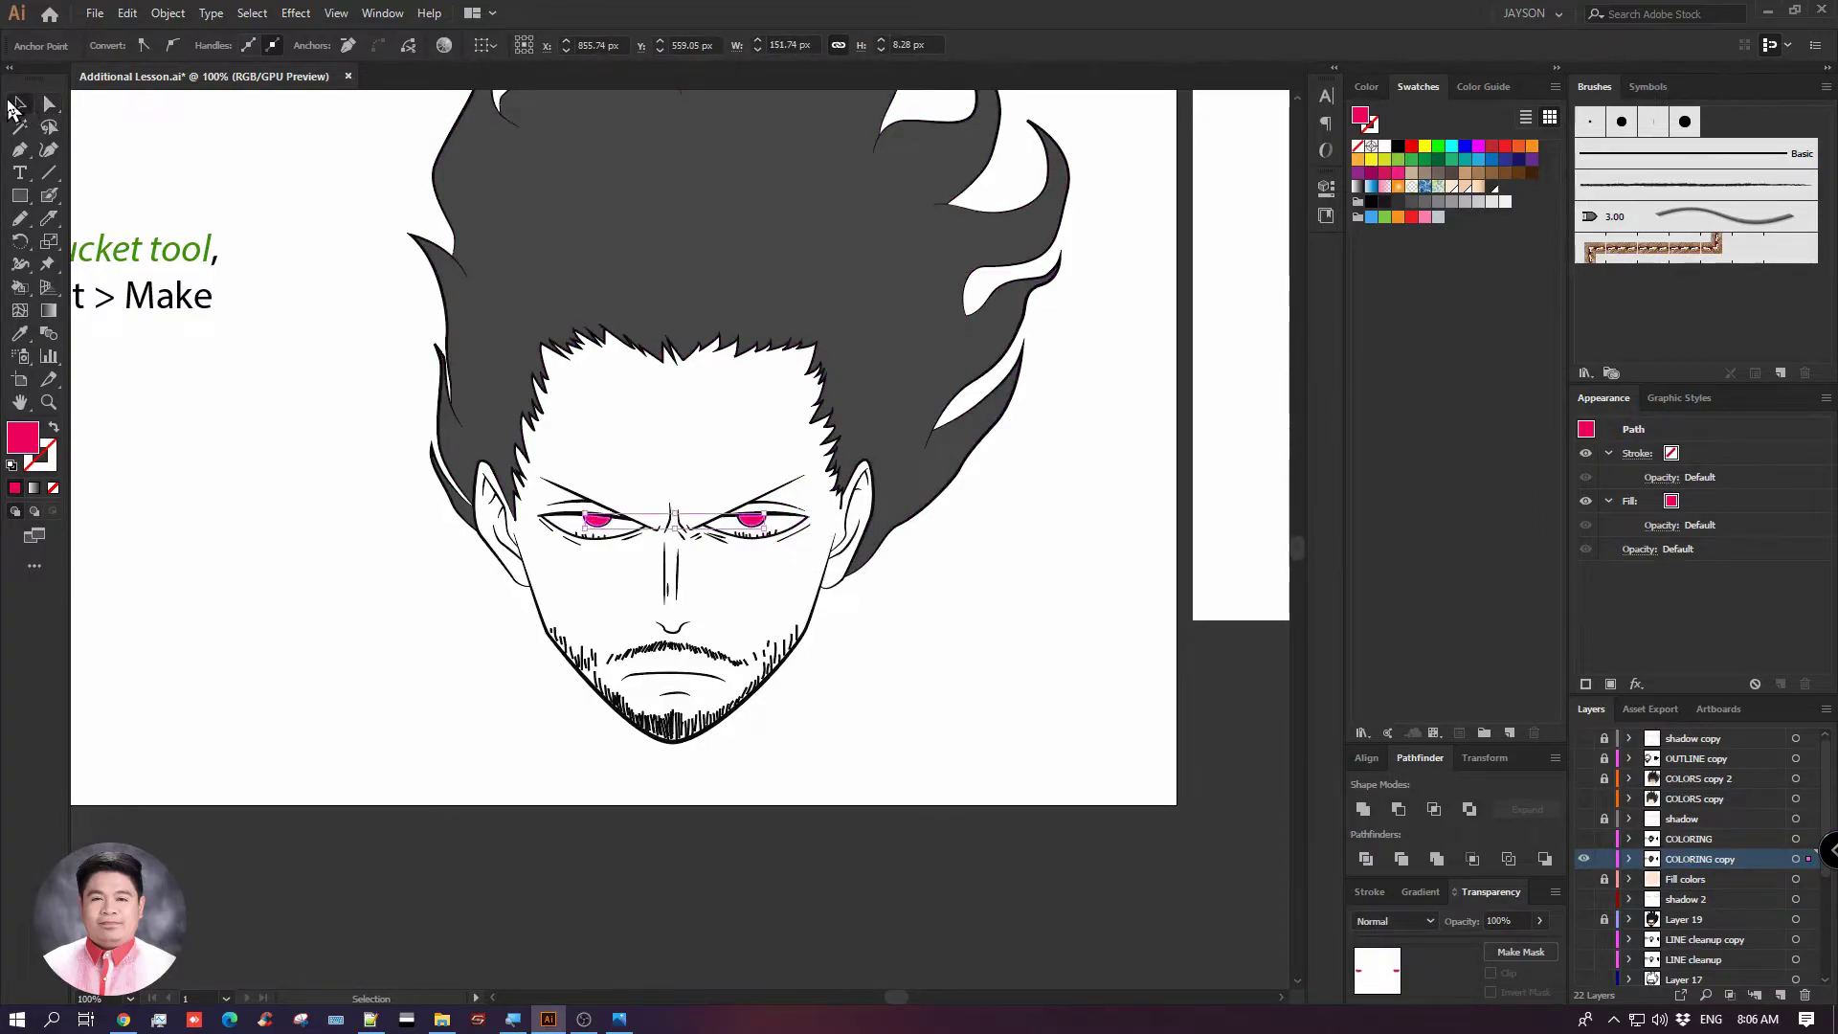
pyautogui.press('Delete')
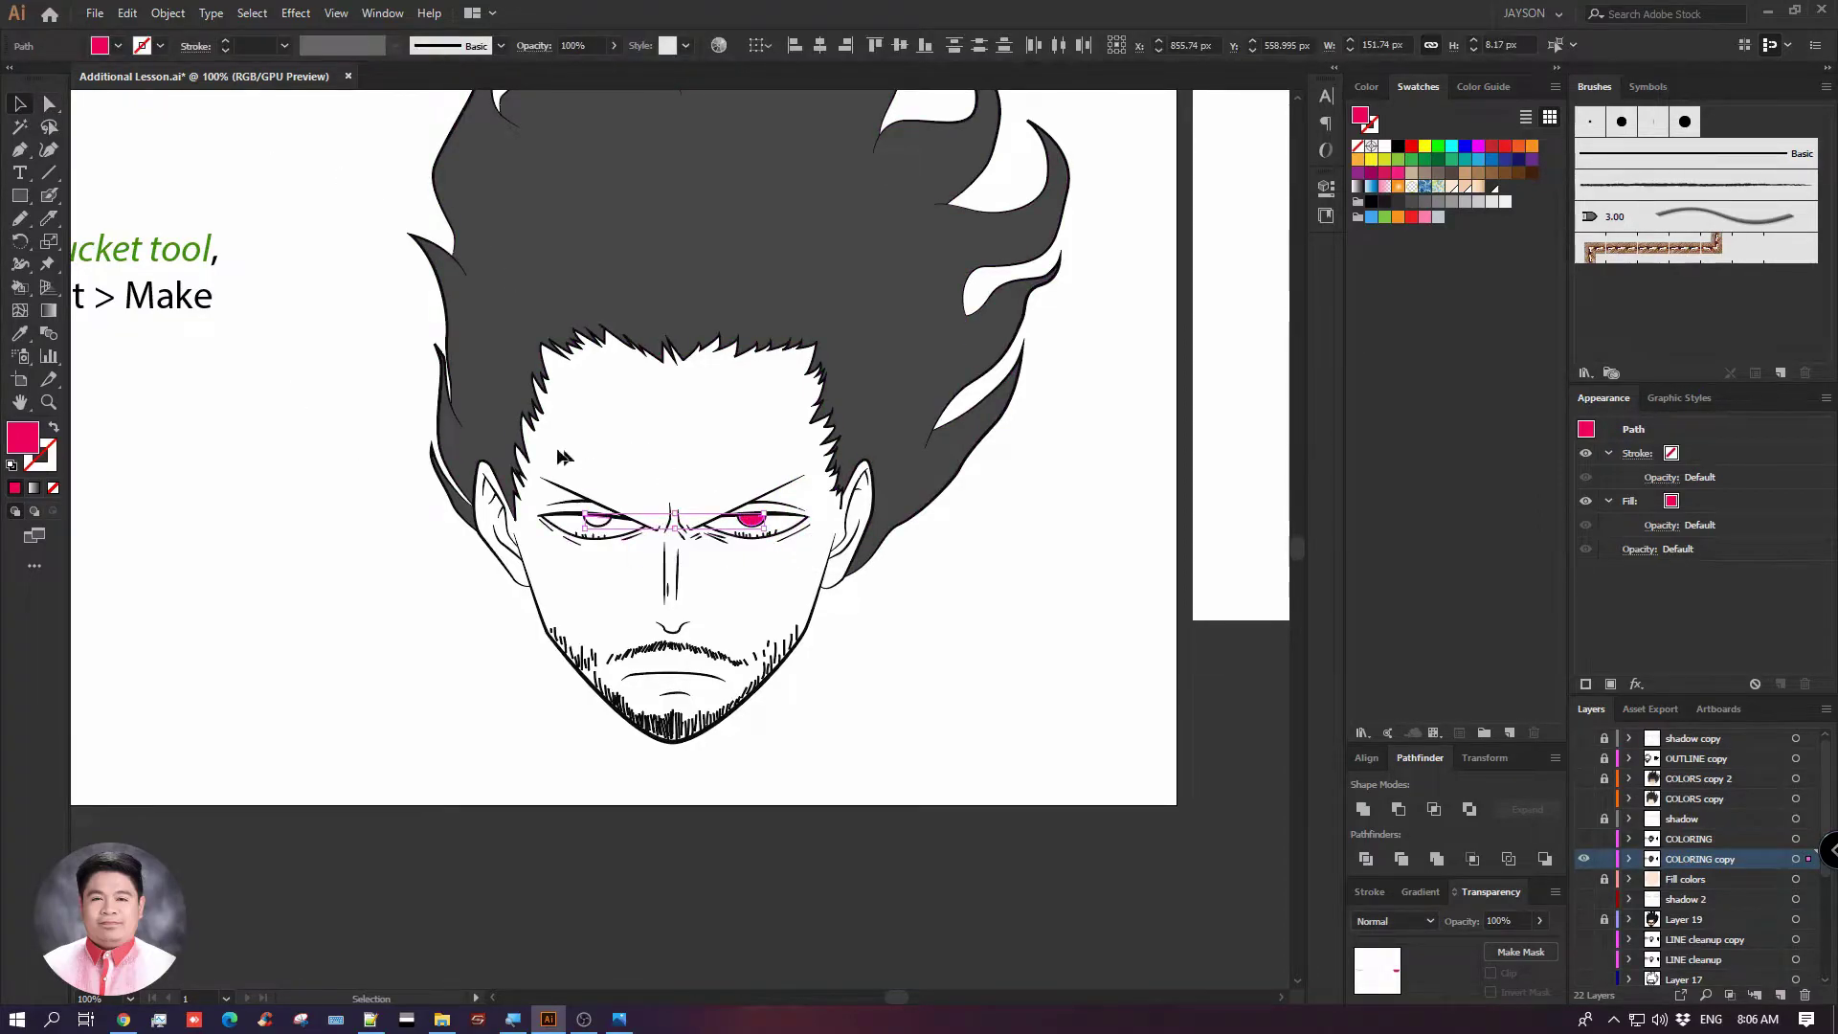
pyautogui.hotkey('ctrl', 'z')
pyautogui.click(411, 571)
# Isolate the head's nested fill group, cut both red irises out of it, and exit isolation mode
pyautogui.doubleClick(597, 531)
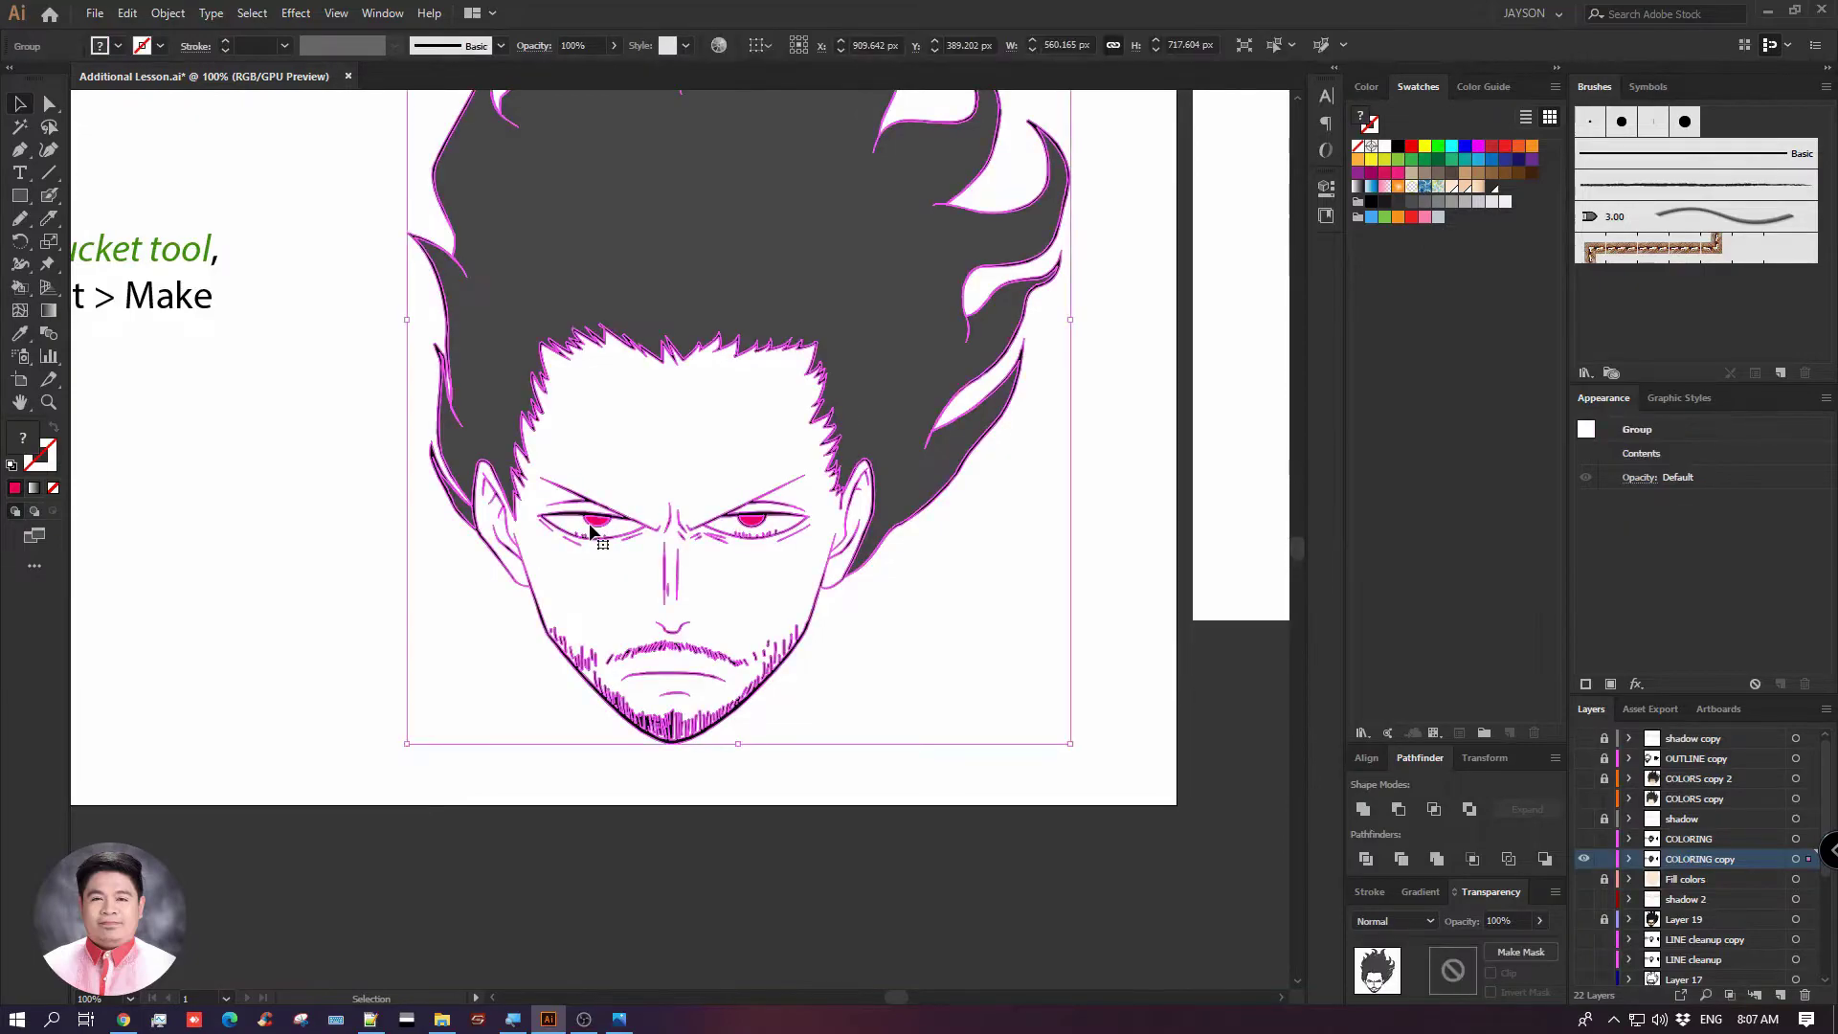
pyautogui.click(599, 530)
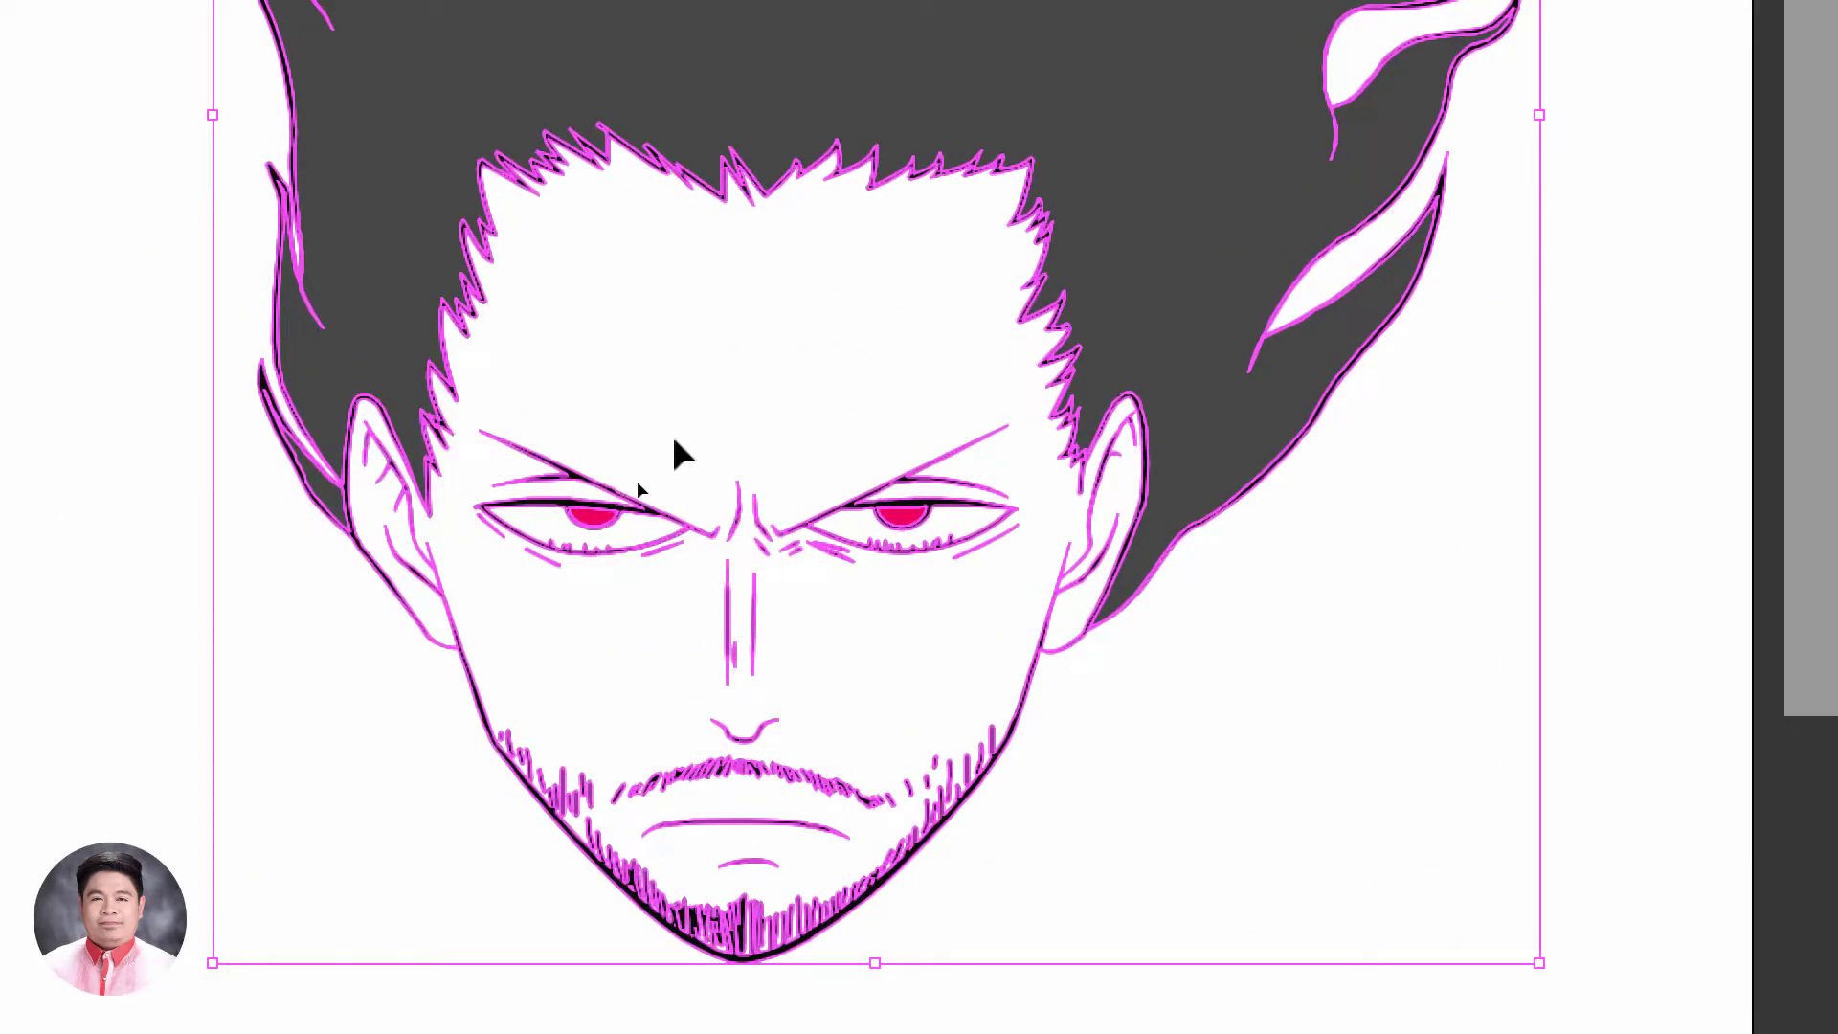
pyautogui.doubleClick(122, 577)
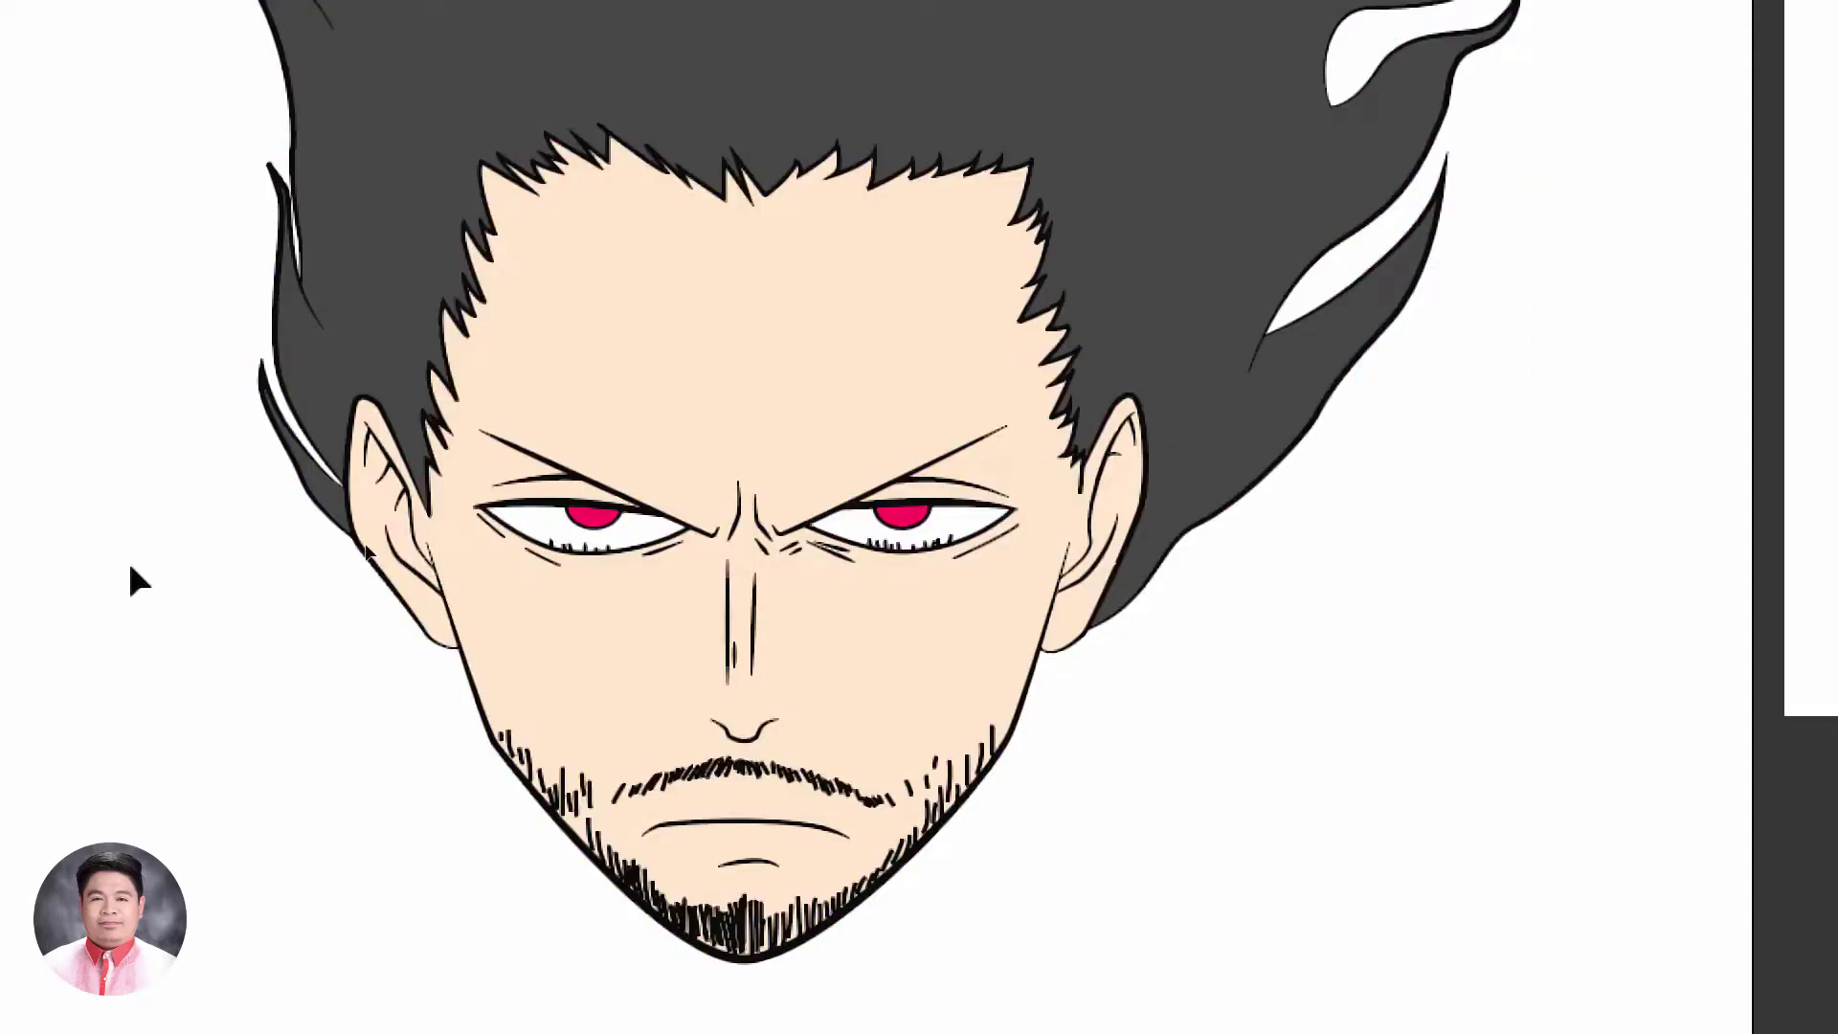
pyautogui.moveTo(136, 349); pyautogui.dragTo(101, 588)
pyautogui.click(480, 70)
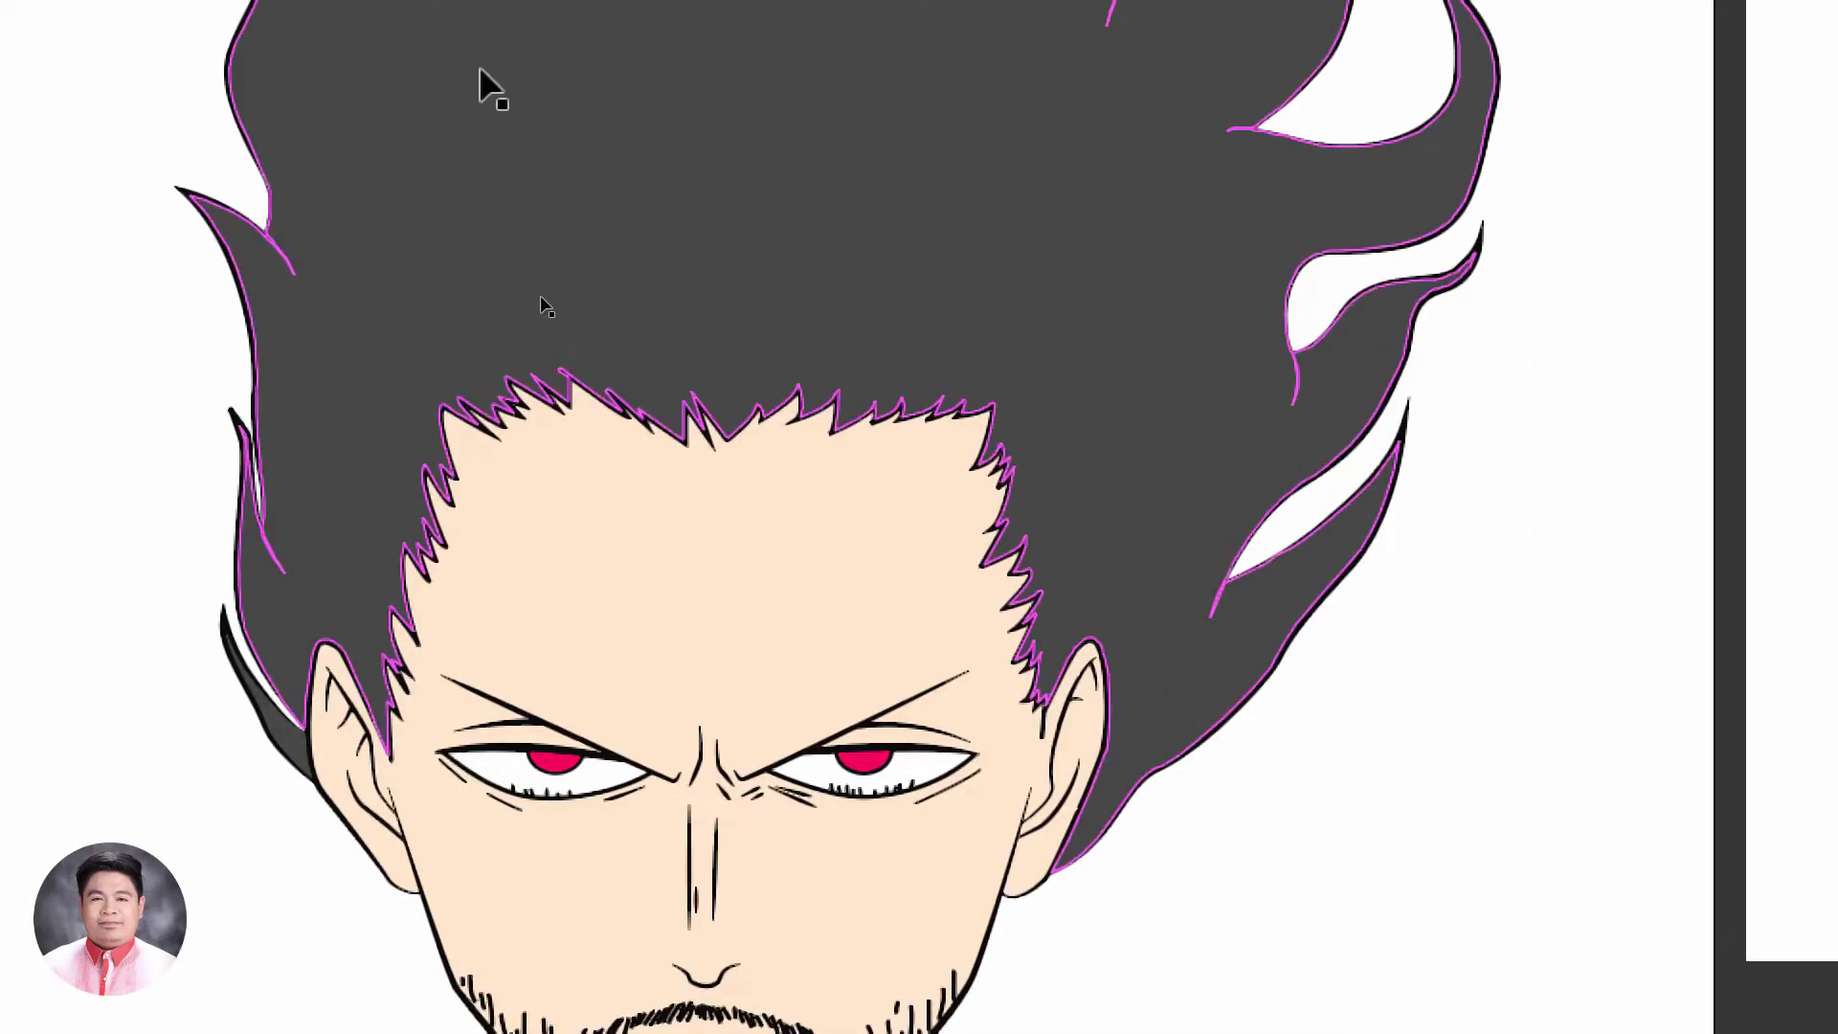
pyautogui.doubleClick(557, 763)
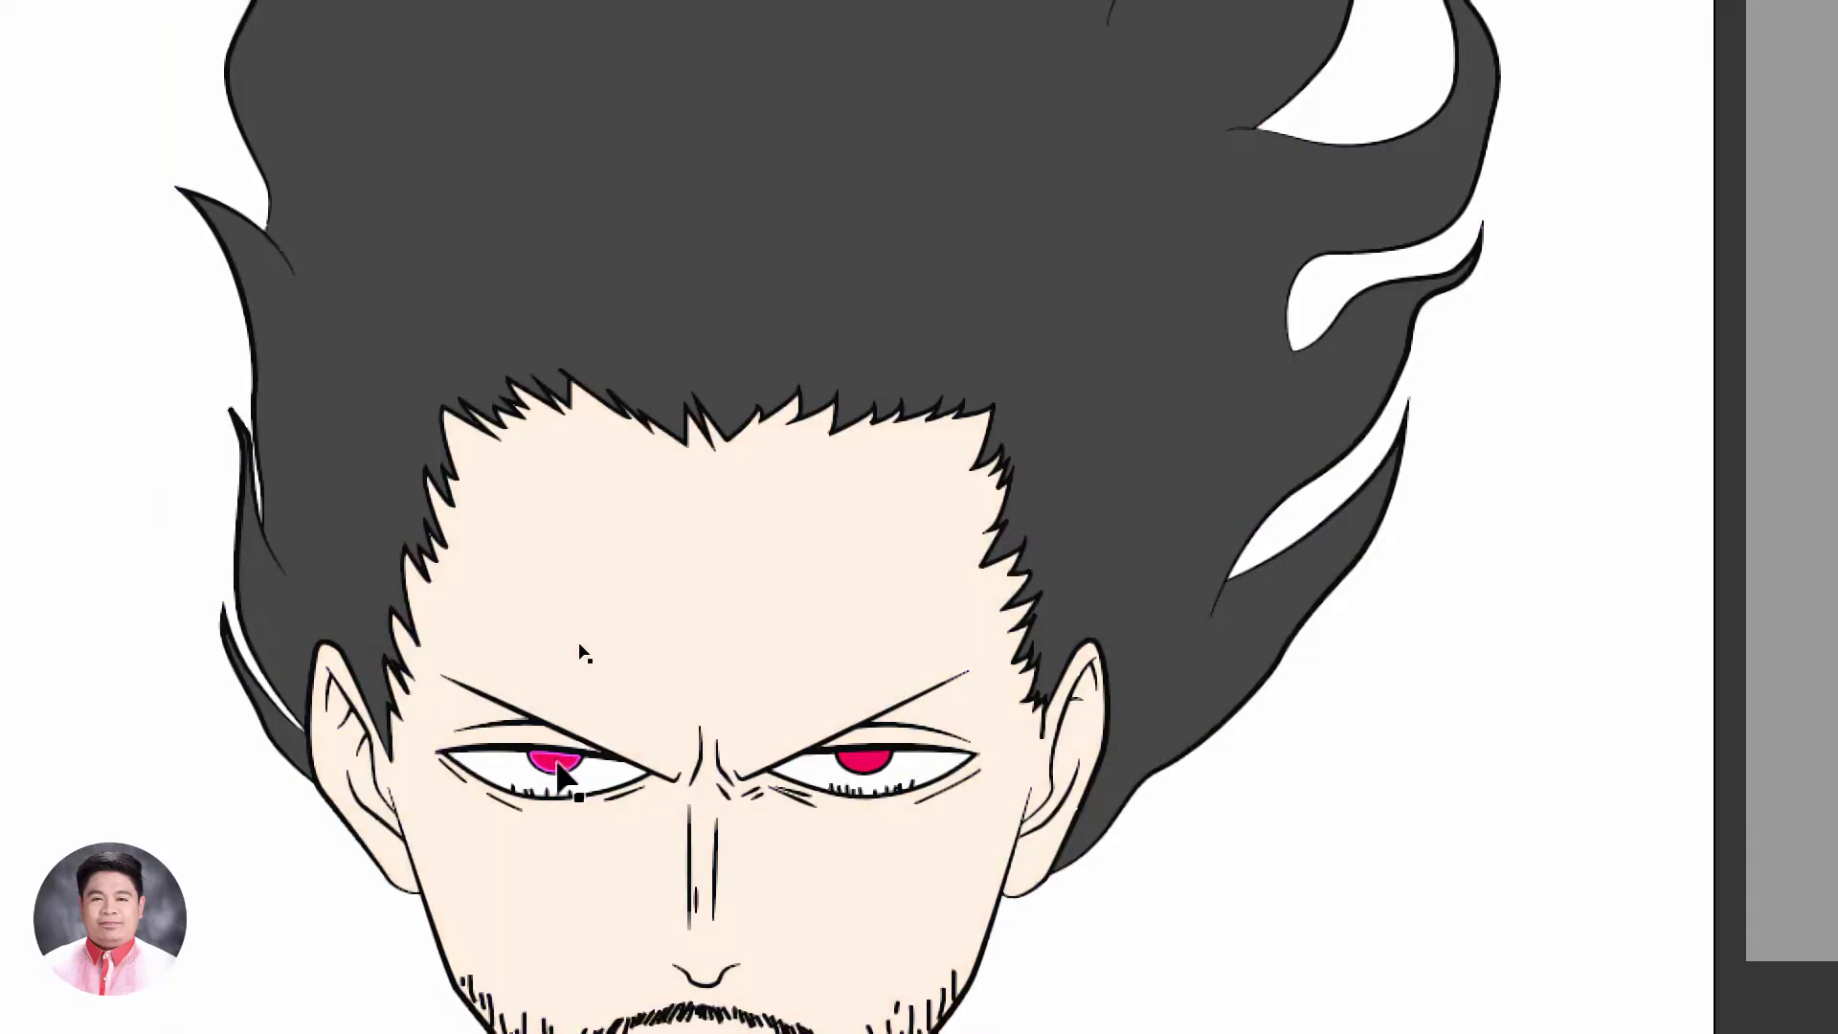
pyautogui.click(558, 763)
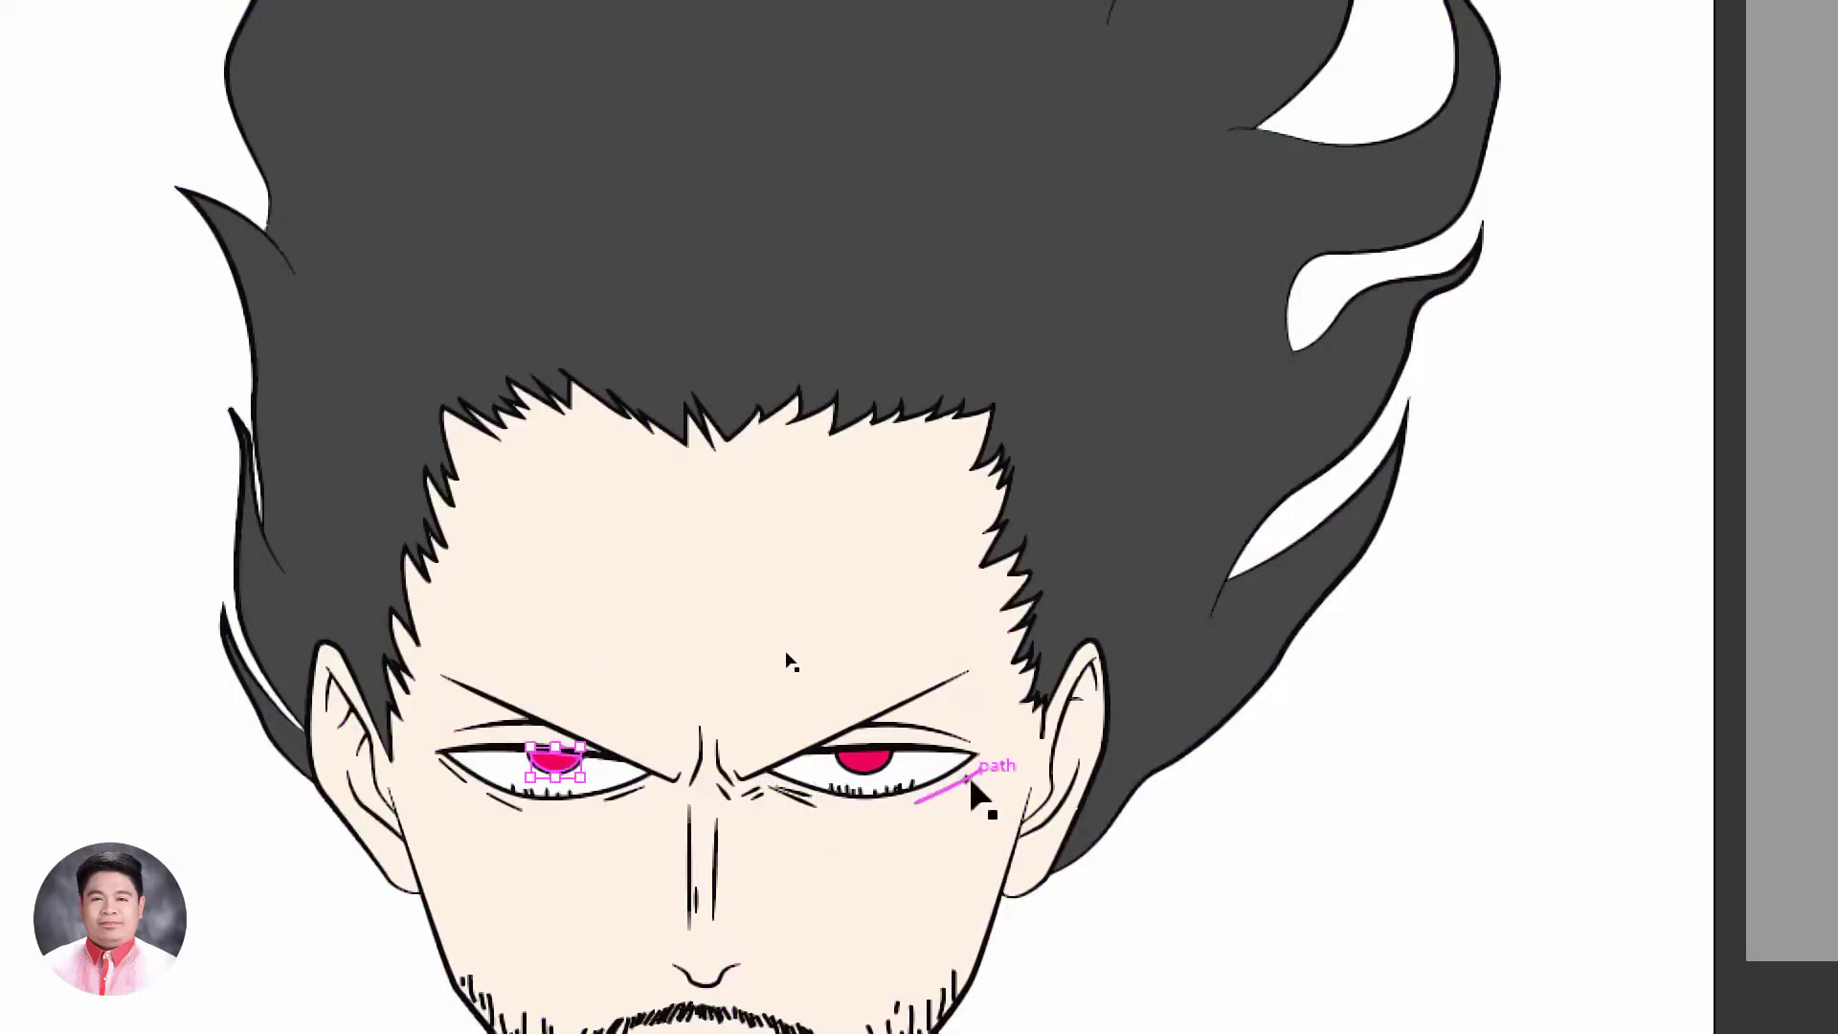
pyautogui.keyDown('shift'); pyautogui.click(865, 760); pyautogui.keyUp('shift')
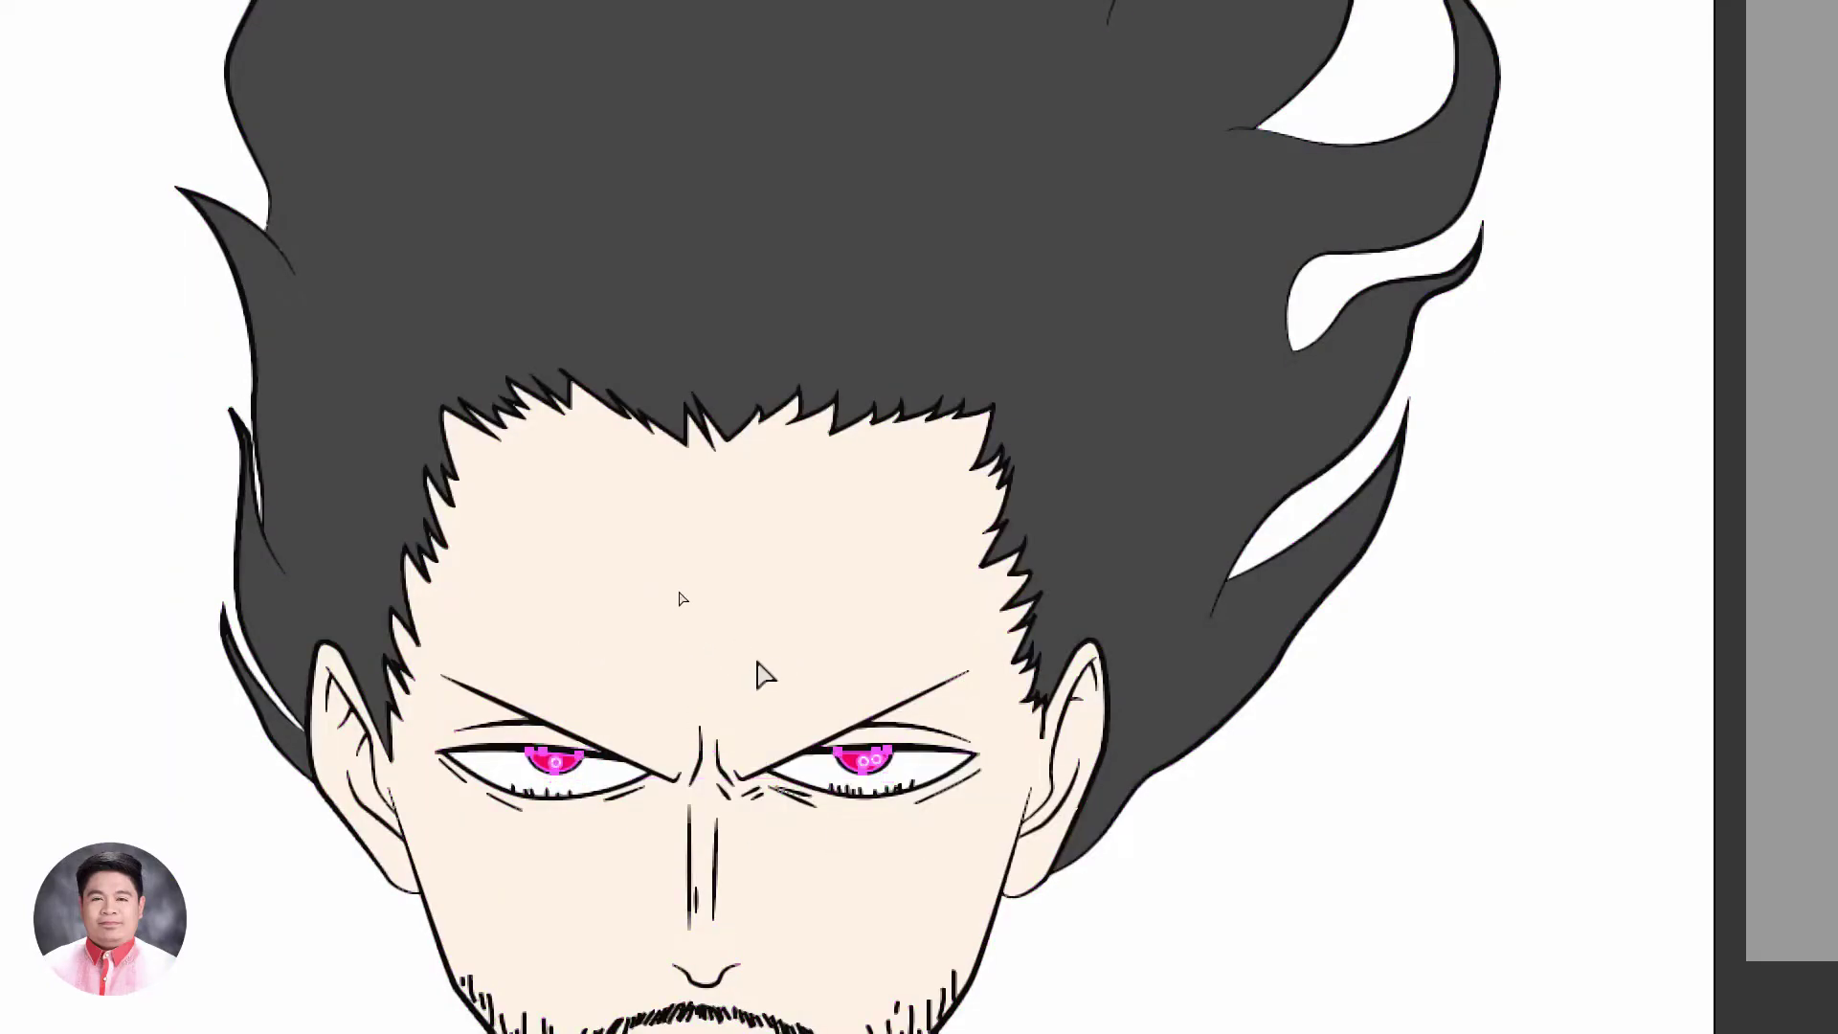
pyautogui.press('Delete')
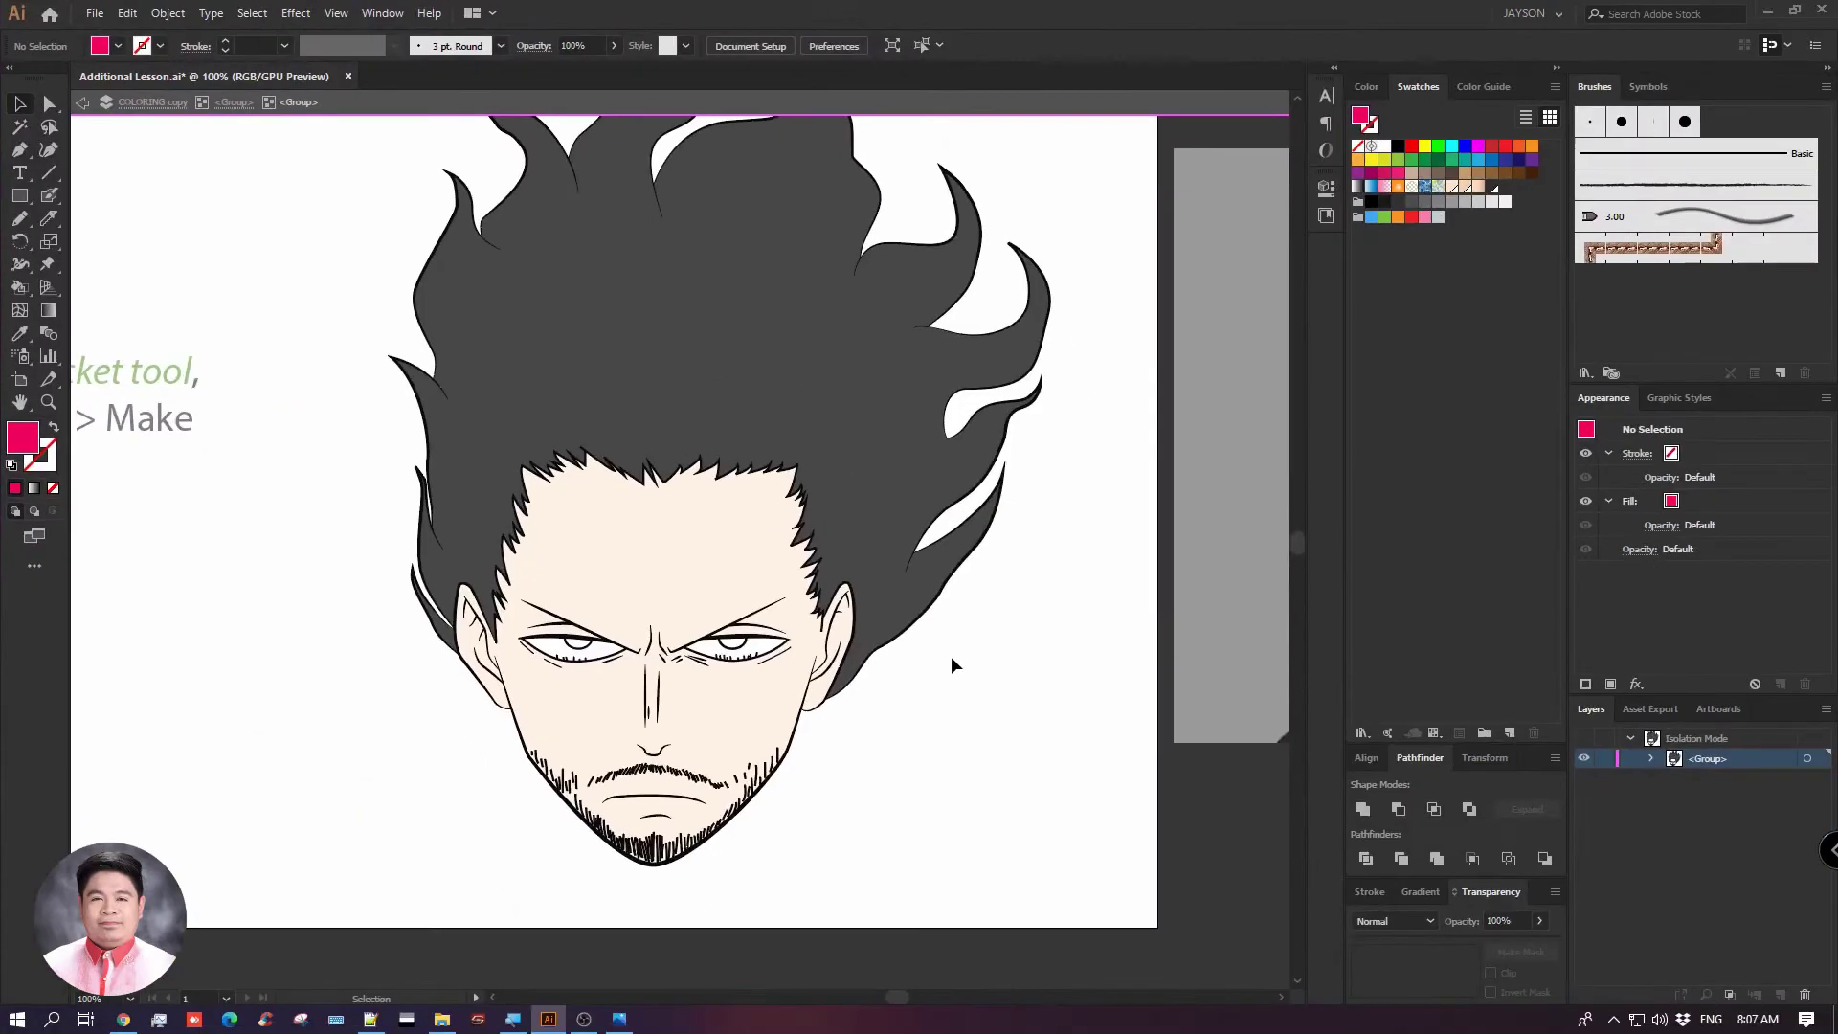
pyautogui.doubleClick(1099, 748)
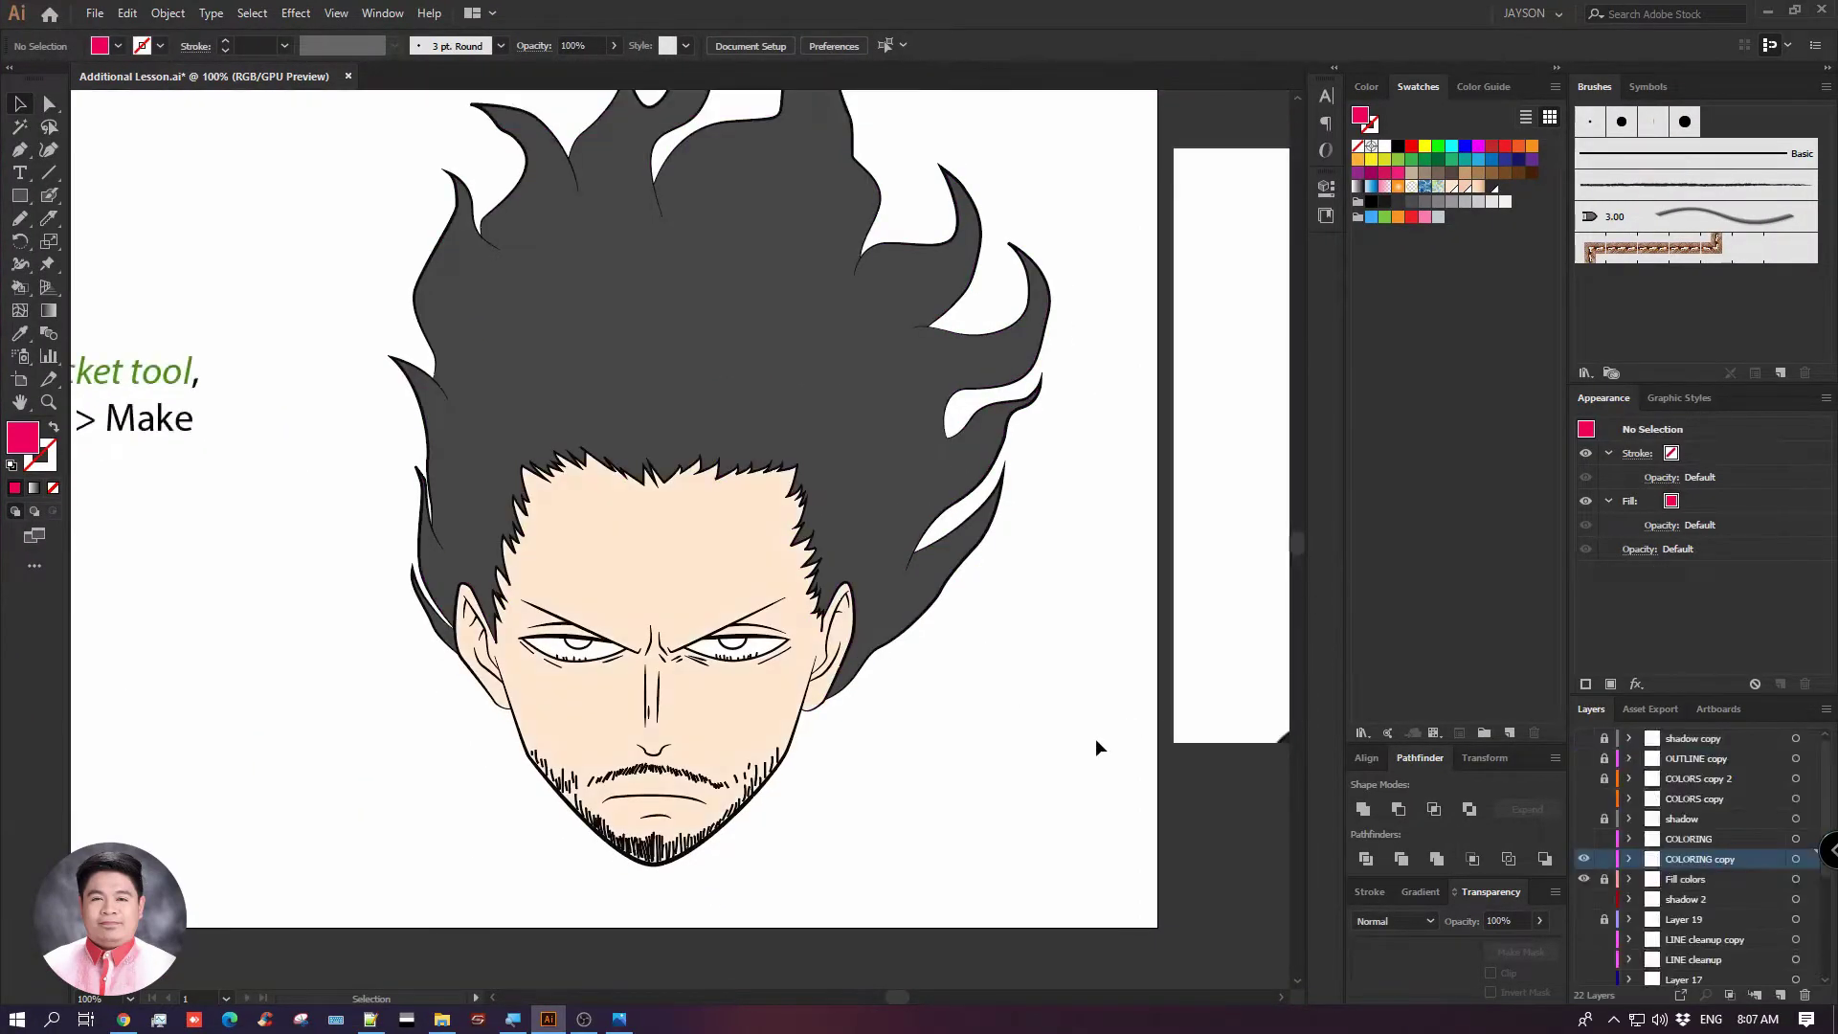
# Paste the irises in front onto the Fill colors layer, and lock and hide that layer
pyautogui.click(1677, 880)
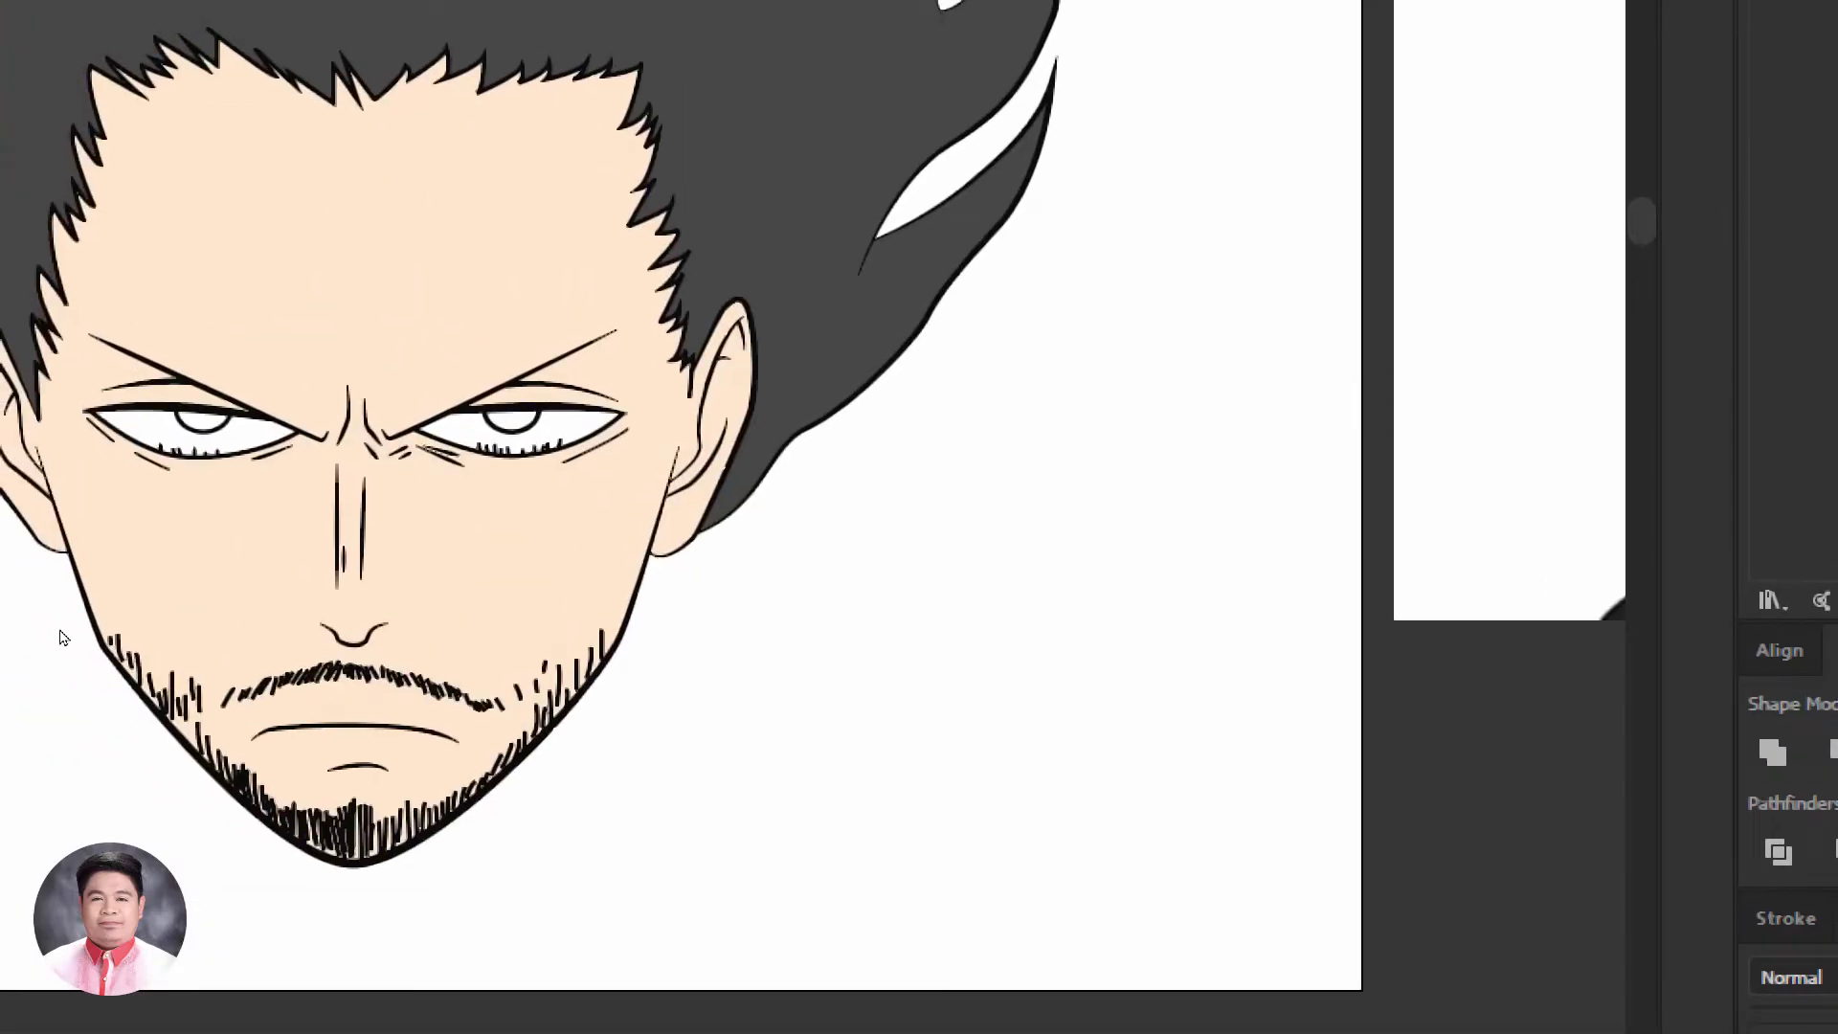
pyautogui.hotkey('ctrl', 'f')
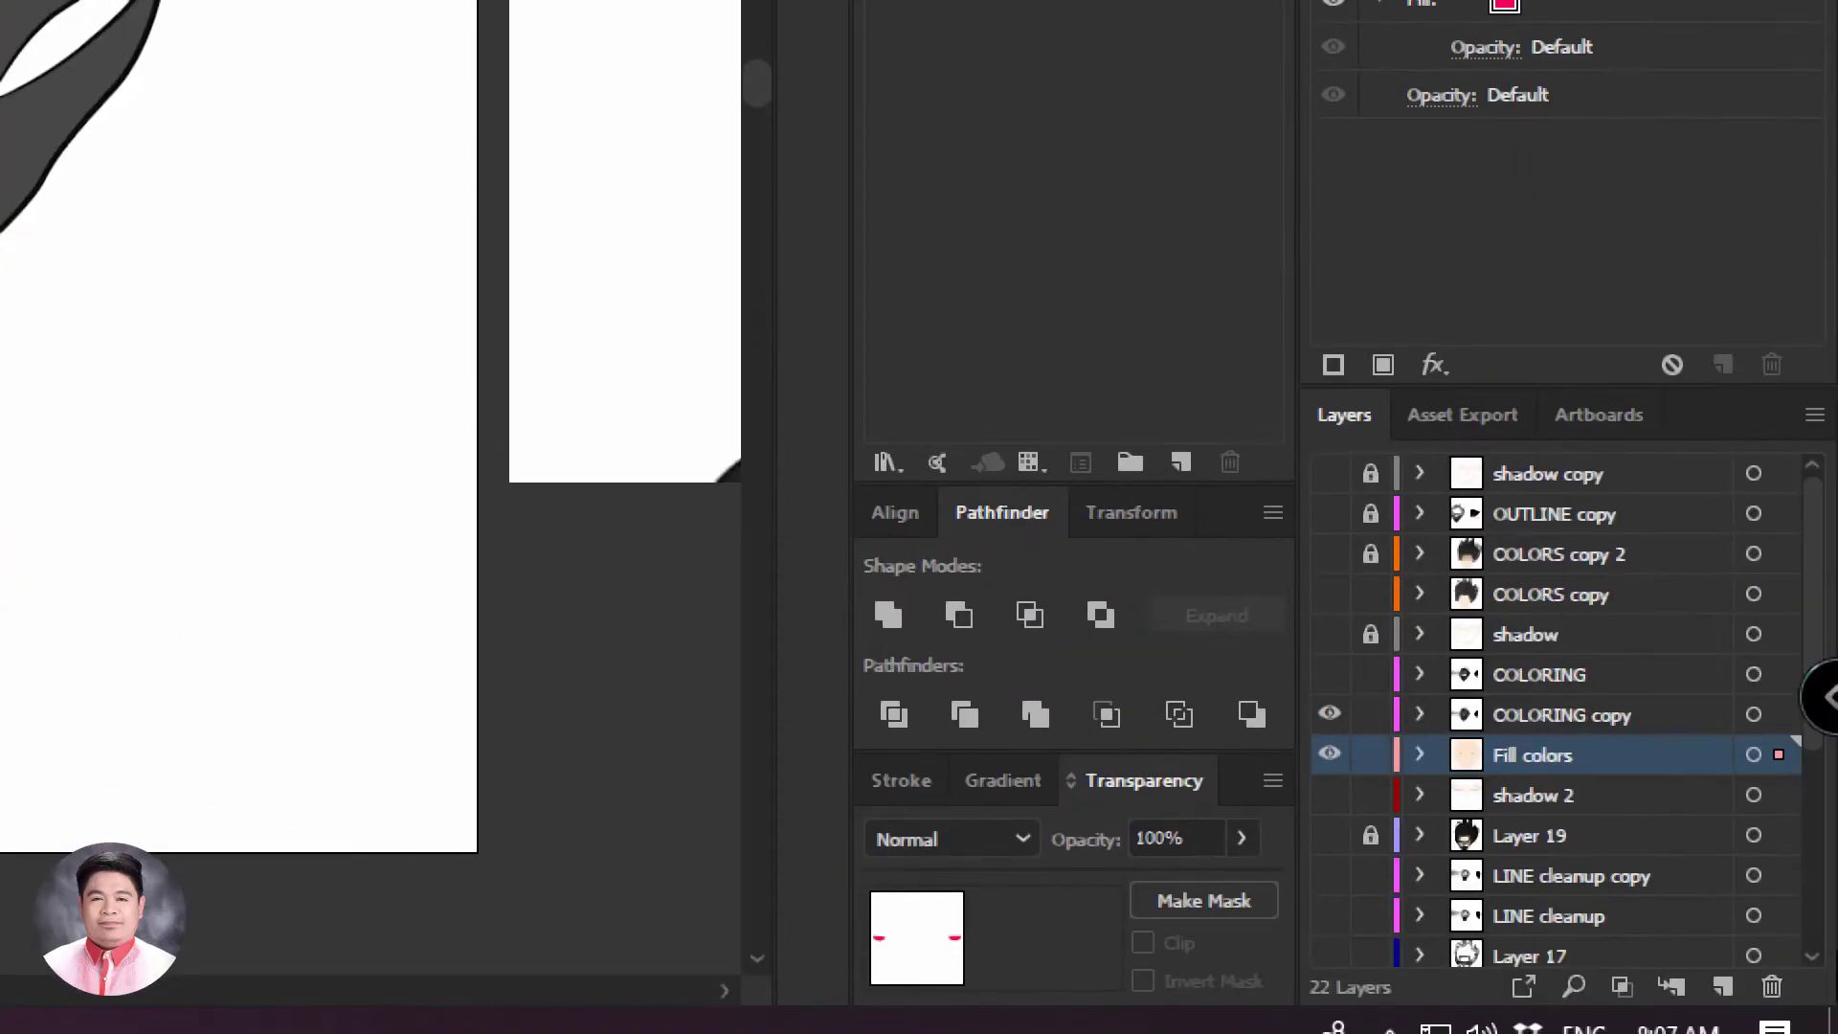
pyautogui.click(1371, 754)
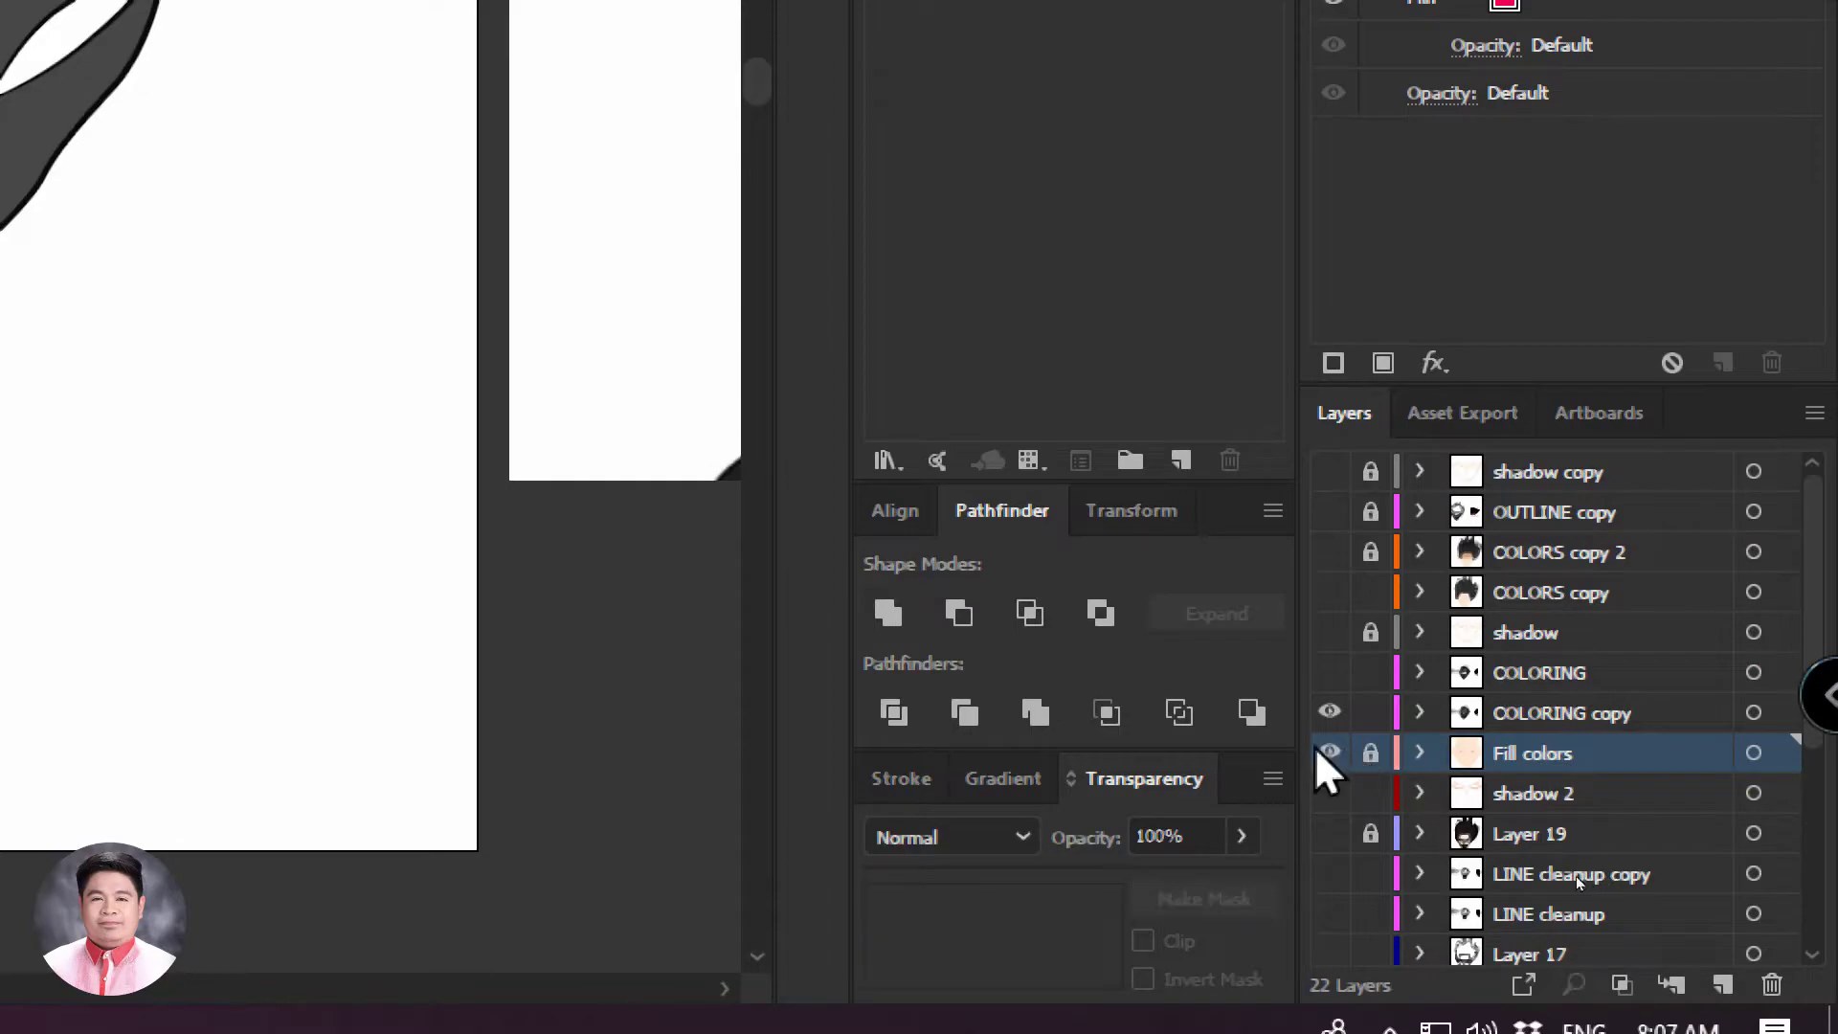
pyautogui.click(1331, 753)
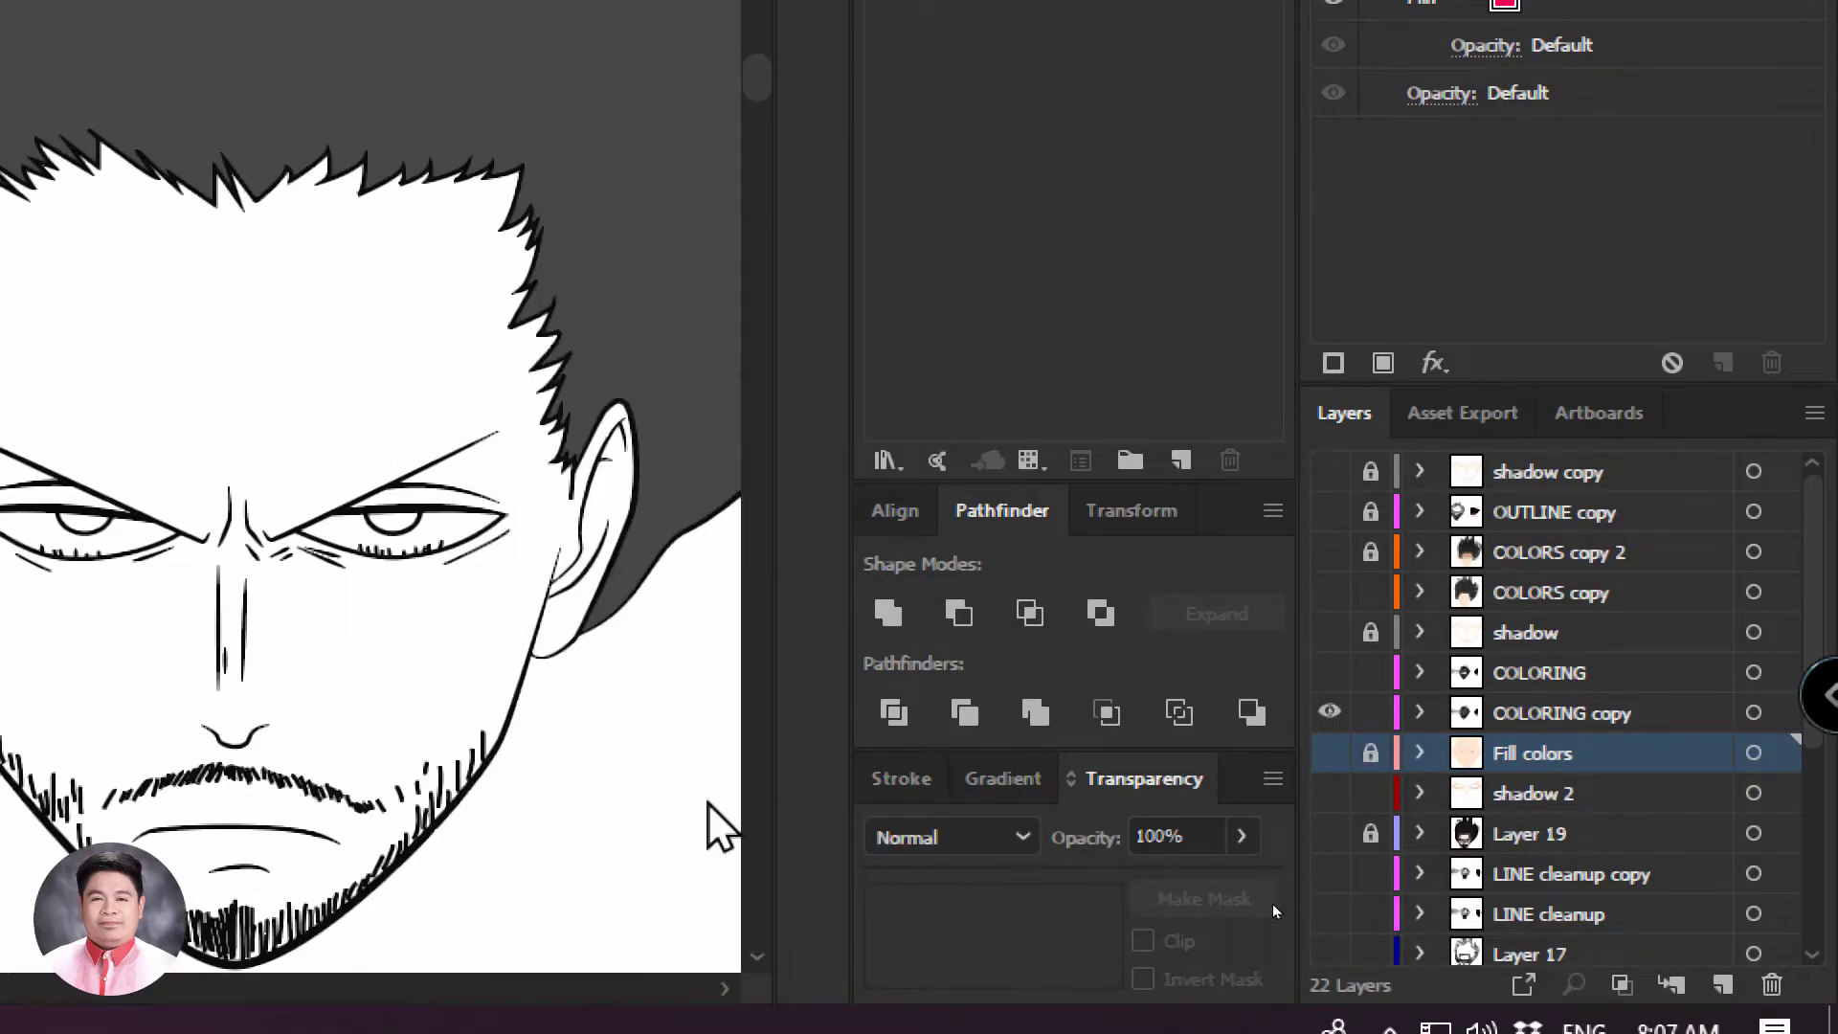
# Select the main dark hair fill and the small separate strand beside the ear with the Direct Selection tool
pyautogui.moveTo(718, 828); pyautogui.dragTo(772, 790)
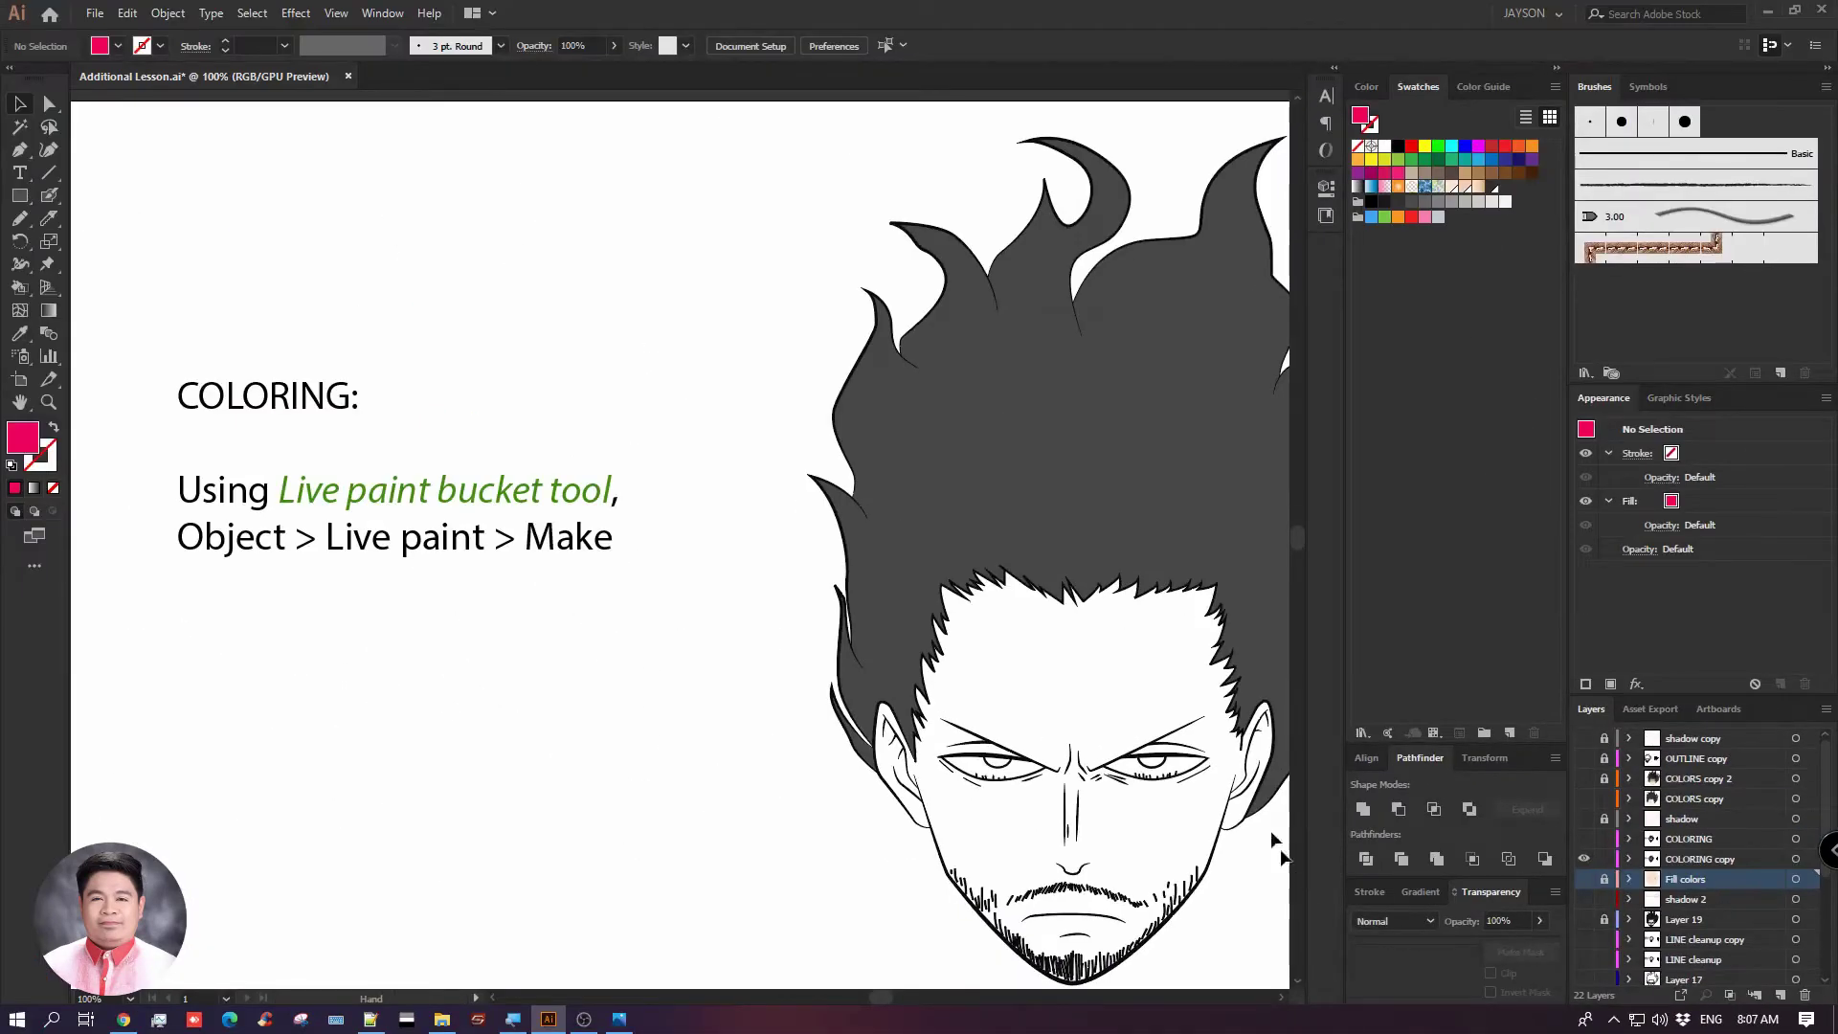
pyautogui.moveTo(1100, 581); pyautogui.dragTo(813, 502)
pyautogui.moveTo(906, 386); pyautogui.dragTo(795, 432)
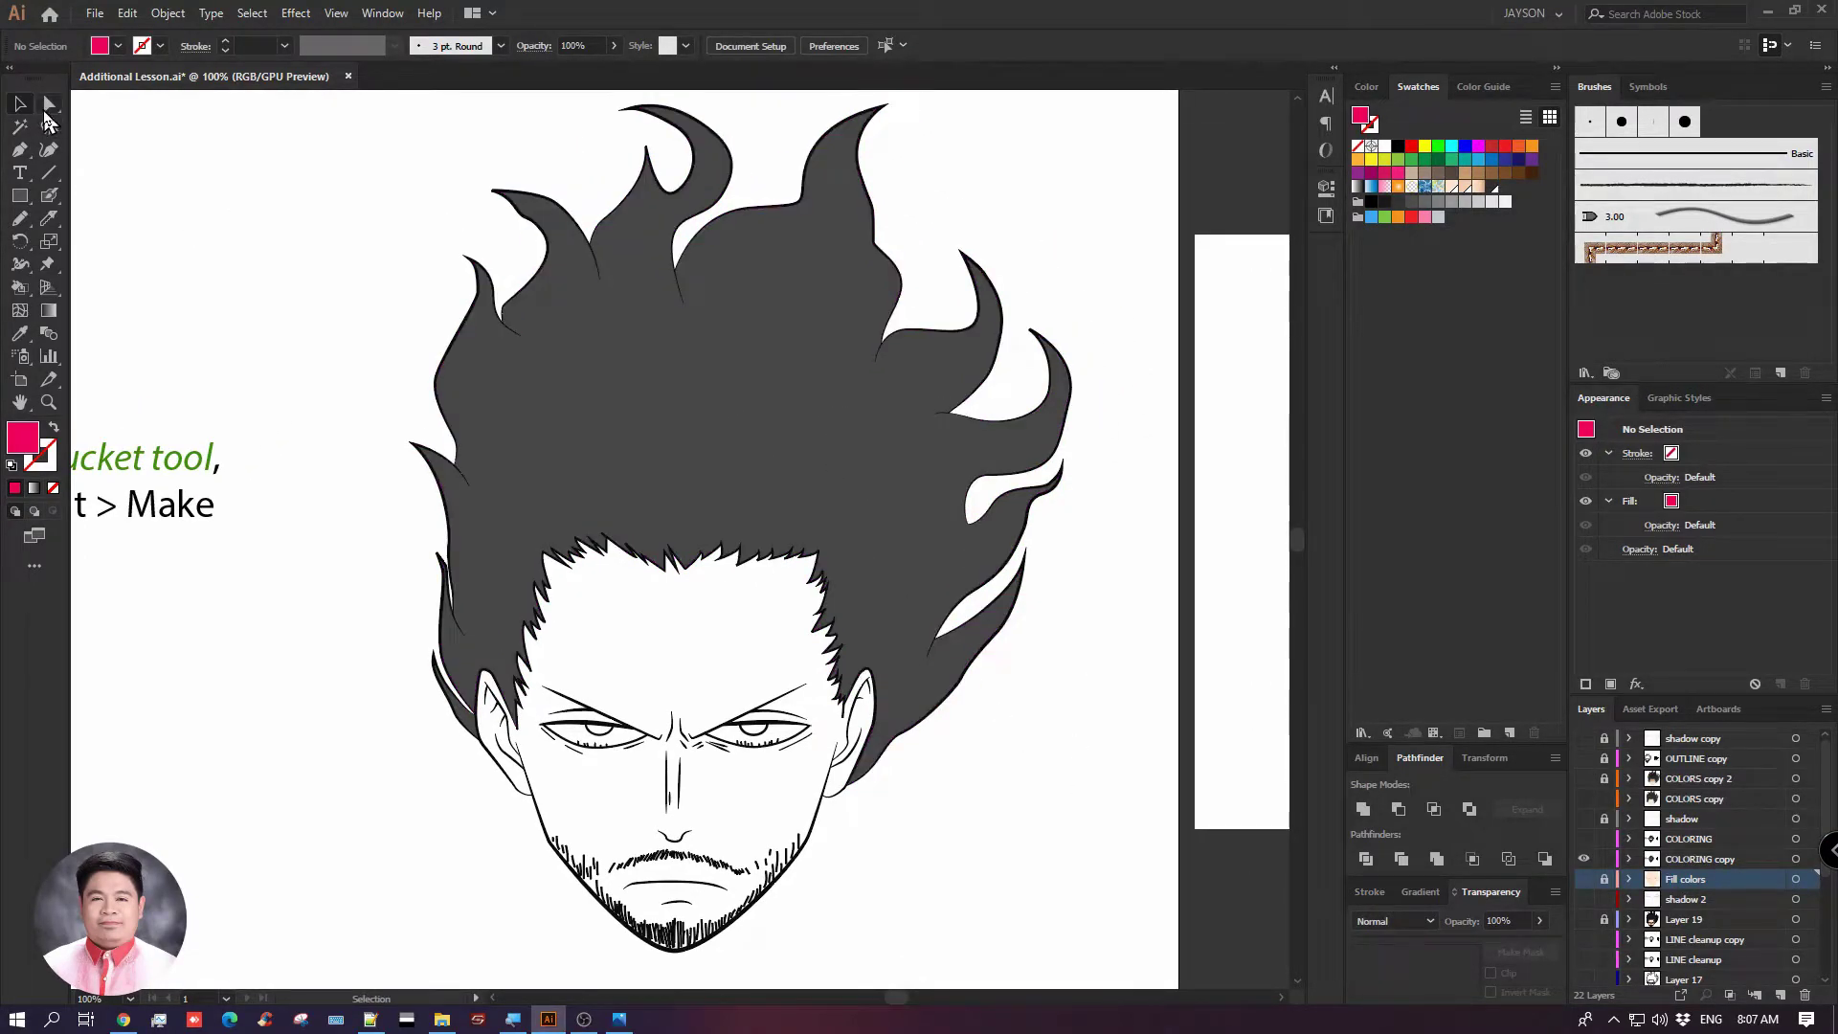
pyautogui.click(48, 105)
pyautogui.click(586, 457)
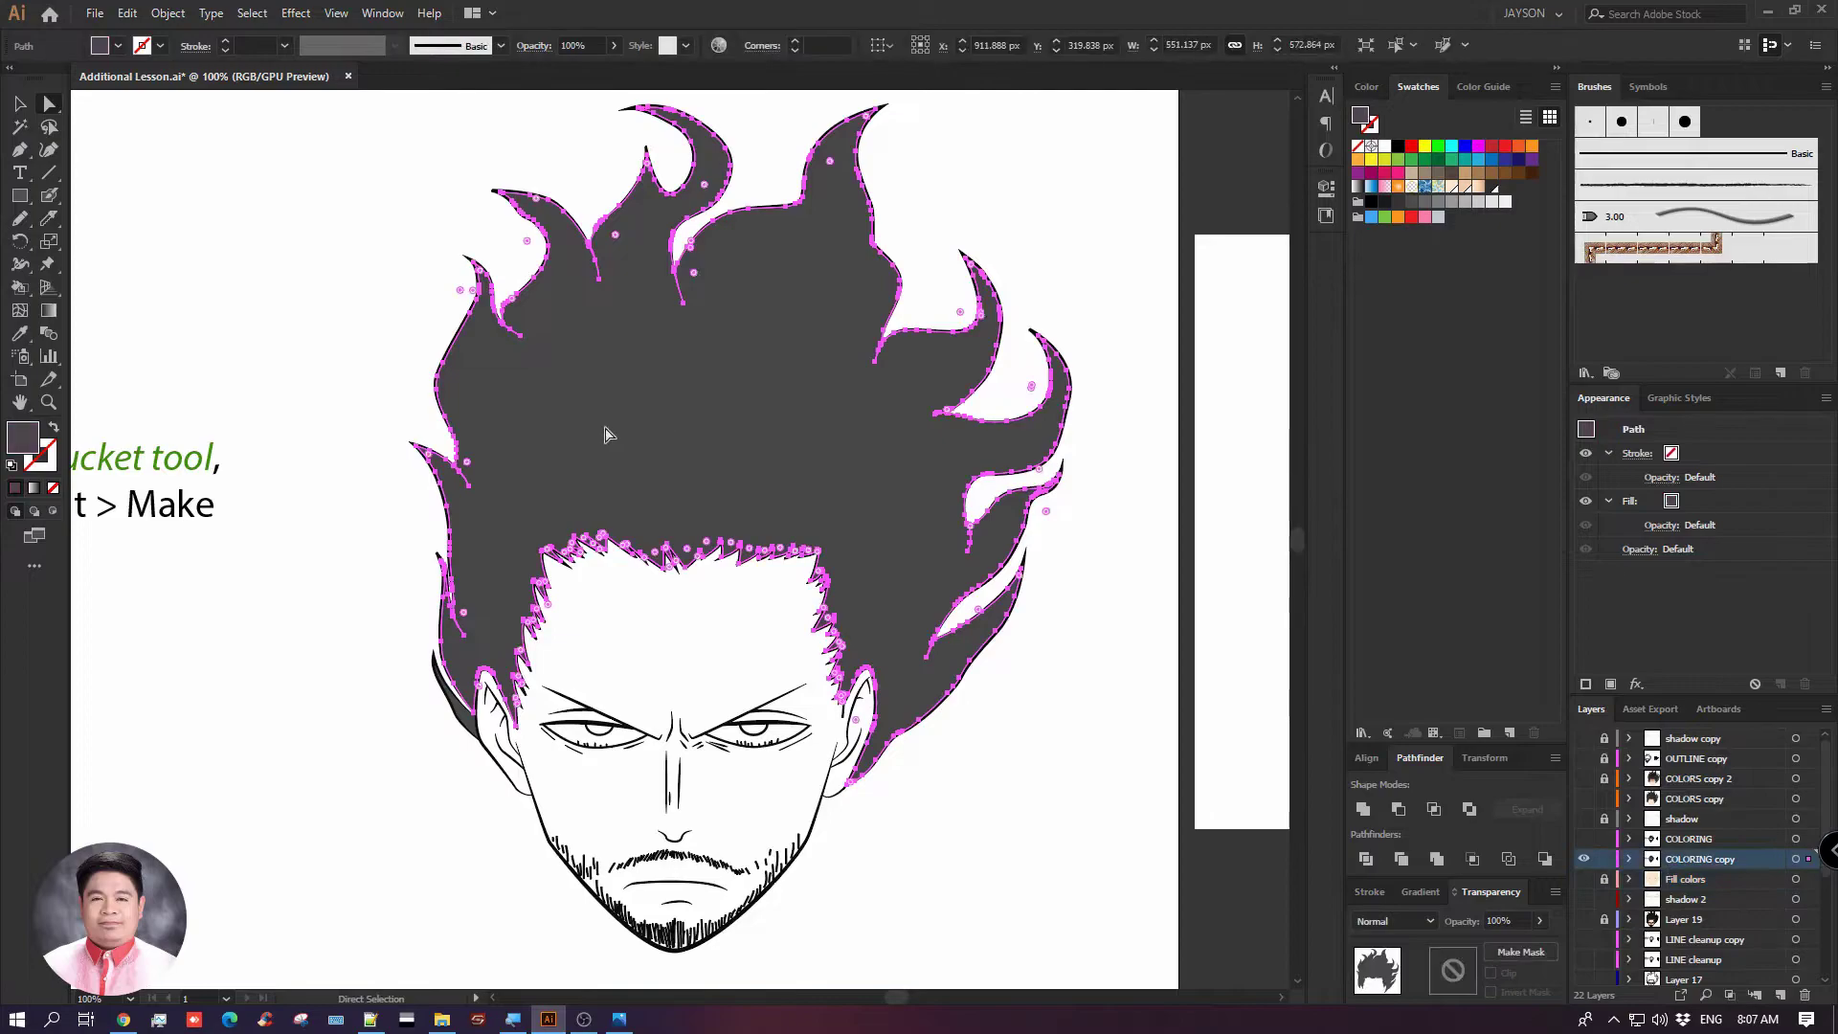
pyautogui.moveTo(605, 434); pyautogui.dragTo(309, 313)
pyautogui.hotkey('ctrl', '=')
pyautogui.moveTo(361, 591); pyautogui.dragTo(522, 320)
pyautogui.keyDown('shift'); pyautogui.click(437, 641); pyautogui.keyUp('shift')
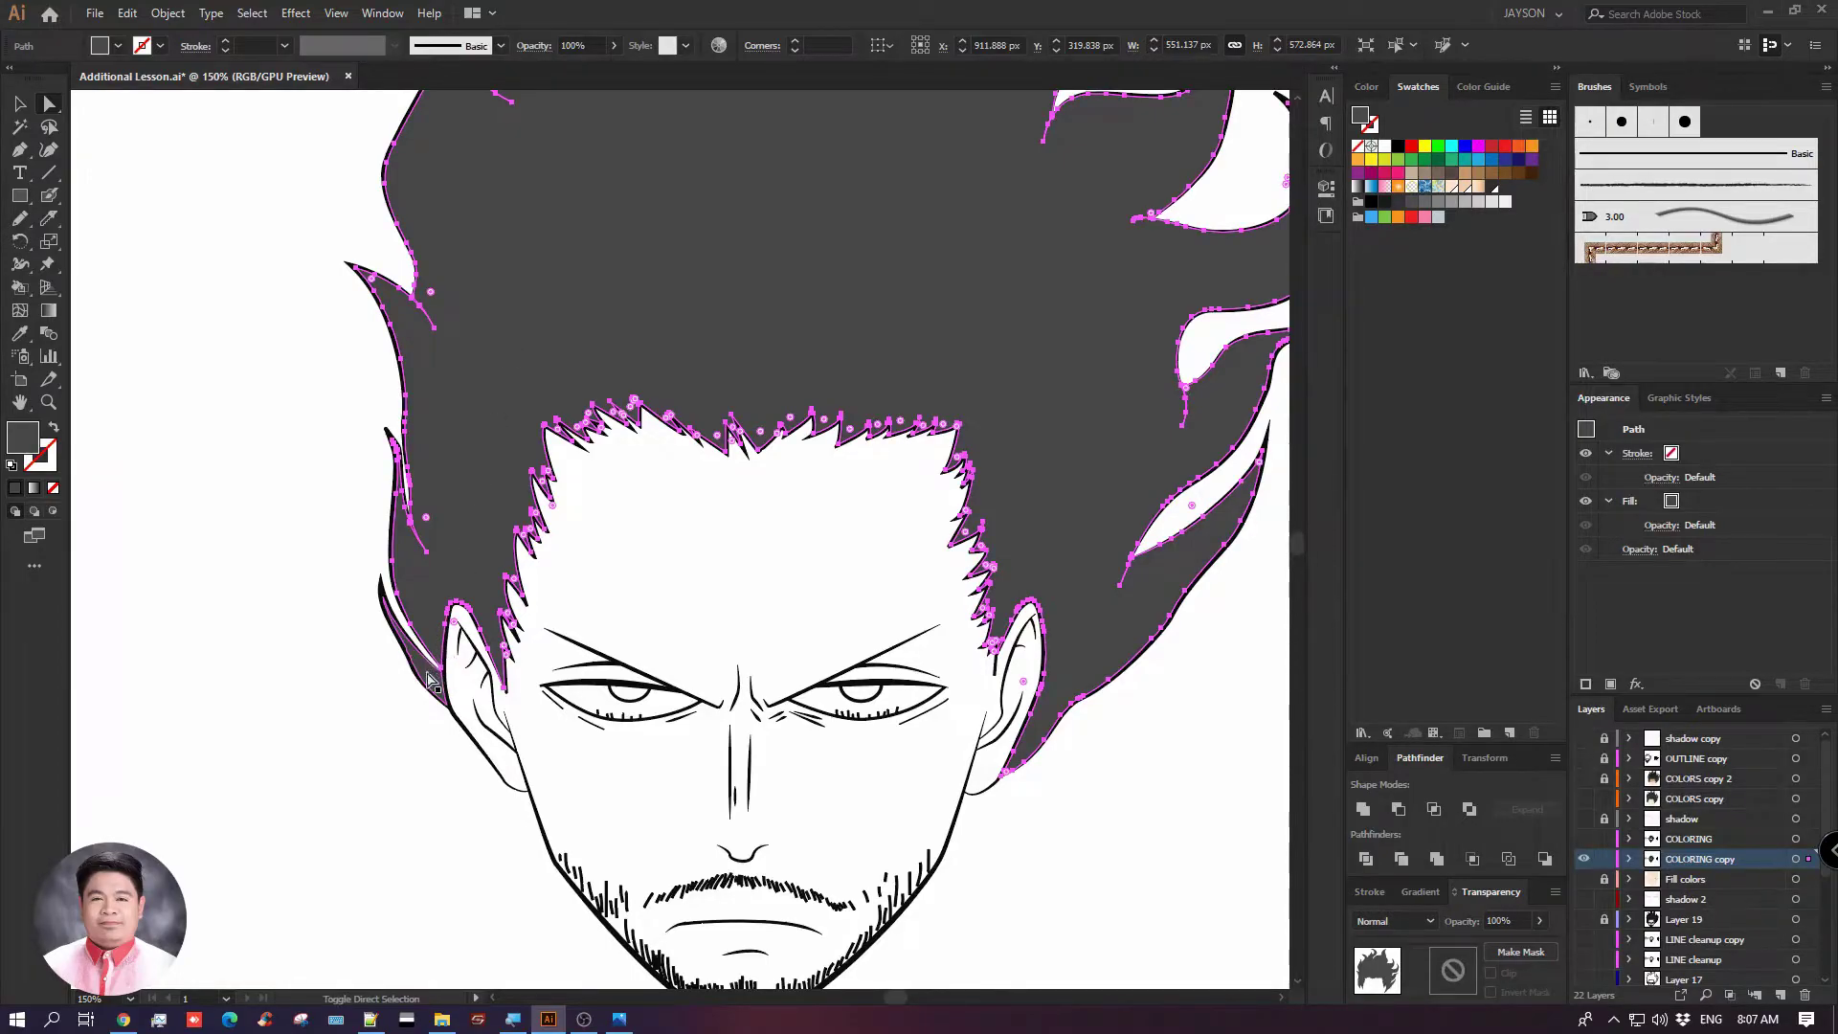
# Try moving the selected hair fills, undo the move, and cut them out of the COLORING copy layer
pyautogui.click(21, 113)
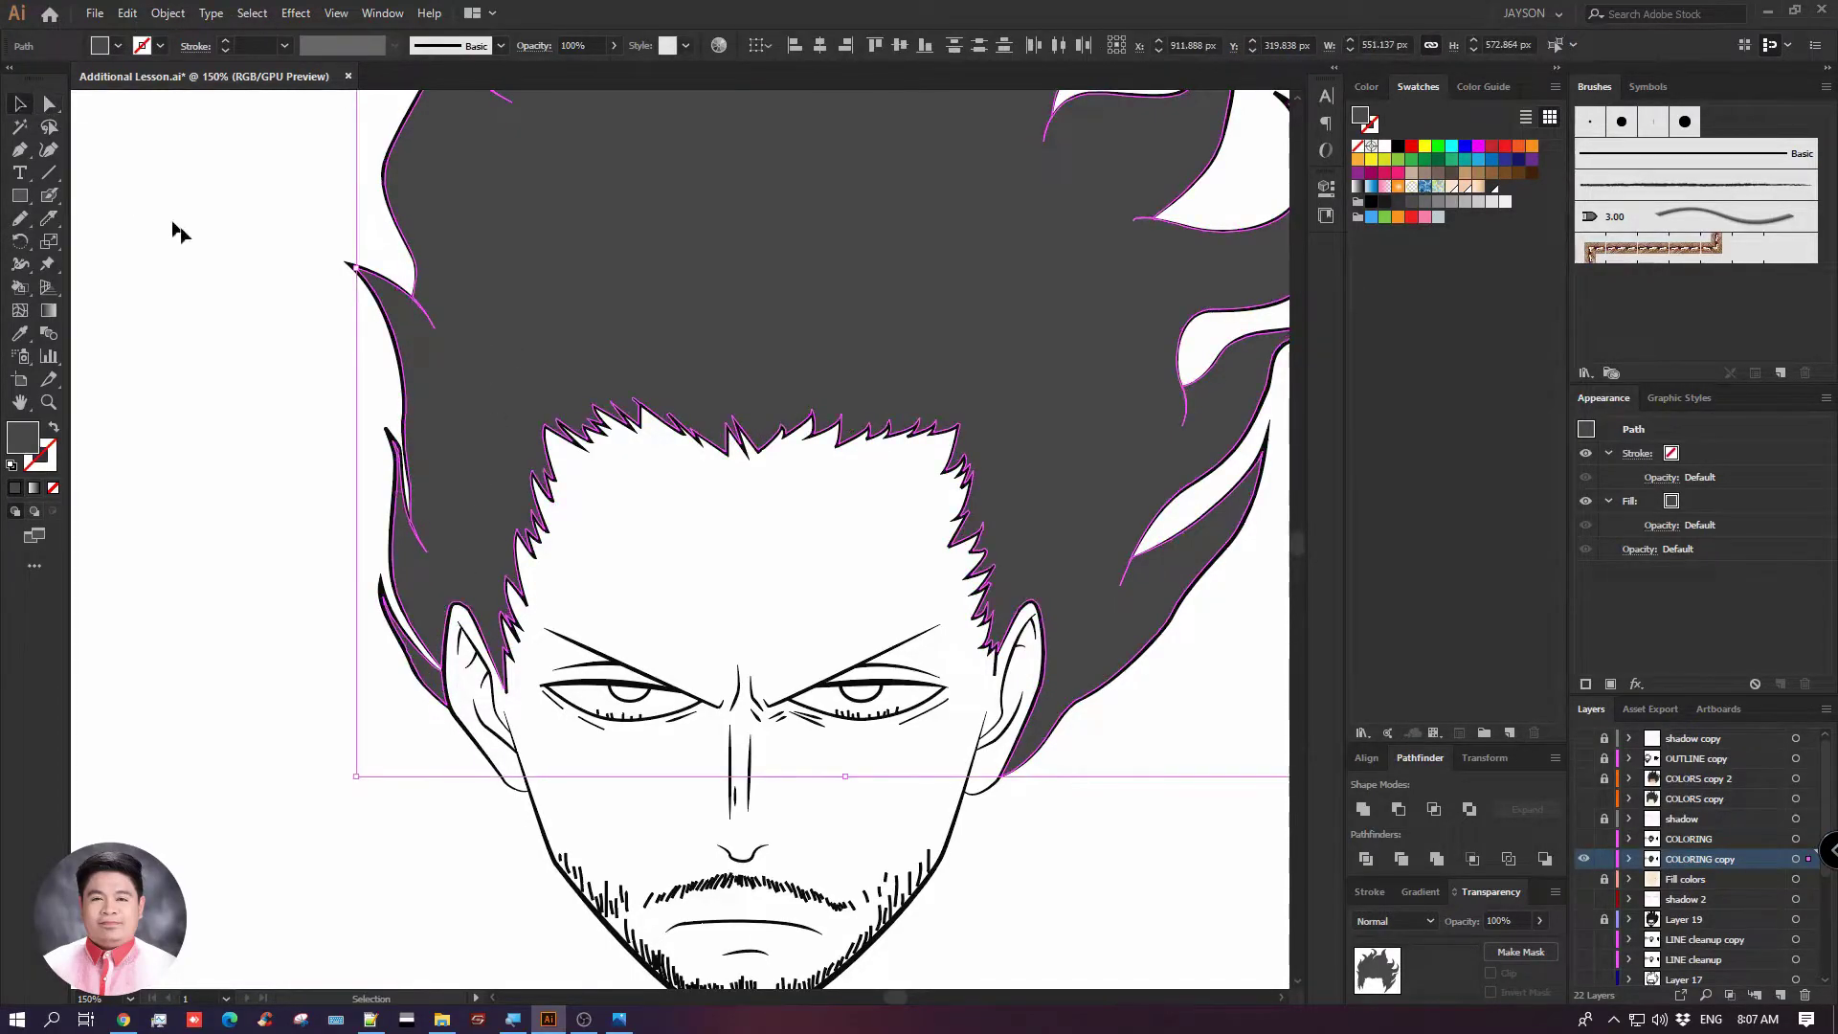
pyautogui.moveTo(551, 292); pyautogui.dragTo(205, 204)
pyautogui.hotkey('ctrl', 'z')
pyautogui.hotkey('ctrl', 'x')
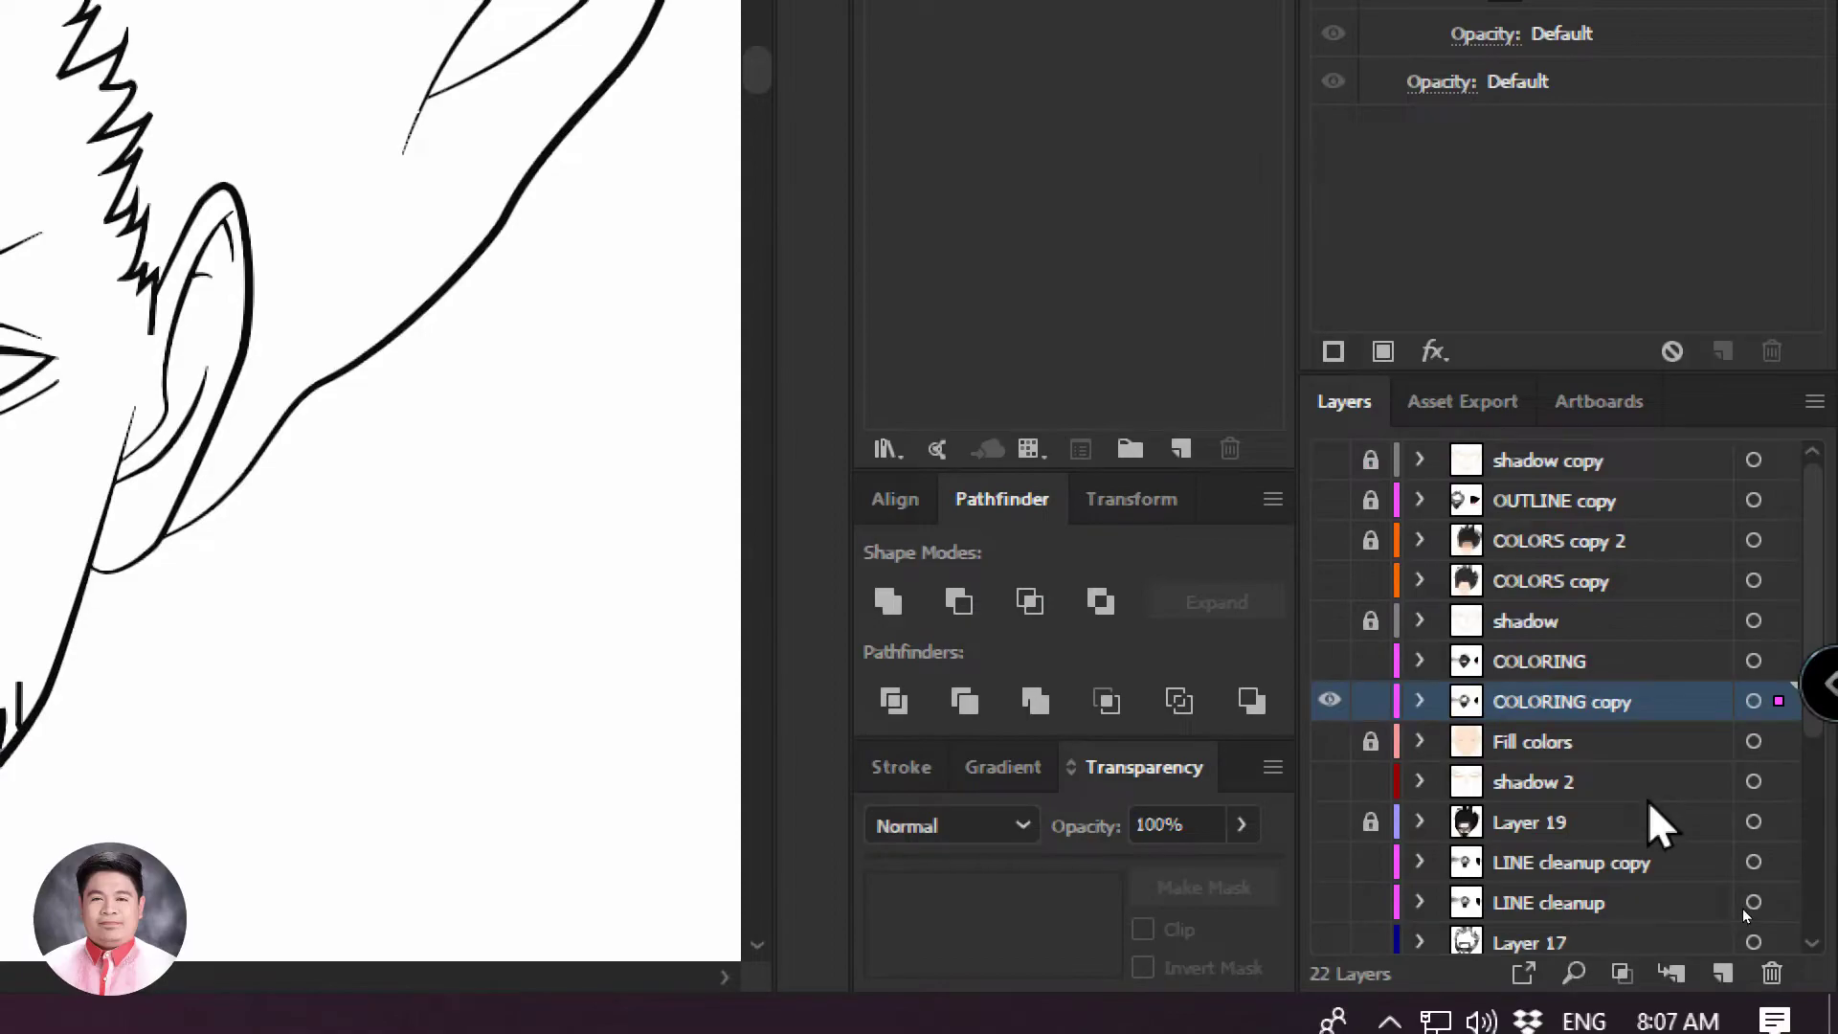
# Create a new layer directly above Fill colors and name it Fill hair
pyautogui.click(1628, 743)
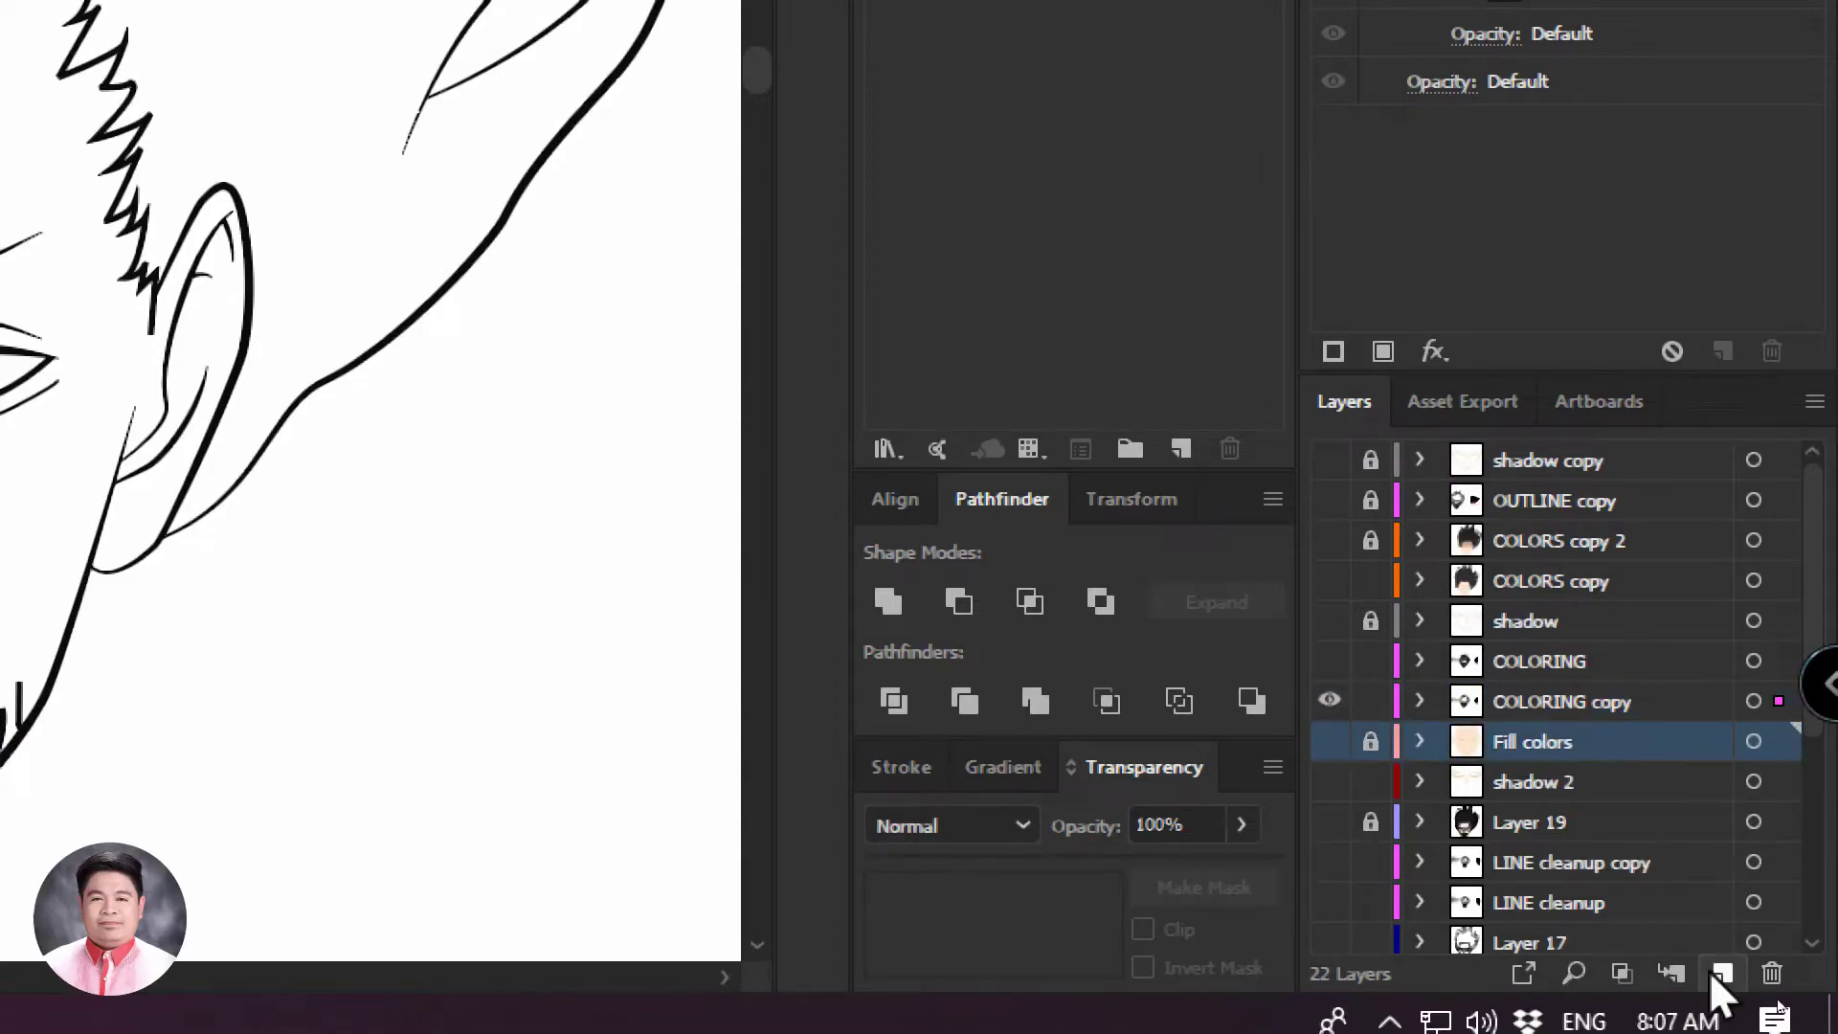
pyautogui.click(1722, 907)
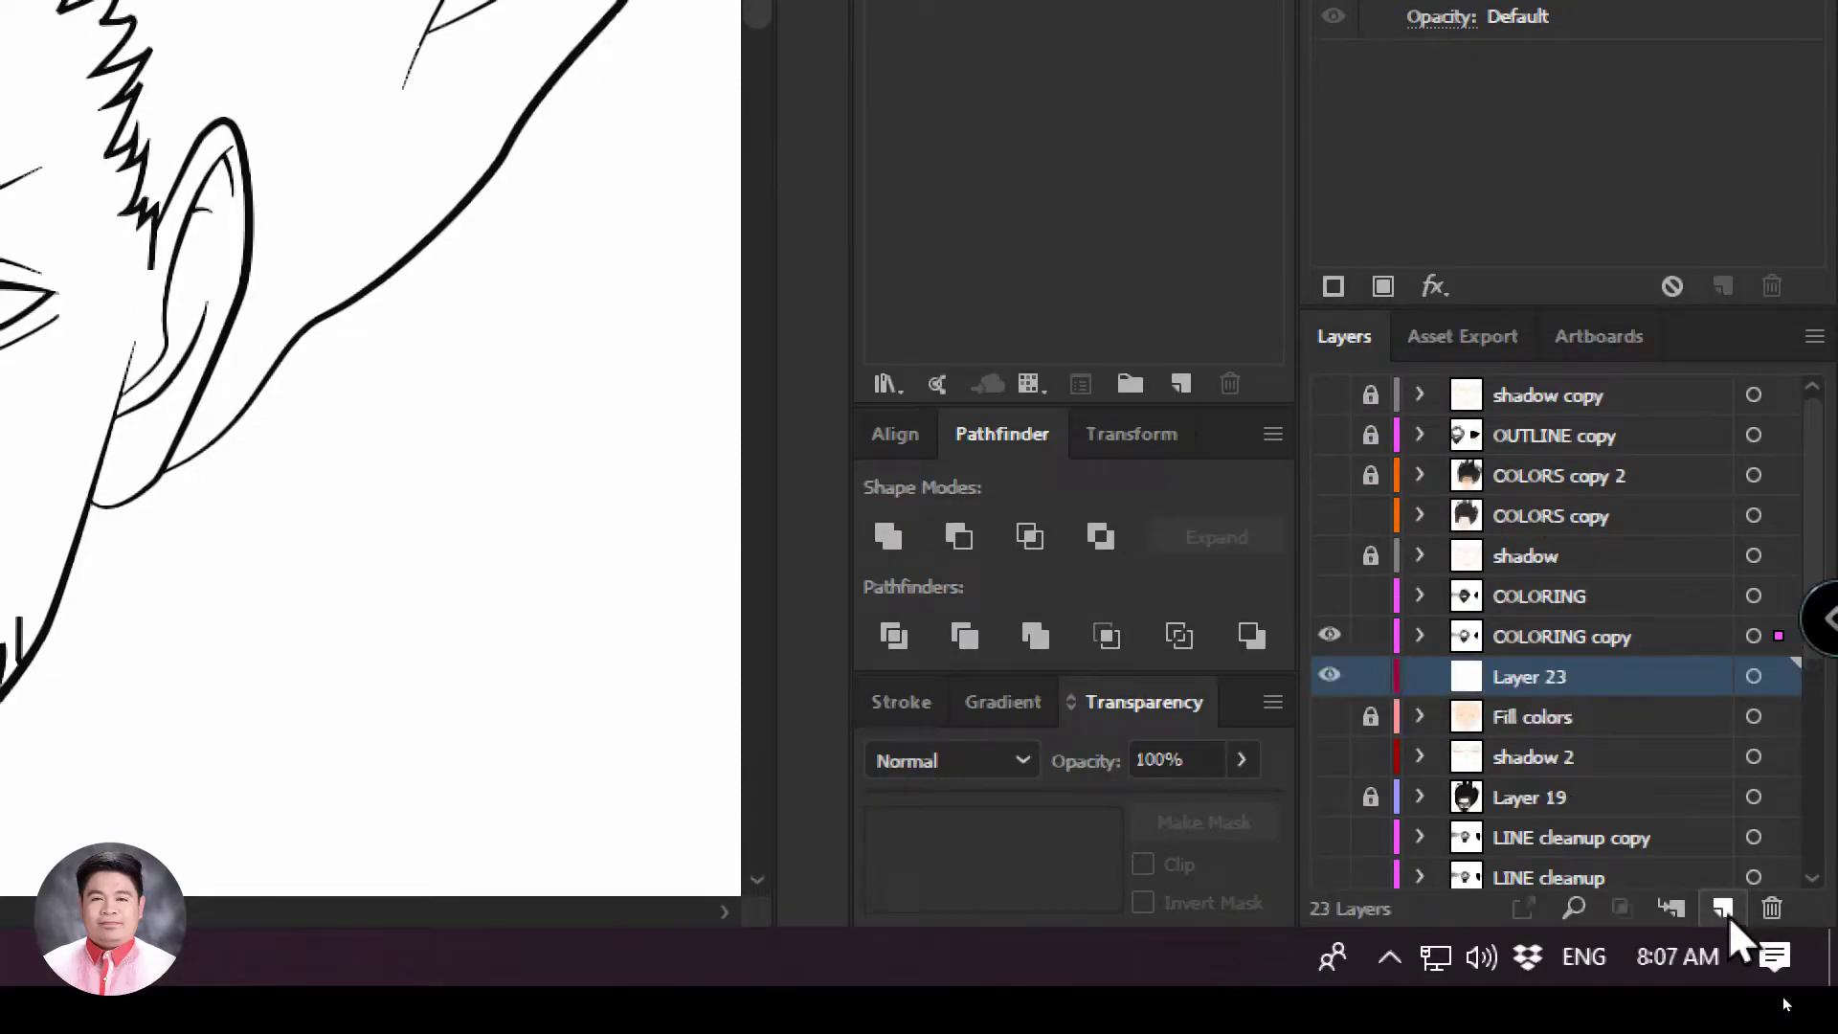
pyautogui.doubleClick(1555, 675)
pyautogui.write('Fill hair')
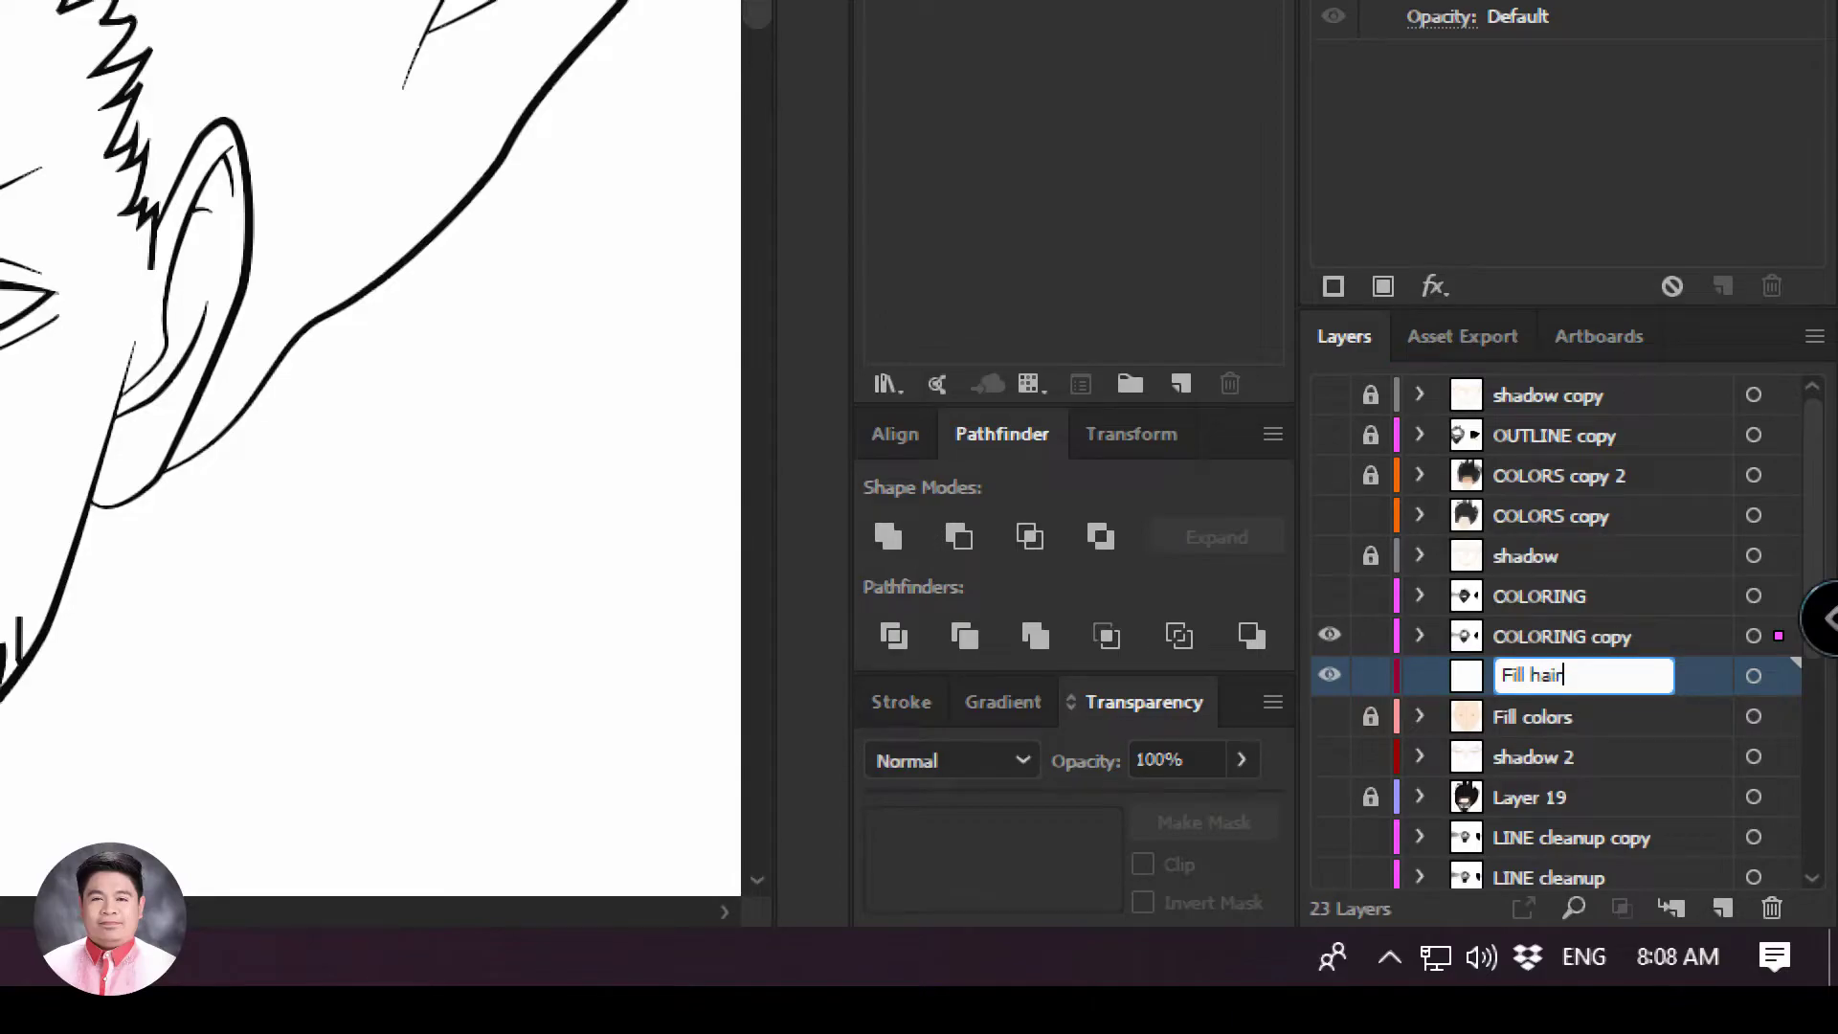
pyautogui.press('Return')
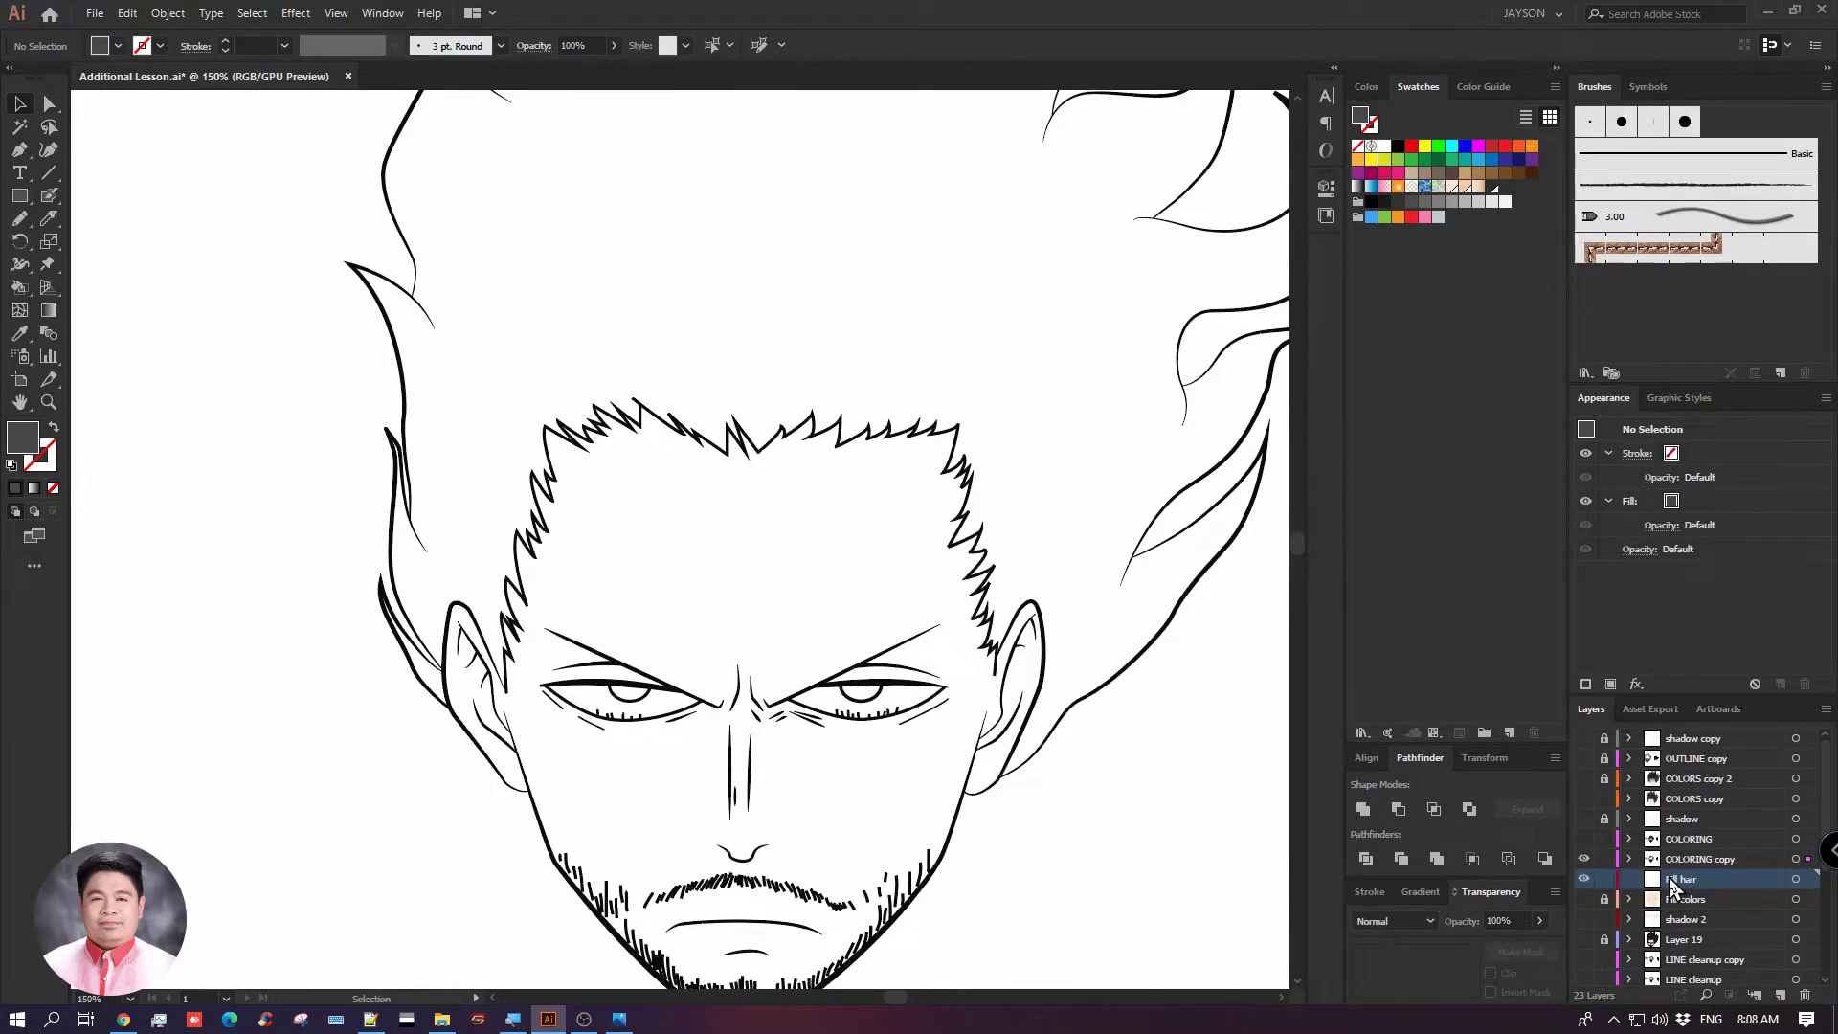
# Paste the cut hair fills in front onto the Fill hair layer, and lock that layer
pyautogui.hotkey('ctrl', 'f')
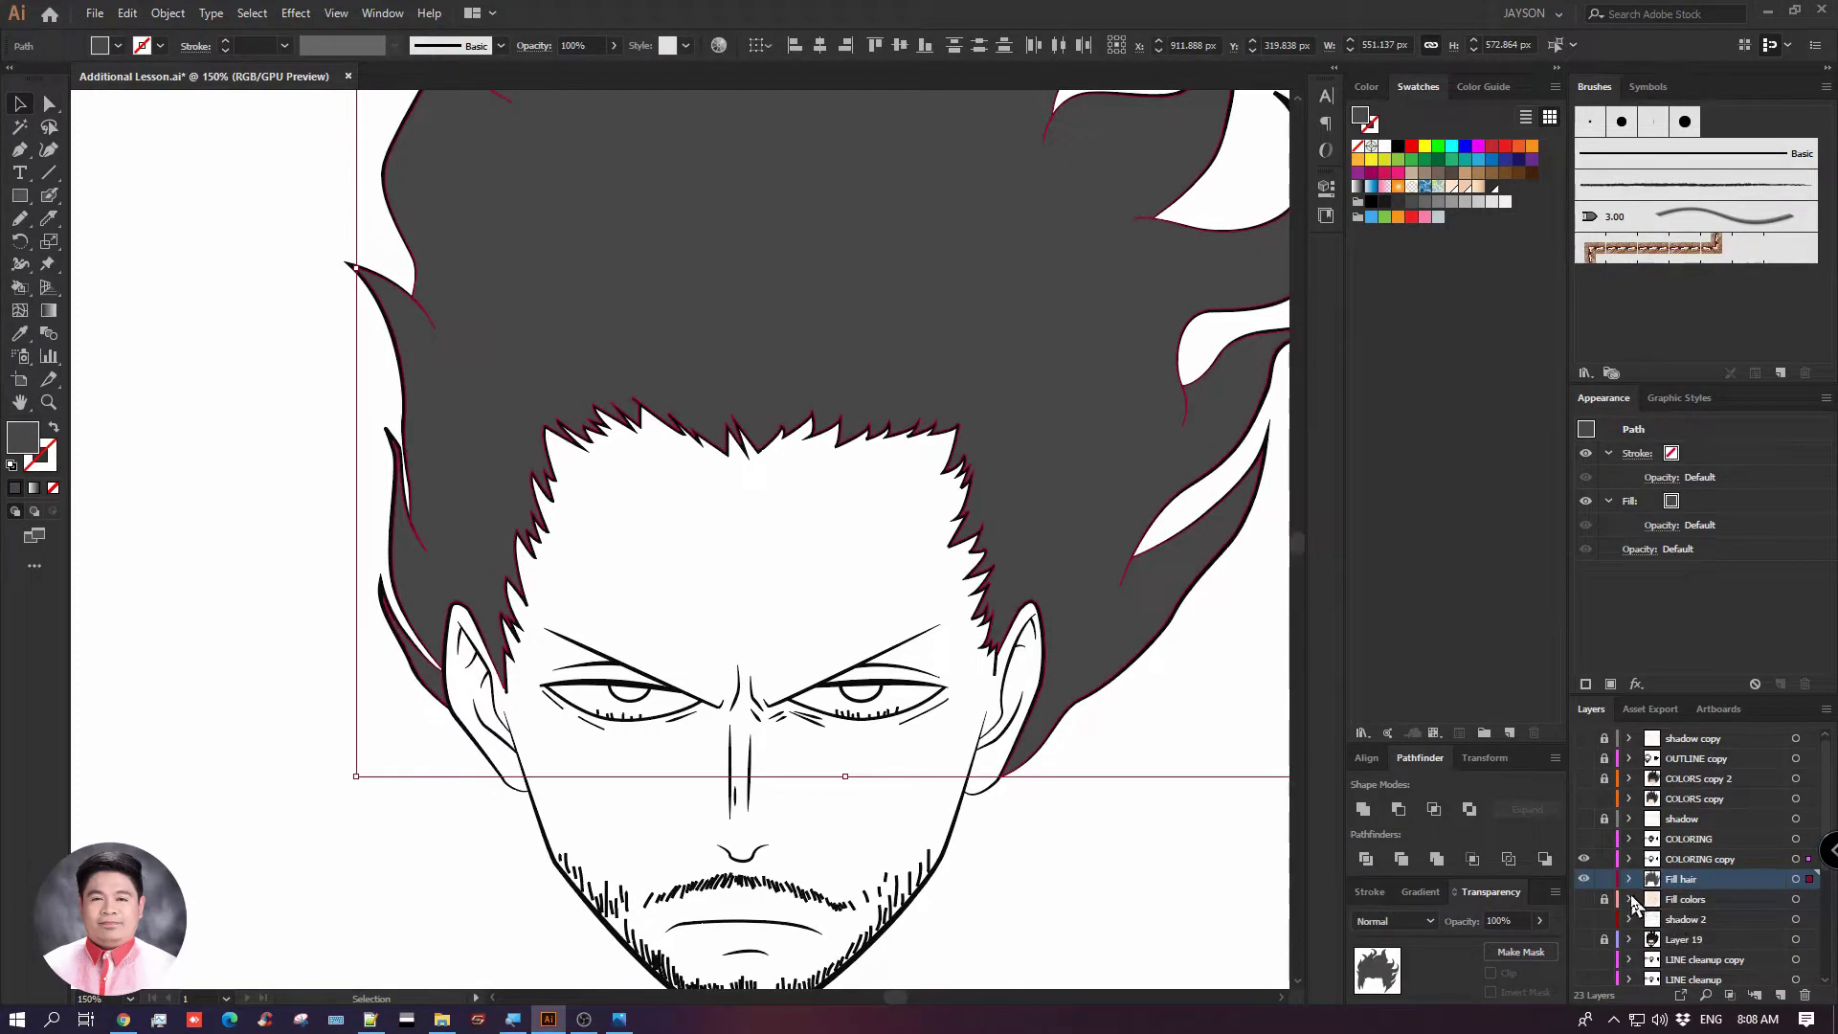
pyautogui.click(1606, 879)
# Rename the COLORING copy layer as OUTLINES and lock it
pyautogui.click(1675, 864)
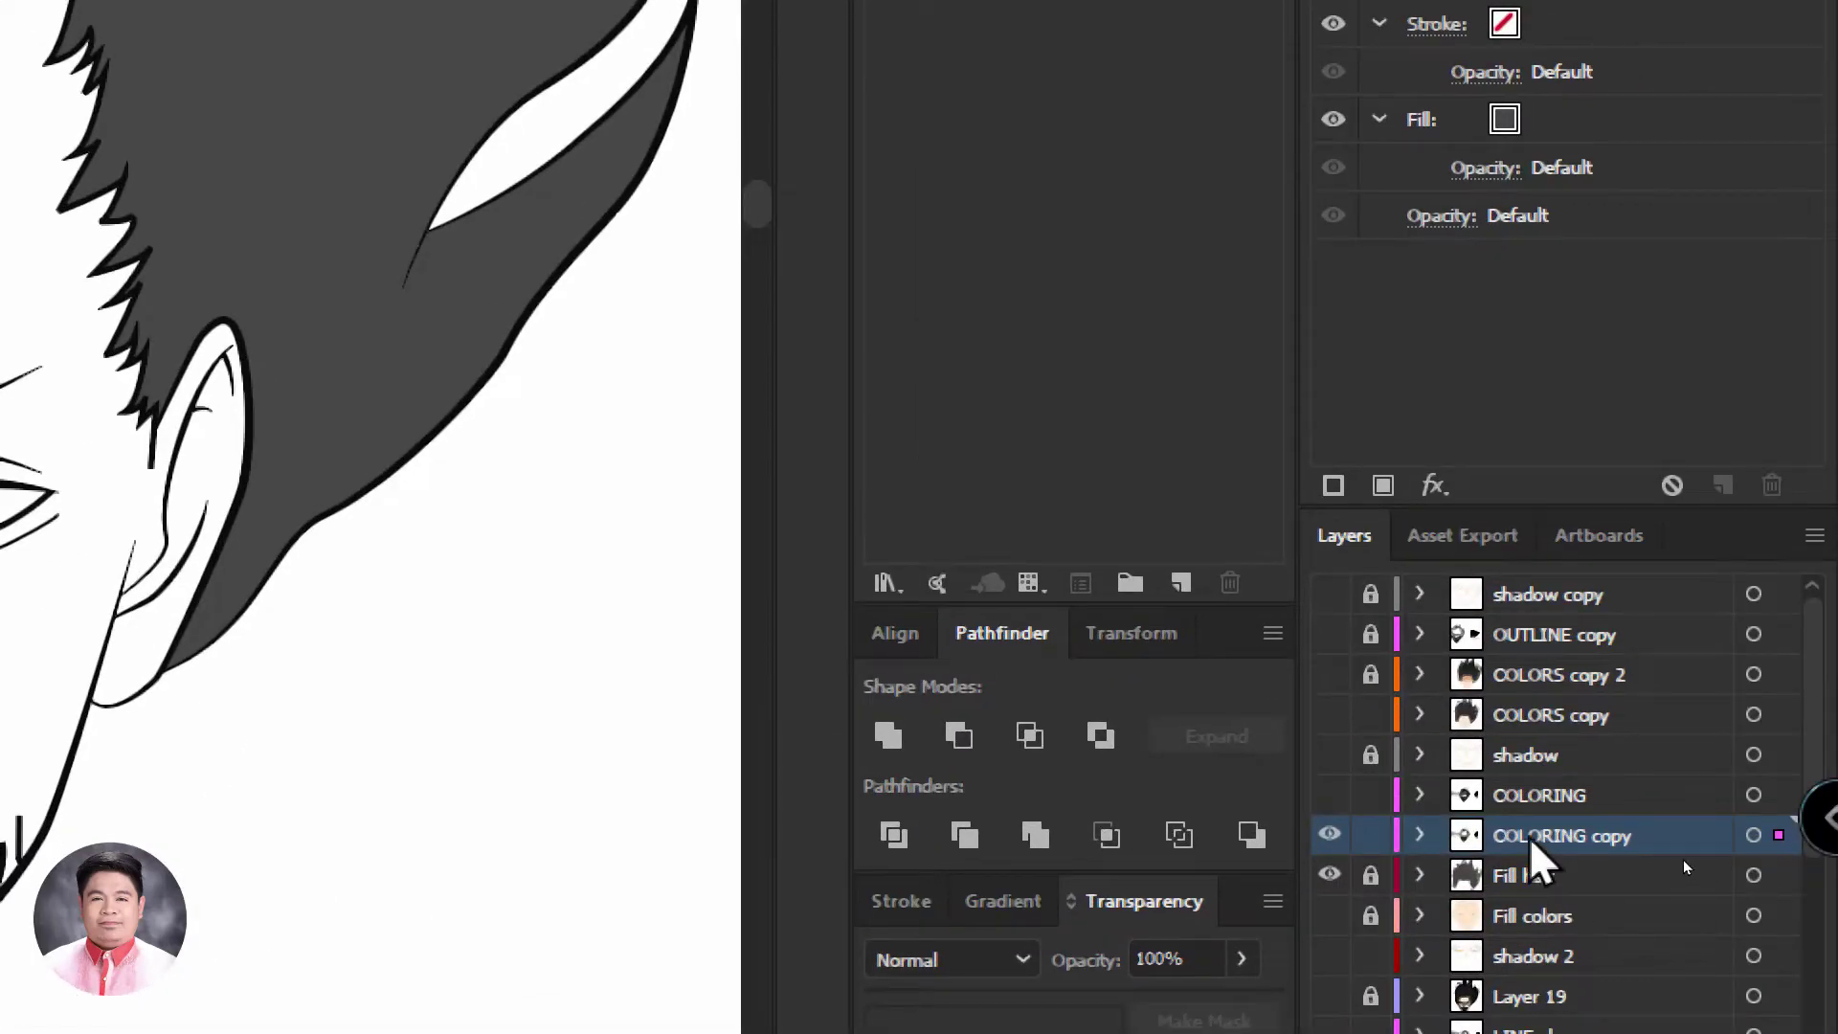
pyautogui.doubleClick(1530, 835)
pyautogui.write('OUTLINES')
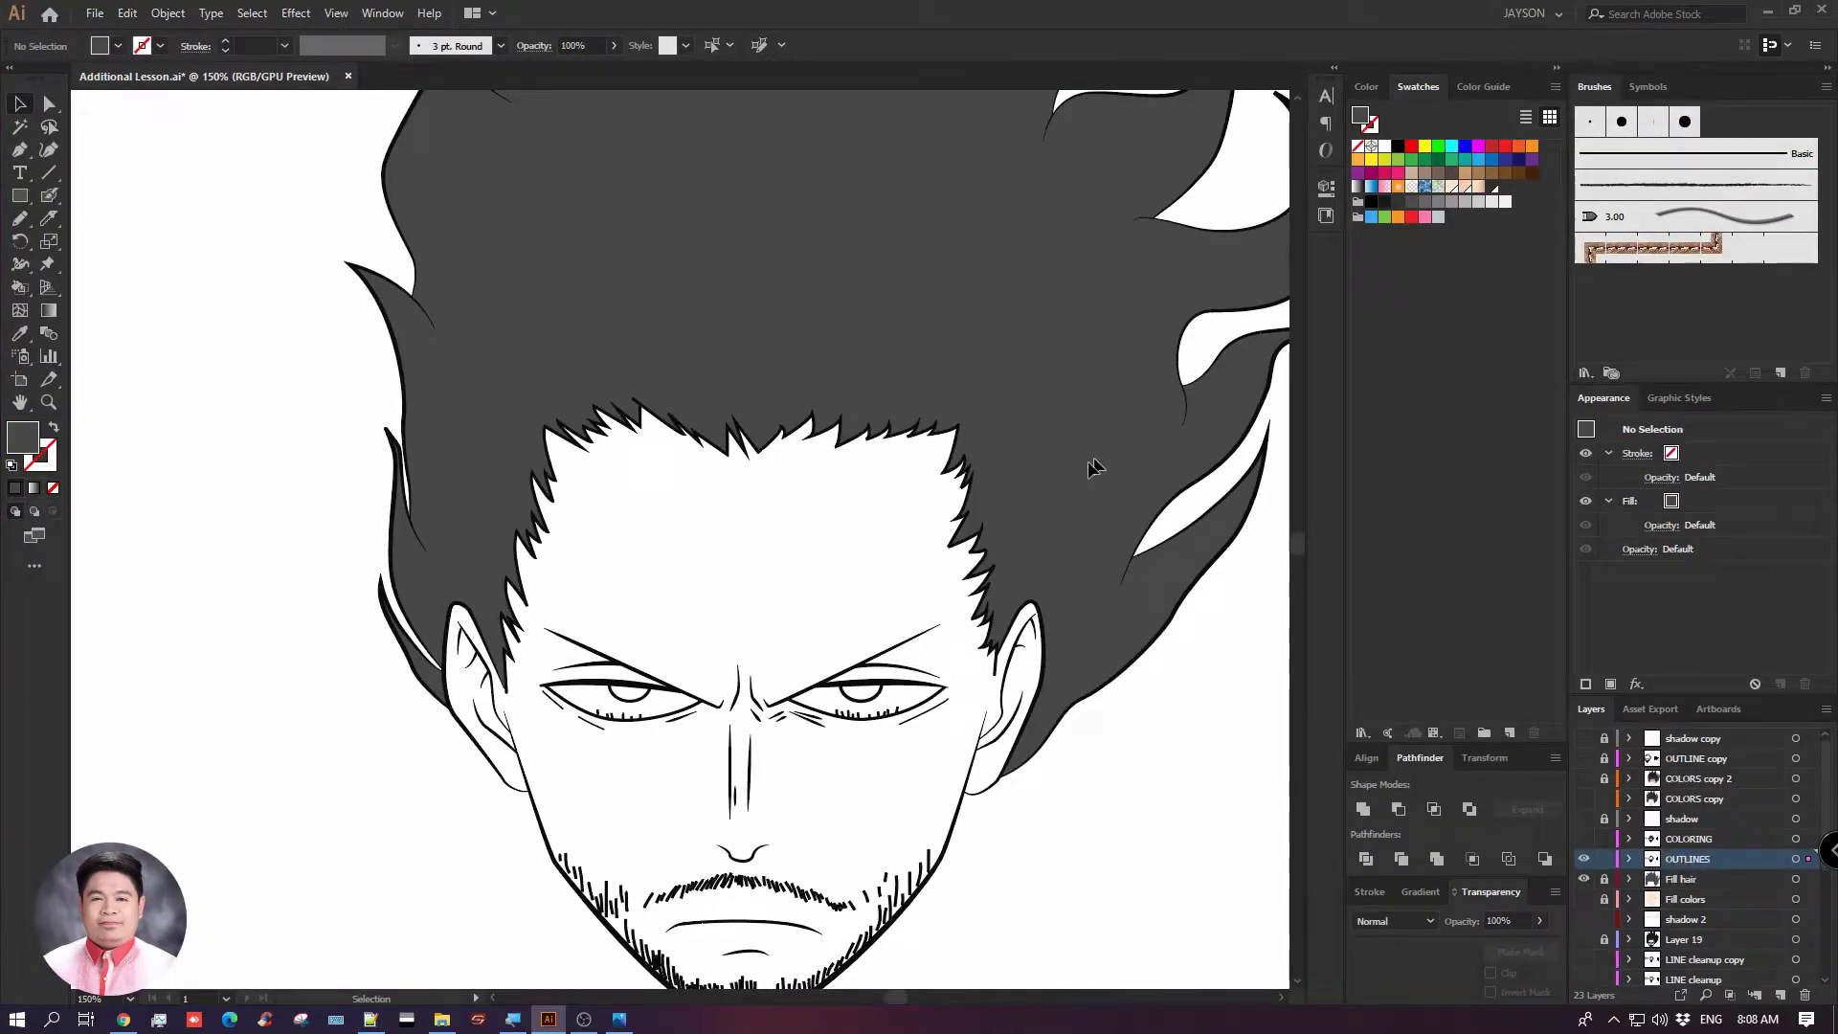
pyautogui.moveTo(1110, 738); pyautogui.dragTo(1016, 616)
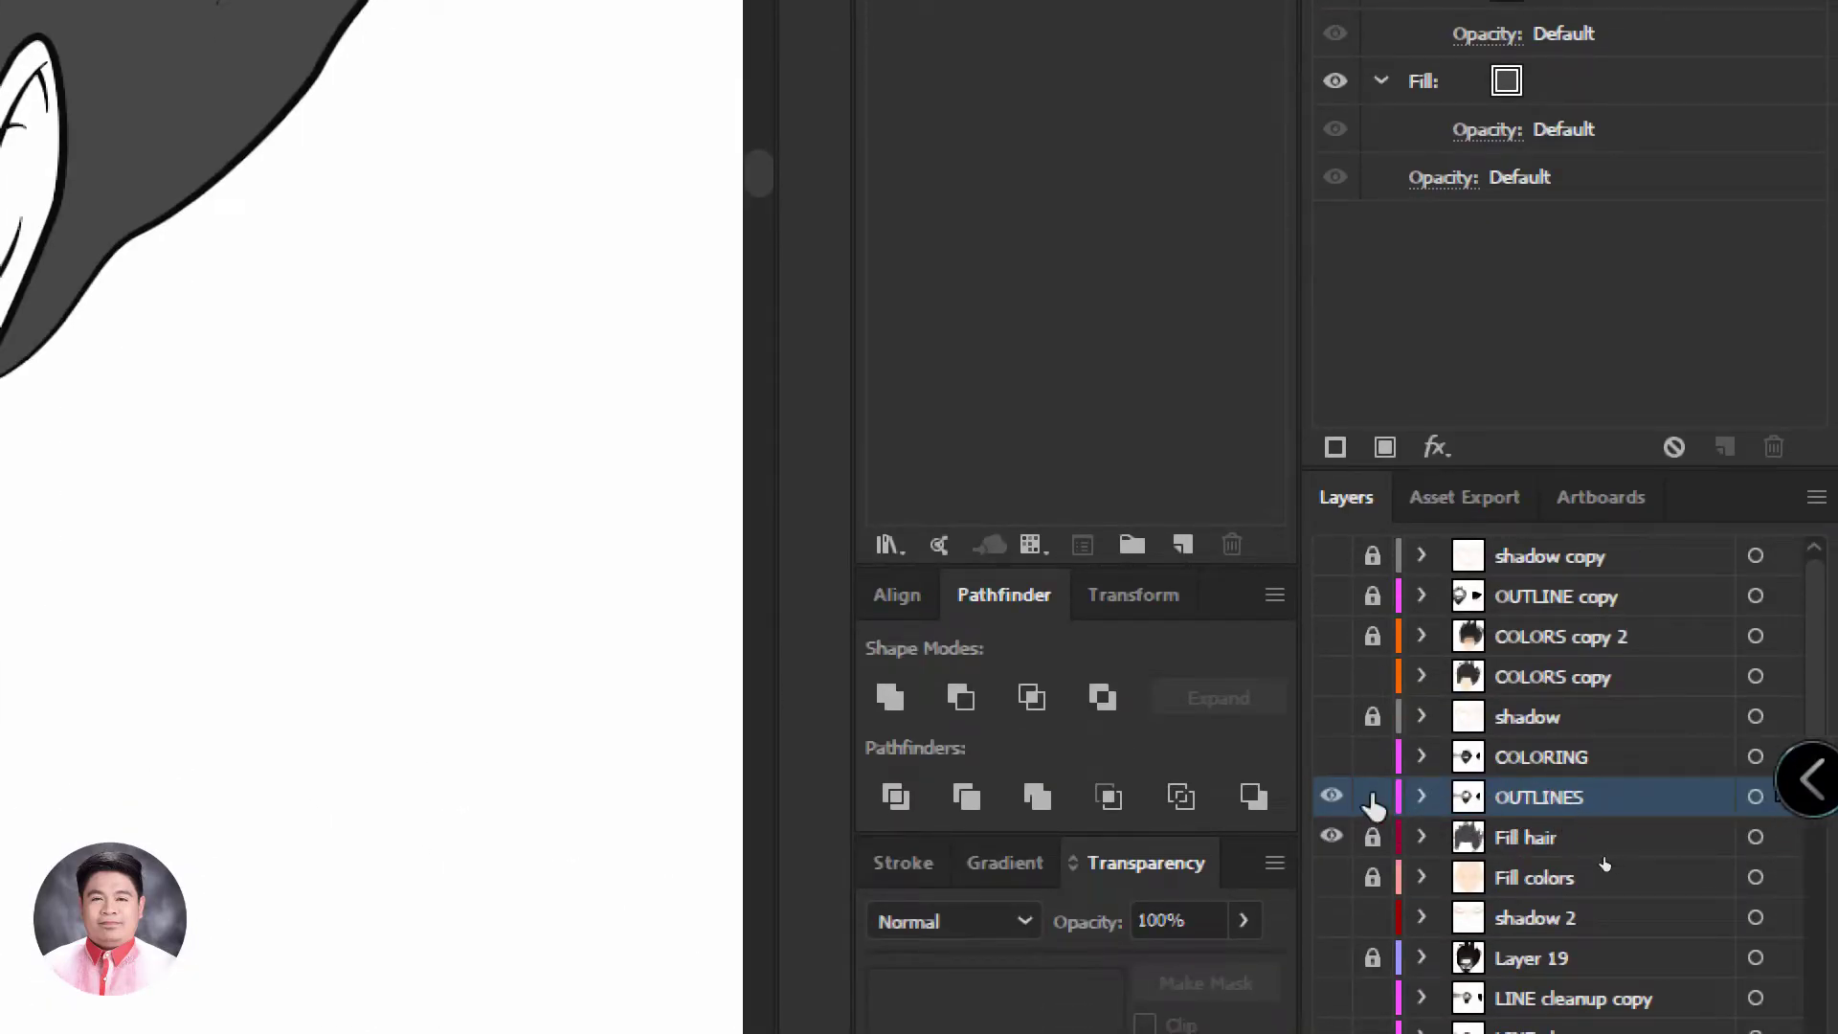
pyautogui.click(1373, 797)
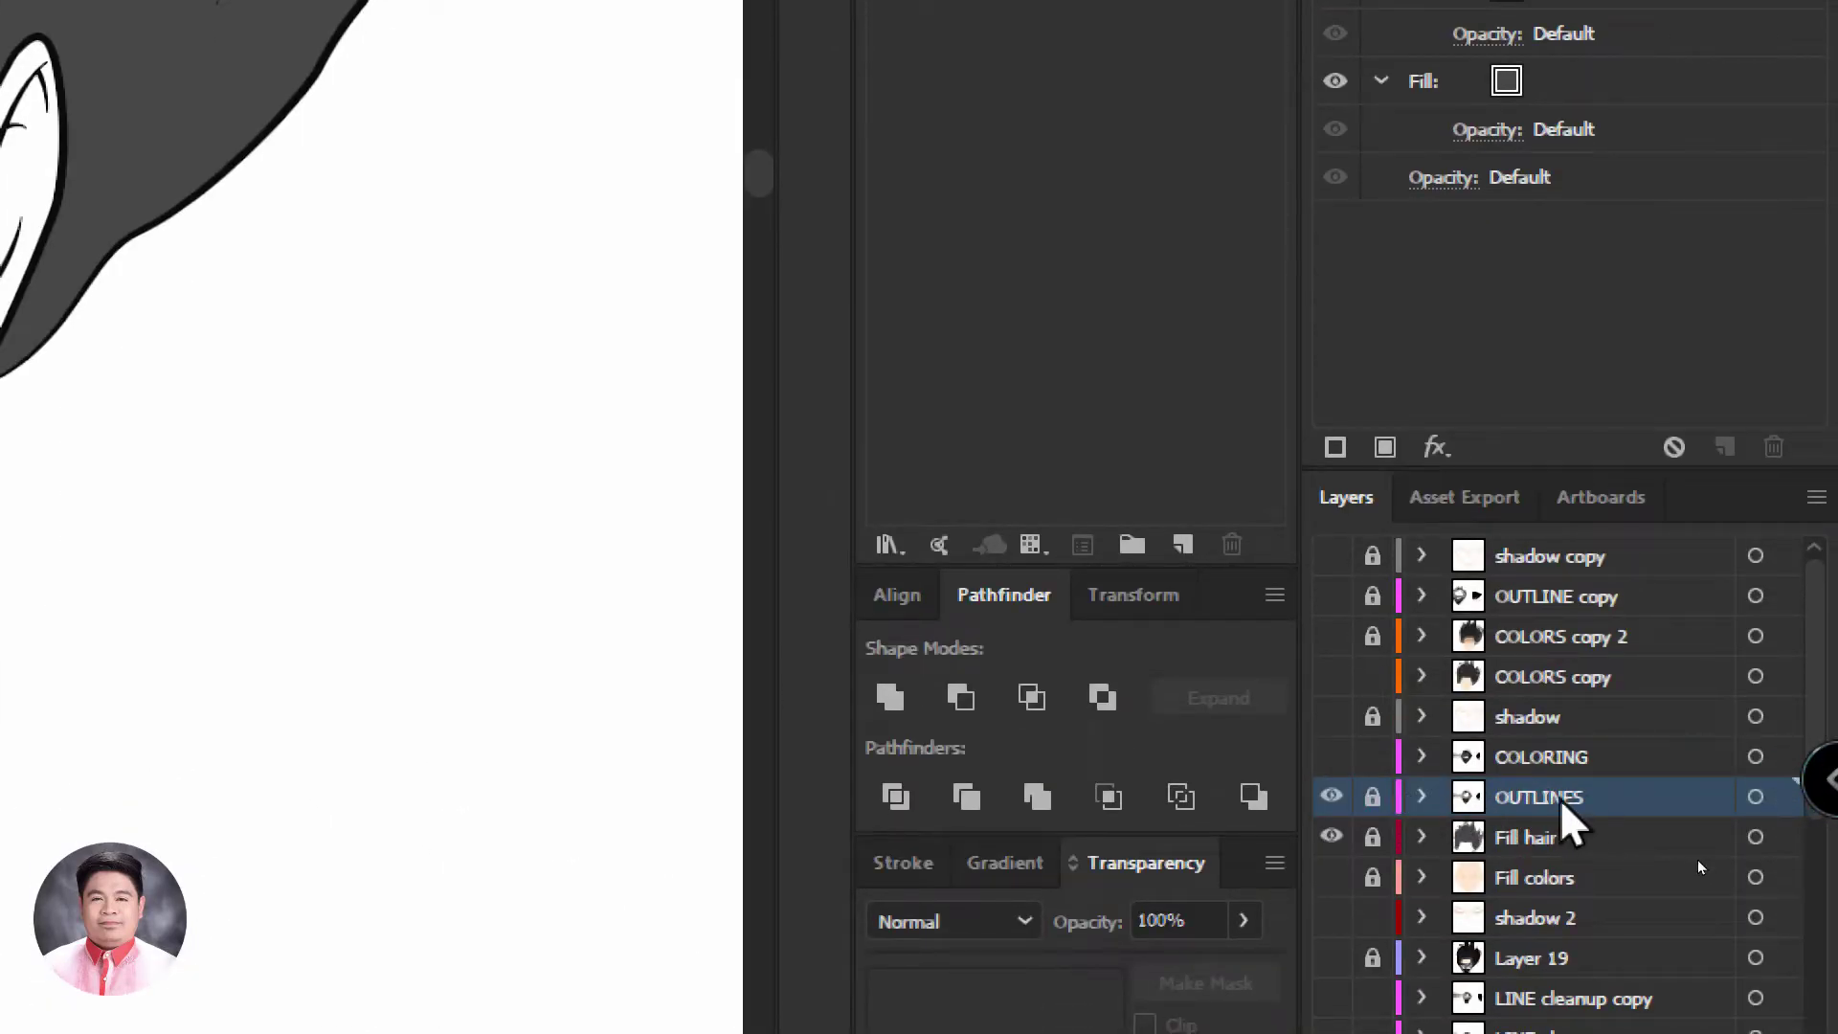
# Make Fill hair the active layer and show Fill colors to check the combined line art, skin, irises and hair
pyautogui.click(1526, 836)
pyautogui.click(1334, 877)
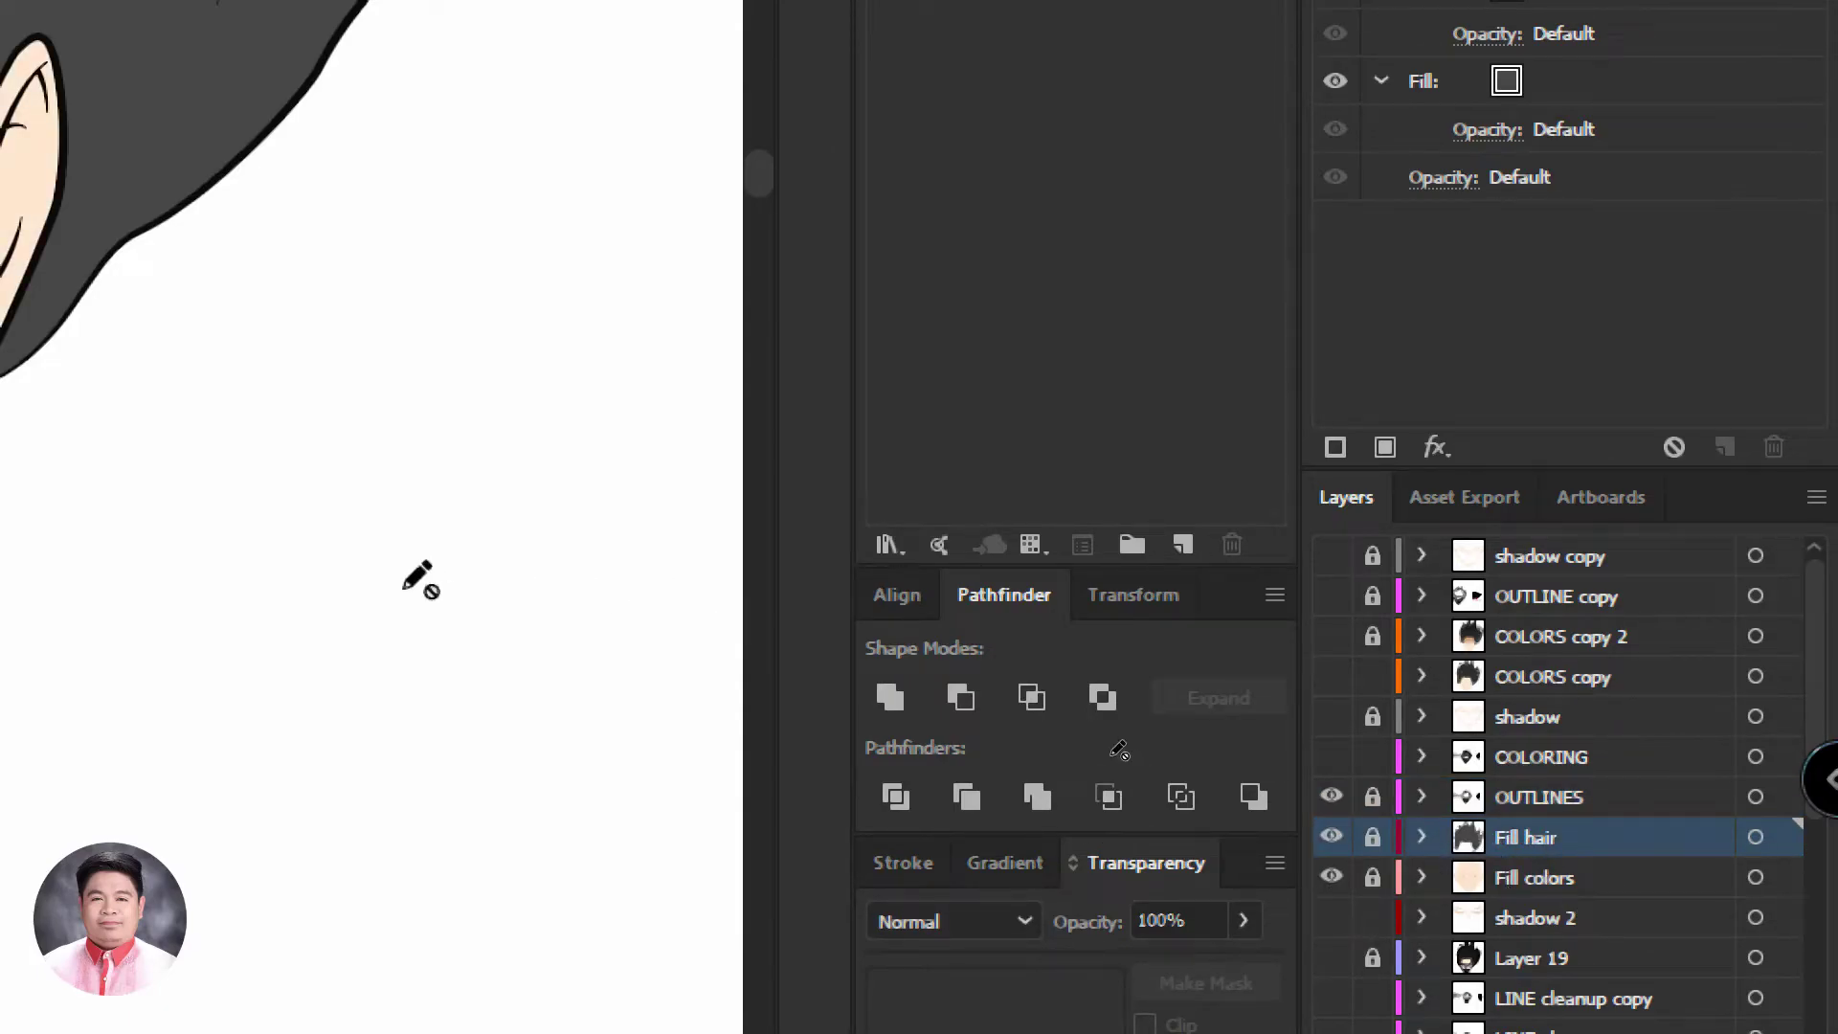
pyautogui.moveTo(273, 560); pyautogui.dragTo(863, 573)
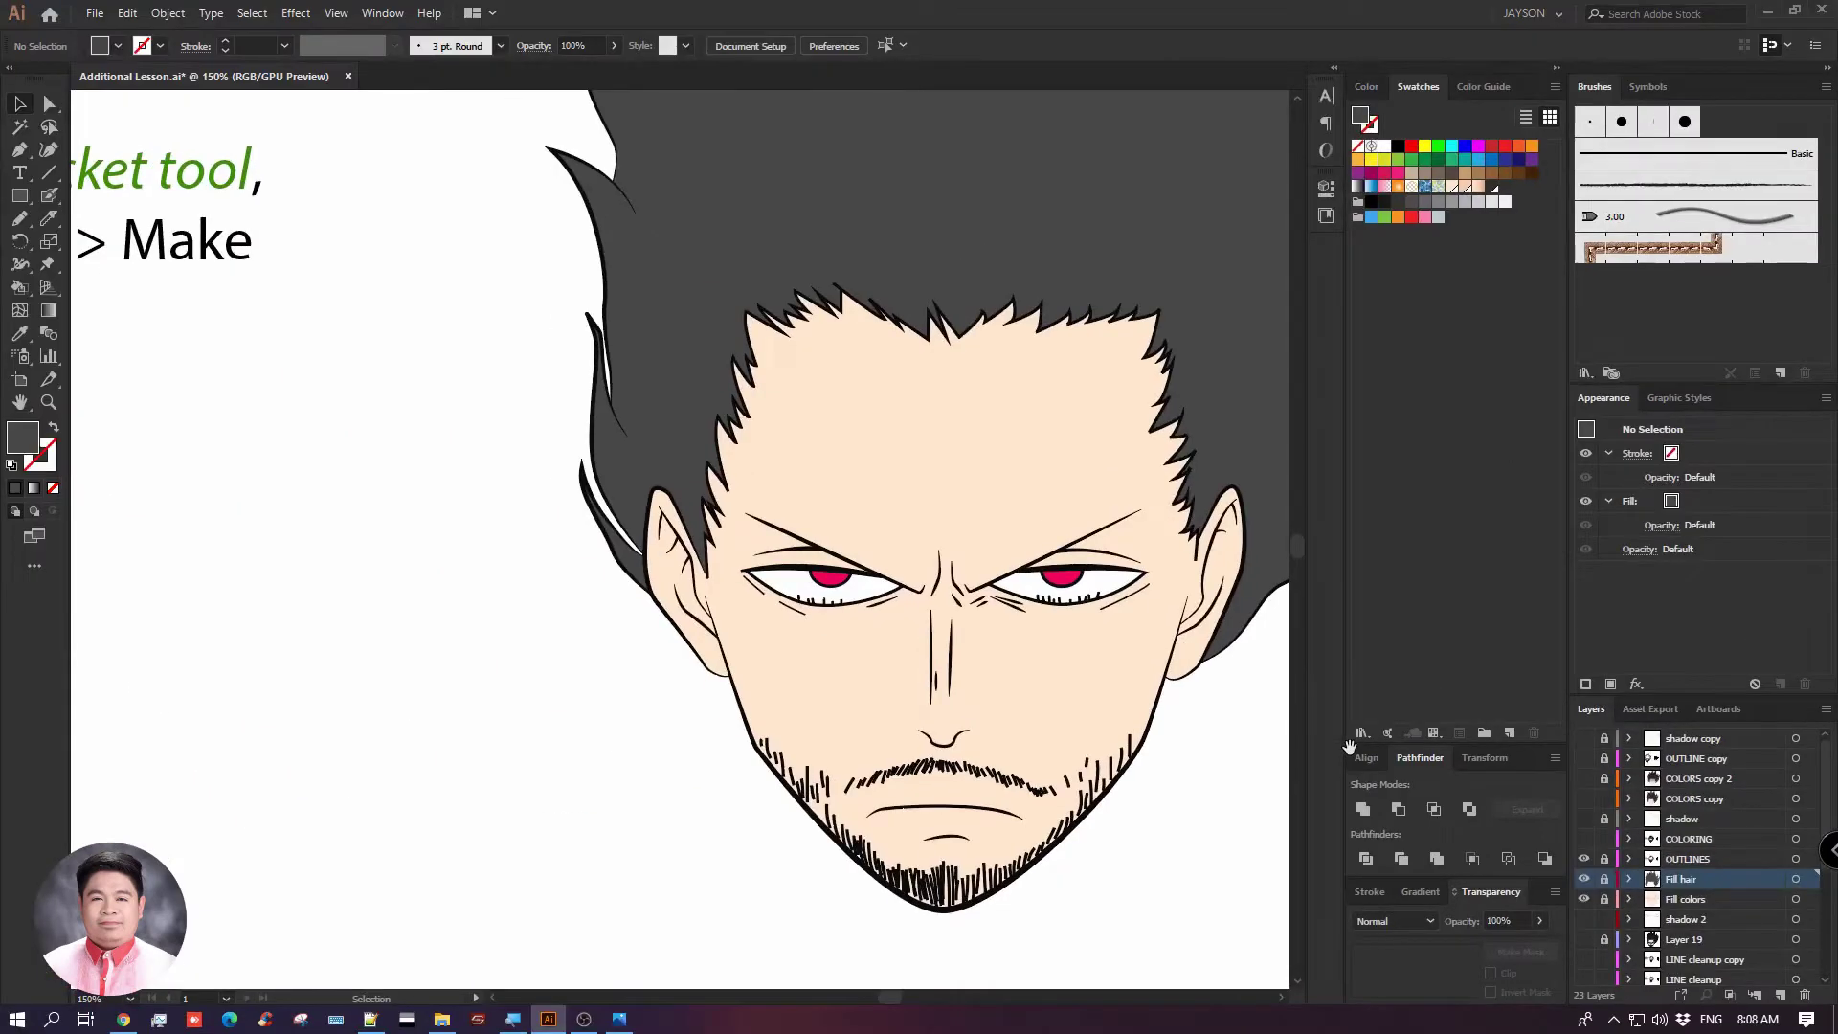
pyautogui.moveTo(1116, 349); pyautogui.dragTo(856, 395)
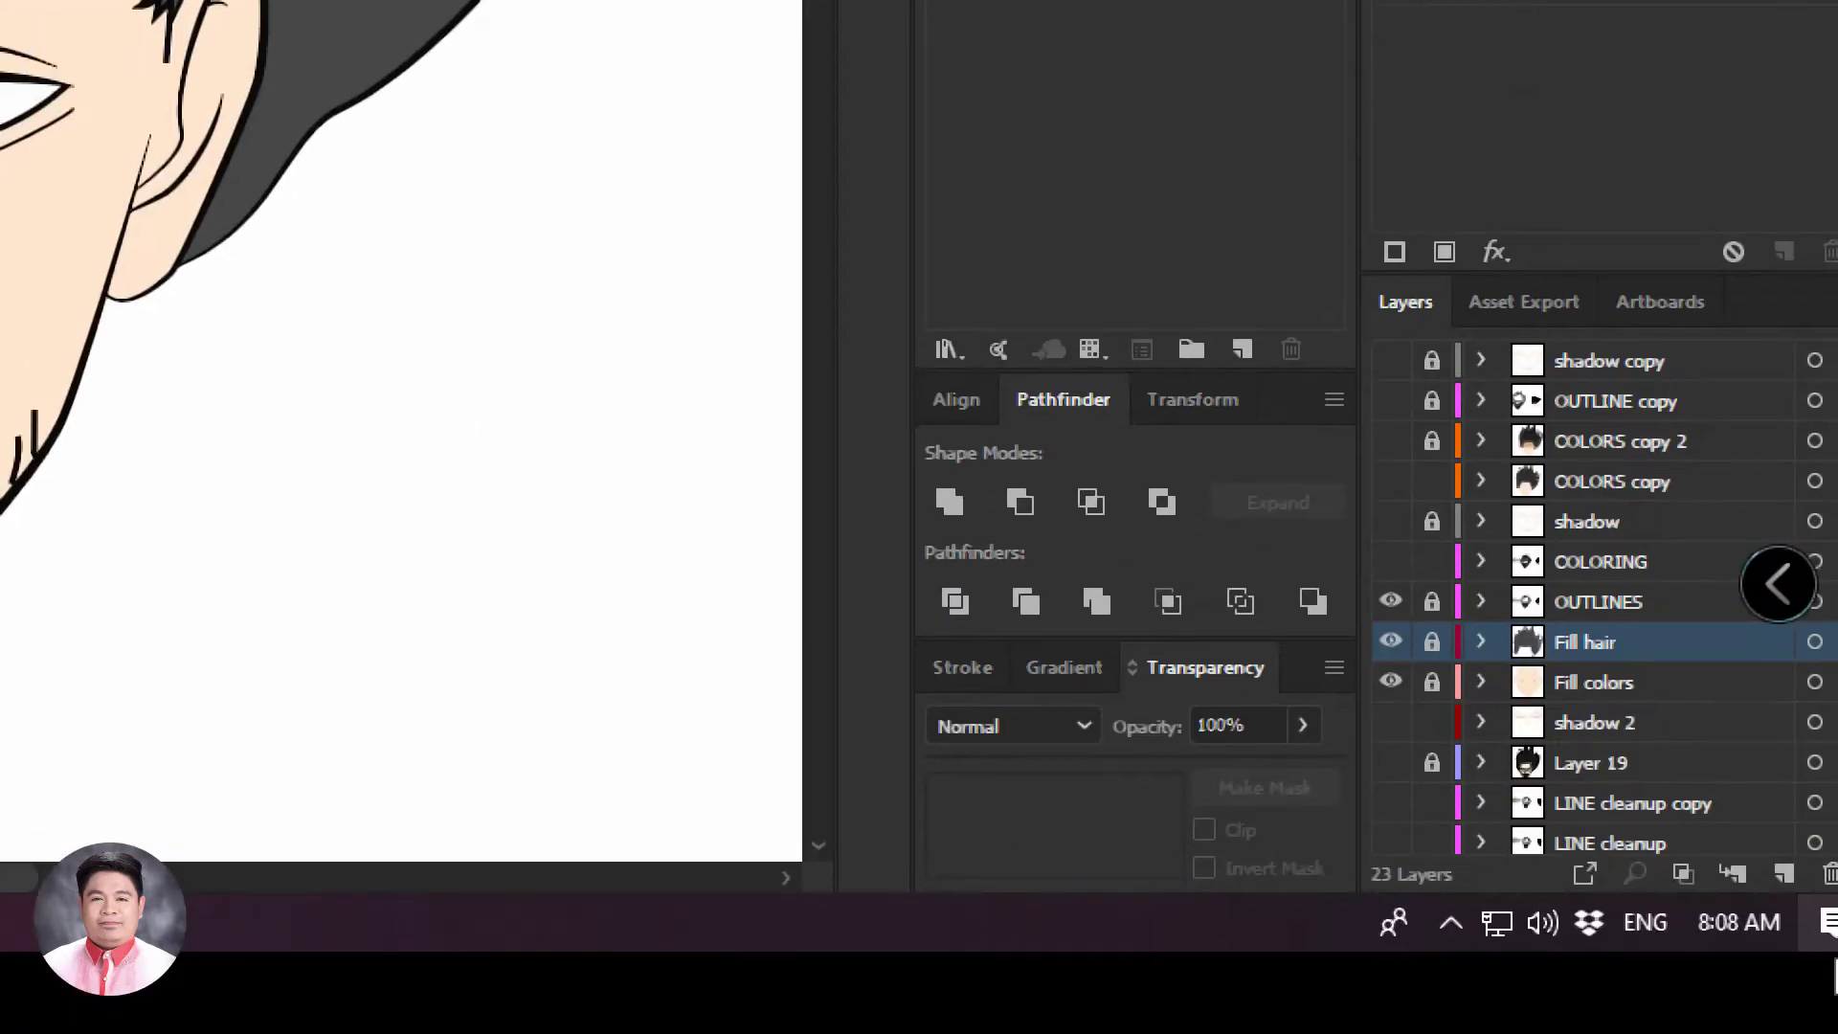
# Unlock the Fill hair layer, and hide the OUTLINES and Fill colors layers to leave only the hair showing
pyautogui.click(1431, 641)
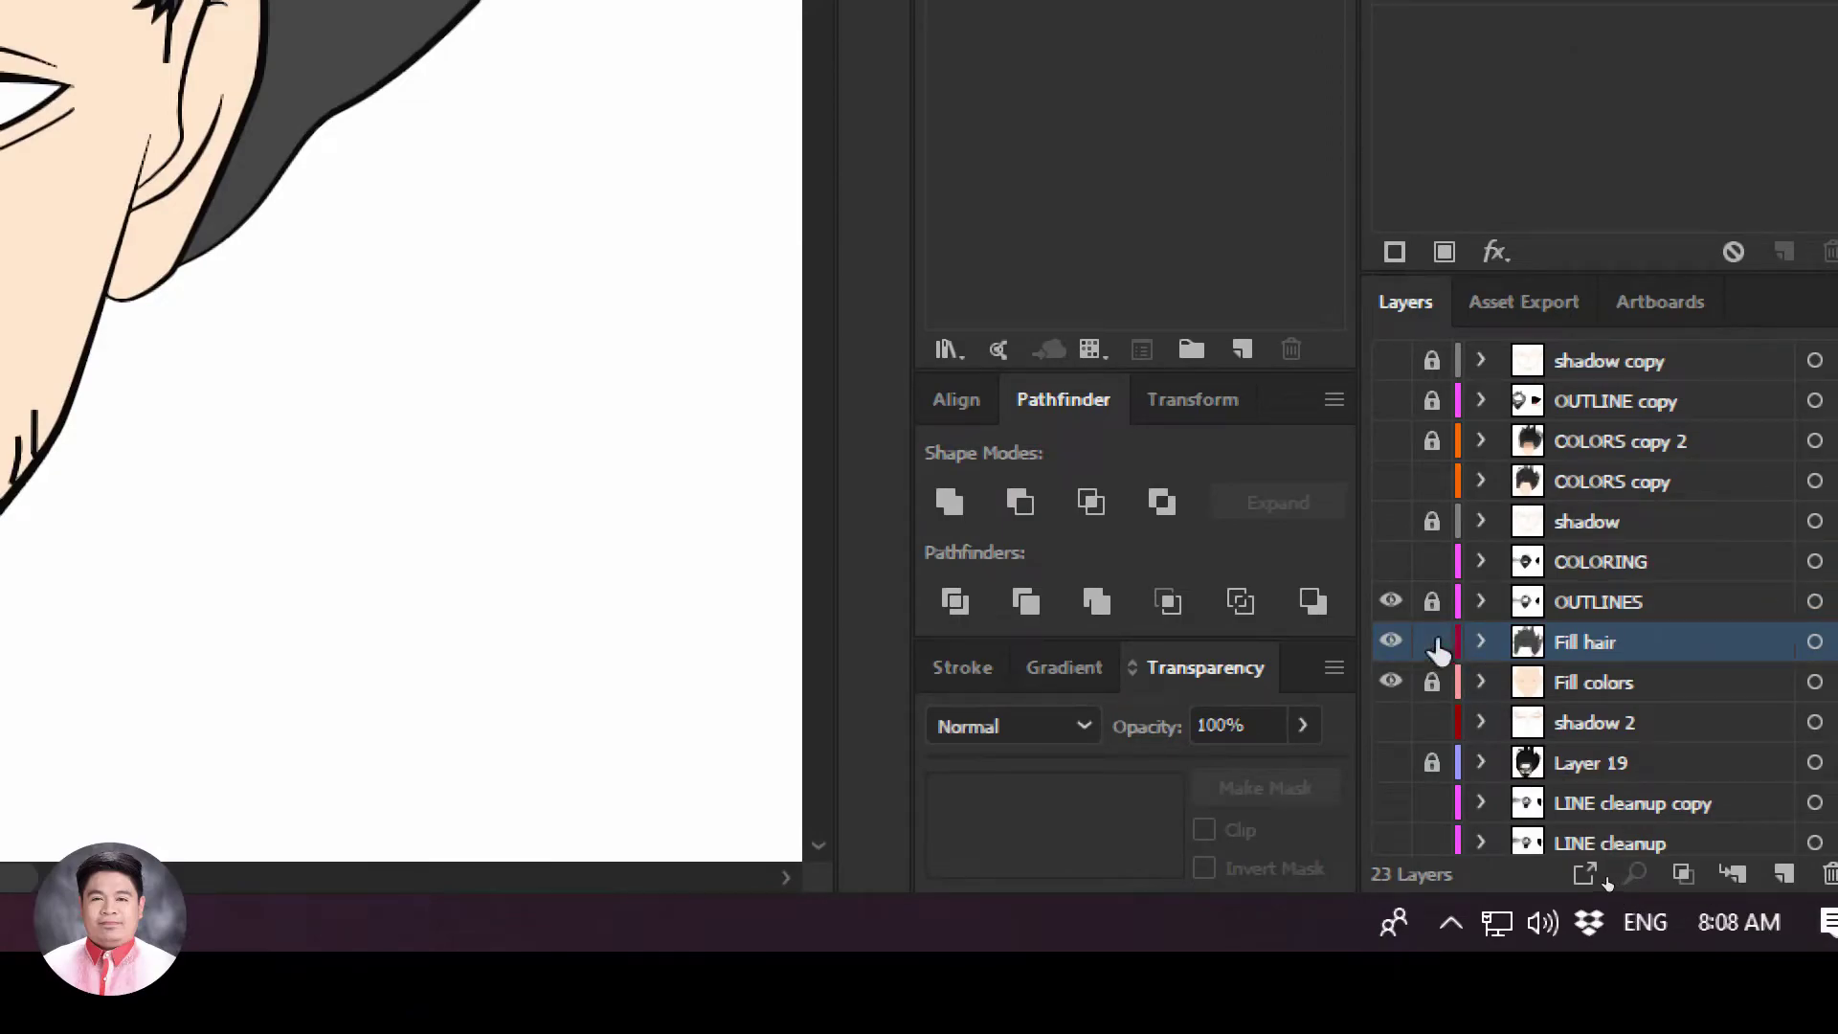
pyautogui.moveTo(340, 135); pyautogui.dragTo(1179, 723)
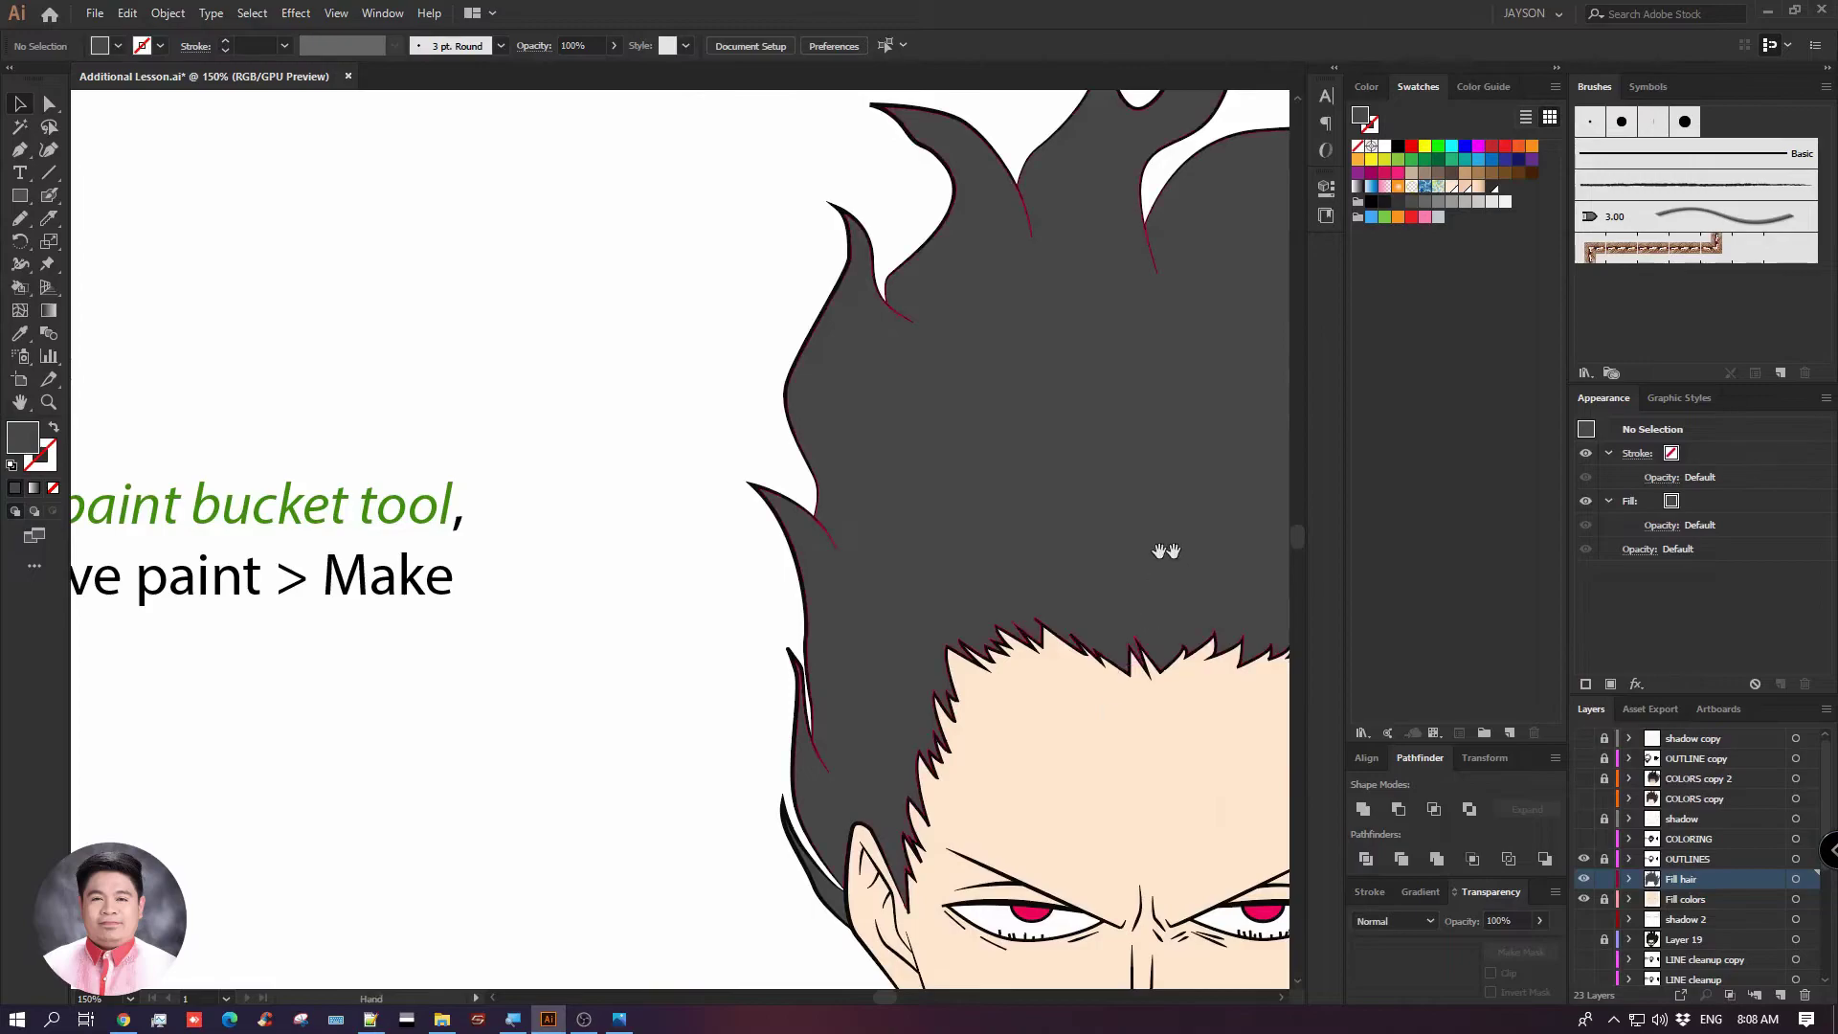
pyautogui.moveTo(1162, 545); pyautogui.dragTo(869, 402)
pyautogui.moveTo(873, 181); pyautogui.dragTo(922, 335)
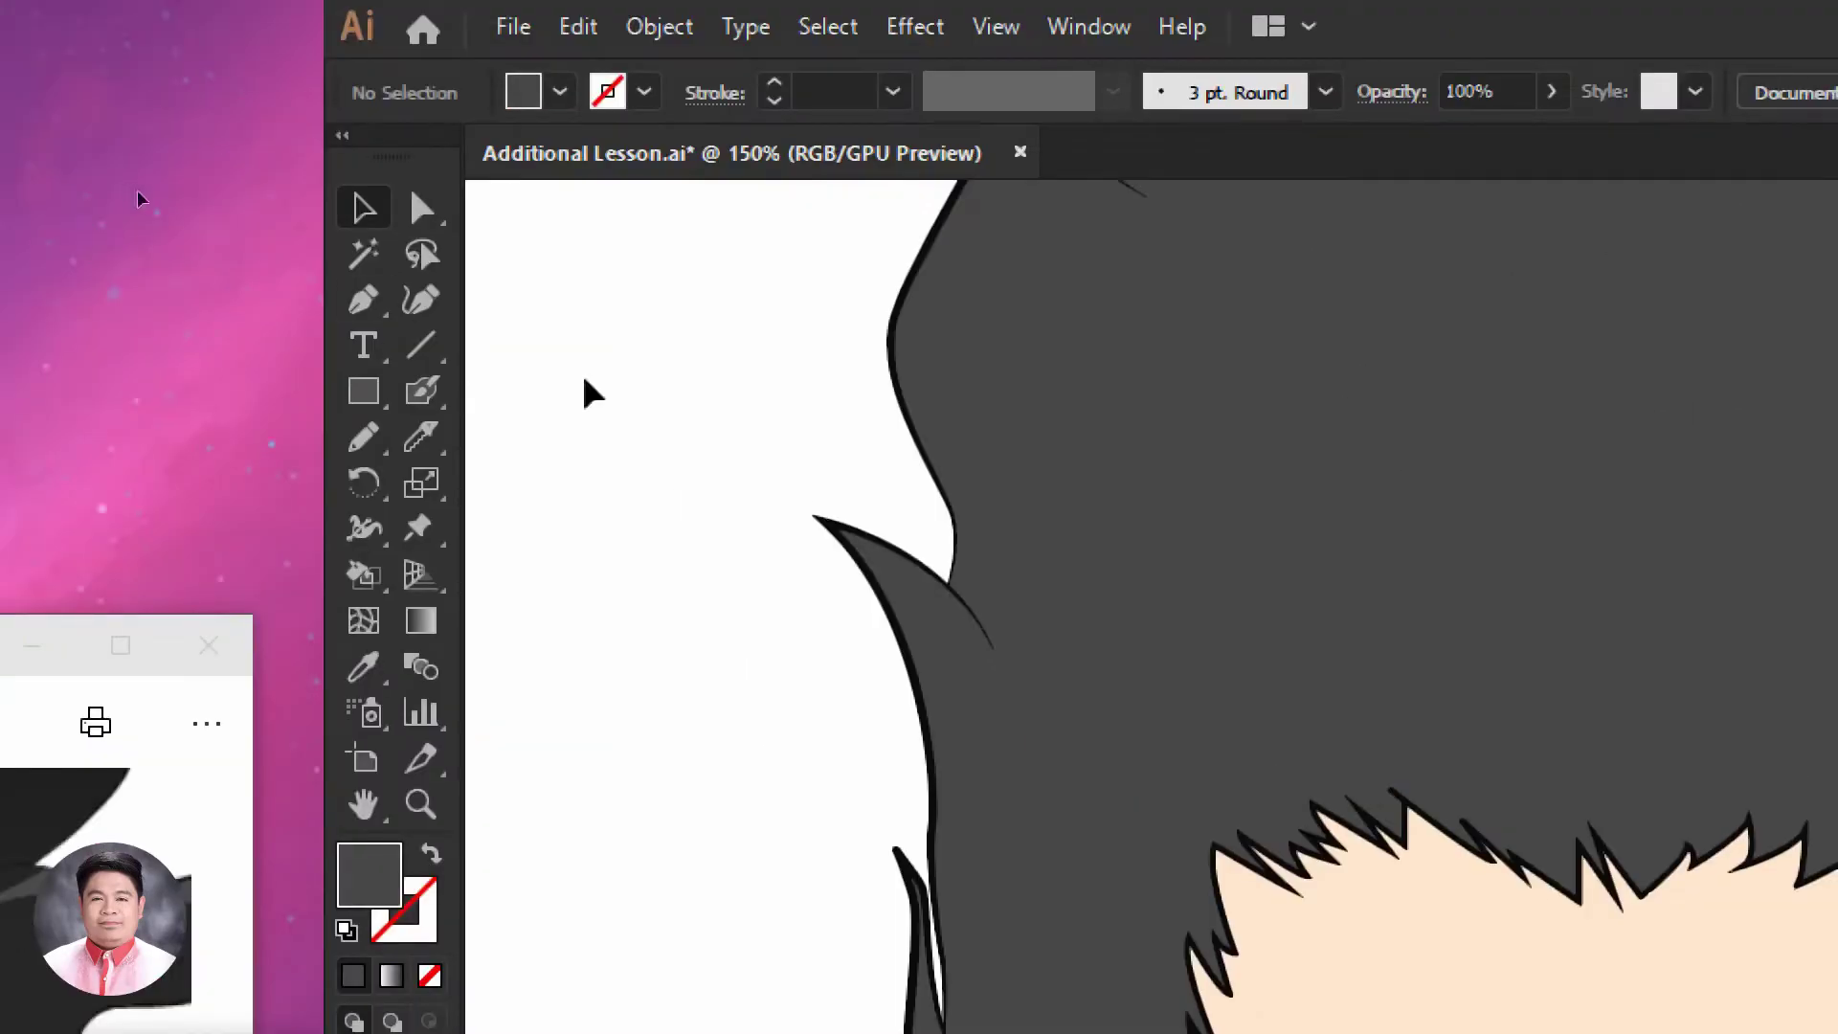
pyautogui.moveTo(425, 436)
pyautogui.mouseDown()
pyautogui.moveTo(603, 519)
pyautogui.moveTo(572, 536)
pyautogui.moveTo(593, 548)
pyautogui.mouseUp()
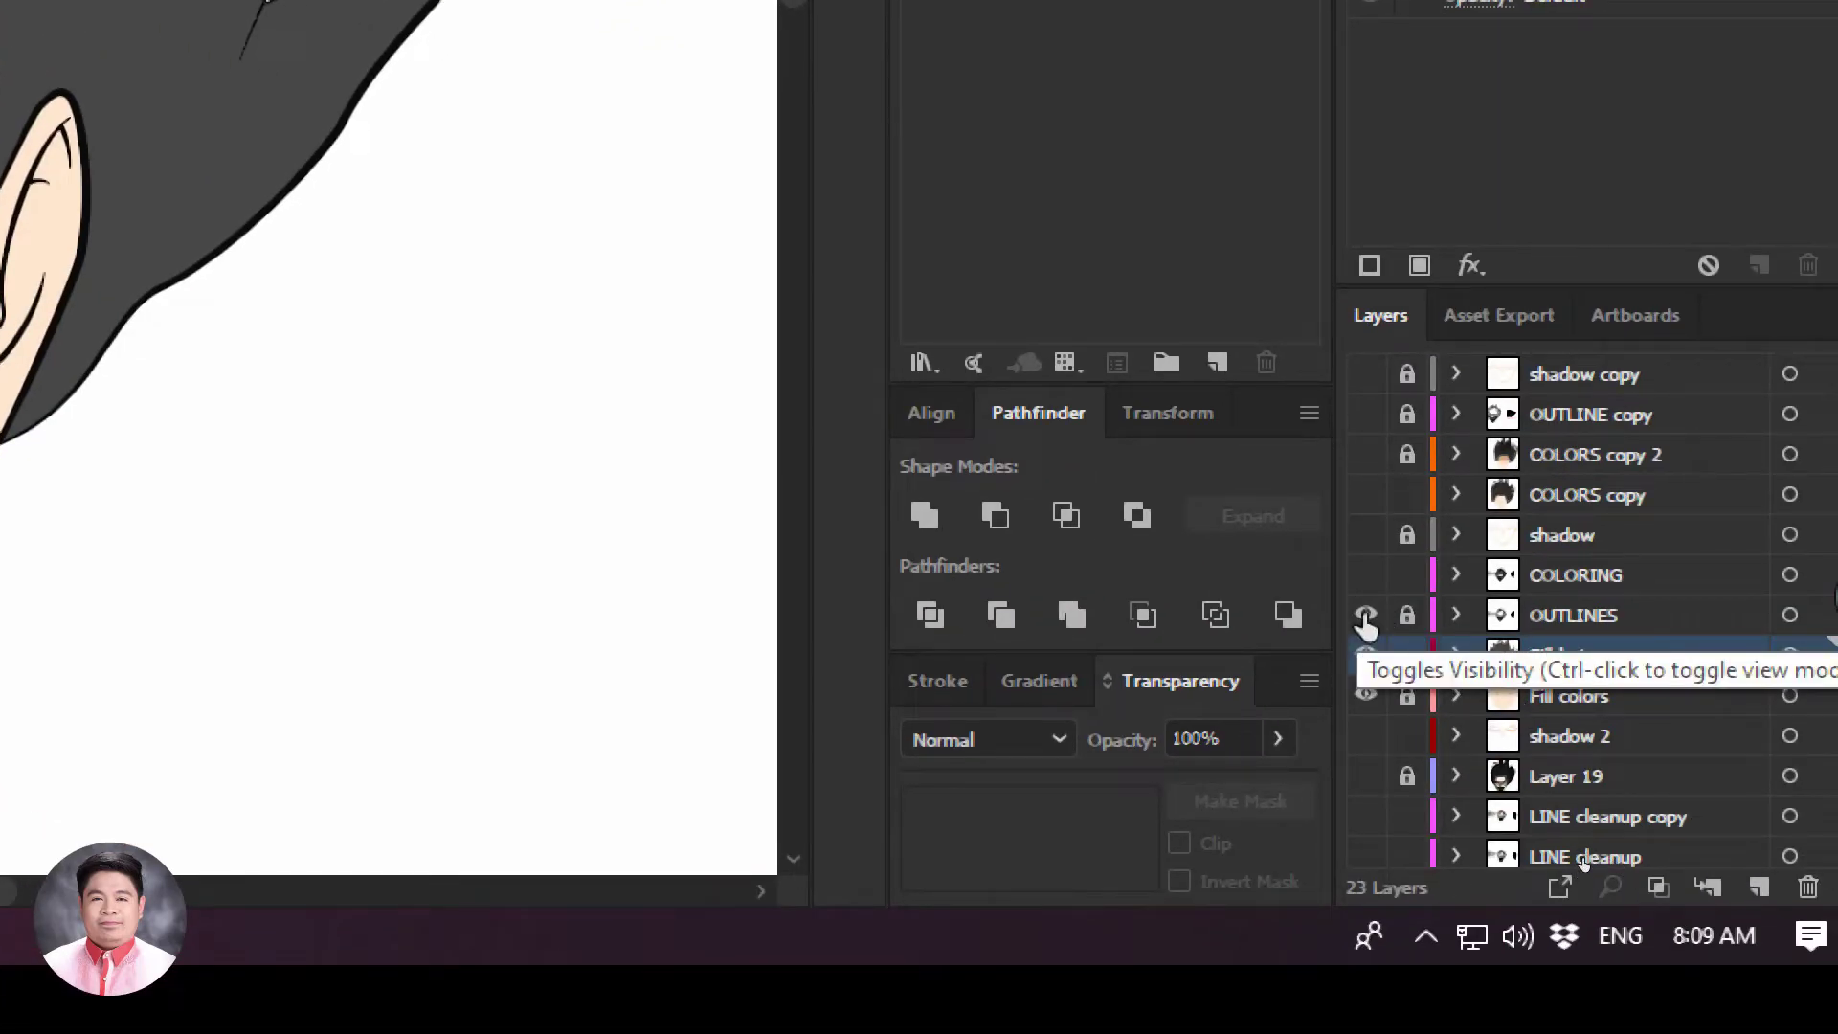
pyautogui.click(1365, 616)
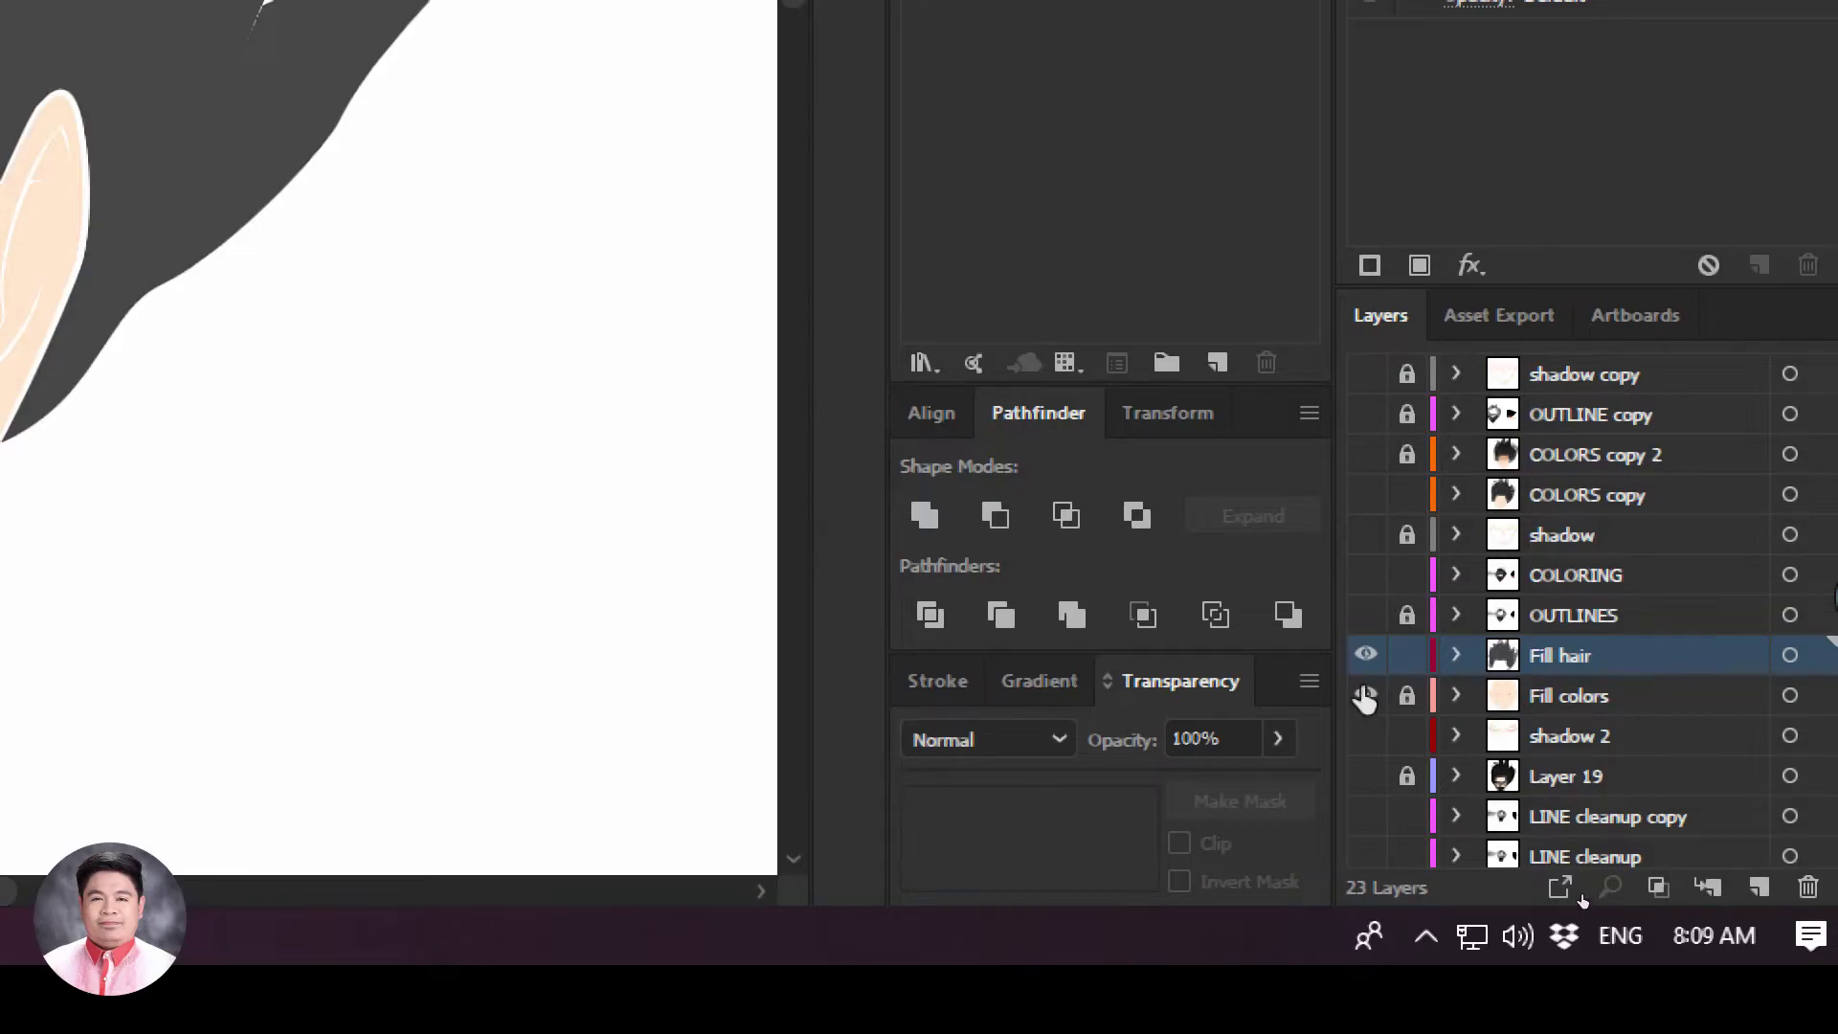
pyautogui.click(1365, 697)
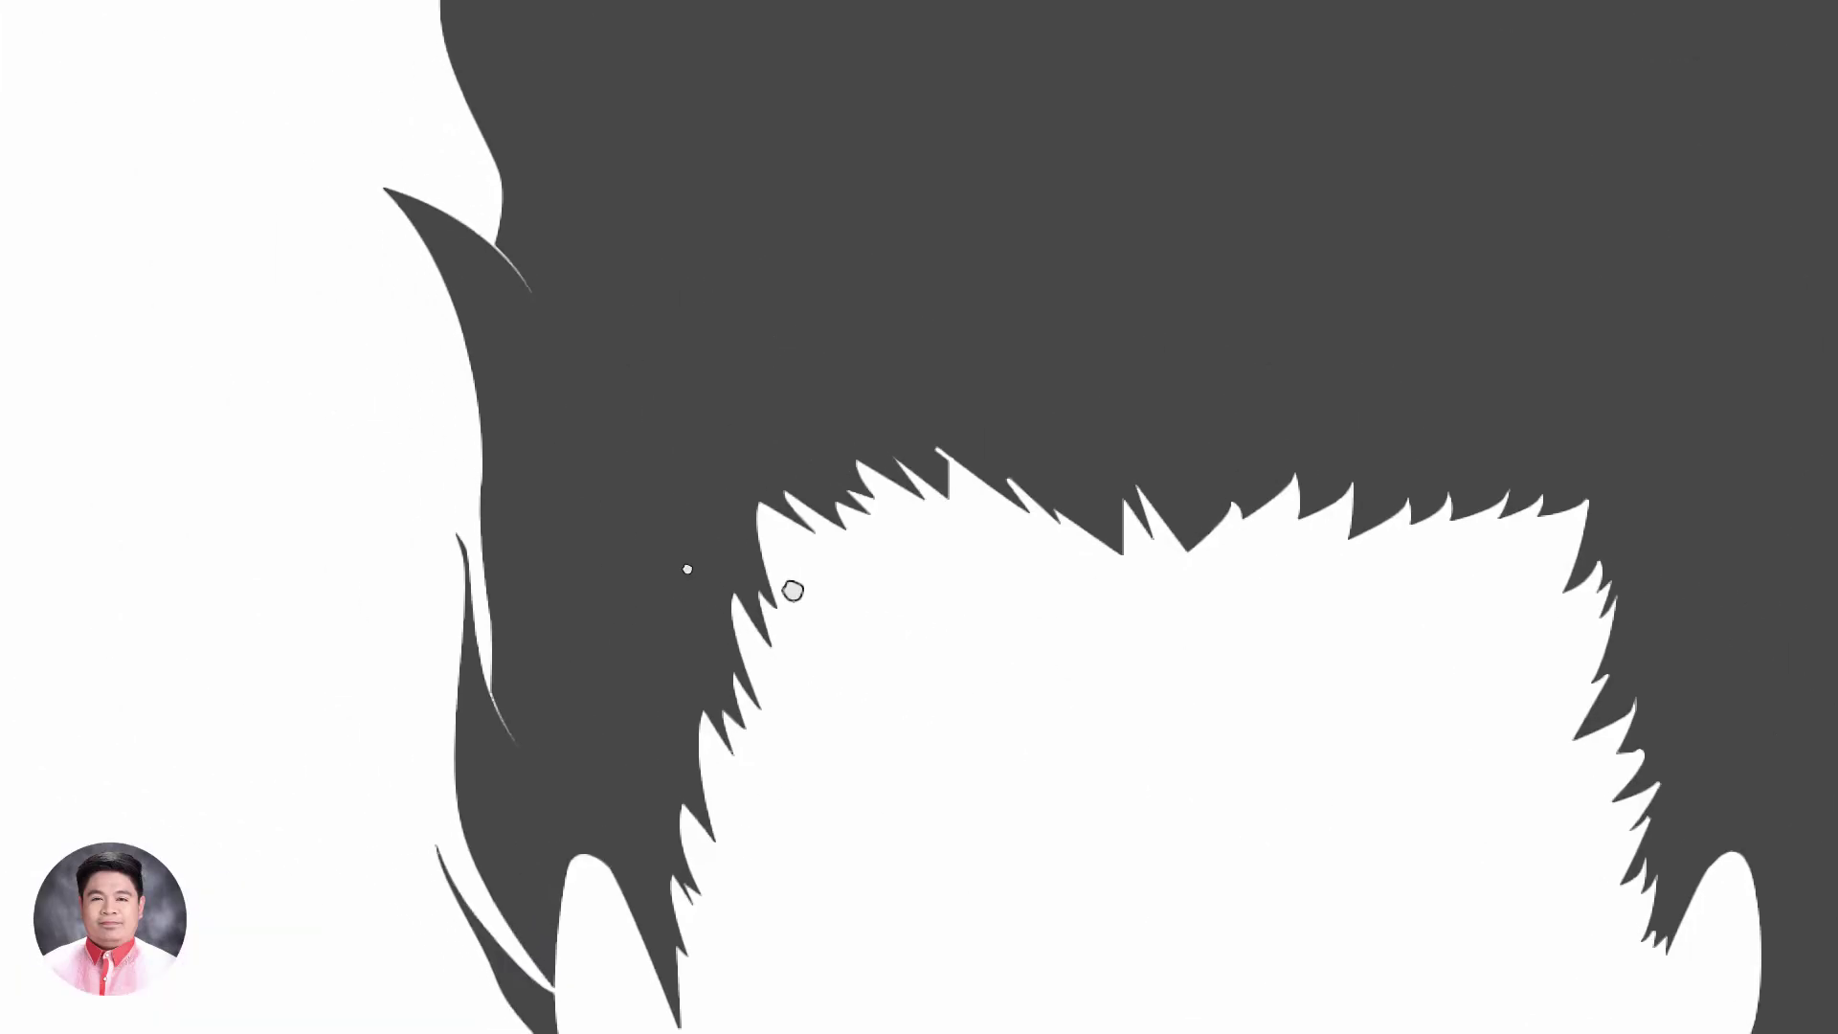
# Split the lower outer strand beside the ear from the main hair shape with a curved Knife cut, and deselect
pyautogui.click(471, 305)
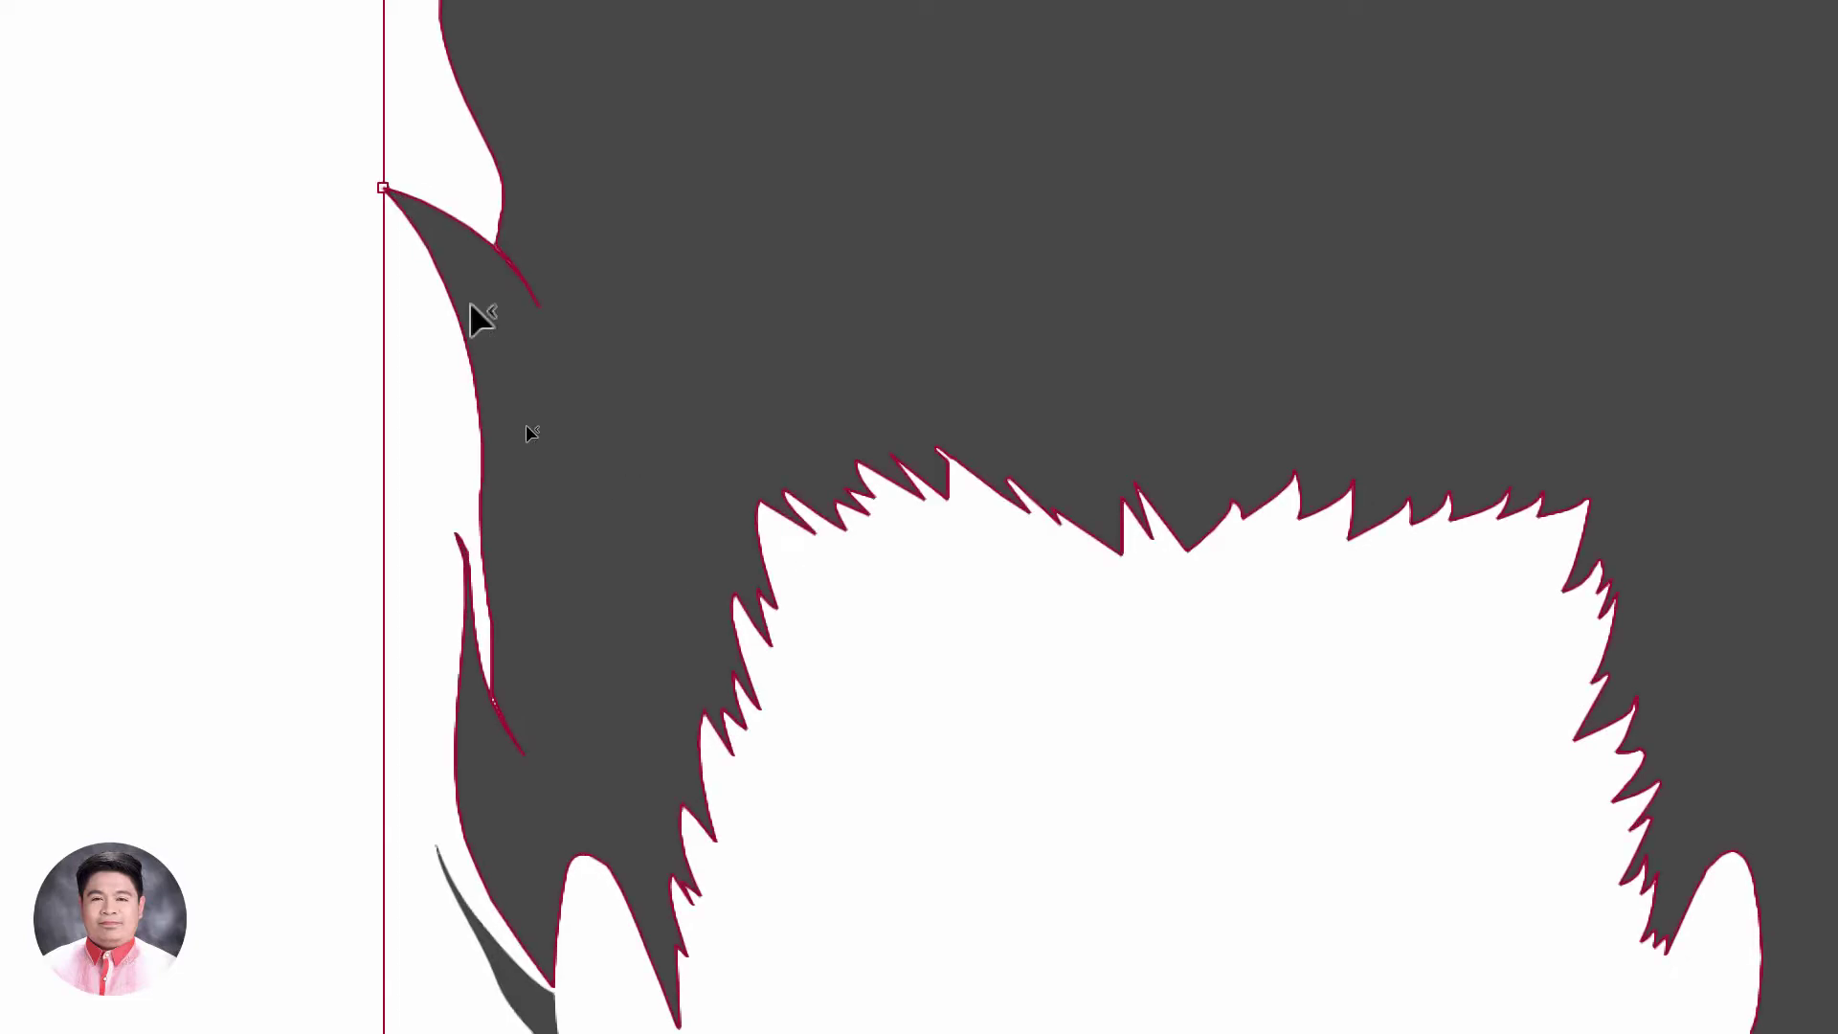
pyautogui.press('p')
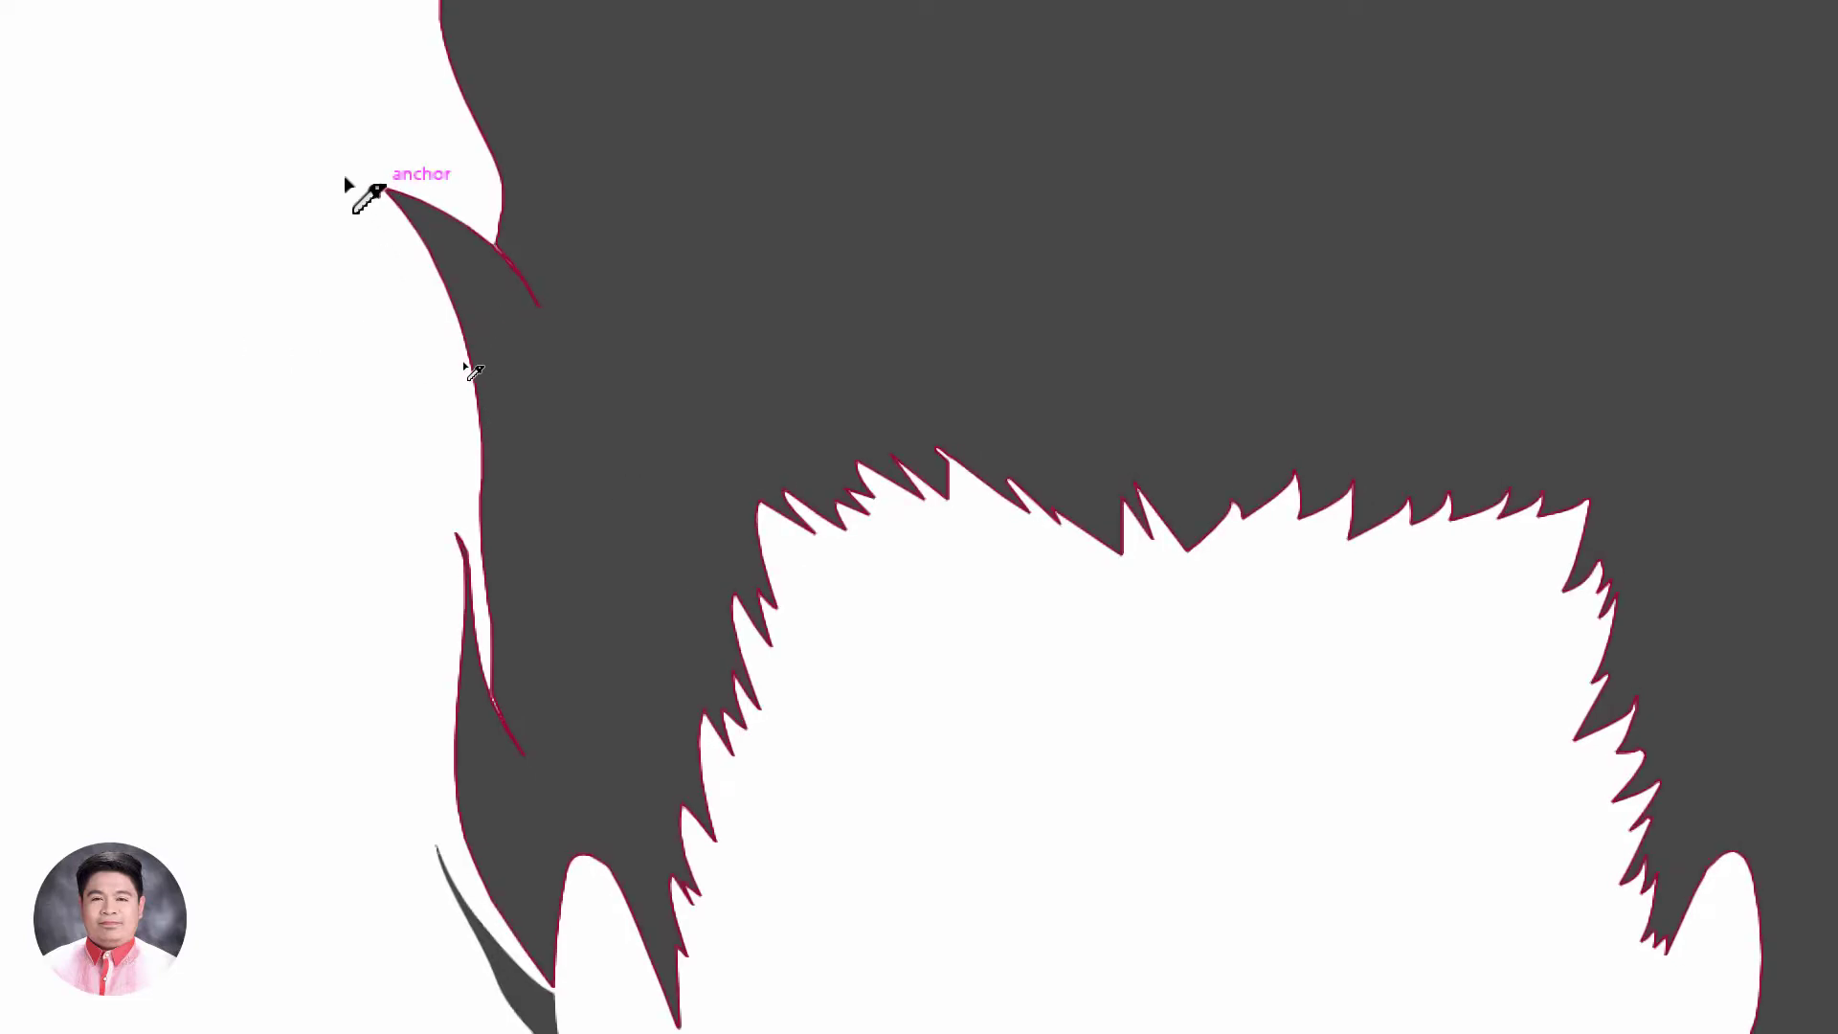
pyautogui.moveTo(306, 288); pyautogui.dragTo(324, 139)
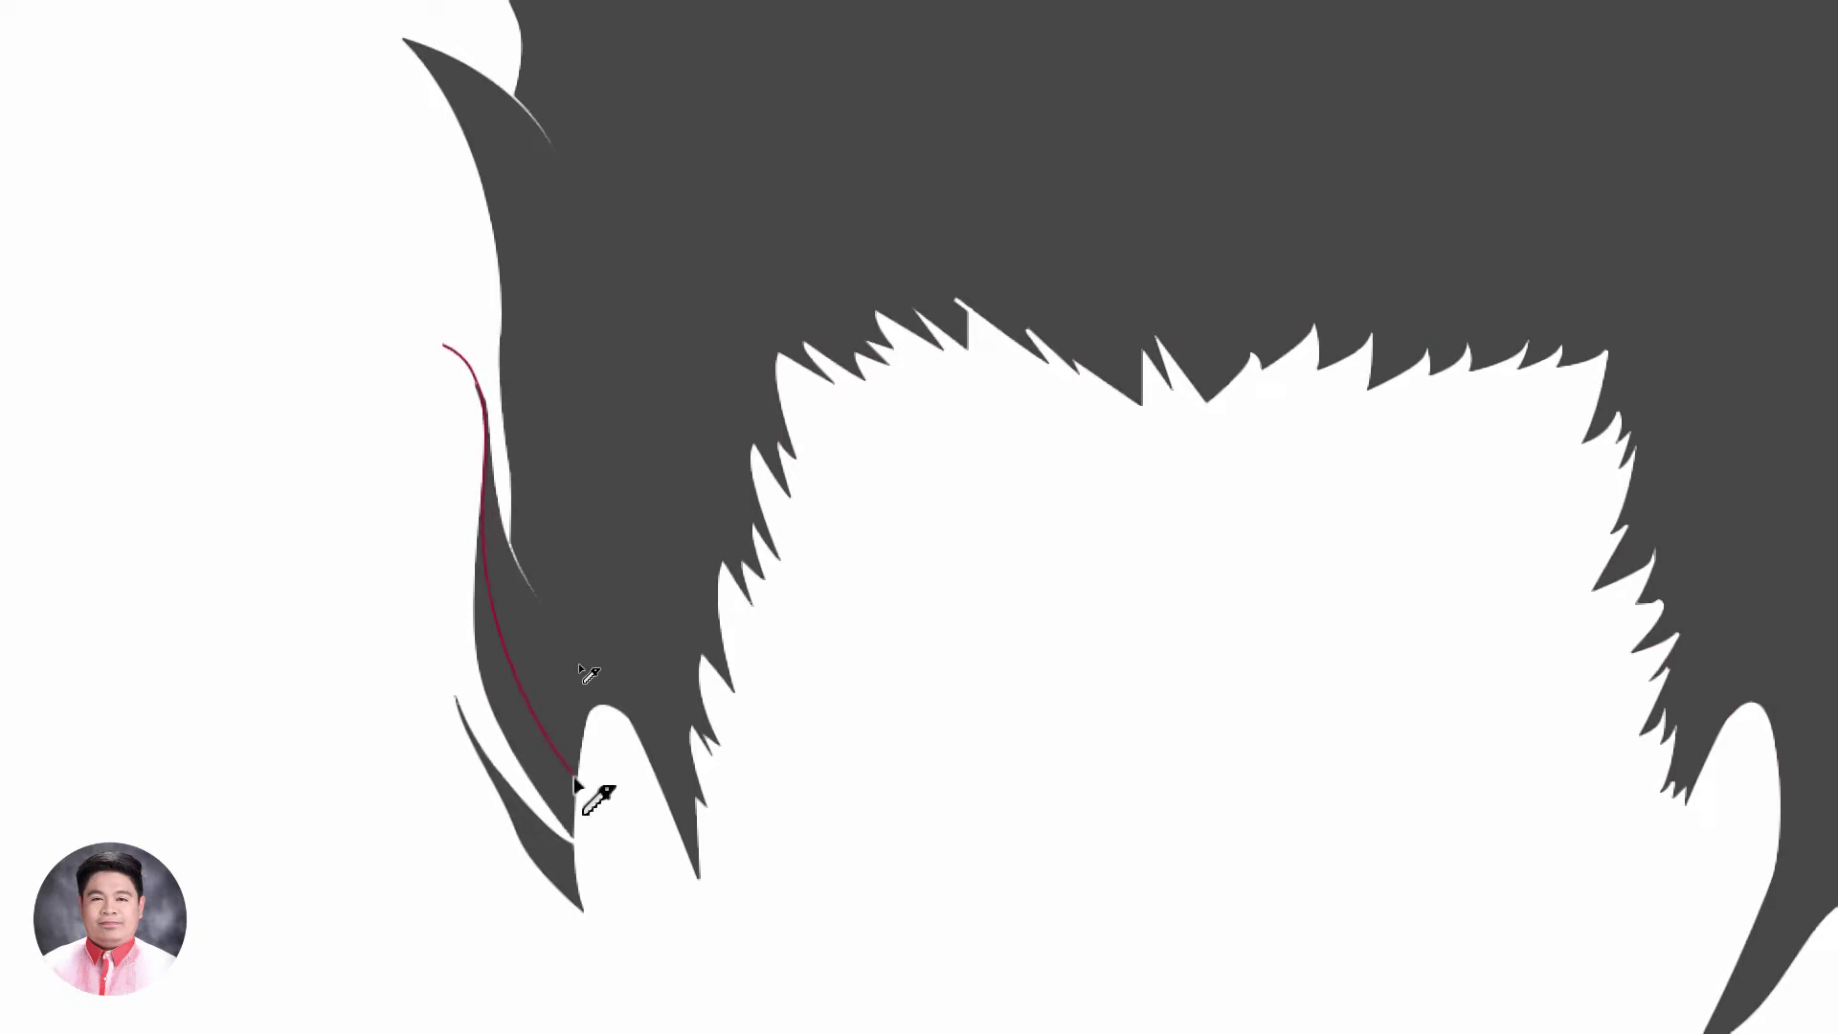
pyautogui.moveTo(574, 777)
pyautogui.mouseDown()
pyautogui.moveTo(641, 870)
pyautogui.moveTo(632, 855)
pyautogui.mouseUp()
pyautogui.keyDown('ctrl'); pyautogui.click(191, 489); pyautogui.keyUp('ctrl')
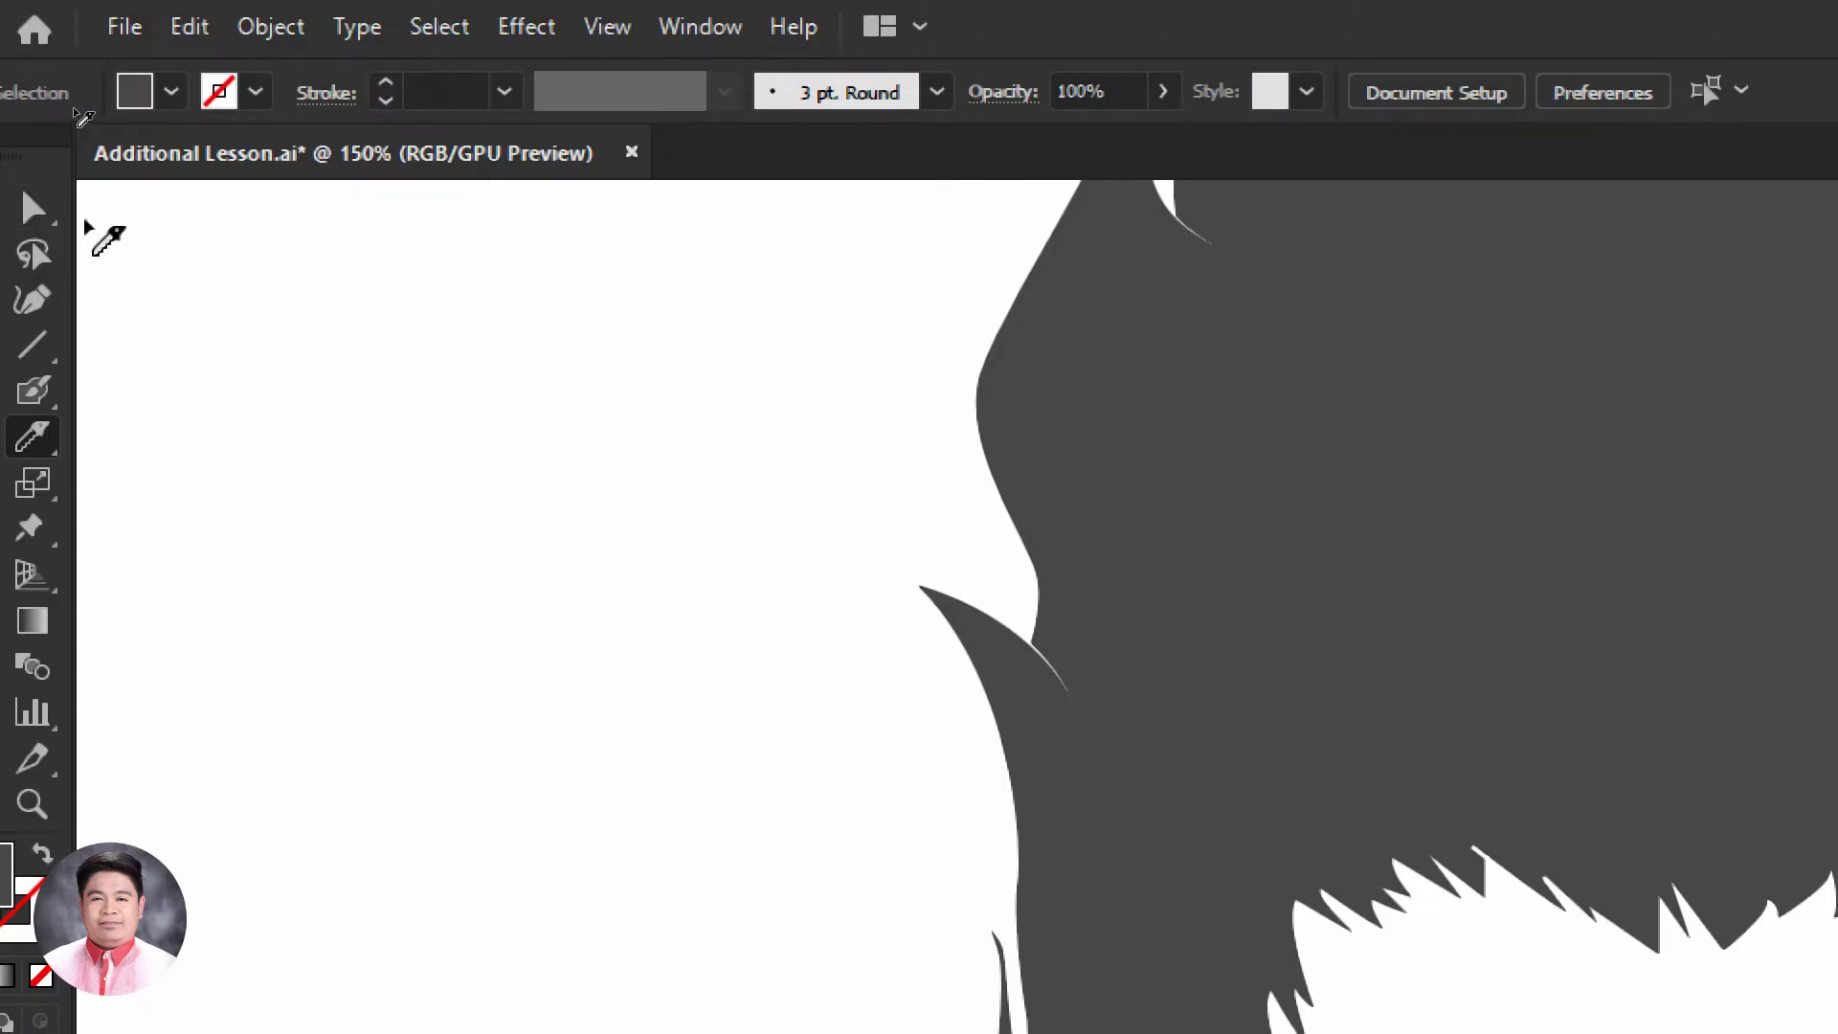
# Check the knife cut by selecting the separated strand and the main hair shape individually with the Direct Selection tool, and deselect
pyautogui.click(41, 209)
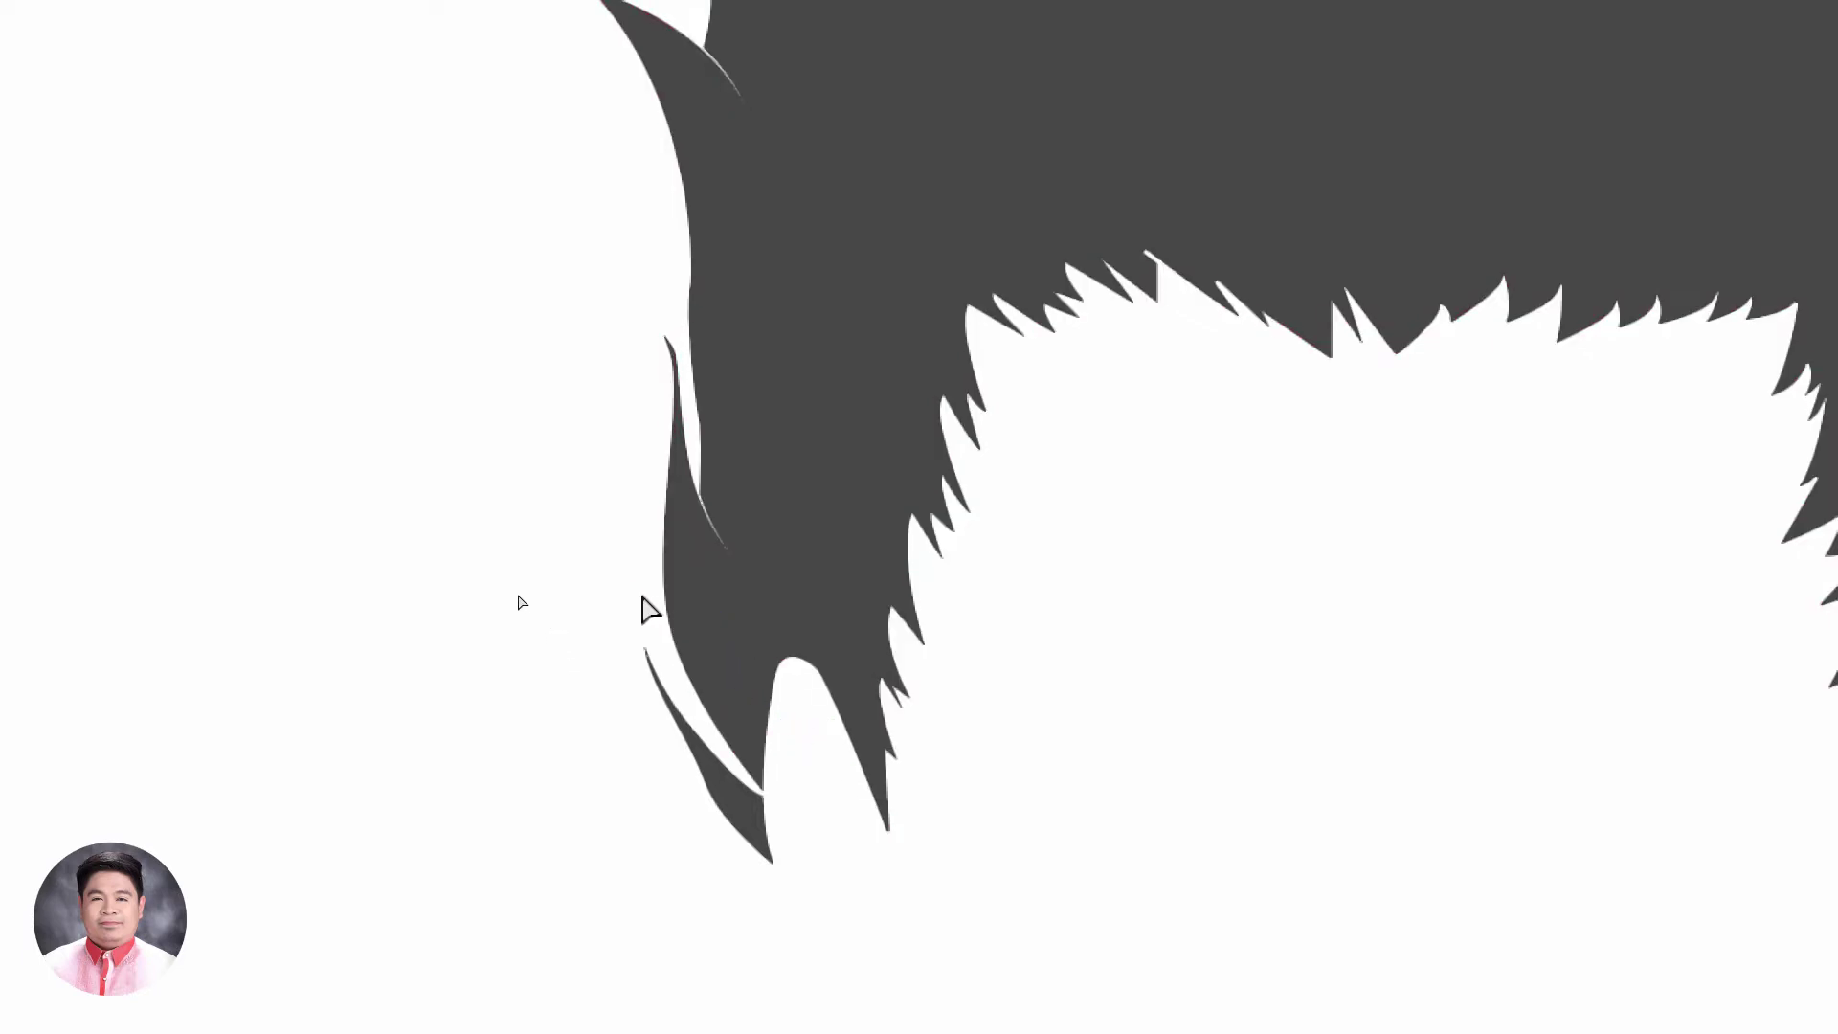
pyautogui.click(683, 635)
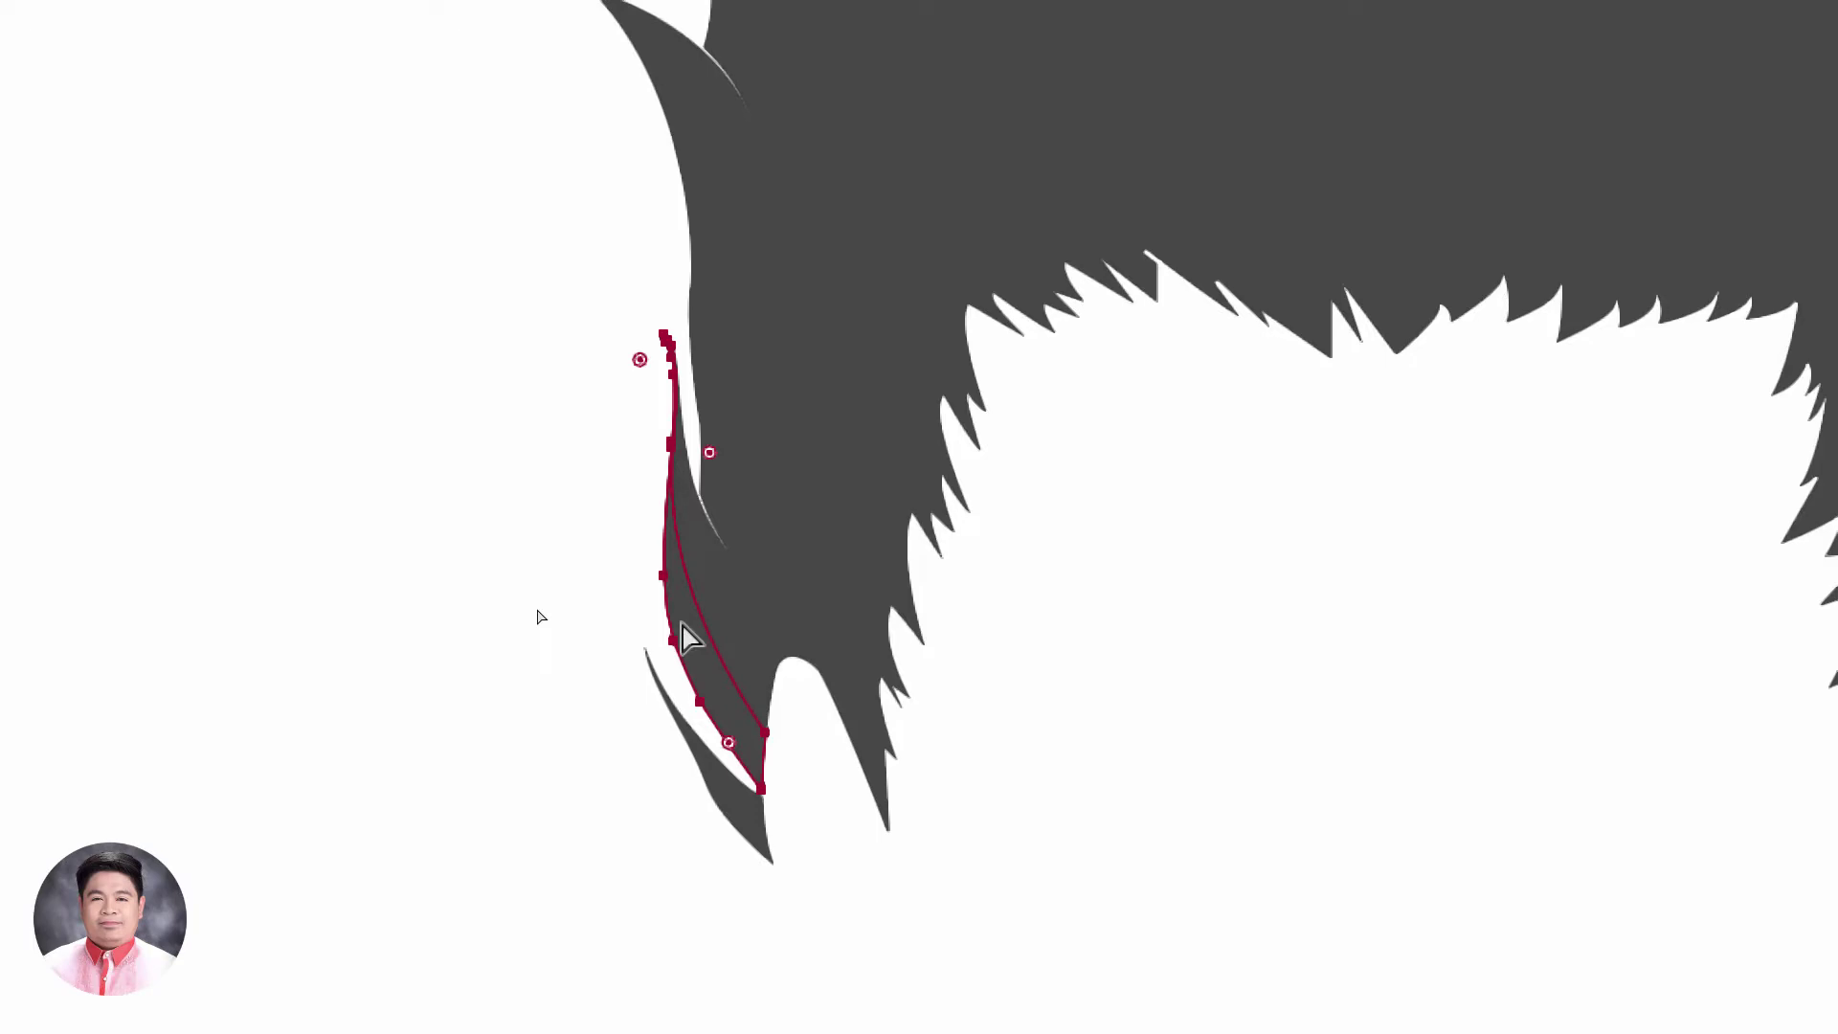
pyautogui.click(1490, 69)
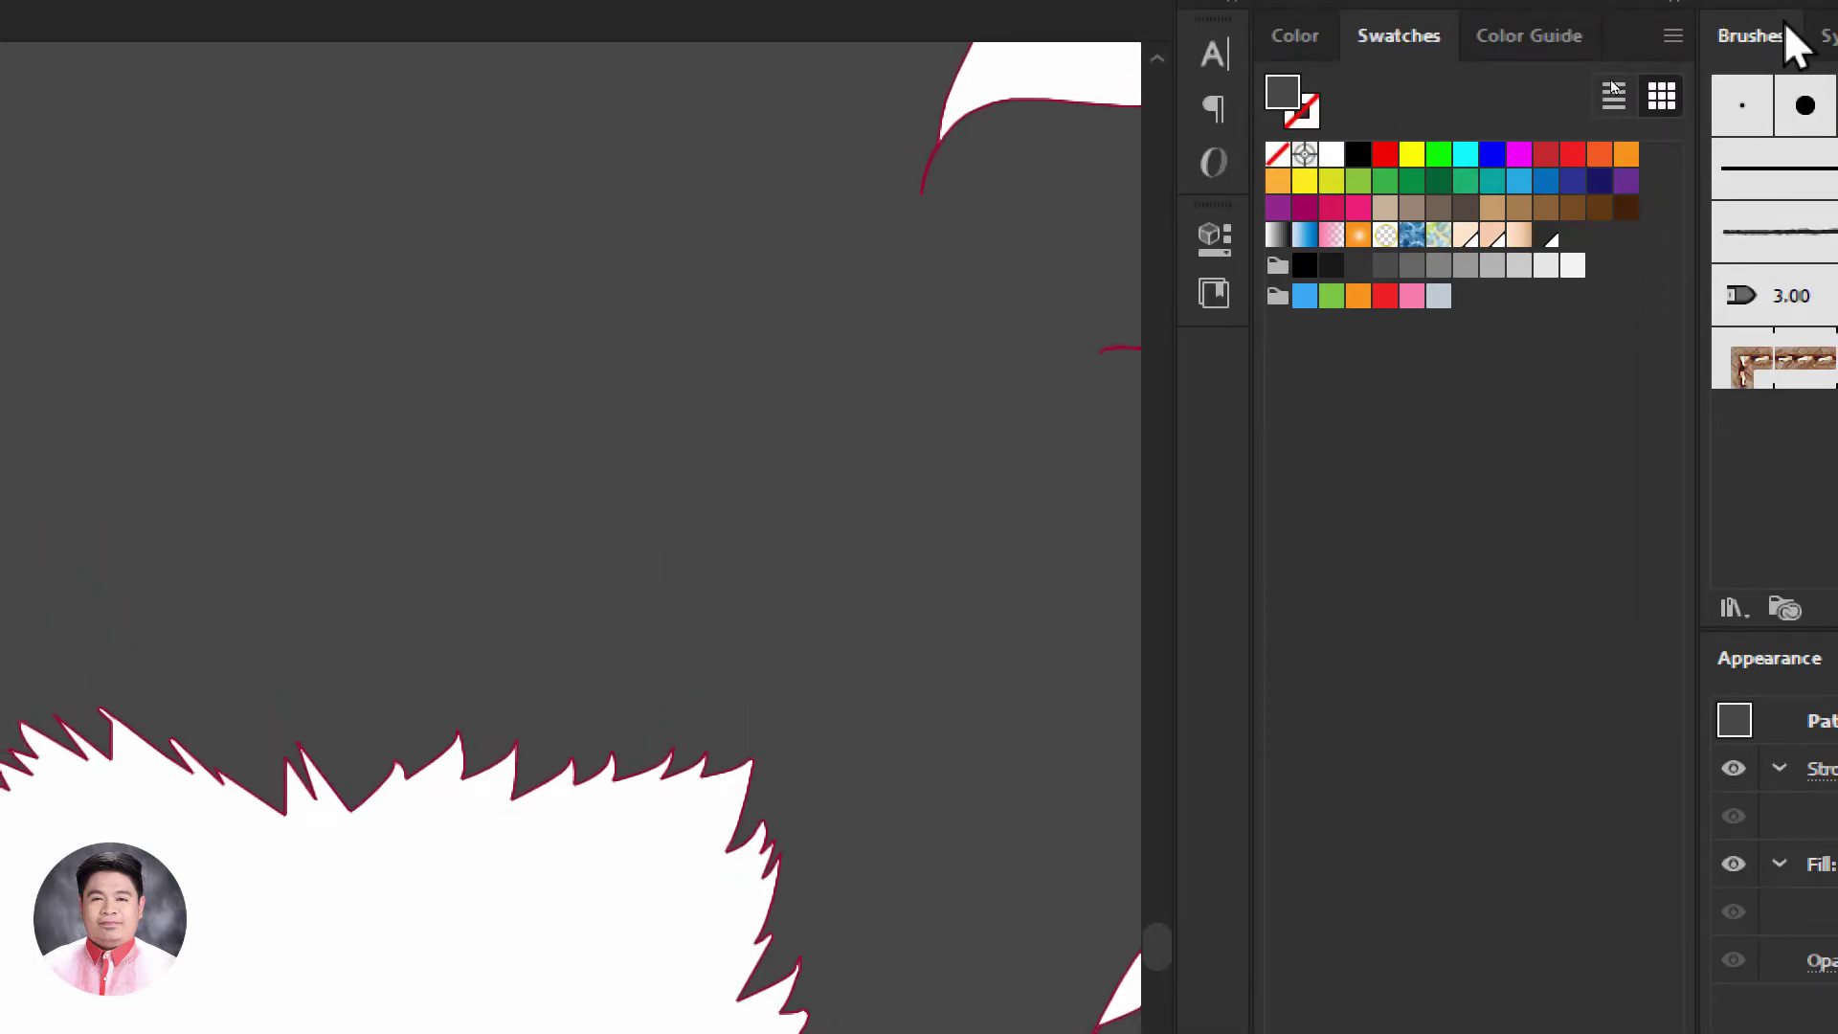
pyautogui.click(151, 727)
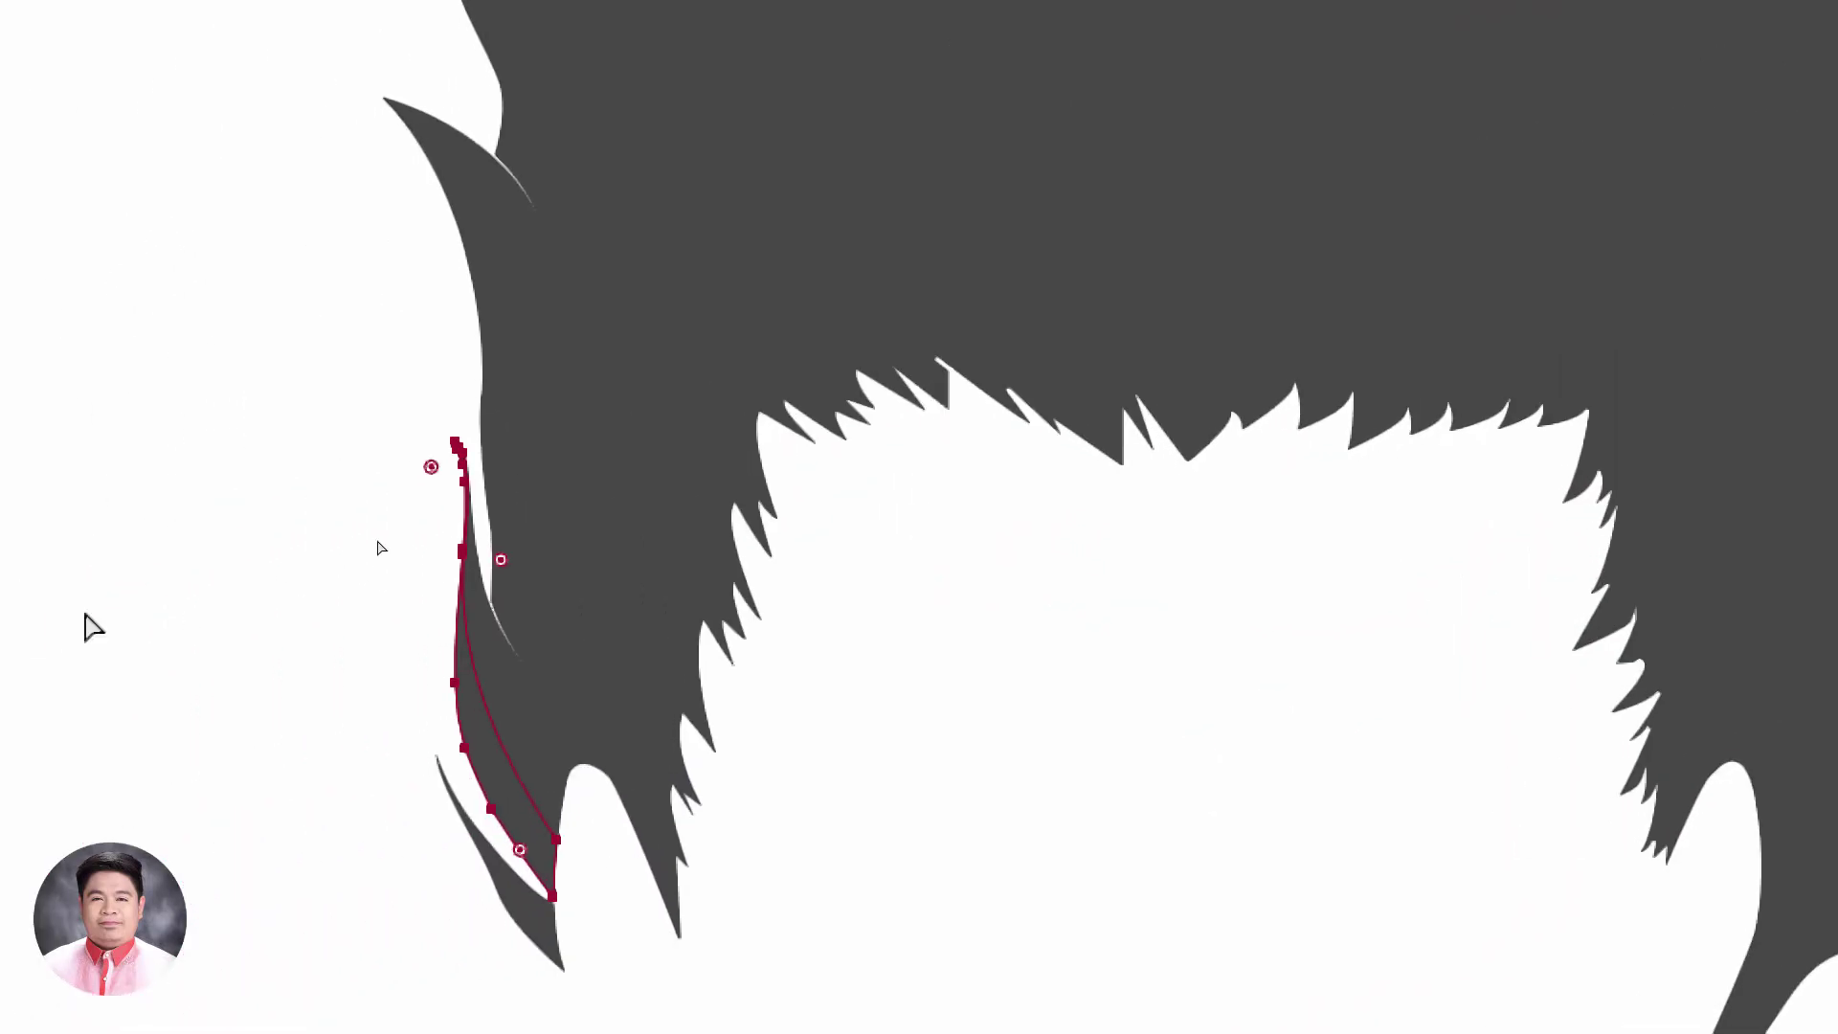
pyautogui.click(217, 471)
# Fill the main hair shape with the near-black gray from the grayscale swatch group
pyautogui.click(705, 205)
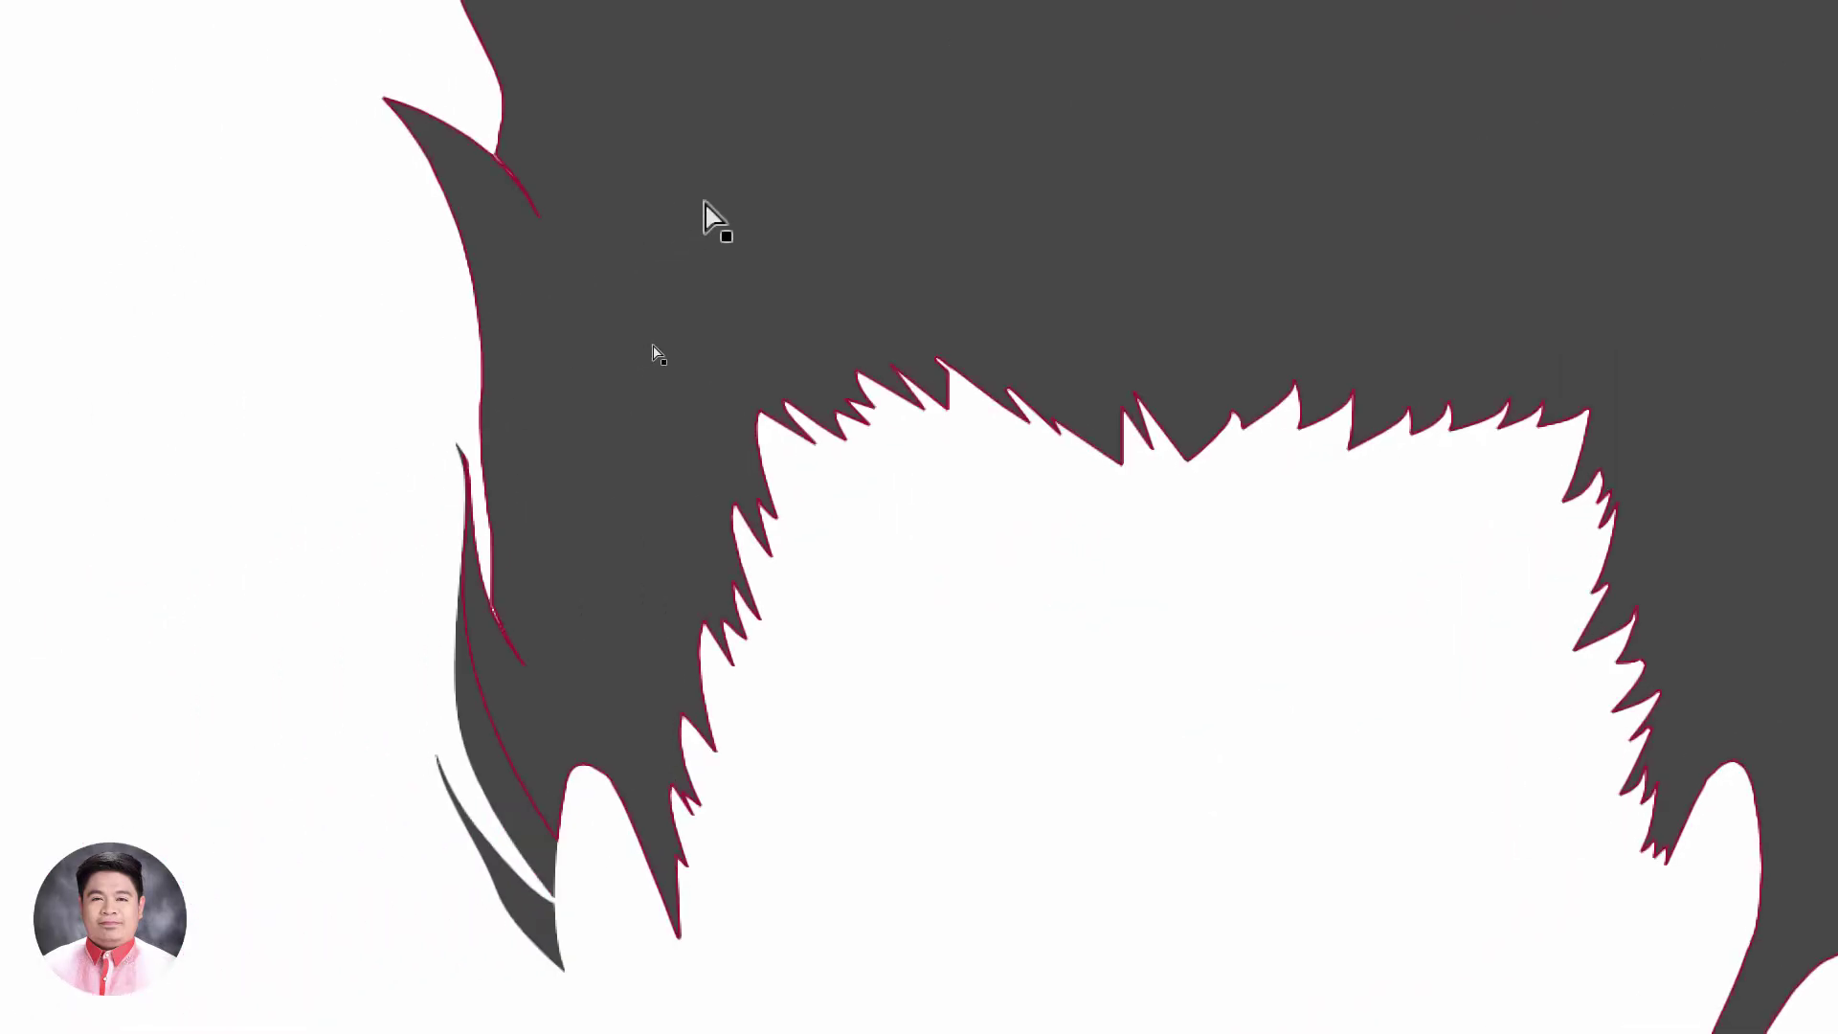
pyautogui.click(645, 331)
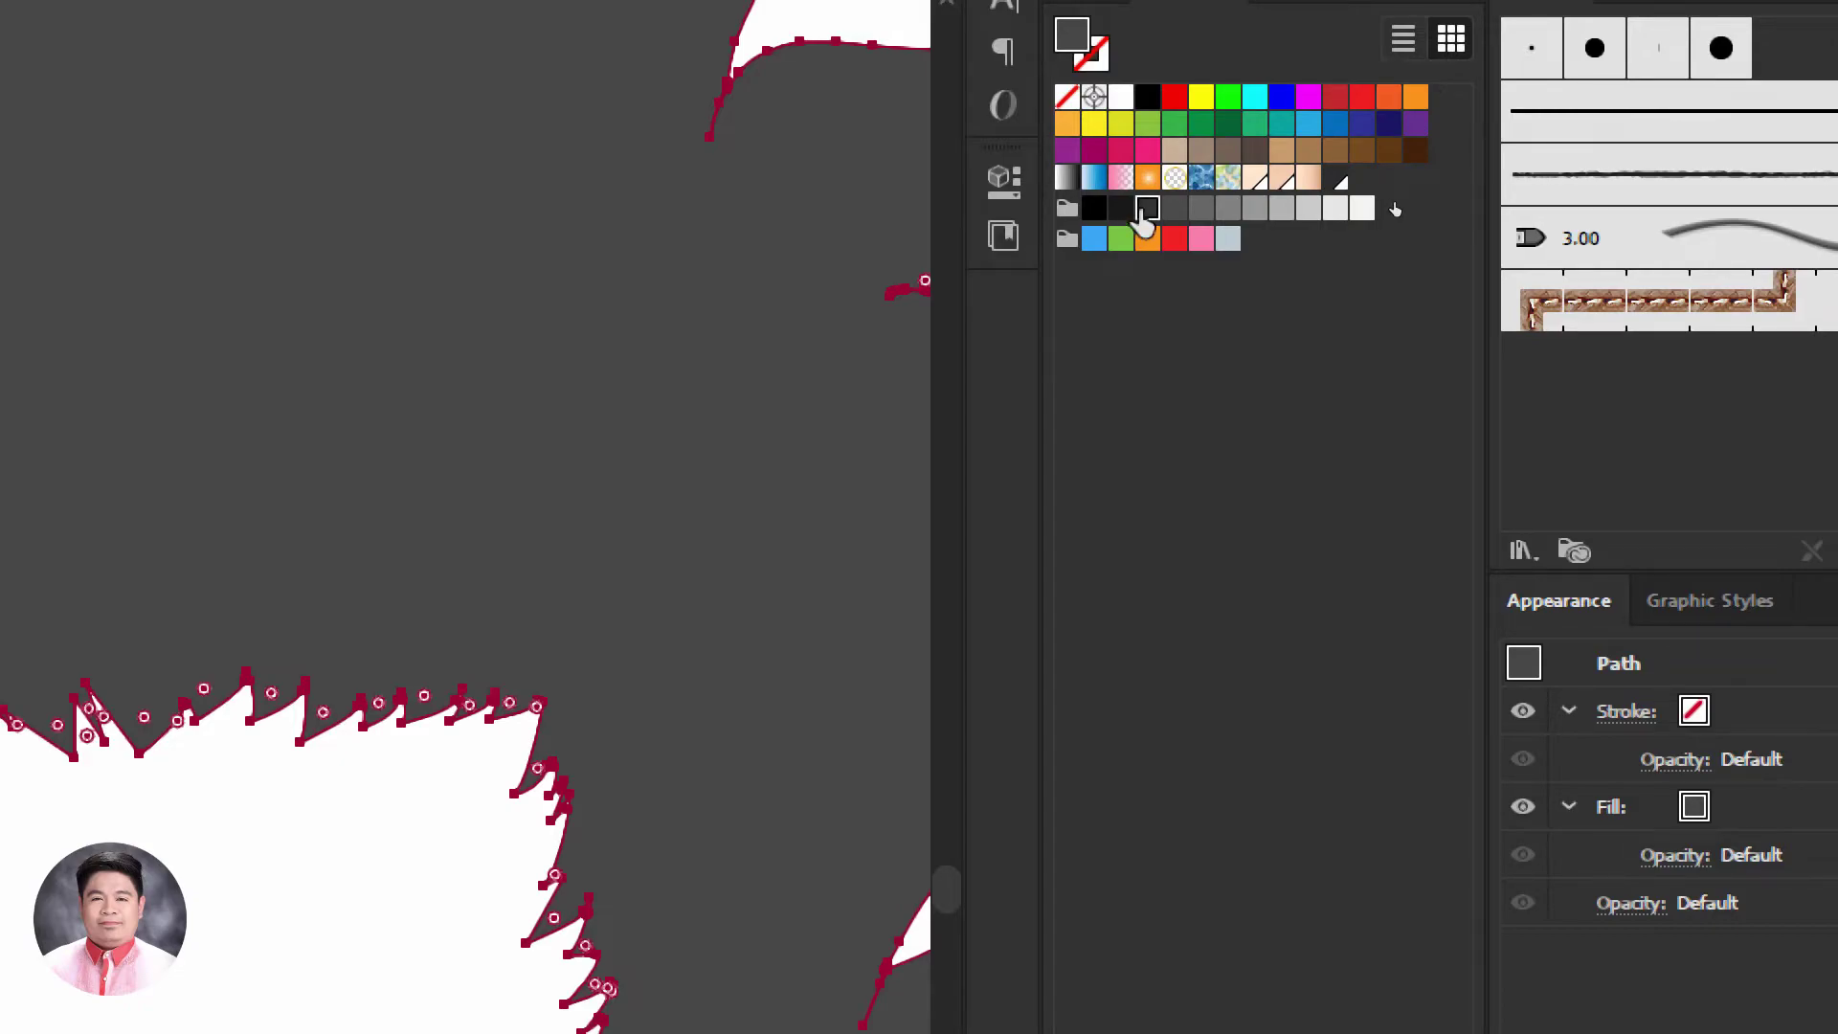
pyautogui.click(1147, 209)
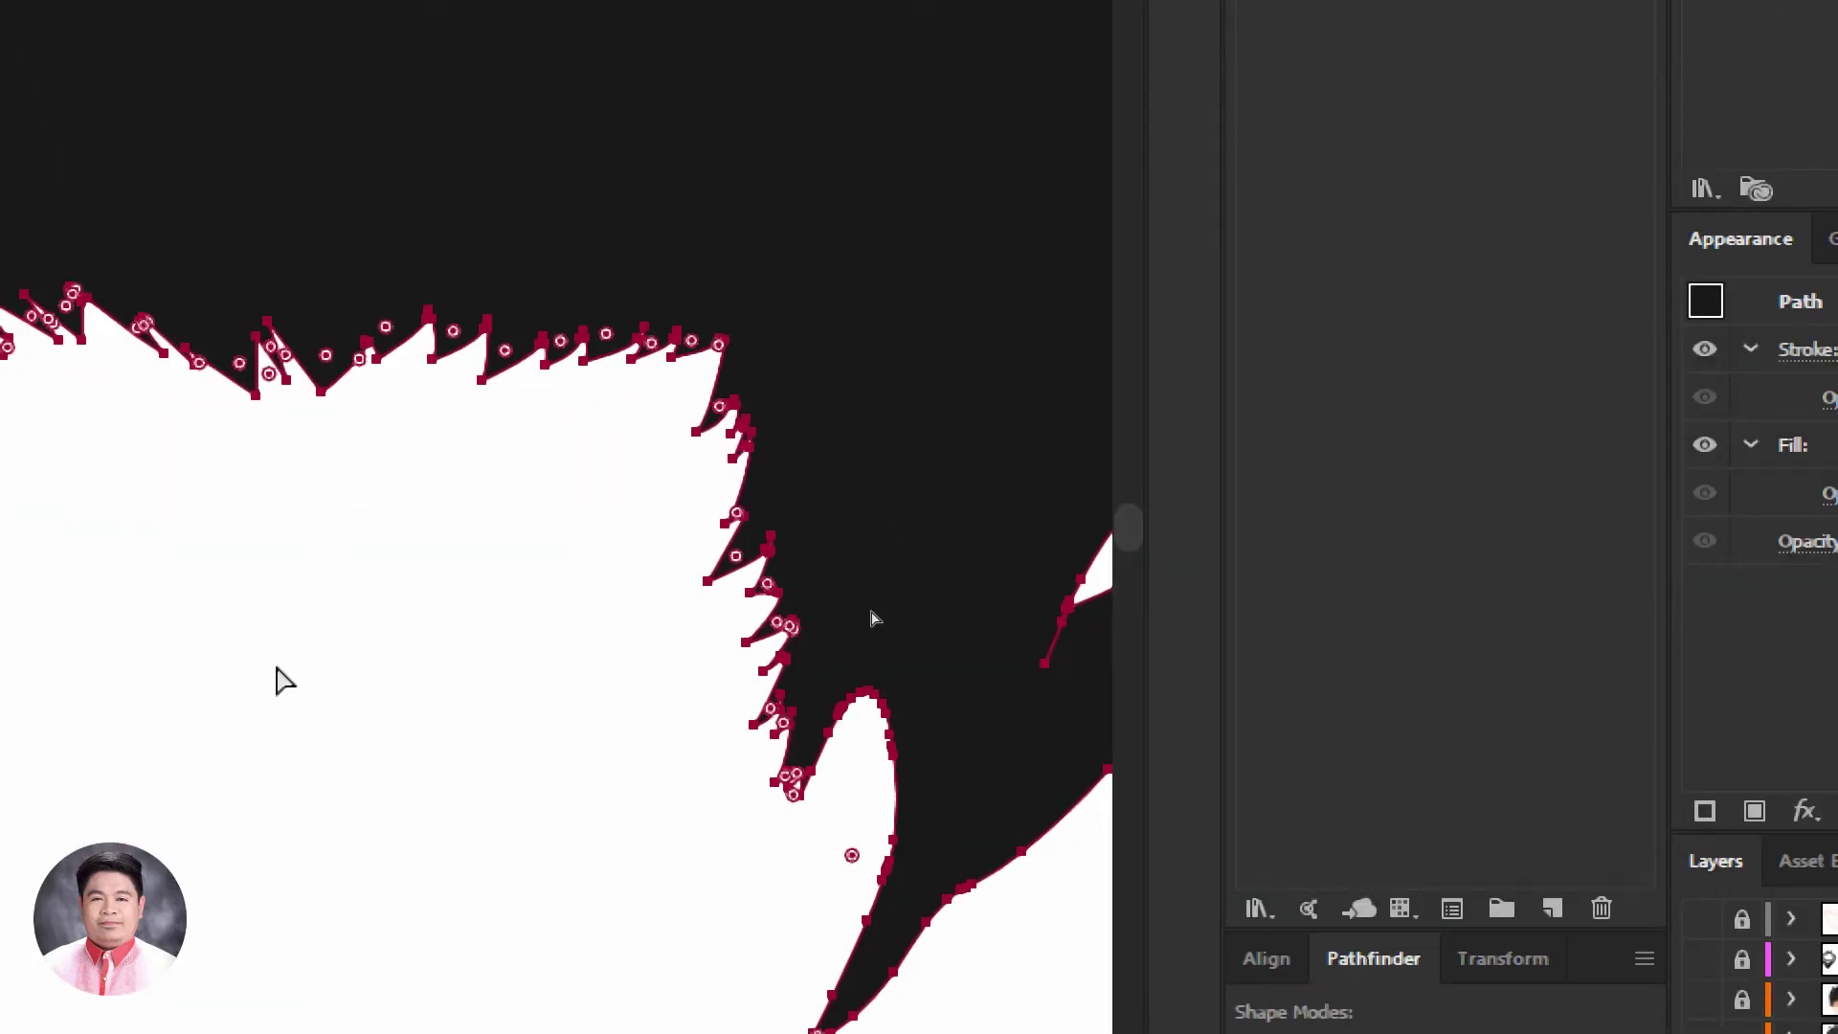
# Cut a curved strip along the outer edge of the side spike above the gray strands with the Knife, and deselect
pyautogui.click(276, 667)
pyautogui.moveTo(275, 667); pyautogui.dragTo(833, 567)
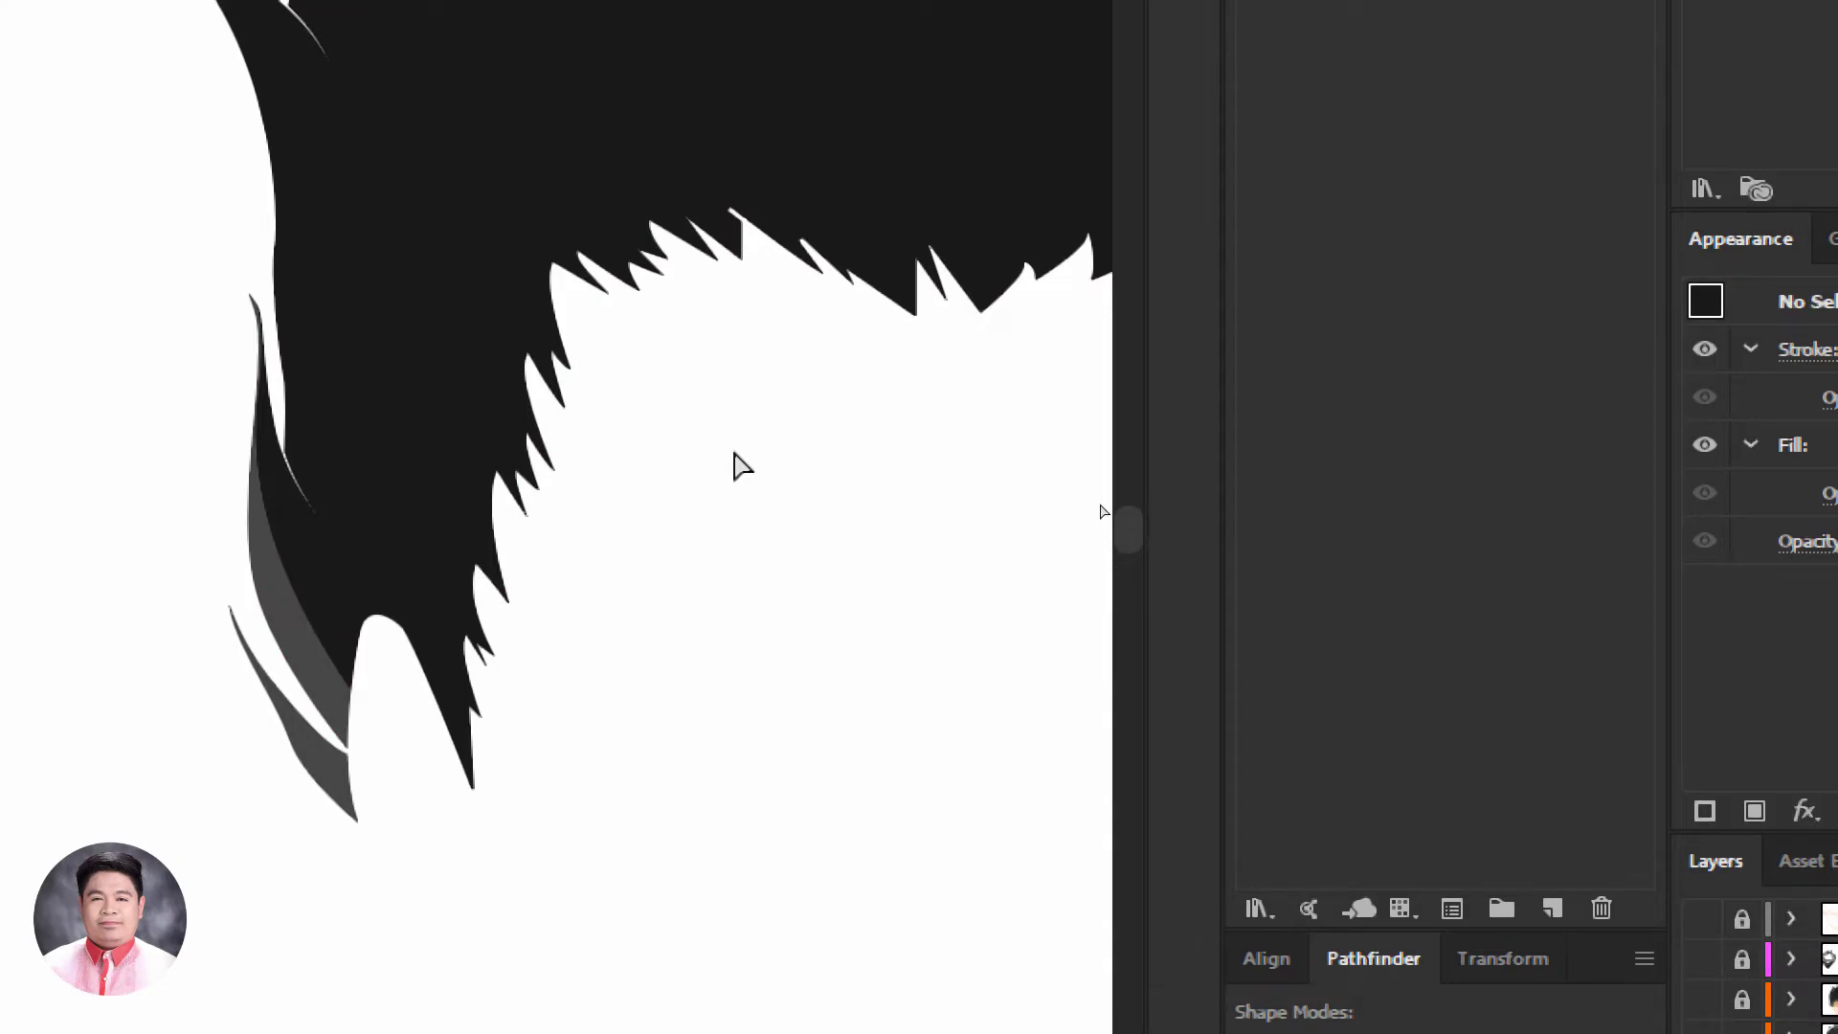
pyautogui.scroll(2, 773, 533)
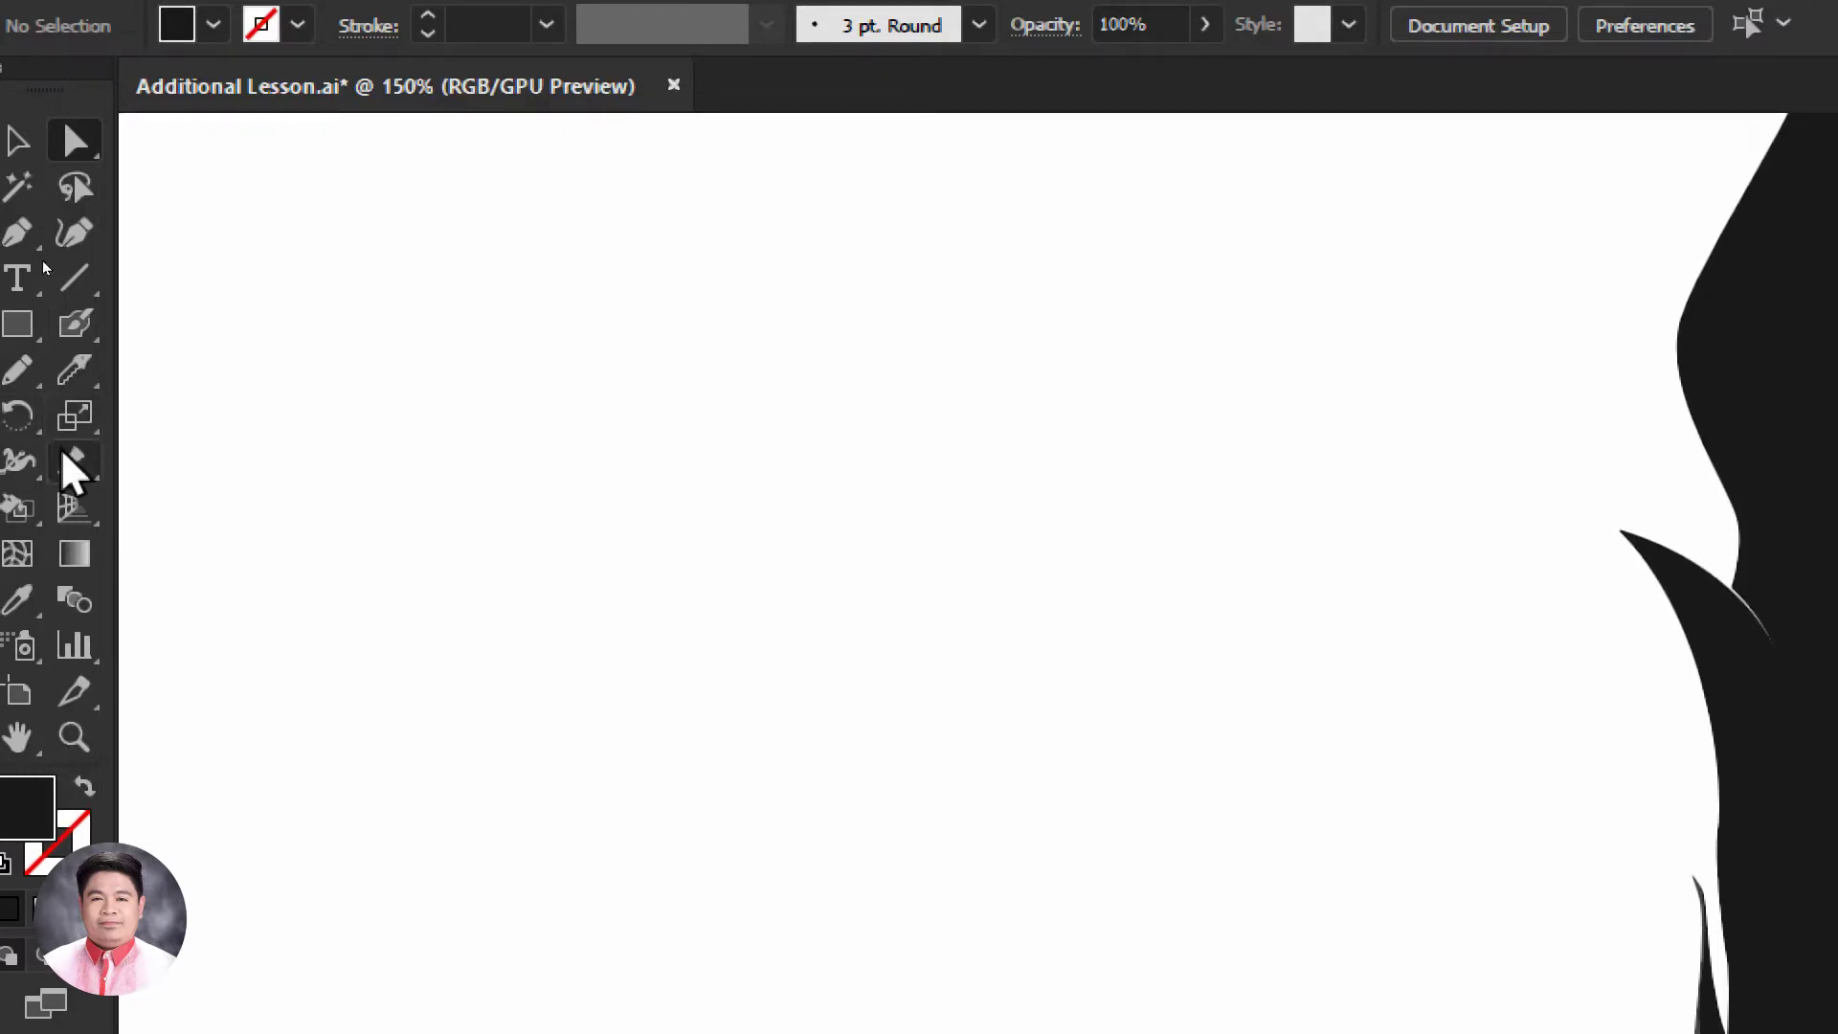
pyautogui.click(73, 373)
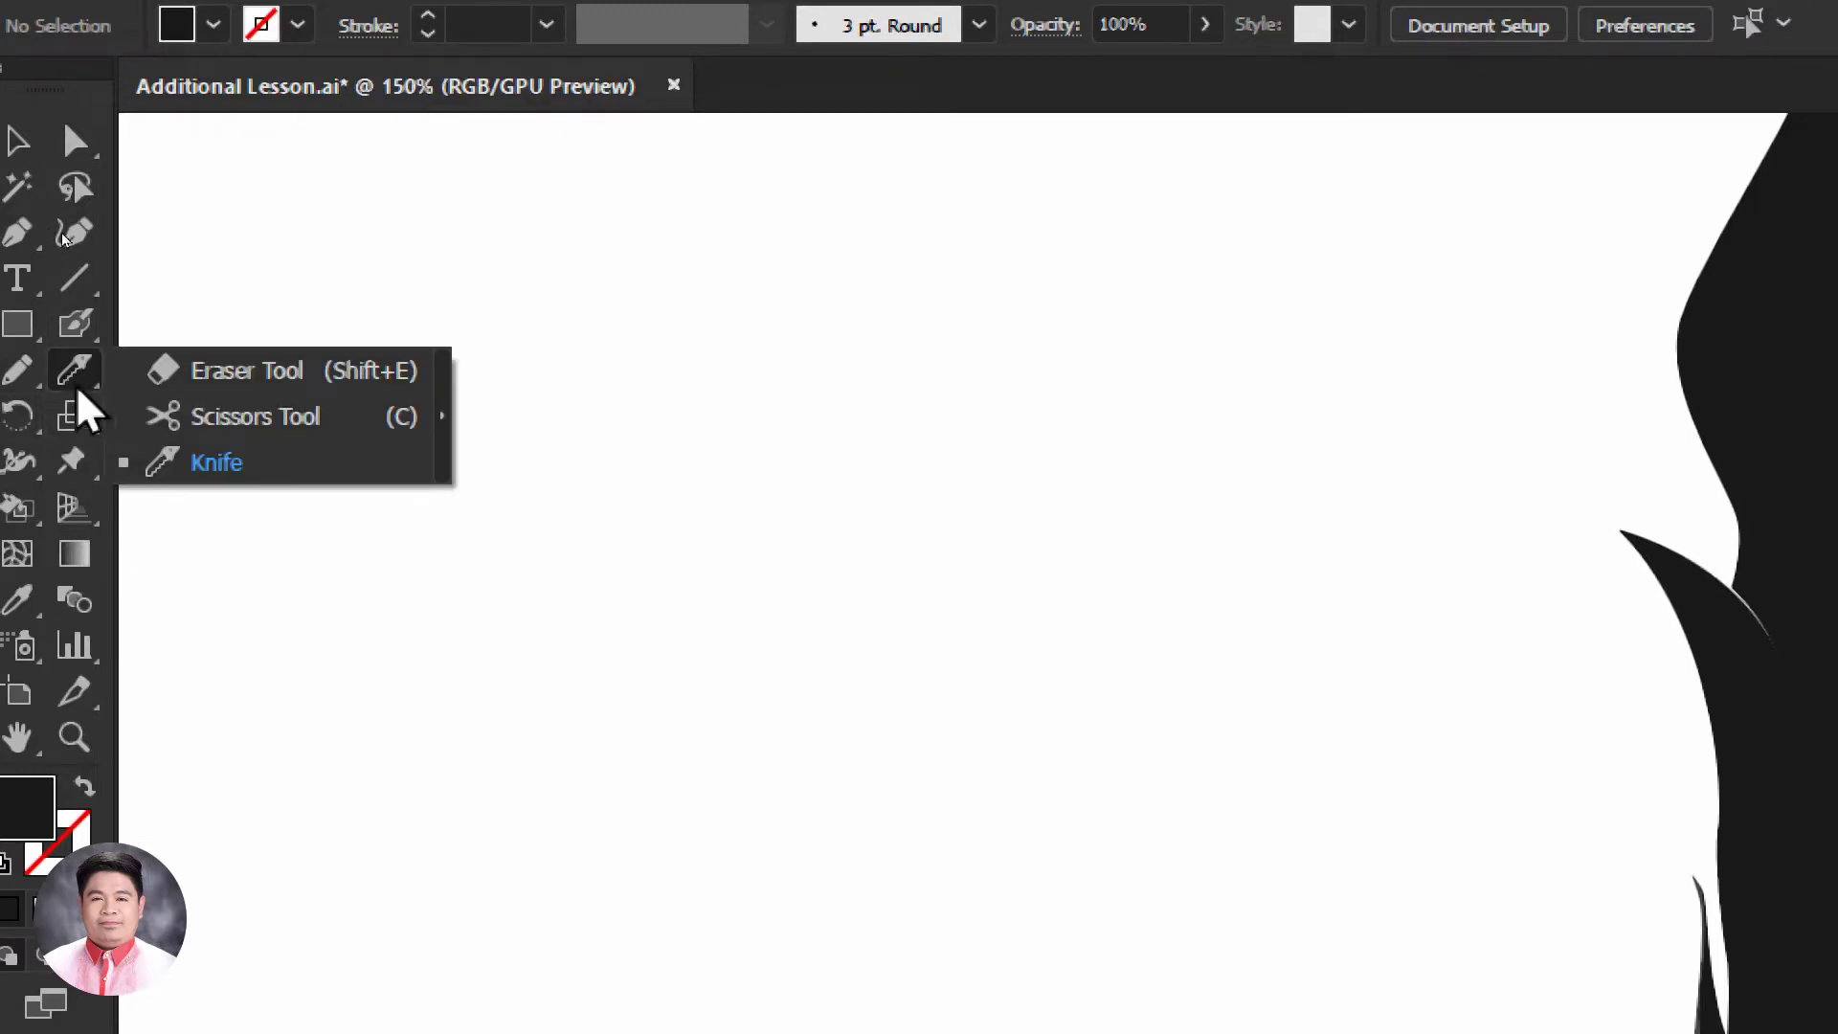
pyautogui.click(223, 471)
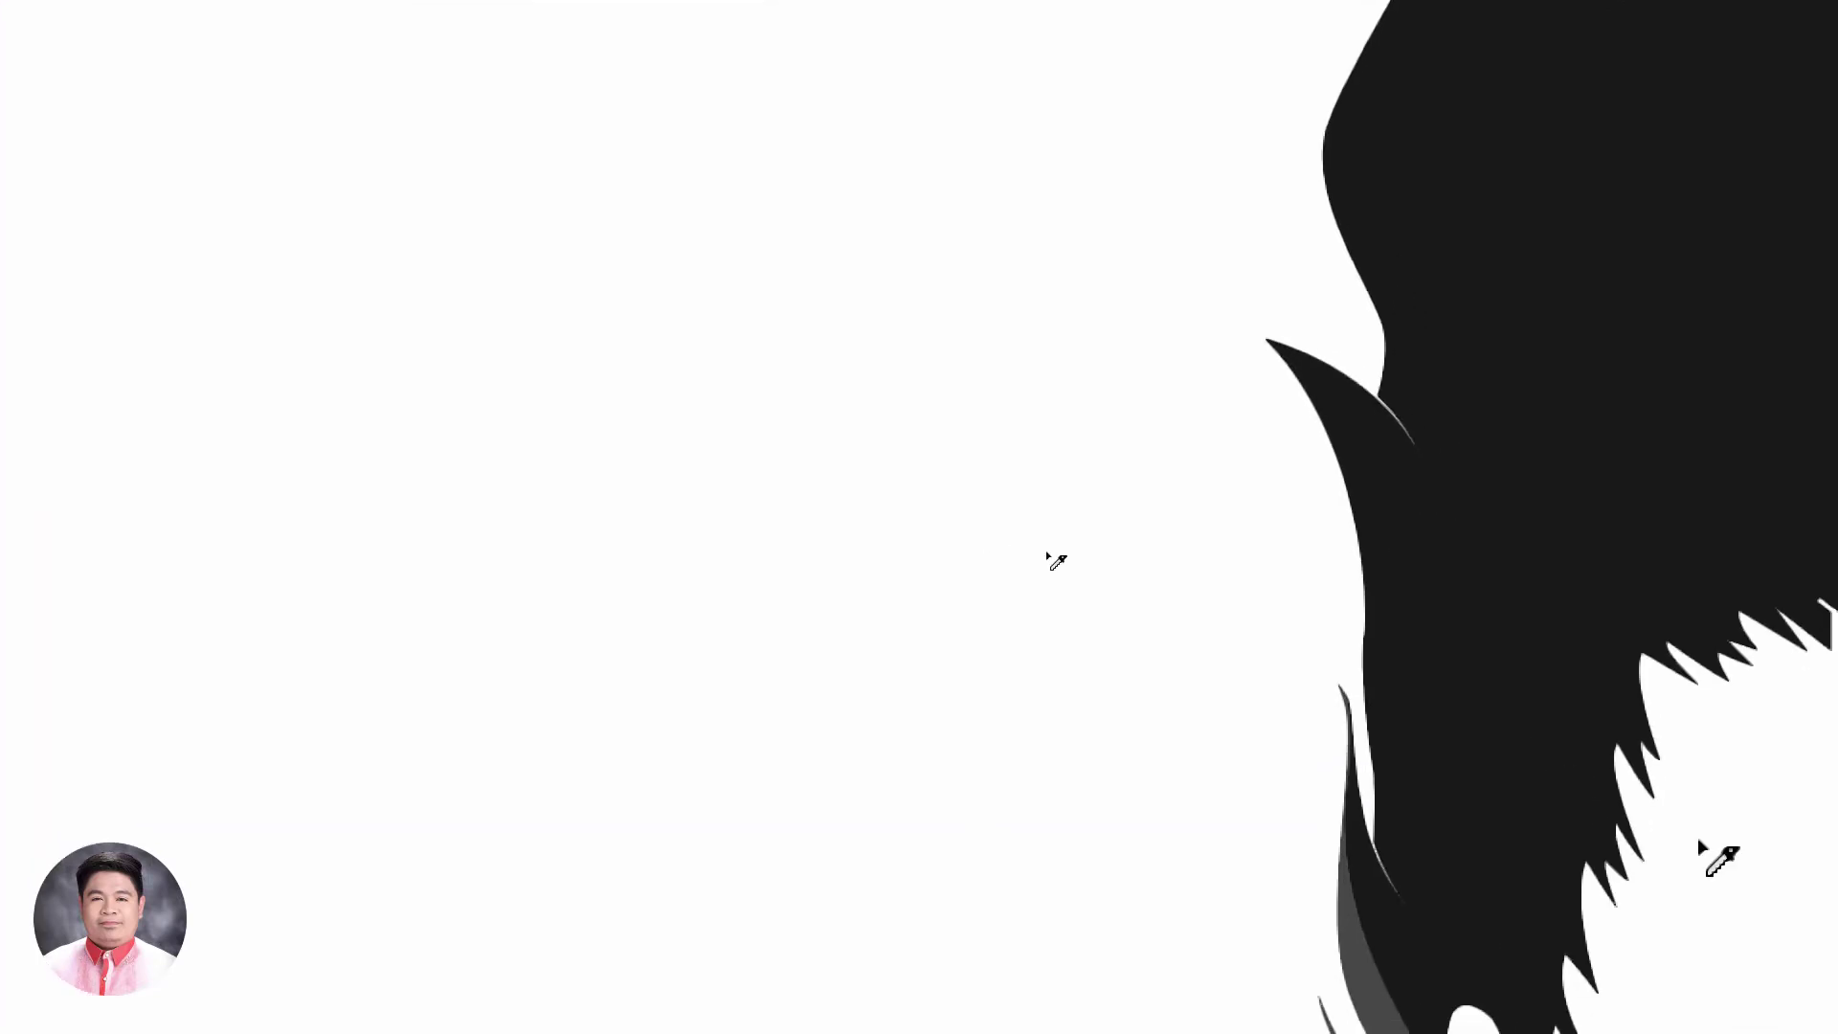
pyautogui.moveTo(1088, 623); pyautogui.dragTo(575, 451)
pyautogui.moveTo(568, 245); pyautogui.dragTo(143, 644)
pyautogui.moveTo(511, 305); pyautogui.dragTo(781, 464)
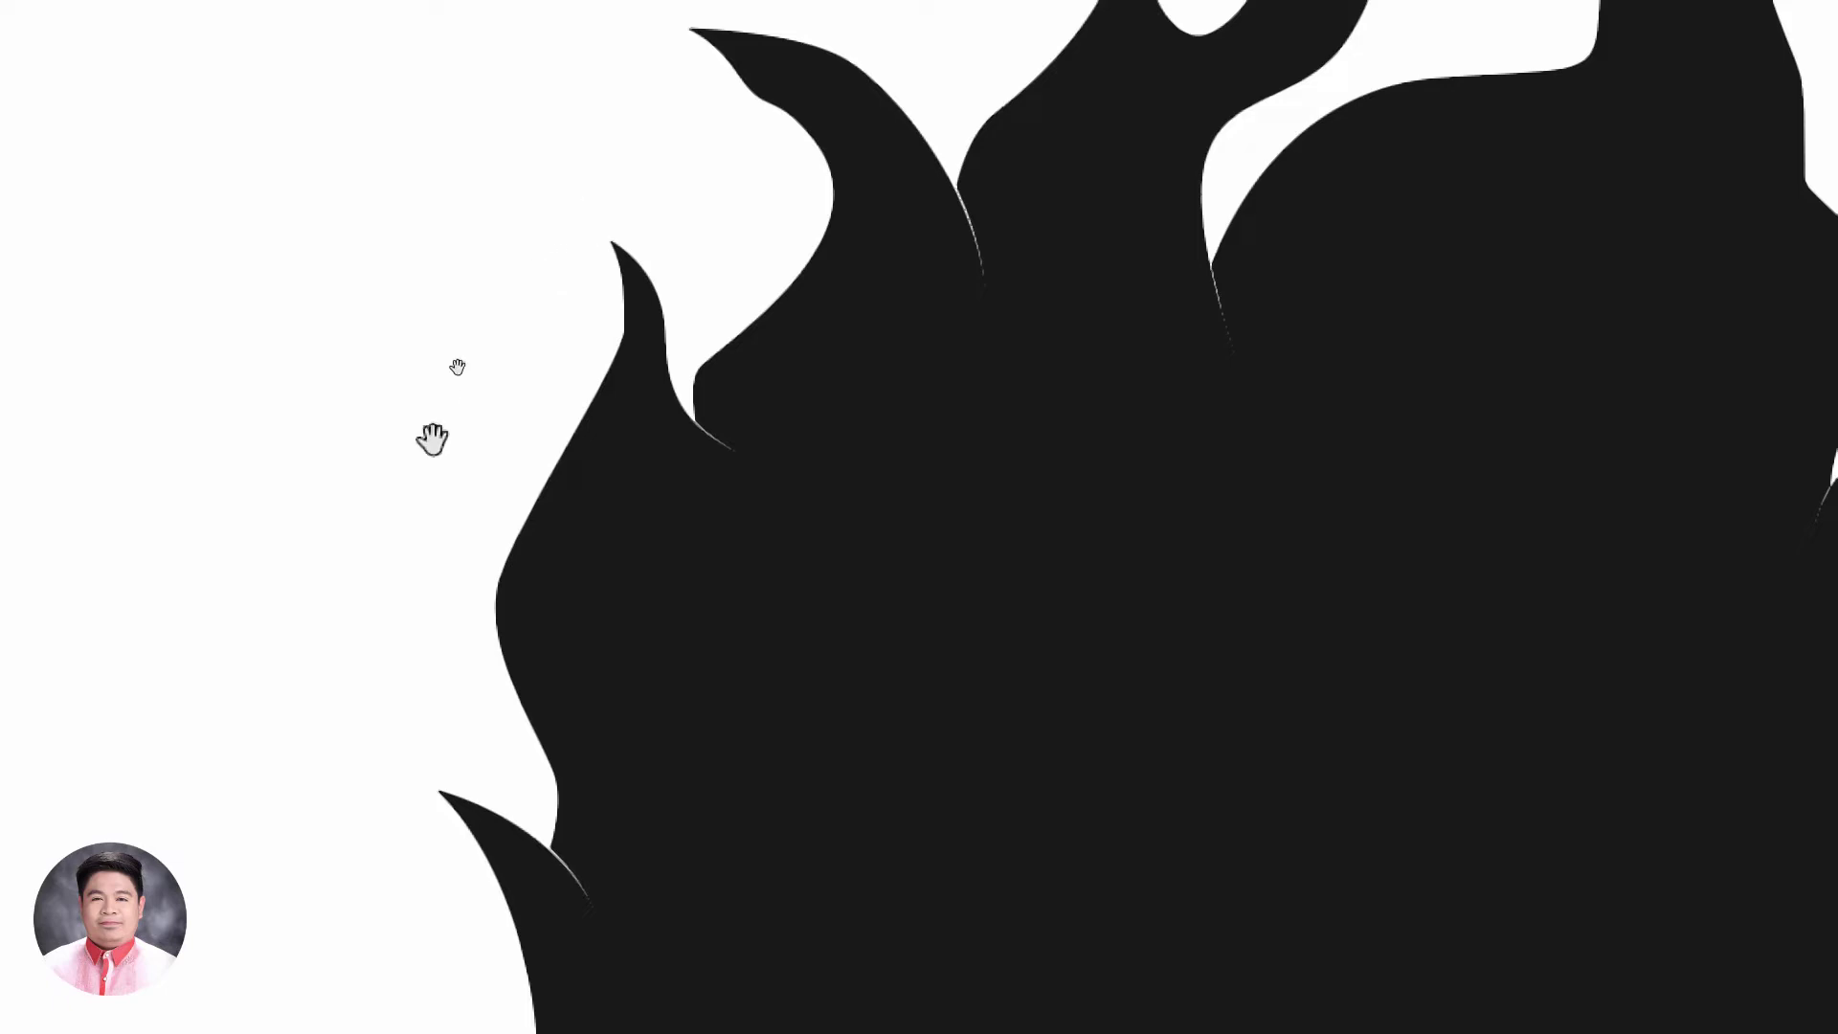
pyautogui.moveTo(427, 435); pyautogui.dragTo(468, 20)
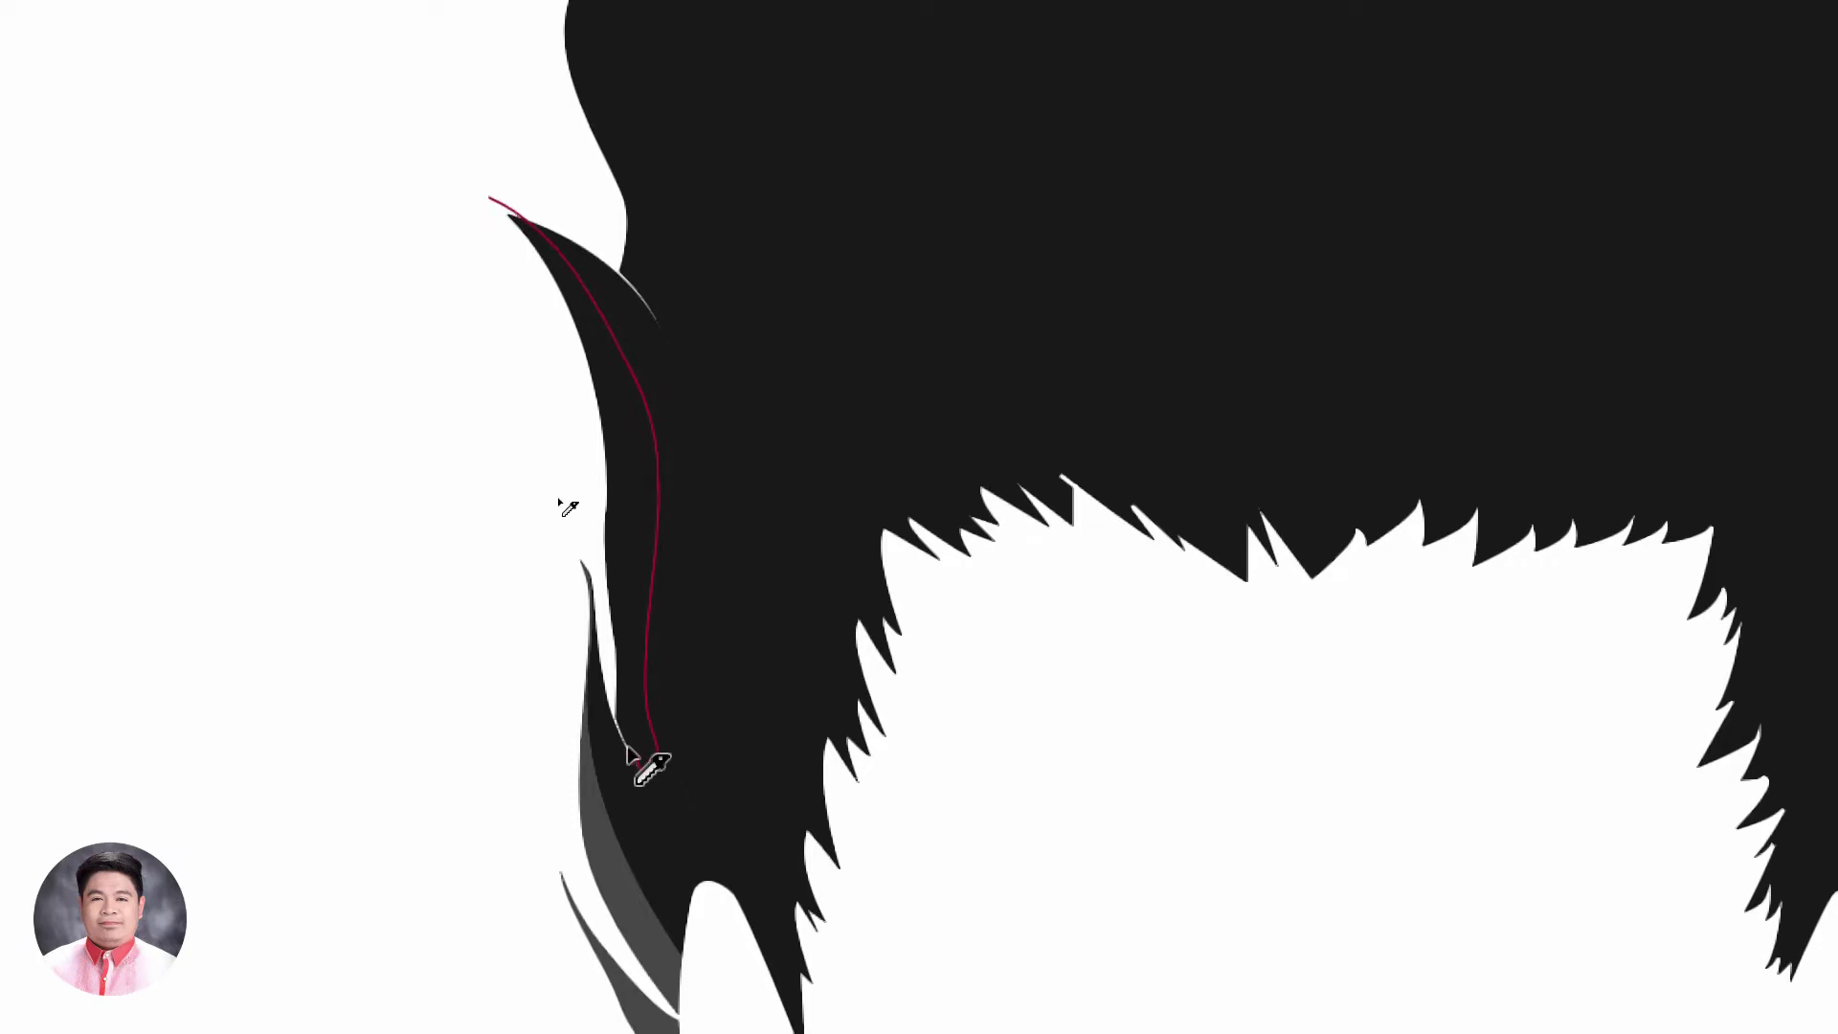
pyautogui.click(650, 773)
pyautogui.moveTo(603, 675); pyautogui.dragTo(601, 649)
pyautogui.keyDown('ctrl'); pyautogui.click(353, 504); pyautogui.keyUp('ctrl')
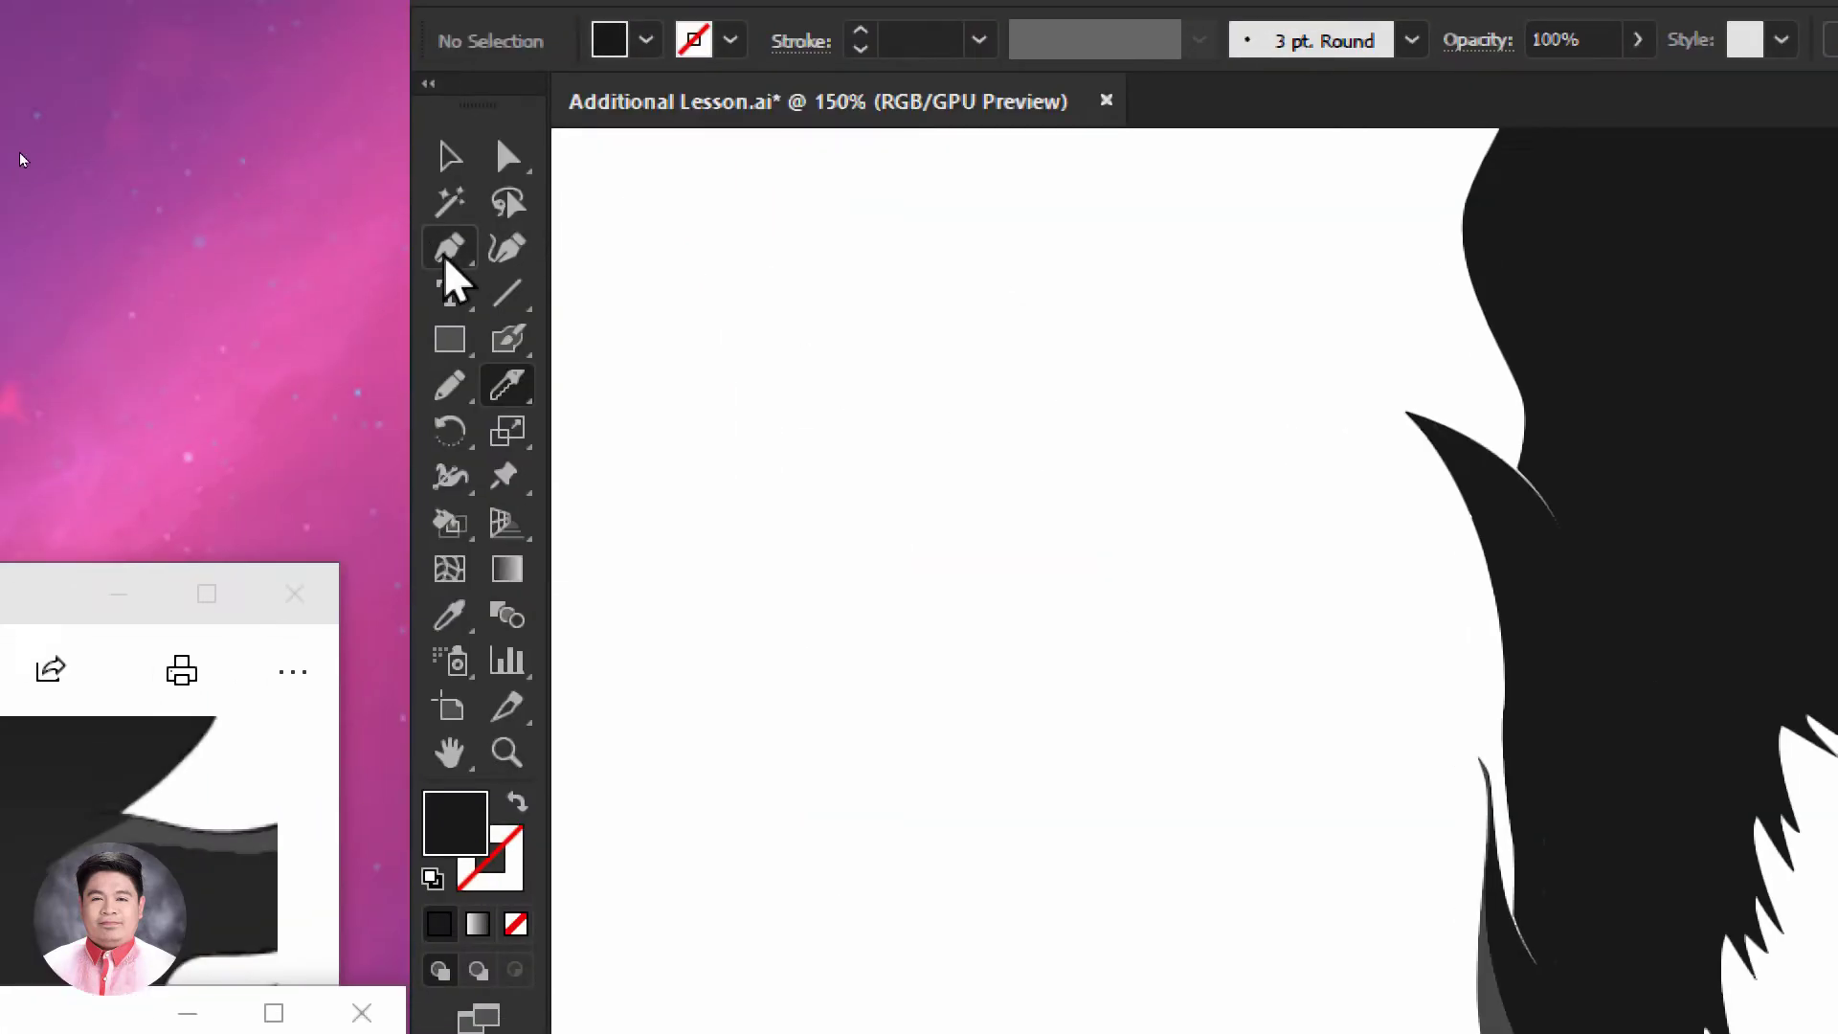
# Fill the newly cut side strip with the lighter gray sampled from the lower strand using the Eyedropper, and deselect
pyautogui.click(508, 159)
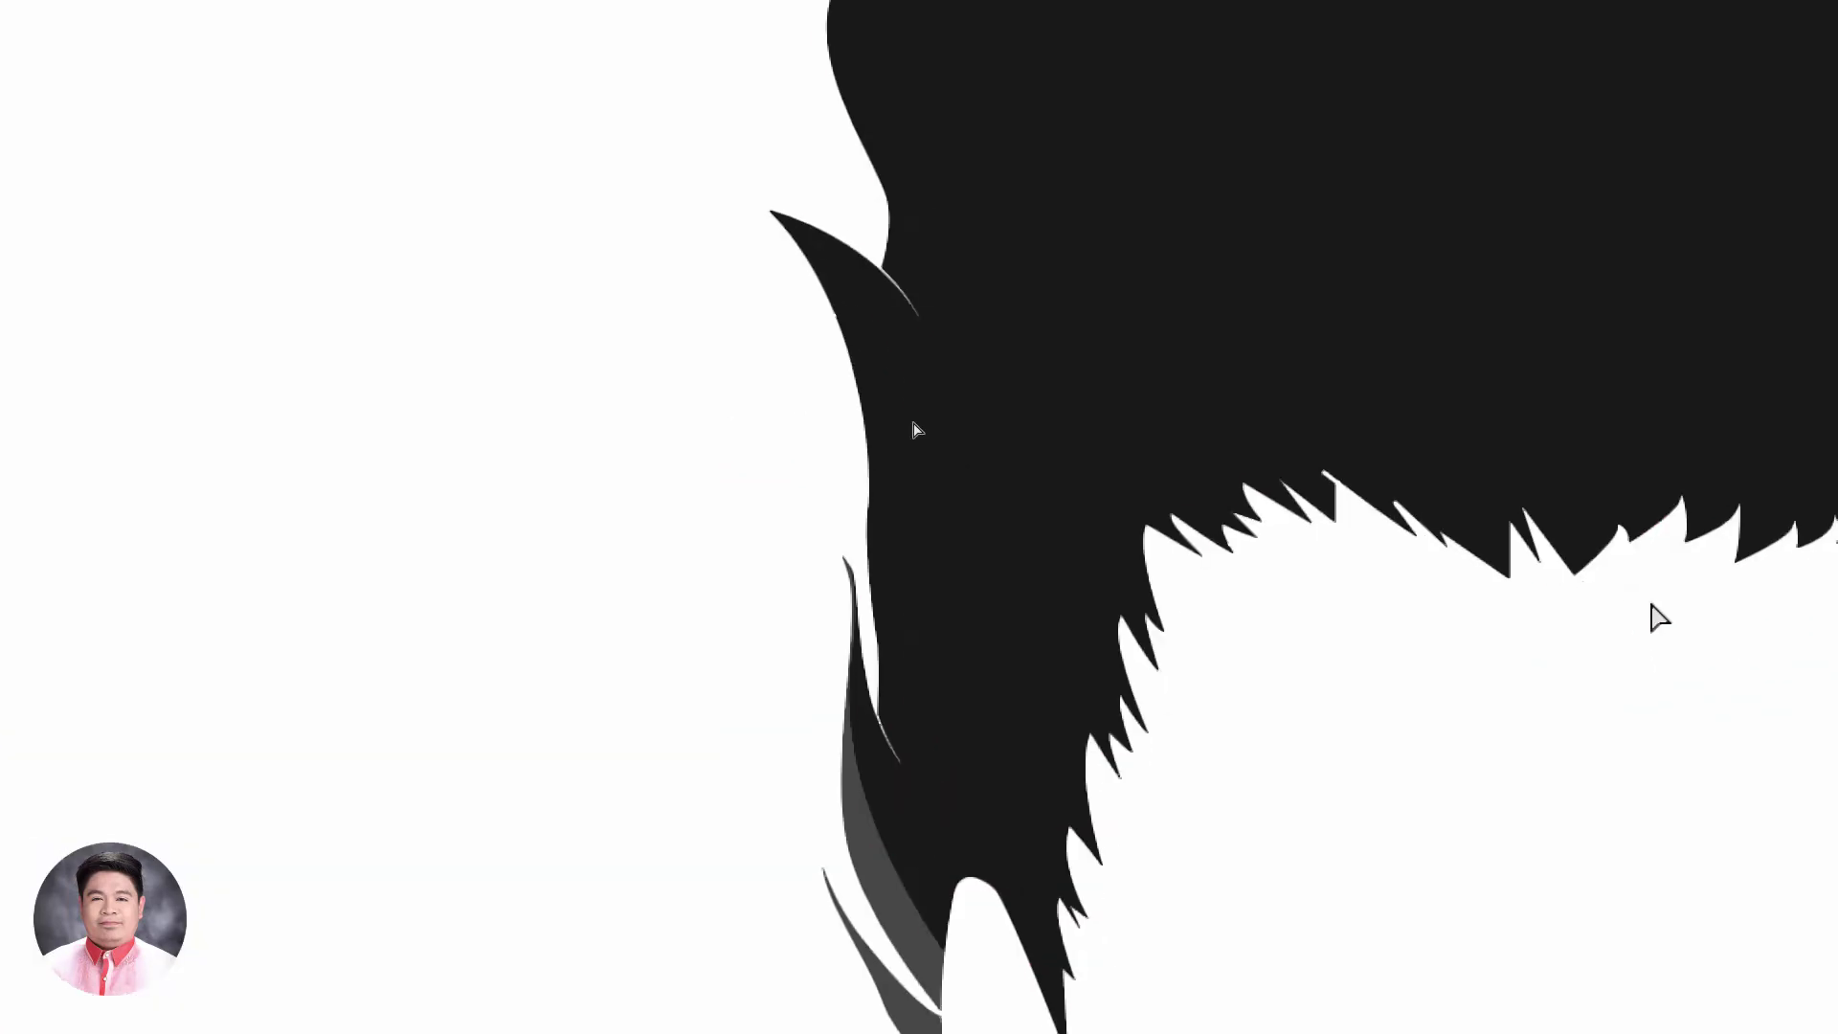
pyautogui.click(1525, 681)
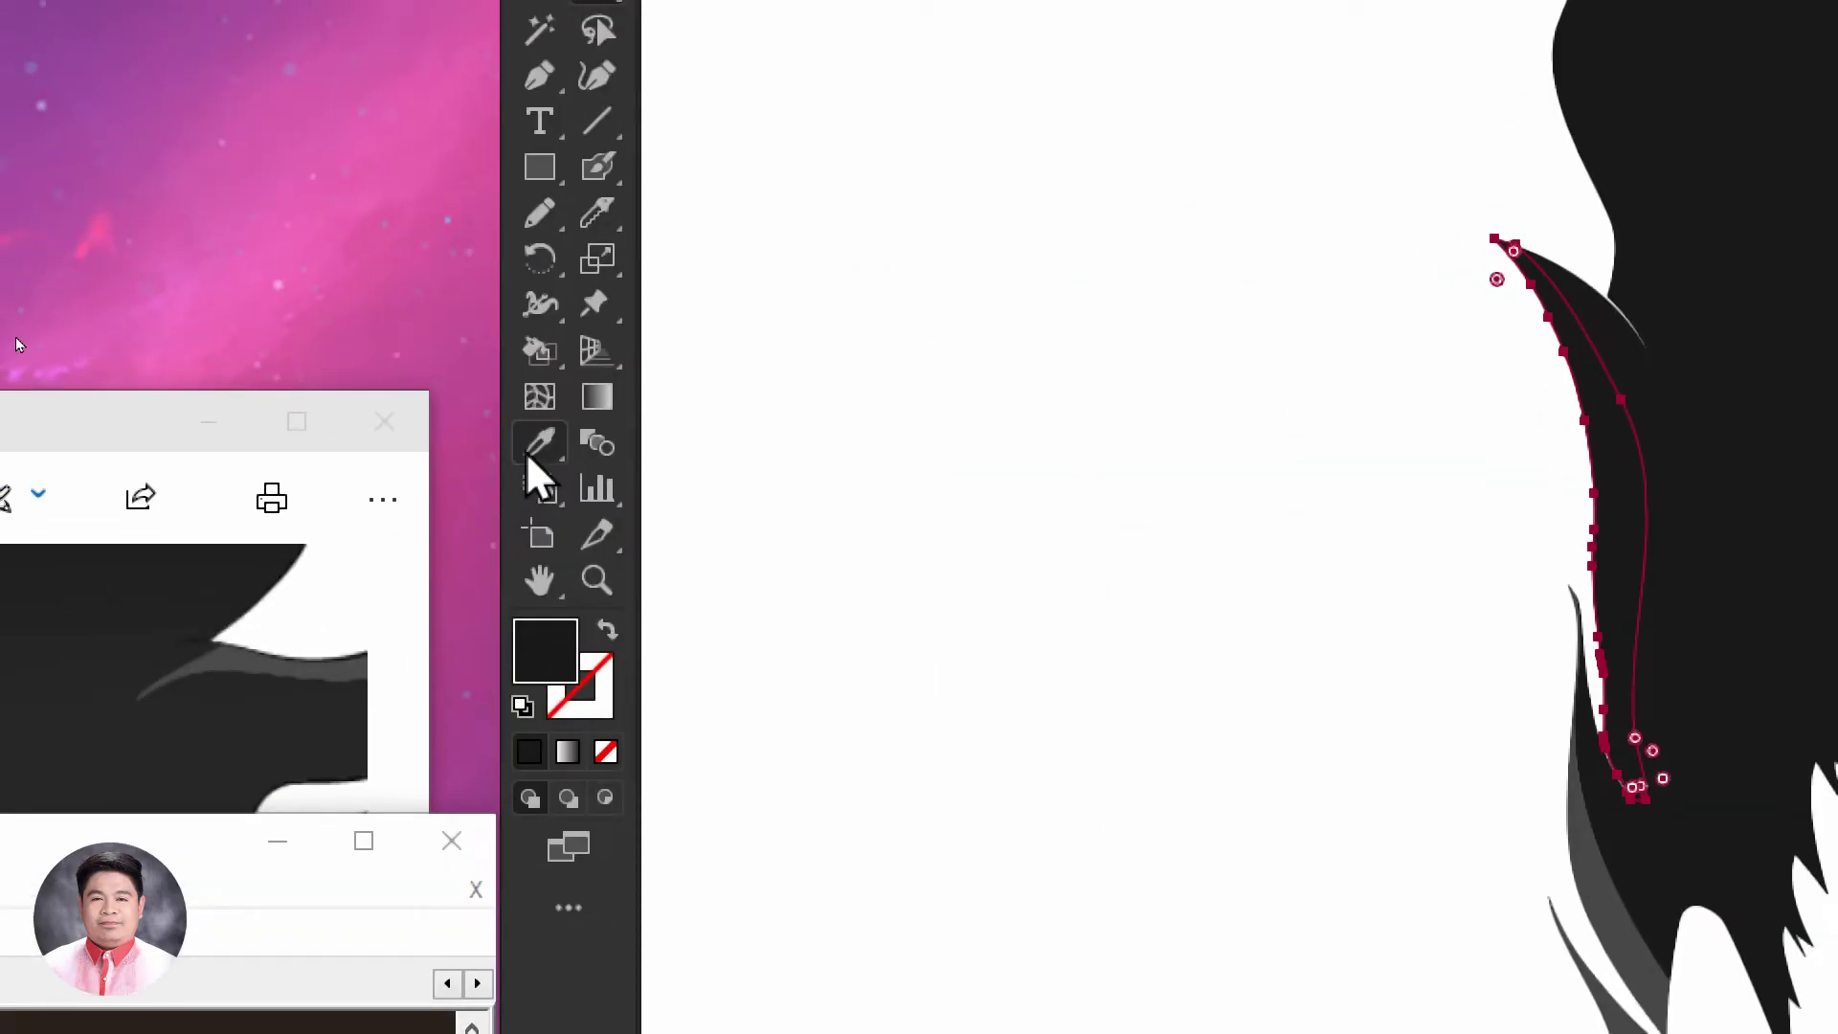
pyautogui.click(542, 448)
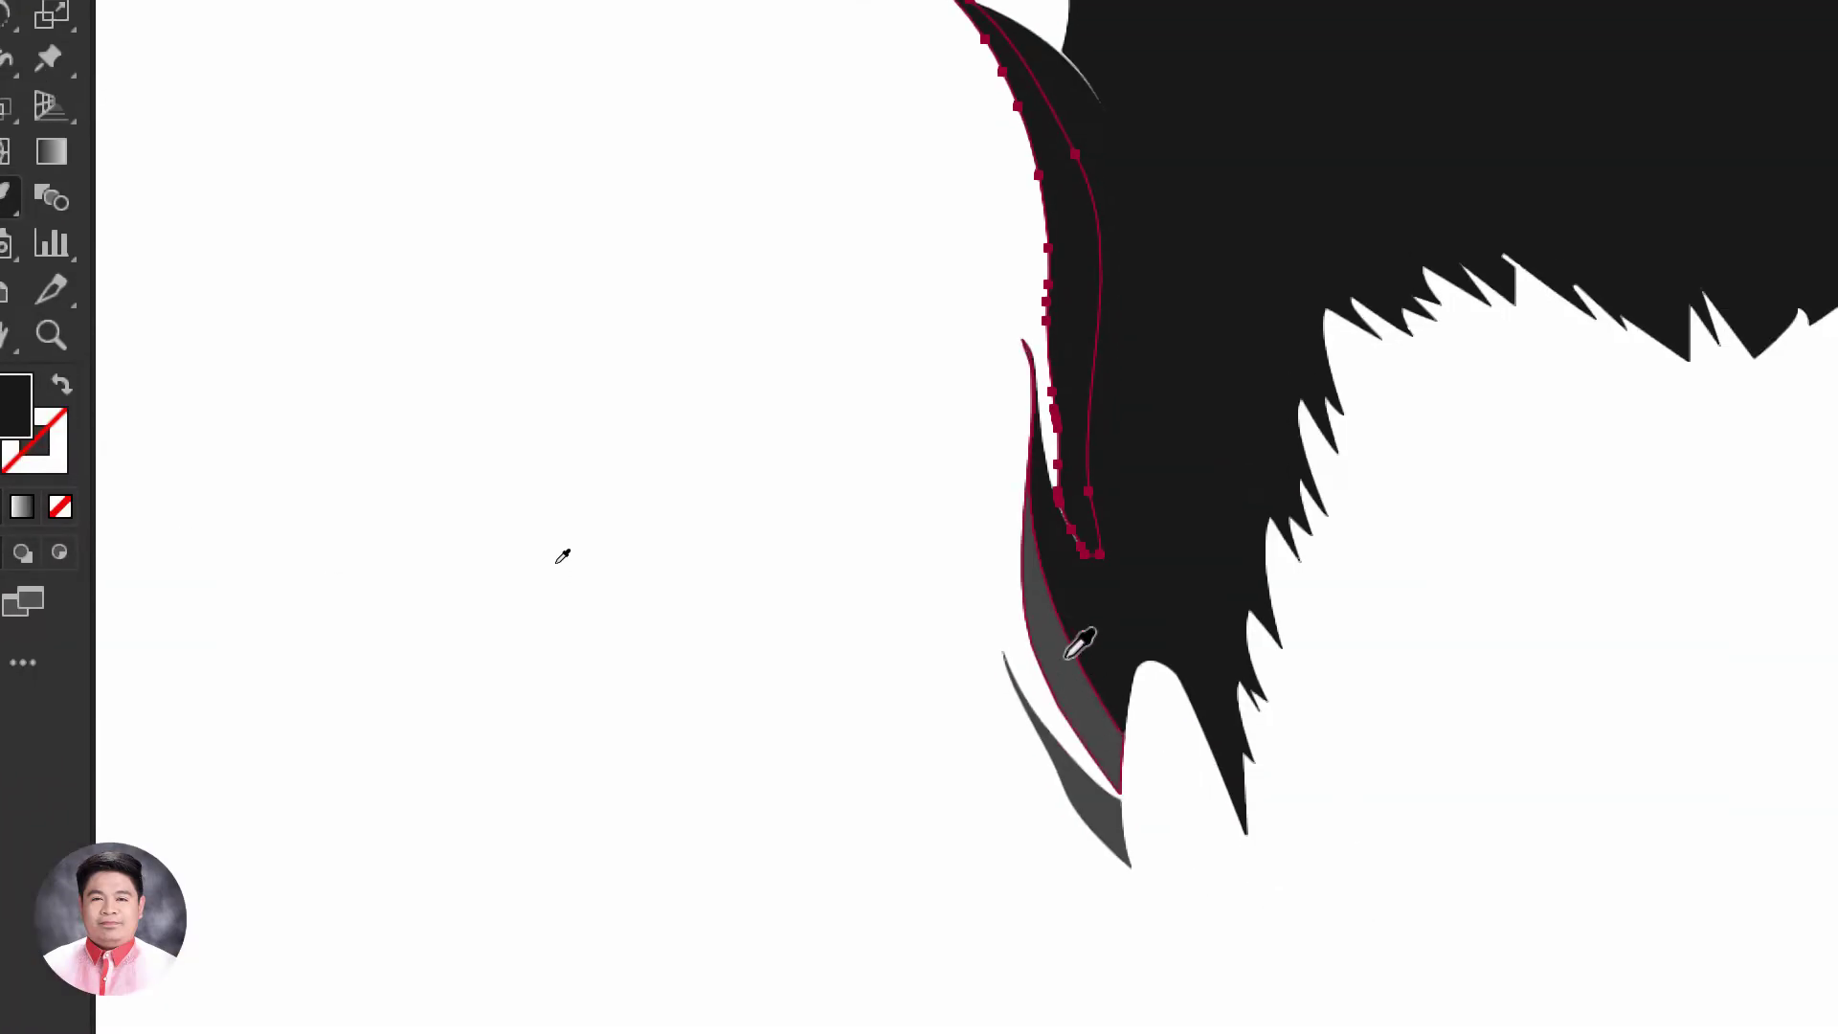
pyautogui.click(1069, 654)
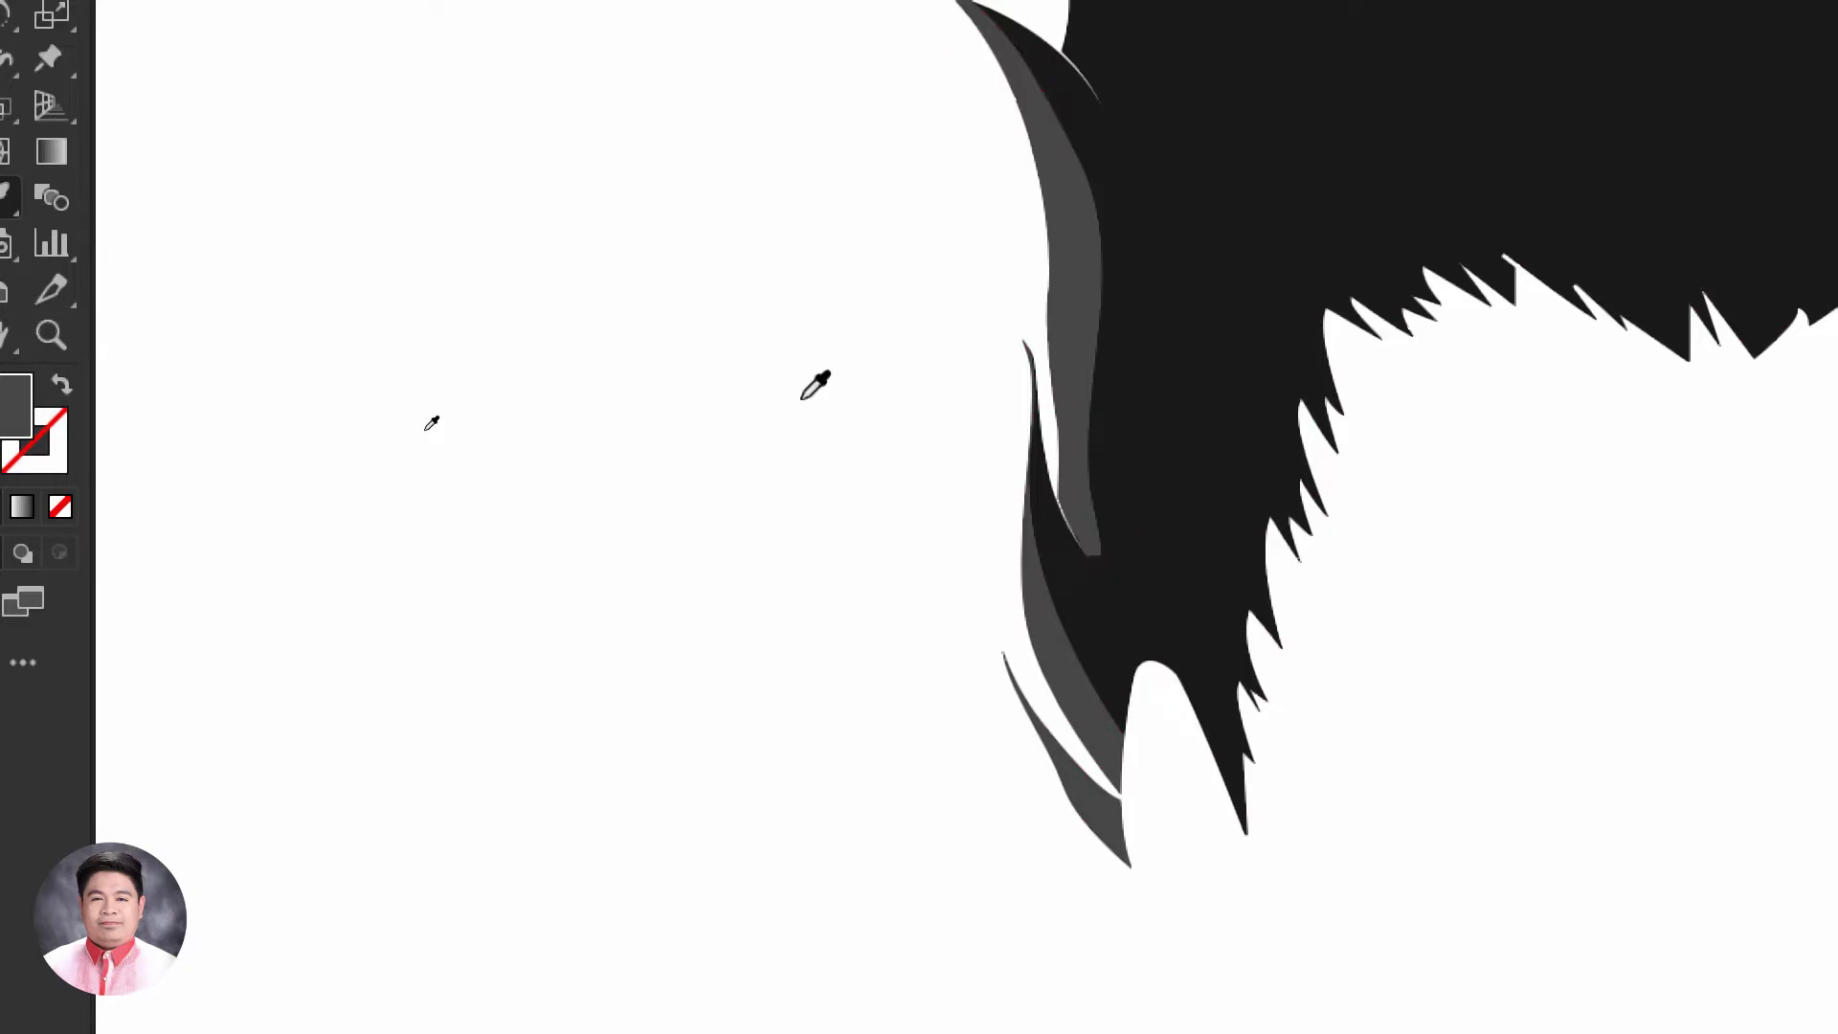
pyautogui.moveTo(813, 382); pyautogui.dragTo(241, 575)
pyautogui.hotkey('ctrl', 'shift', 'a')
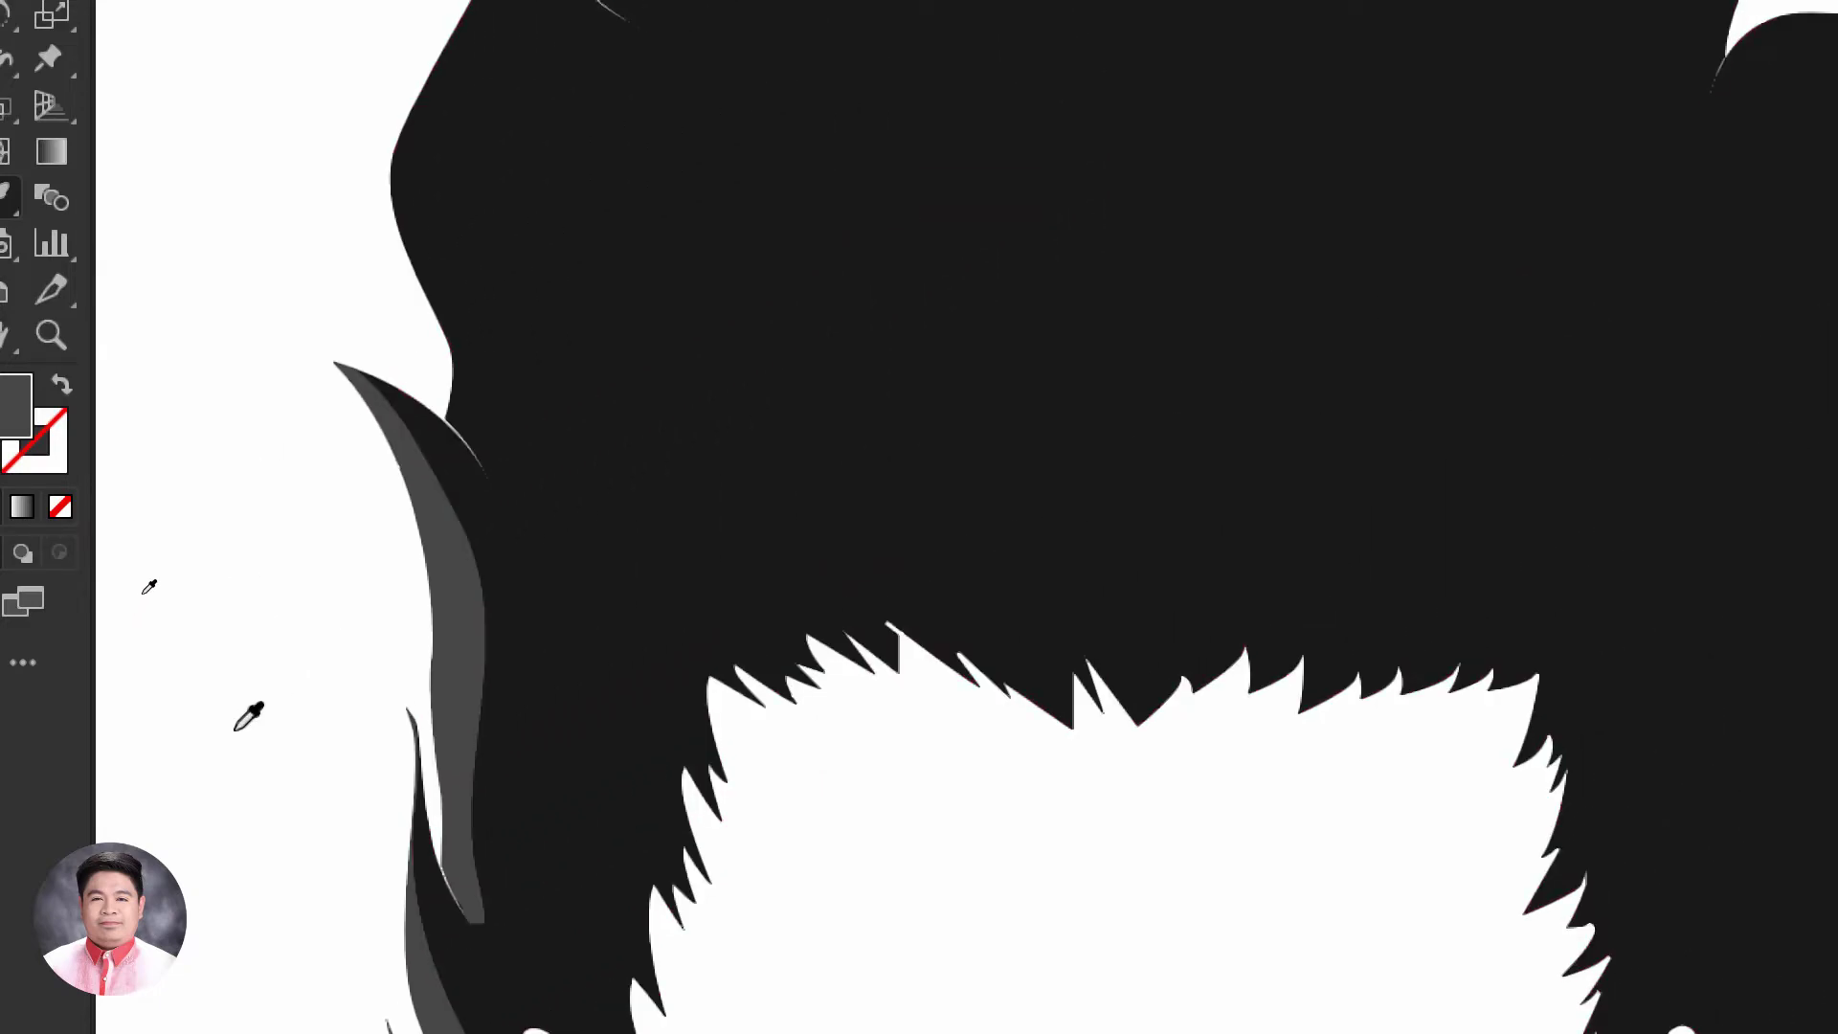
# Switch to the Pen tool at the next spike up and set both fill and stroke to none
pyautogui.moveTo(247, 157); pyautogui.dragTo(358, 693)
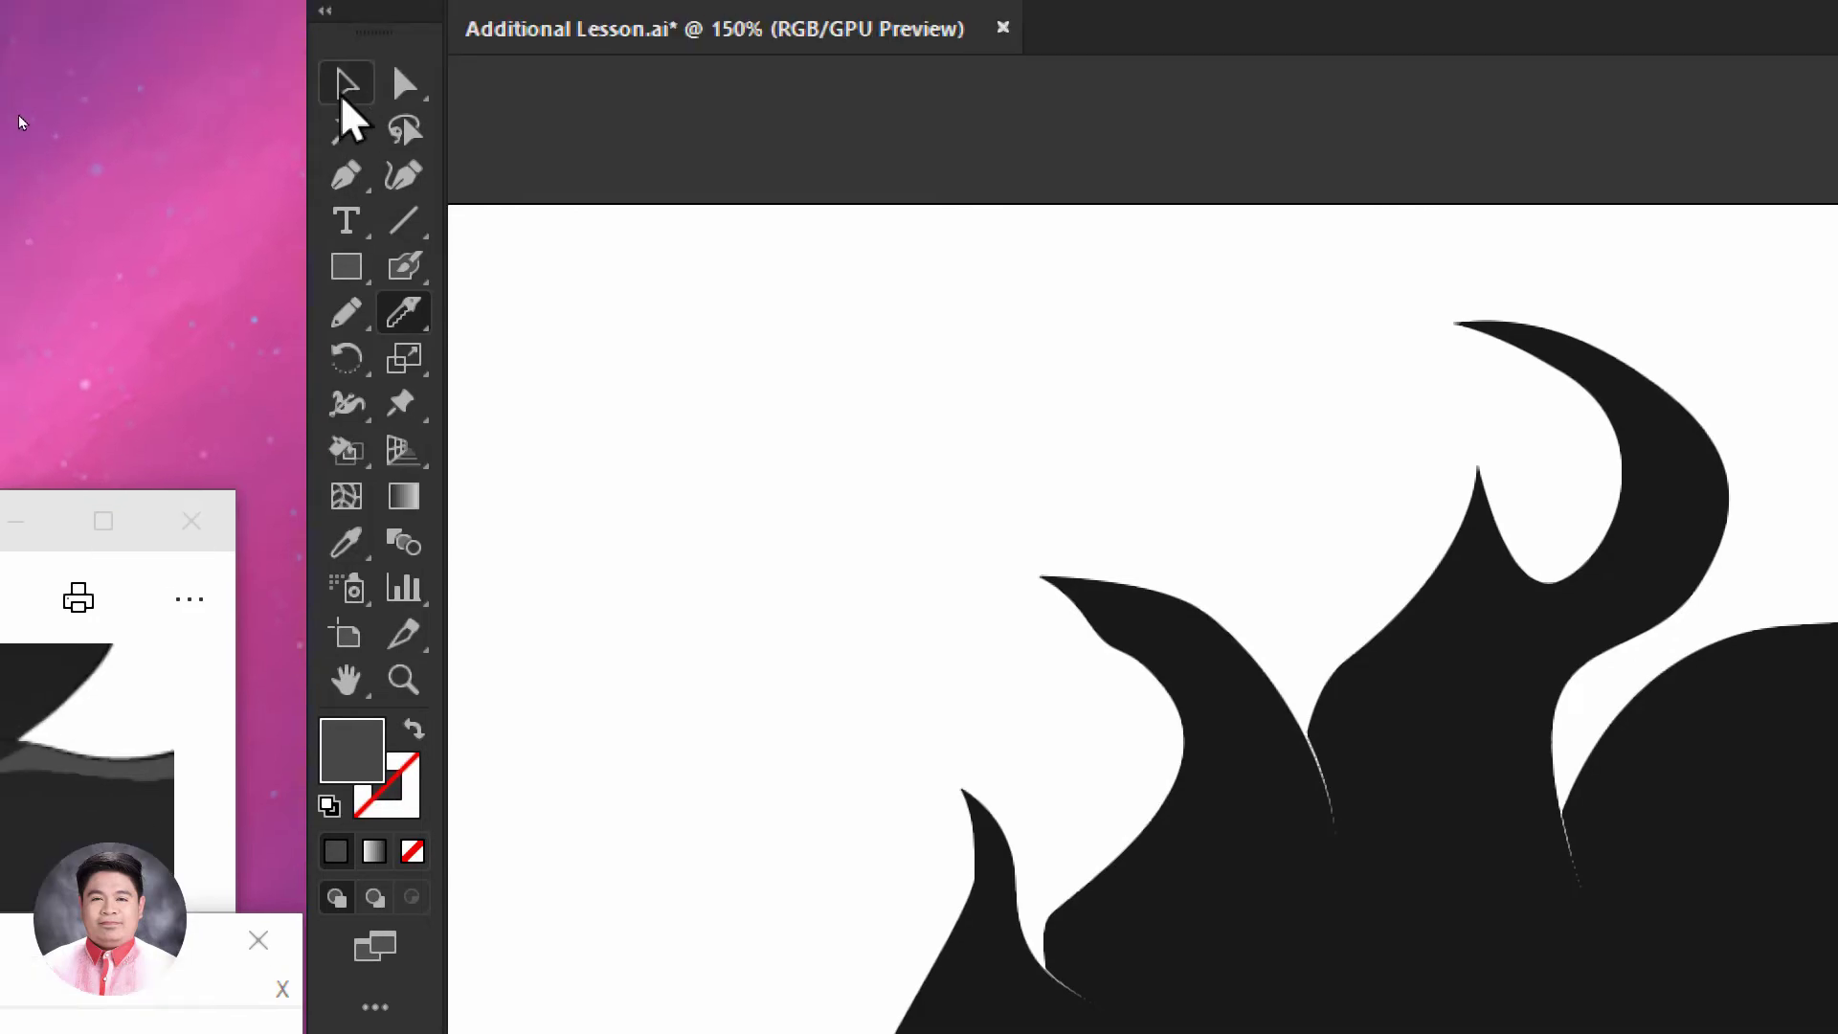
pyautogui.moveTo(327, 82); pyautogui.dragTo(417, 75)
pyautogui.moveTo(442, 186); pyautogui.dragTo(442, 186)
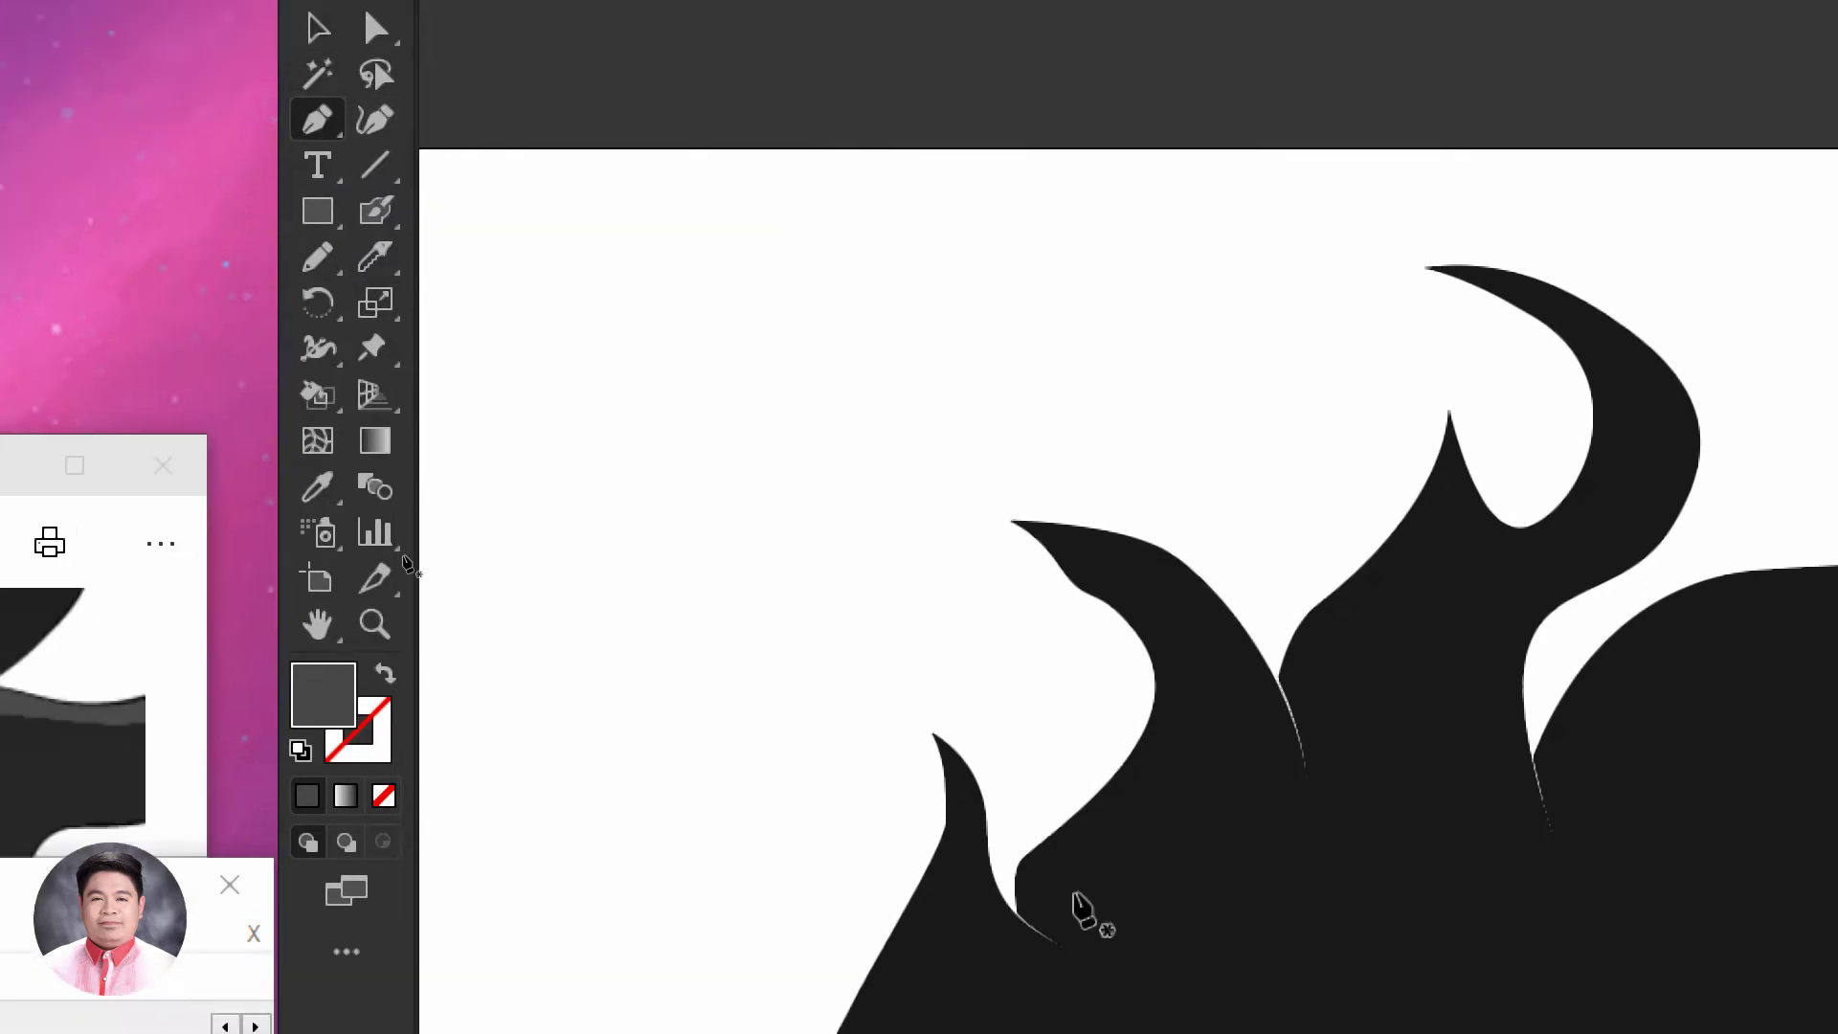
pyautogui.click(911, 698)
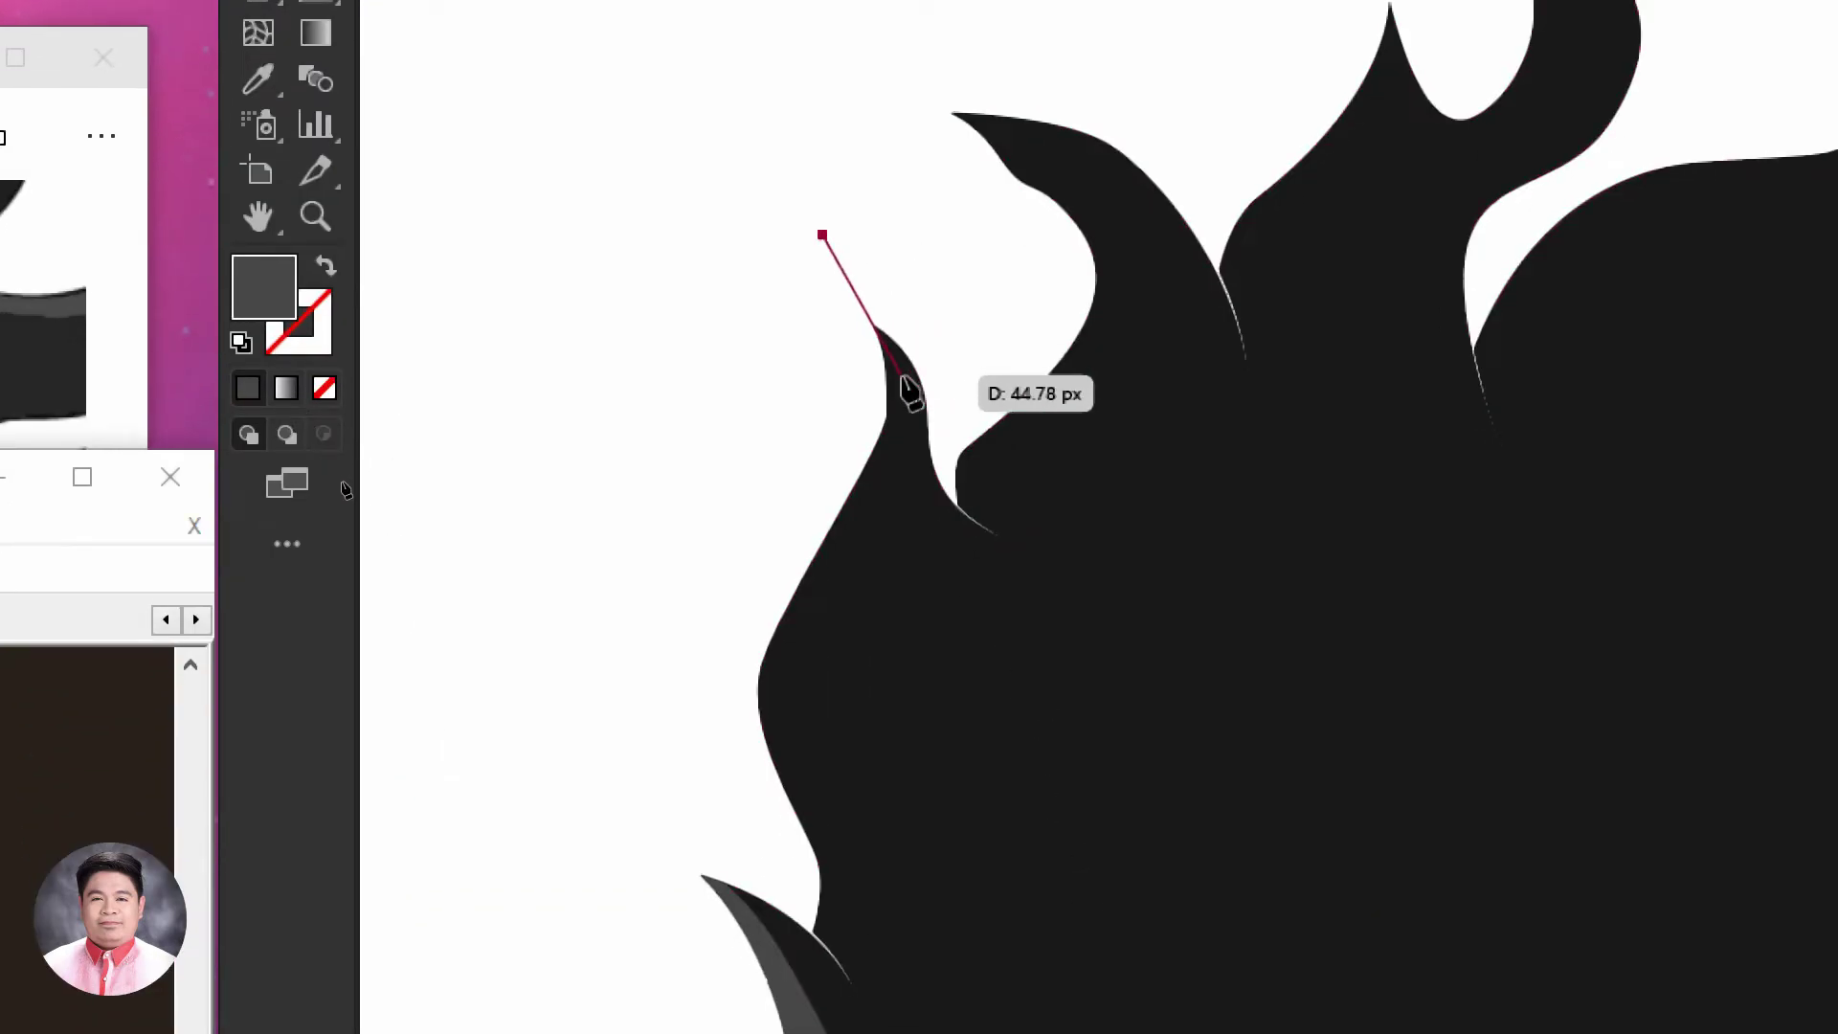
pyautogui.keyDown('ctrl'); pyautogui.click(612, 320); pyautogui.keyUp('ctrl')
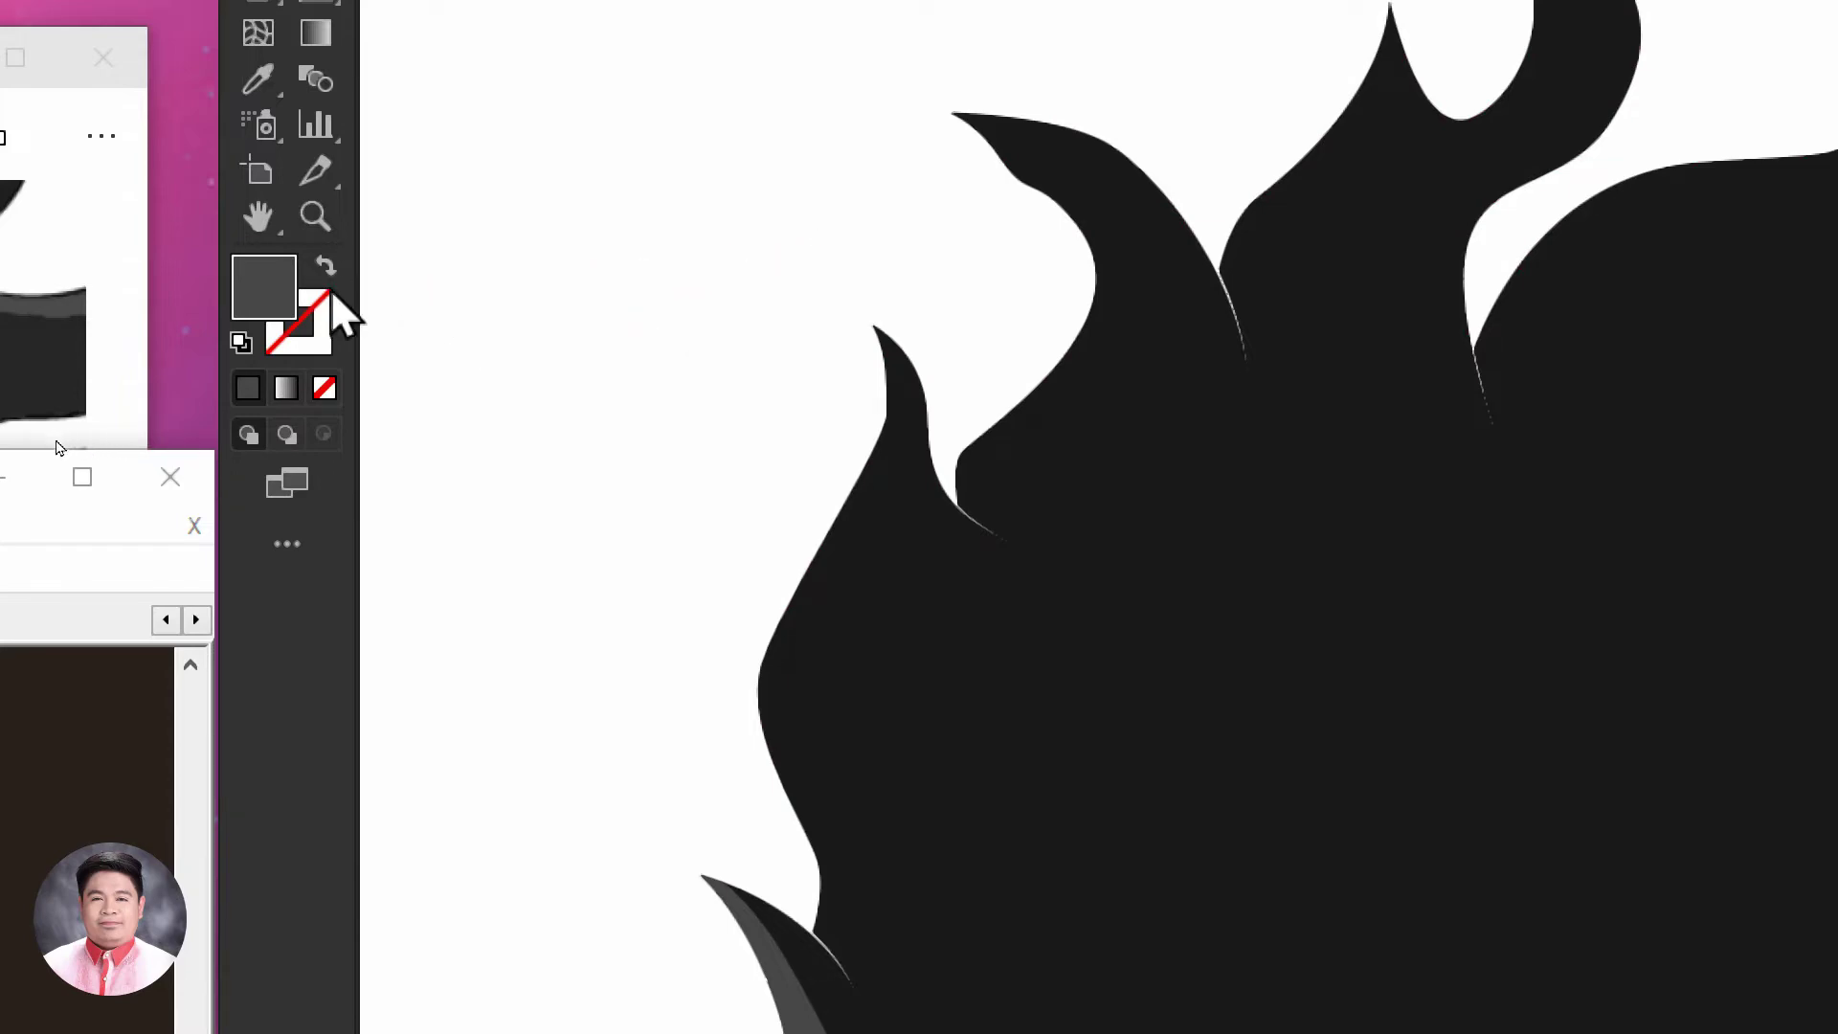
pyautogui.click(322, 387)
pyautogui.click(318, 350)
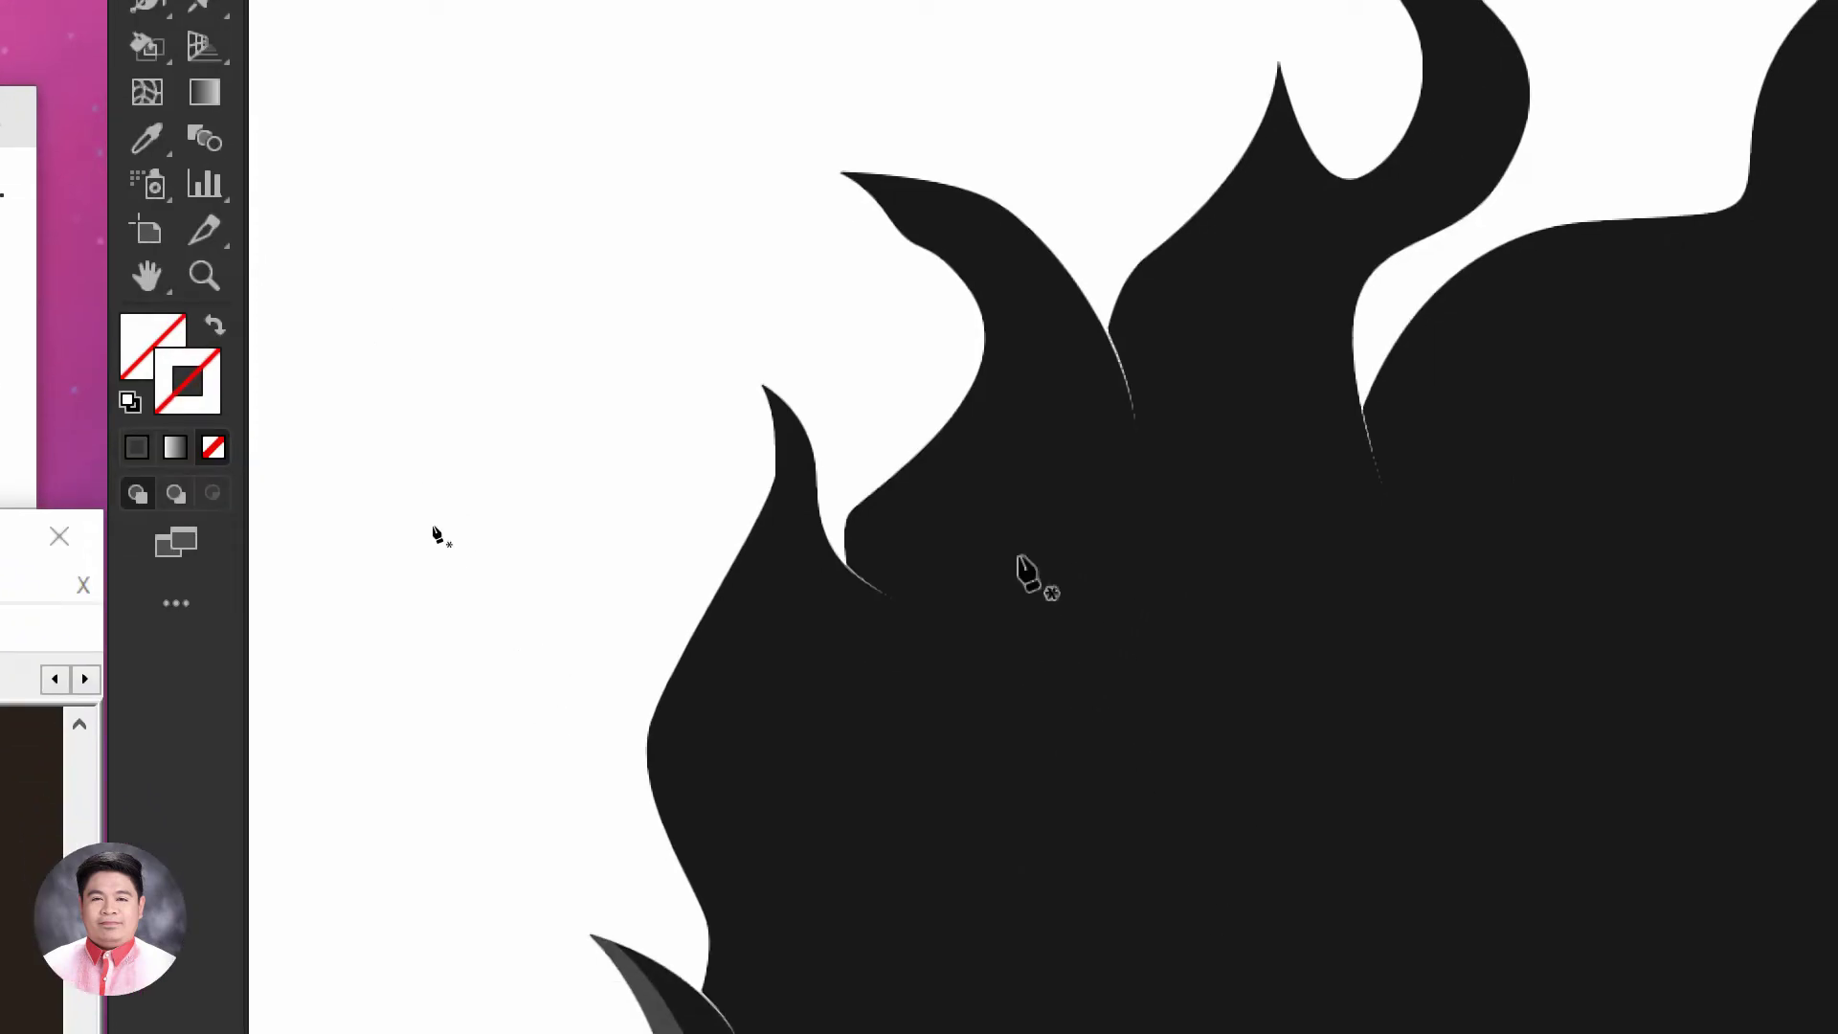
# Draw an open curved Pen path from above the spike's tip, down inside its outer edge, to beyond the notch below, and deselect
pyautogui.moveTo(698, 411); pyautogui.dragTo(644, 250)
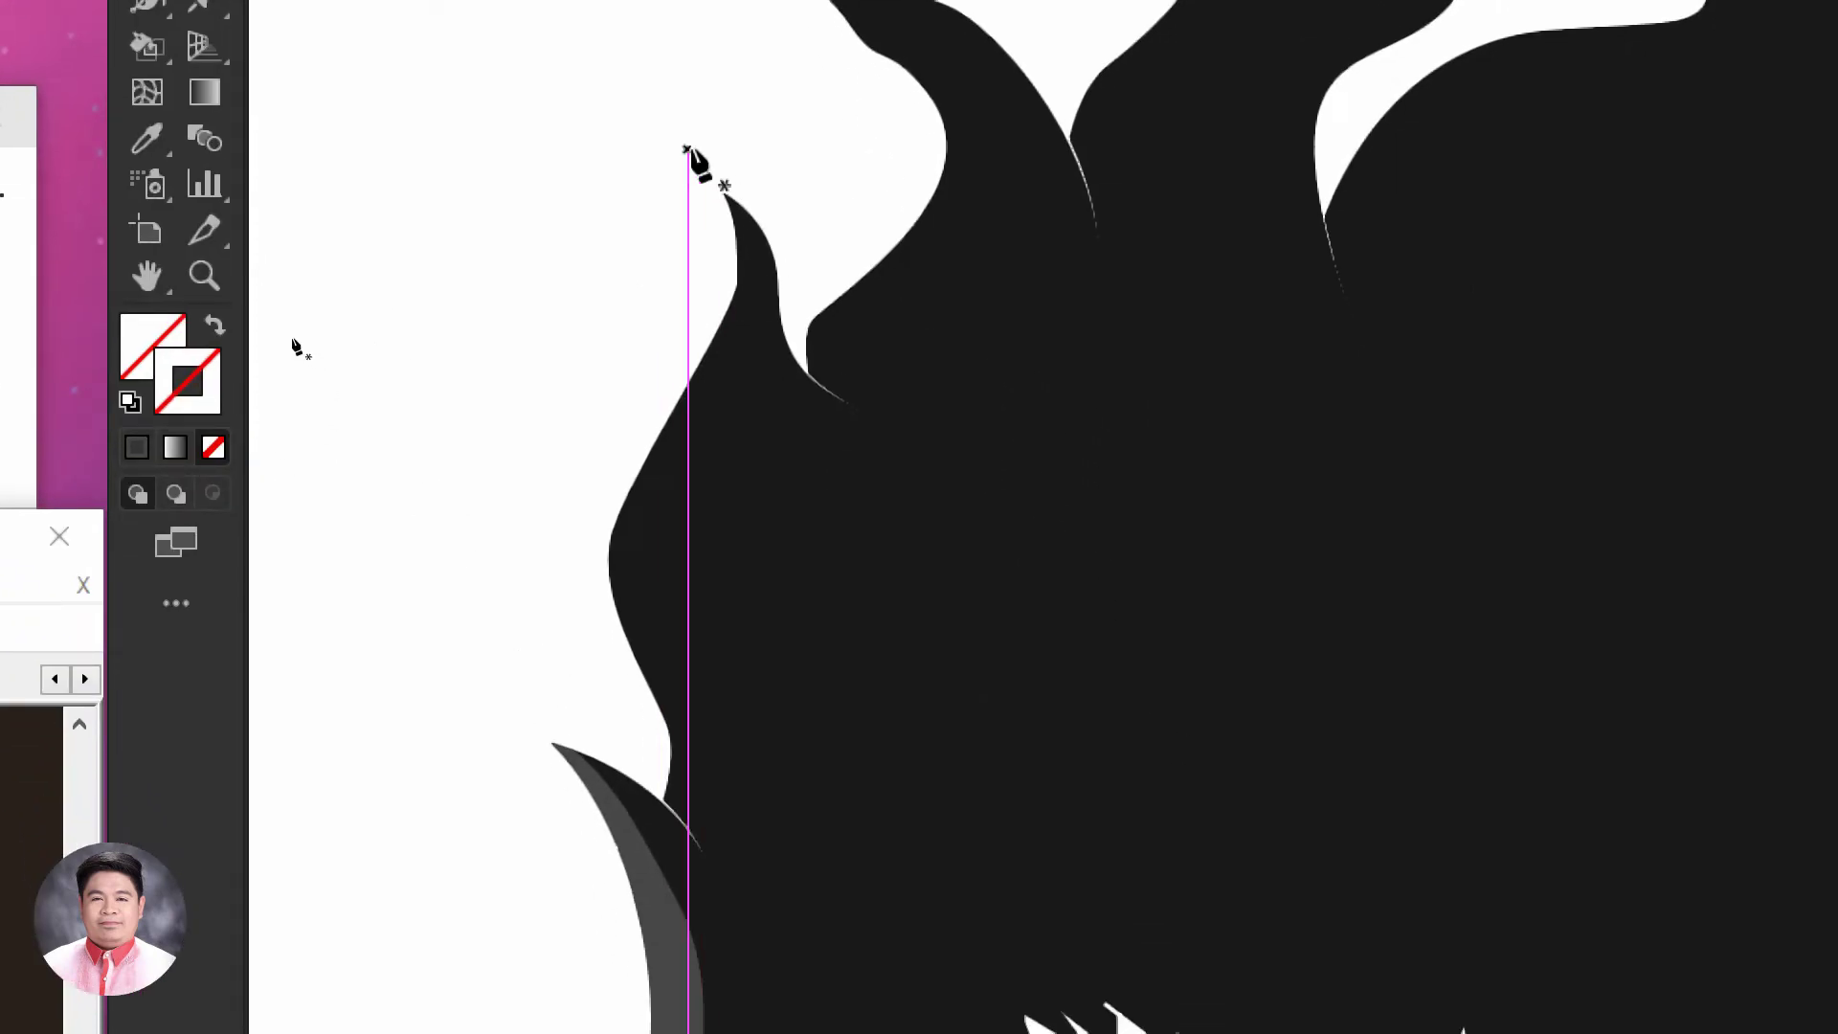
pyautogui.moveTo(665, 148); pyautogui.dragTo(748, 254)
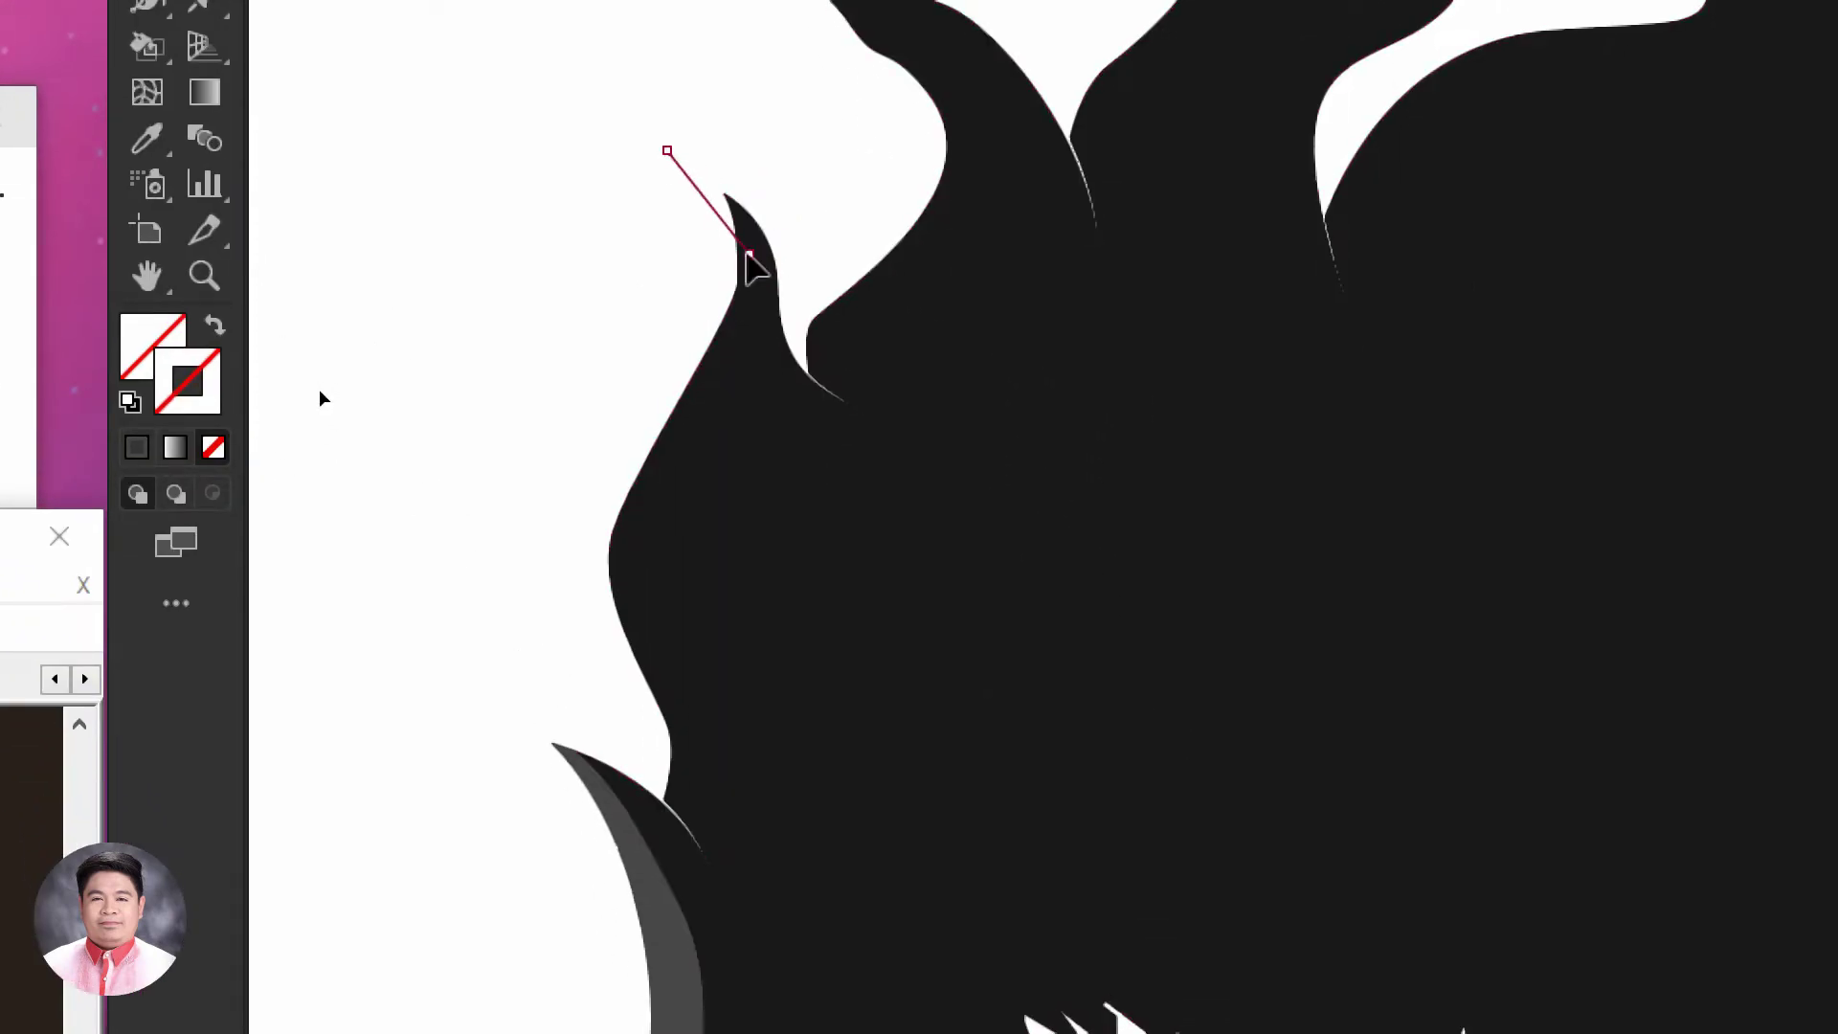
pyautogui.moveTo(761, 317); pyautogui.dragTo(774, 356)
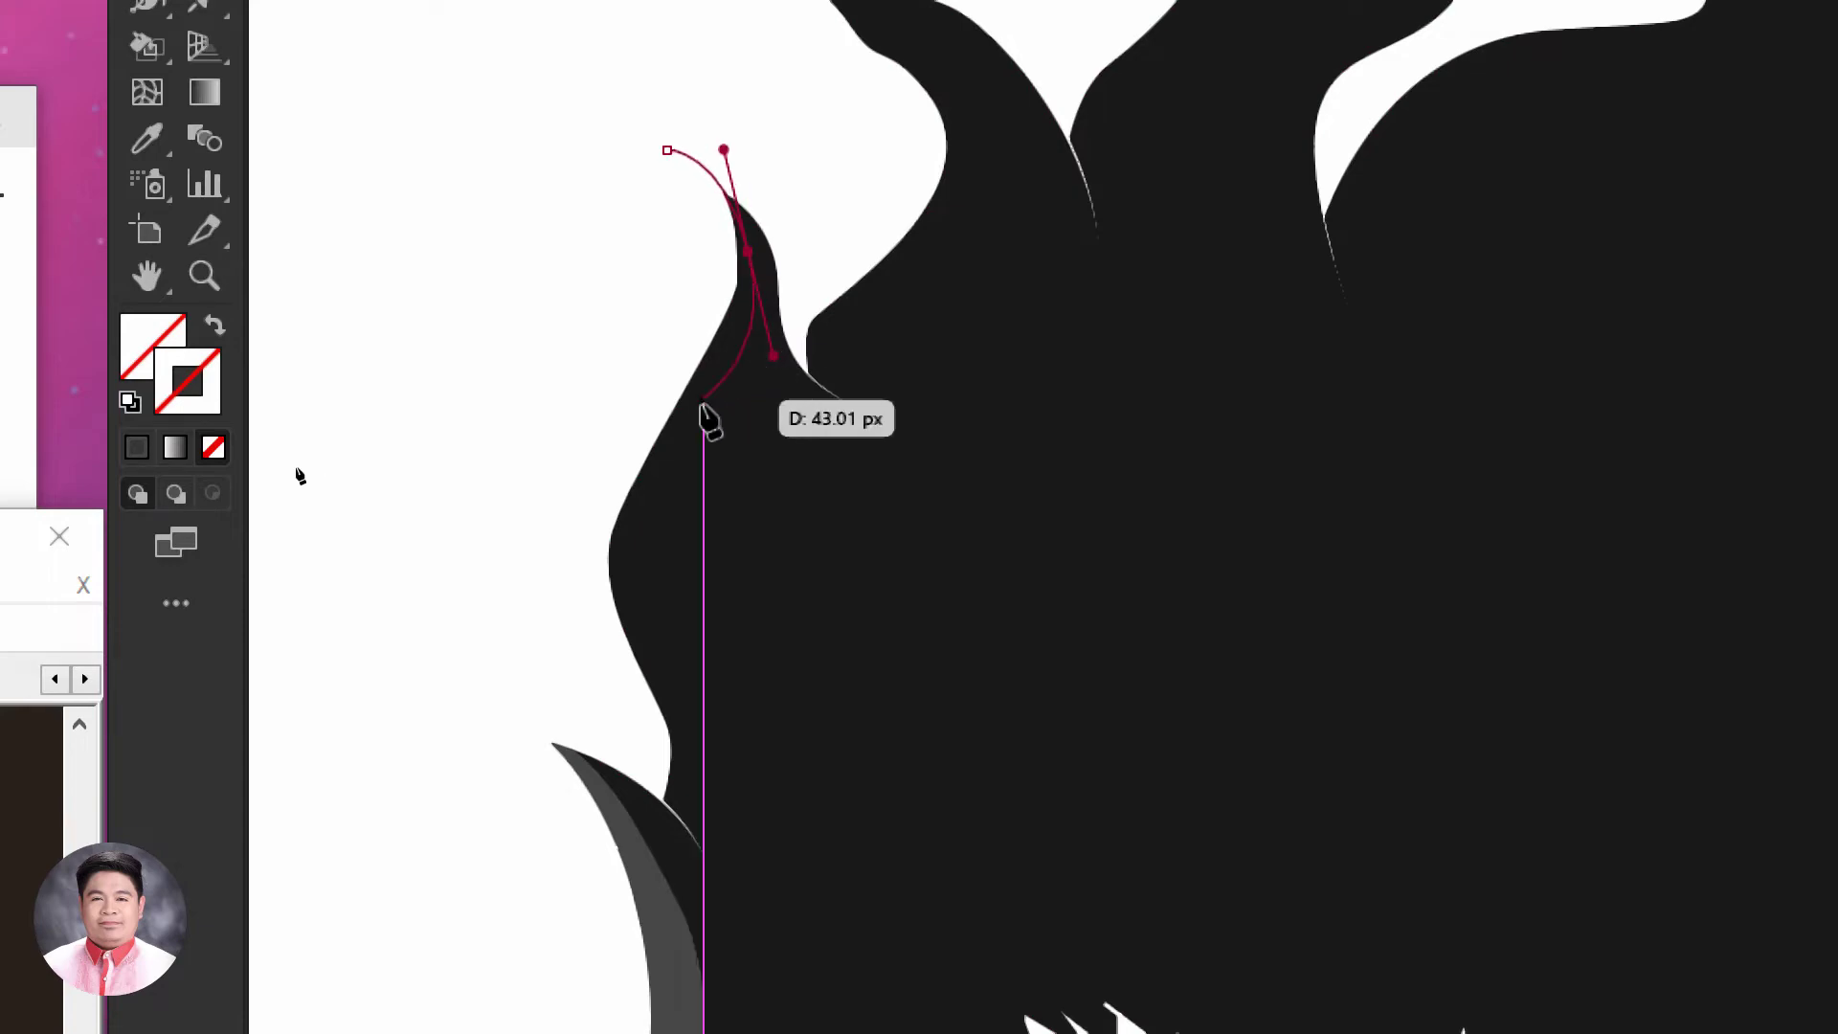
pyautogui.moveTo(658, 574); pyautogui.dragTo(677, 643)
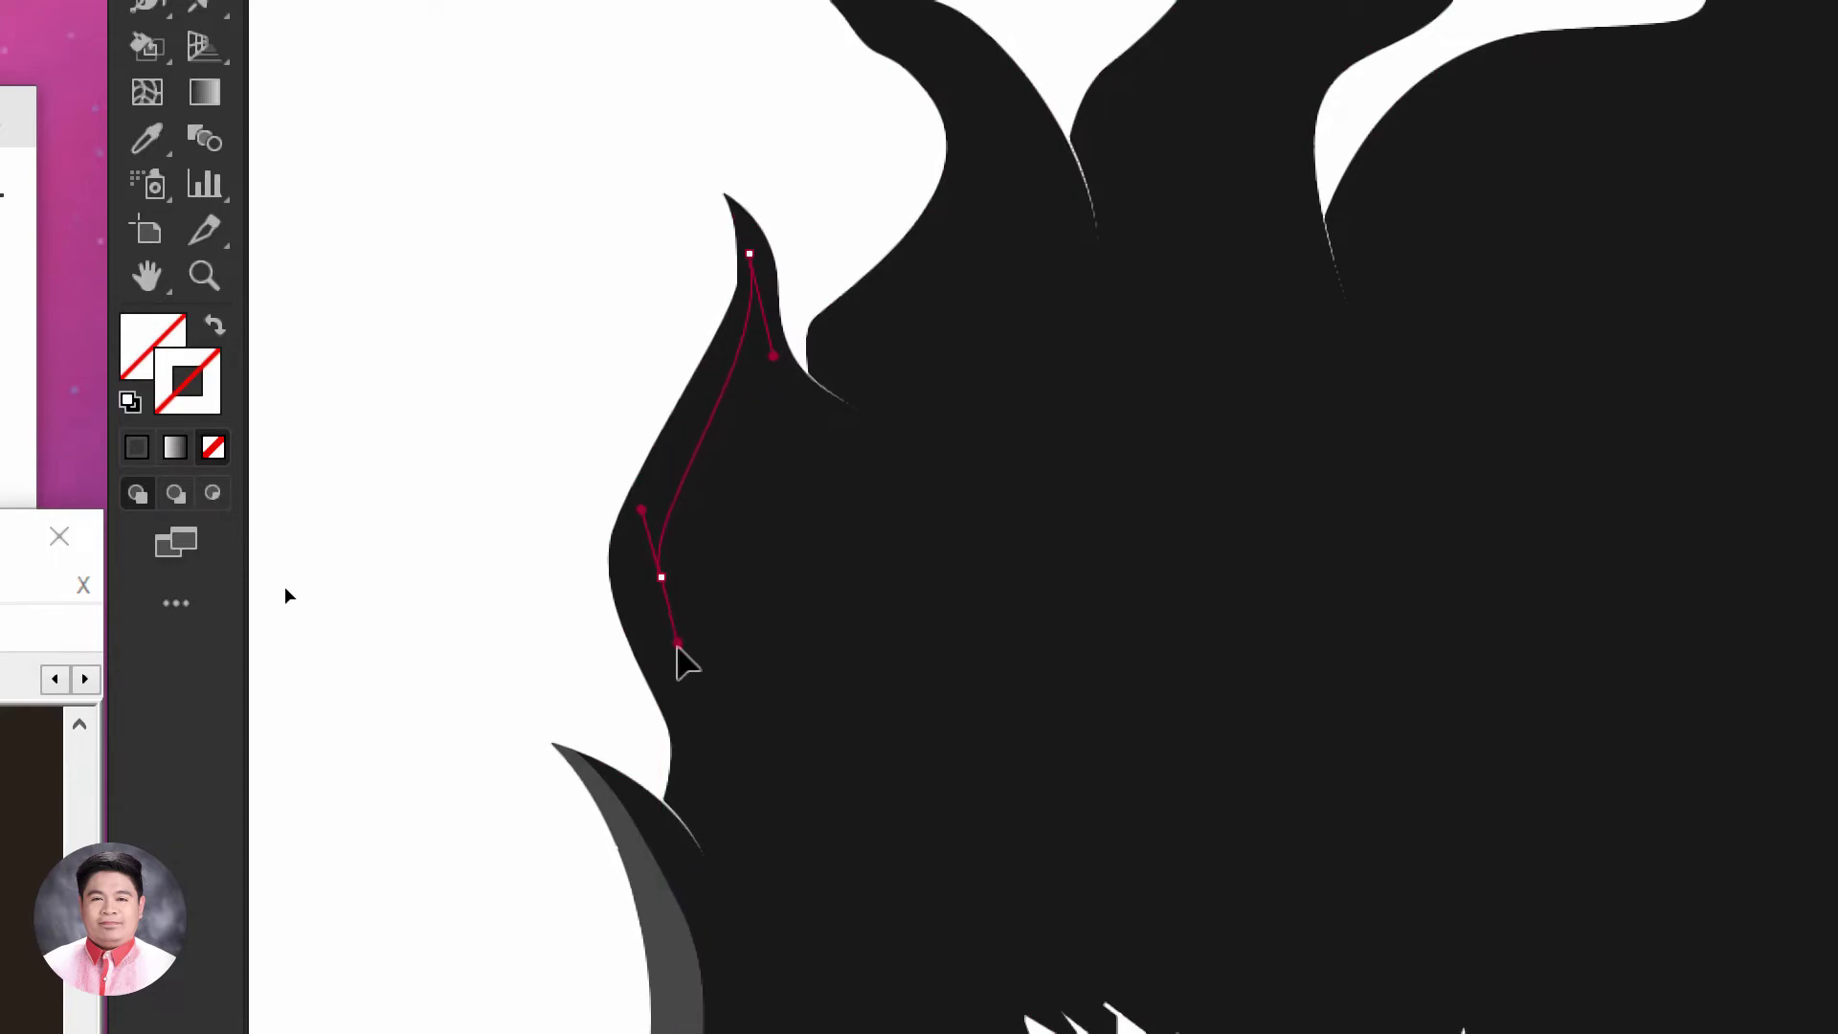
pyautogui.moveTo(684, 829); pyautogui.dragTo(683, 841)
pyautogui.click(658, 821)
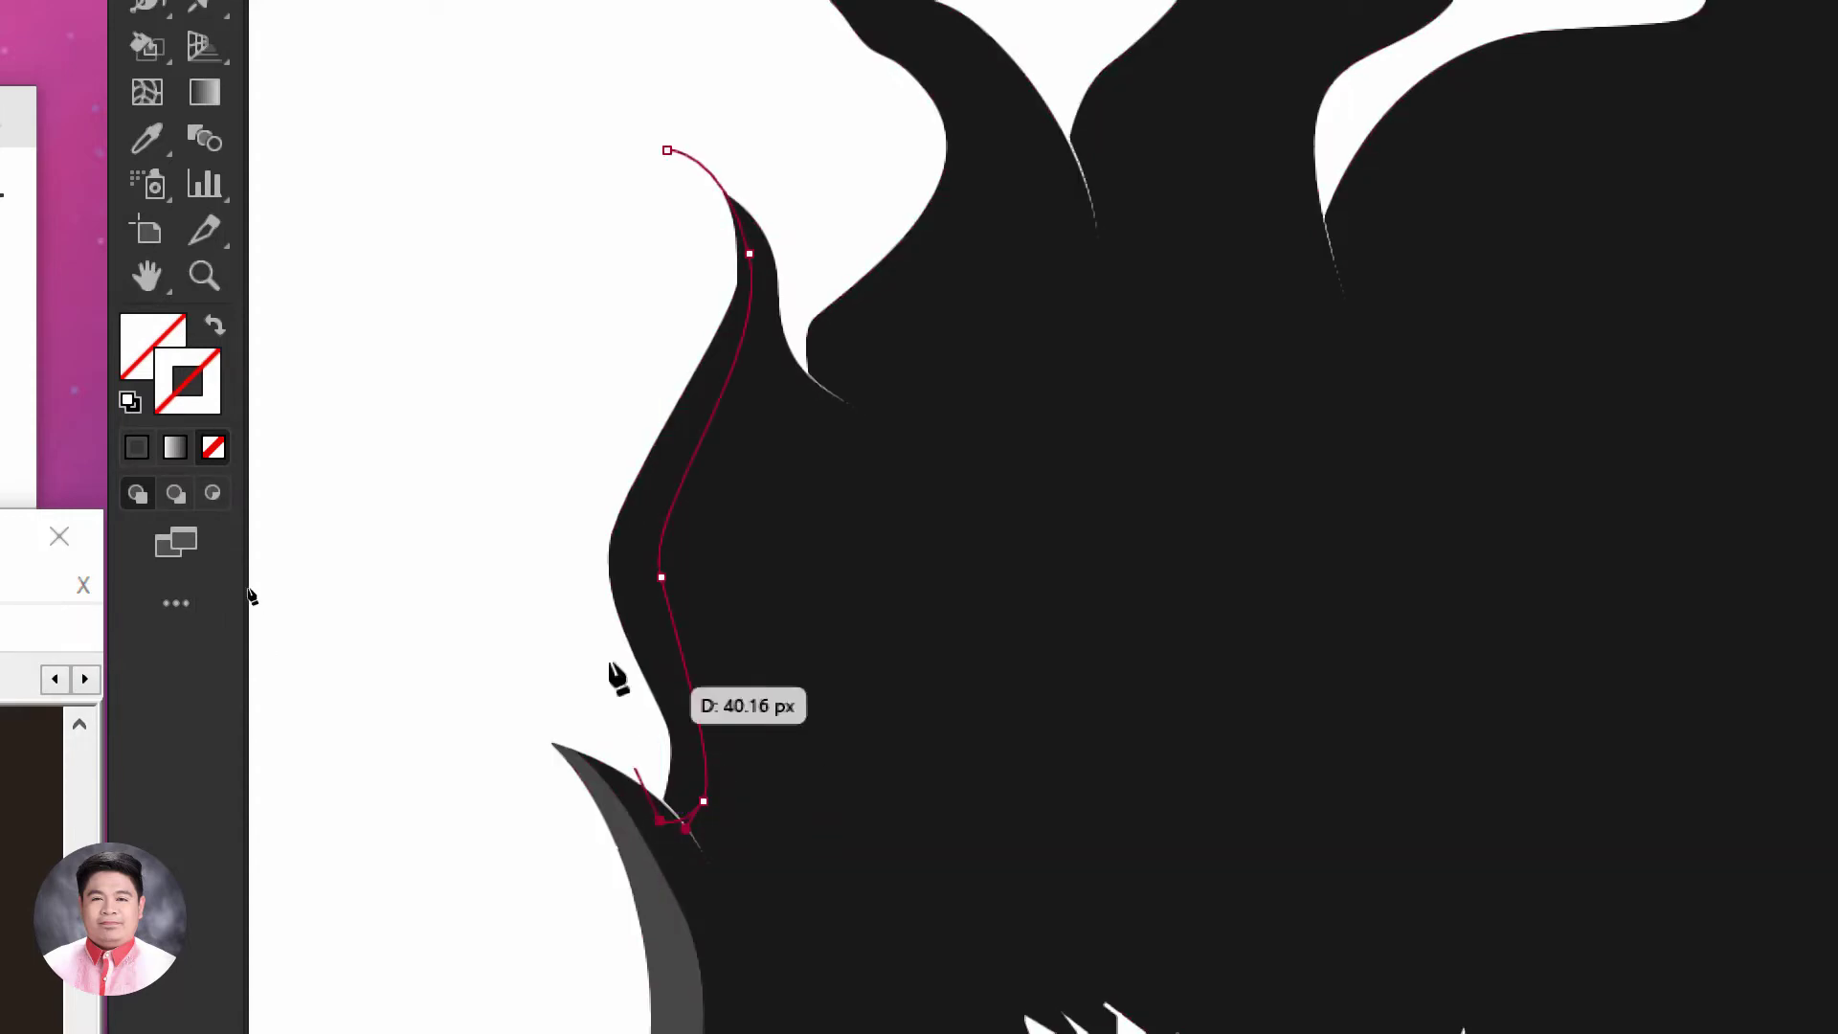
pyautogui.keyDown('ctrl'); pyautogui.click(488, 500); pyautogui.keyUp('ctrl')
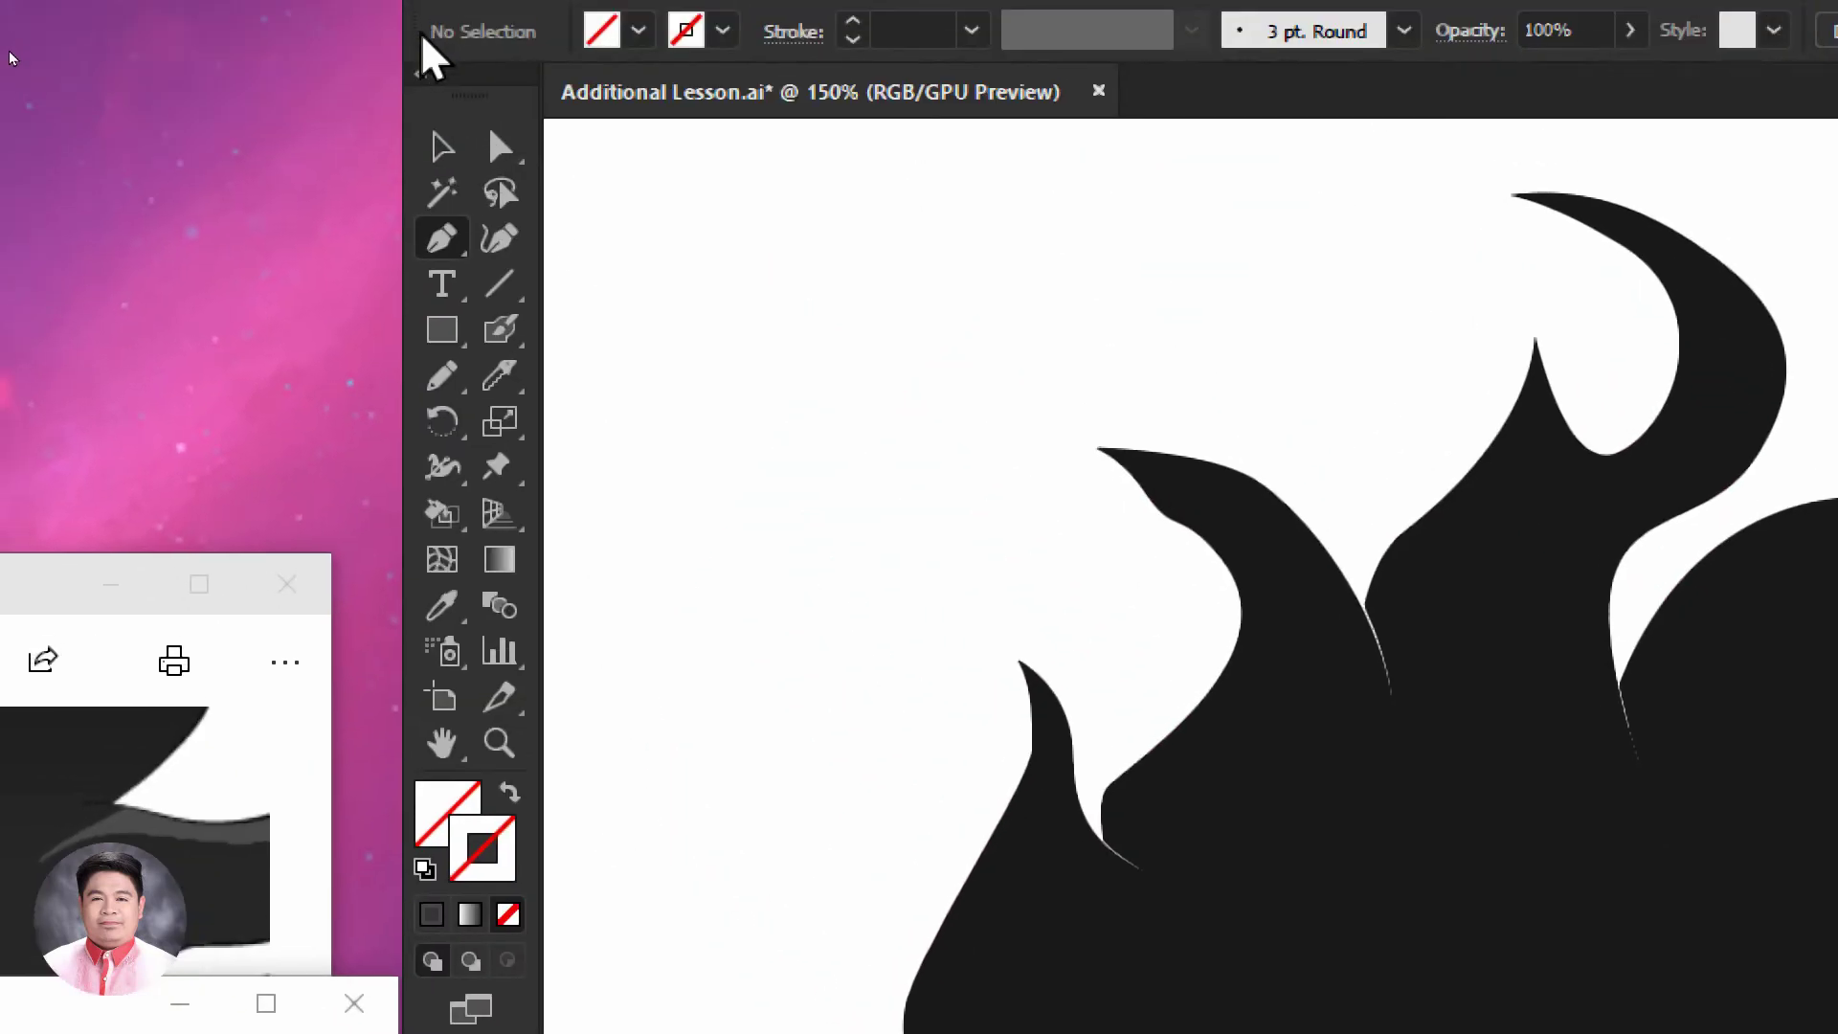
# Check the hair shape and the new cutting path by selecting them together and the path alone, and deselect
pyautogui.click(443, 152)
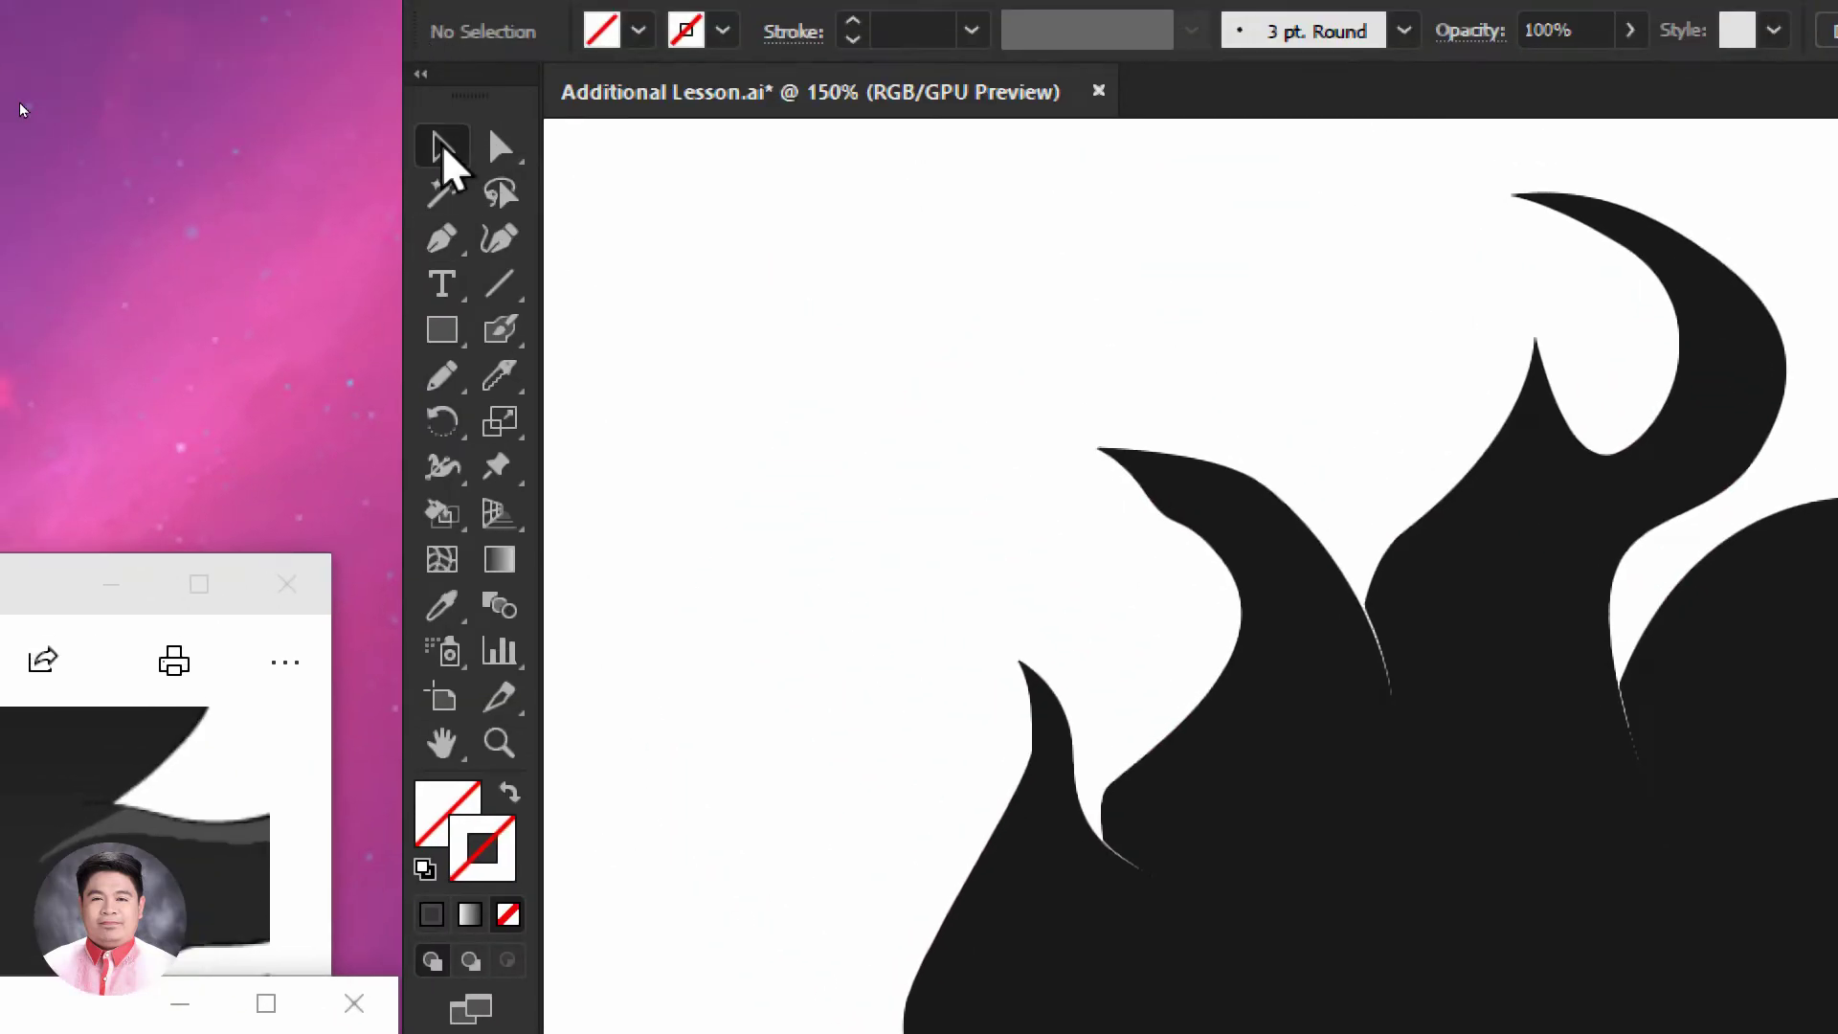
pyautogui.click(900, 797)
pyautogui.moveTo(615, 410); pyautogui.dragTo(902, 726)
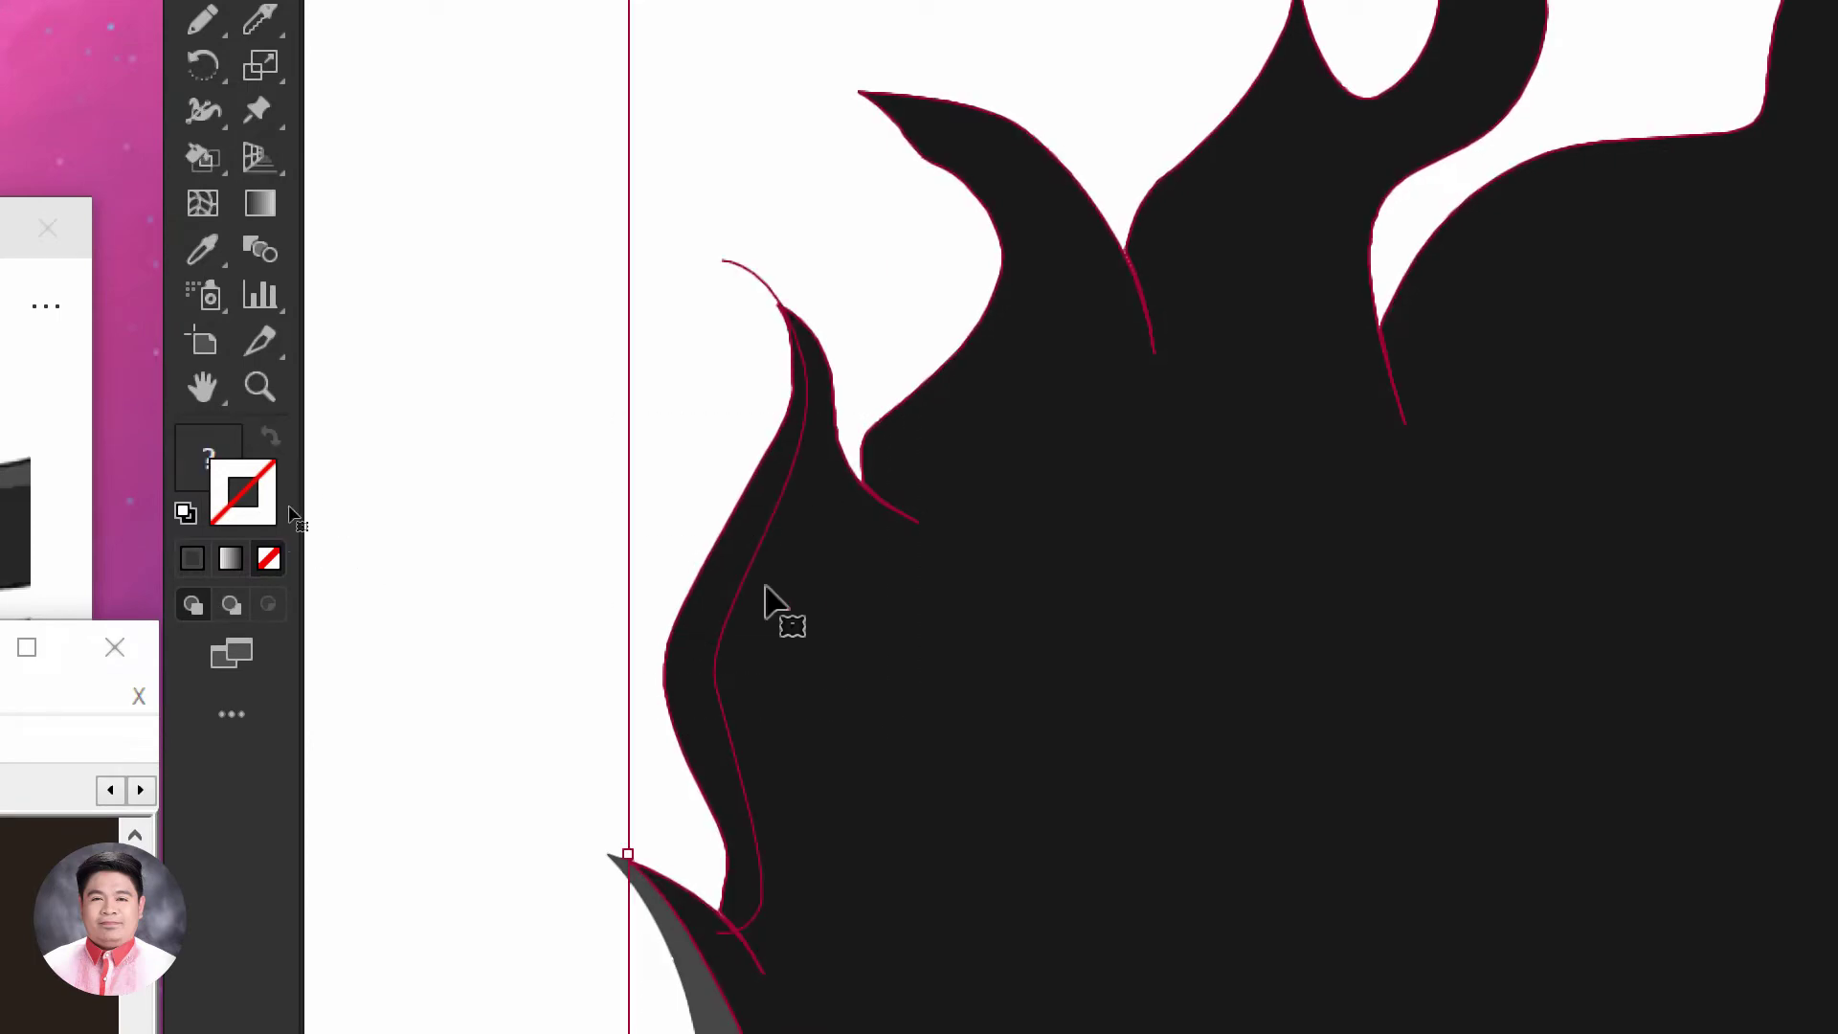
pyautogui.click(573, 530)
pyautogui.moveTo(732, 176); pyautogui.dragTo(665, 371)
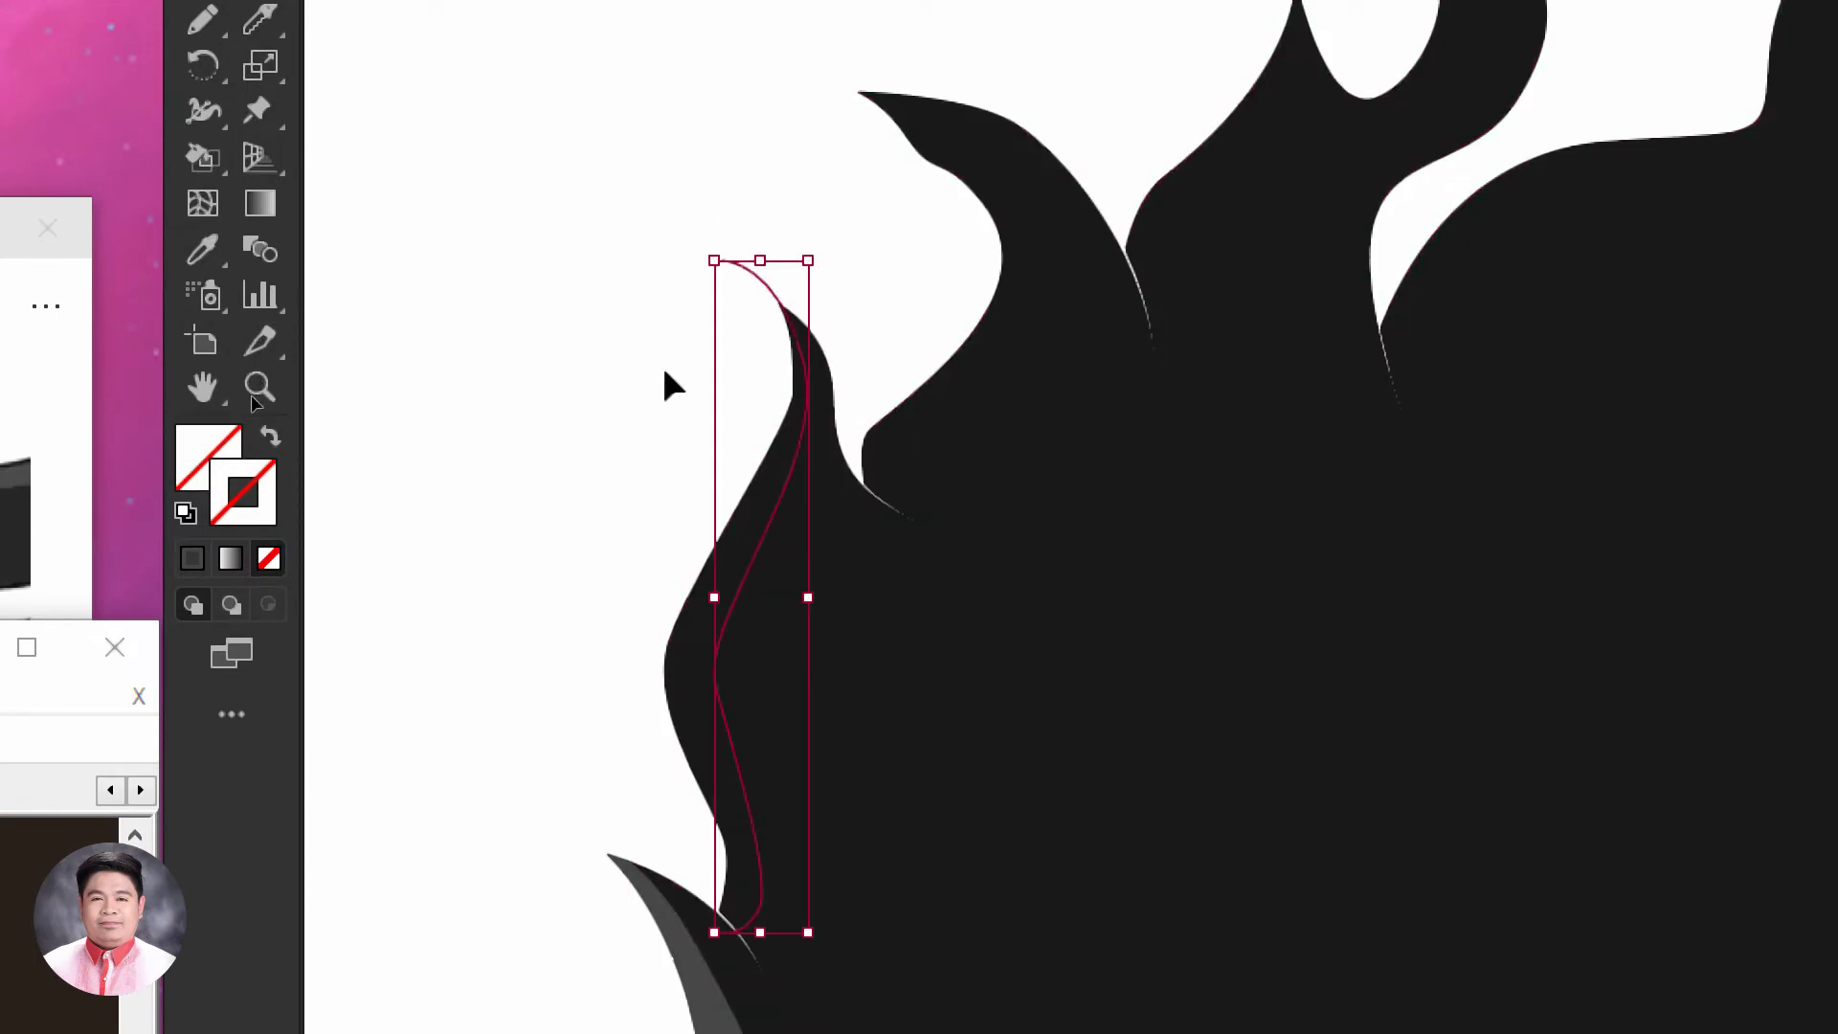
pyautogui.click(531, 476)
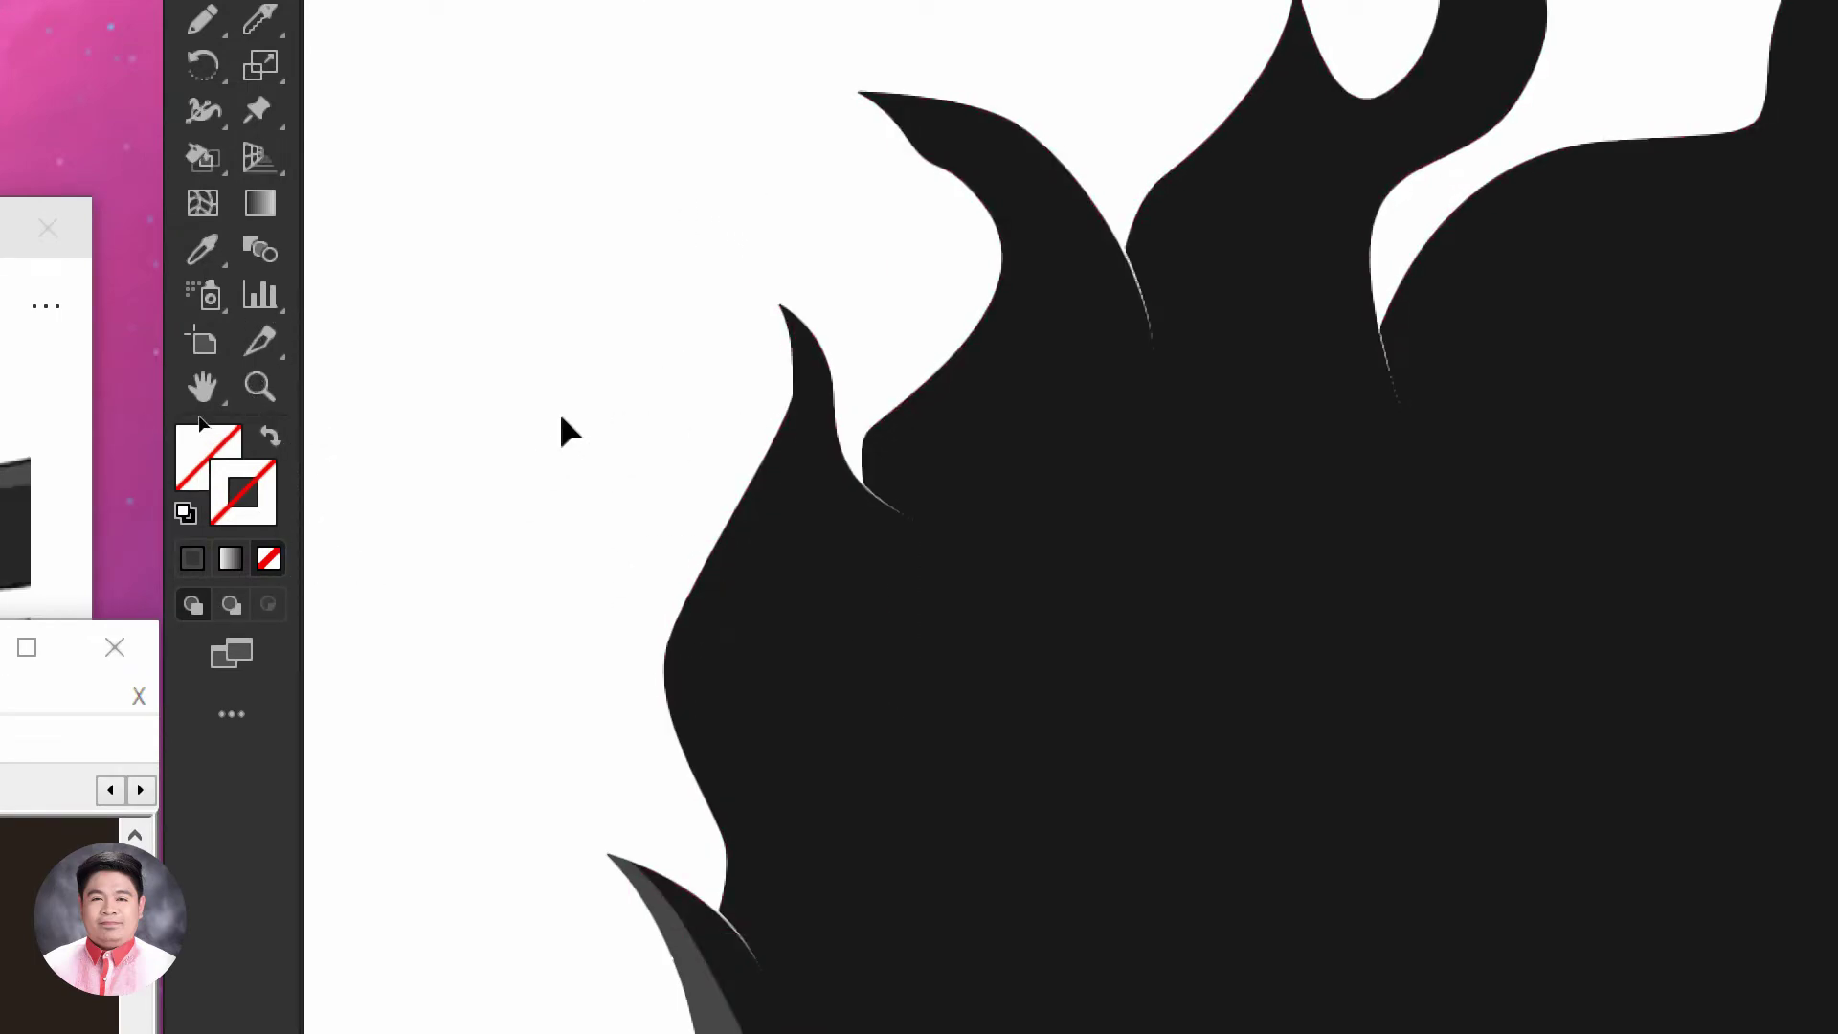
# Select the main hair shape together with the cutting path and split them with the Pathfinder Divide operation
pyautogui.moveTo(968, 668); pyautogui.dragTo(1403, 573)
pyautogui.press('space')
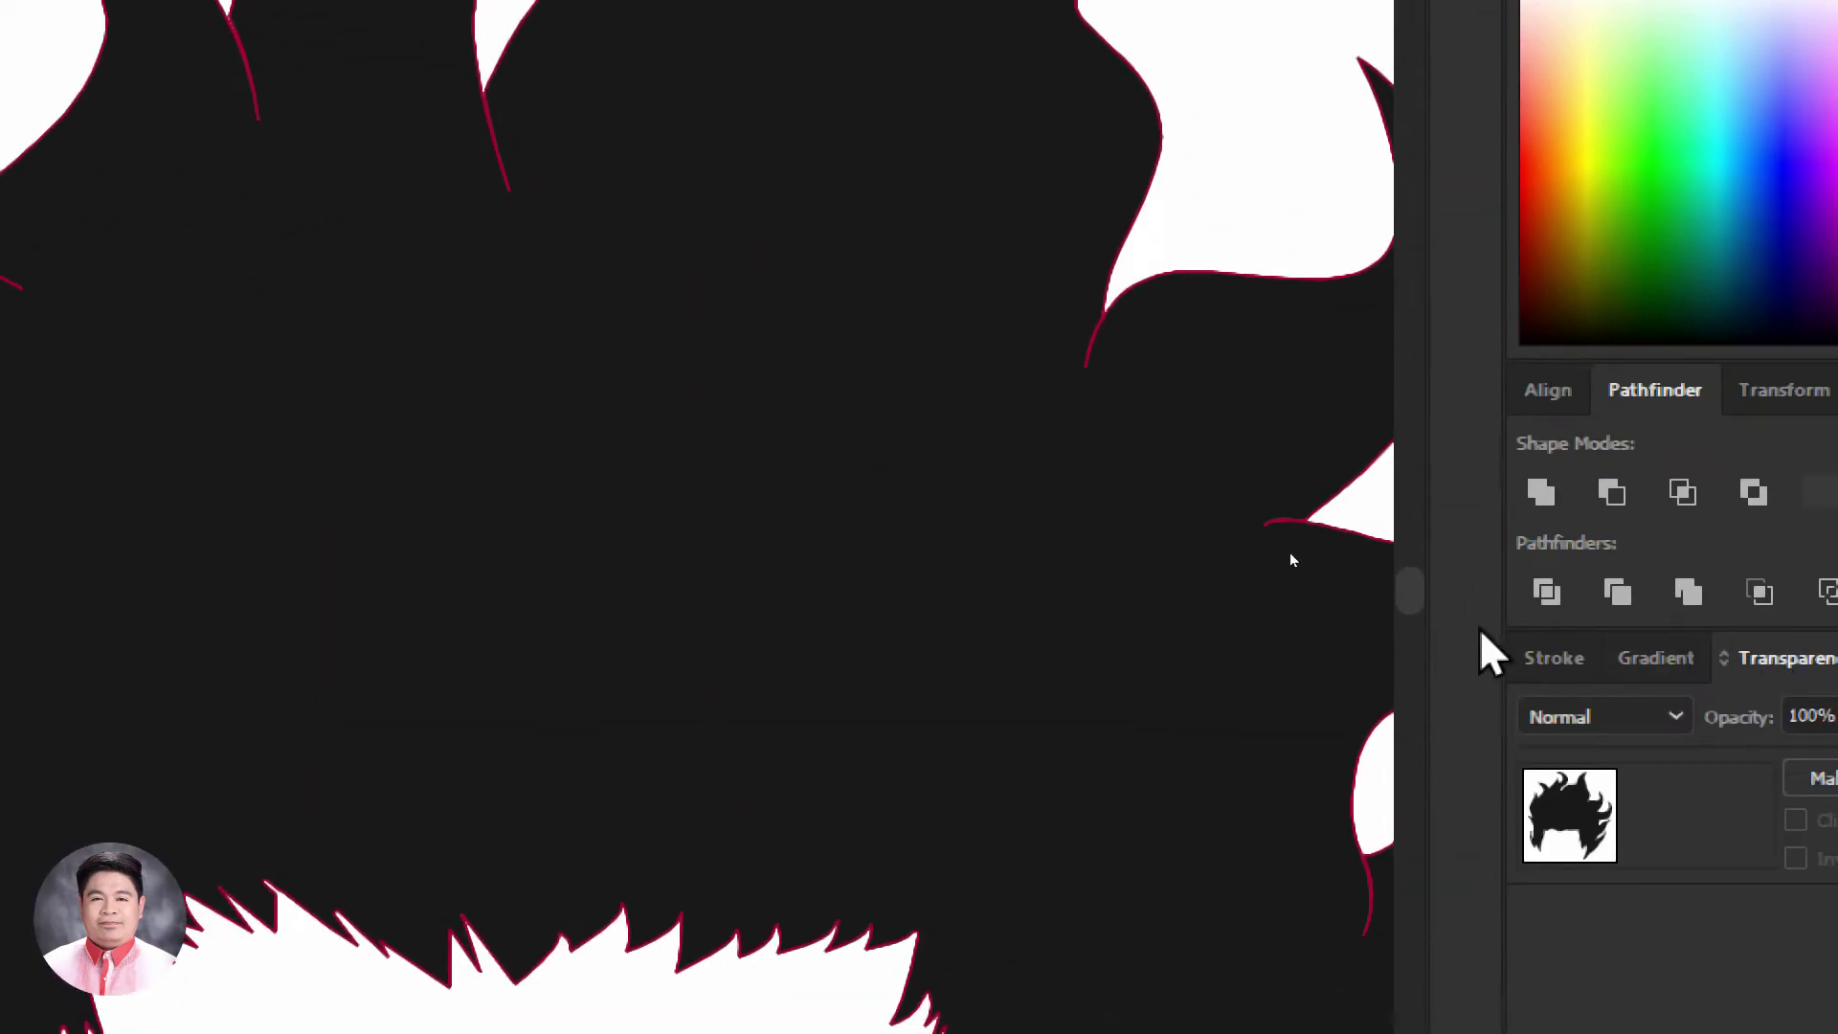
pyautogui.press('space')
pyautogui.moveTo(813, 610); pyautogui.dragTo(1480, 607)
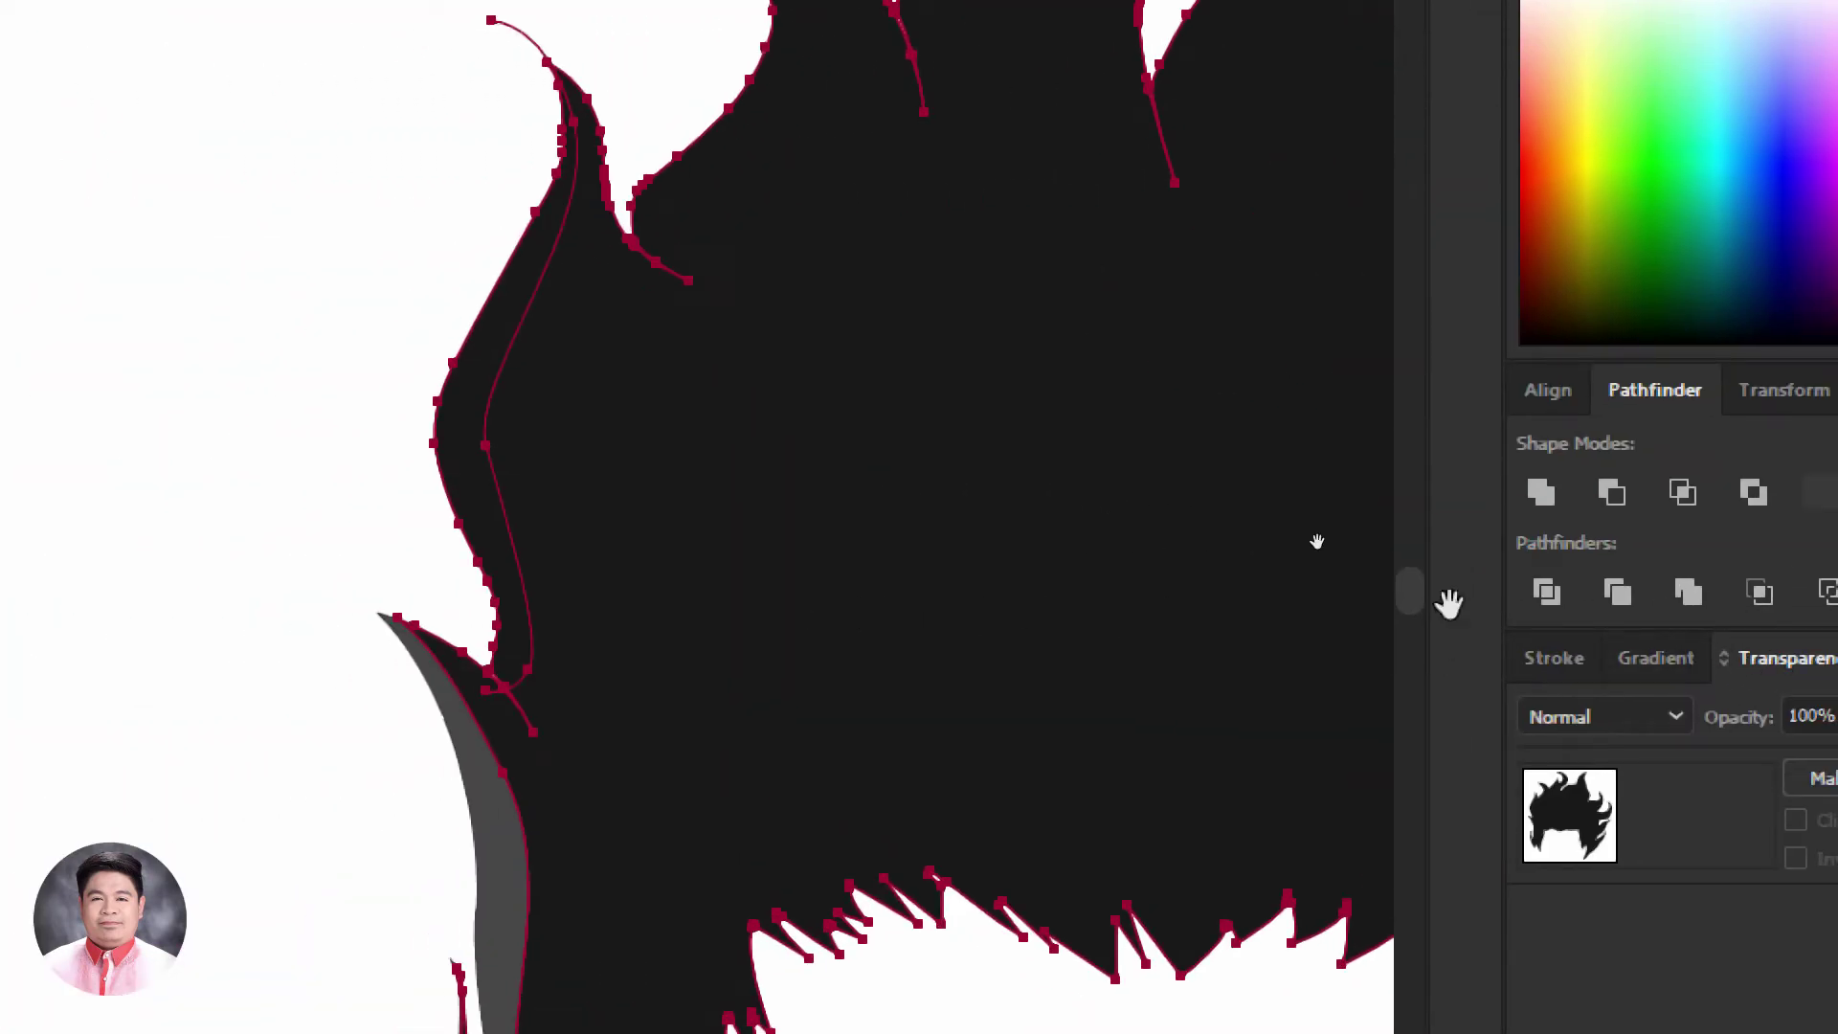
pyautogui.click(1547, 593)
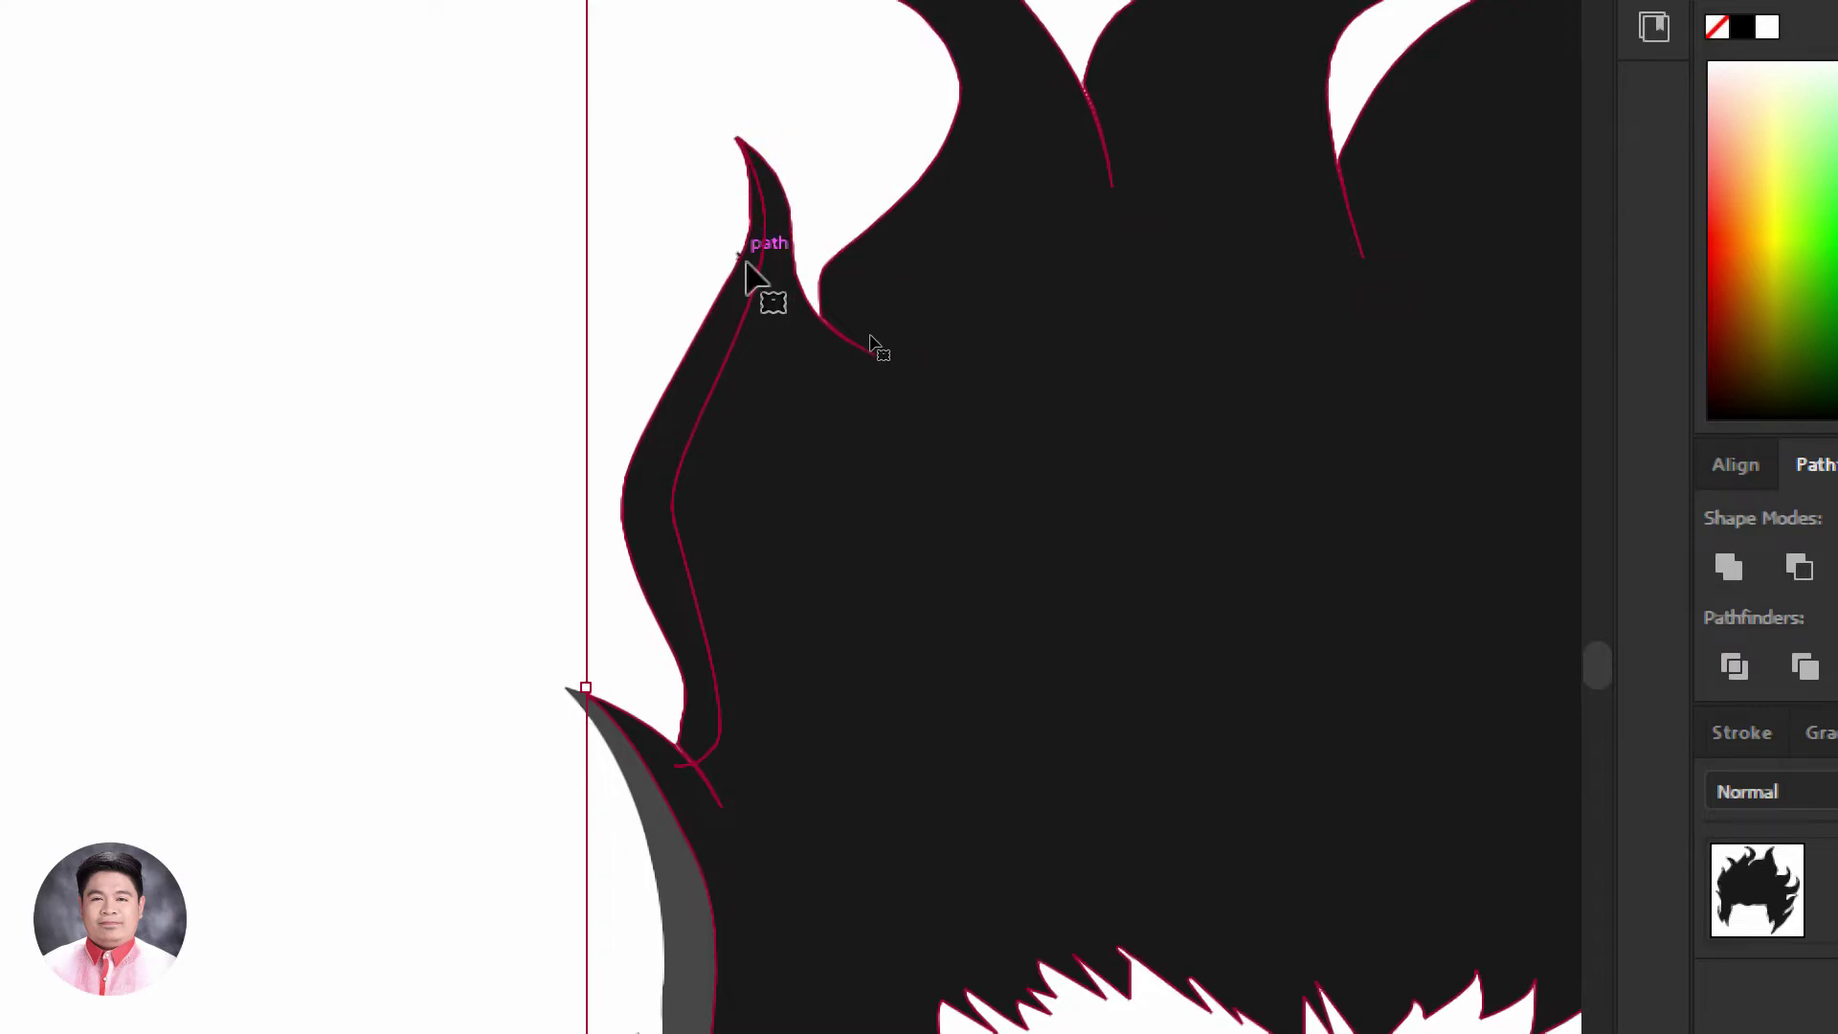
# Isolate the divided hair group, recolor the new strip along the outer spike with the Eyedropper using the gray of the strip below, and exit isolation
pyautogui.click(533, 482)
pyautogui.click(689, 479)
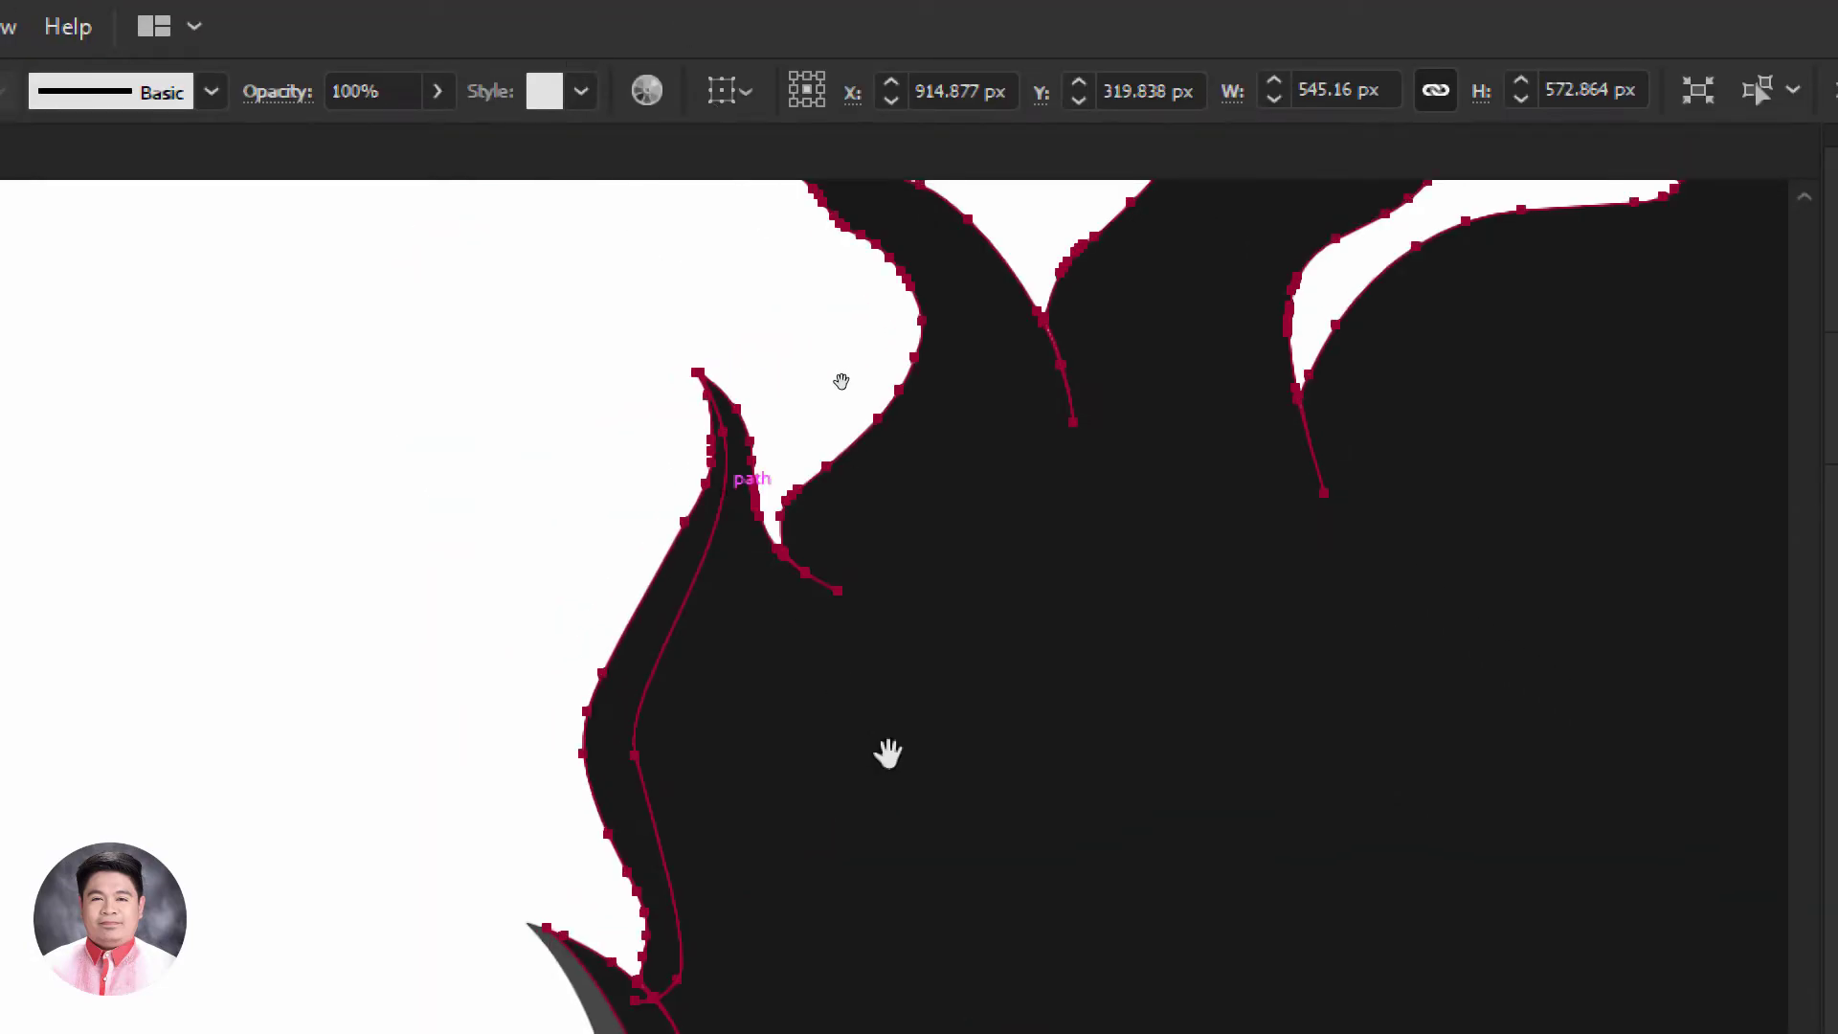
pyautogui.moveTo(886, 754); pyautogui.dragTo(695, 590)
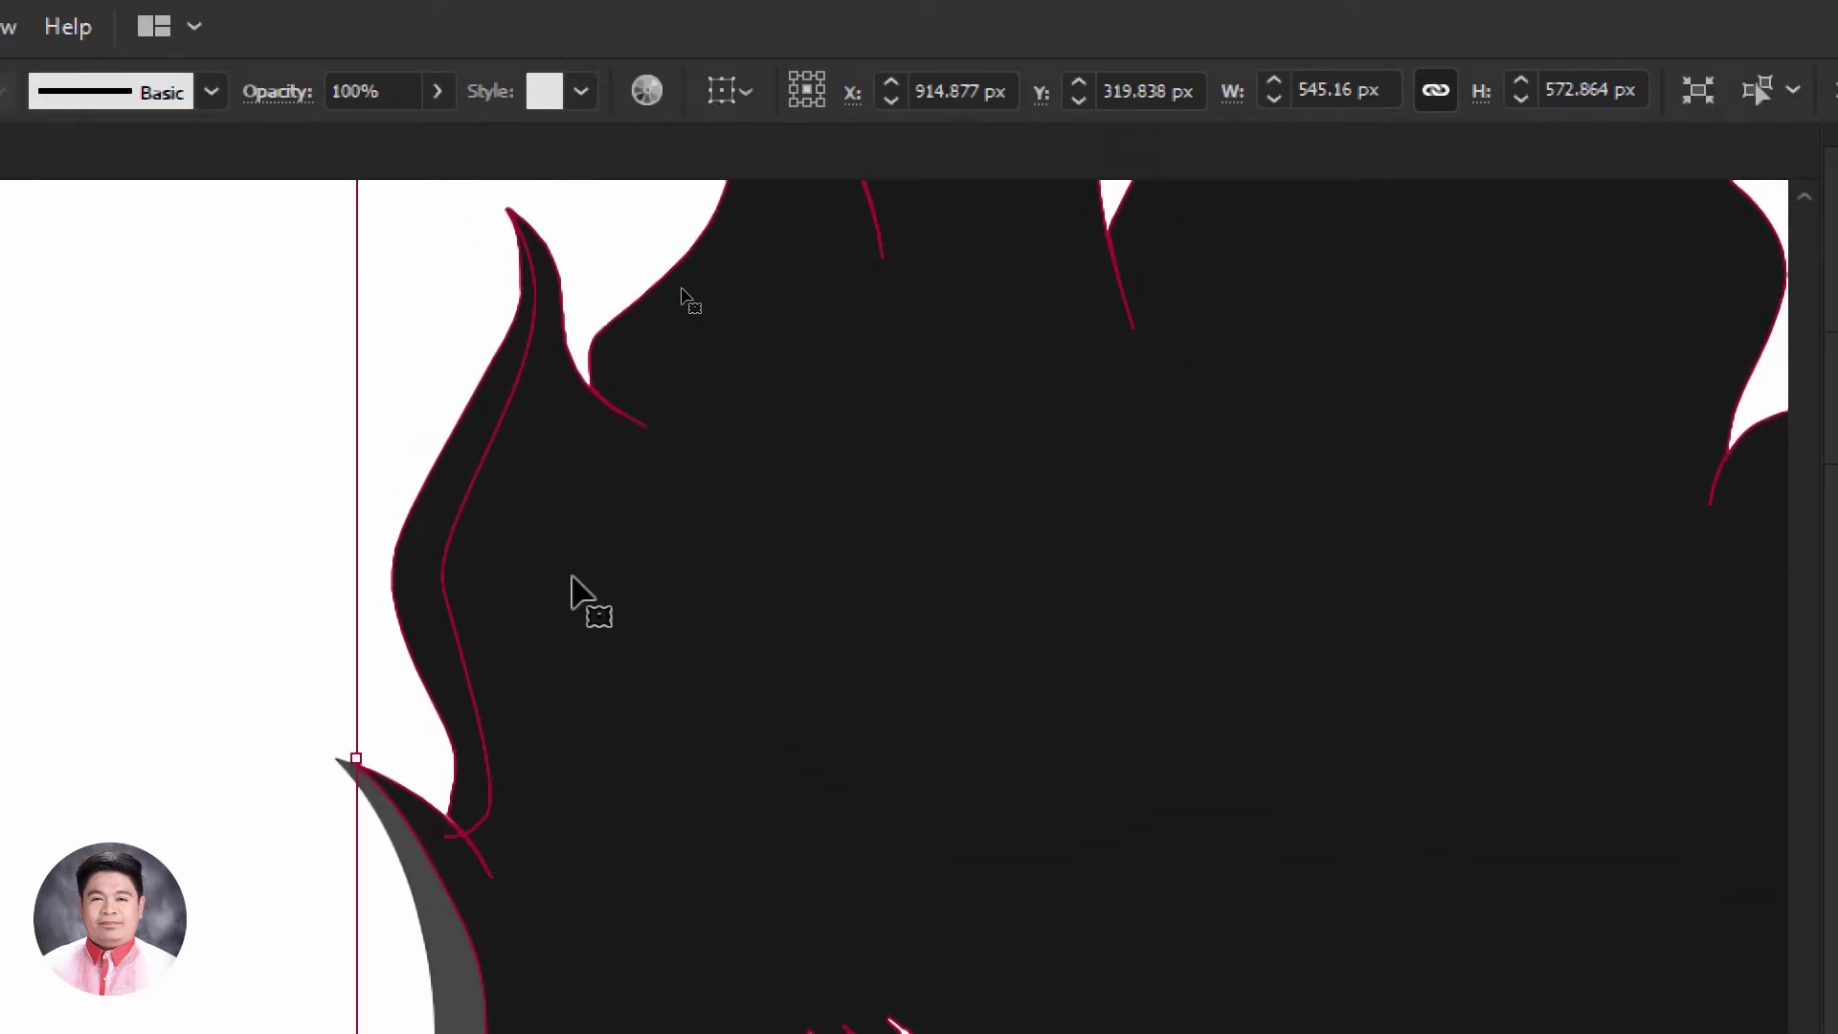
pyautogui.doubleClick(574, 578)
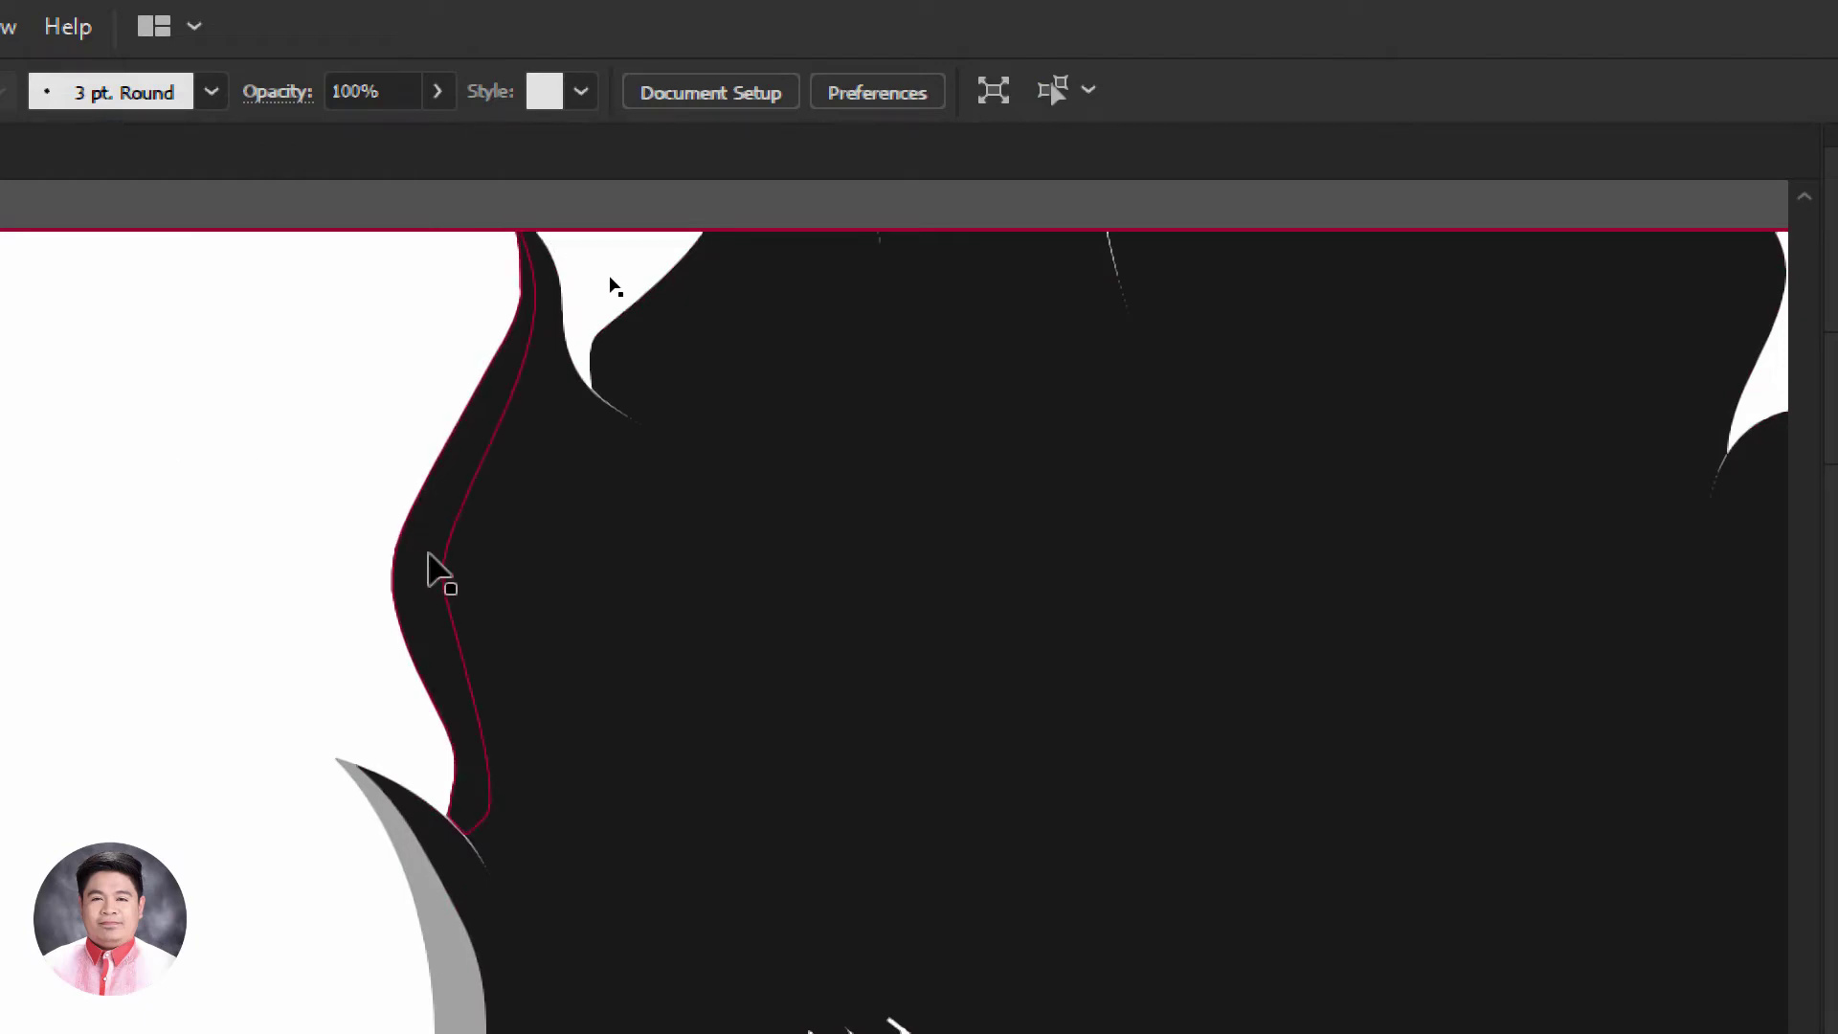
pyautogui.click(436, 573)
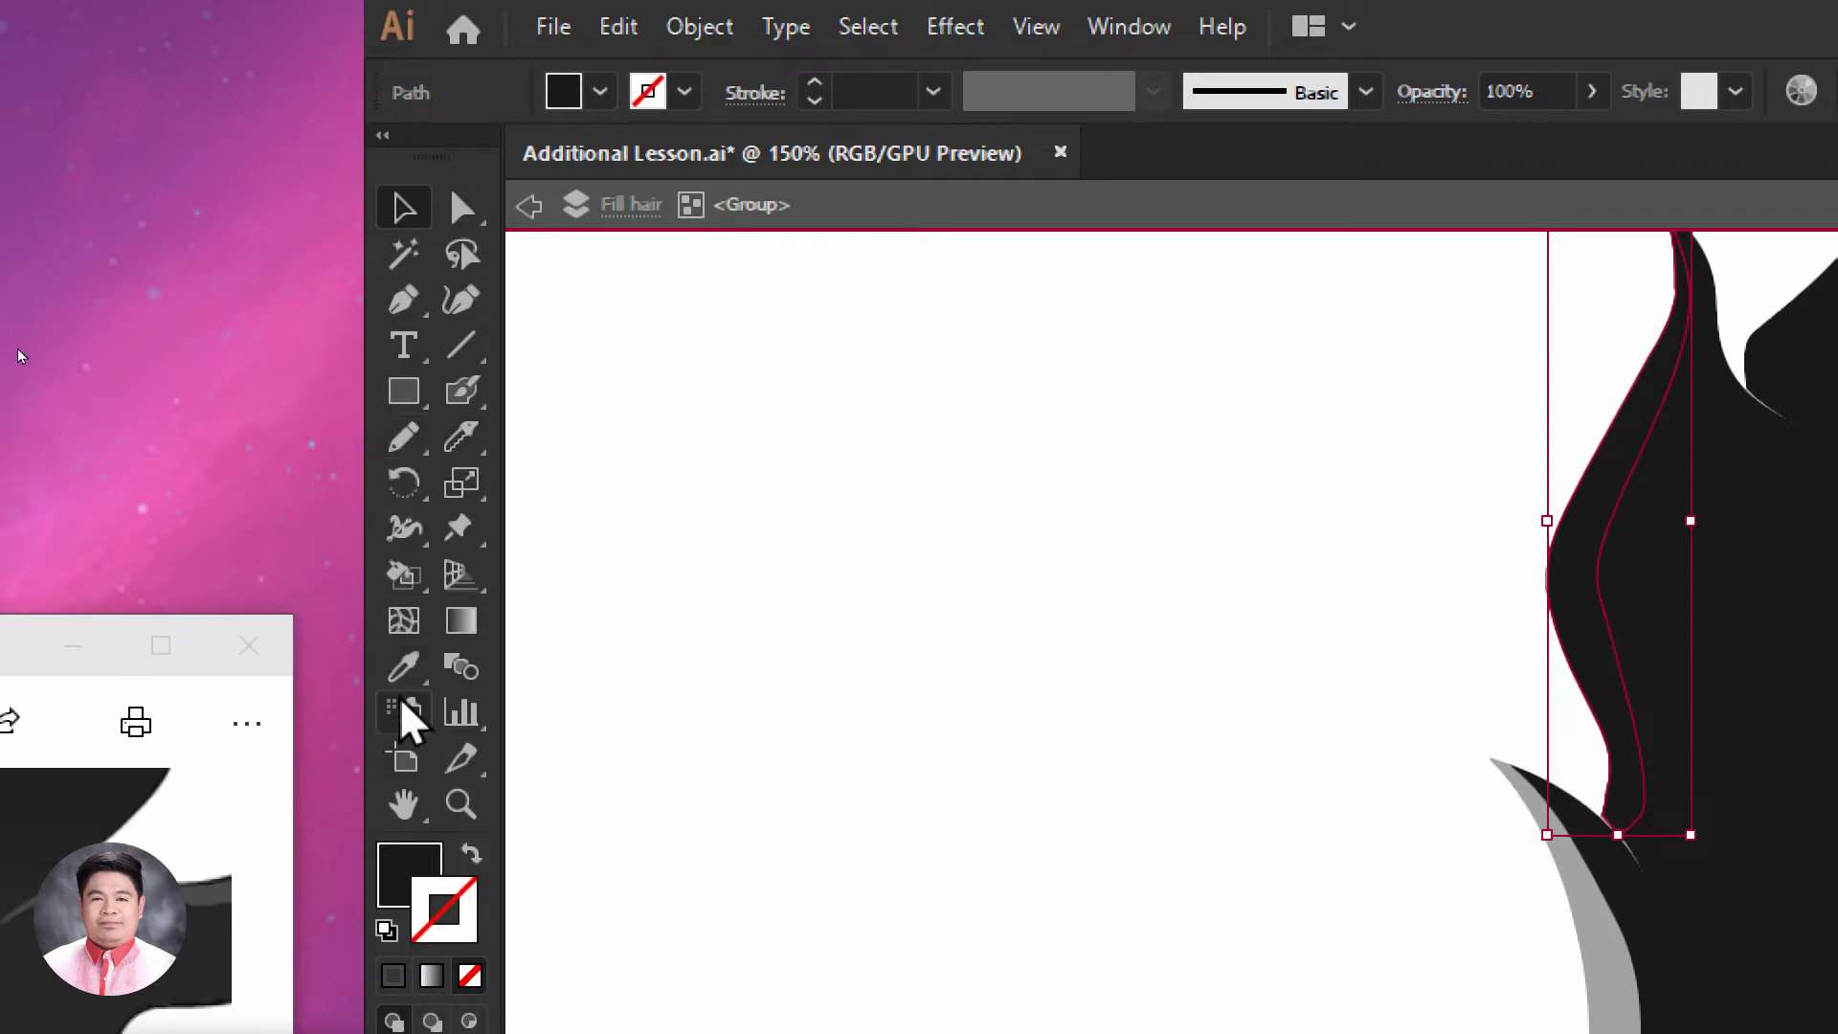
pyautogui.click(403, 667)
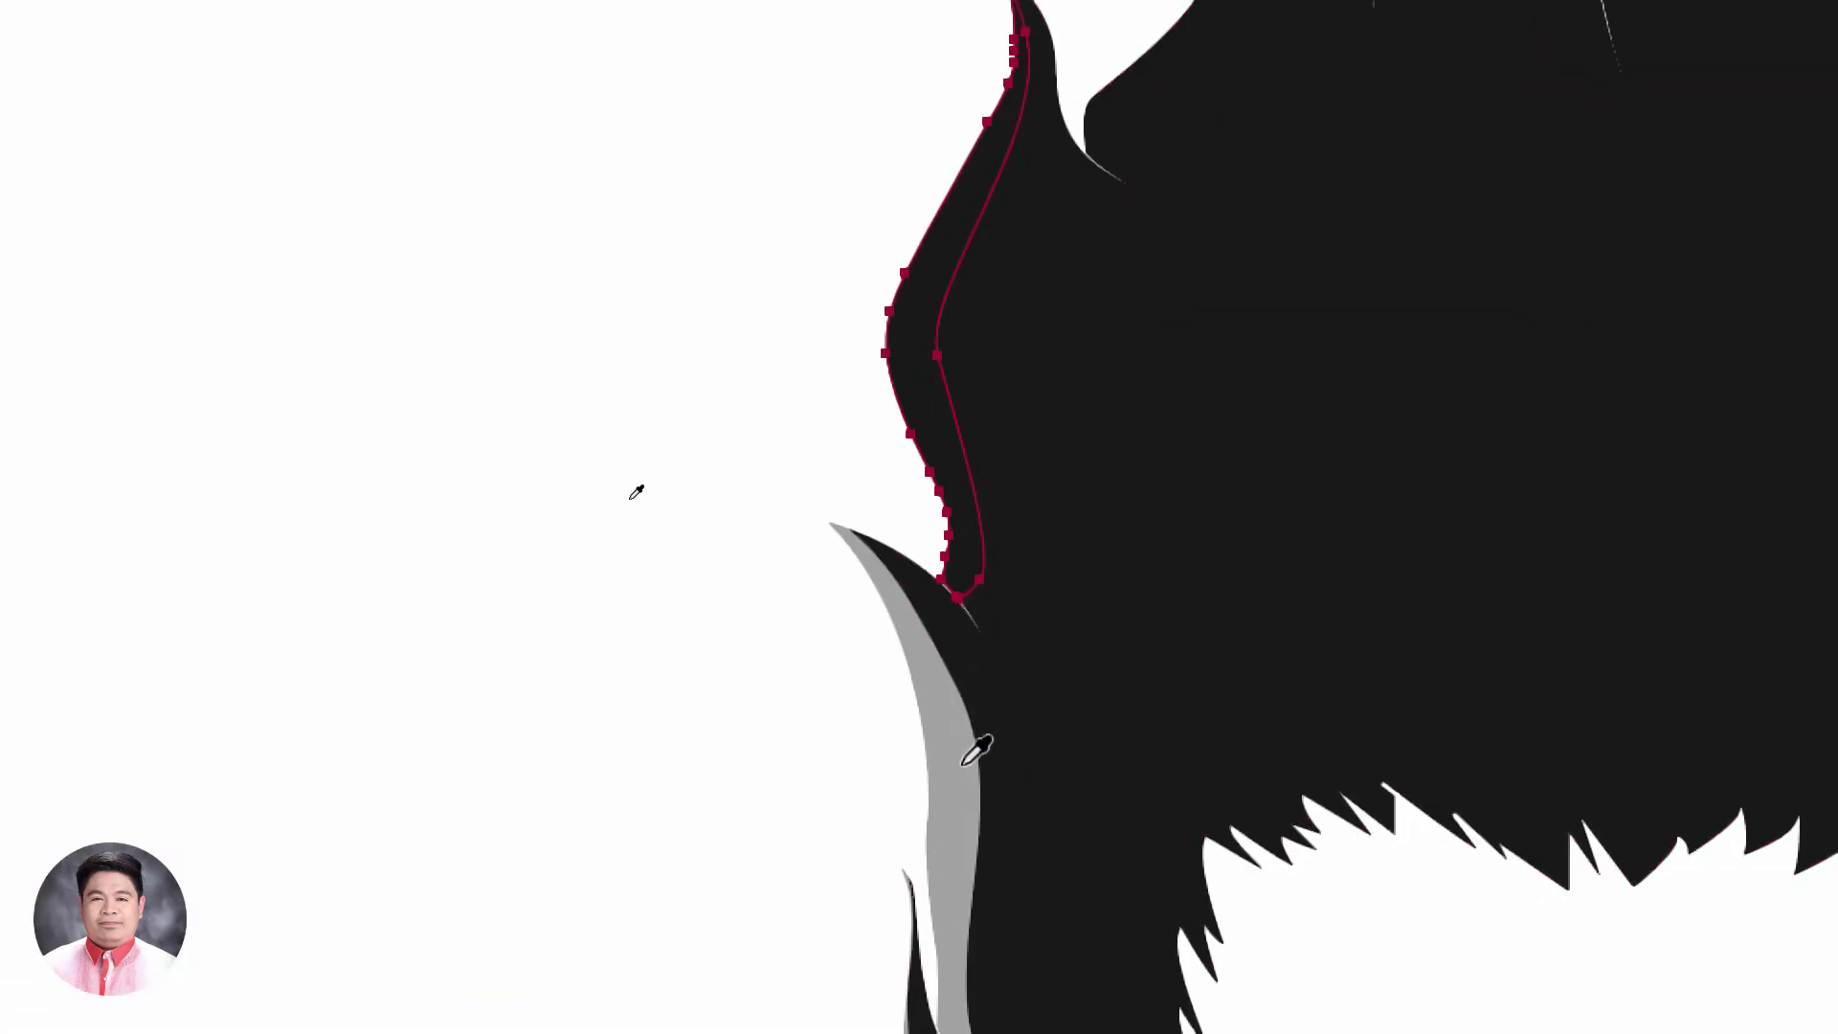
pyautogui.click(1106, 837)
pyautogui.keyDown('ctrl'); pyautogui.click(651, 429); pyautogui.keyUp('ctrl')
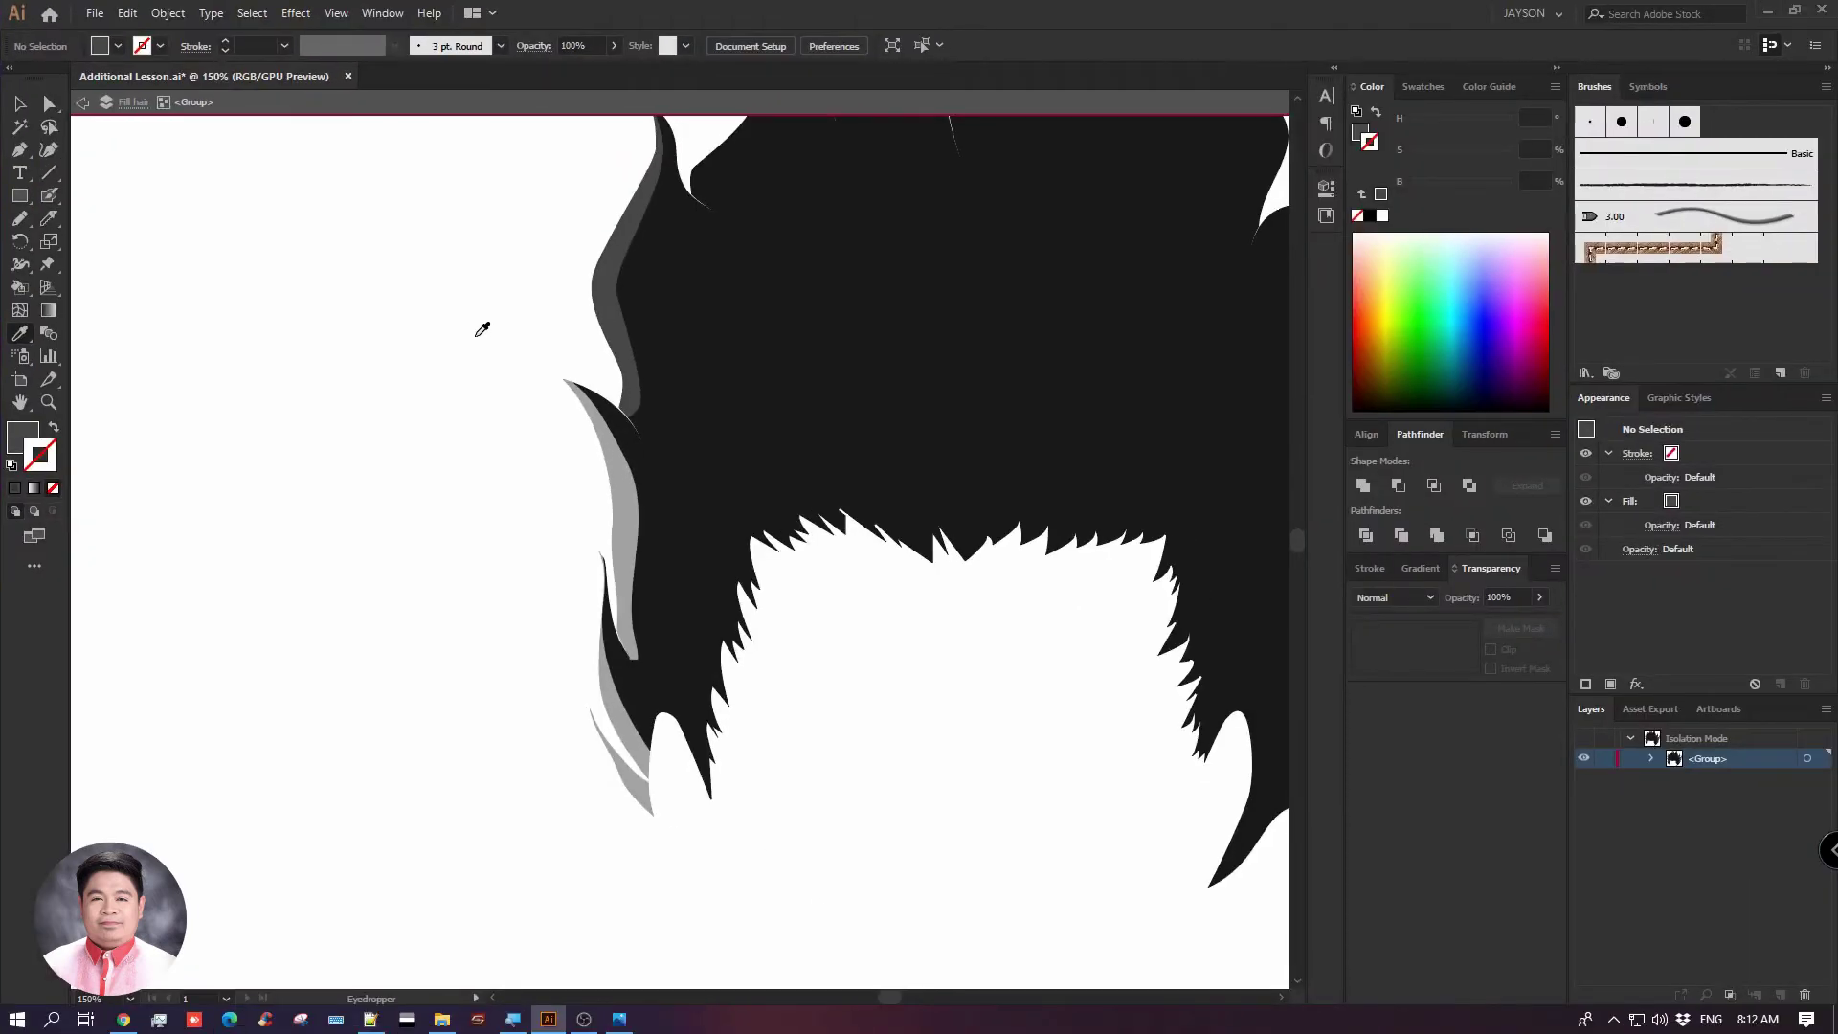
pyautogui.doubleClick(204, 223)
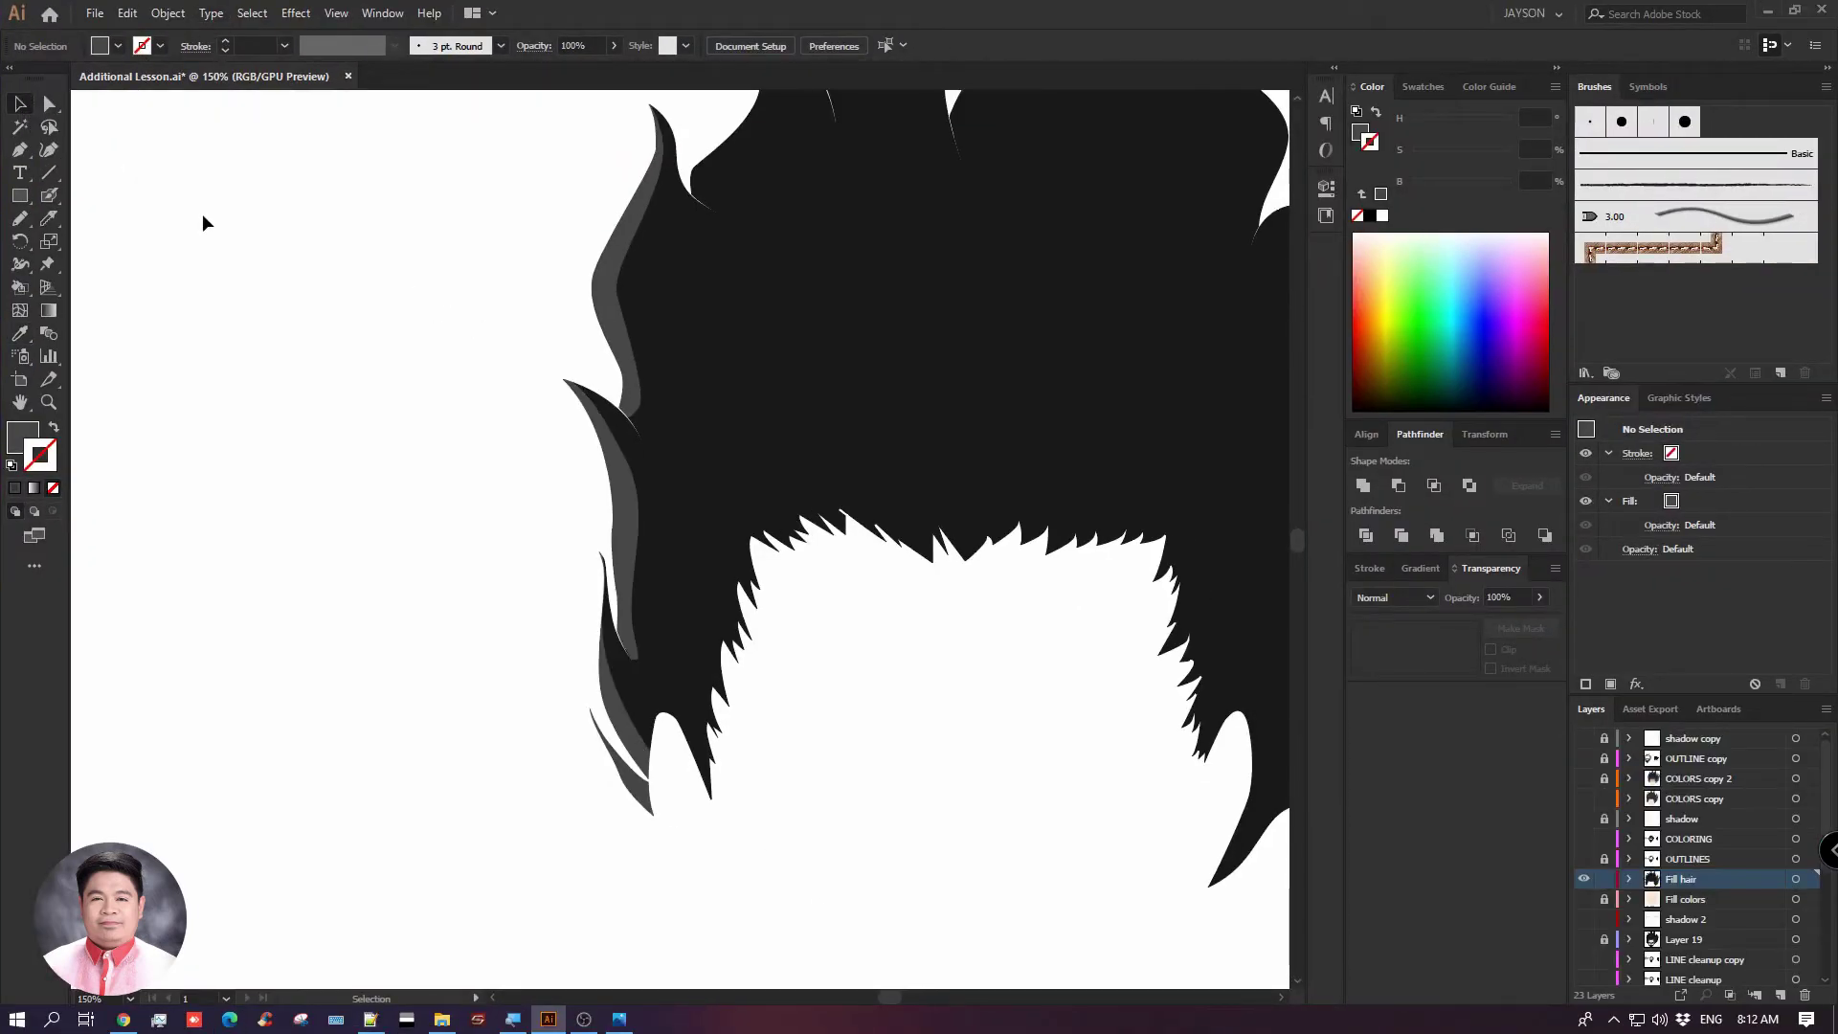
# Lock the Fill hair layer but keep it visible, and show and unlock the Fill colors layer containing the face
pyautogui.moveTo(243, 216); pyautogui.dragTo(62, 410)
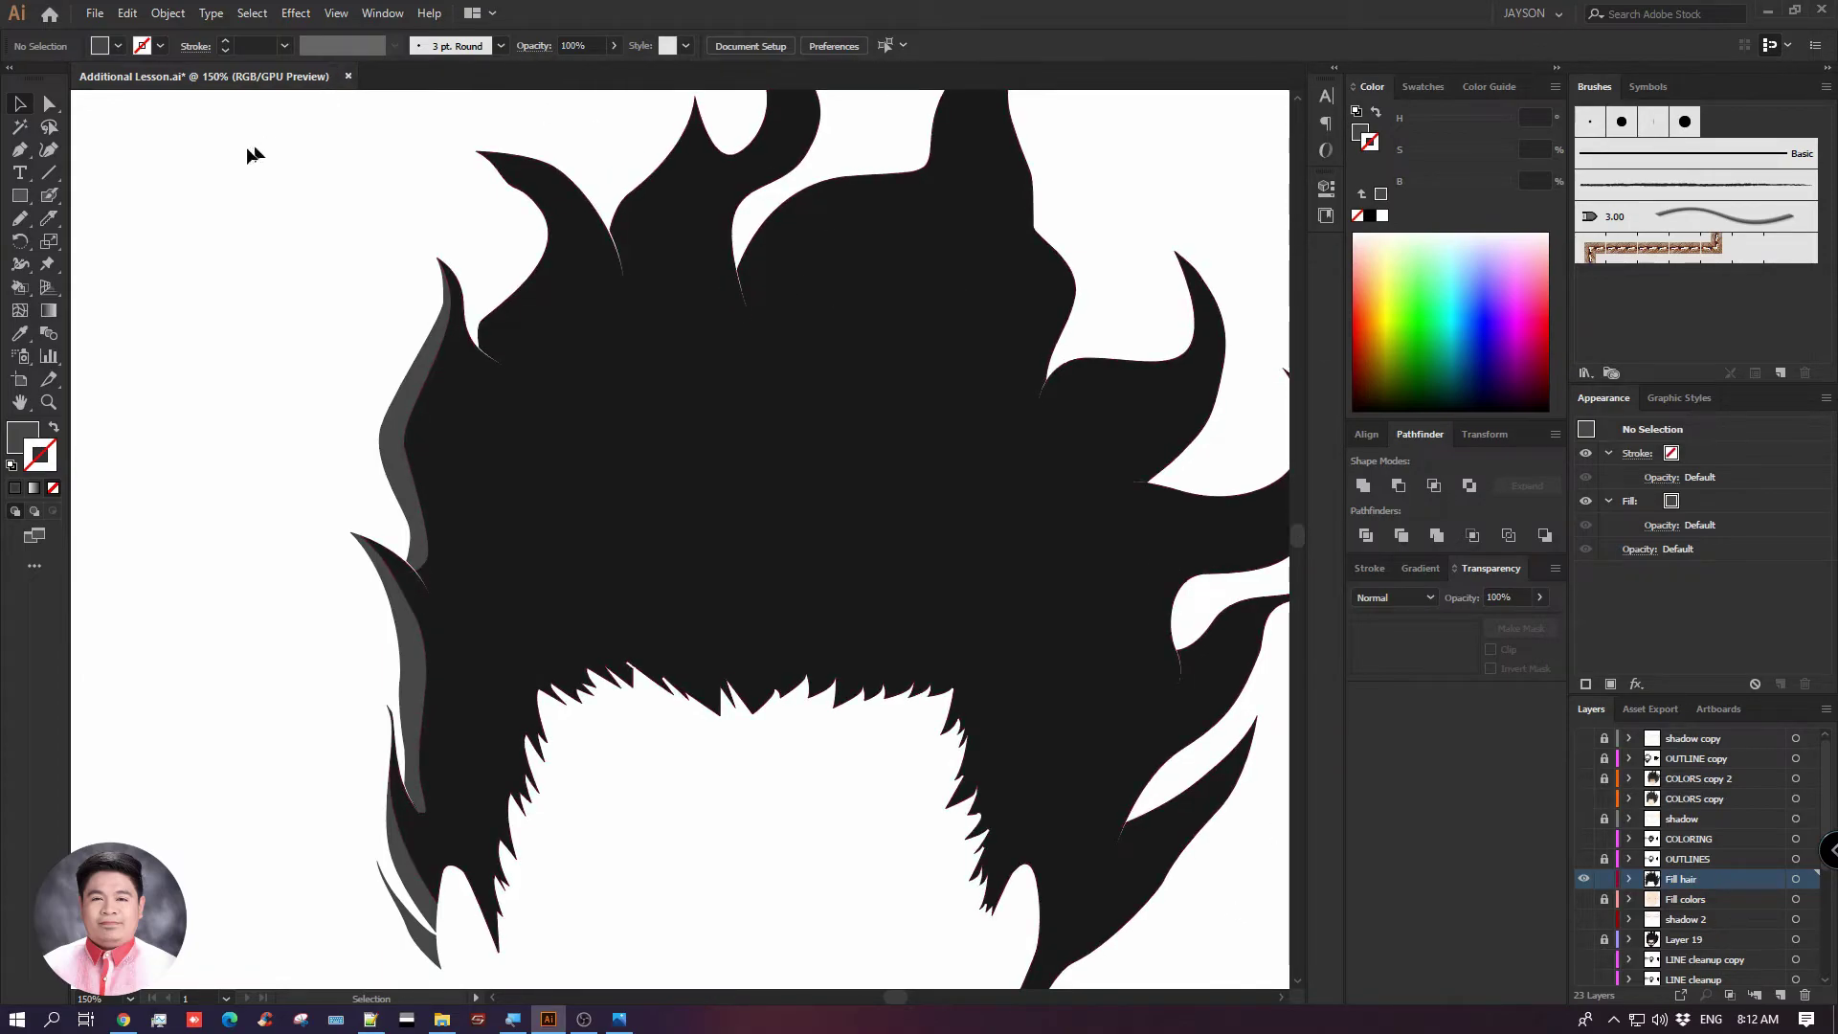
pyautogui.click(1585, 878)
pyautogui.click(1584, 899)
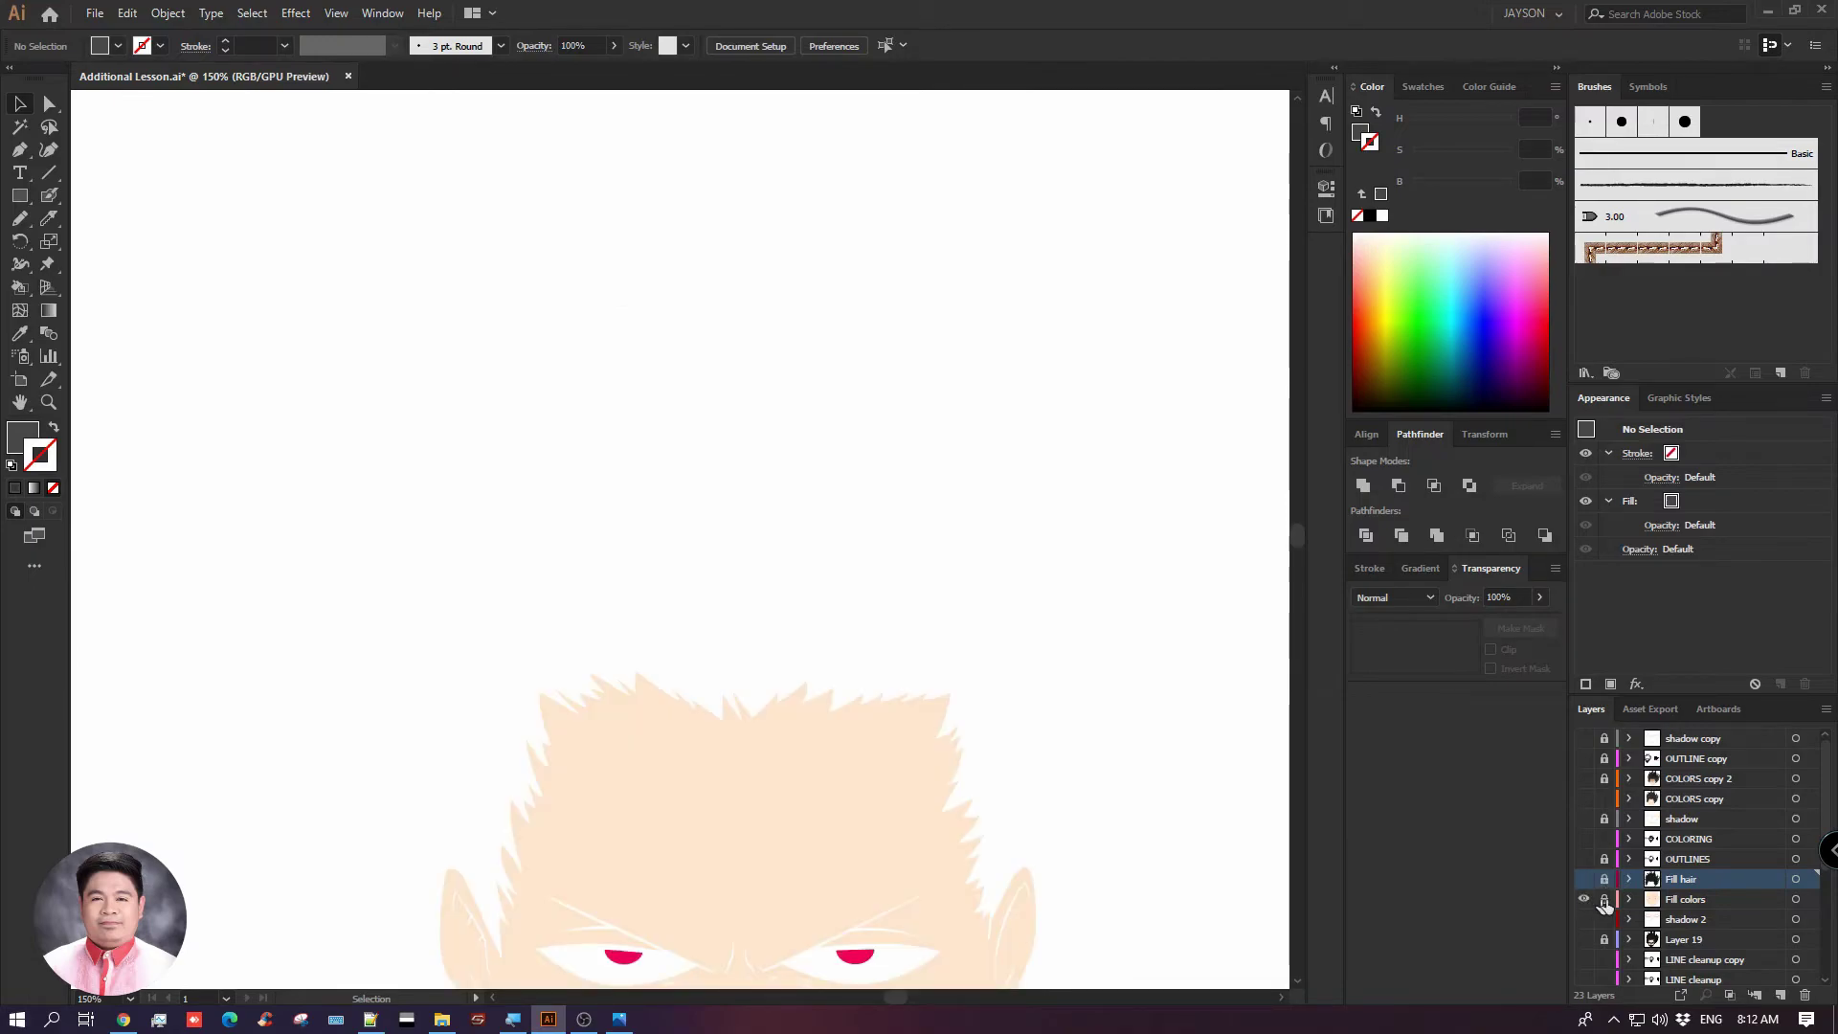
pyautogui.moveTo(1247, 689); pyautogui.dragTo(1100, 363)
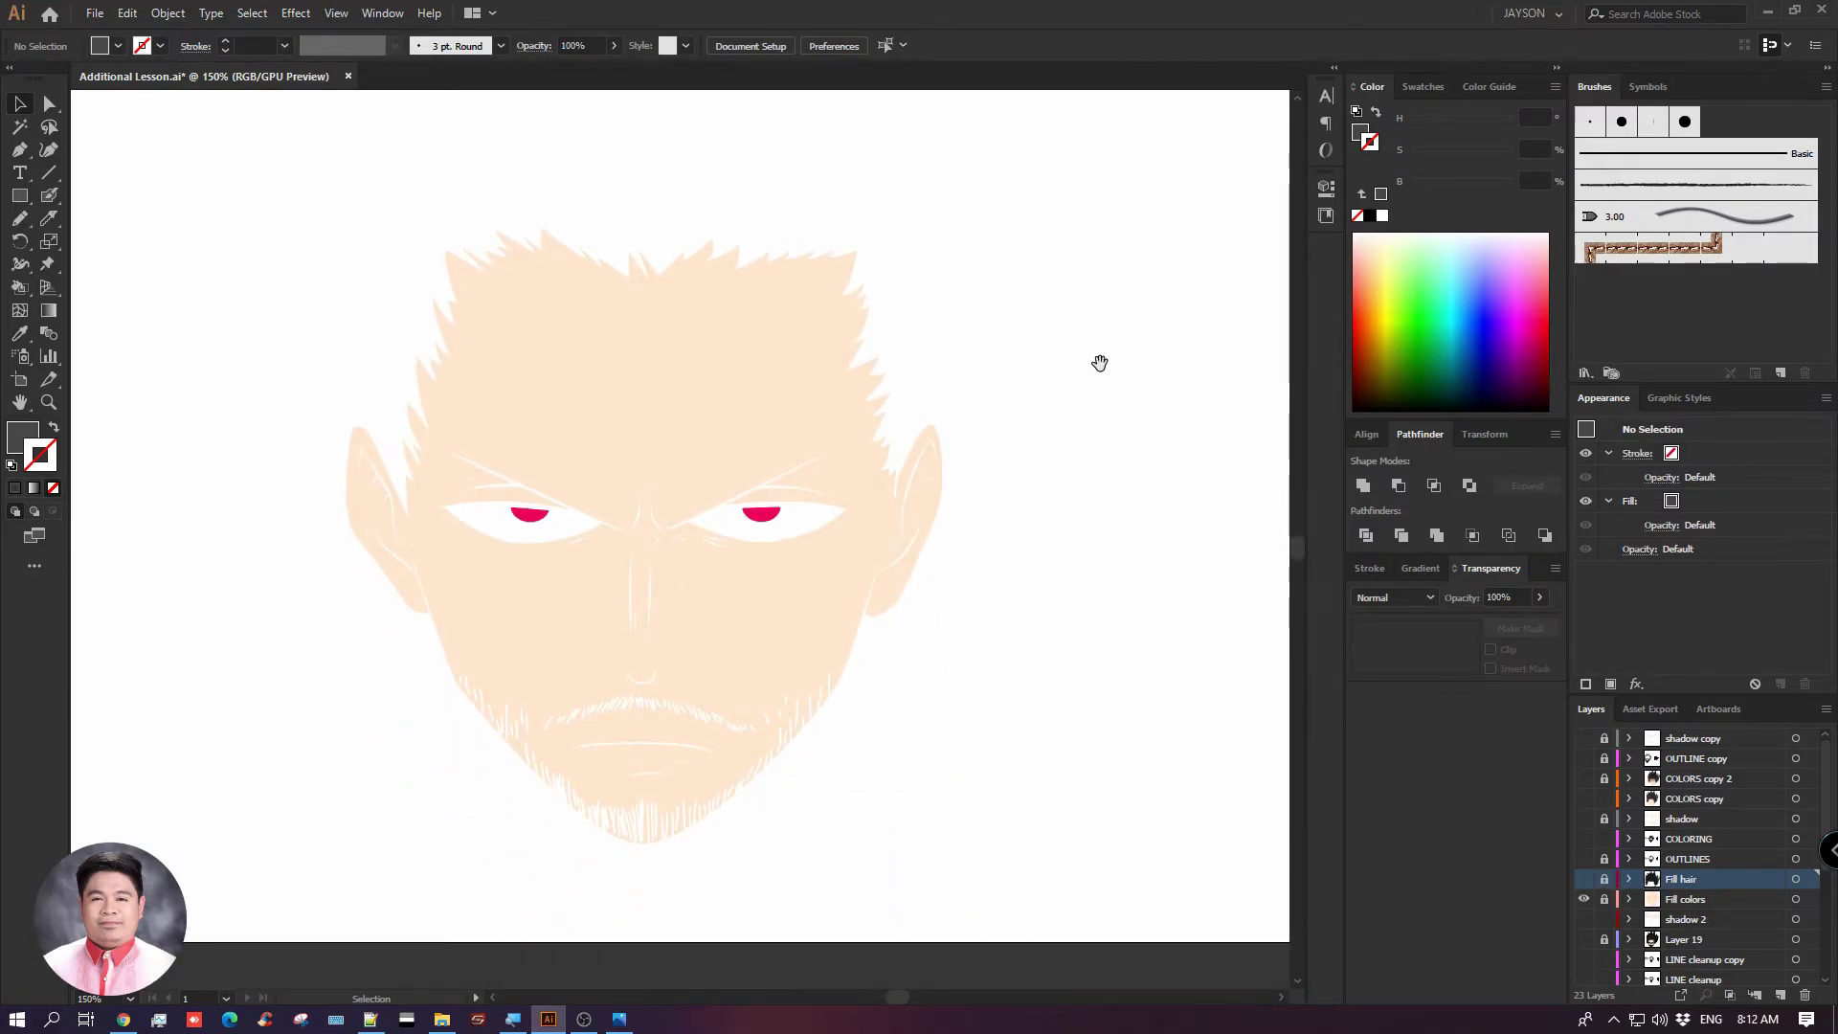
pyautogui.click(1584, 879)
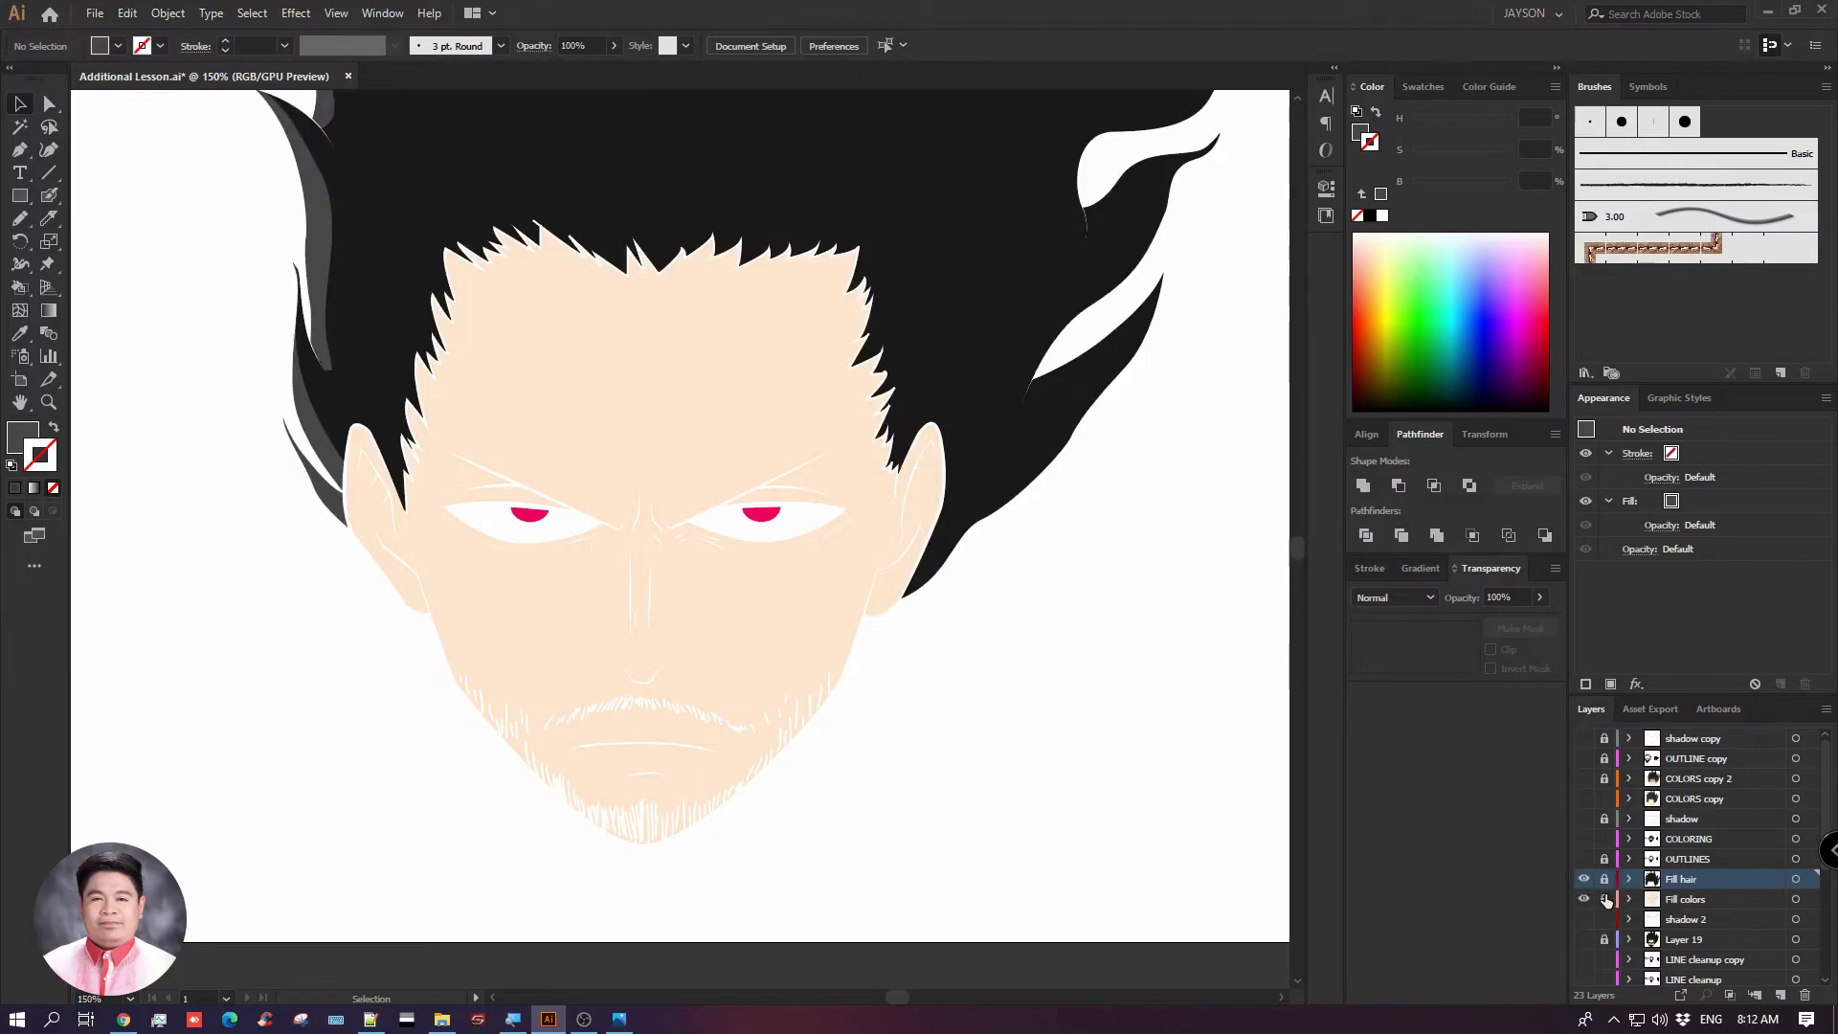
pyautogui.moveTo(739, 399); pyautogui.dragTo(1001, 647)
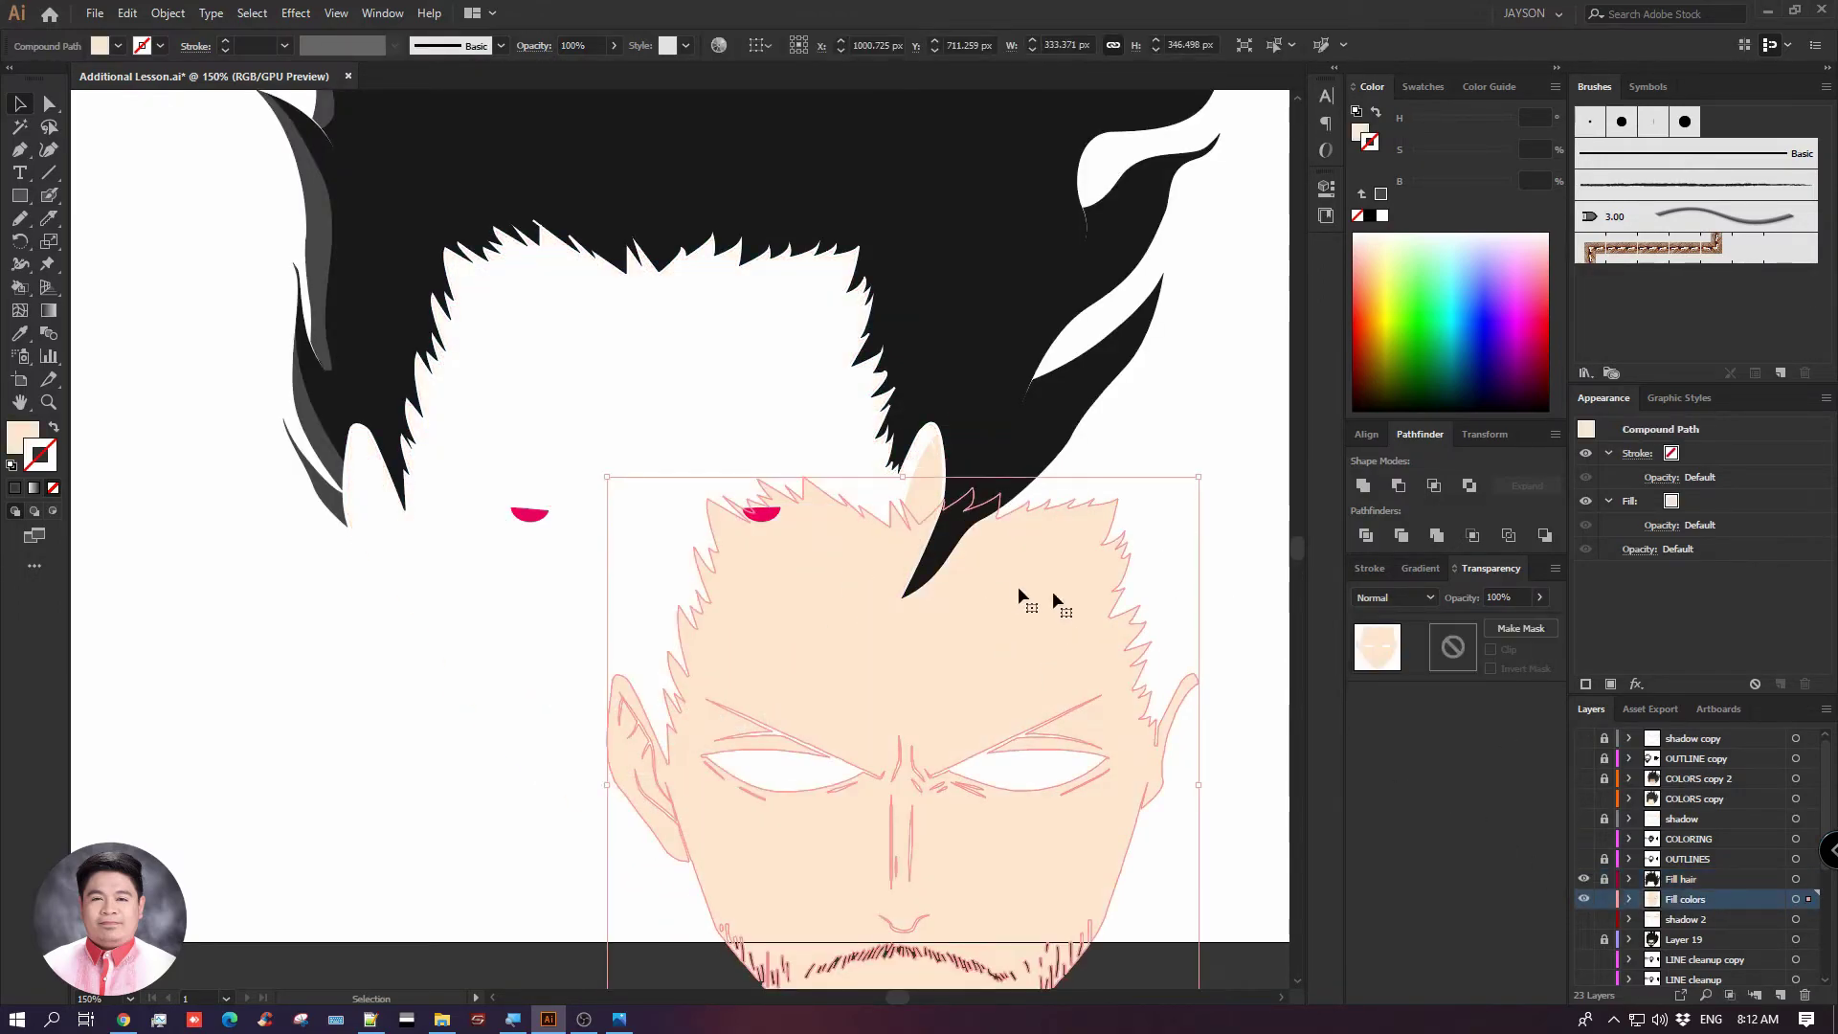
pyautogui.hotkey('ctrl', 'z')
pyautogui.moveTo(783, 453); pyautogui.dragTo(1111, 716)
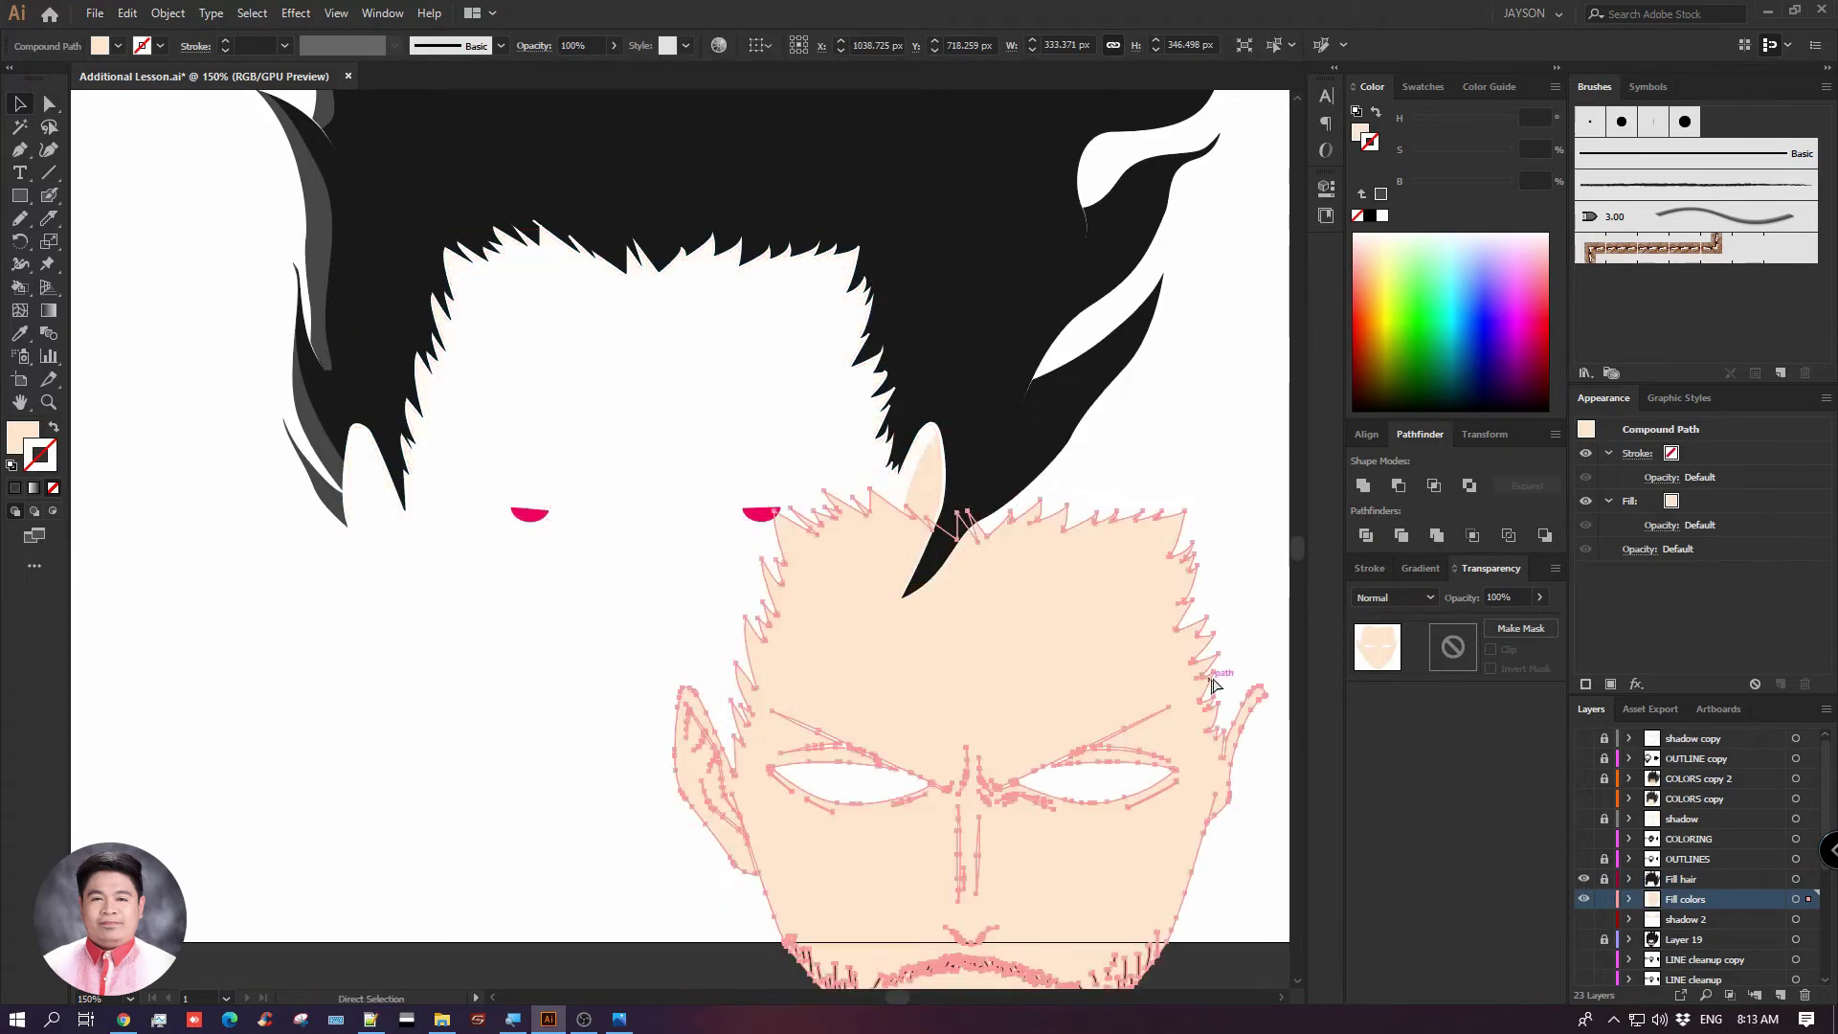
pyautogui.hotkey('ctrl', 'z')
pyautogui.press('a')
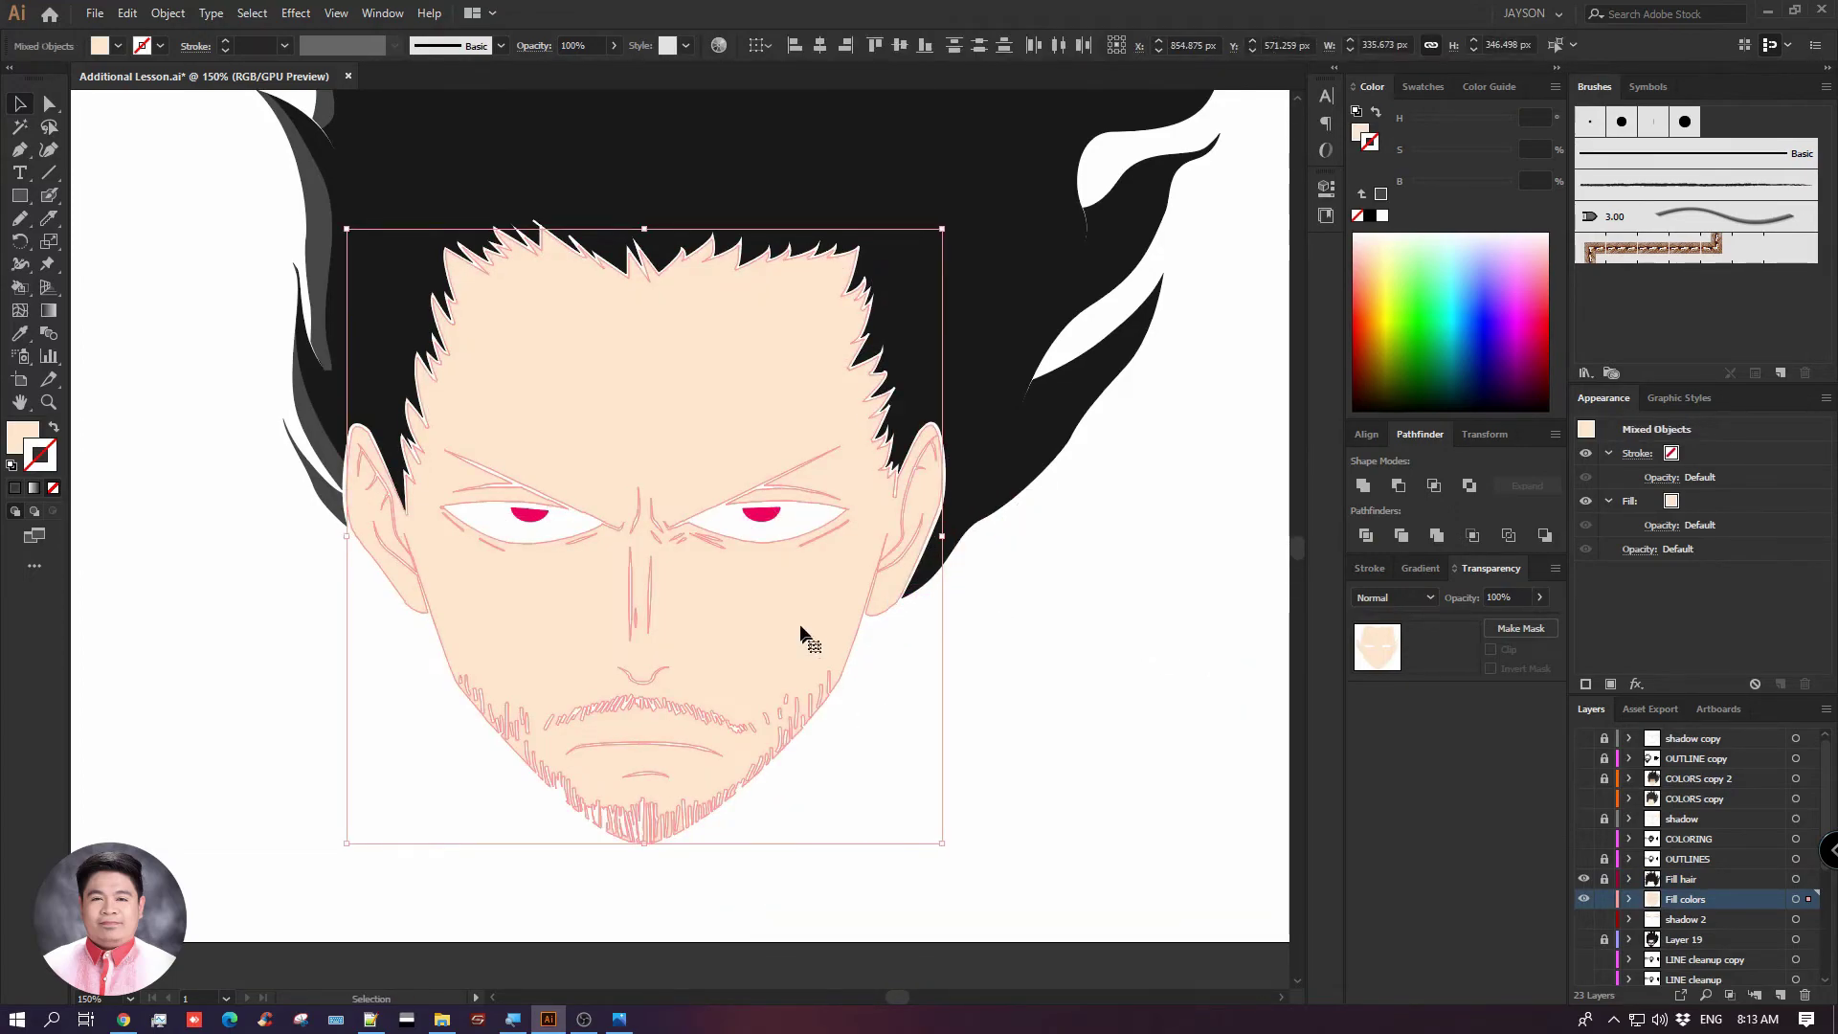
pyautogui.moveTo(808, 635); pyautogui.dragTo(1120, 825)
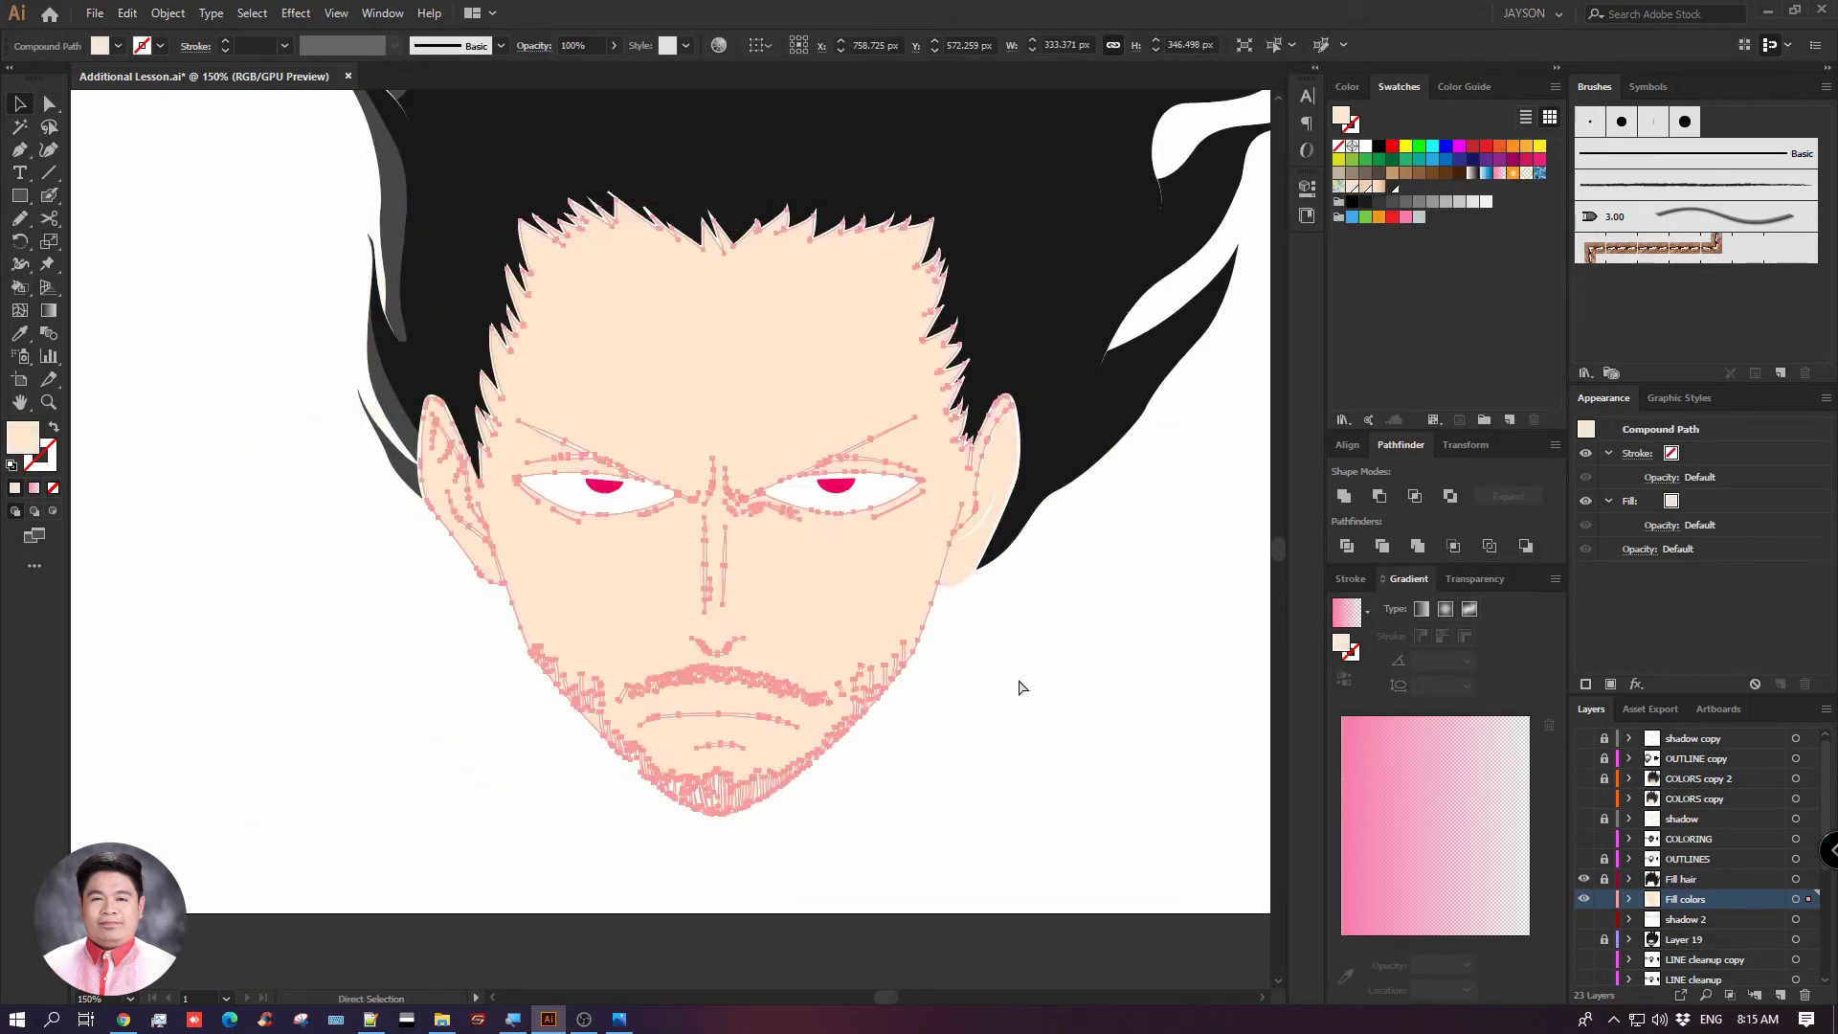
# Fill the face and separate ear shapes with the peach-to-tan gradient swatch and run the gradient vertically up through the face
pyautogui.click(967, 584)
pyautogui.keyDown('shift'); pyautogui.click(919, 493); pyautogui.keyUp('shift')
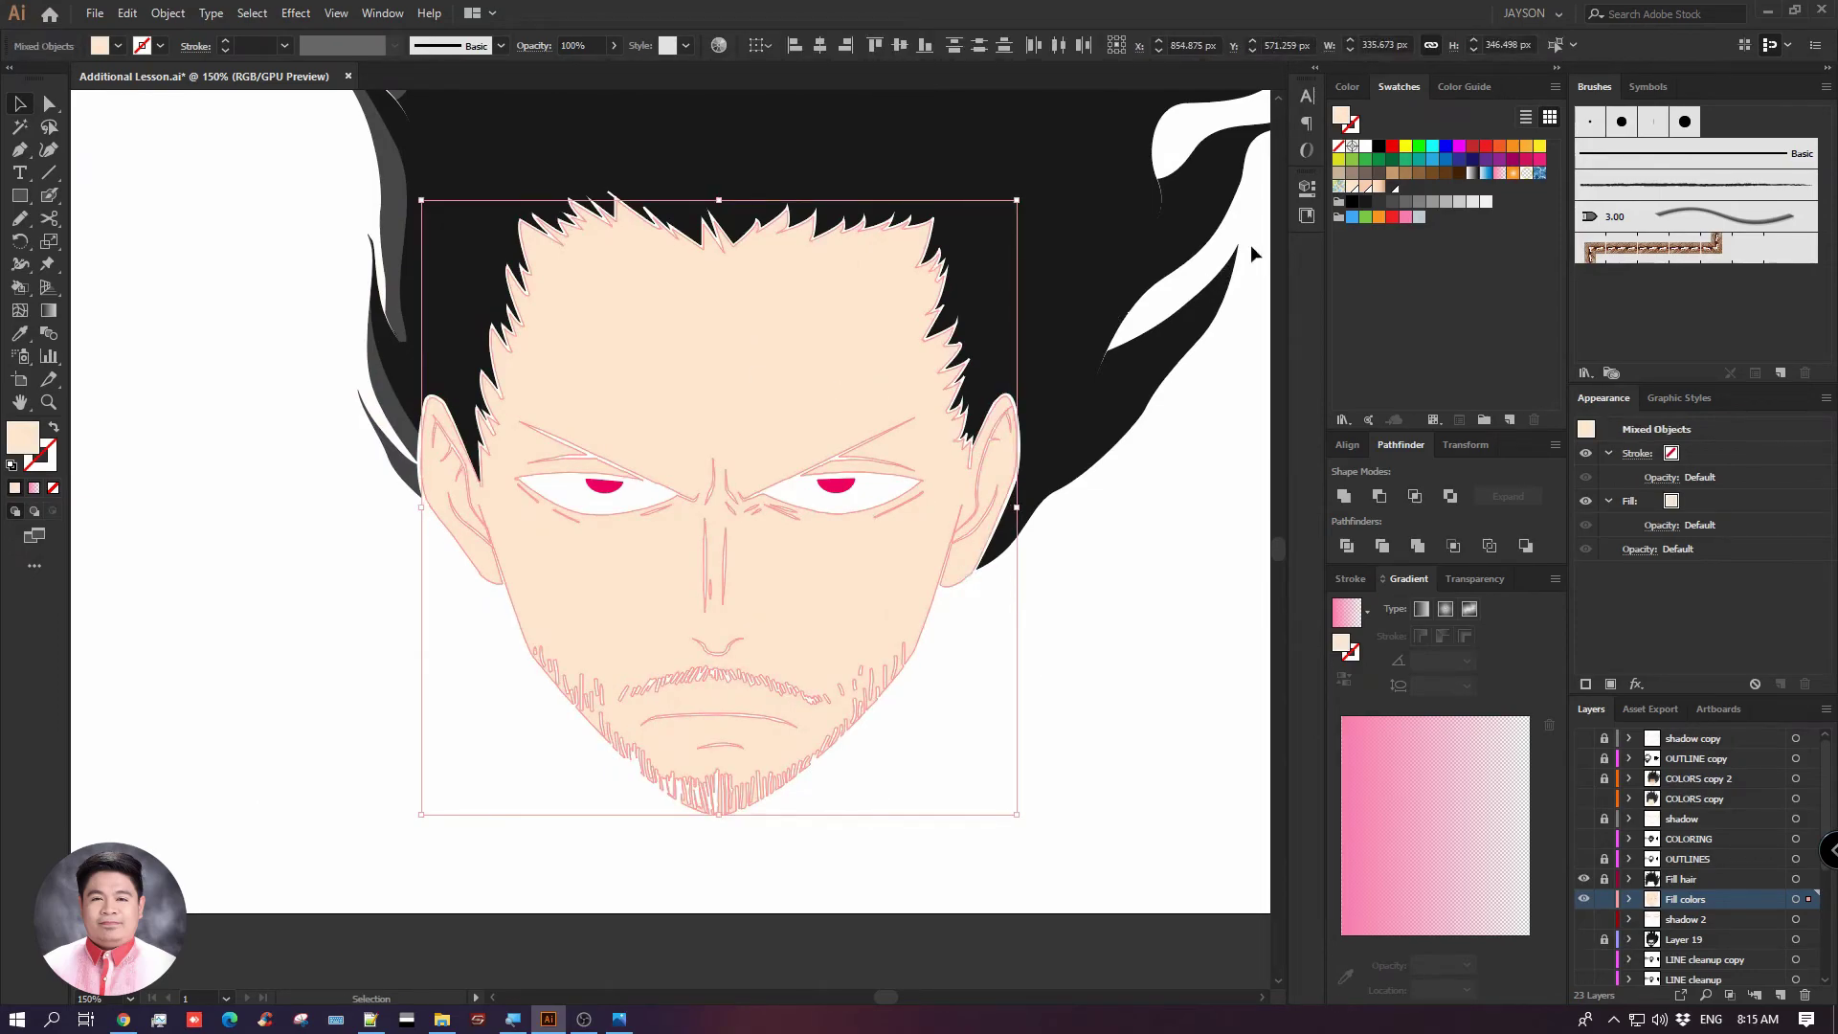
pyautogui.click(1379, 187)
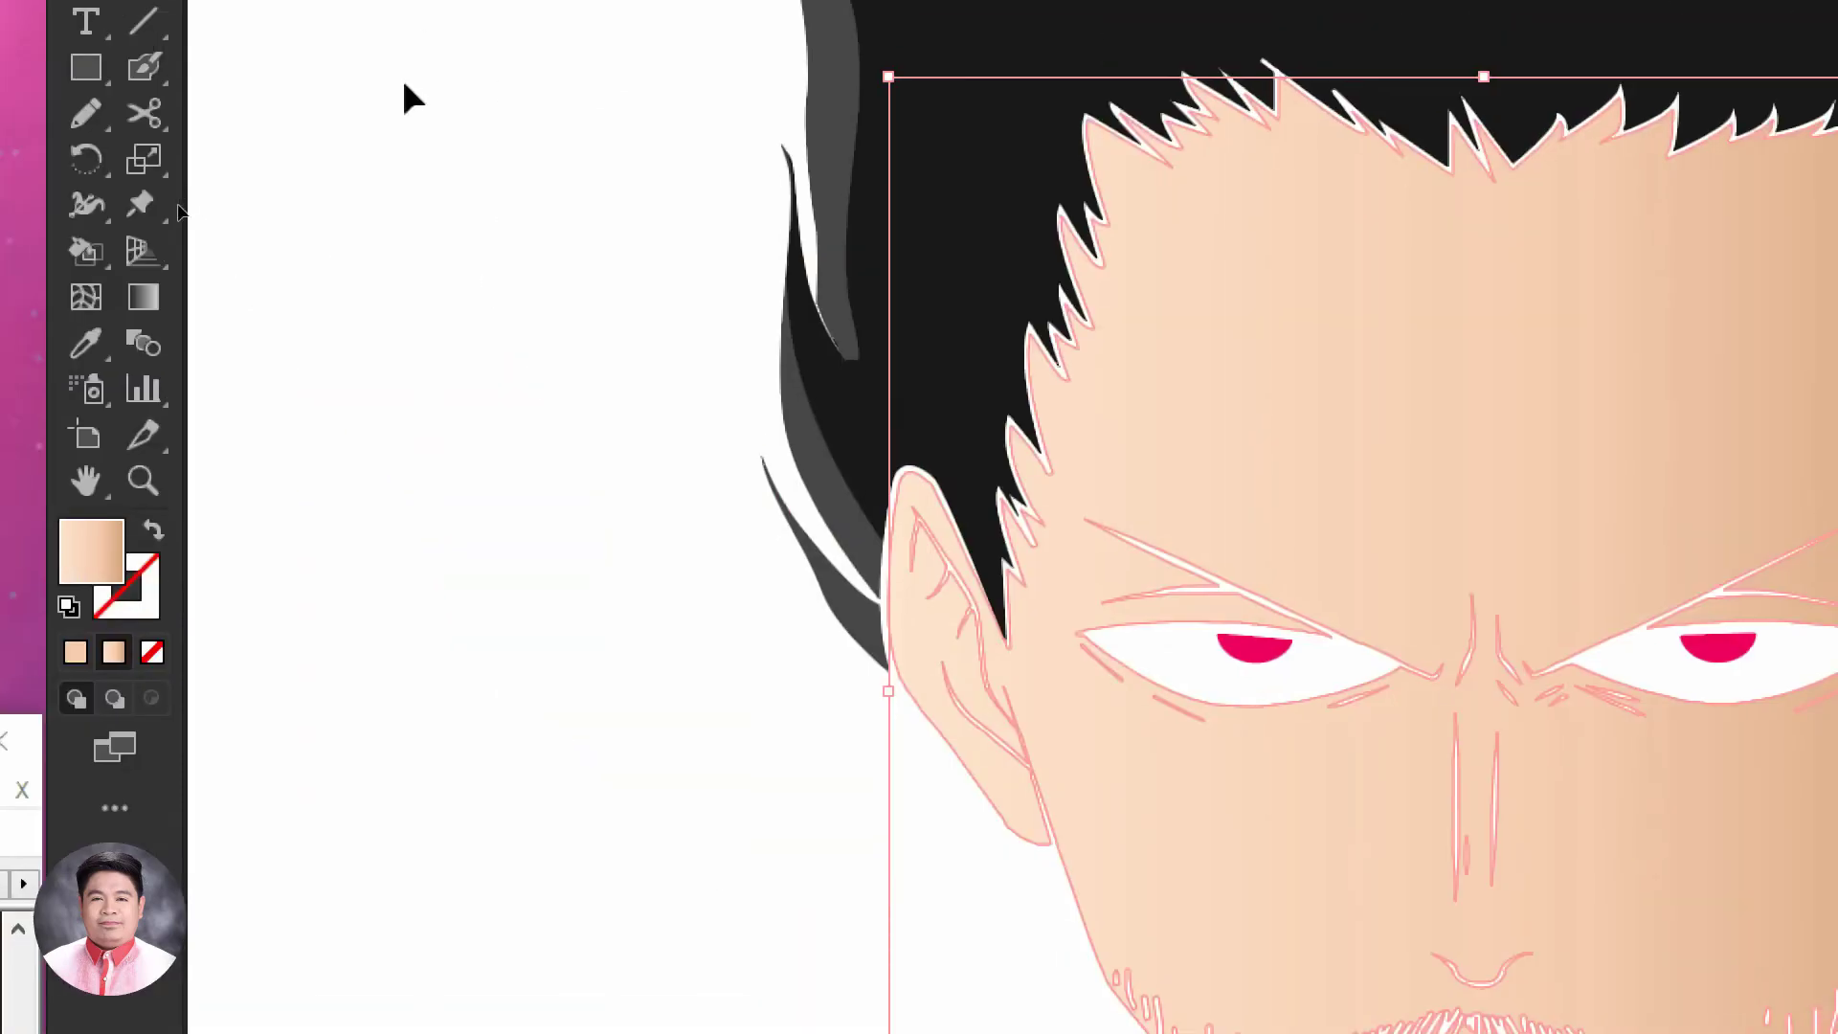
pyautogui.click(140, 306)
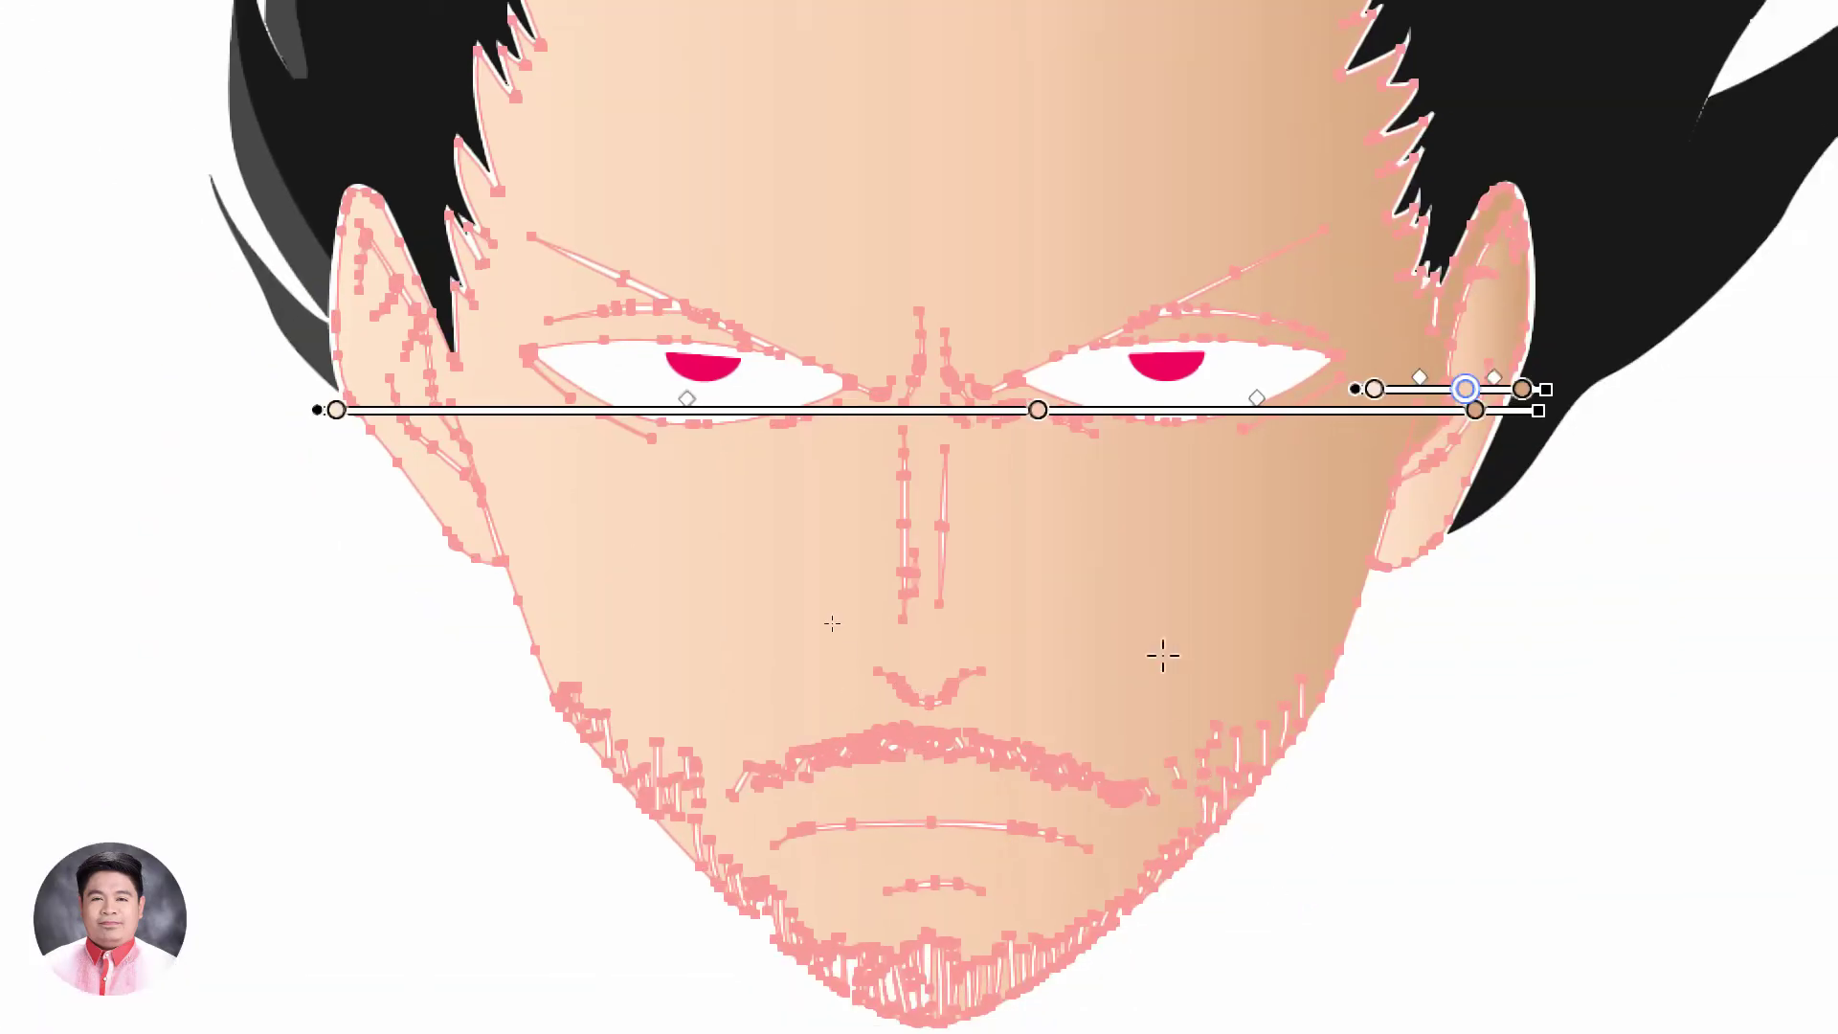
pyautogui.moveTo(1018, 725); pyautogui.dragTo(1051, 48)
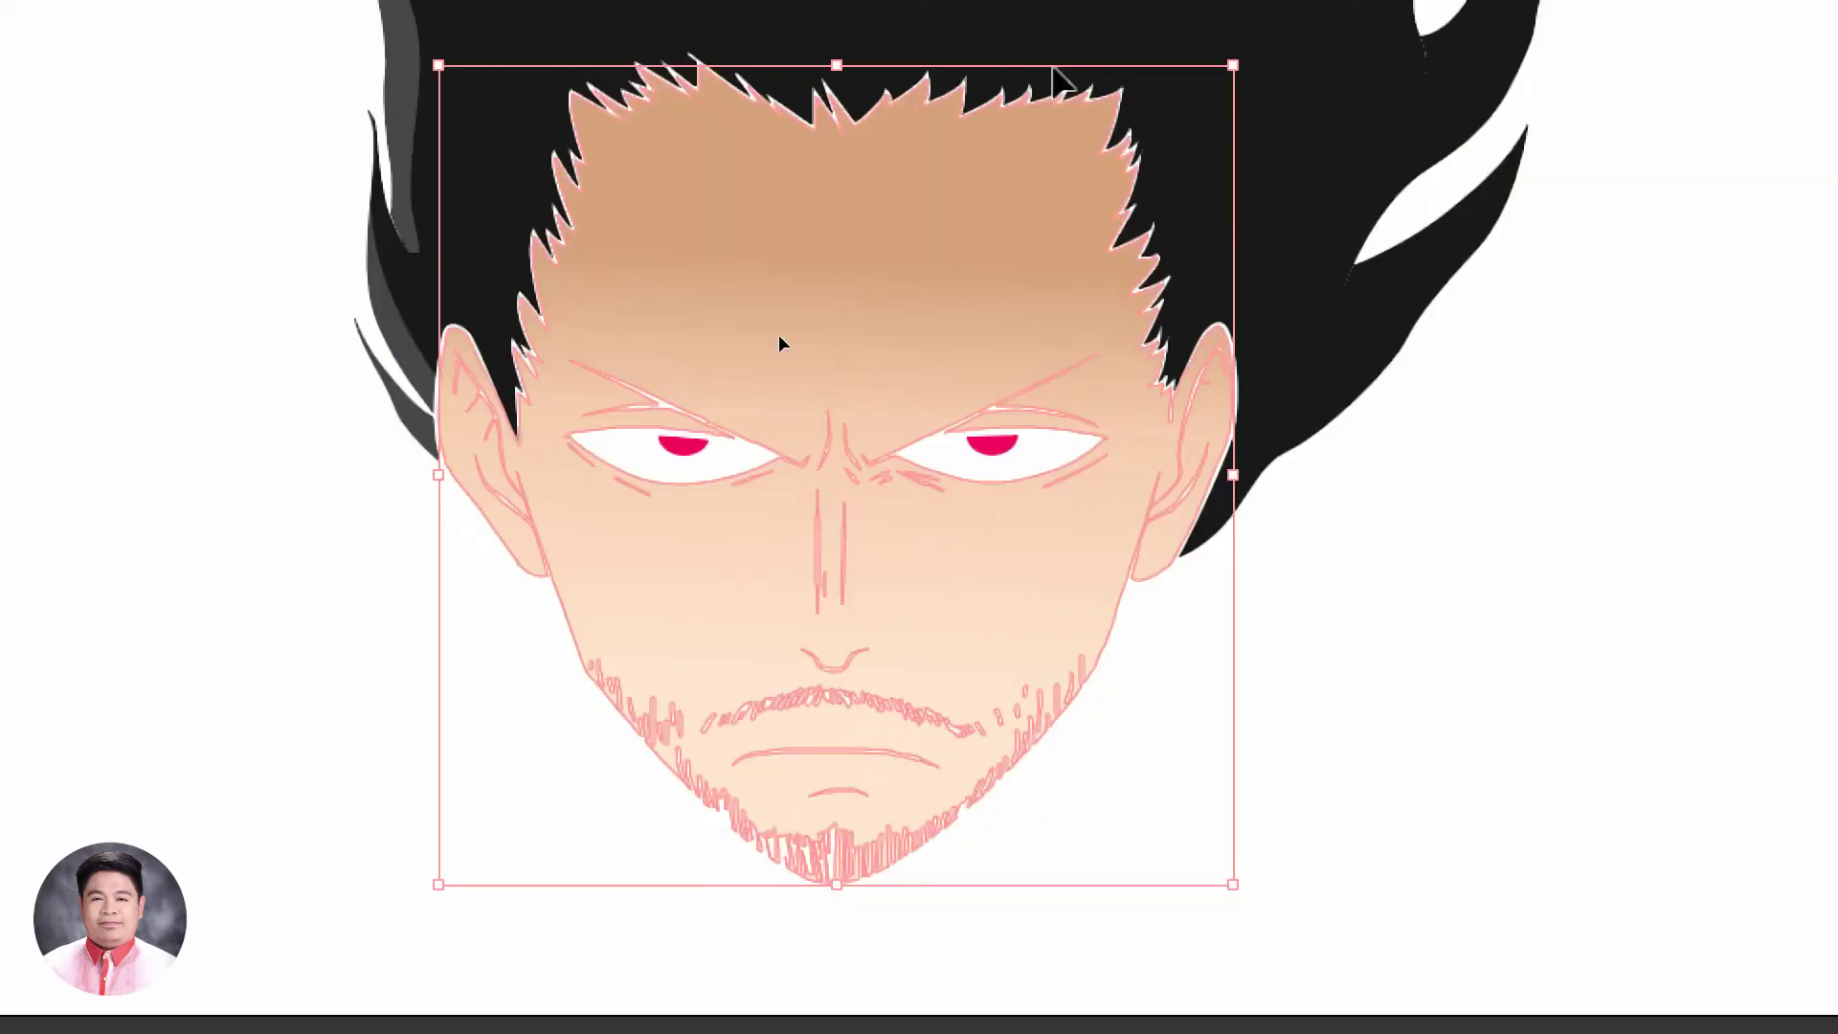
pyautogui.press('g')
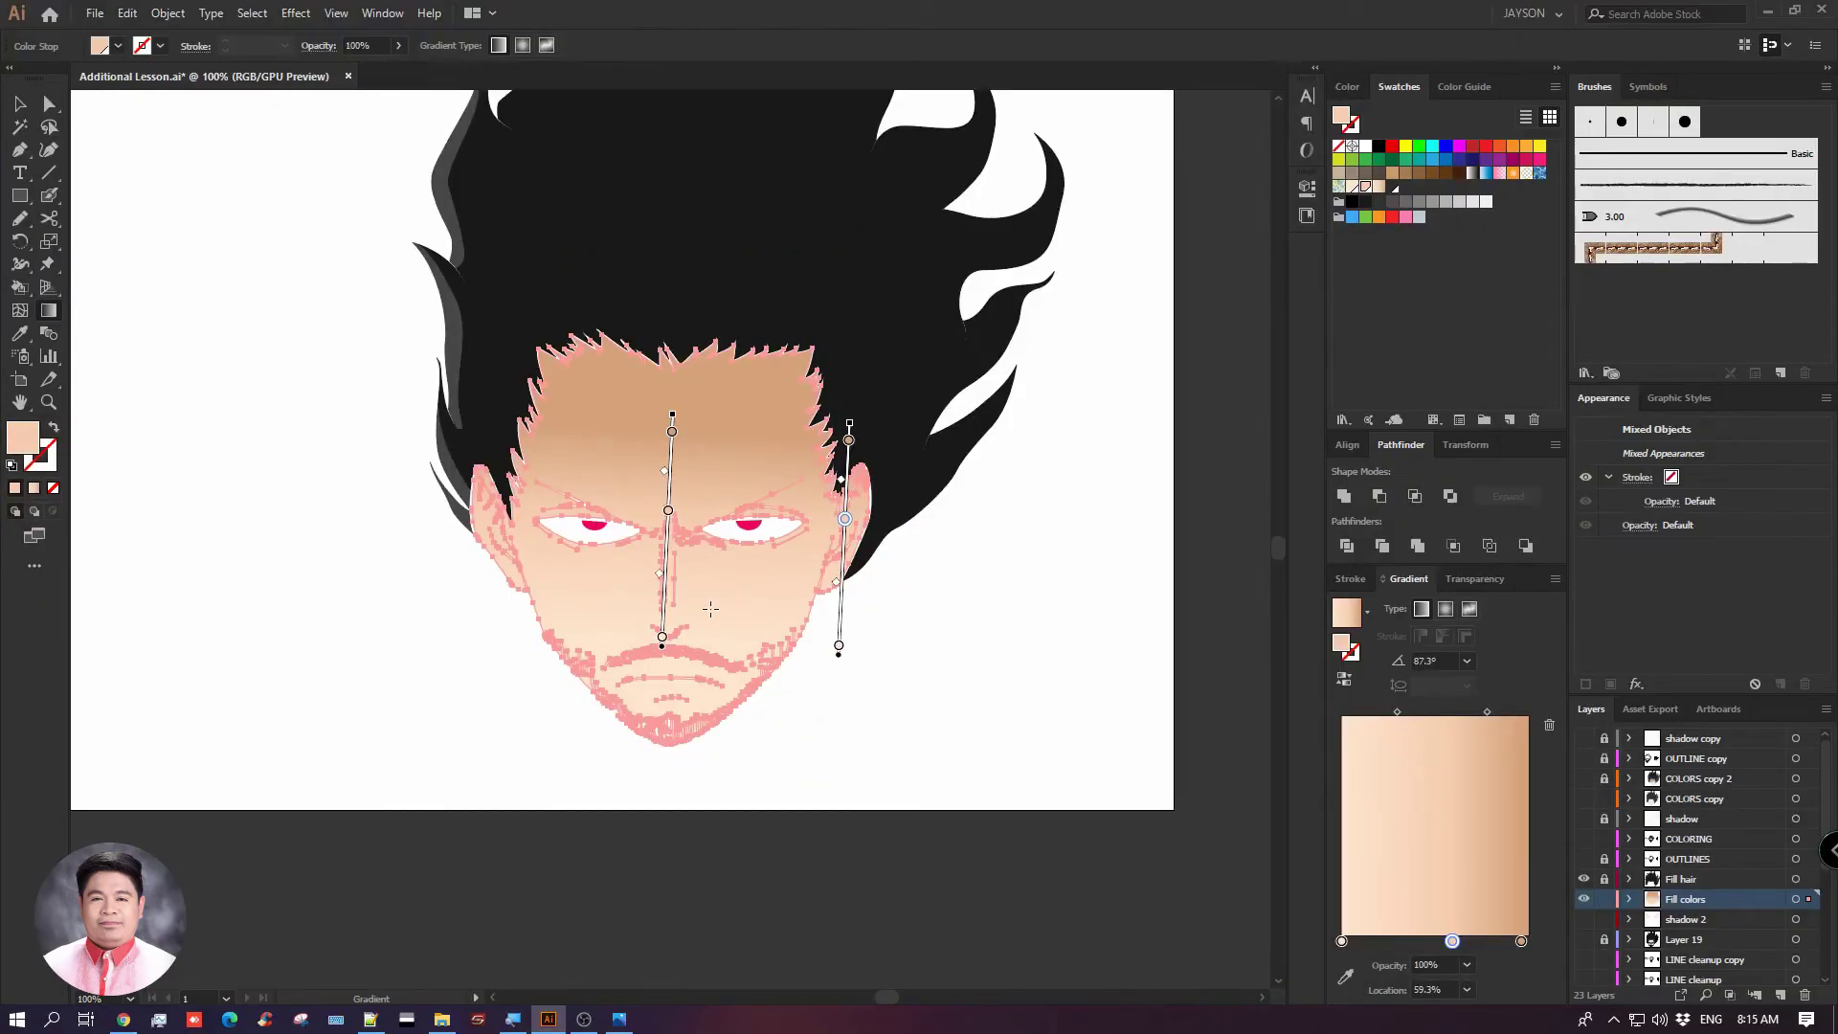
pyautogui.hotkey('ctrl', '+')
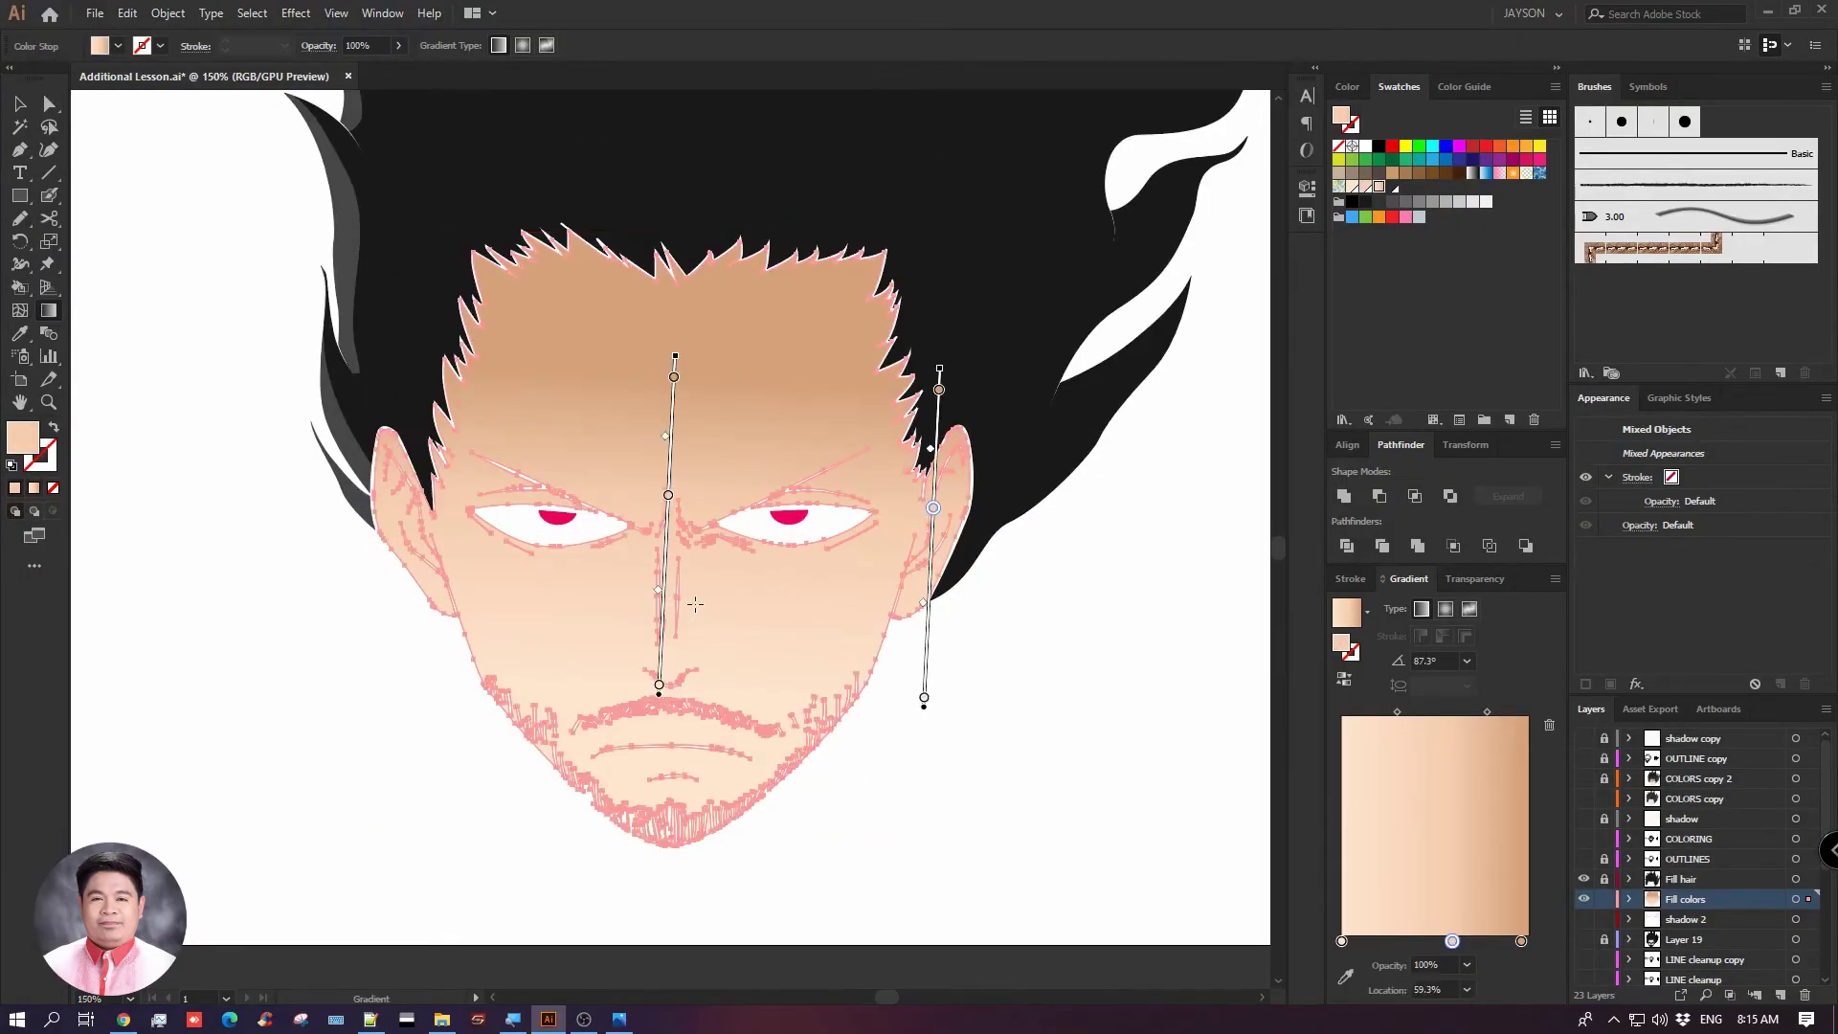
# Redraw the skin gradient at different lengths, ending with a vertical one from the mouth up to between the eyebrows
pyautogui.moveTo(691, 639); pyautogui.dragTo(692, 311)
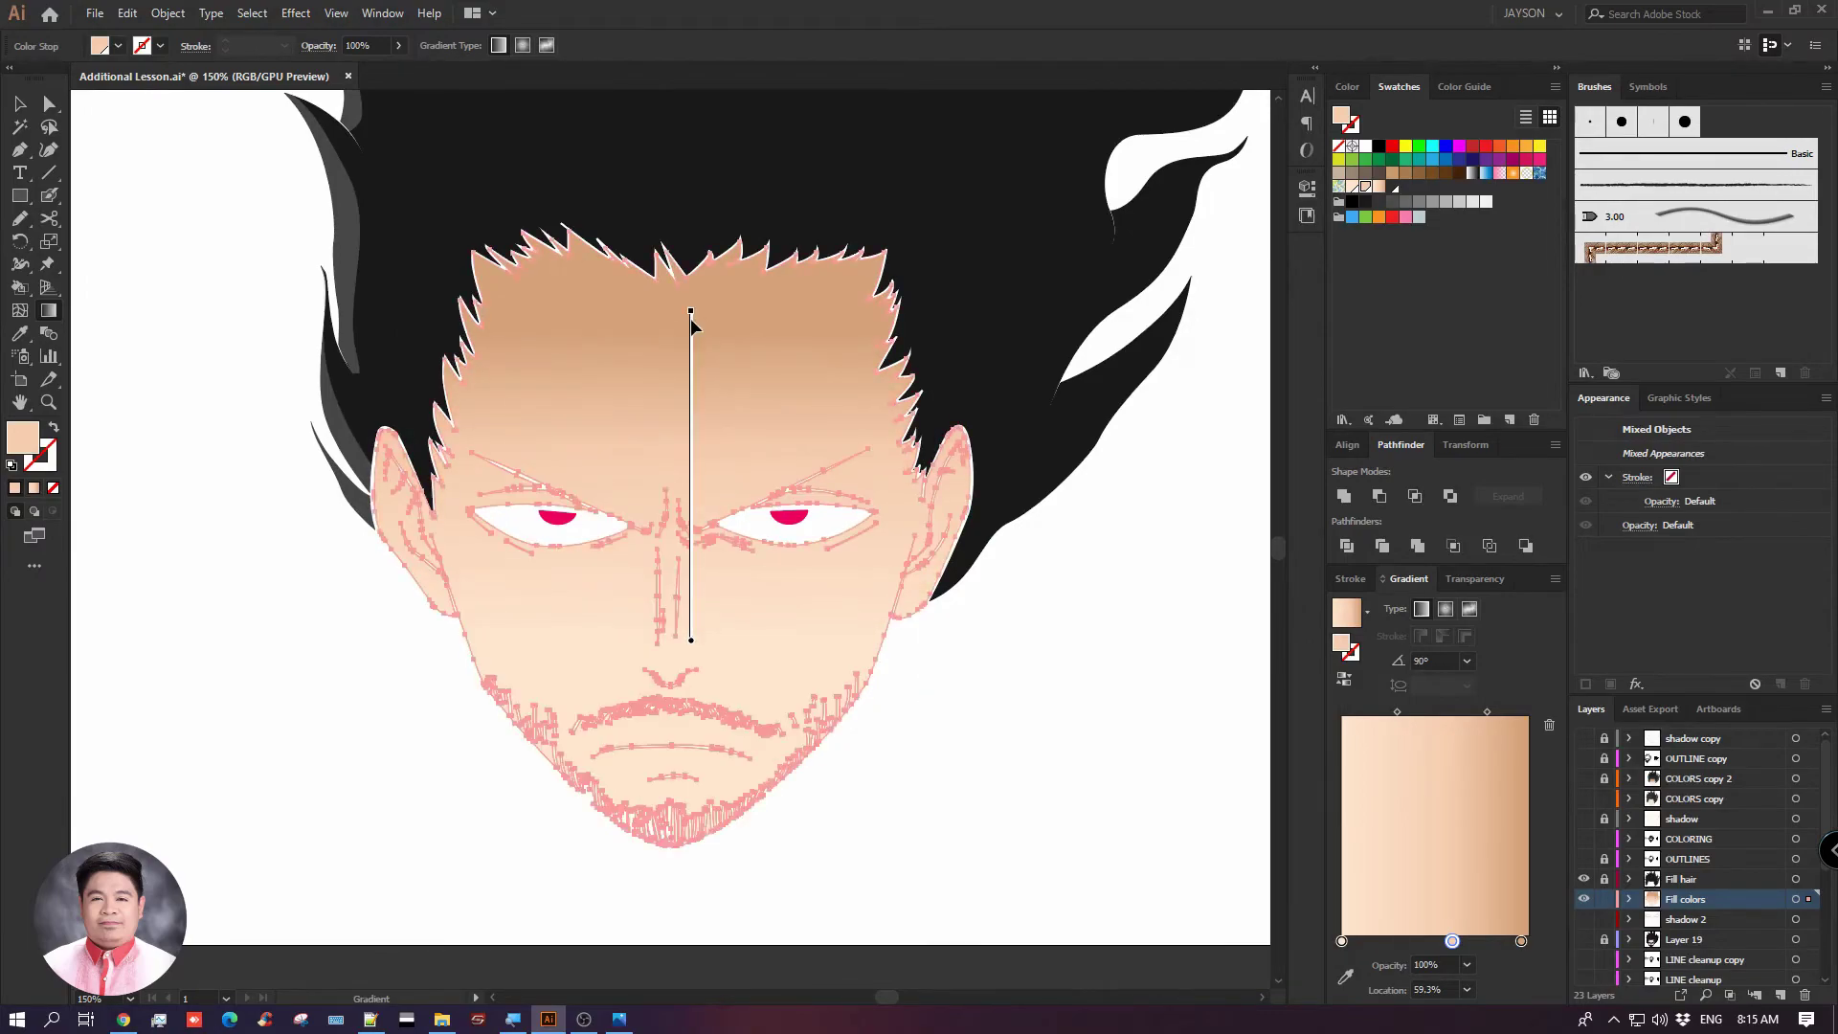
pyautogui.moveTo(708, 590); pyautogui.dragTo(714, 379)
pyautogui.moveTo(665, 557)
pyautogui.mouseDown()
pyautogui.moveTo(668, 337)
pyautogui.moveTo(662, 435)
pyautogui.mouseUp()
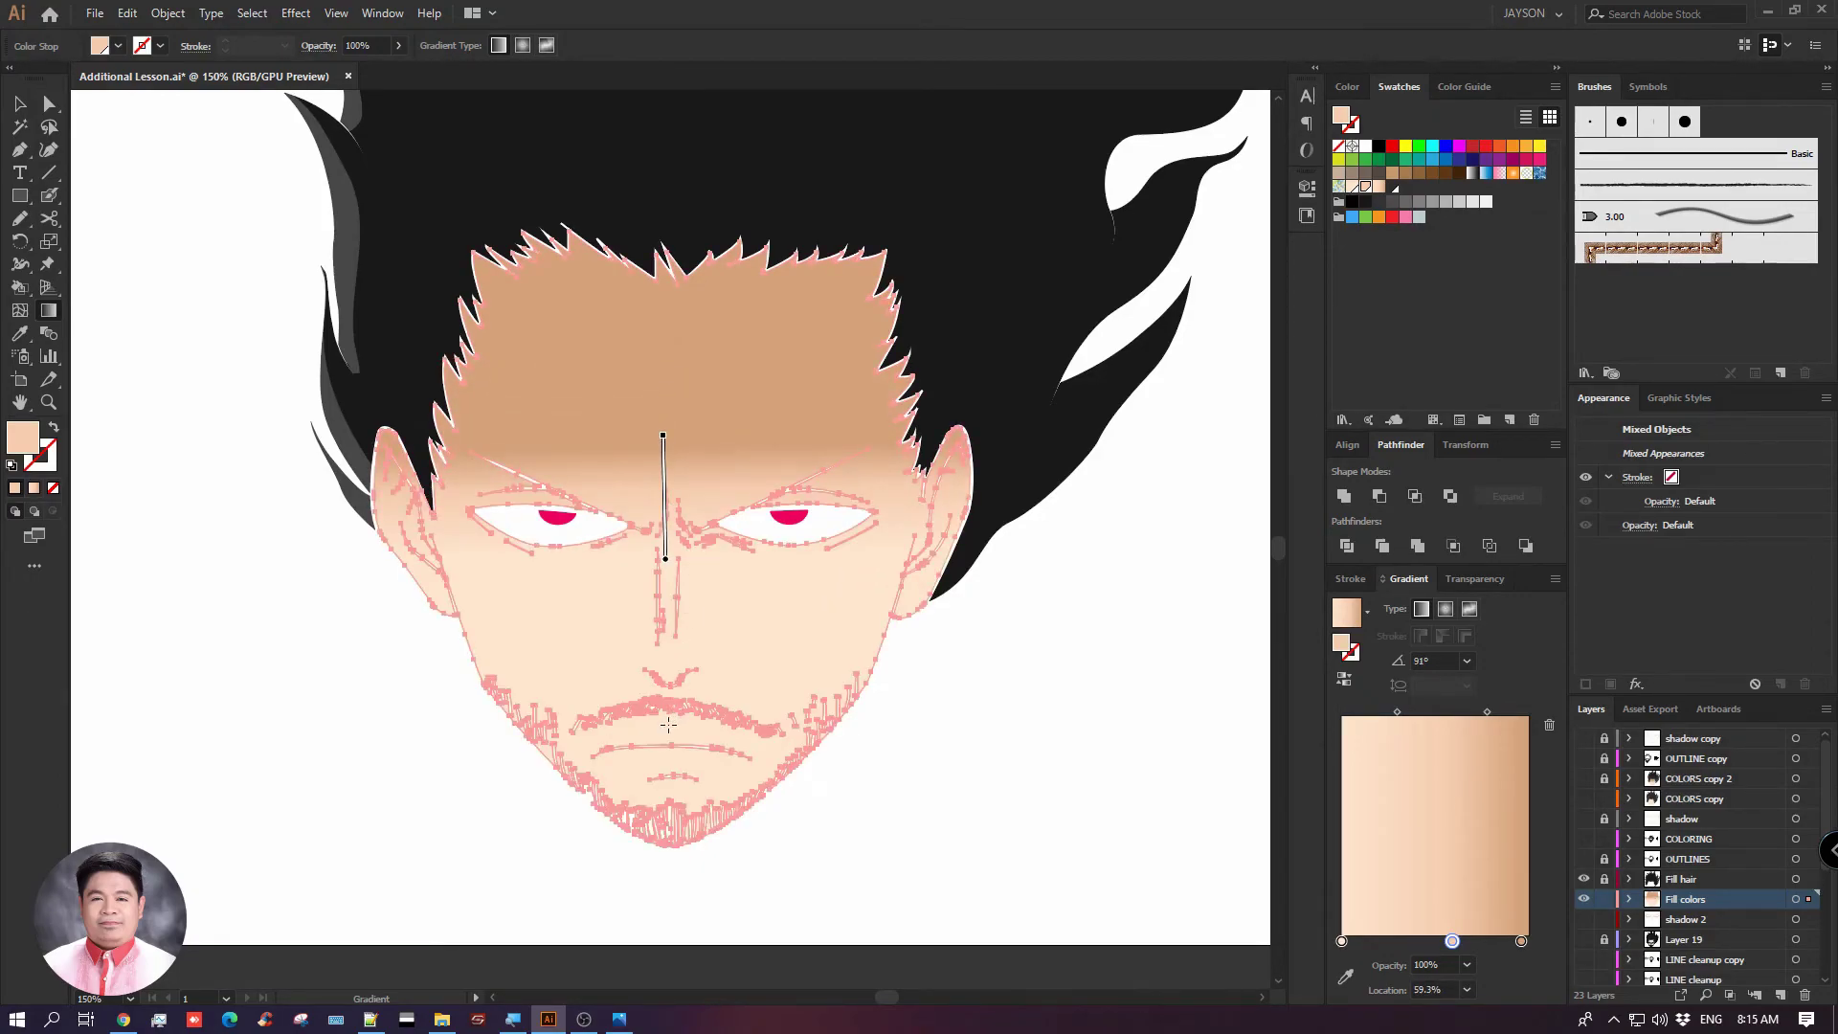
pyautogui.moveTo(668, 724); pyautogui.dragTo(676, 421)
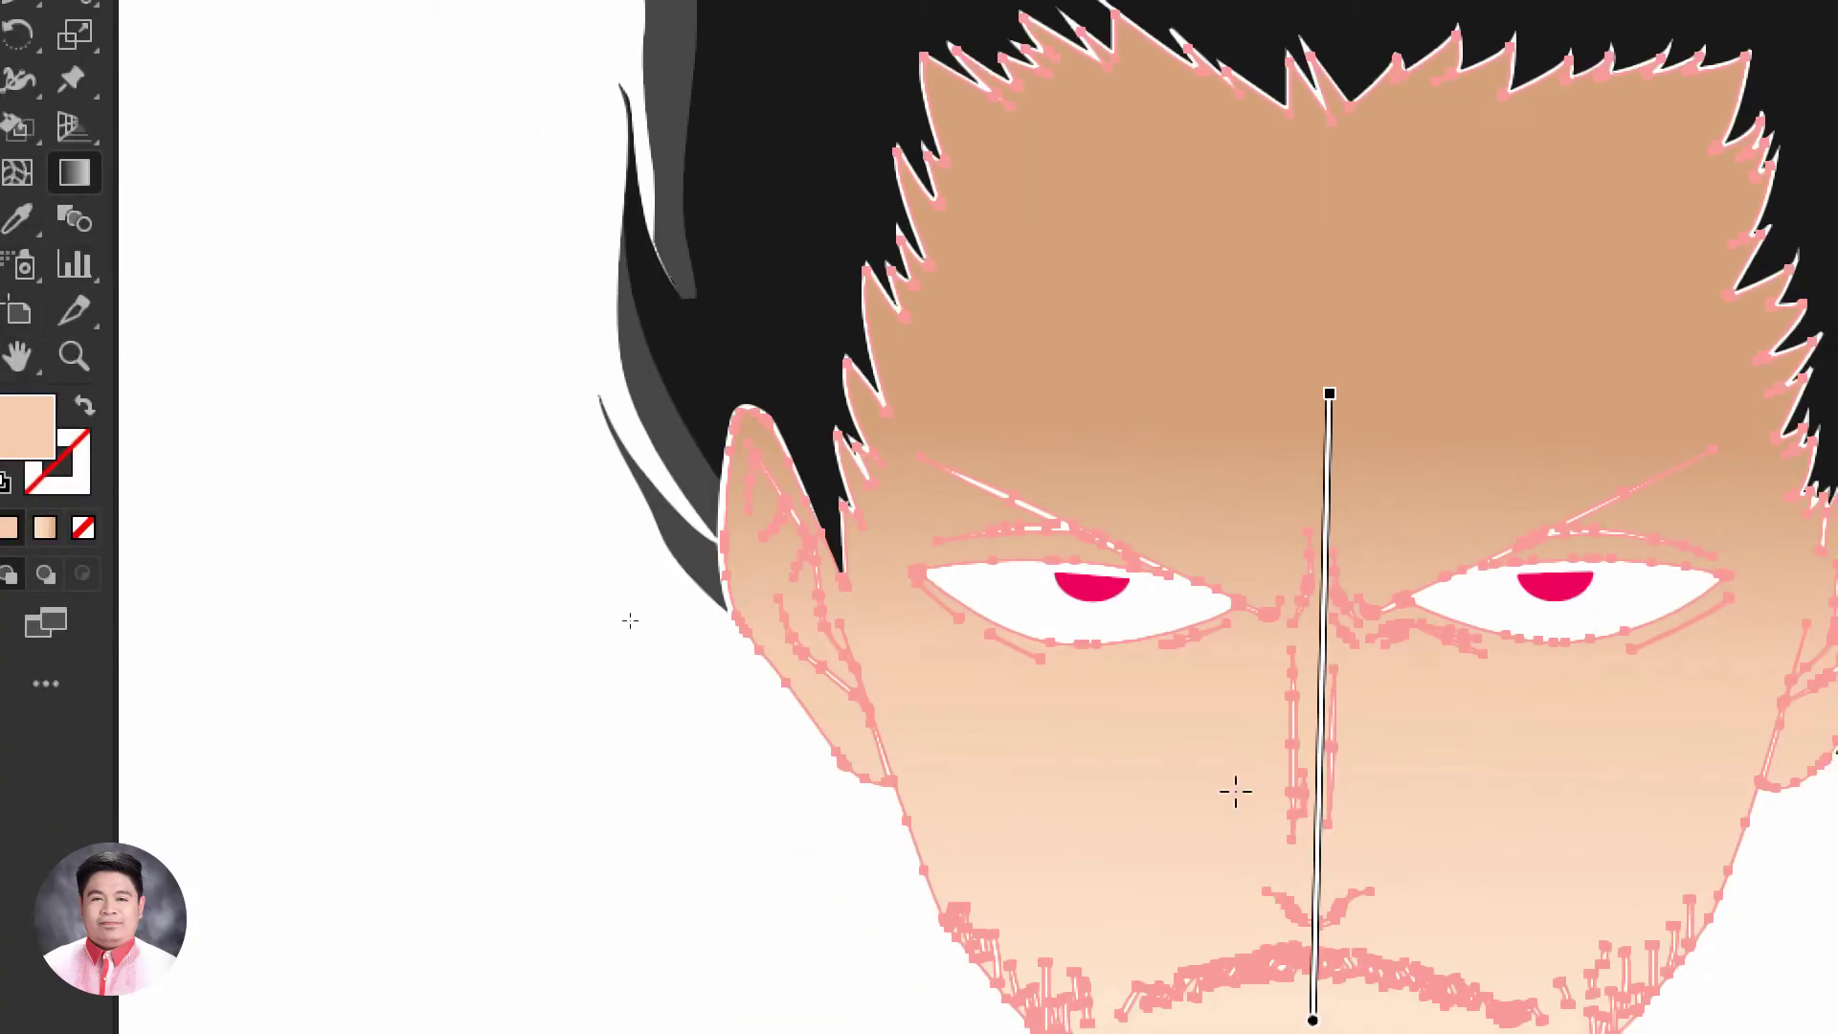
pyautogui.moveTo(1238, 882); pyautogui.dragTo(1244, 398)
pyautogui.moveTo(1304, 861)
pyautogui.mouseDown()
pyautogui.moveTo(1323, 656)
pyautogui.moveTo(1284, 307)
pyautogui.moveTo(1306, 287)
pyautogui.mouseUp()
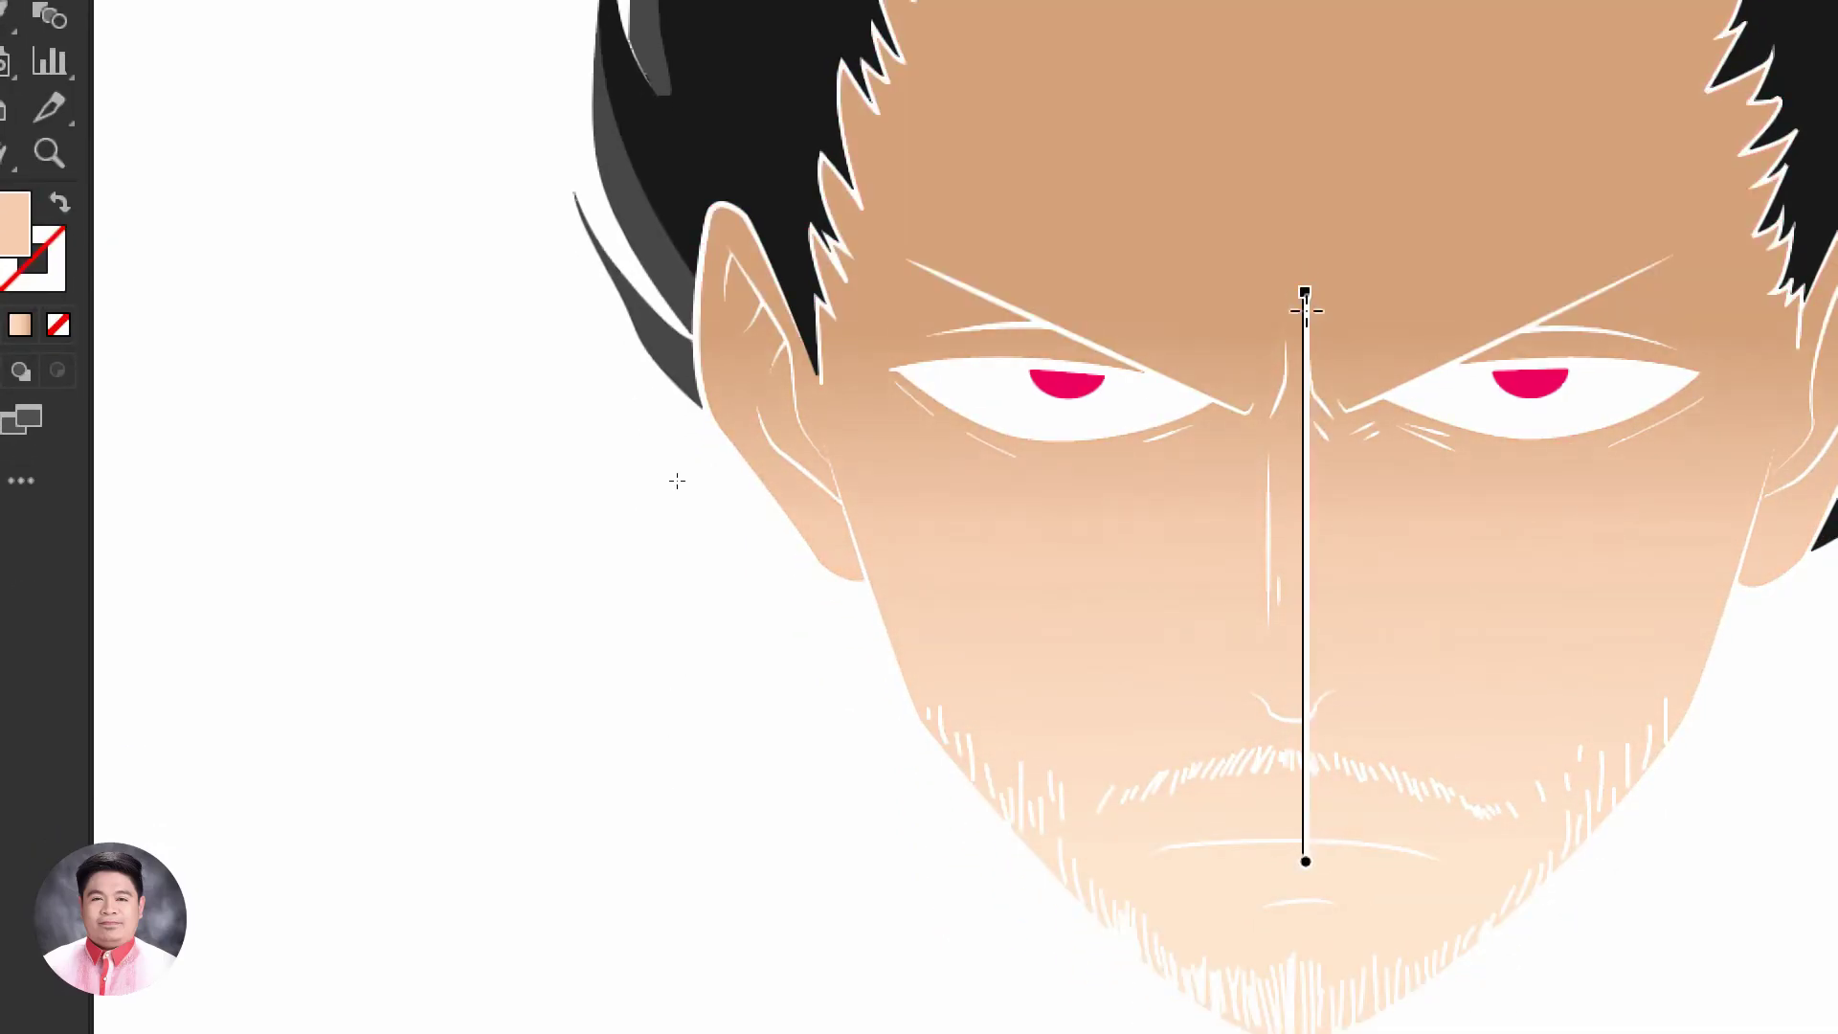
# Exclude the right ear from the selection and move the face gradient's middle color stop and lower midpoint upward
pyautogui.hotkey('ctrl', 'a')
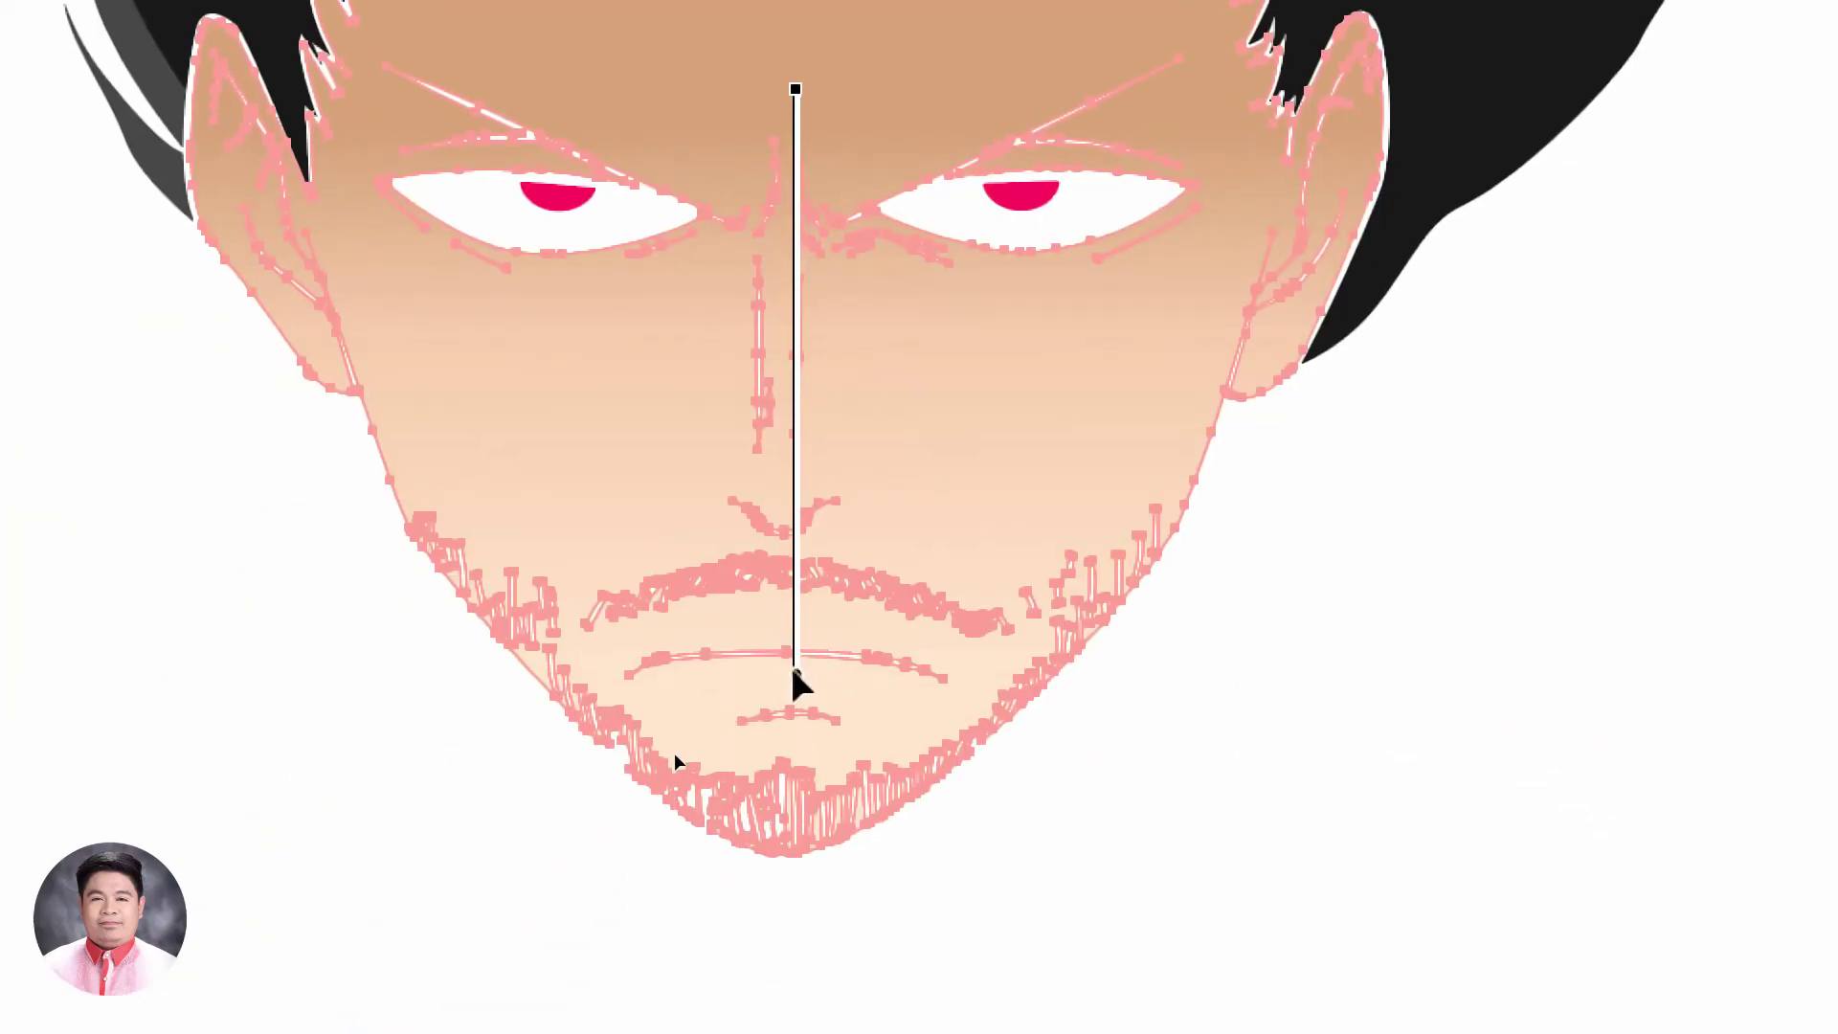
pyautogui.moveTo(794, 670); pyautogui.dragTo(781, 588)
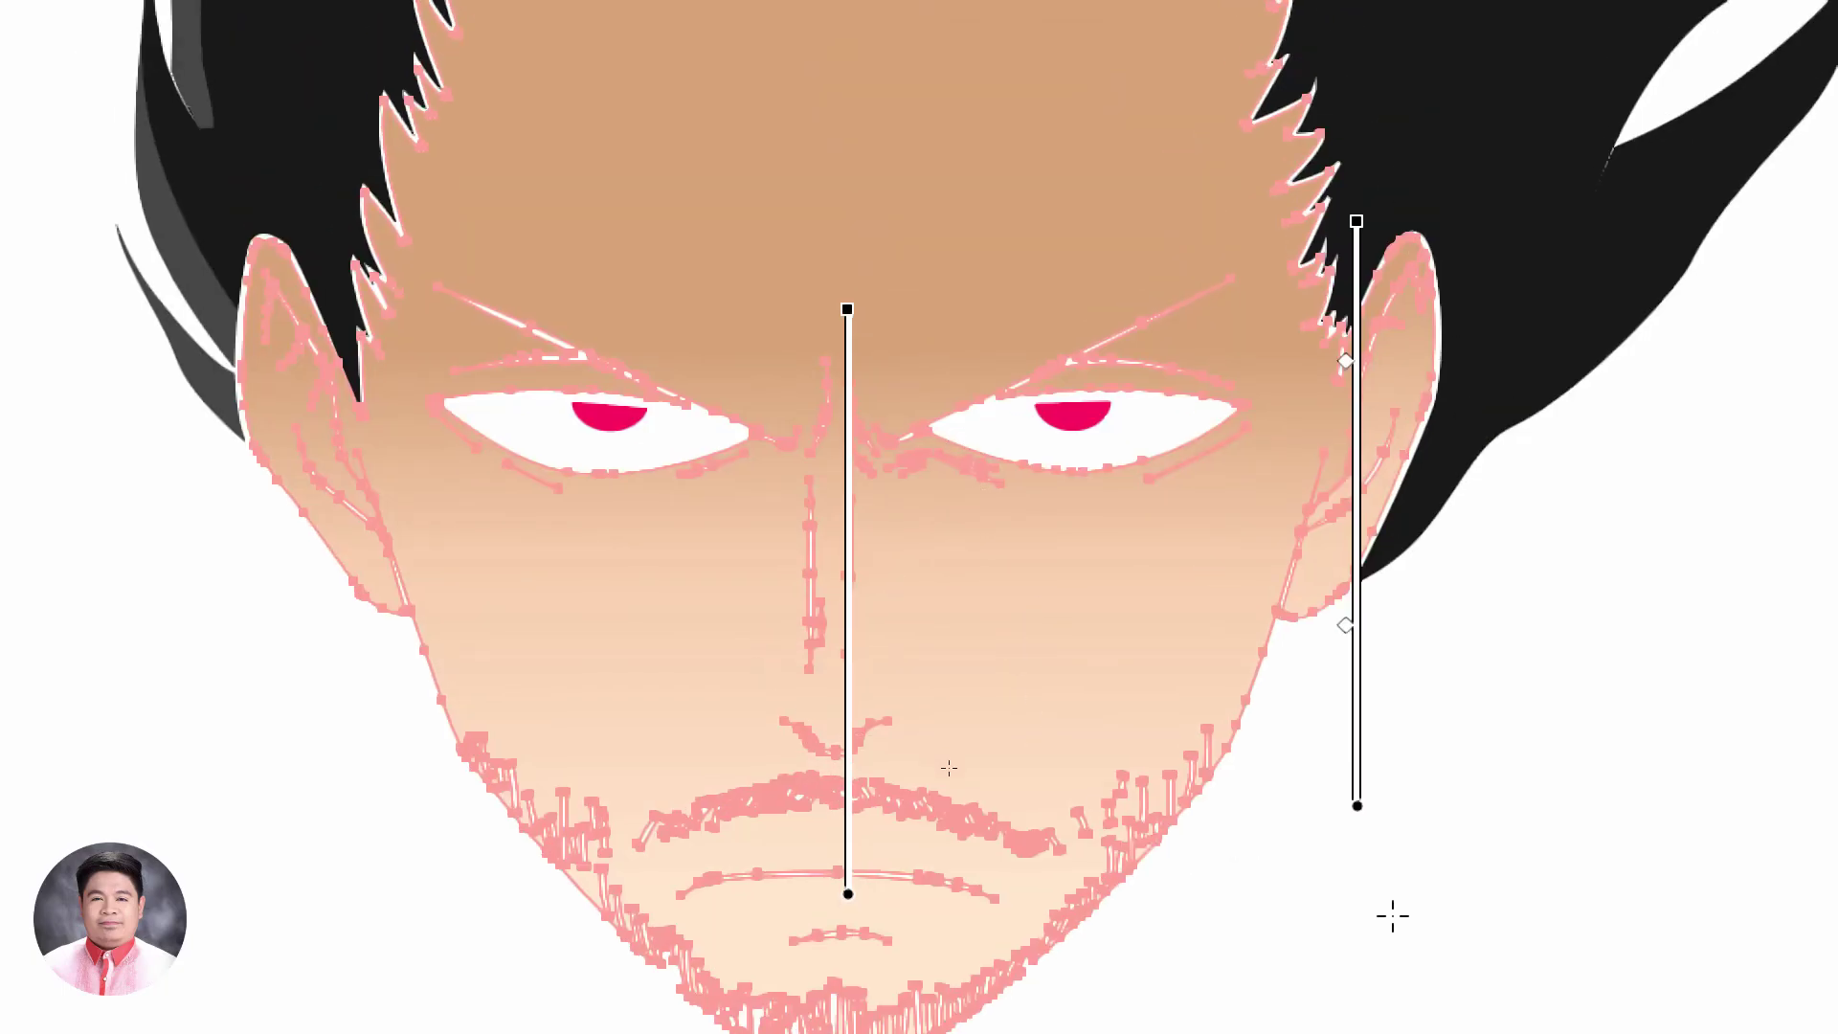
pyautogui.keyDown('ctrl'); pyautogui.keyDown('shift'); pyautogui.click(1336, 555); pyautogui.keyUp('shift'); pyautogui.keyUp('ctrl')
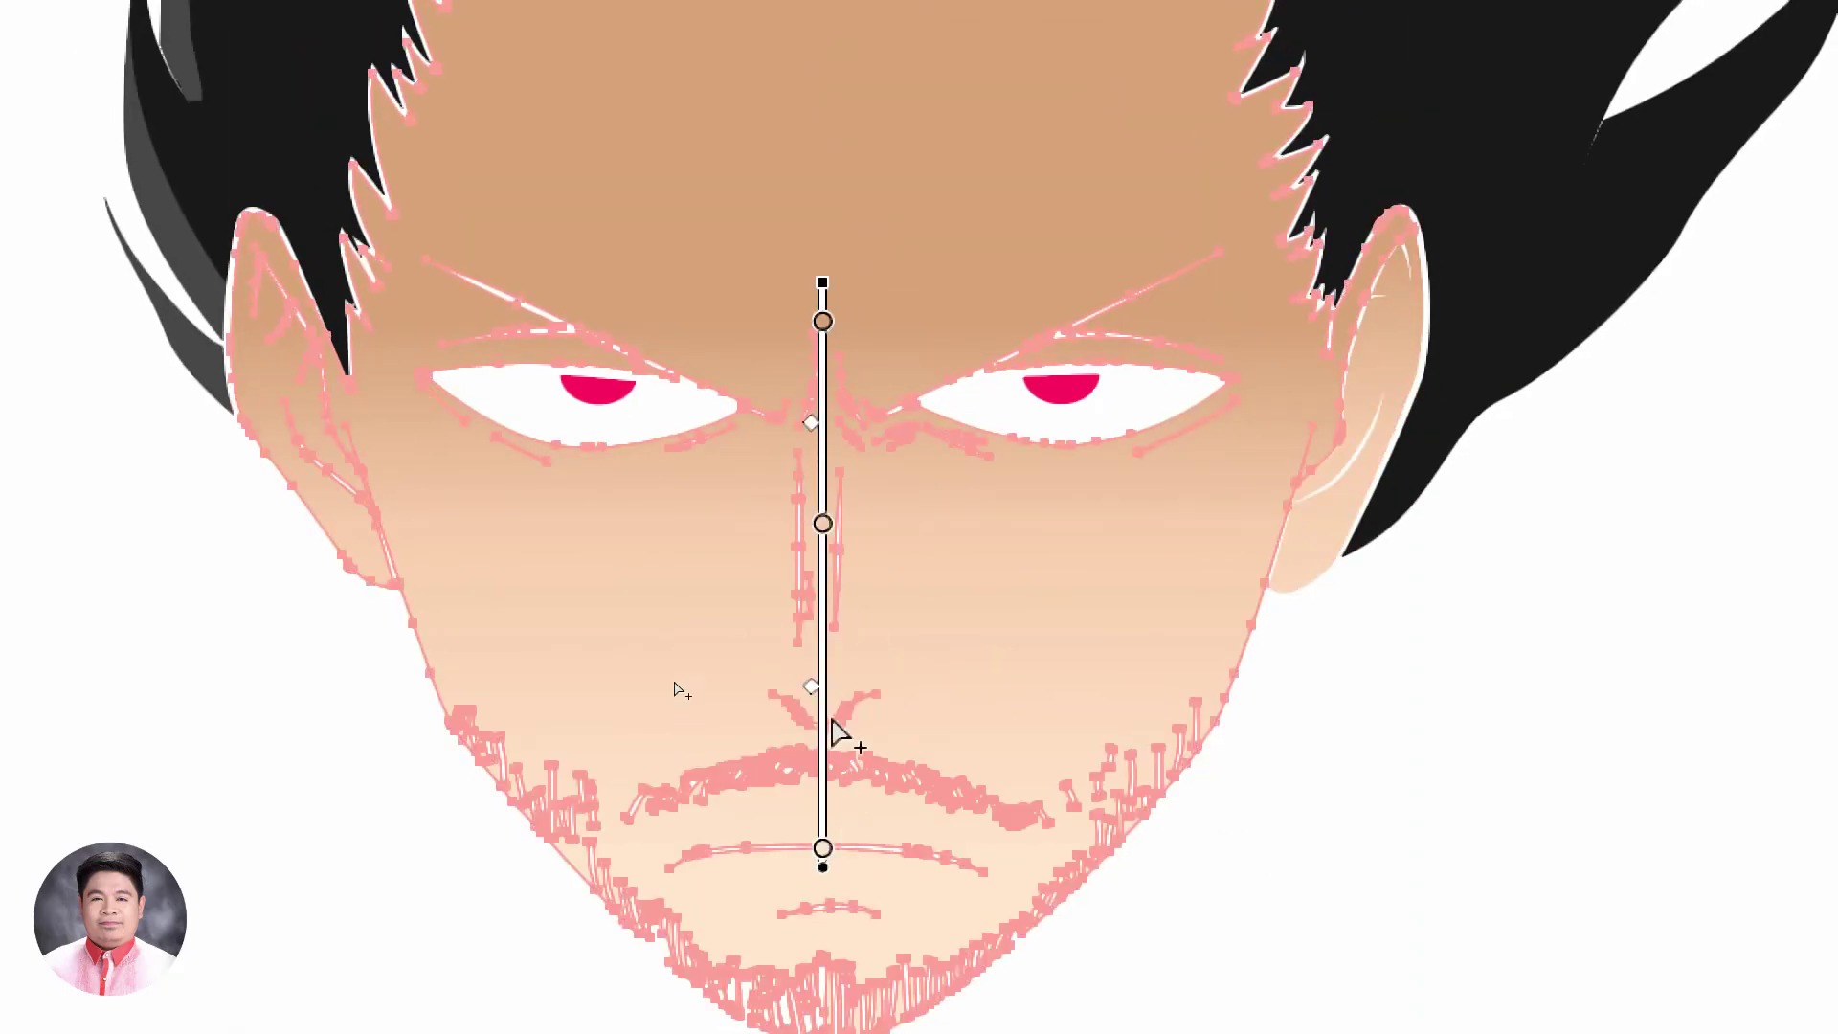
pyautogui.moveTo(811, 689); pyautogui.dragTo(809, 620)
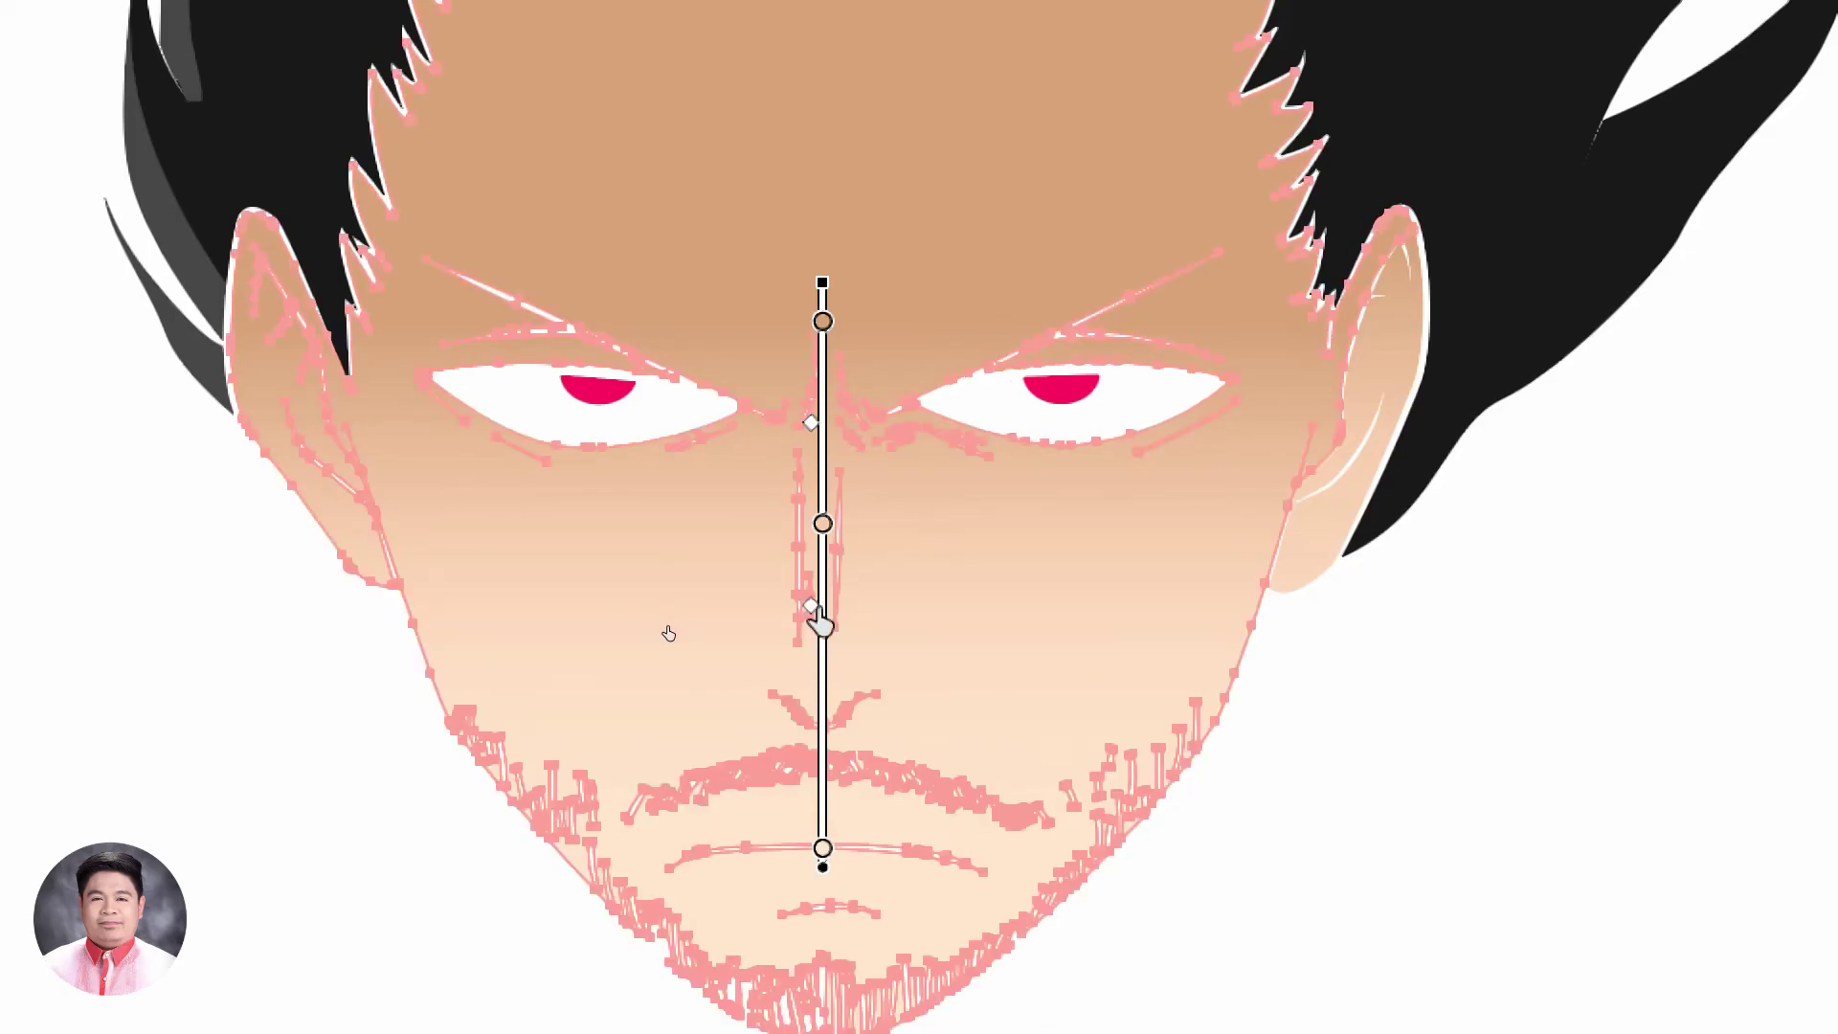
pyautogui.moveTo(823, 524); pyautogui.dragTo(825, 458)
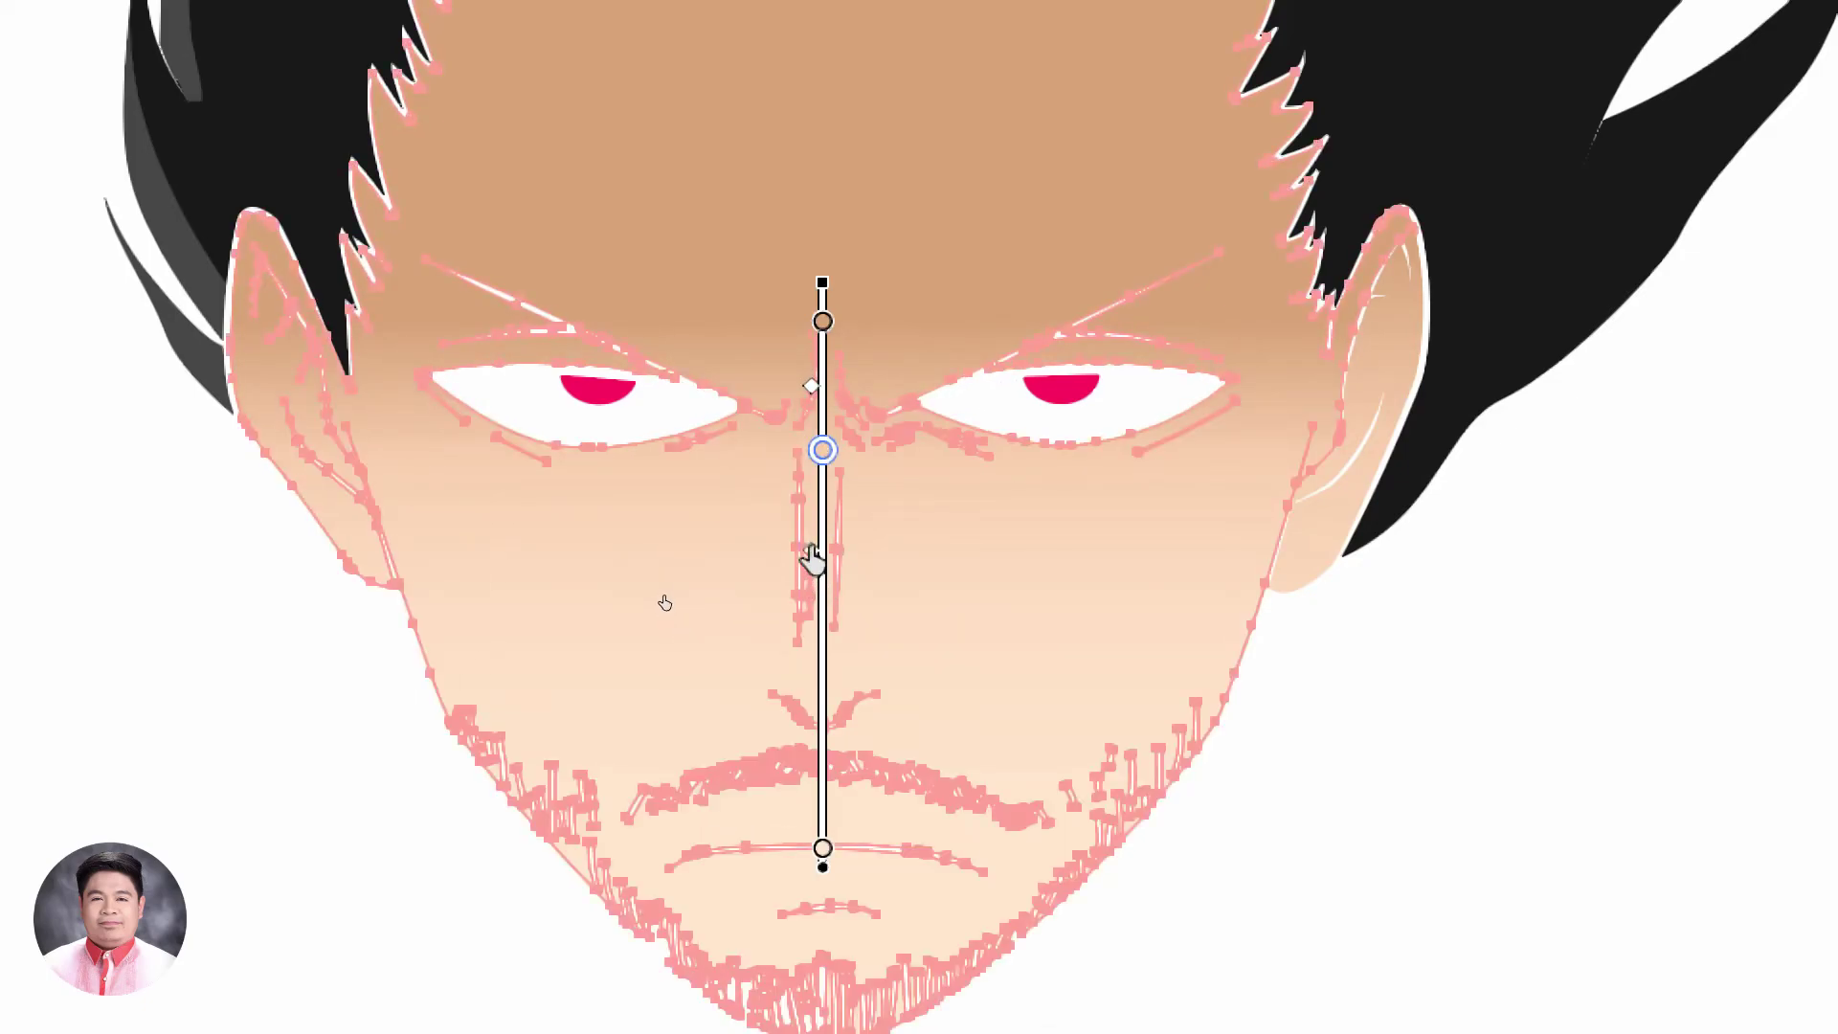
pyautogui.moveTo(812, 563)
pyautogui.mouseDown()
pyautogui.moveTo(825, 505)
pyautogui.moveTo(816, 548)
pyautogui.mouseUp()
# Move the face gradient's light end stop up to a location of about 20% and deselect the face
pyautogui.moveTo(821, 857); pyautogui.dragTo(822, 736)
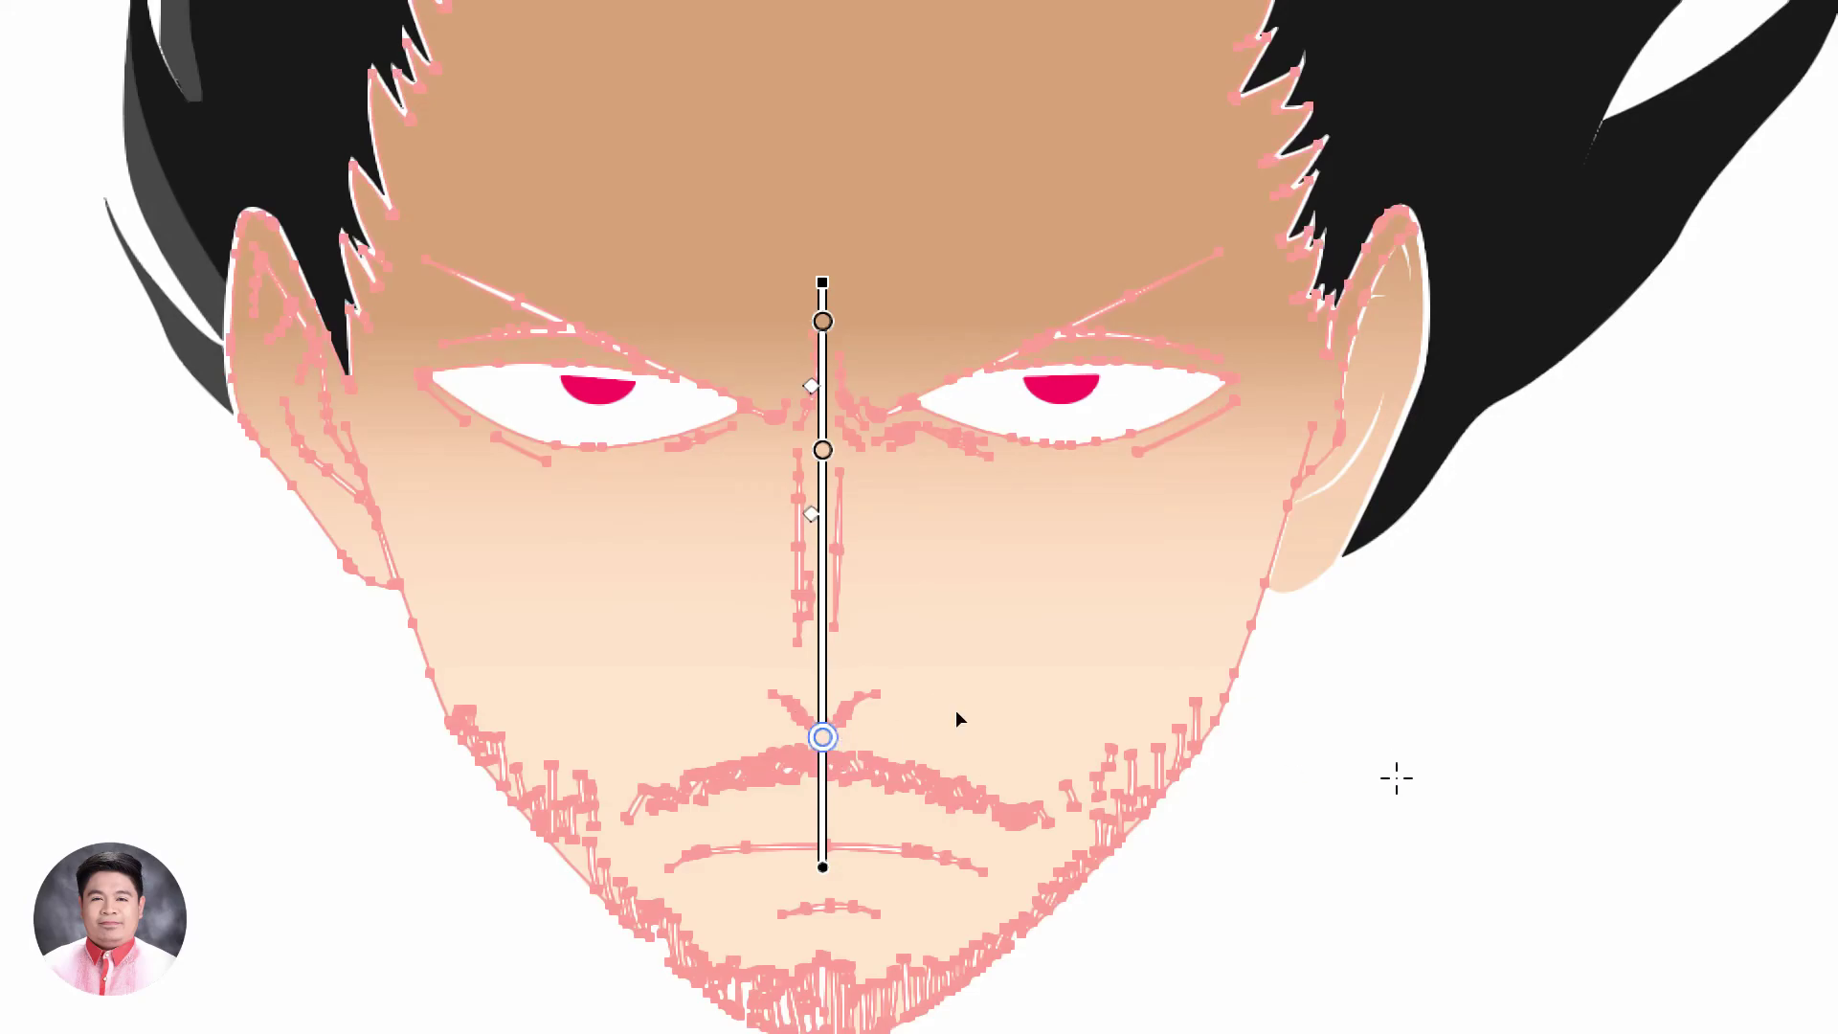
pyautogui.press('v')
pyautogui.click(1396, 779)
pyautogui.hotkey('ctrl', '-')
pyautogui.hotkey('ctrl', '-')
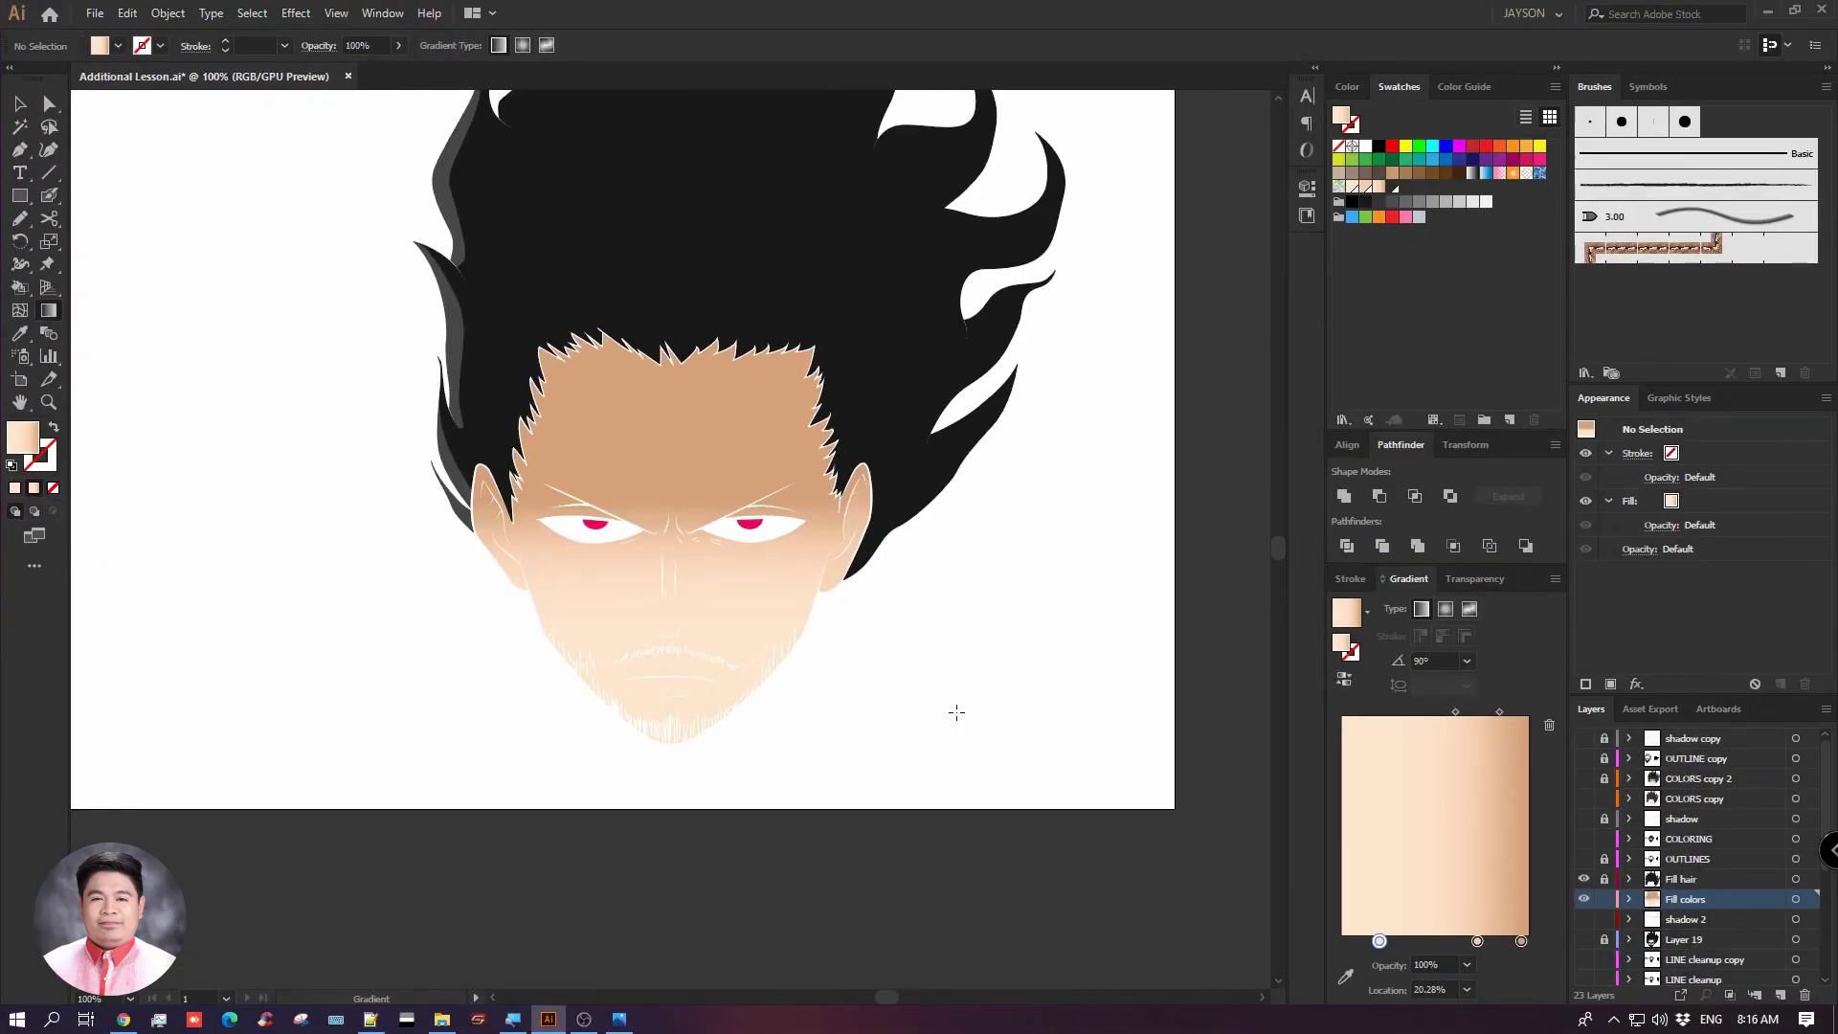
# Select the main black hair shape on the Fill hair layer and fill it with the White, Black gradient preset
pyautogui.scroll(5, 957, 712)
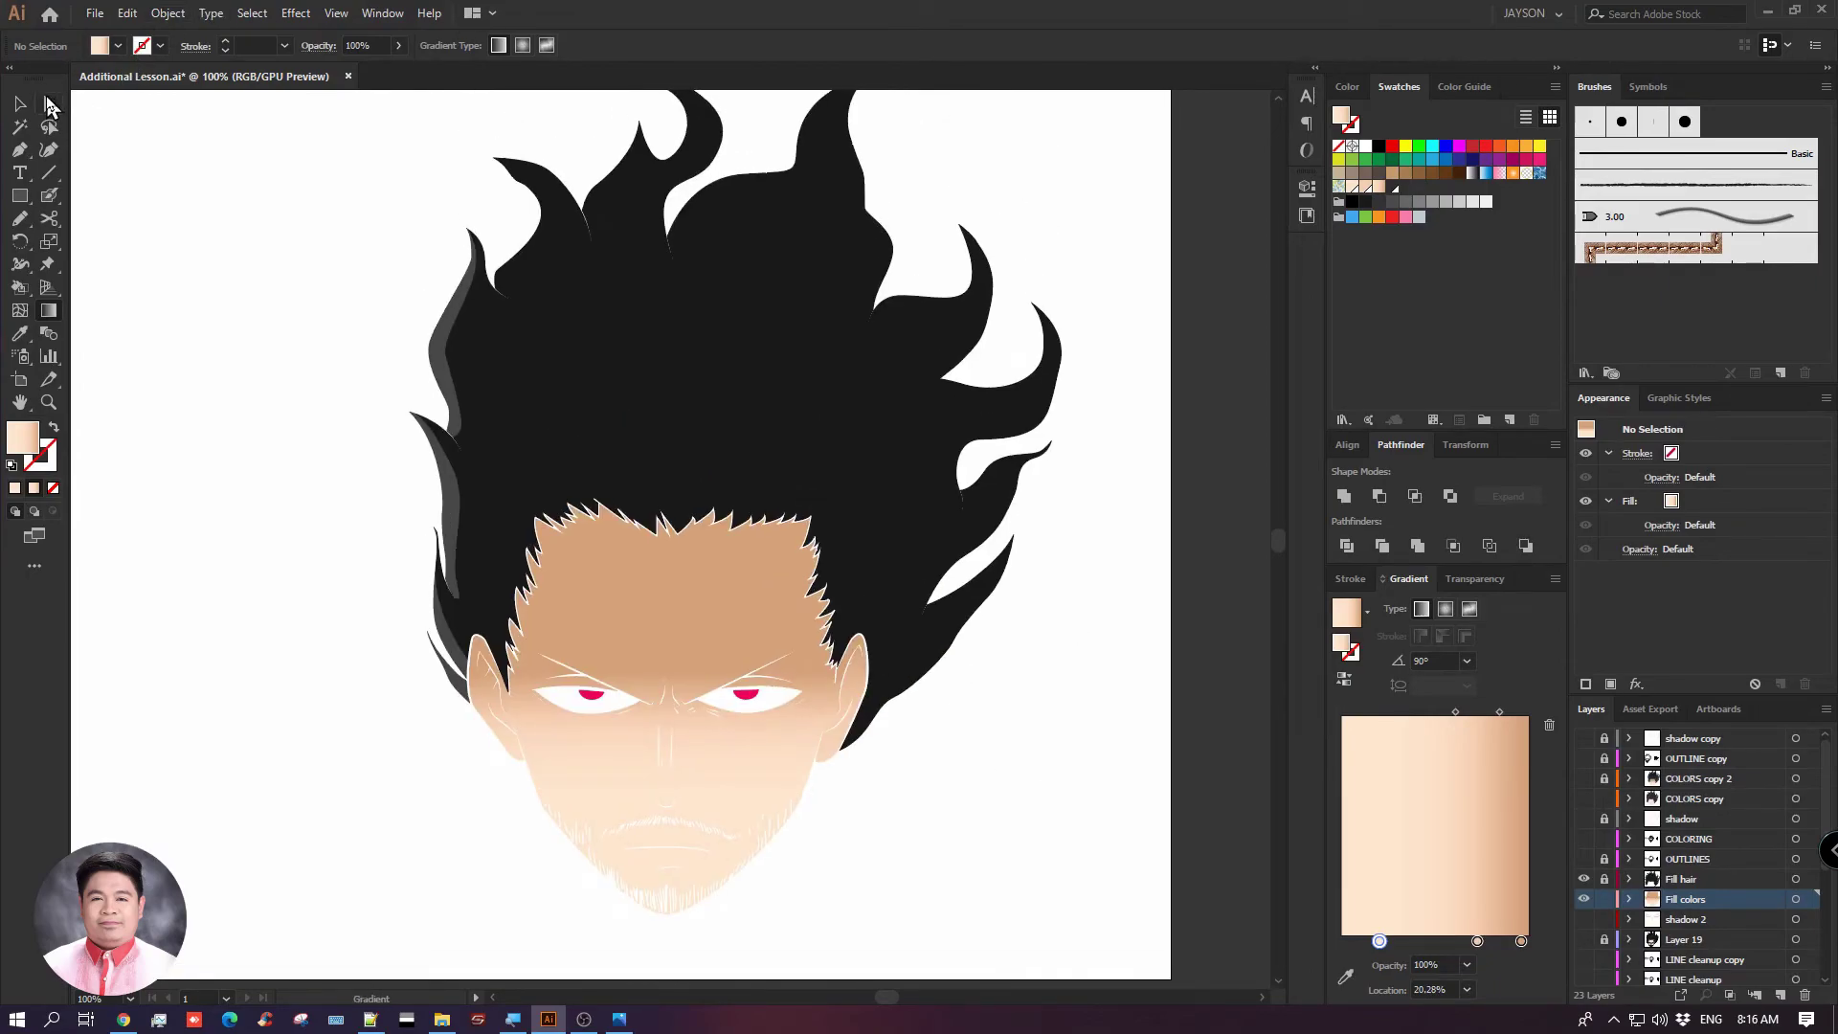
pyautogui.click(50, 104)
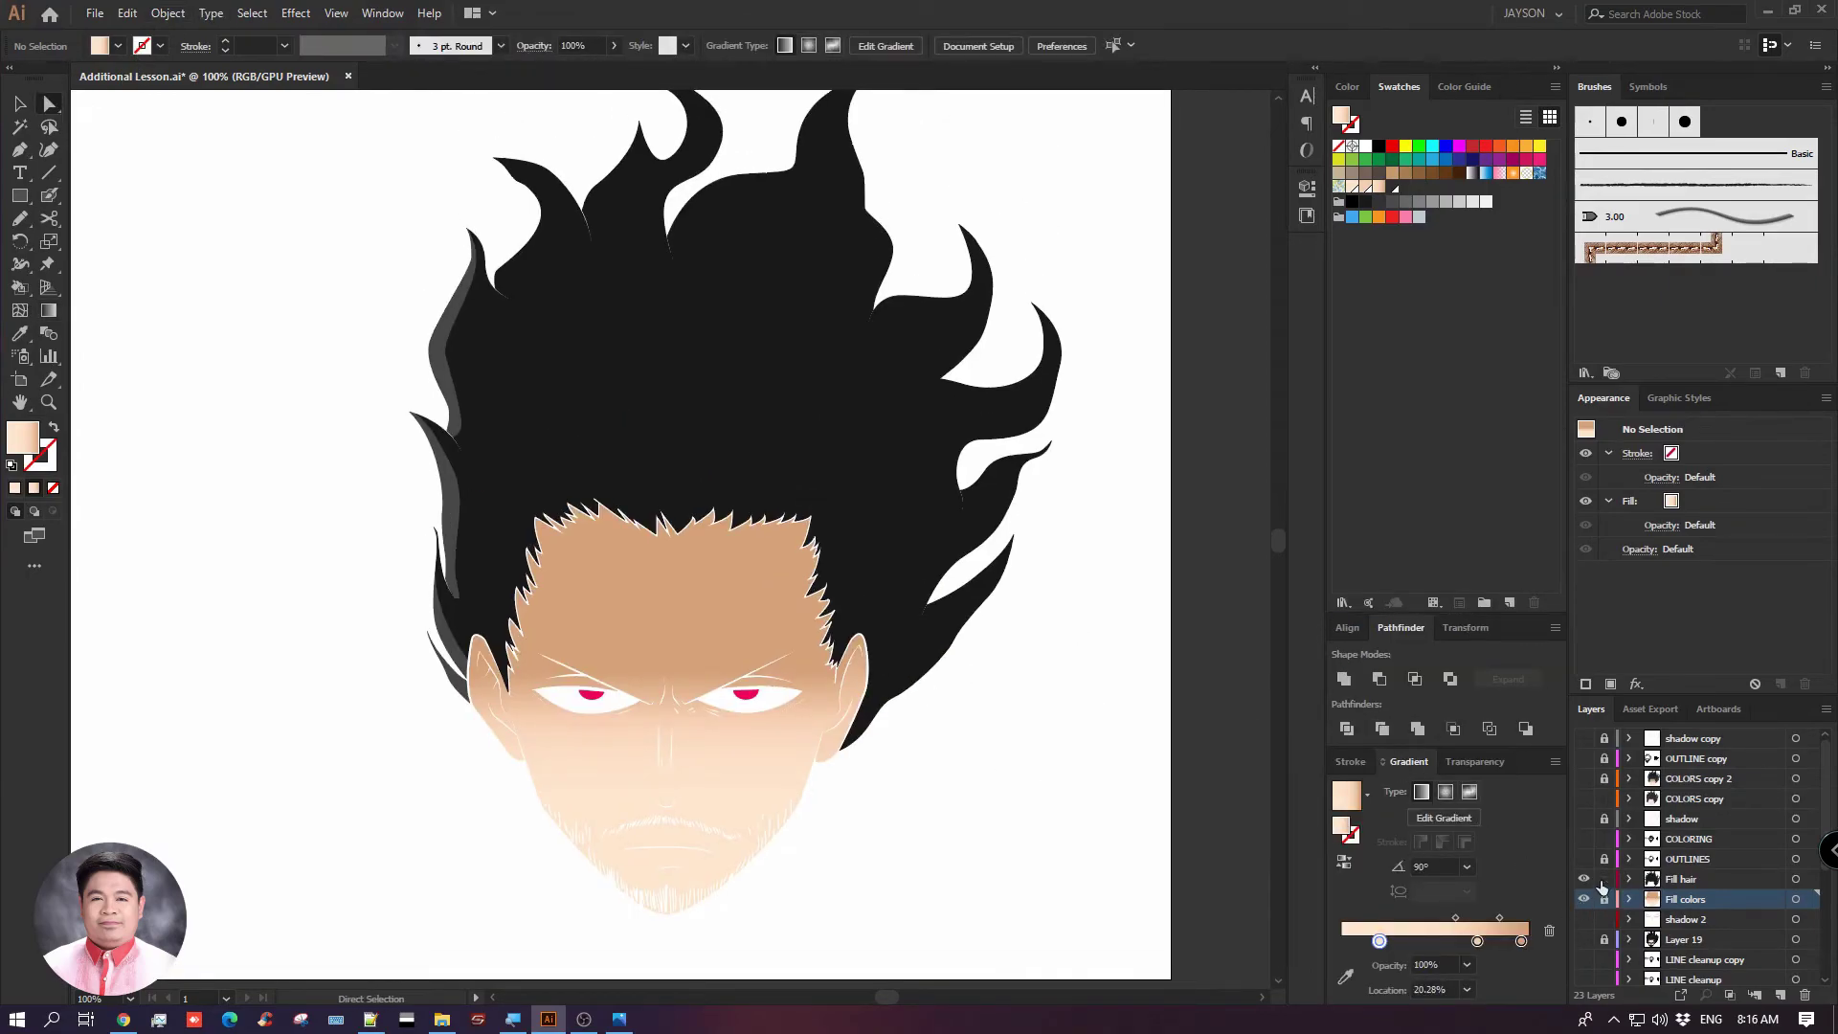
pyautogui.click(680, 413)
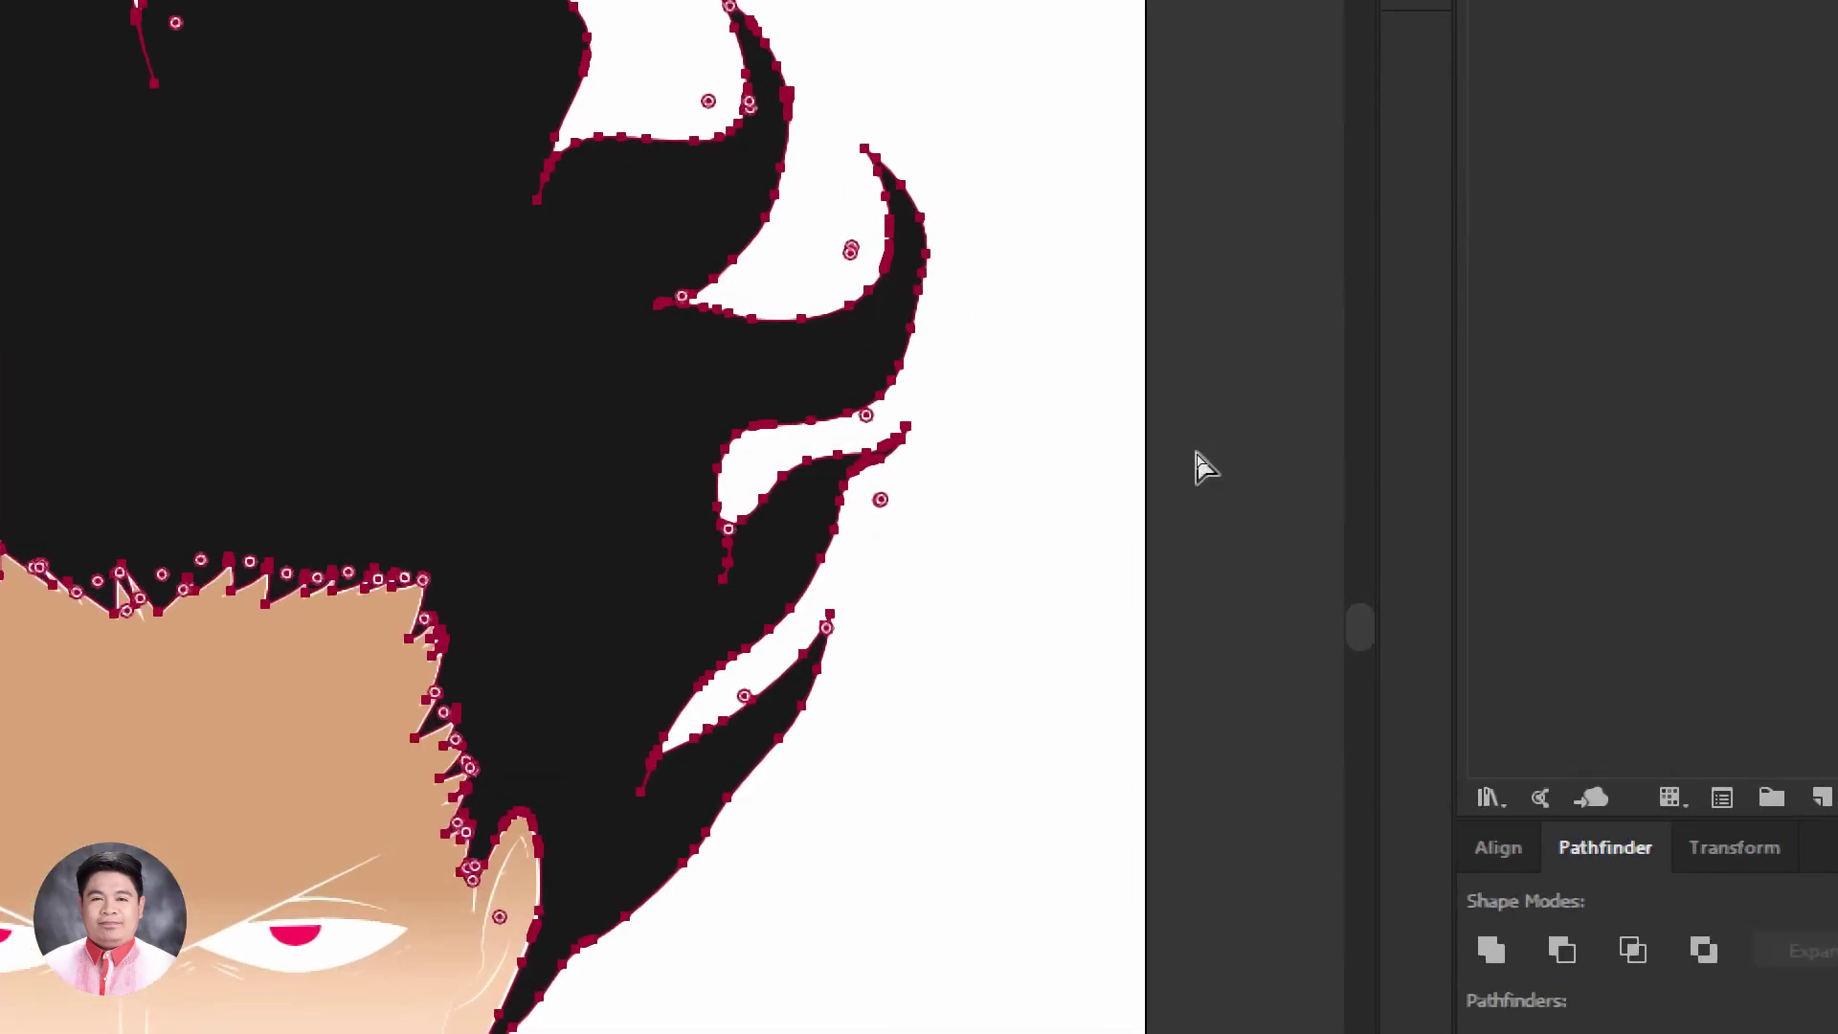
pyautogui.moveTo(971, 921); pyautogui.dragTo(1313, 643)
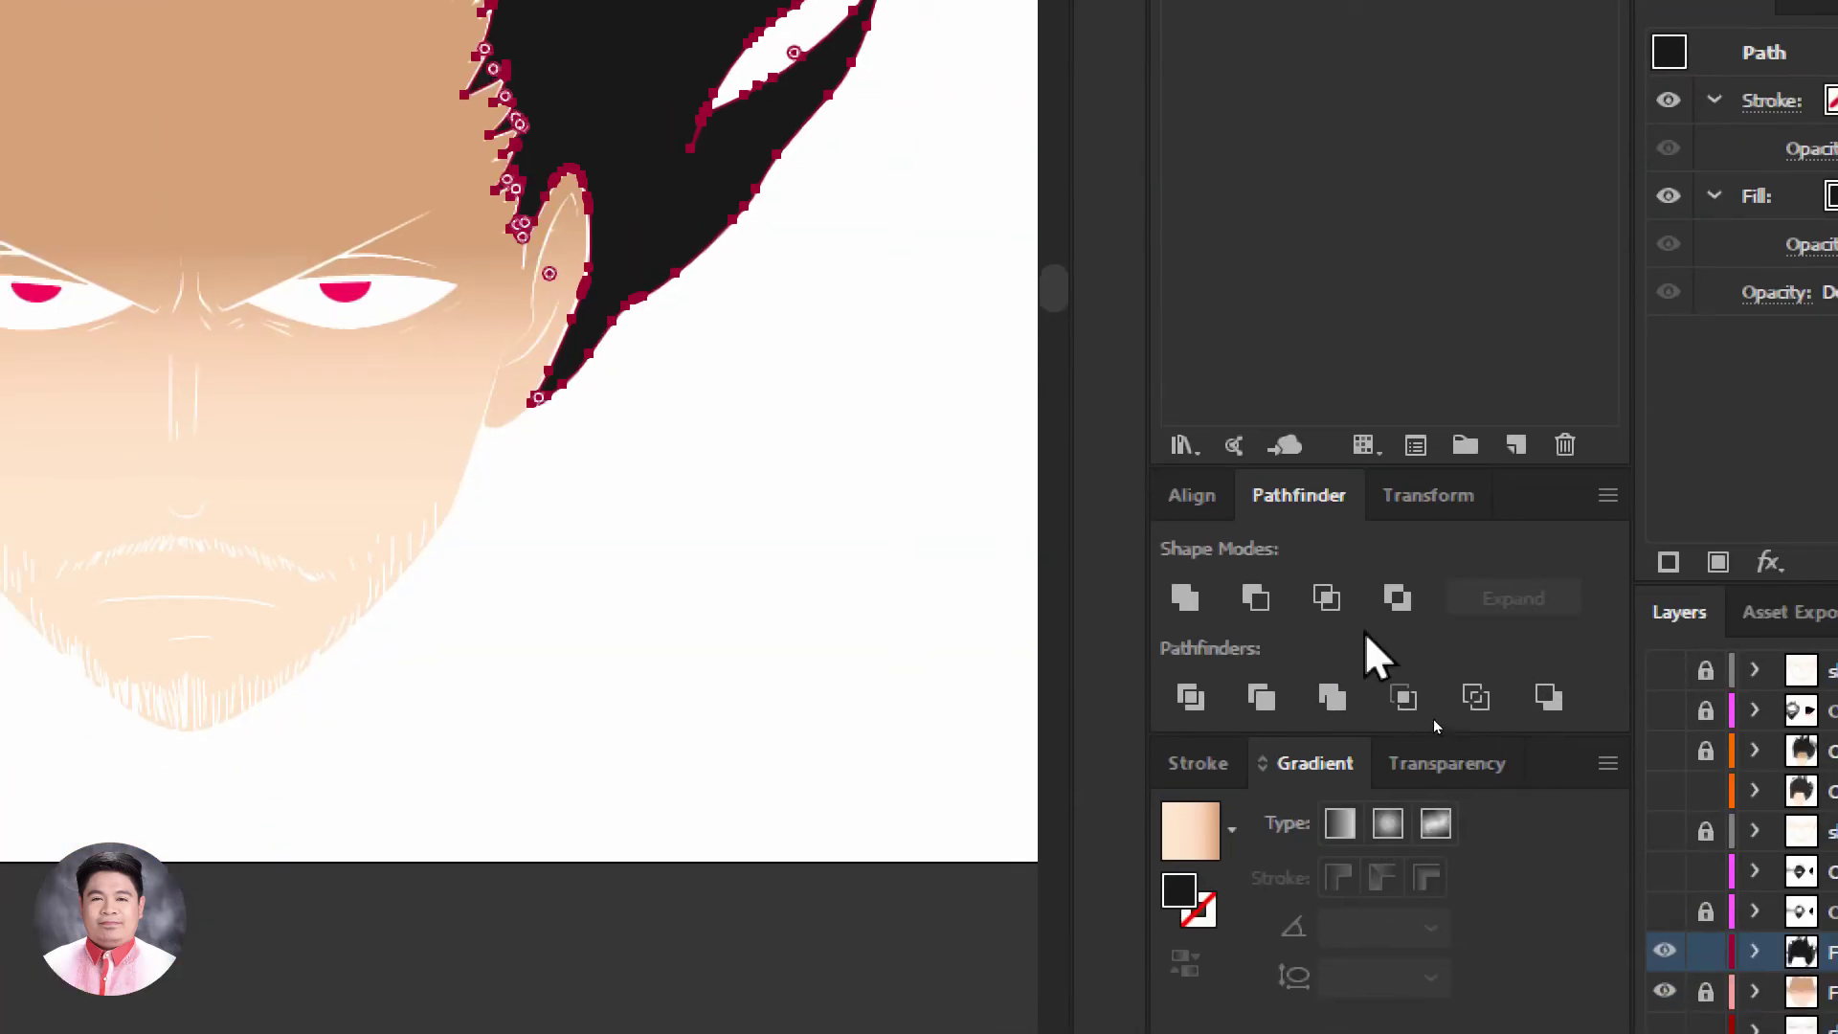
pyautogui.click(1187, 834)
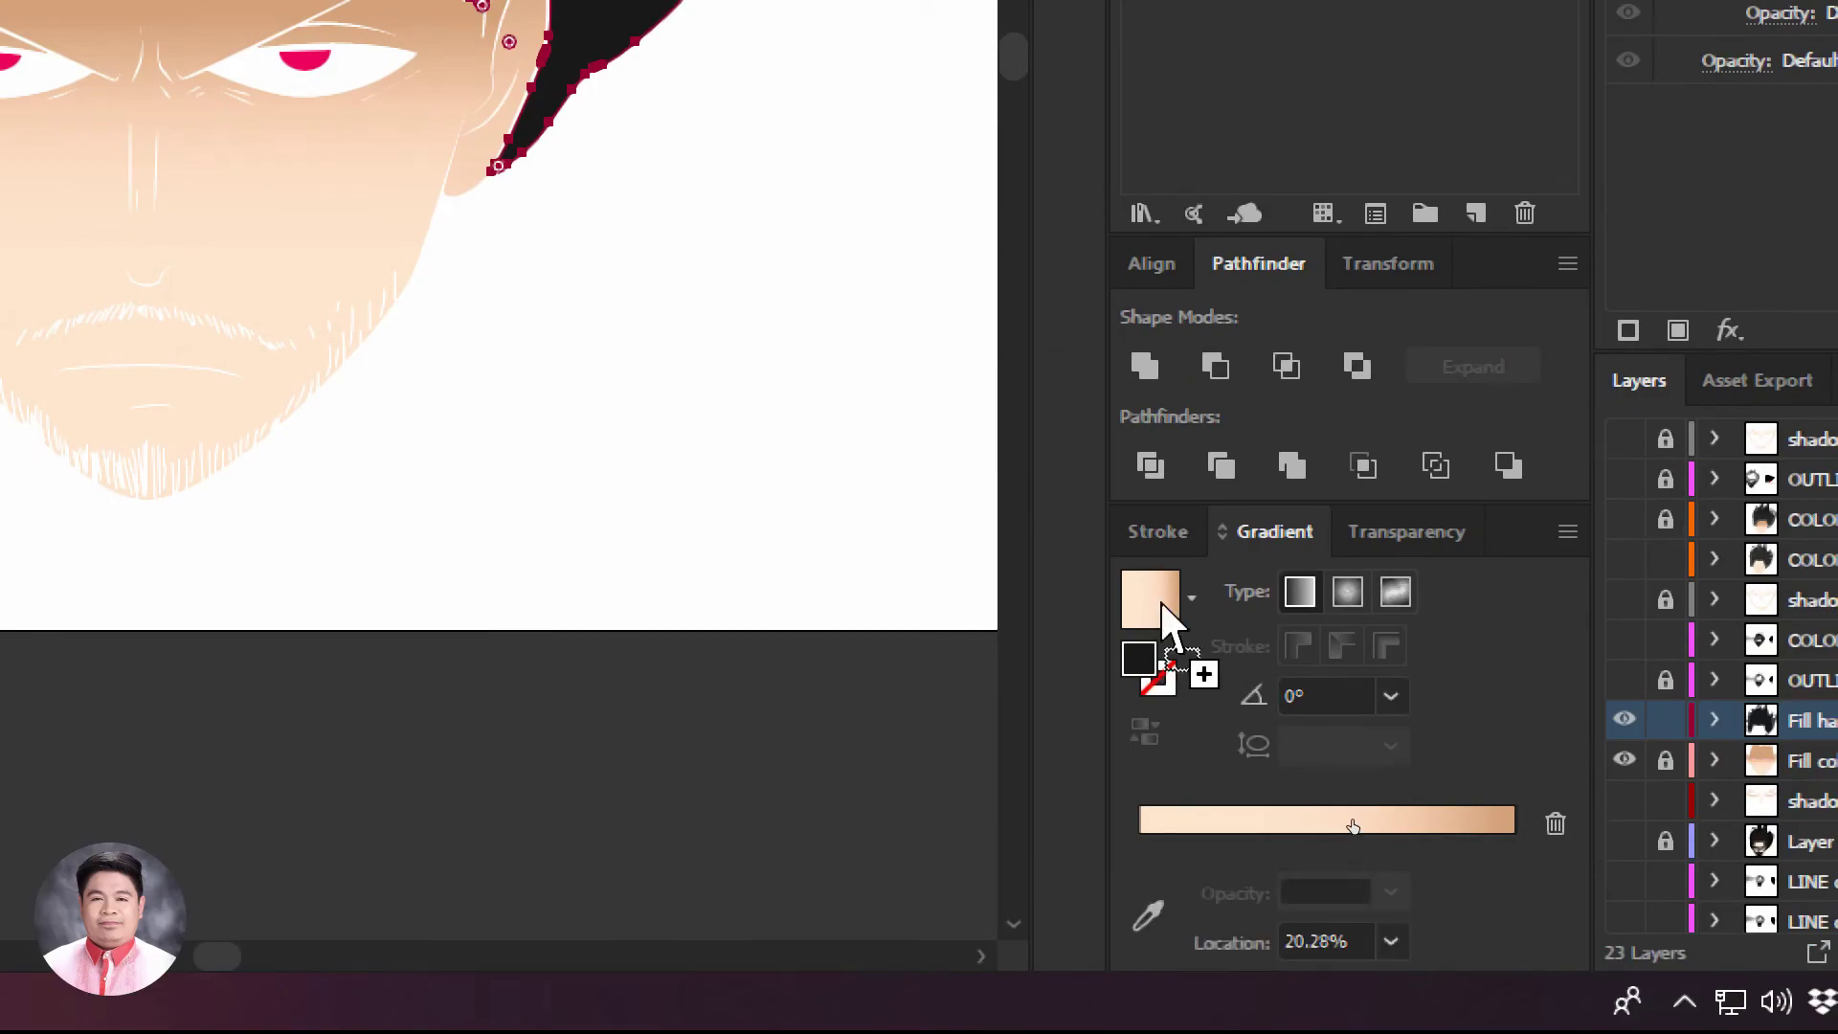
pyautogui.click(1191, 547)
pyautogui.scroll(2, 1015, 670)
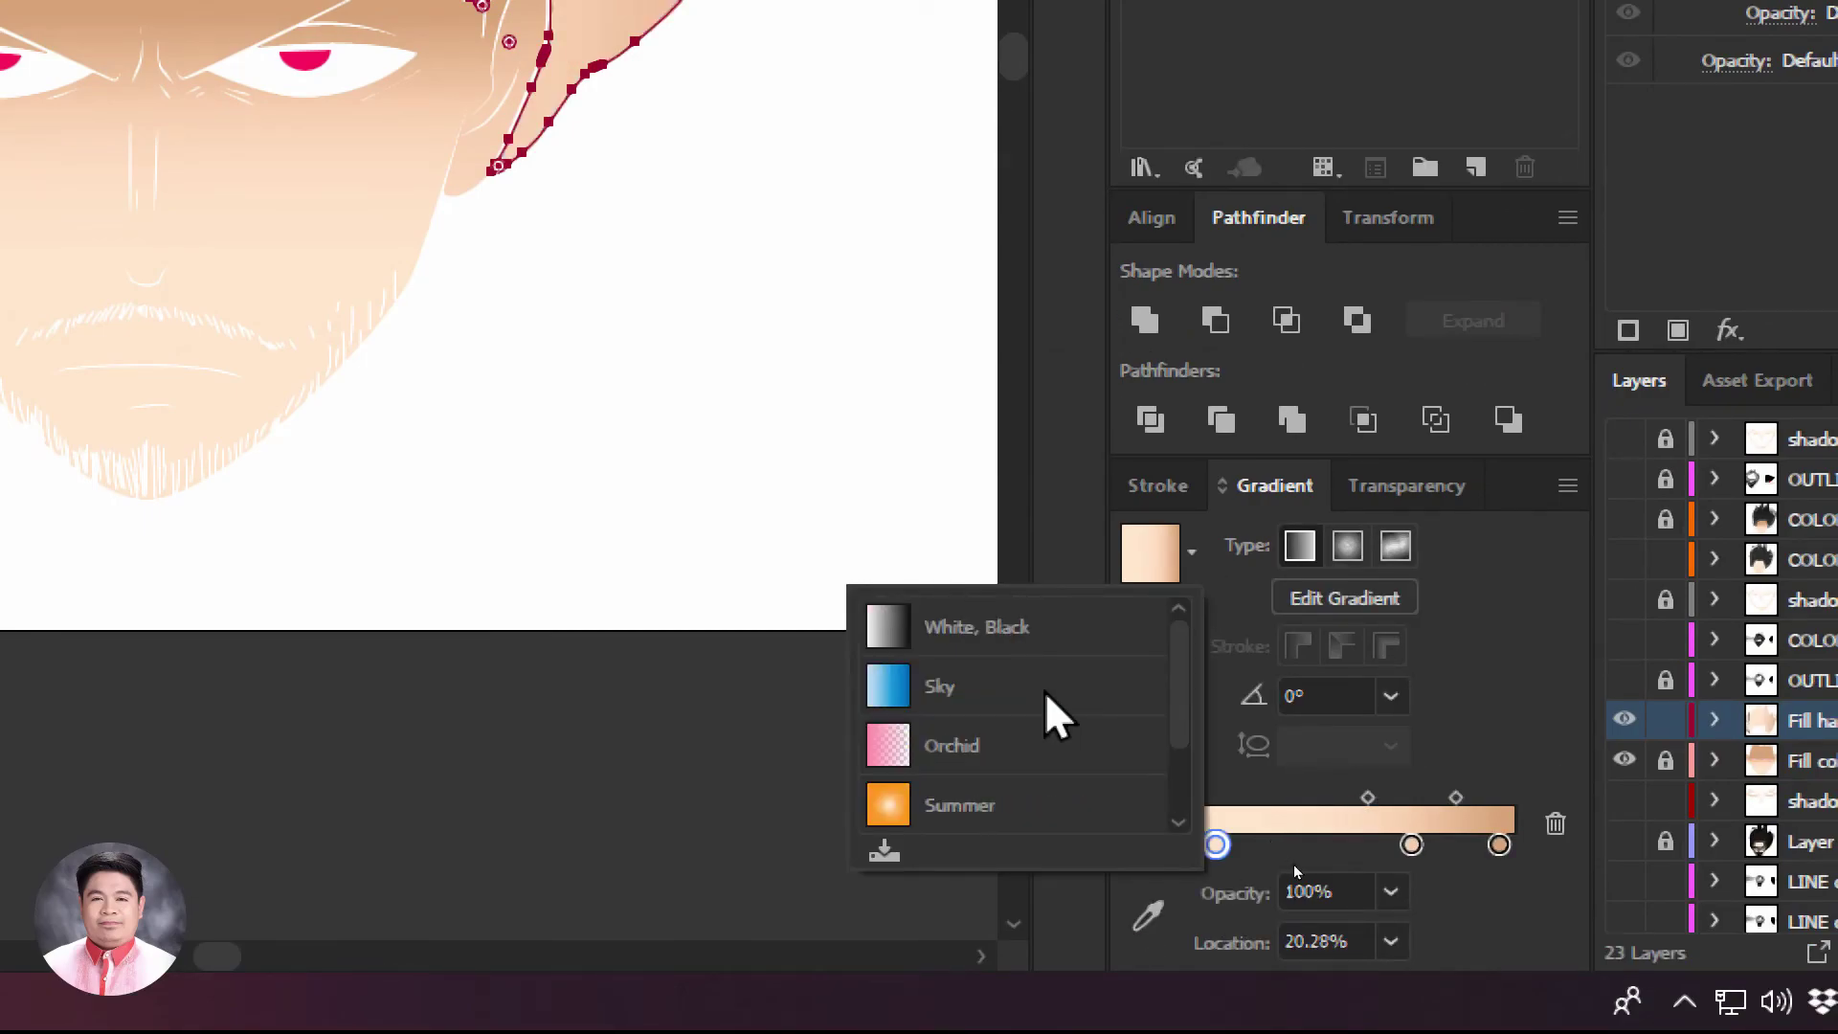
pyautogui.click(926, 617)
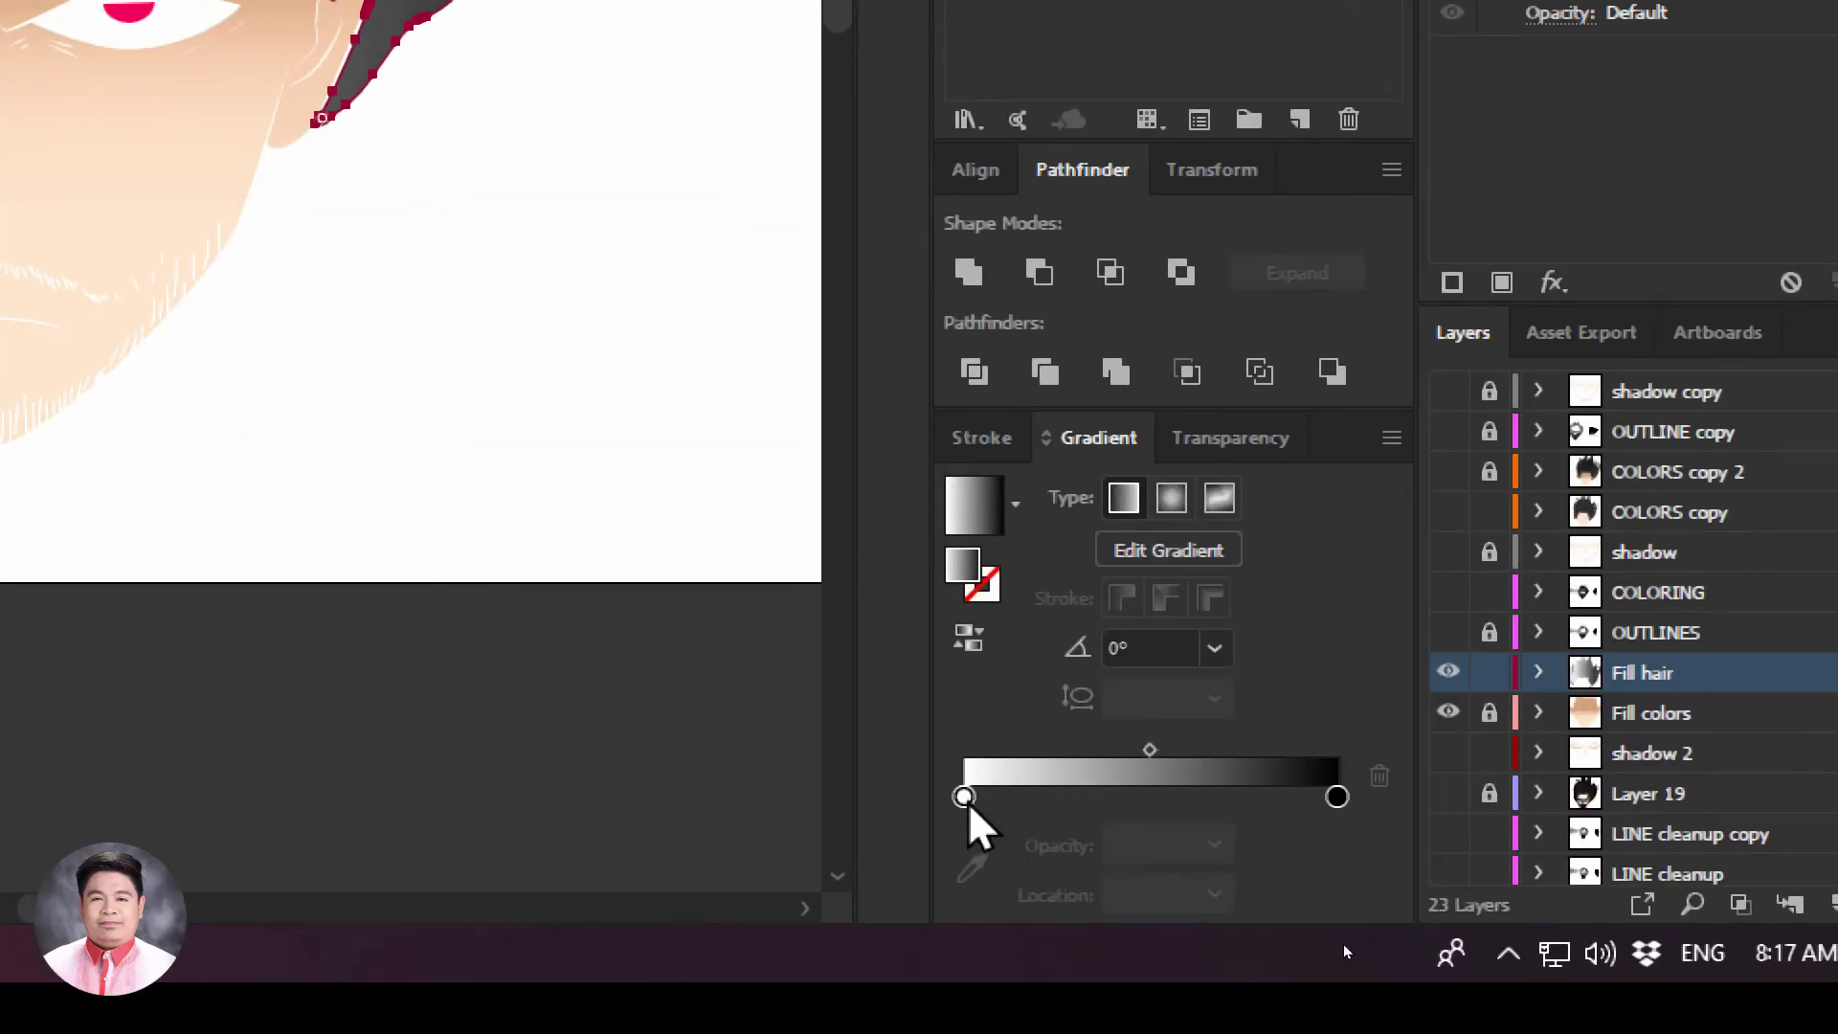
# Change the hair gradient's white color stop to a dark gray swatch
pyautogui.click(964, 799)
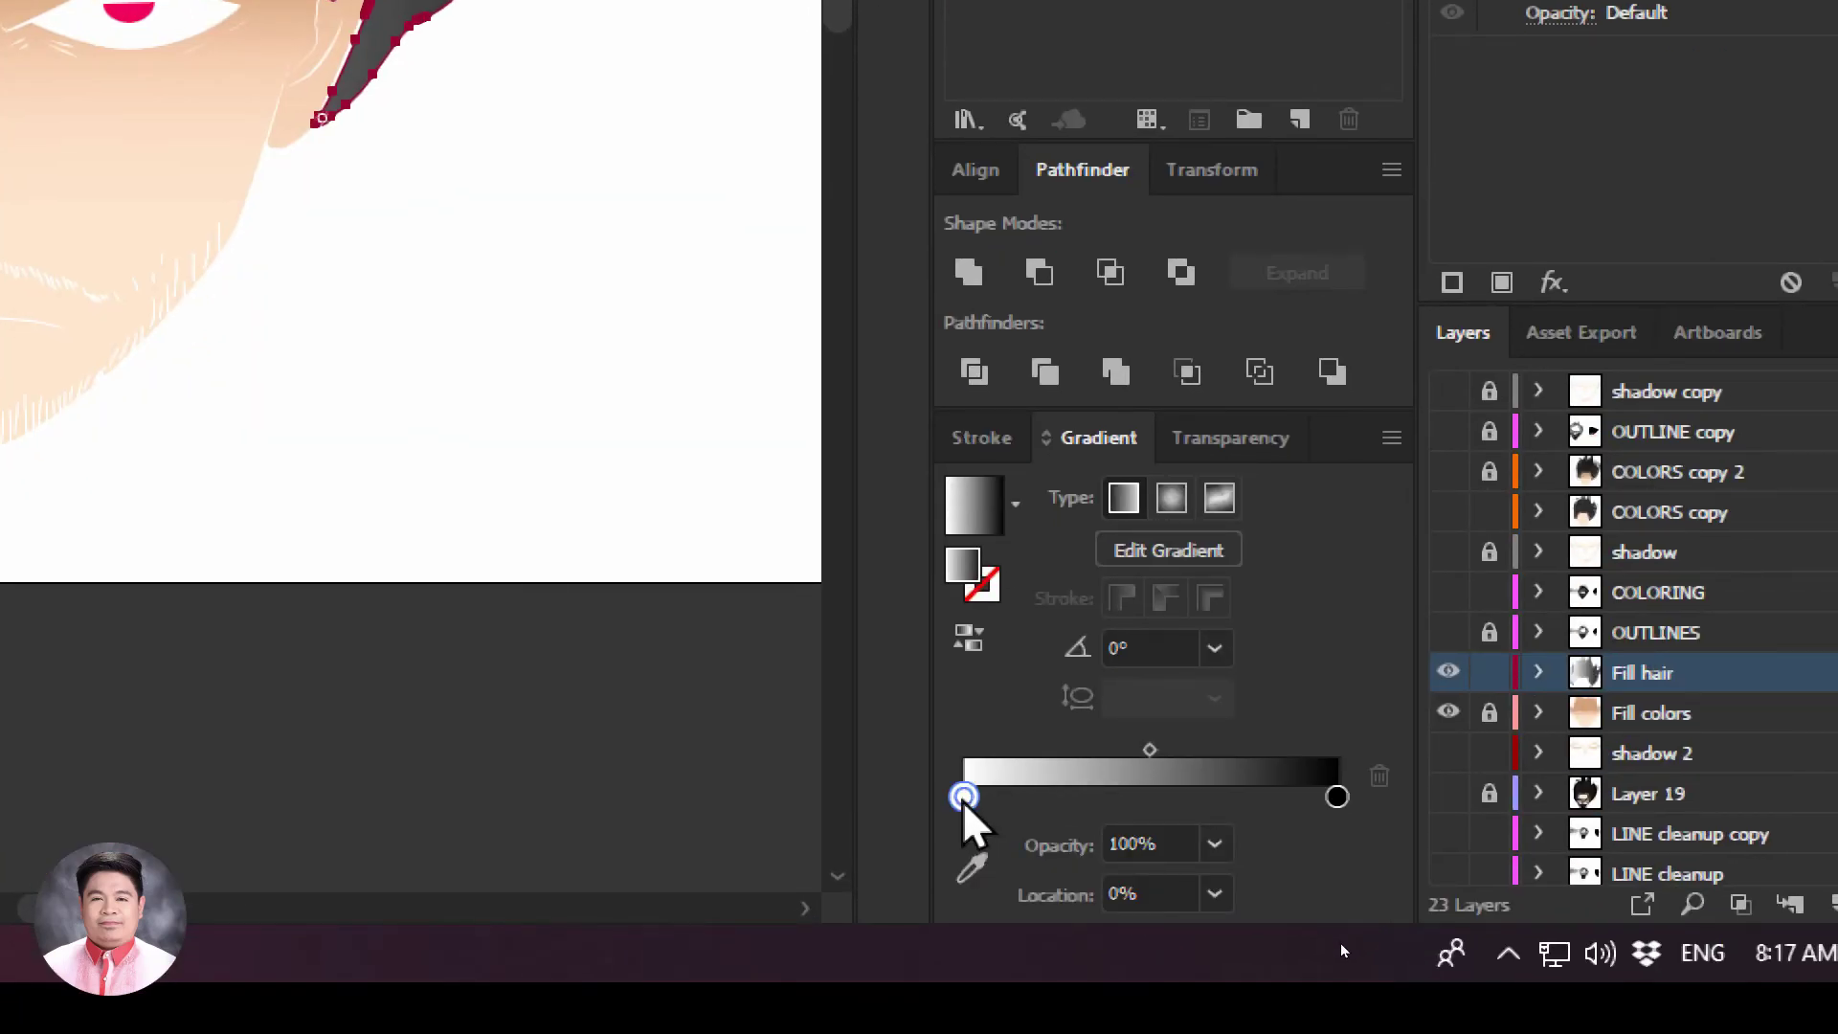
pyautogui.doubleClick(964, 797)
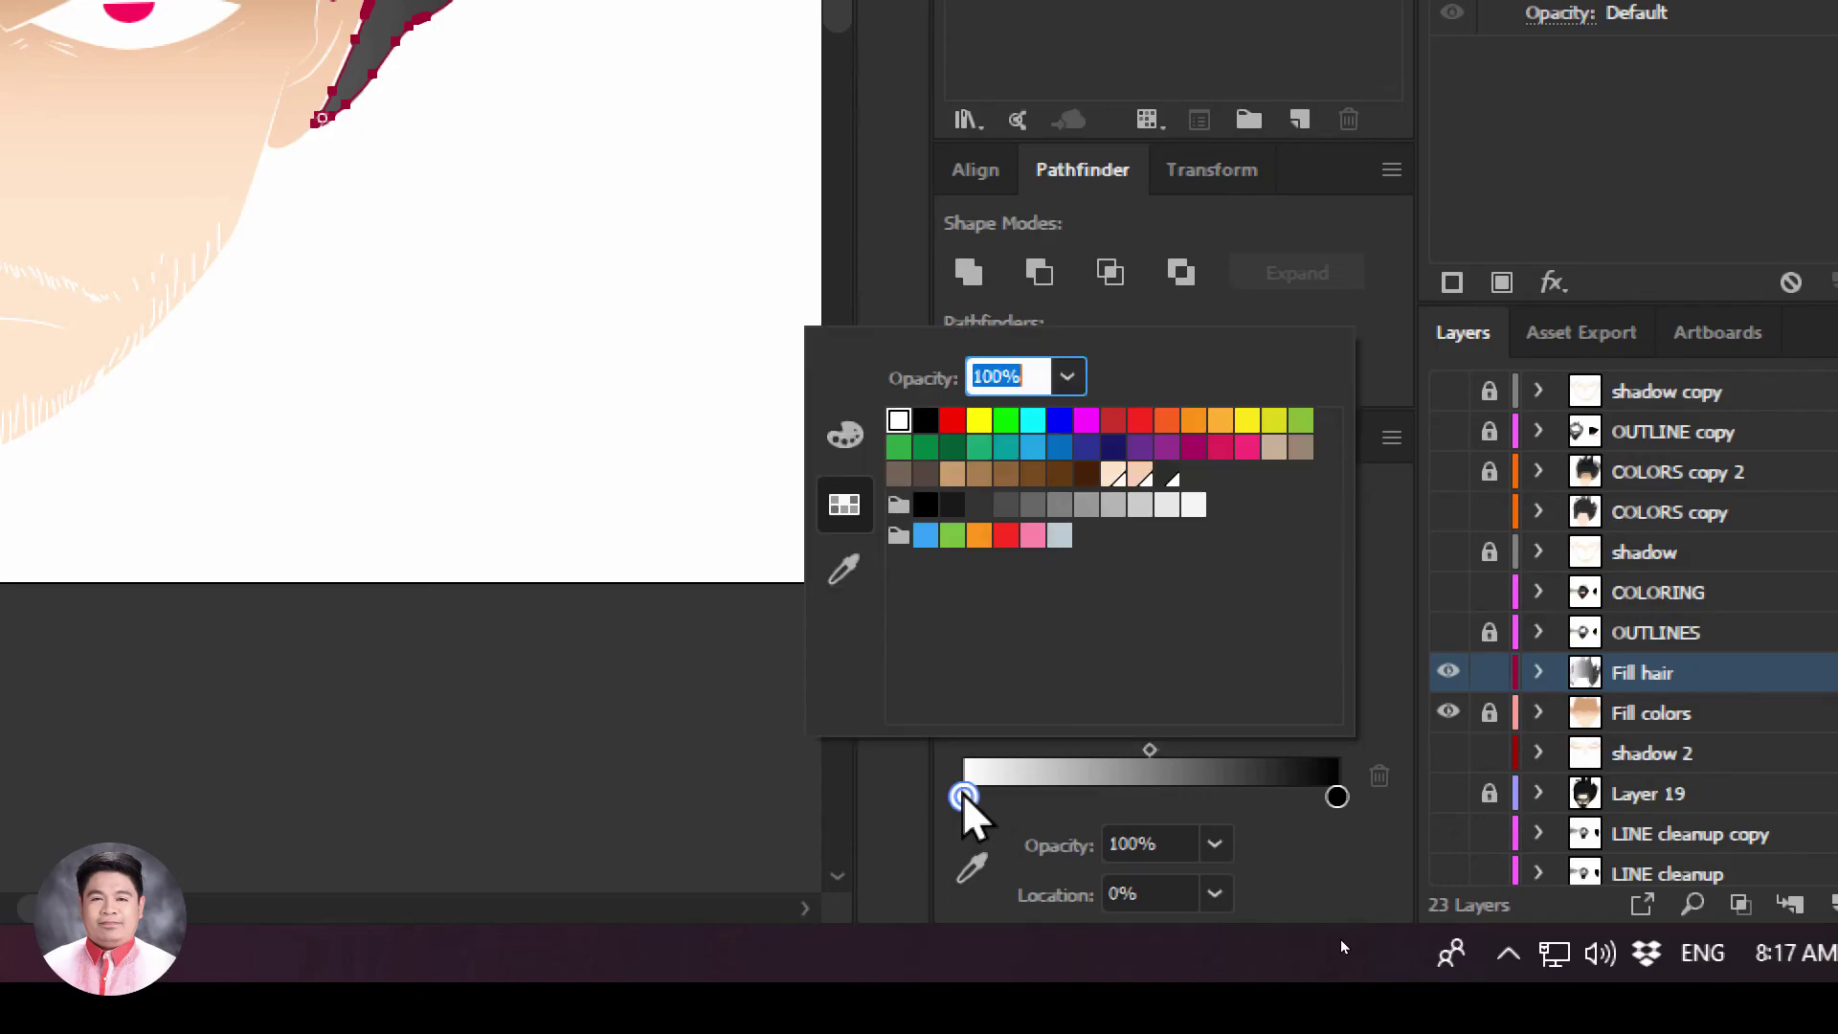
pyautogui.click(953, 508)
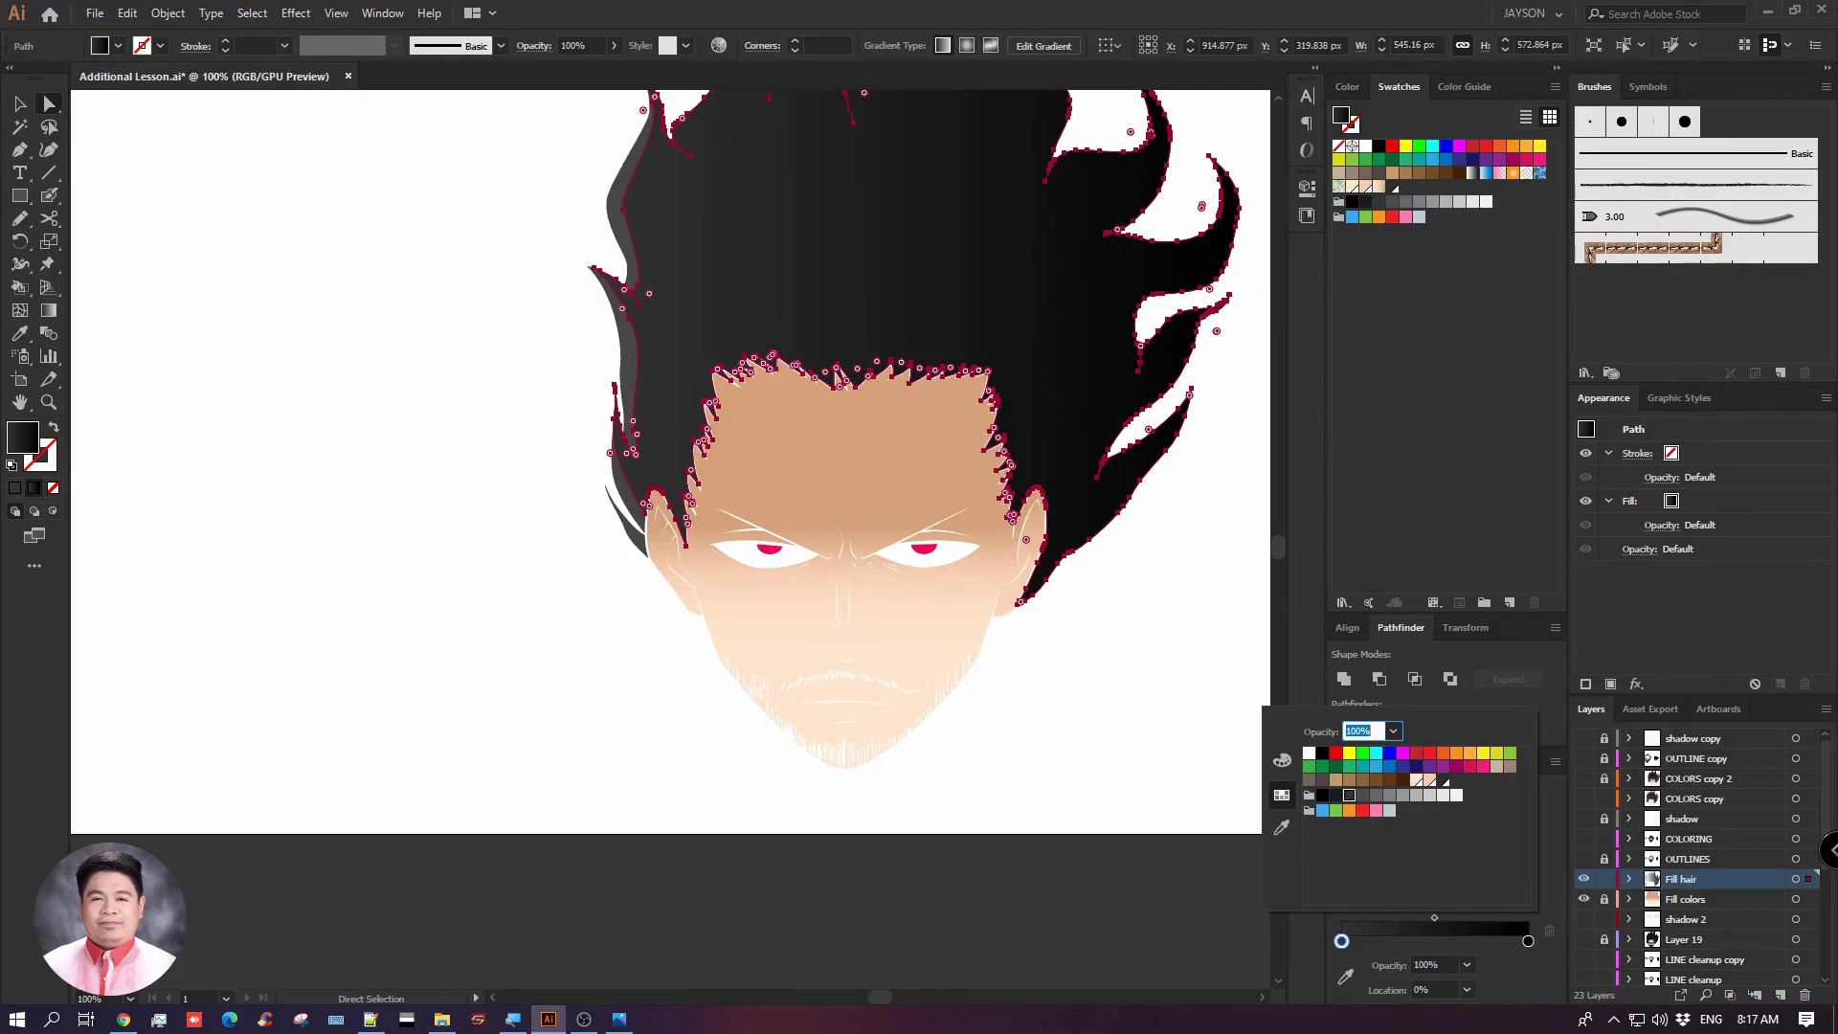
pyautogui.press('Escape')
pyautogui.moveTo(1185, 339); pyautogui.dragTo(993, 484)
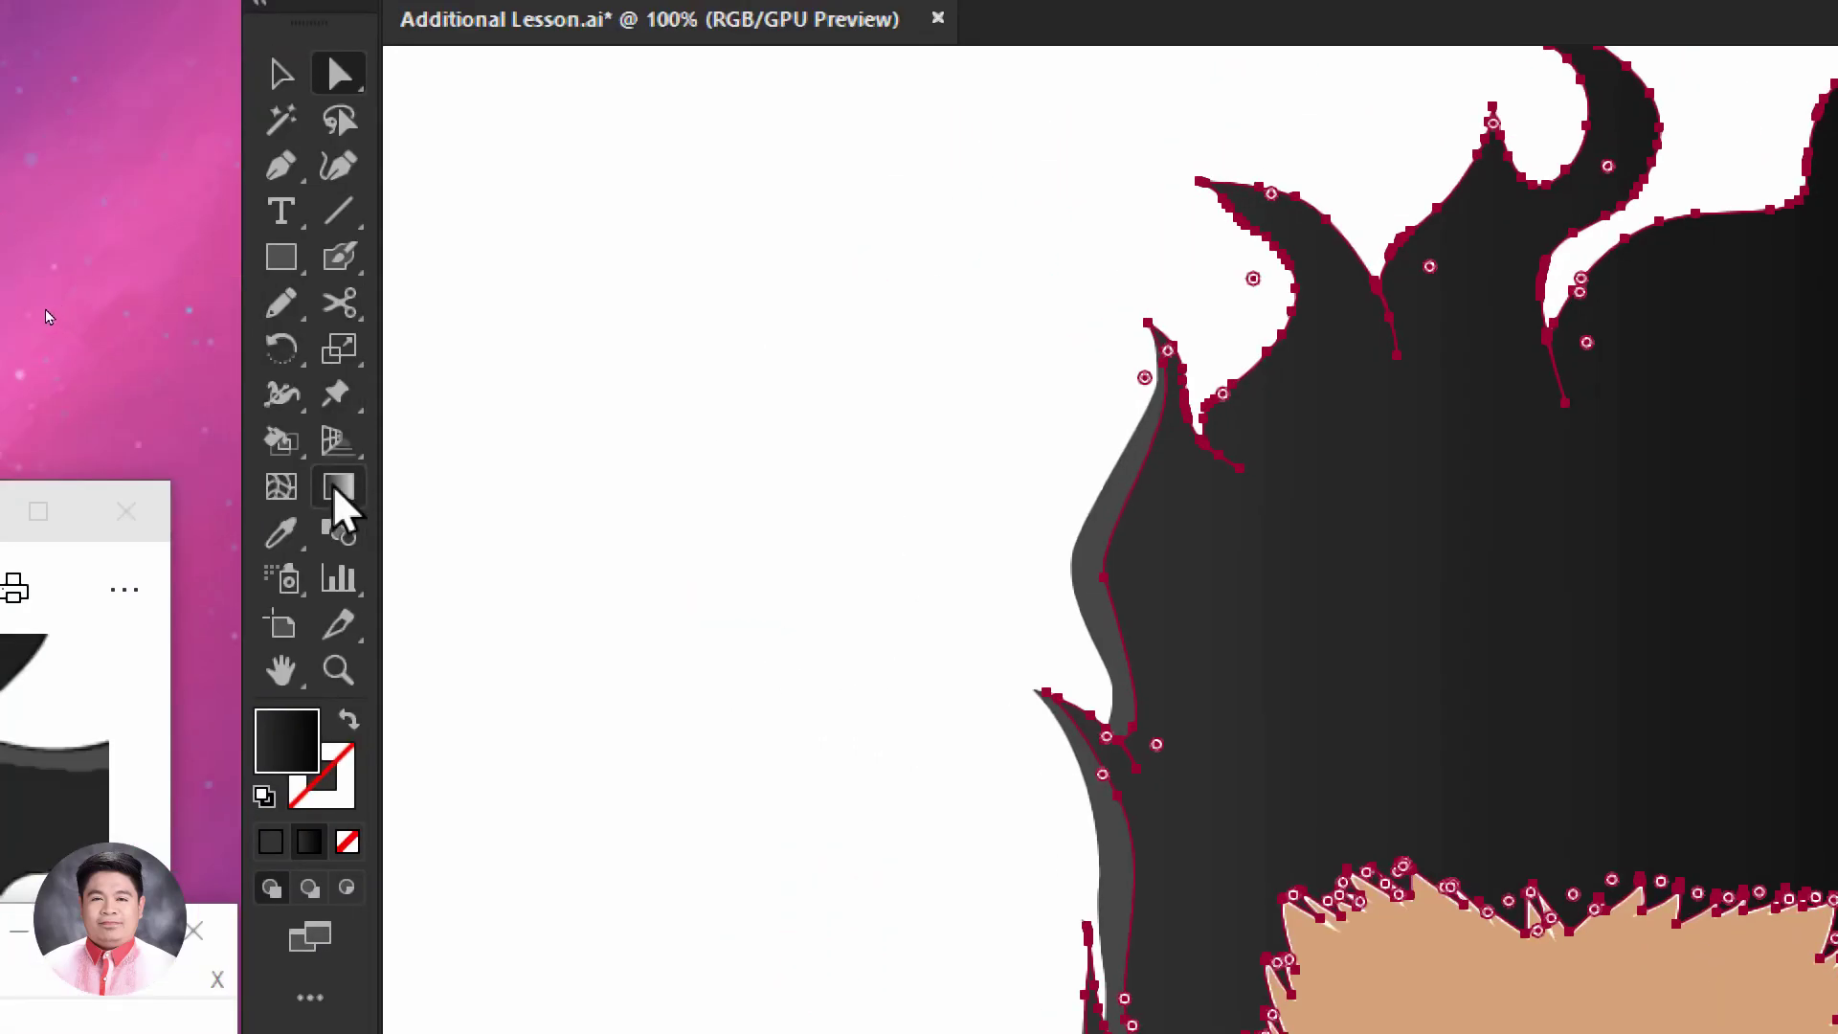
# Run the hair gradient almost vertically from dark gray near the hair's top to black at the face, at about -91.6°, and deselect it
pyautogui.click(333, 485)
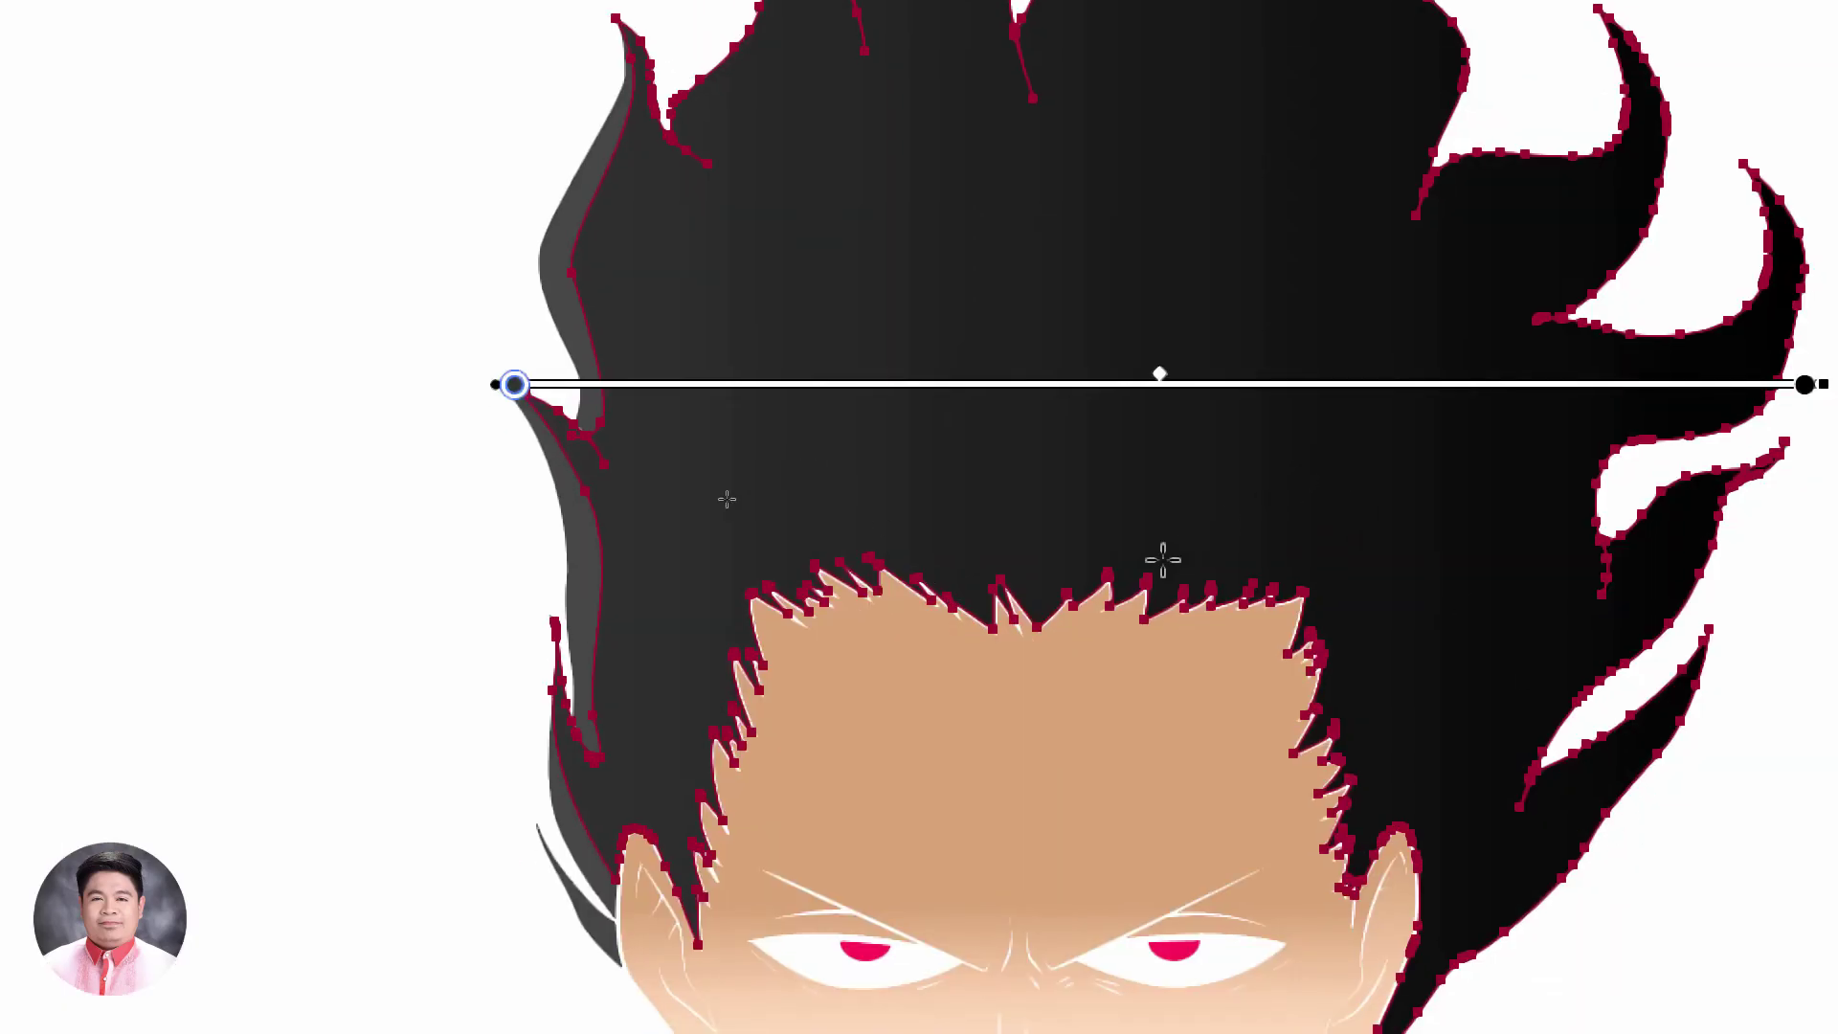
pyautogui.moveTo(1163, 560); pyautogui.dragTo(1165, 463)
pyautogui.moveTo(1037, 171); pyautogui.dragTo(1053, 766)
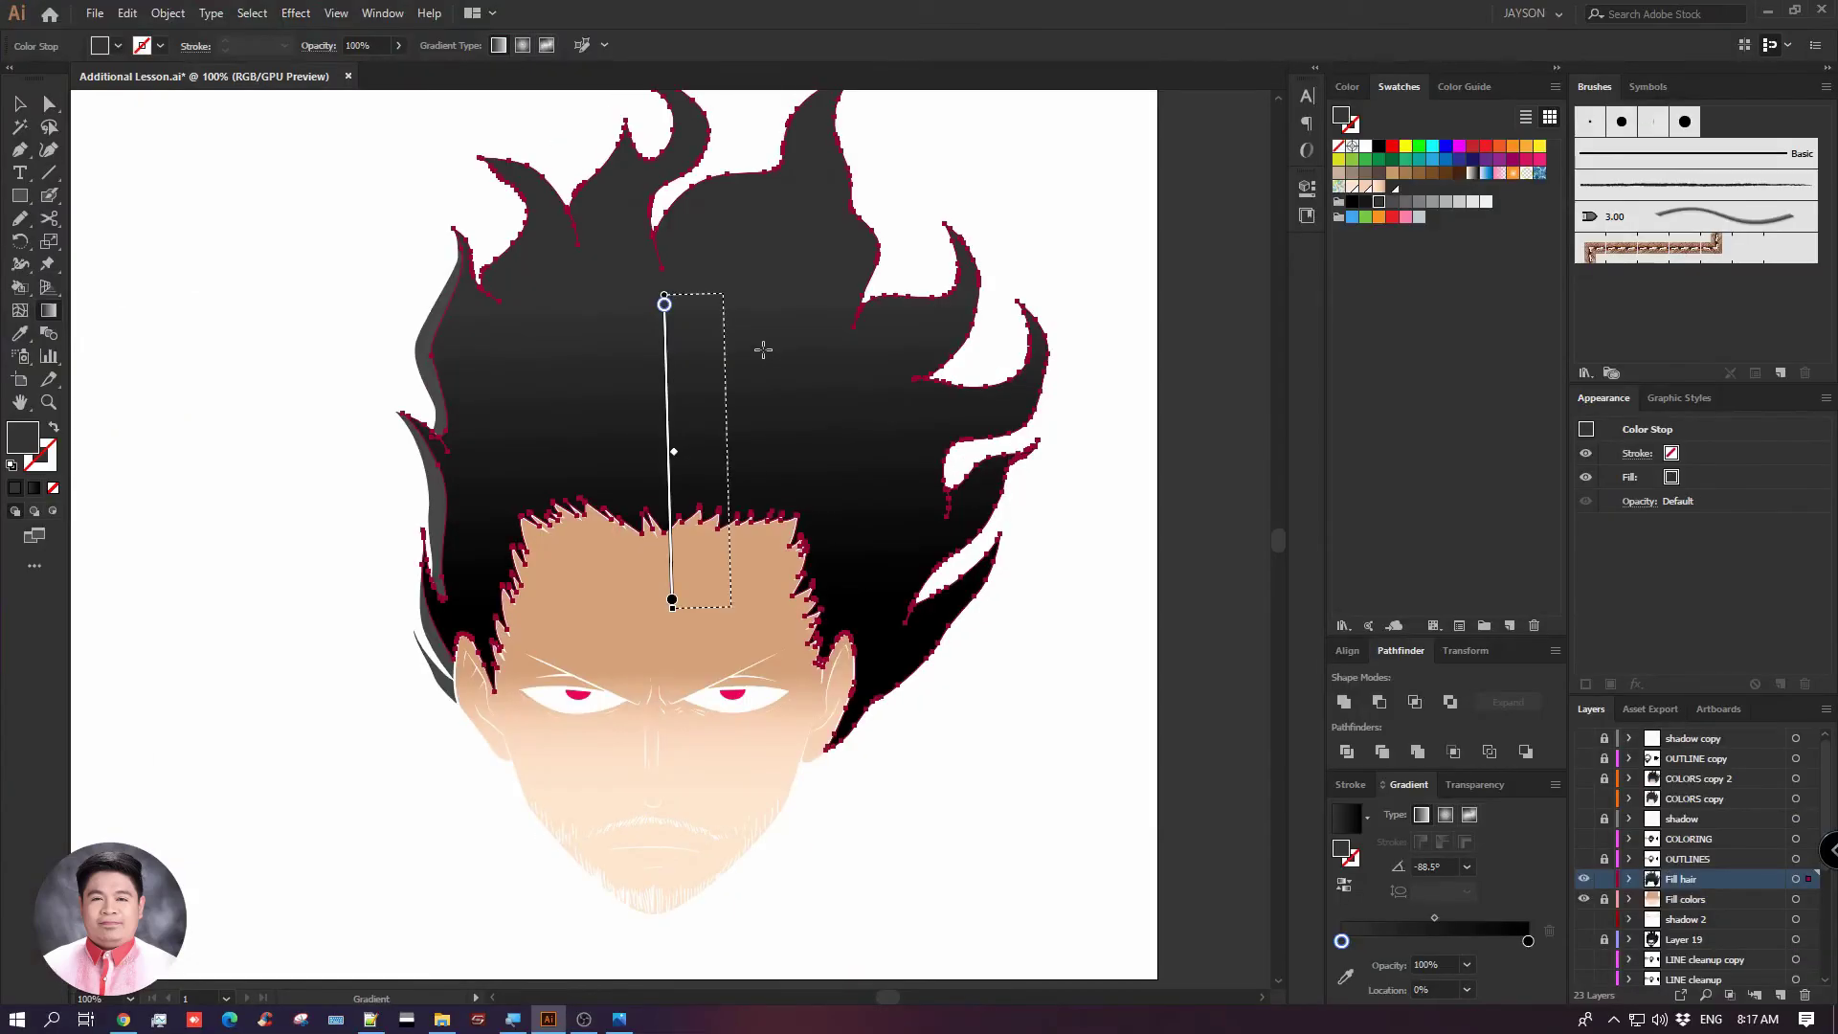
pyautogui.moveTo(1237, 94); pyautogui.dragTo(1214, 247)
pyautogui.moveTo(1164, 122); pyautogui.dragTo(1167, 460)
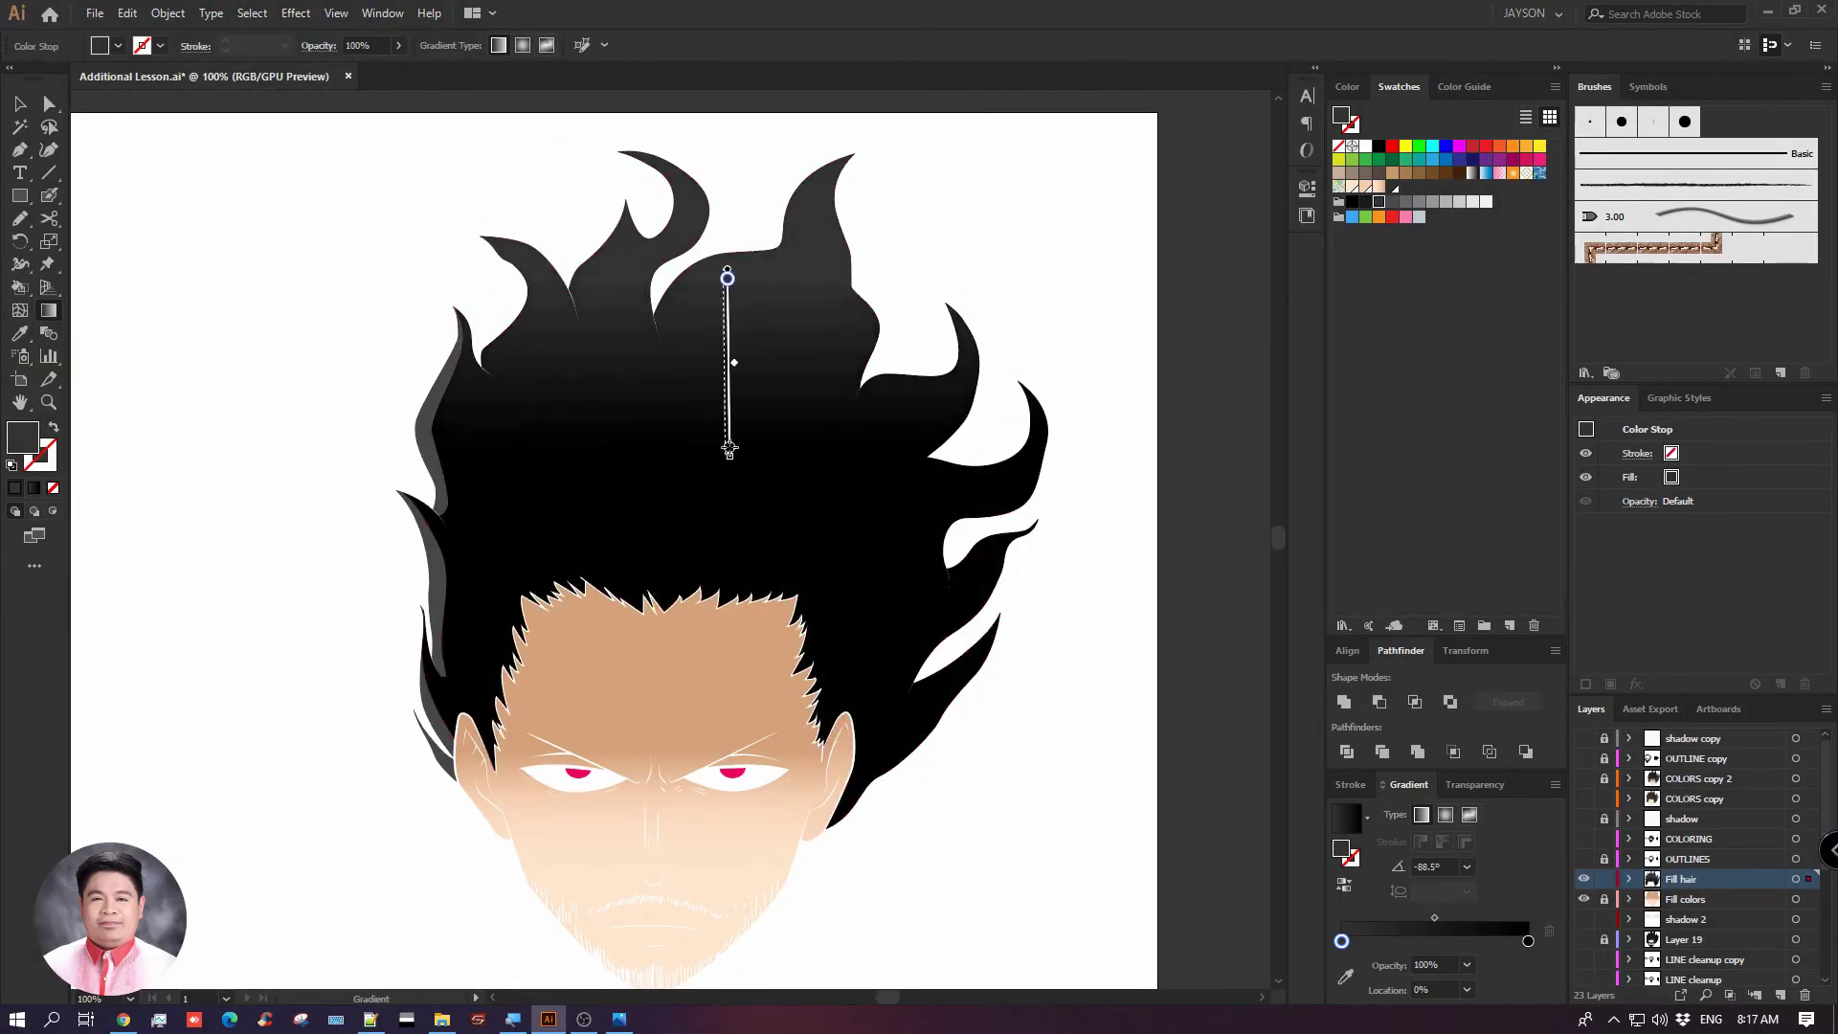
pyautogui.moveTo(730, 450); pyautogui.dragTo(713, 794)
pyautogui.click(19, 105)
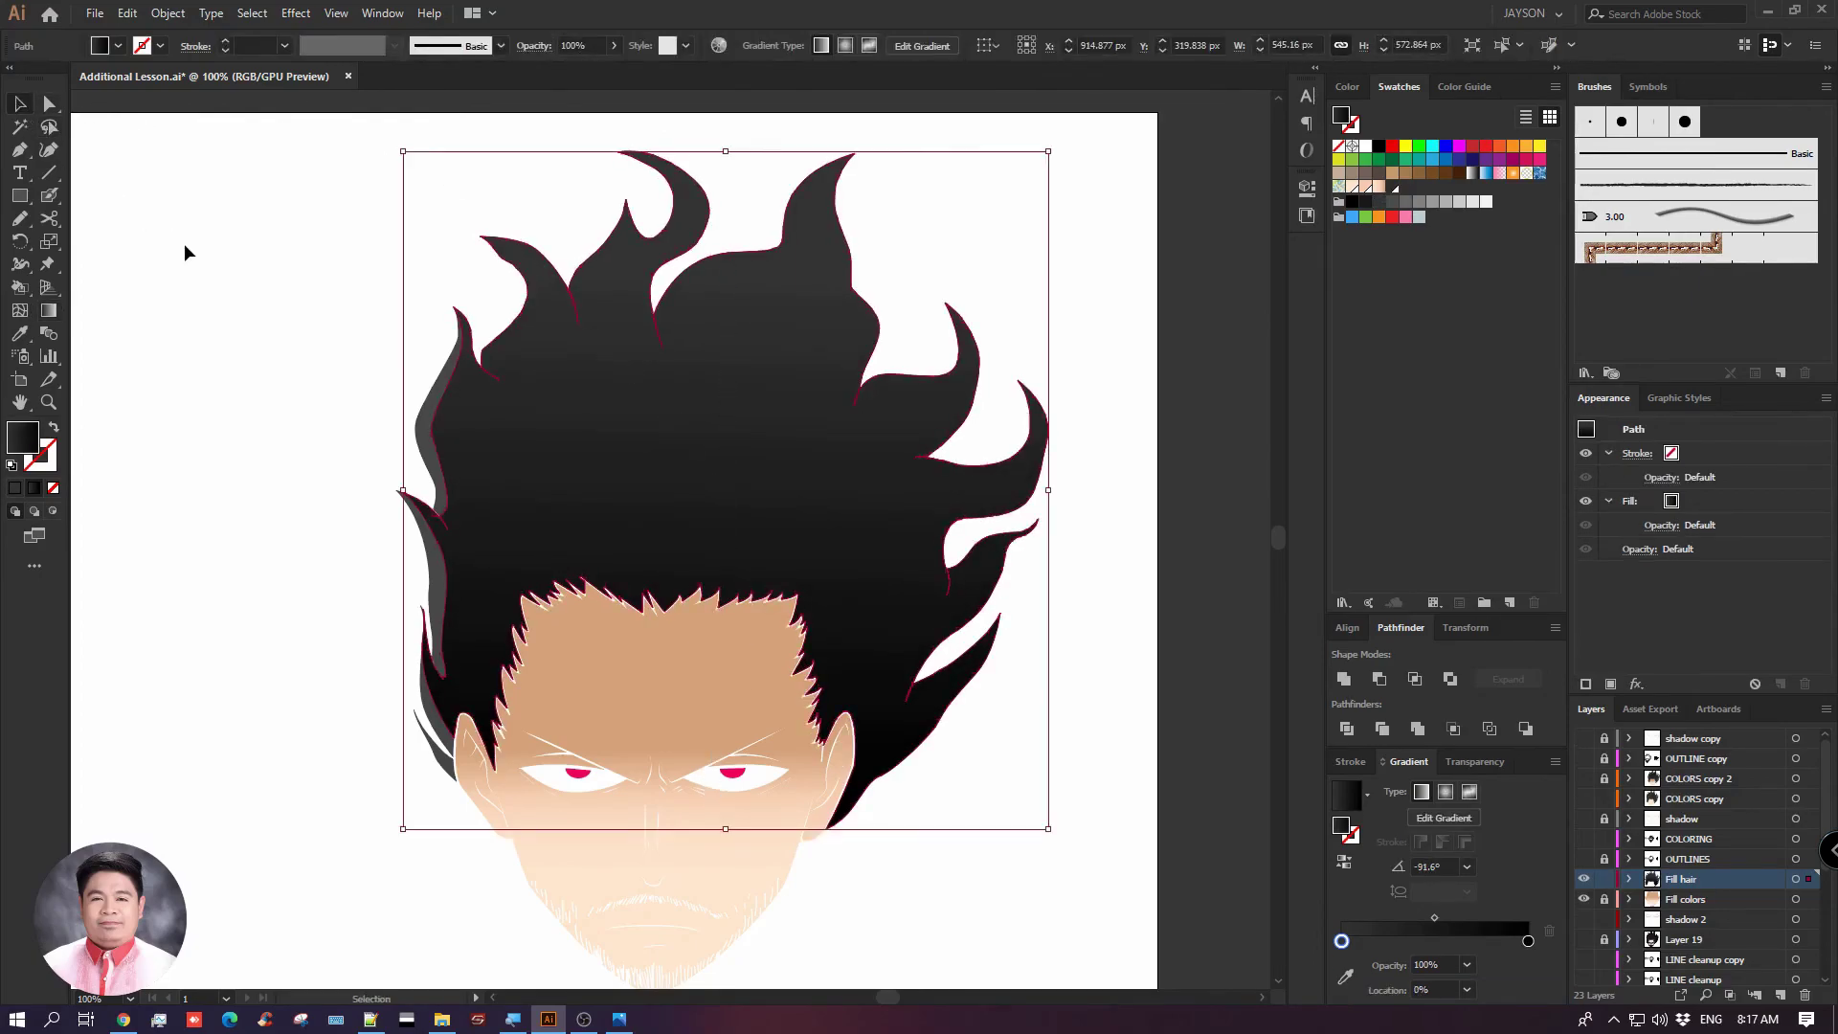
pyautogui.click(196, 278)
# Show the OUTLINES layer over the gradient fills and lock the Fill hair layer
pyautogui.moveTo(249, 381); pyautogui.dragTo(254, 322)
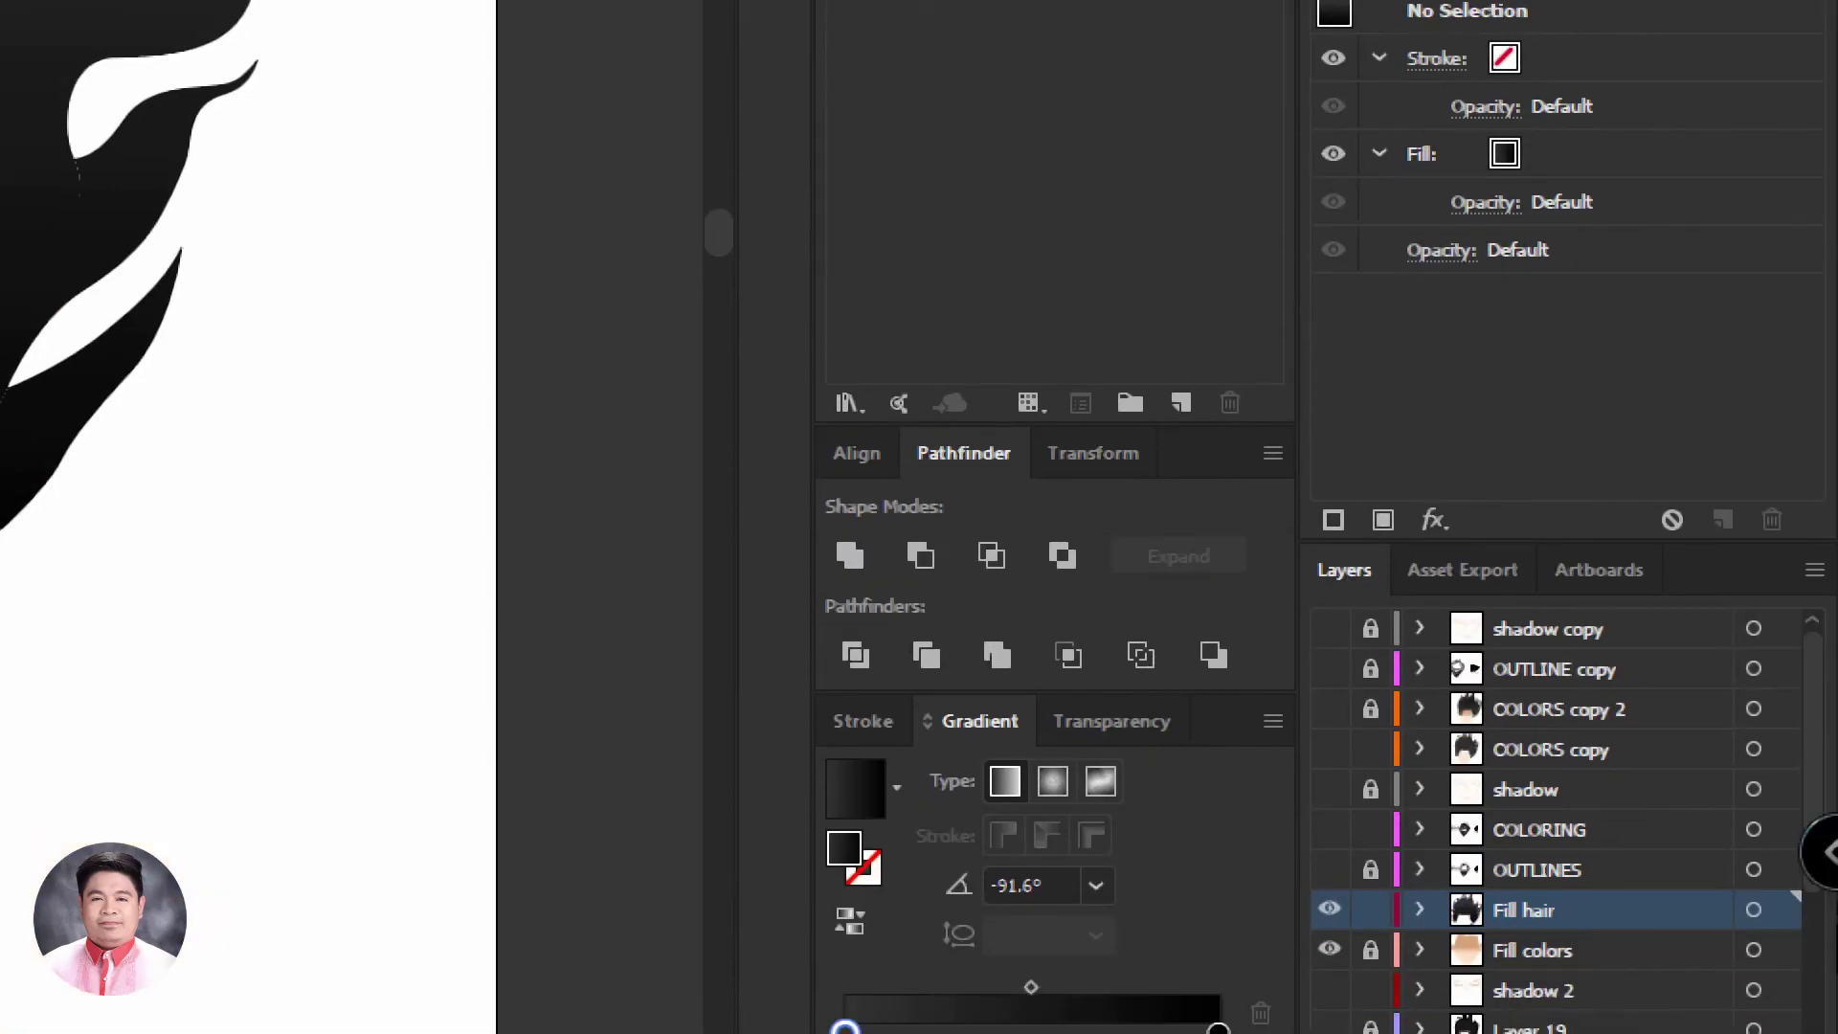
pyautogui.click(1330, 869)
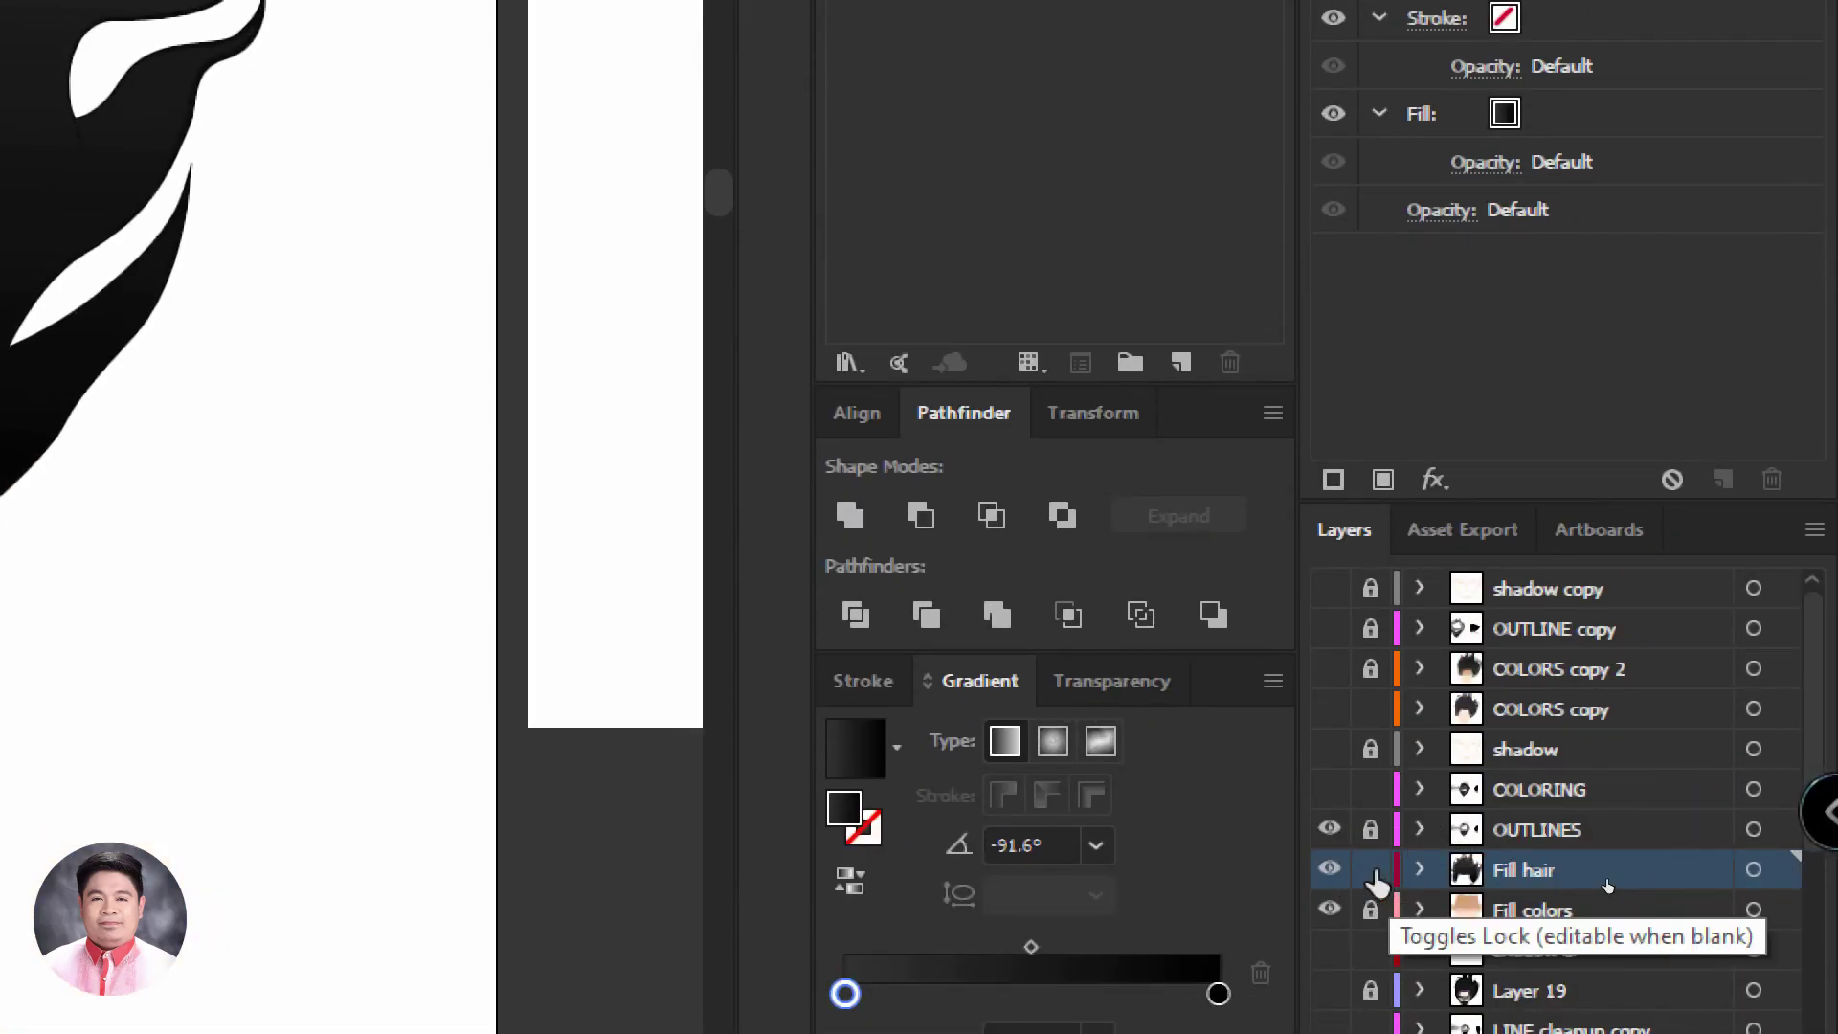
pyautogui.click(1371, 871)
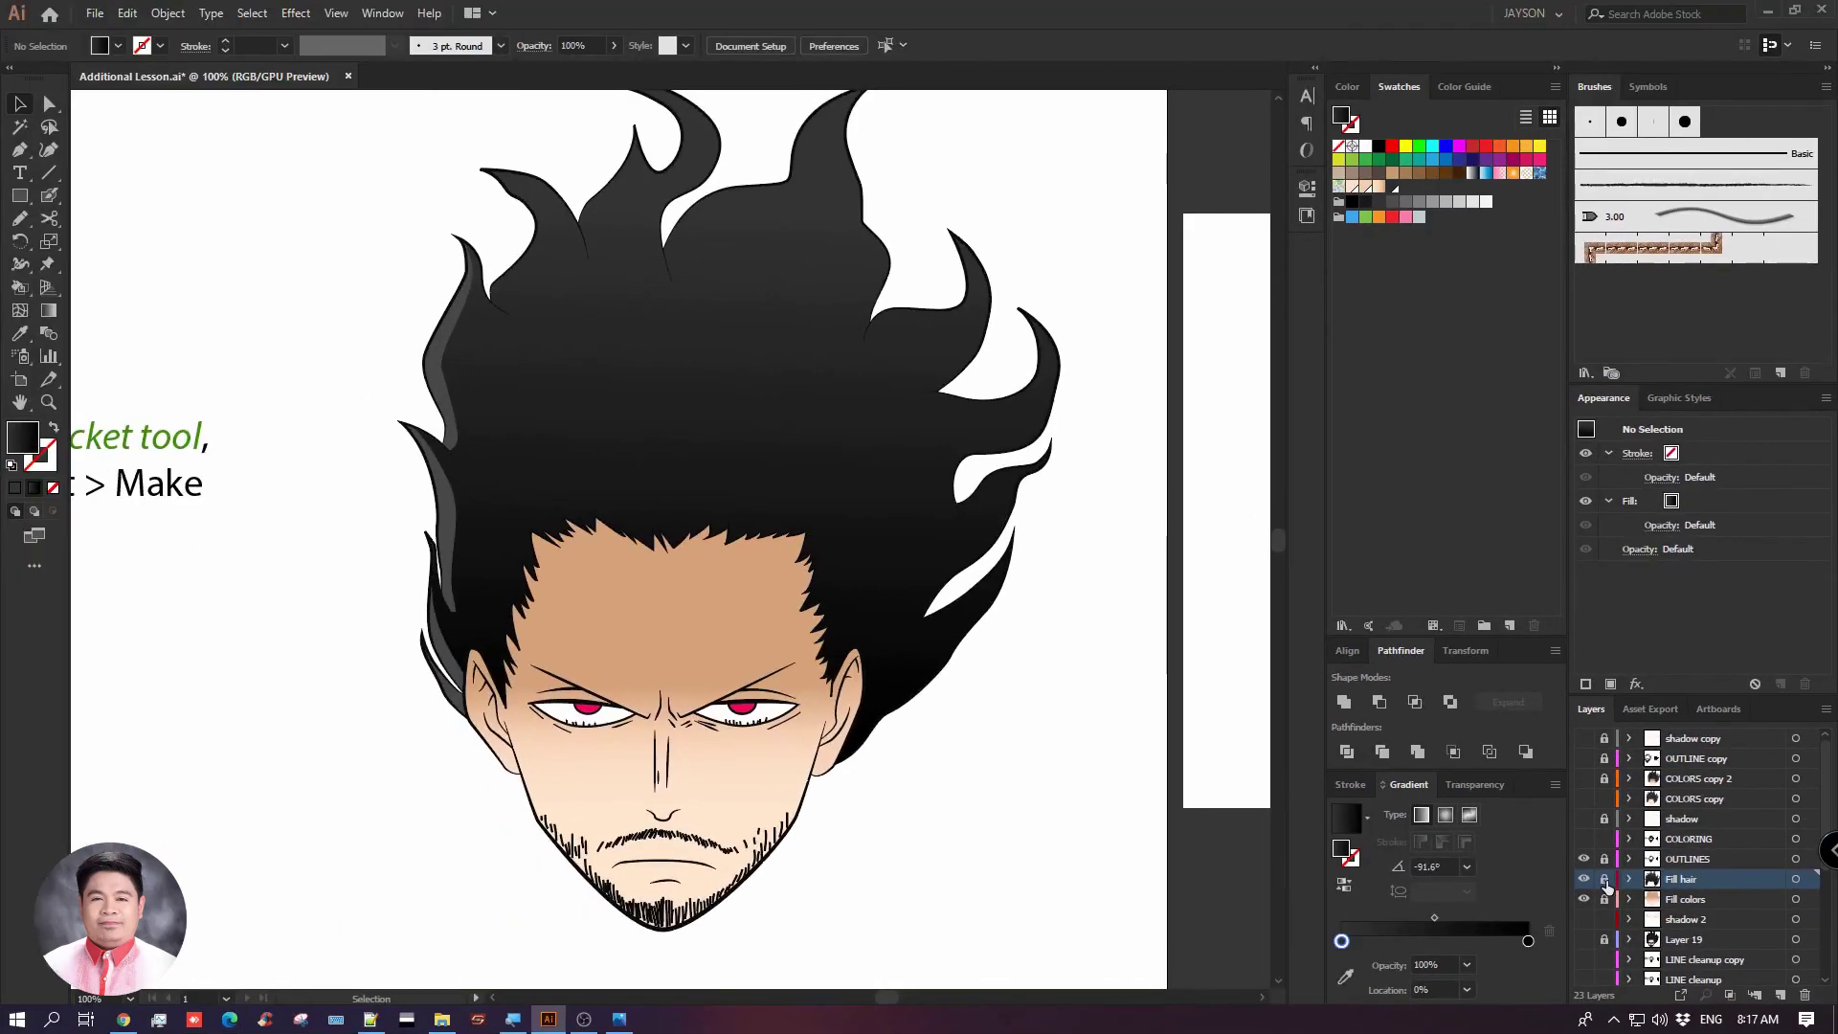
pyautogui.moveTo(1066, 823); pyautogui.dragTo(1145, 792)
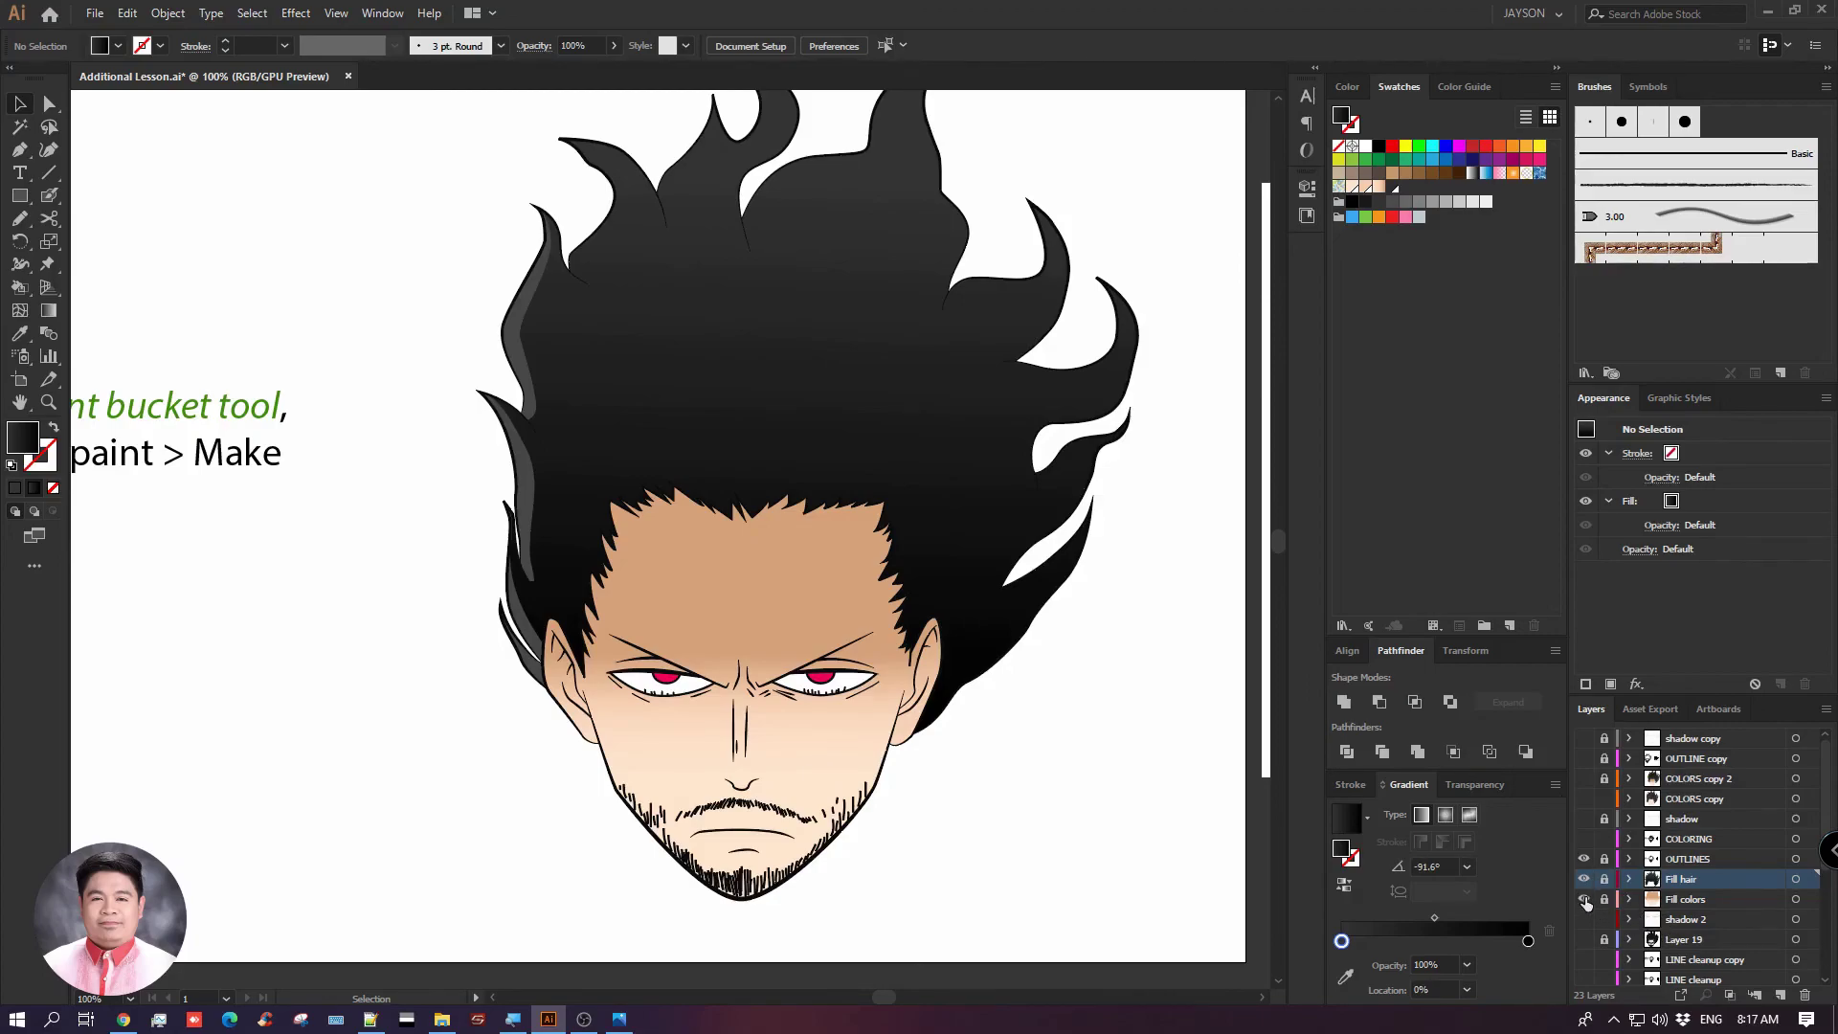
# Hide the Fill colors, Fill hair and OUTLINES layers and show COLORS copy 2 and OUTLINE copy in their place
pyautogui.moveTo(1587, 899); pyautogui.dragTo(1587, 780)
pyautogui.hotkey('ctrl', 'y')
pyautogui.click(1584, 758)
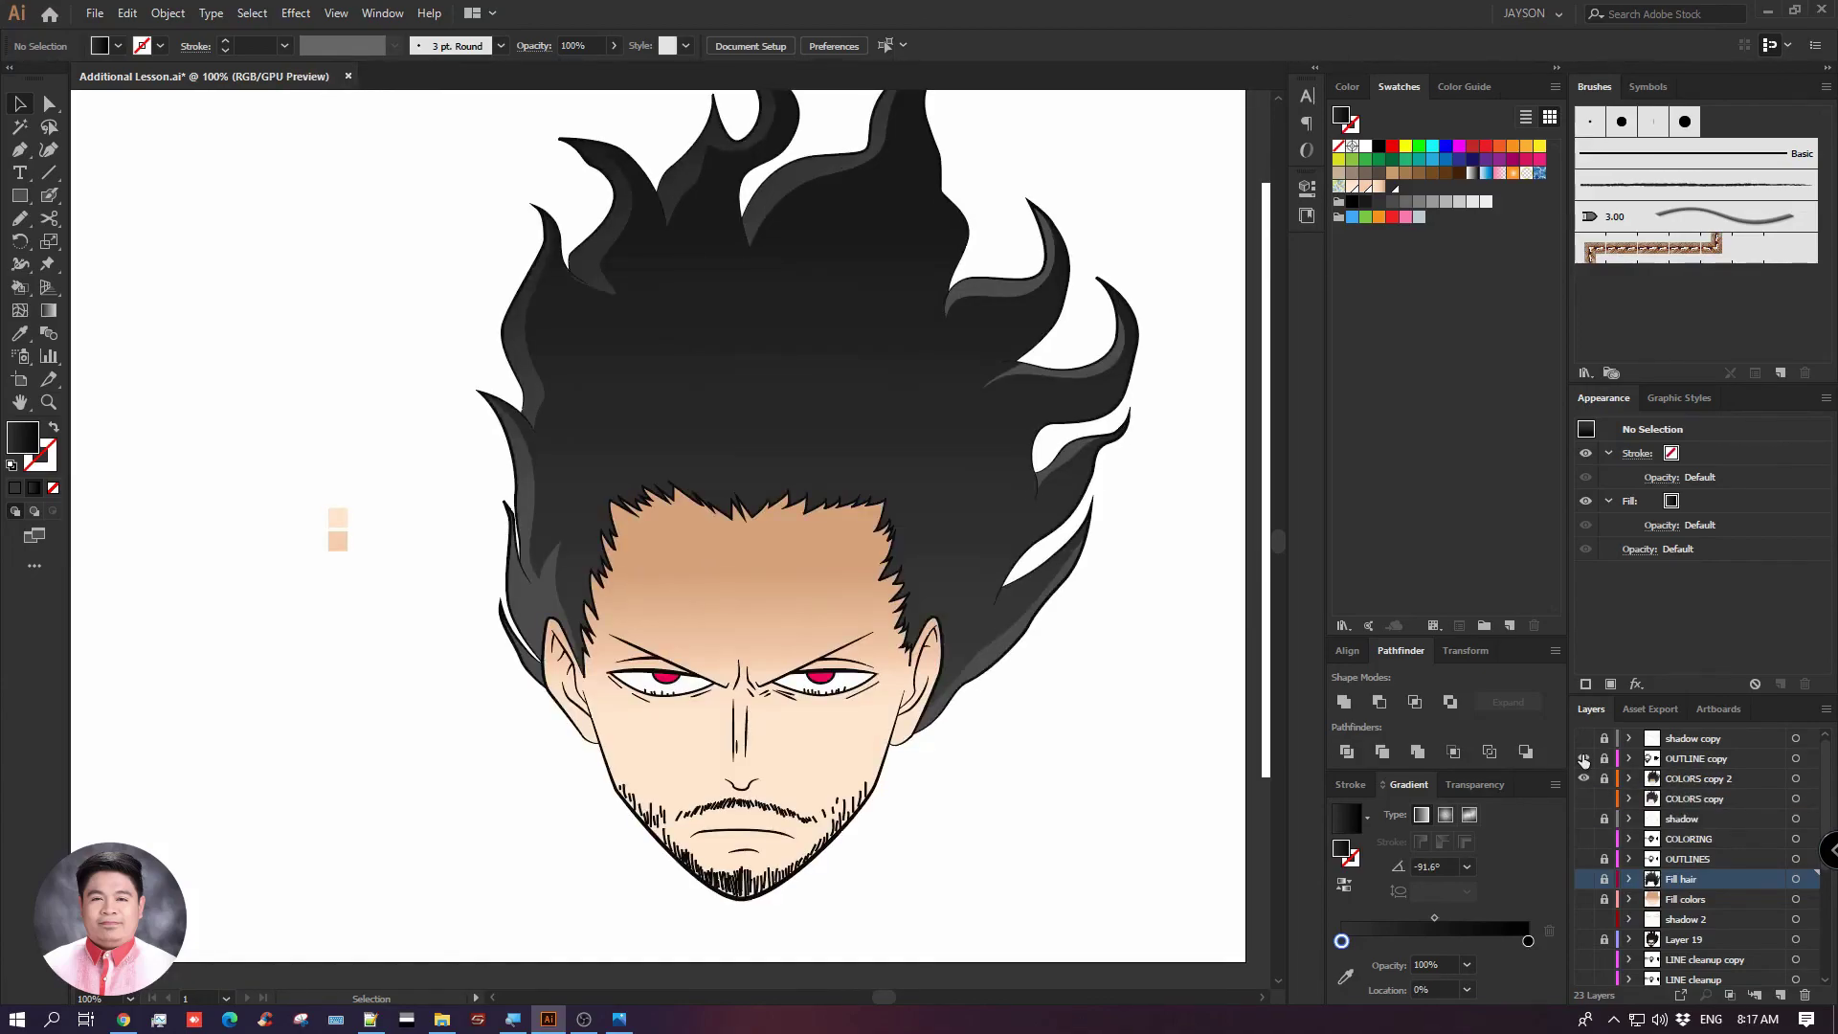
pyautogui.moveTo(1170, 532); pyautogui.dragTo(1064, 574)
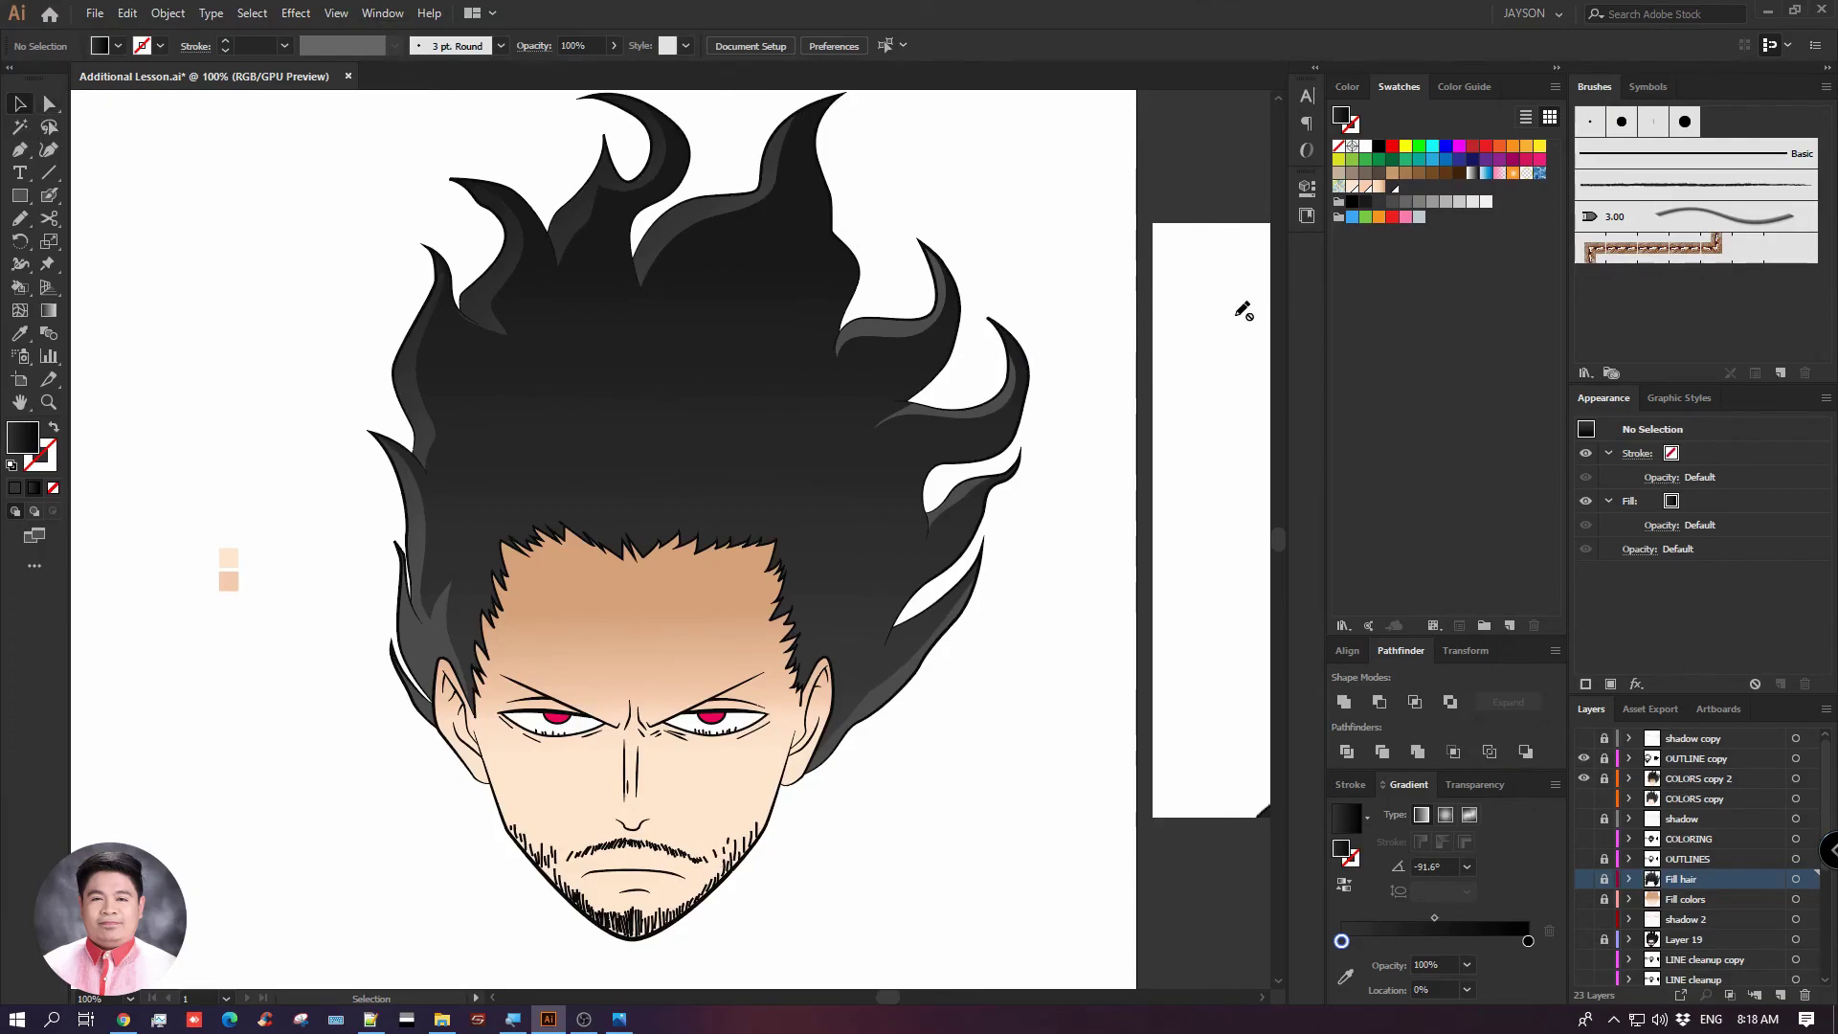
pyautogui.moveTo(1058, 256); pyautogui.dragTo(1078, 275)
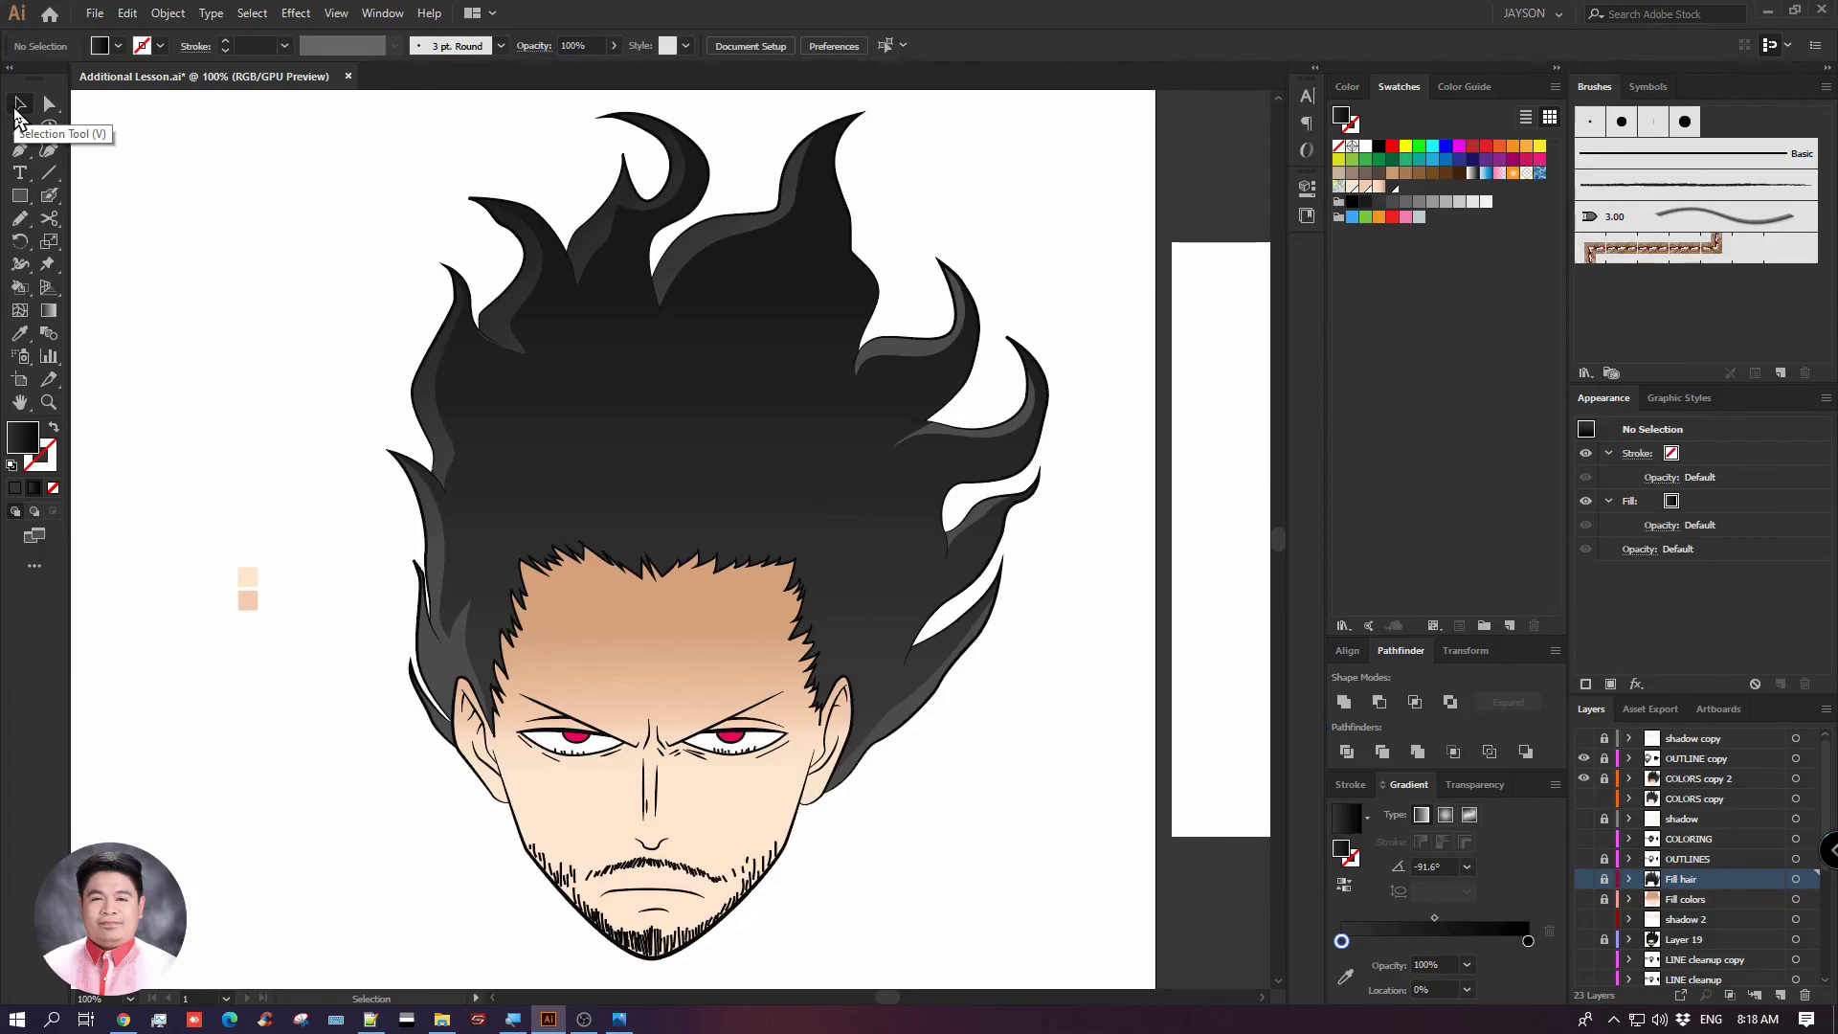
# Save the Additional Lesson.ai document and switch away to another open window
pyautogui.hotkey('ctrl', 's')
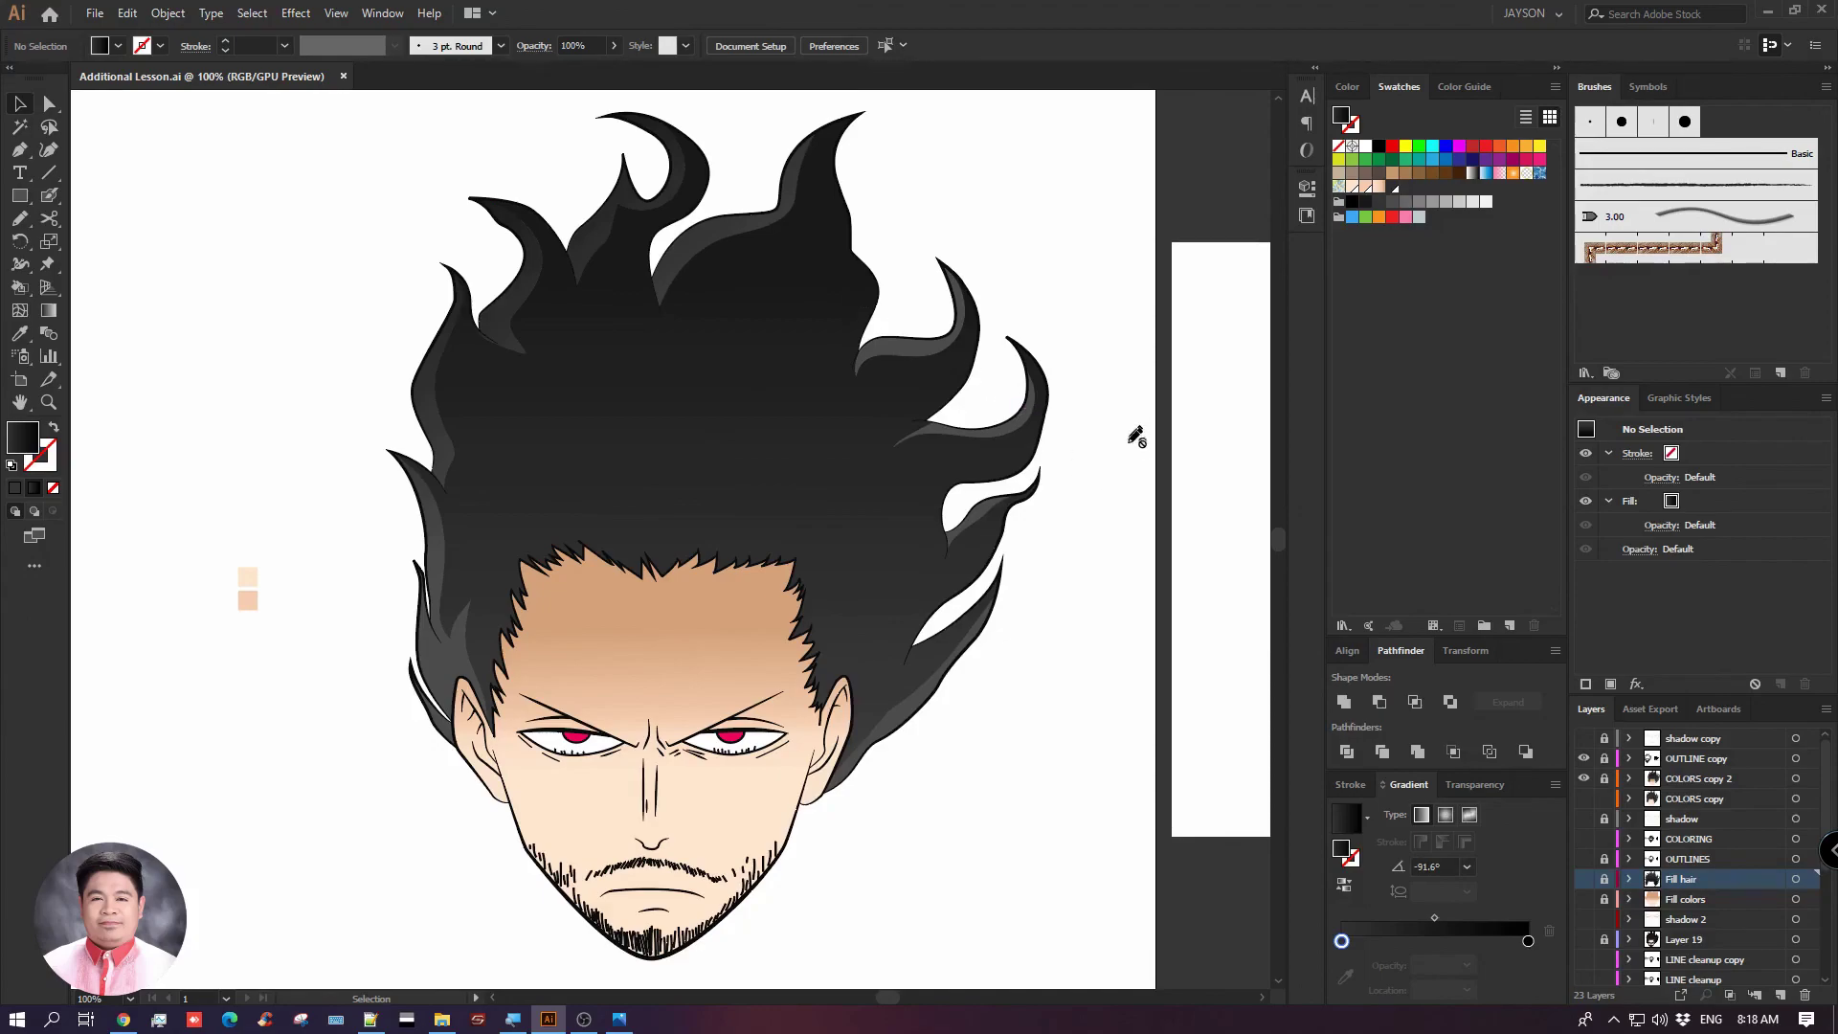
pyautogui.hotkey('alt', 'Tab')
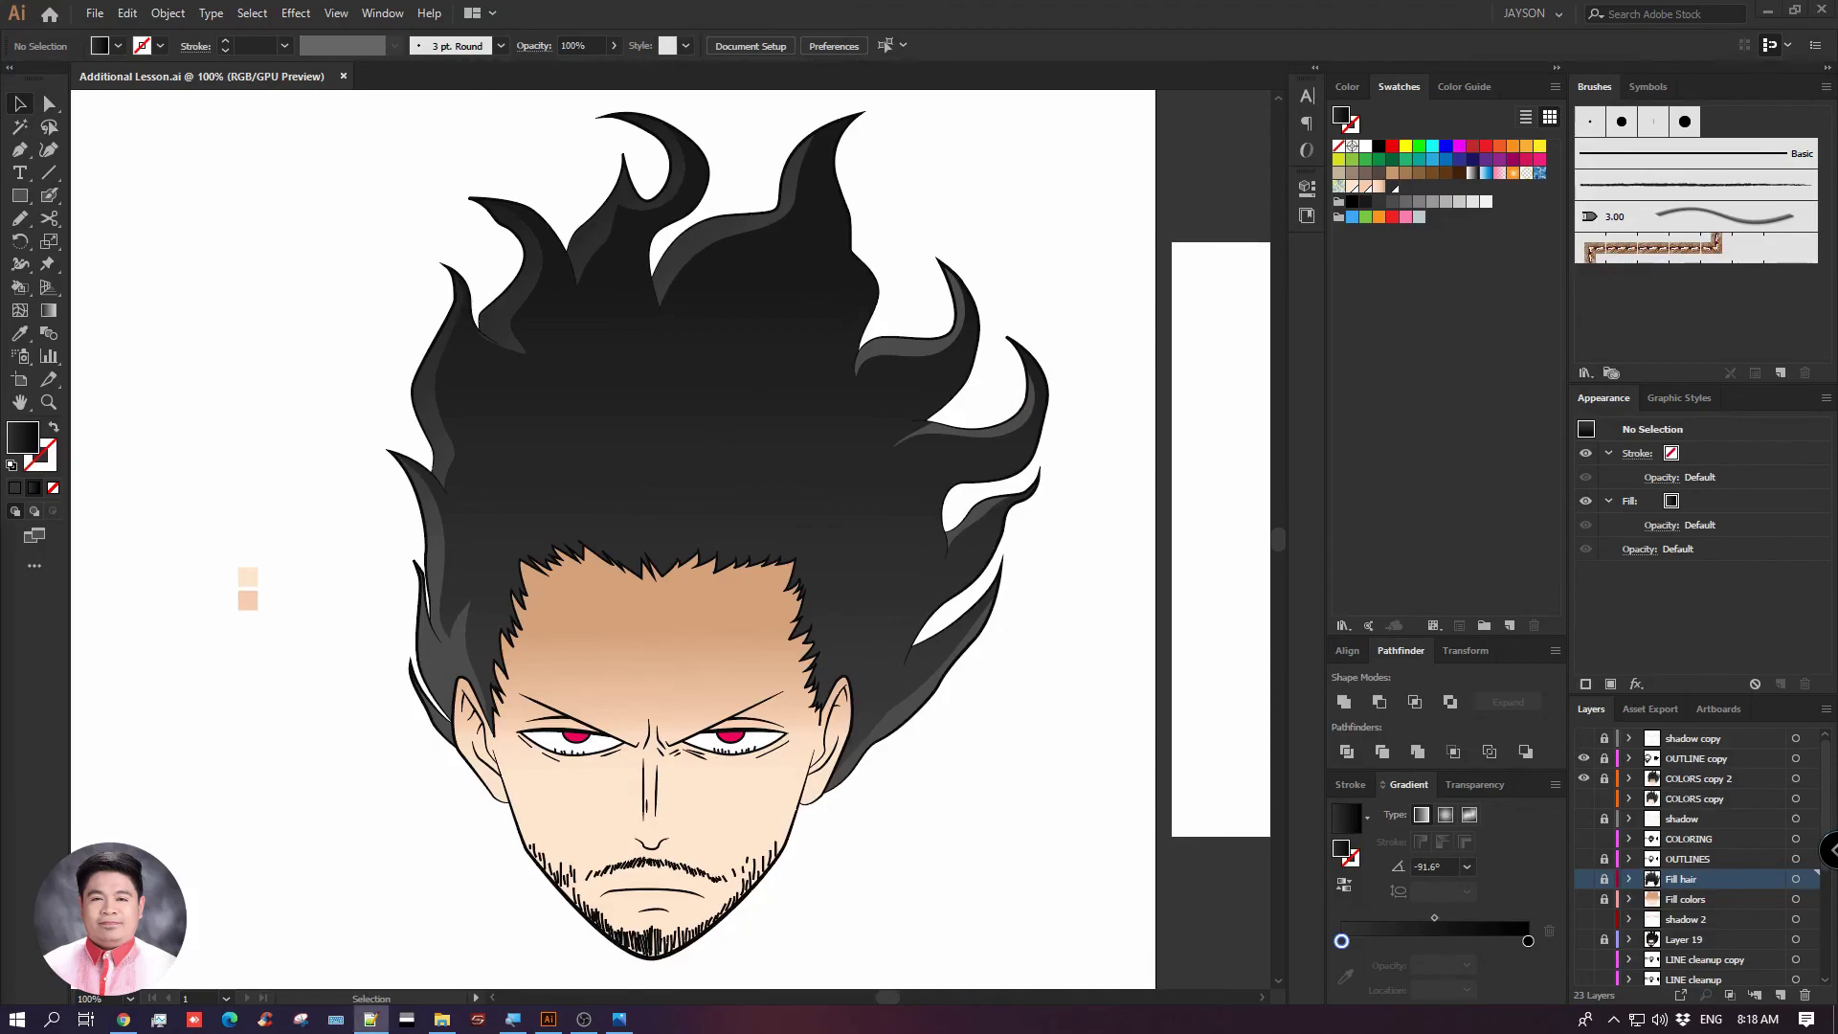
pyautogui.hotkey('alt', 'Tab')
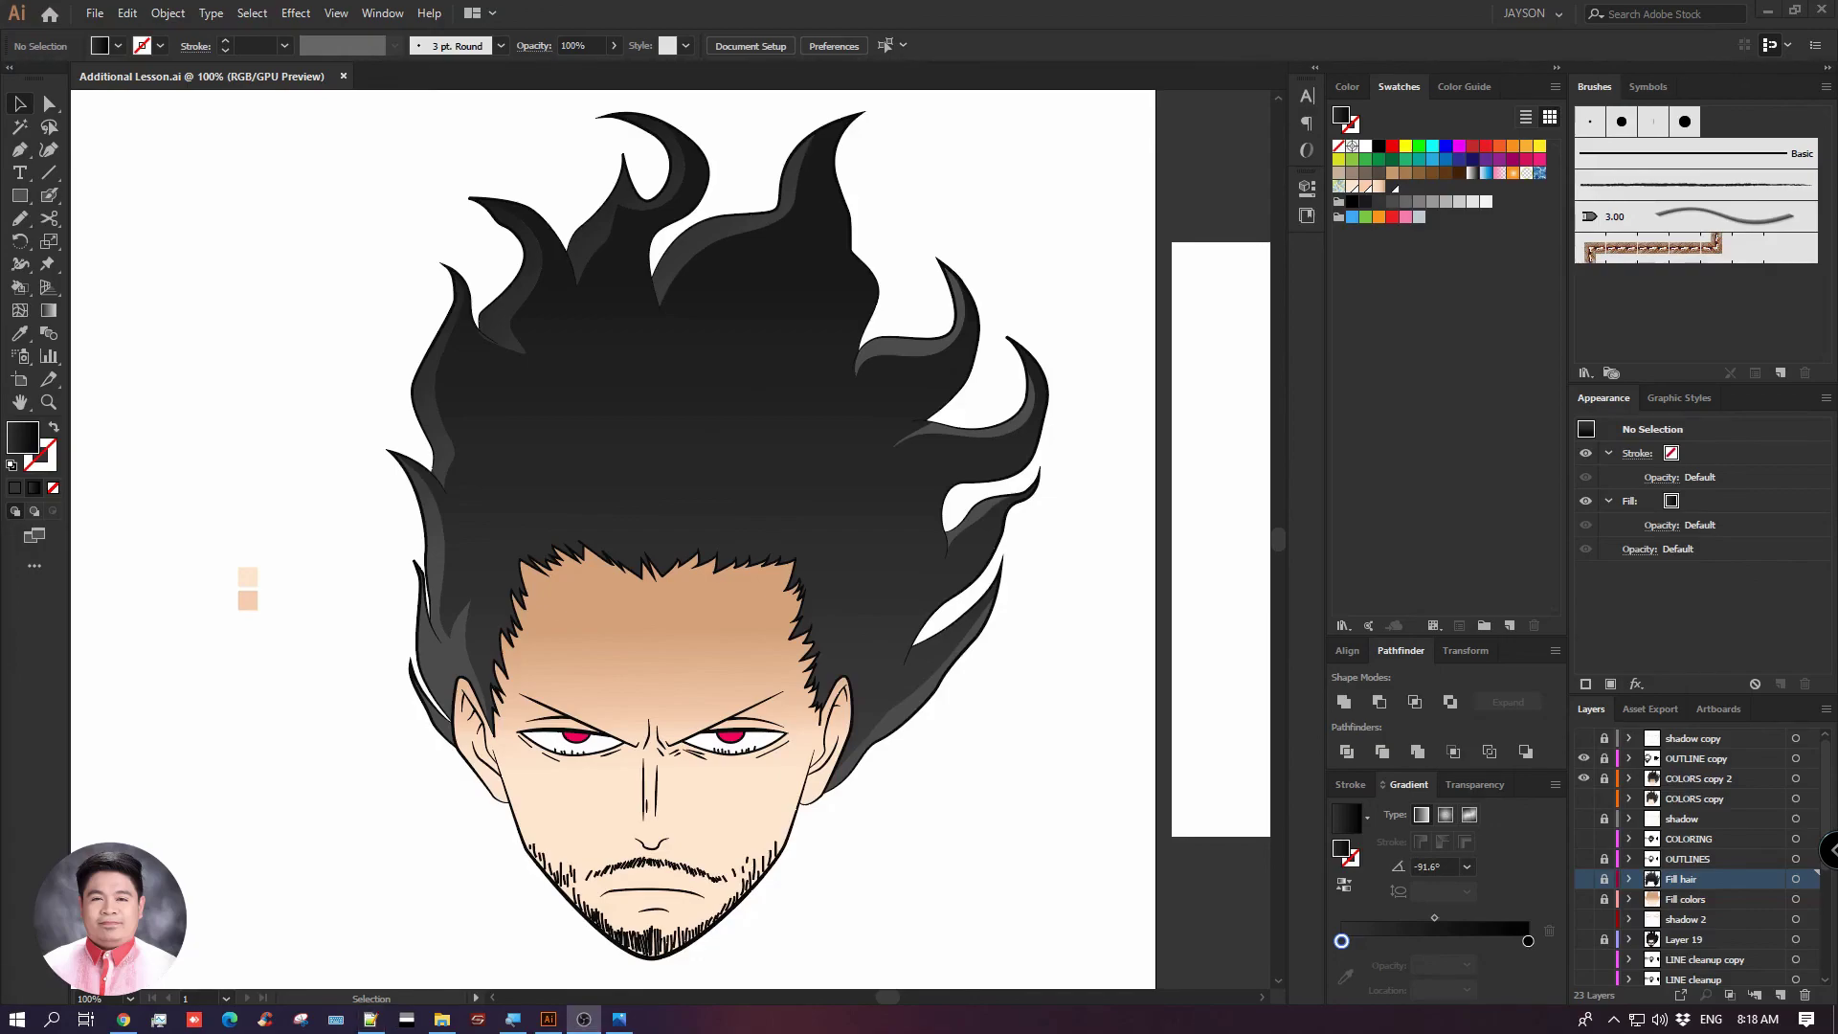